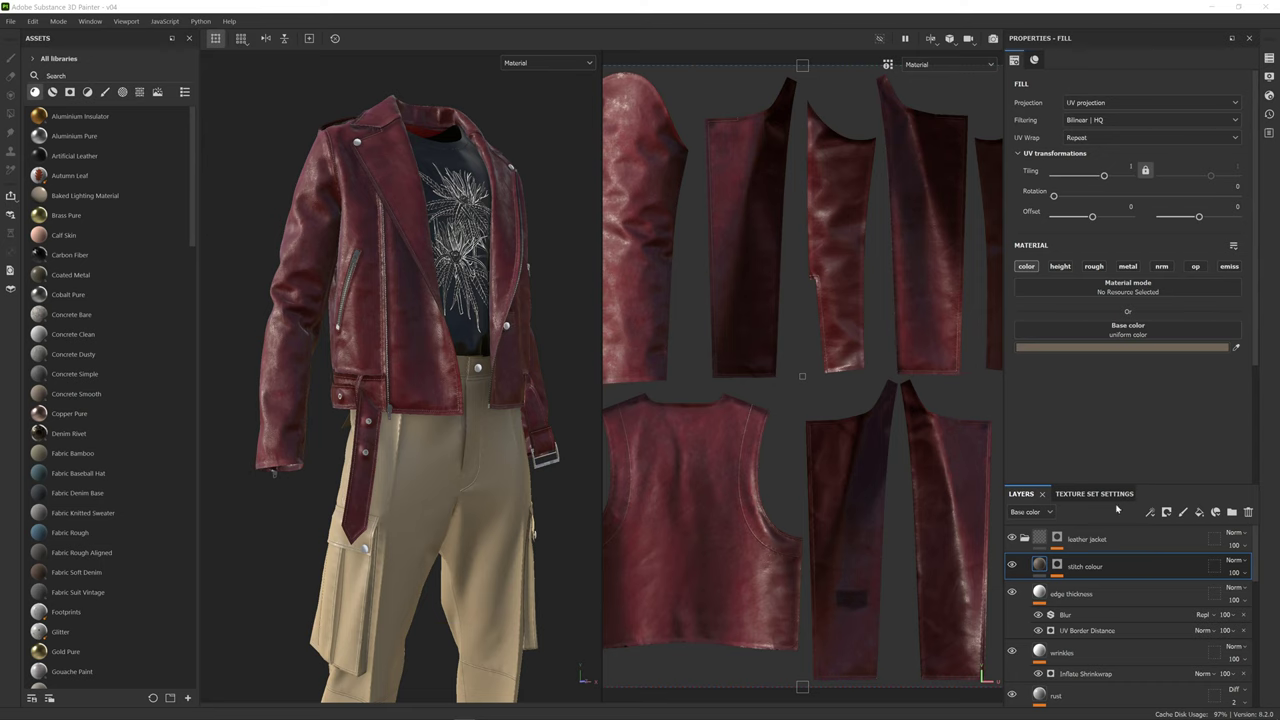
- Set the texture size of the jacket's front body and sleeves texture set to 2048
drag(1165, 484, 1164, 366)
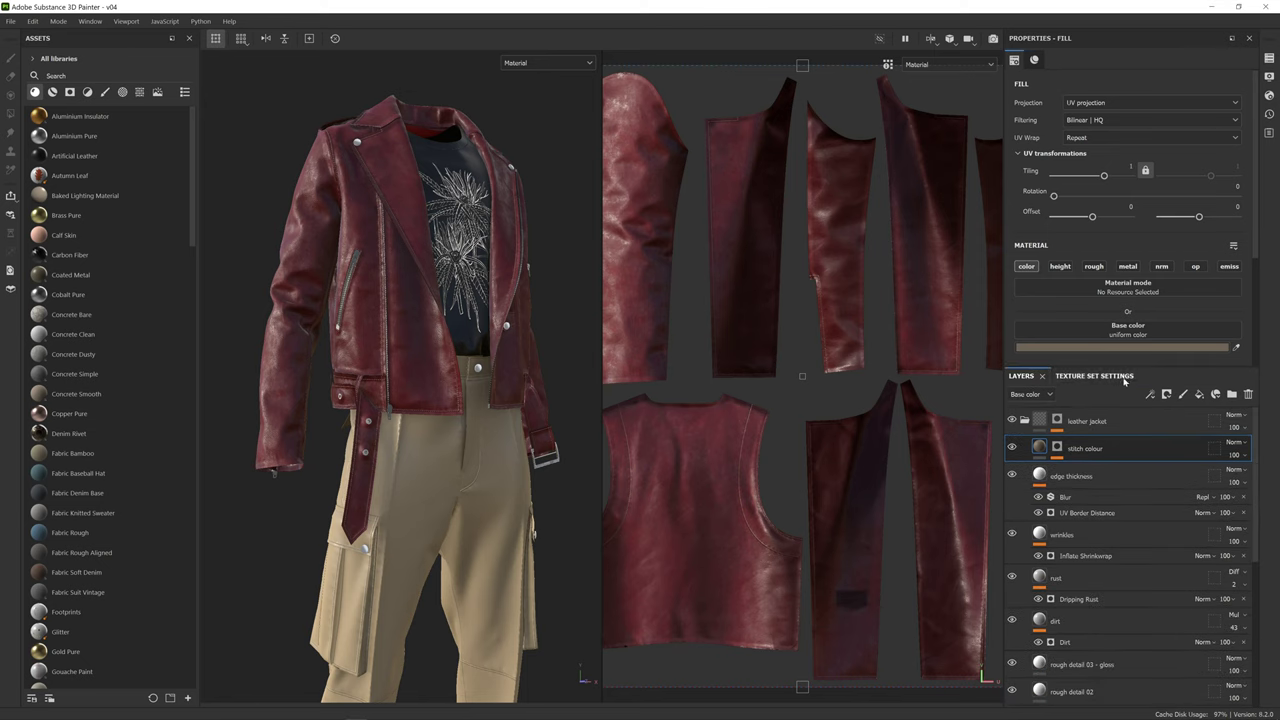
click(1122, 377)
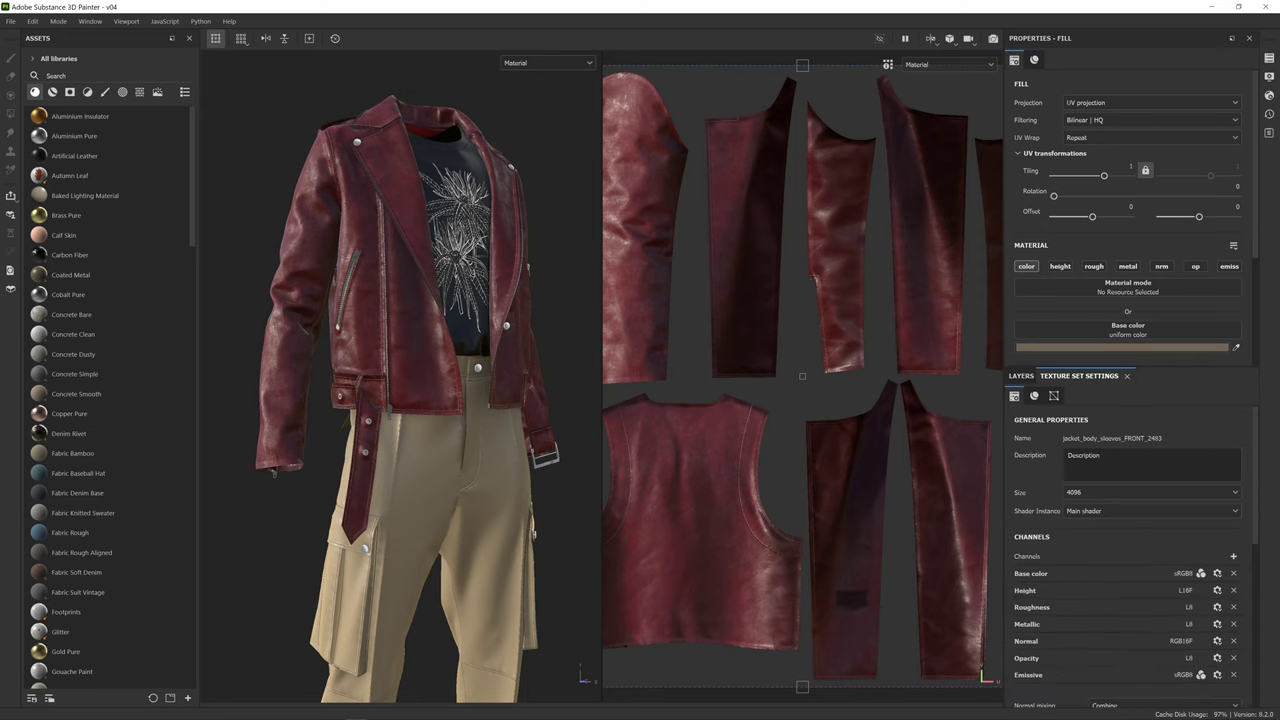
click(1104, 499)
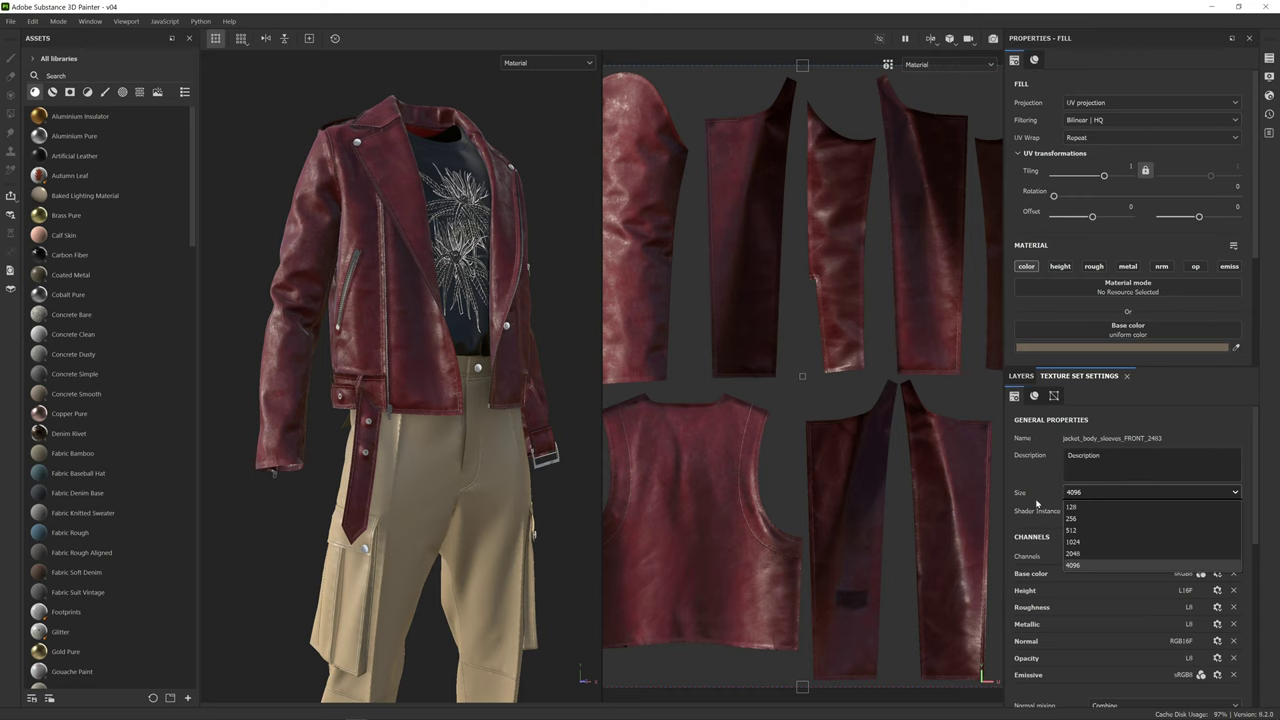
click(1087, 553)
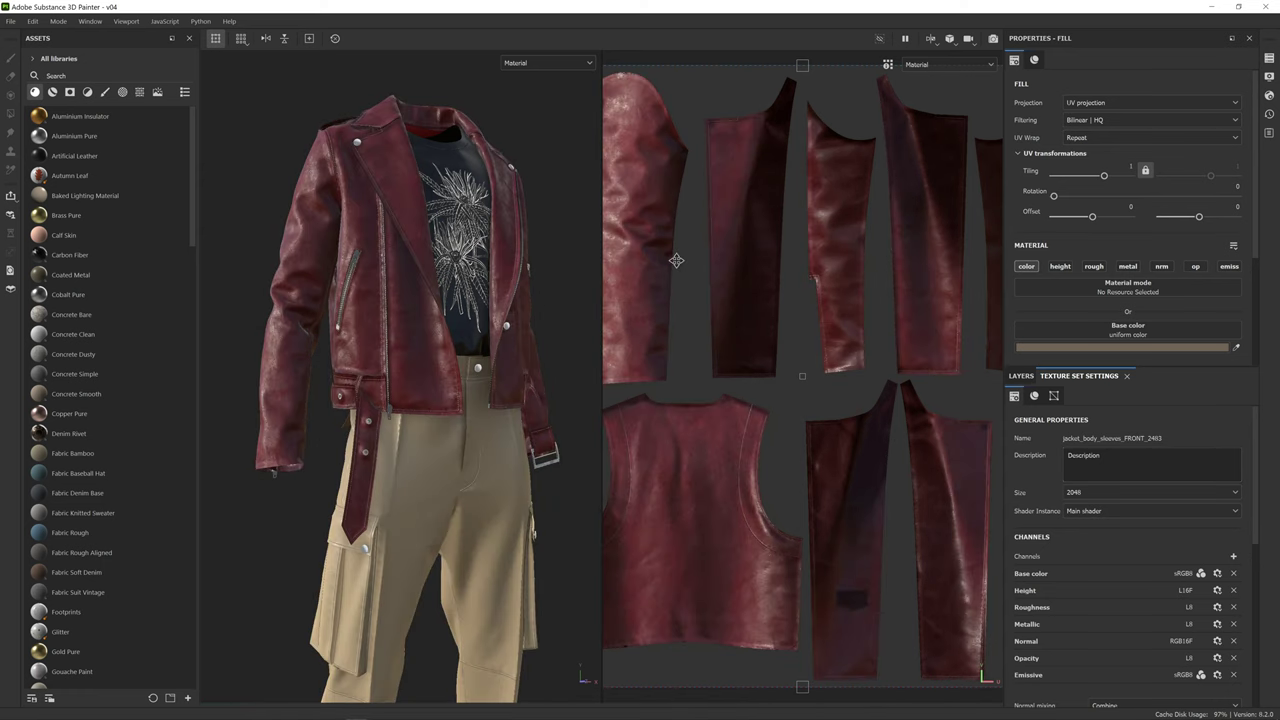
scroll(425, 295, up, 10)
scroll(424, 288, down, 10)
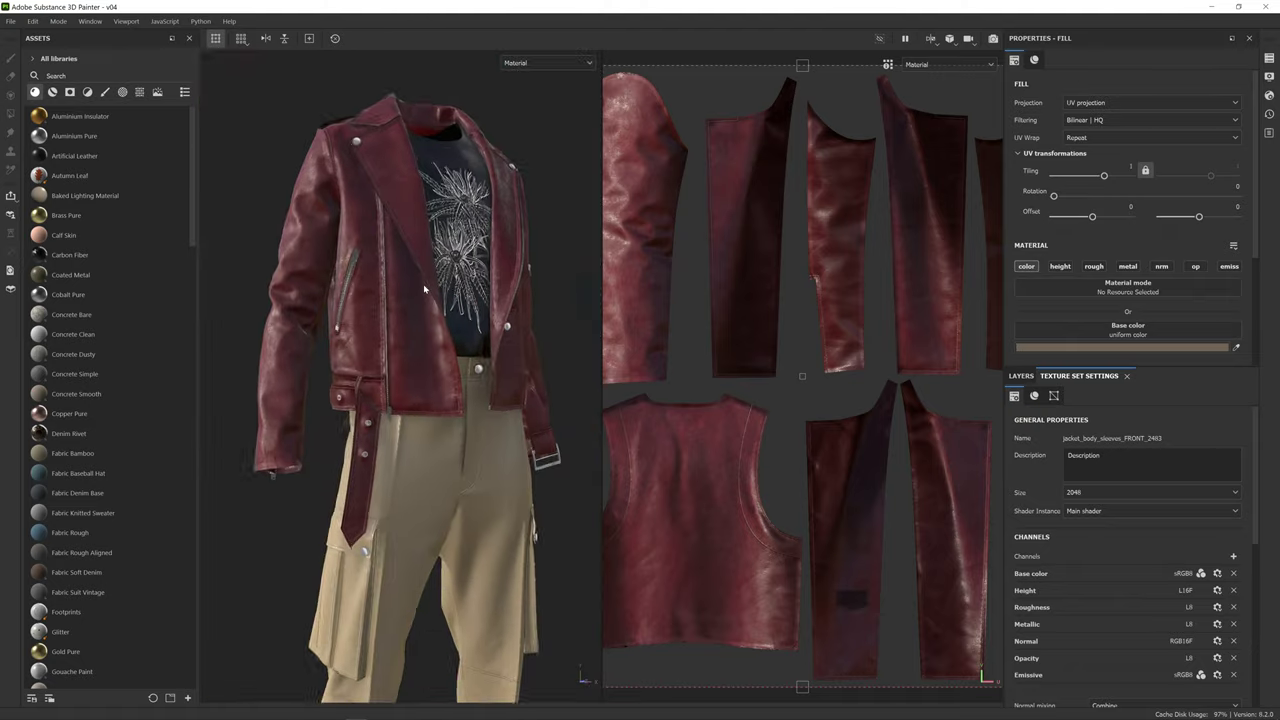
mouse_move(424, 288)
alt+mouse_down()
mouse_move(500, 288)
mouse_move(396, 287)
mouse_move(420, 290)
alt+mouse_up()
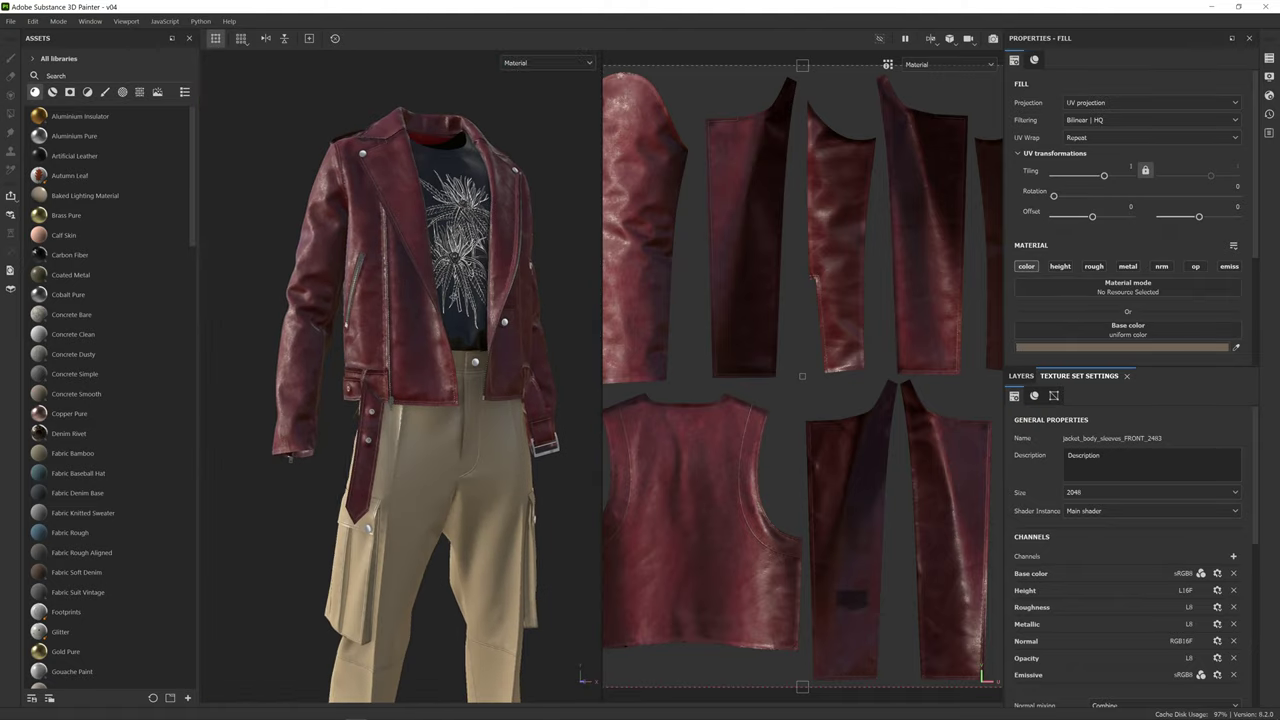
alt+middle_drag(468, 302, 458, 290)
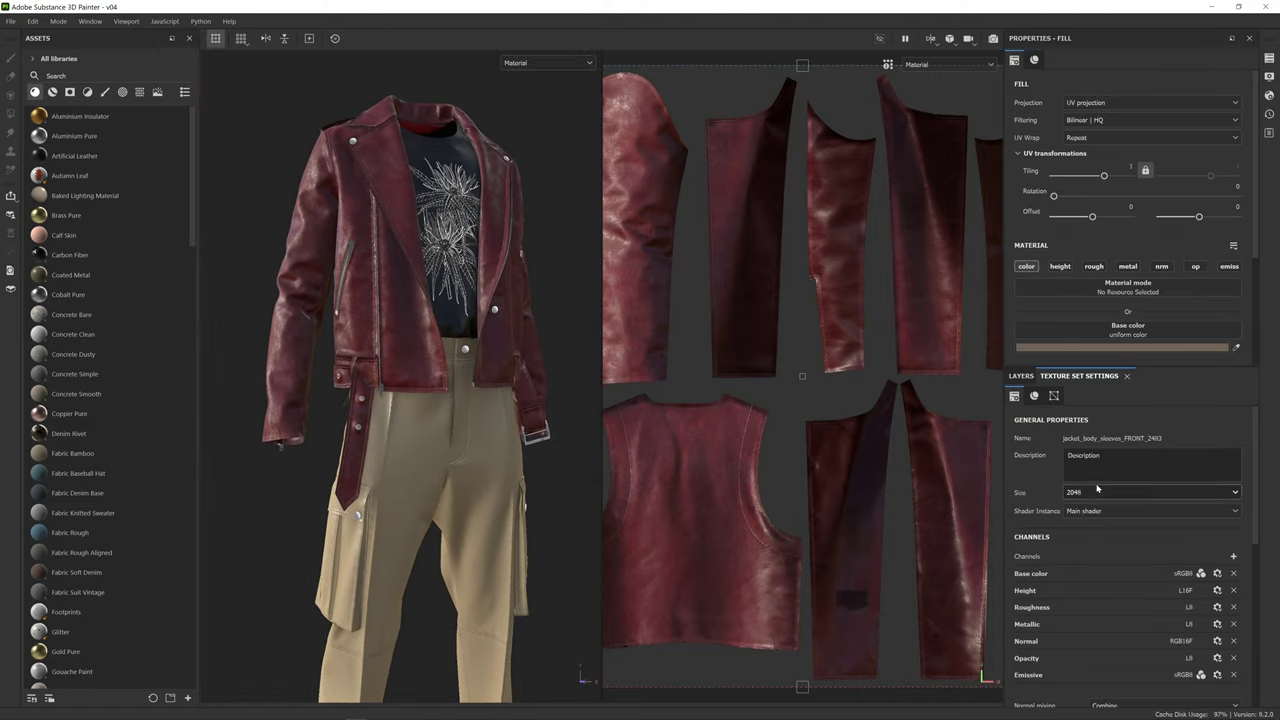
- Examine the layers and effects inside the leather jacket group and the texture set's channels and baked mesh maps
click(1022, 376)
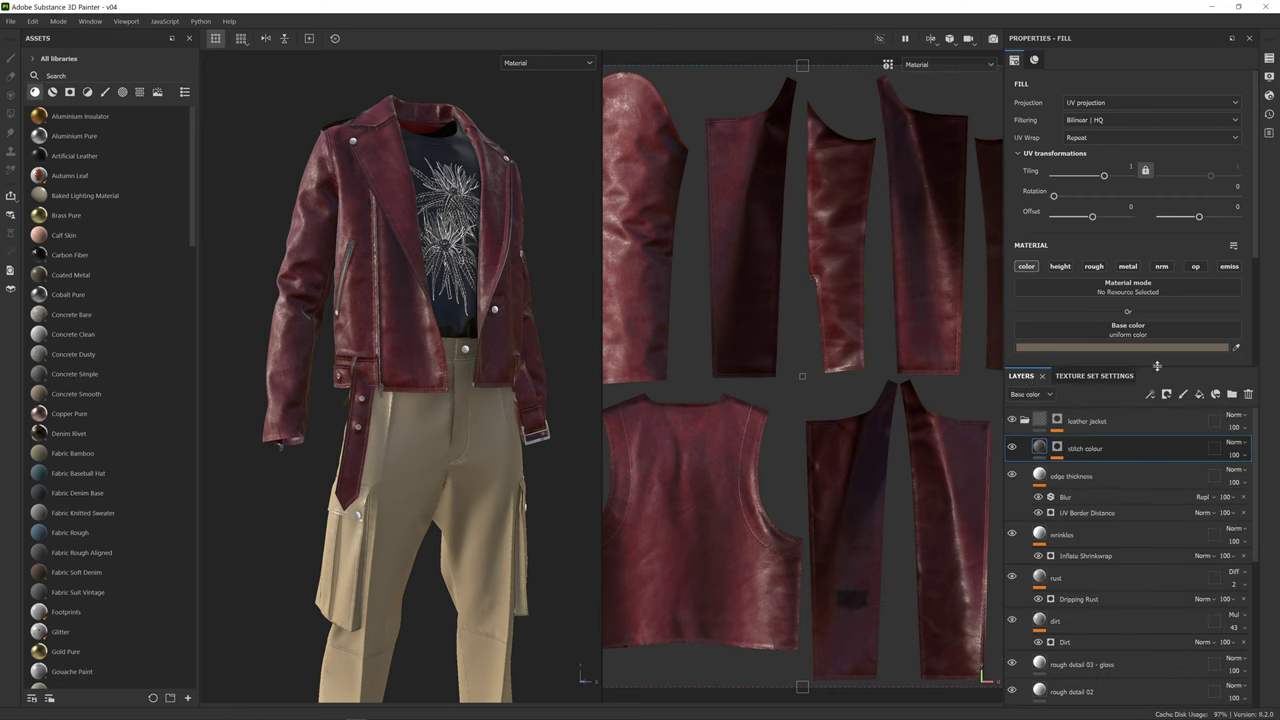
drag(1157, 367, 1157, 359)
scroll(1075, 470, down, 5)
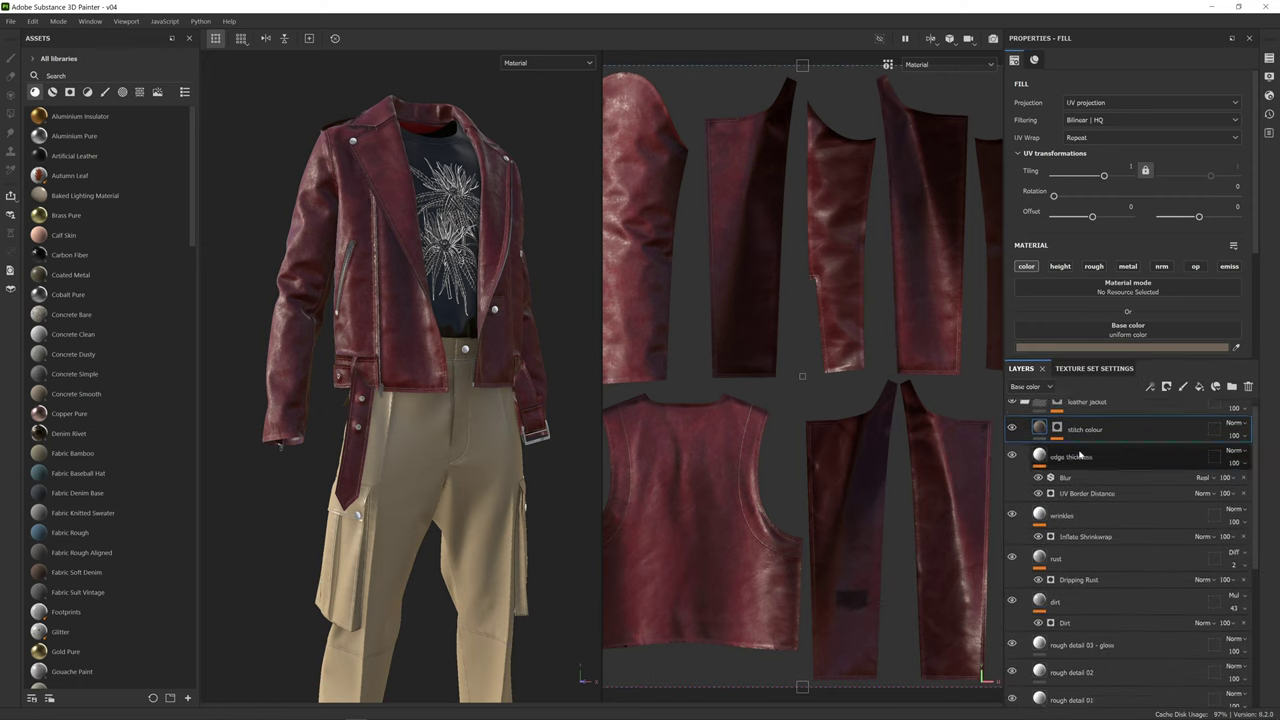
scroll(1107, 582, up, 5)
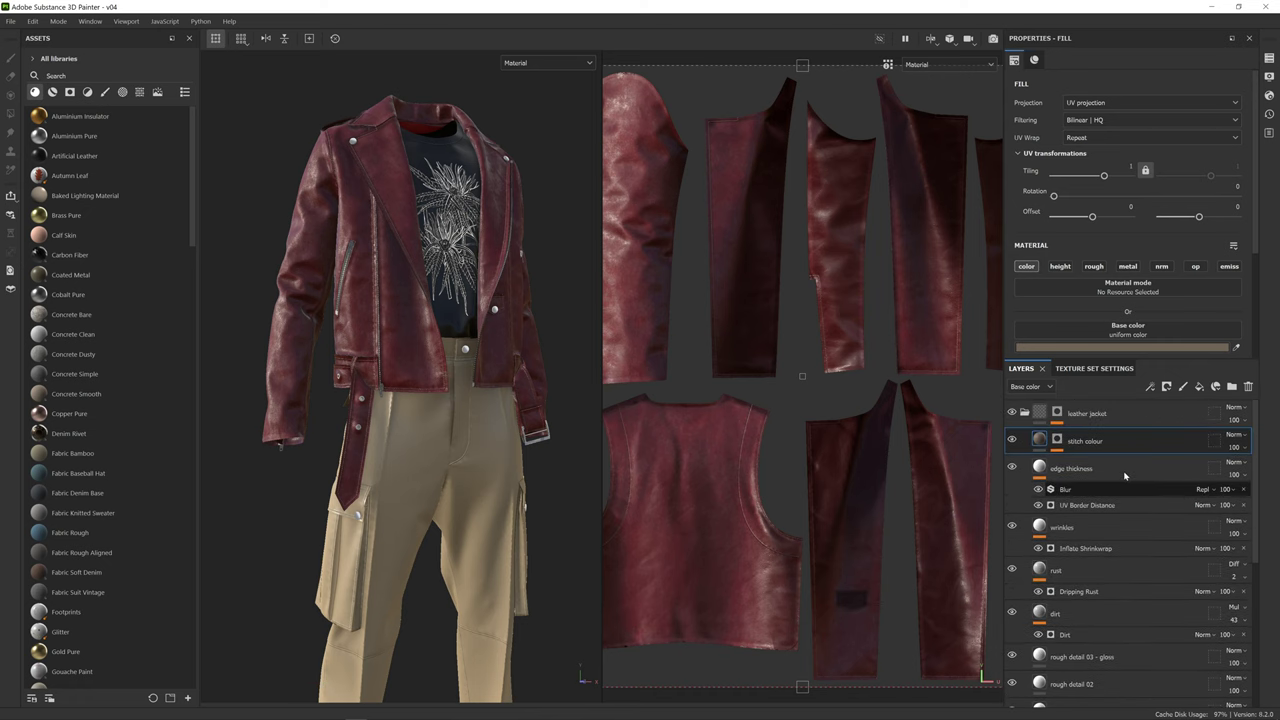
double_click(1125, 476)
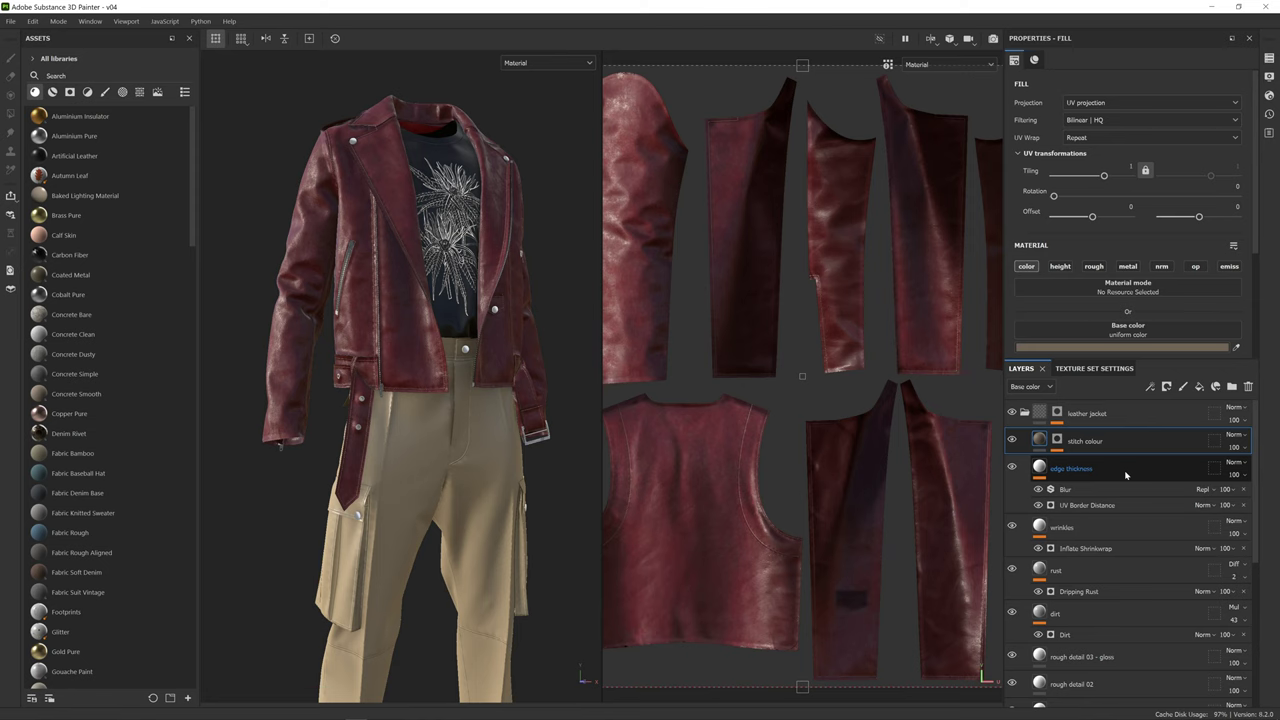
key(Return)
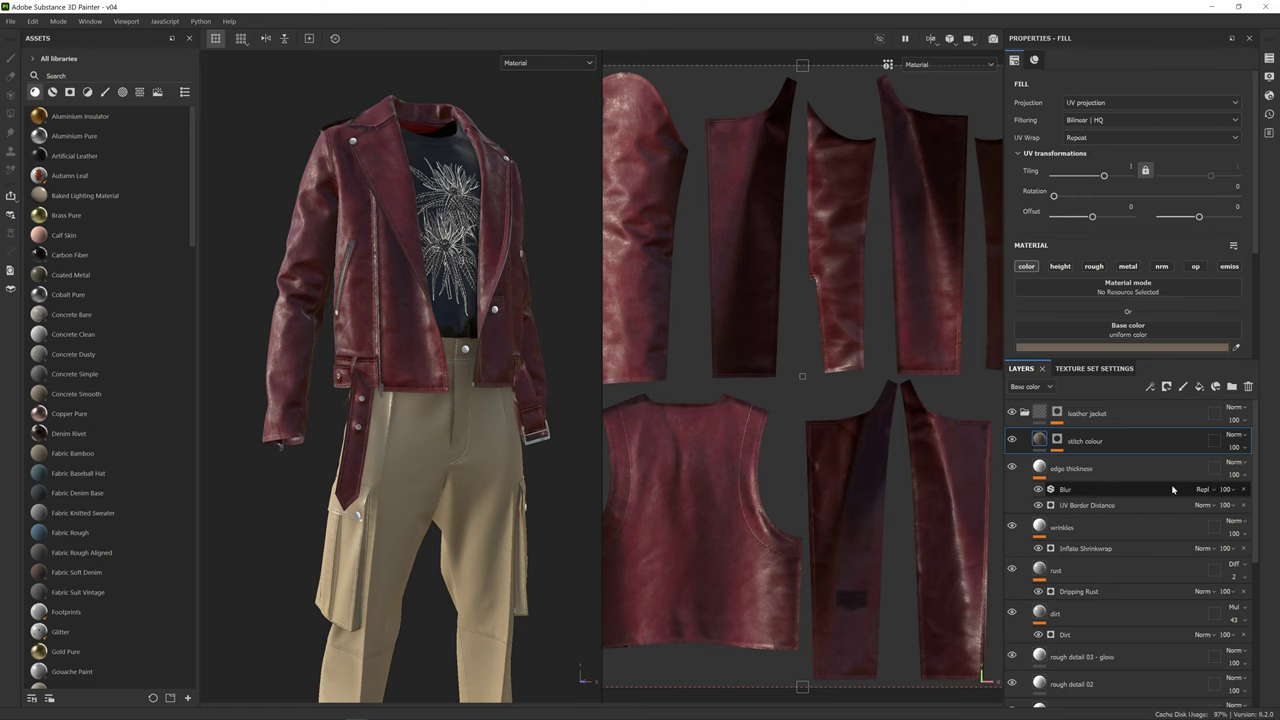
scroll(1173, 488, down, 3)
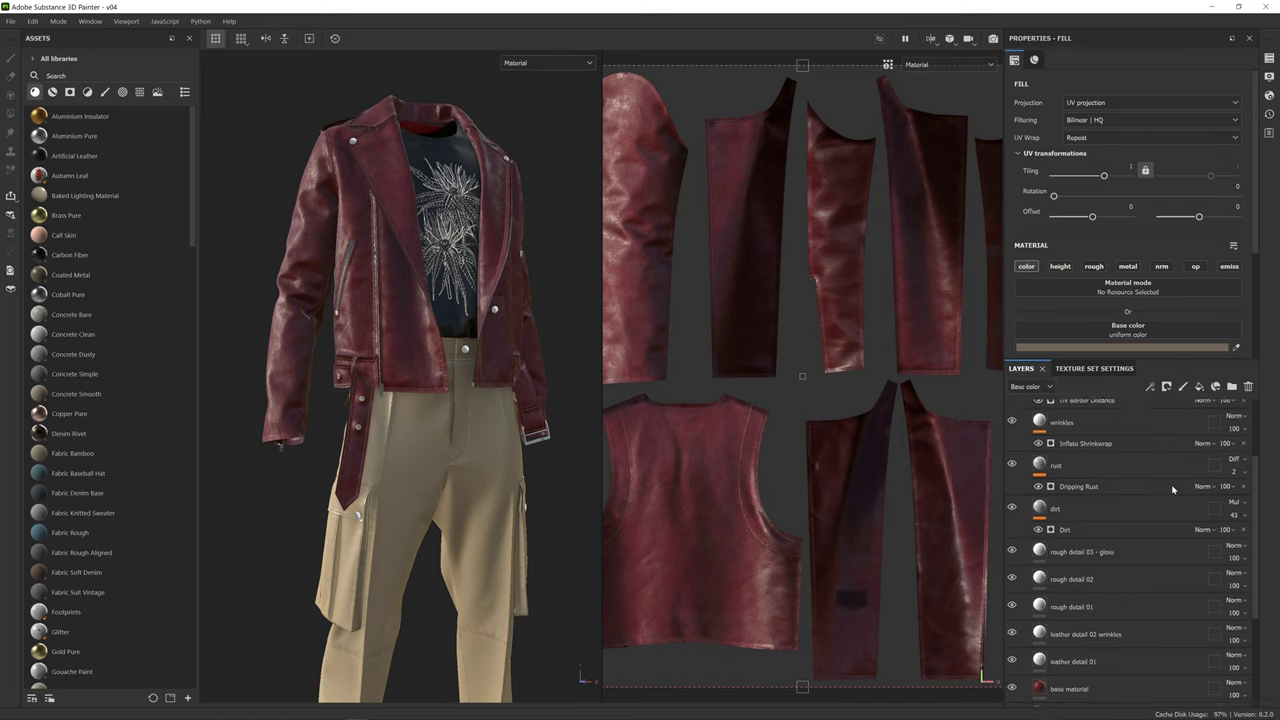
click(1098, 369)
scroll(1091, 577, down, 5)
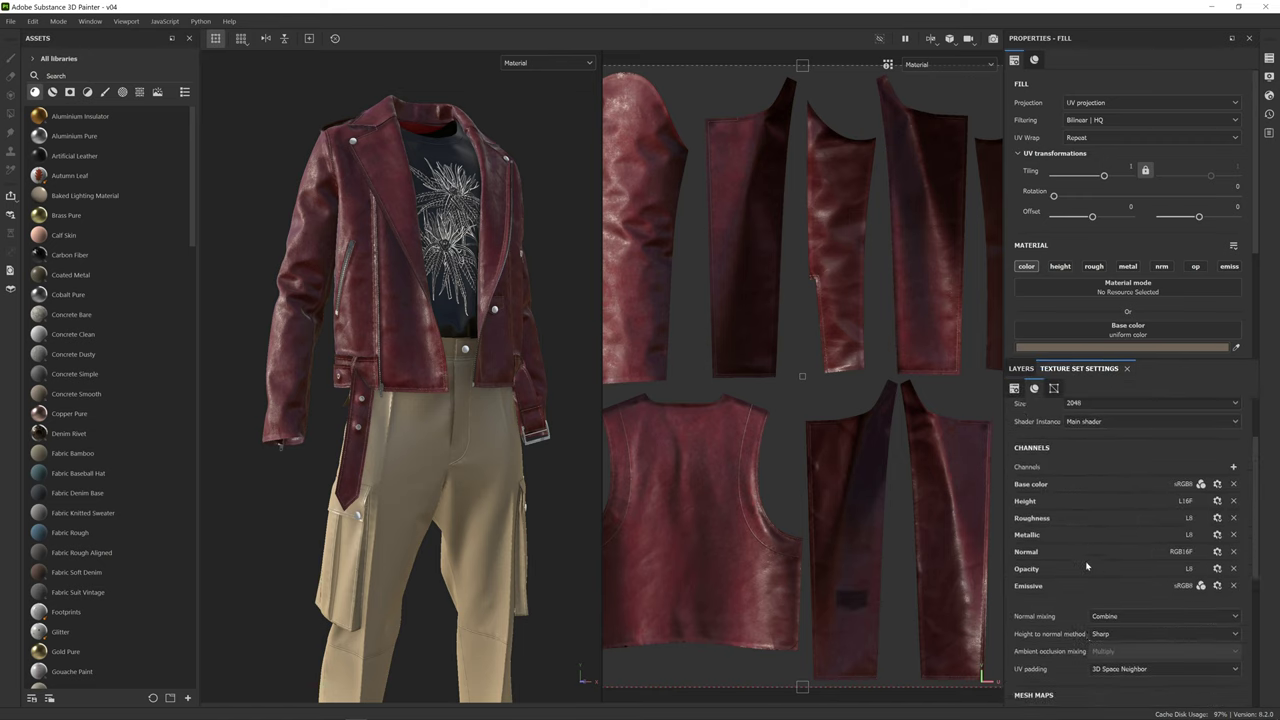
scroll(1090, 430, down, 2)
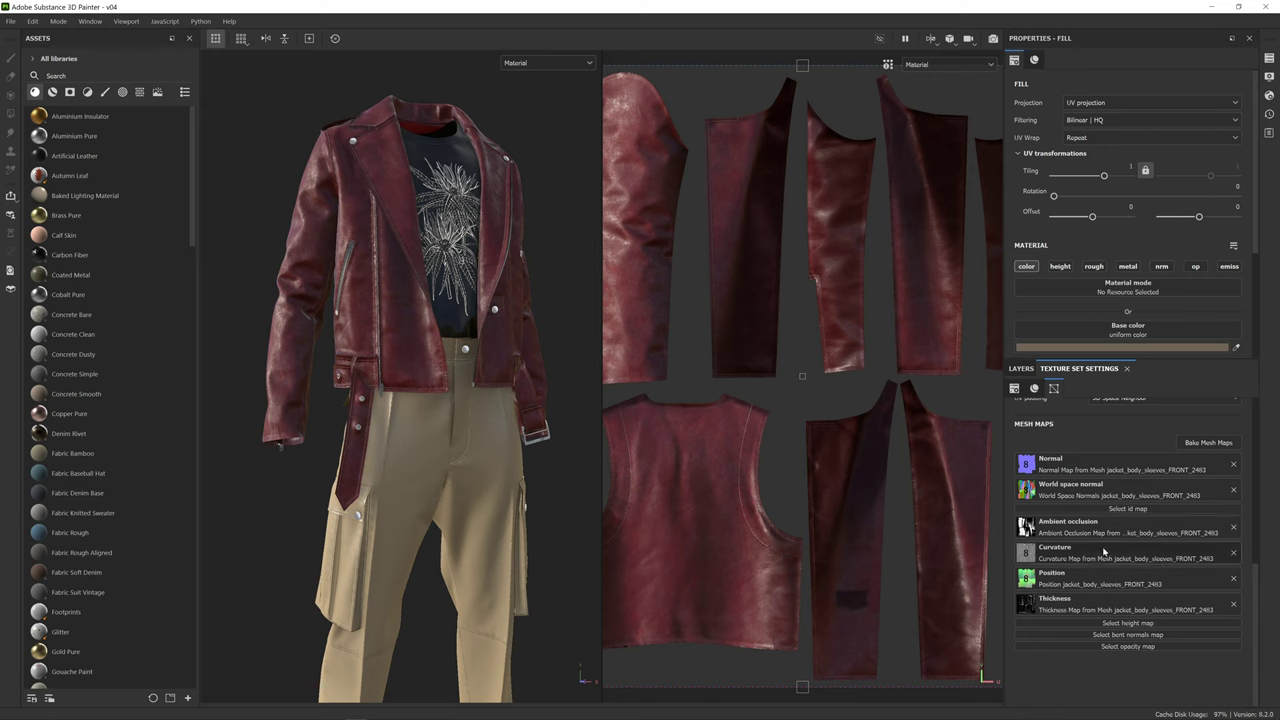
scroll(1098, 596, up, 5)
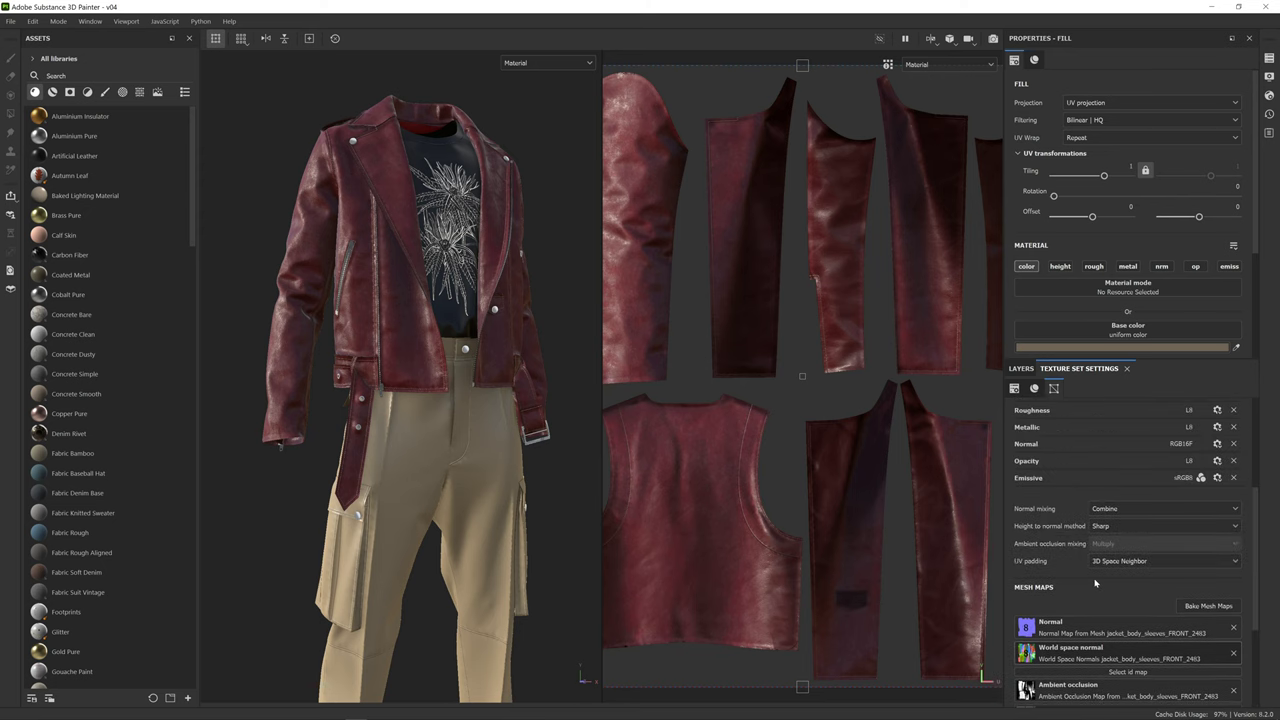
- Inspect the base material layer's fill properties and compare them with the texture set's mesh maps
click(1021, 368)
scroll(1104, 542, down, 3)
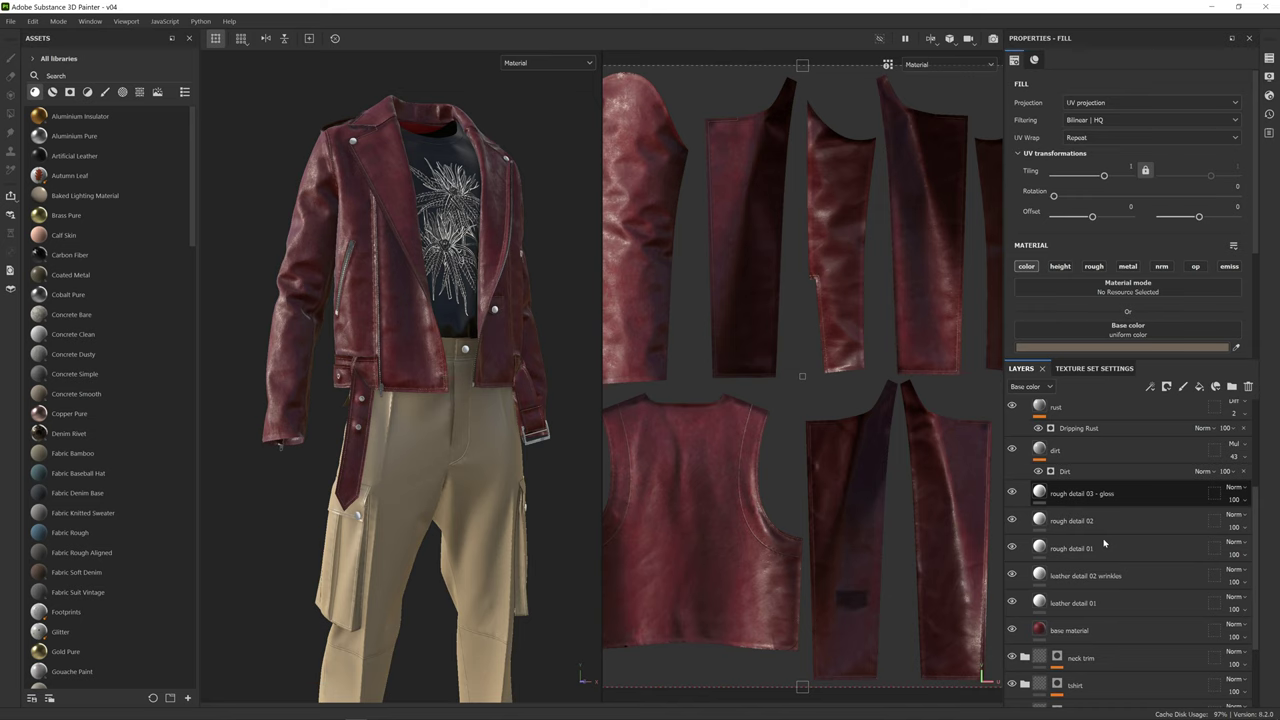
scroll(1113, 606, down, 1)
click(1088, 617)
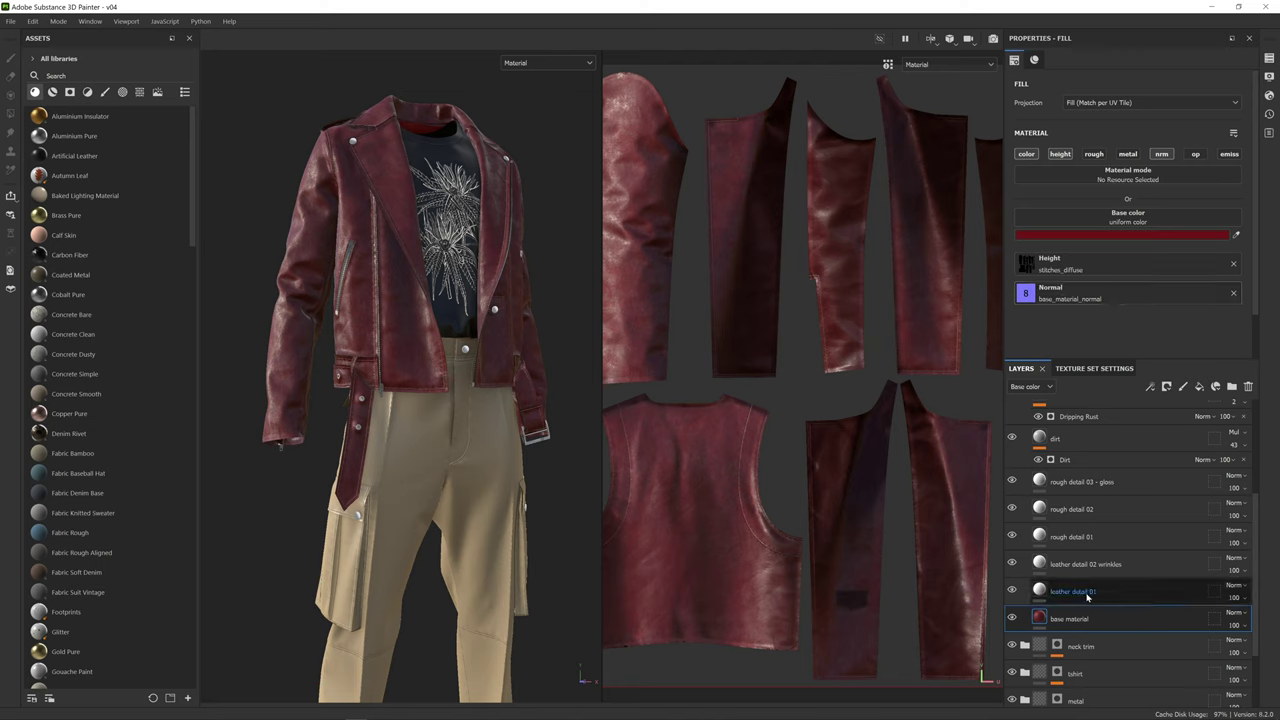
click(1094, 368)
scroll(1140, 600, down, 5)
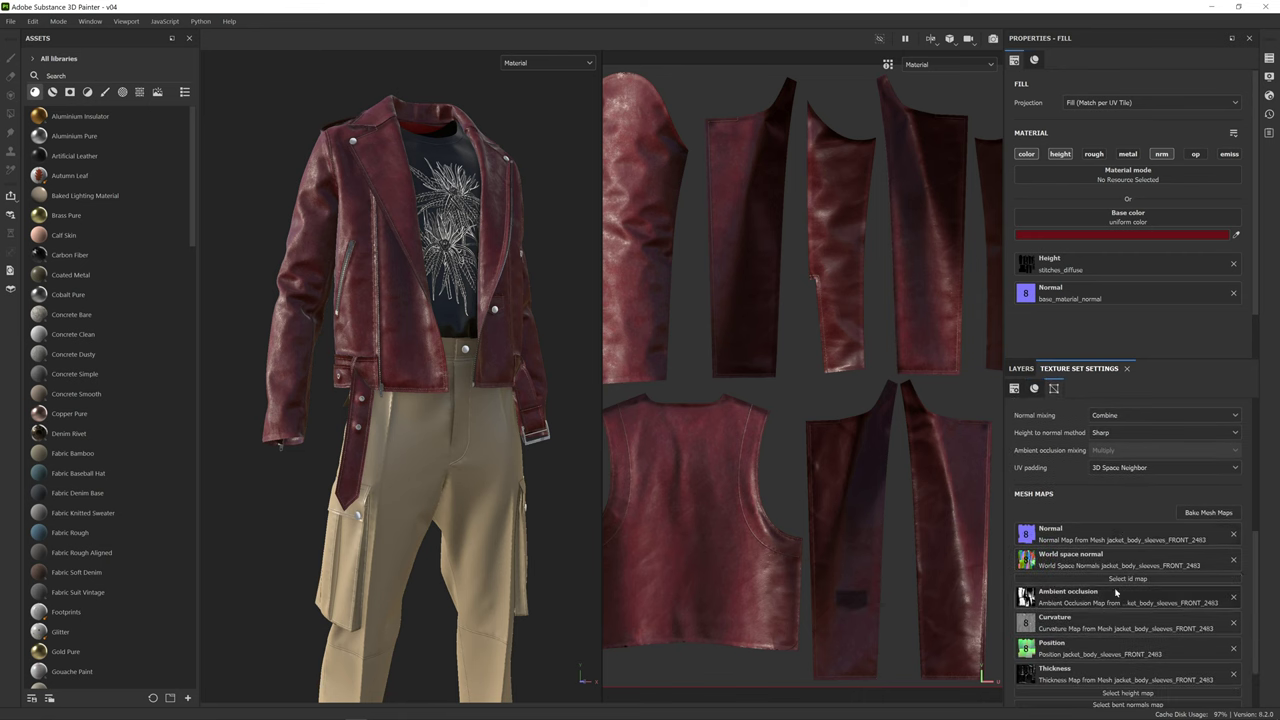
click(1022, 368)
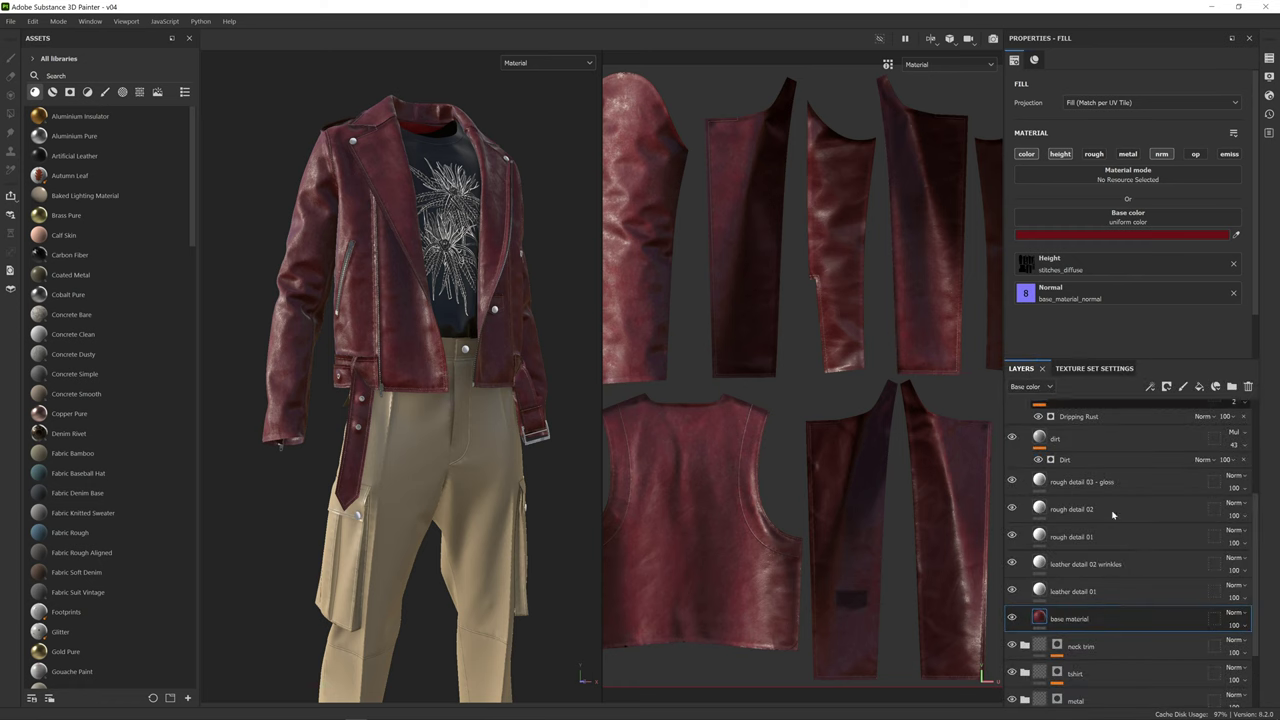
- Remove the stitches_diffuse height map and the base_material_normal normal map from the leather jacket's base material layer
scroll(1110, 520, down, 2)
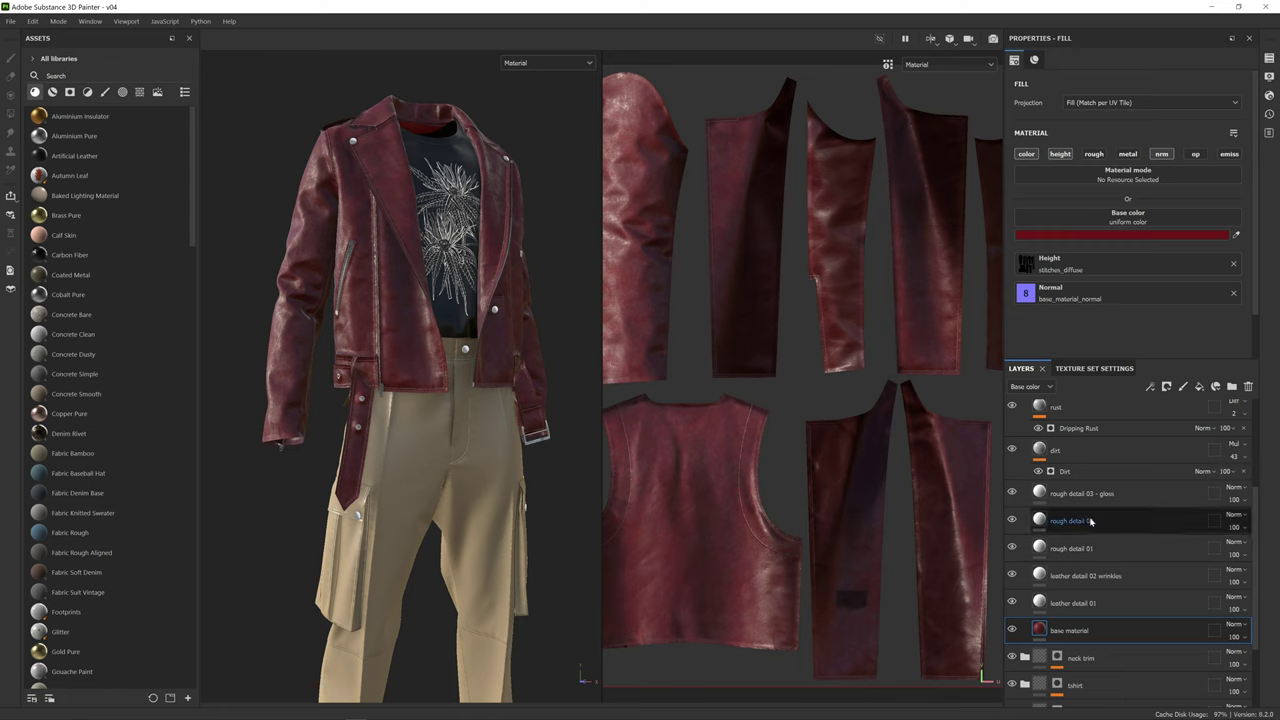
scroll(1094, 490, up, 2)
scroll(1094, 460, up, 1)
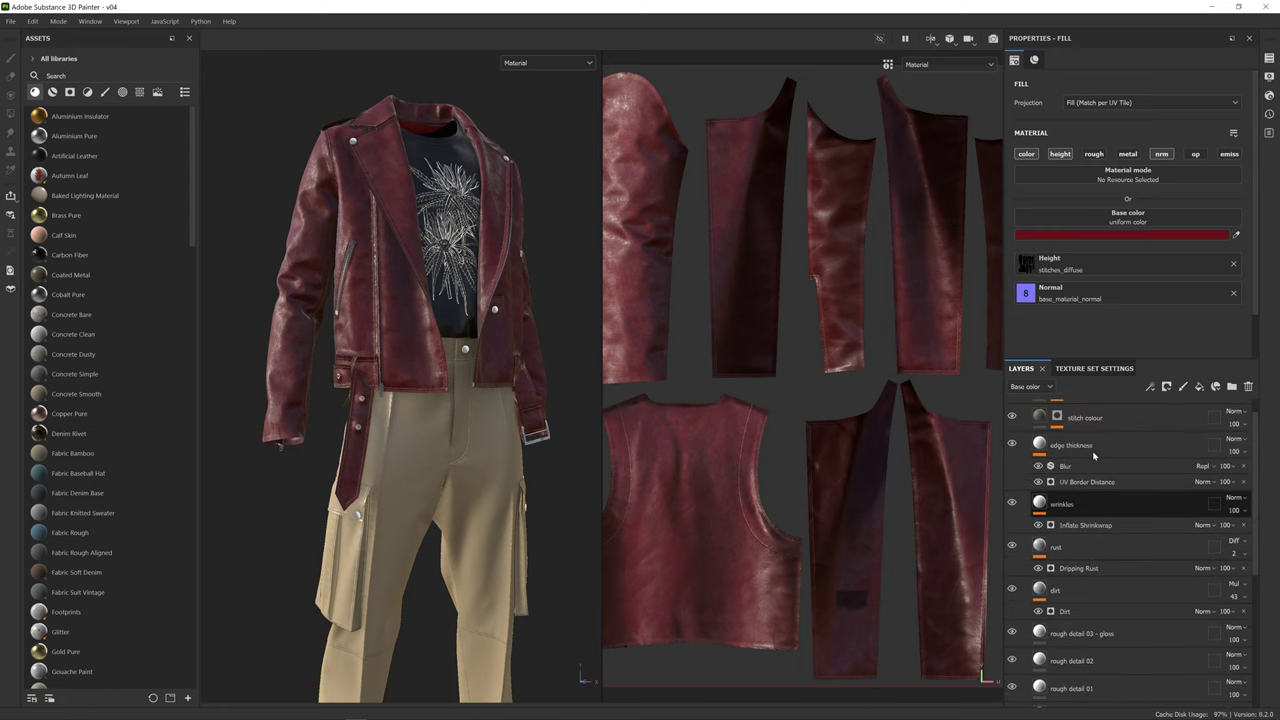
scroll(1094, 453, up, 1)
scroll(1121, 501, down, 1)
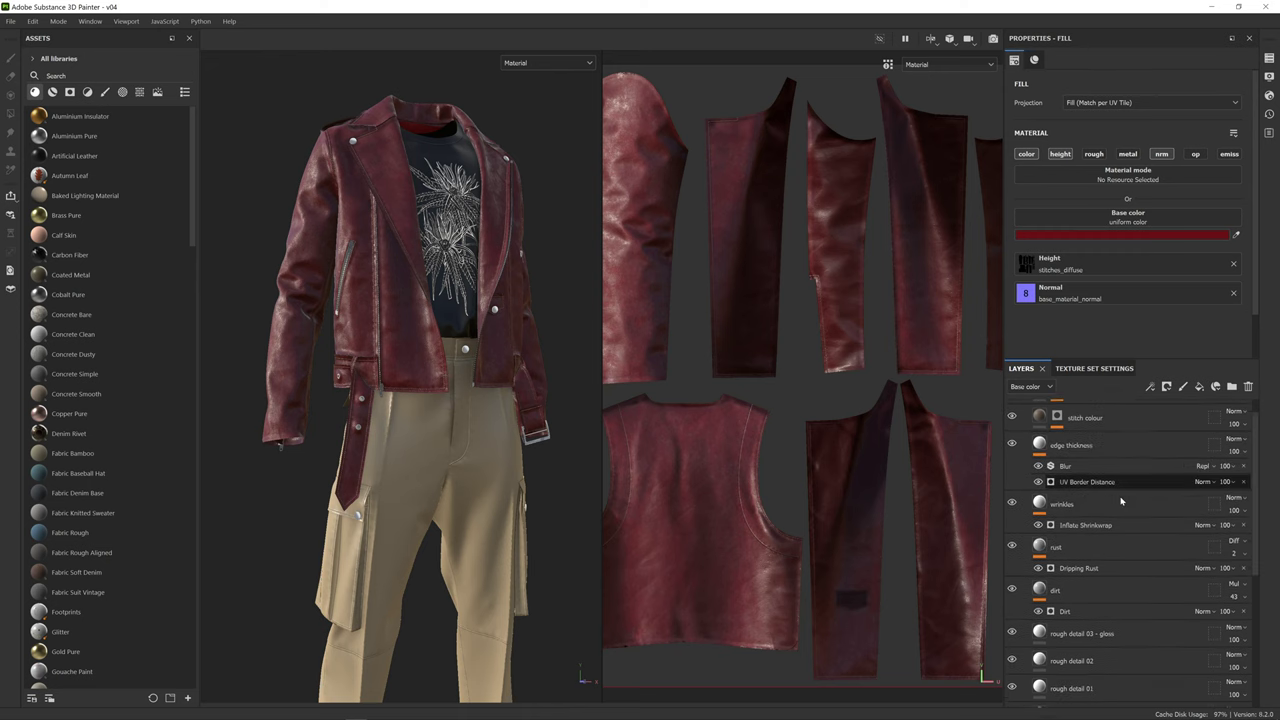
scroll(1121, 502, down, 3)
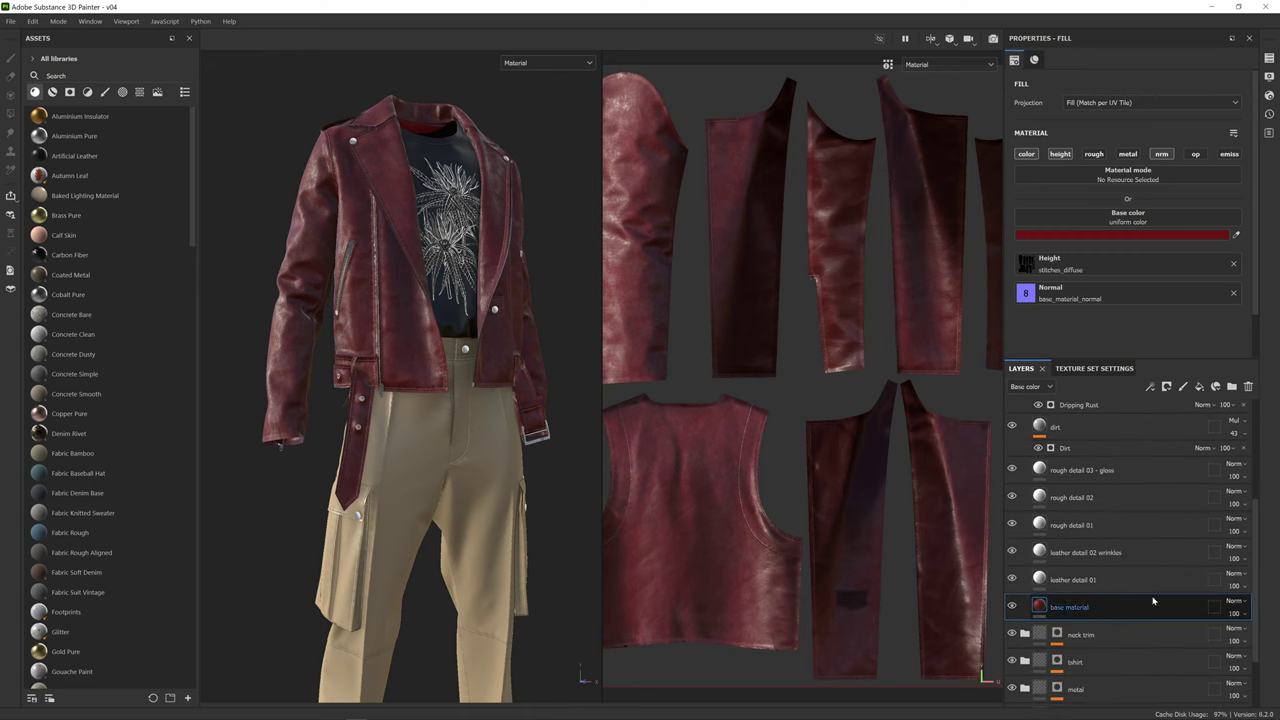
click(1153, 600)
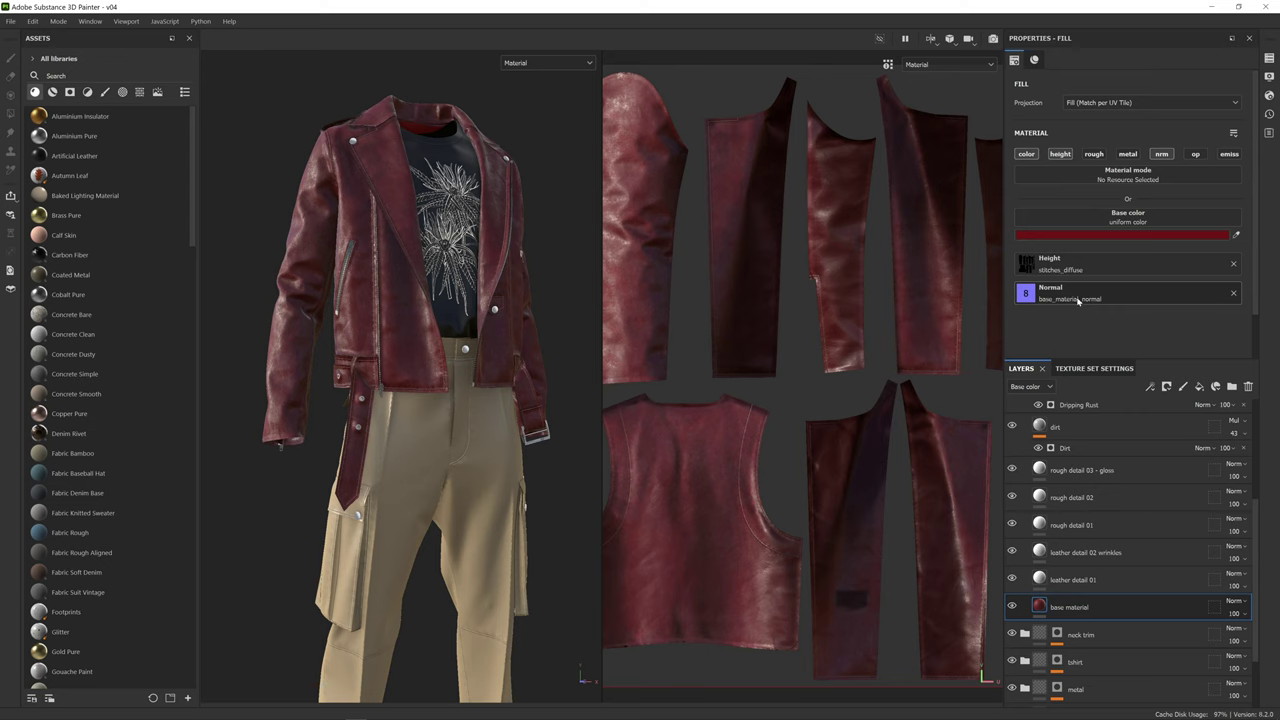
click(1232, 266)
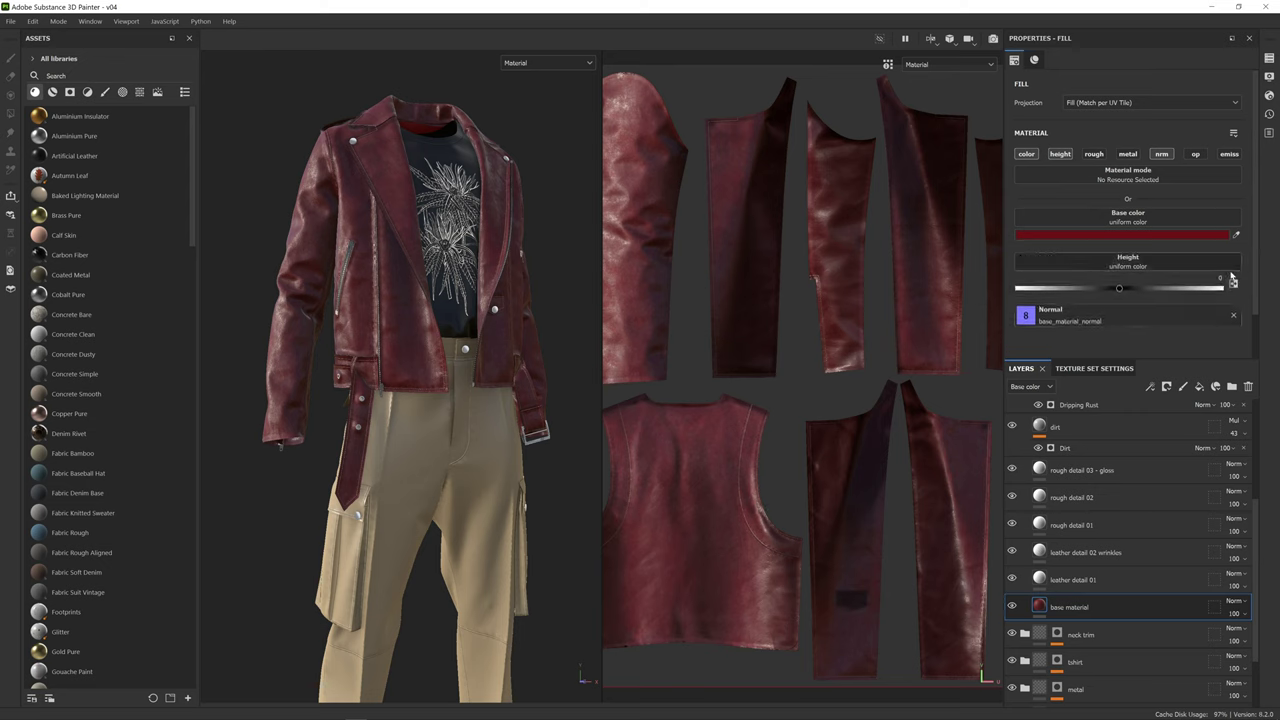
click(1232, 317)
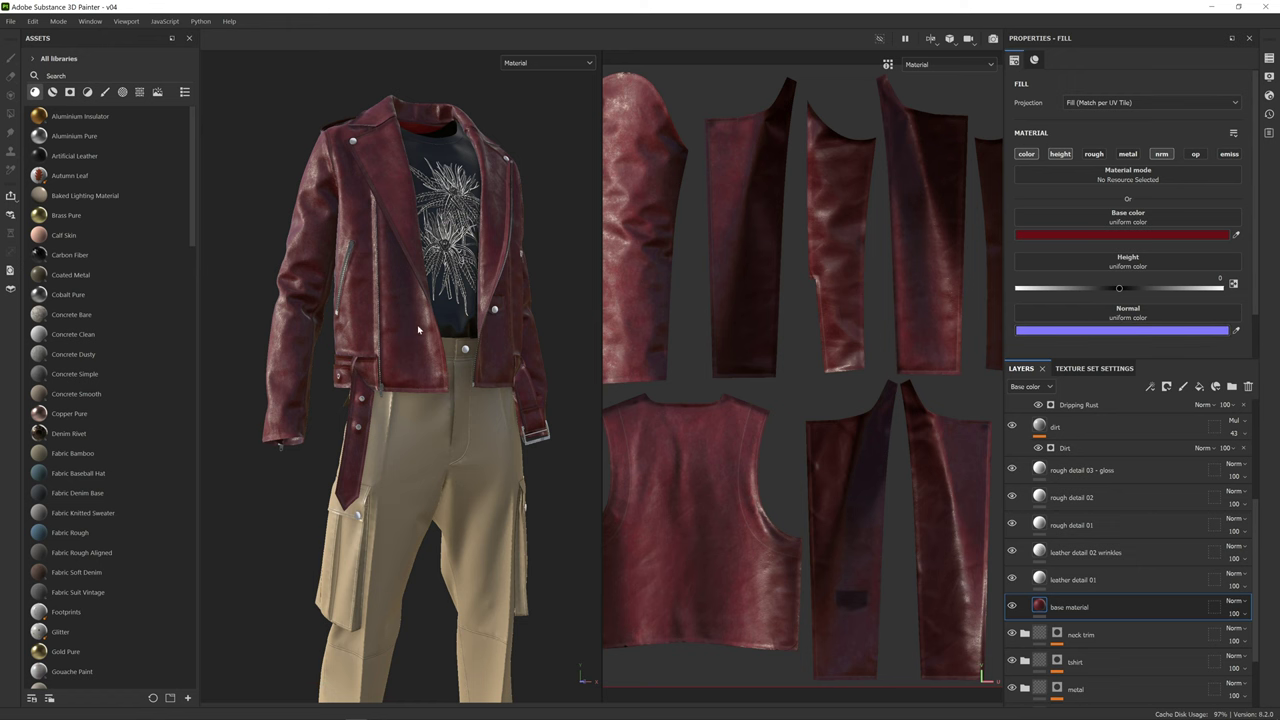
scroll(371, 298, up, 5)
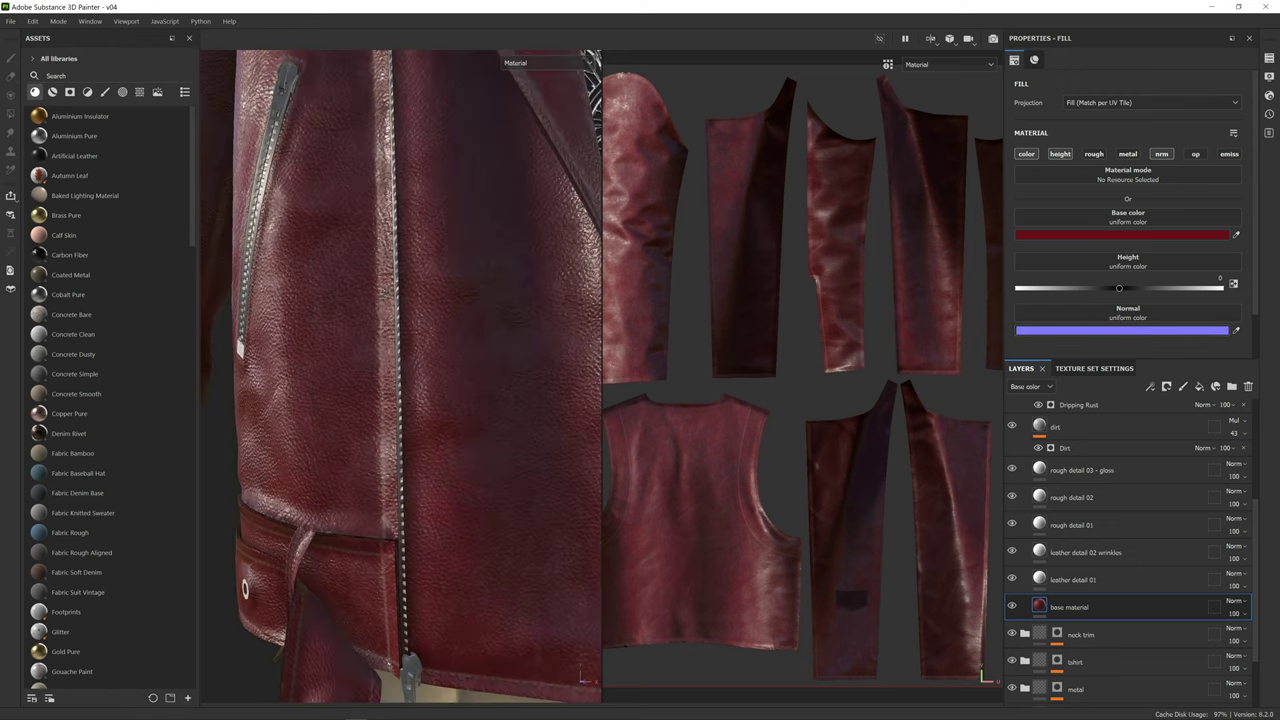
alt+drag(371, 298, 400, 297)
scroll(410, 311, down, 5)
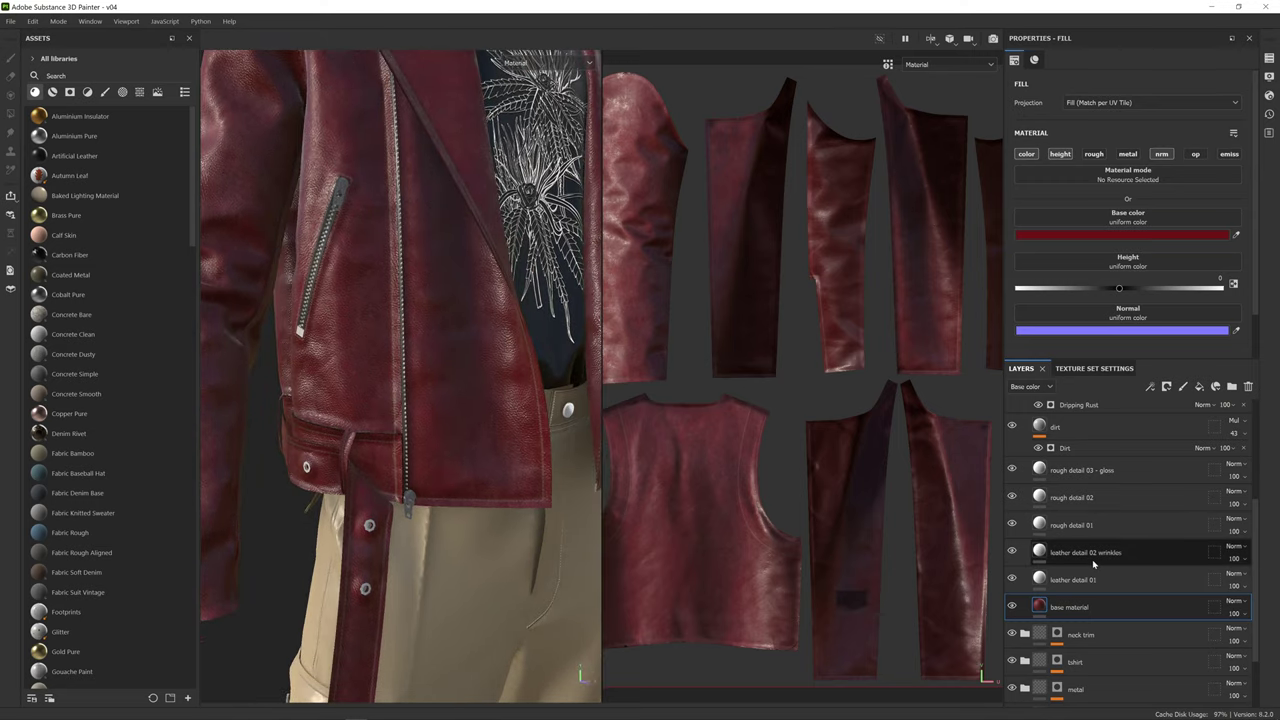
- Enable the height channel on the stitch colour fill layer and set its height to 0.2773
scroll(1093, 557, up, 3)
scroll(1093, 557, up, 1)
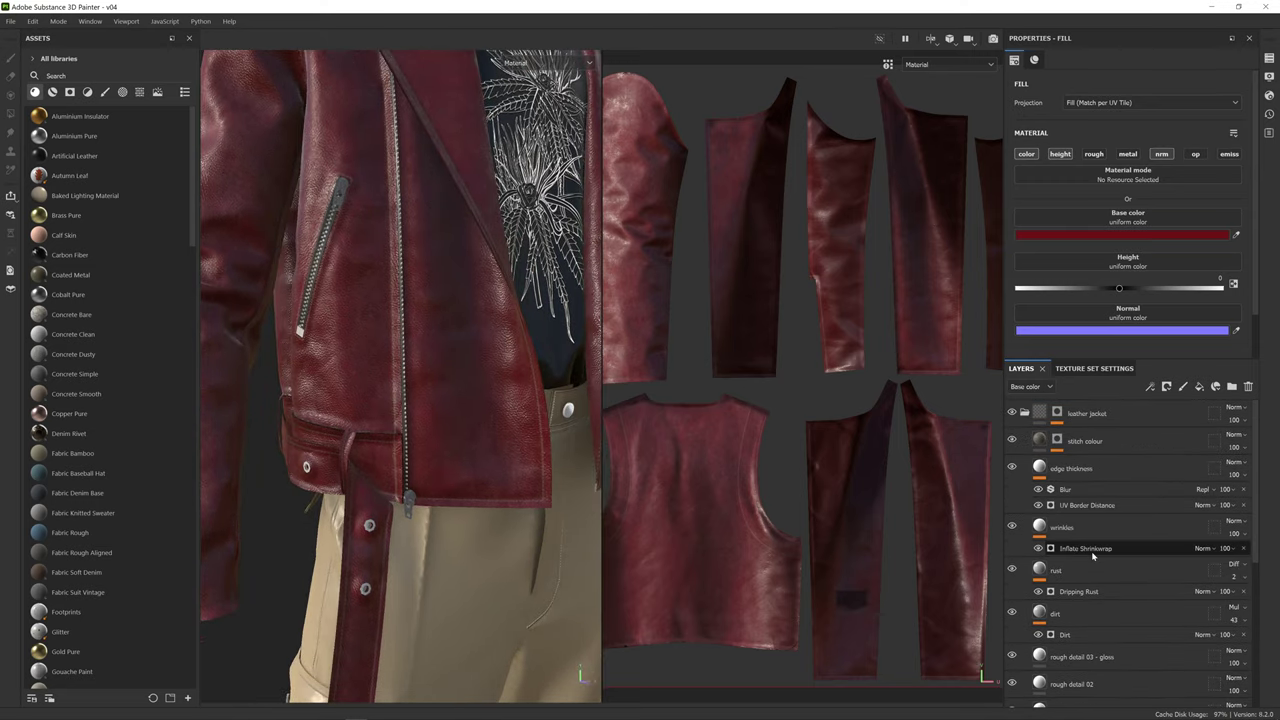
click(1125, 449)
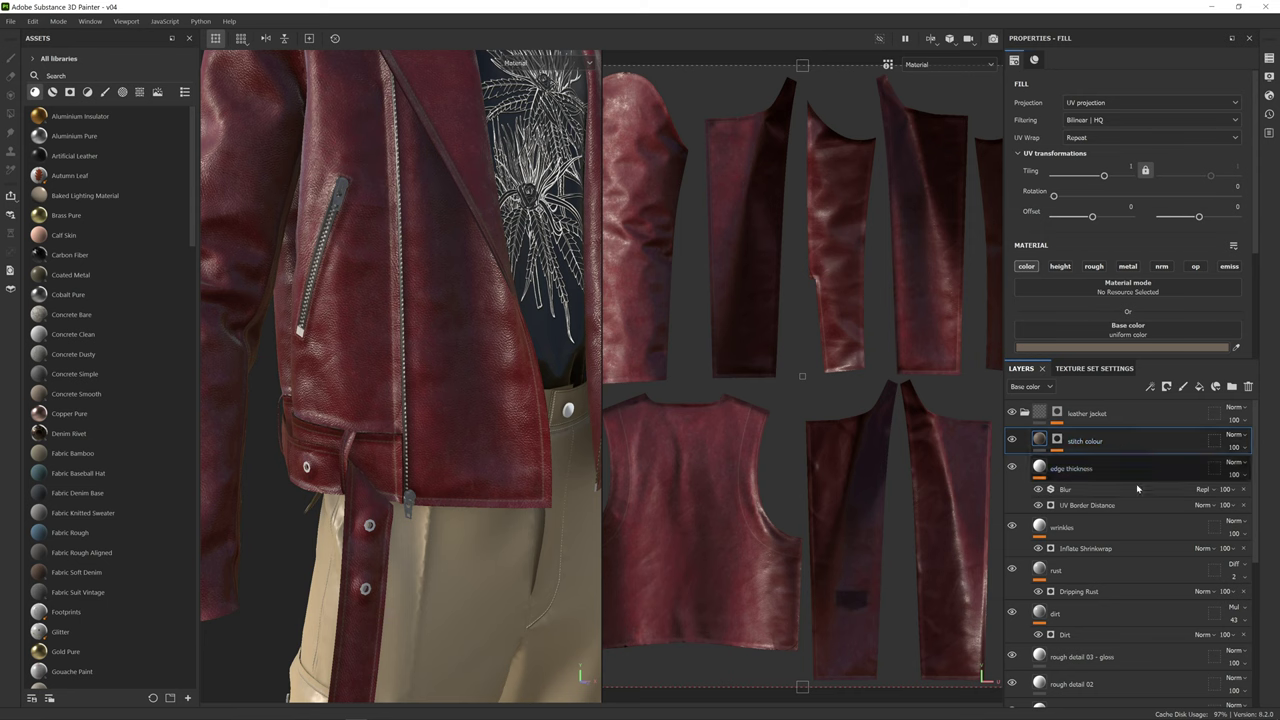
scroll(1108, 268, down, 2)
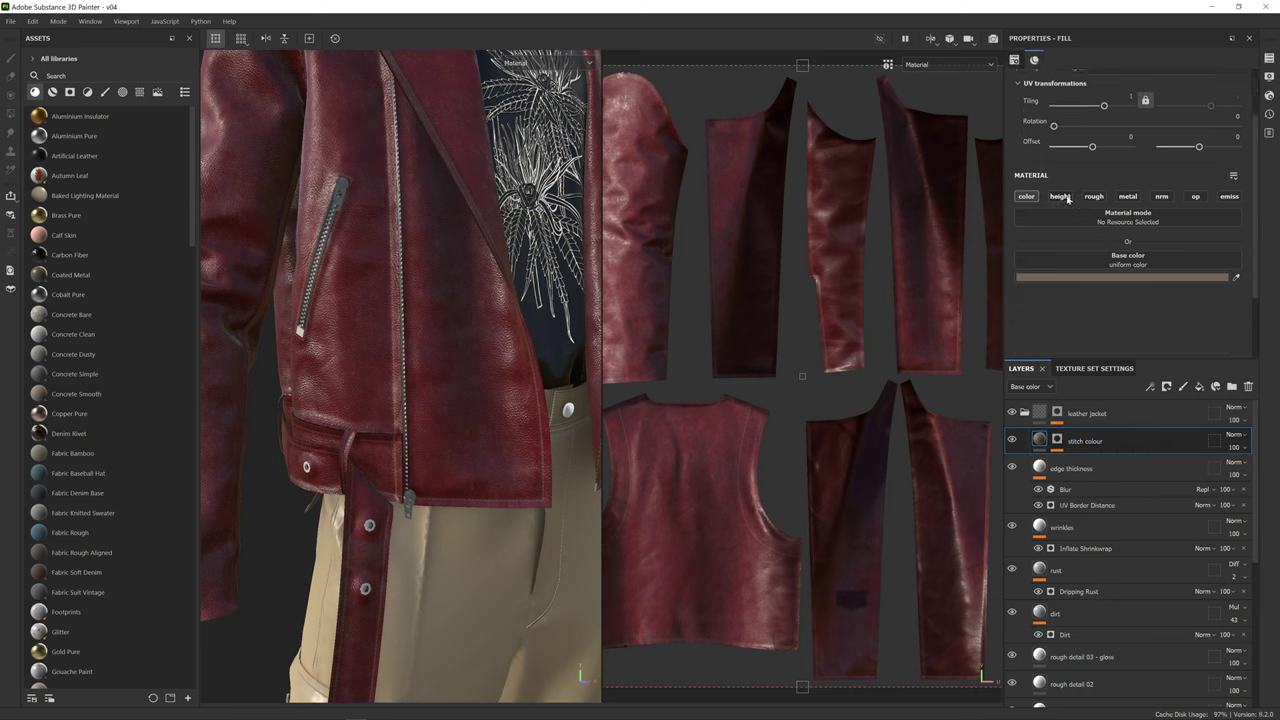
click(1068, 198)
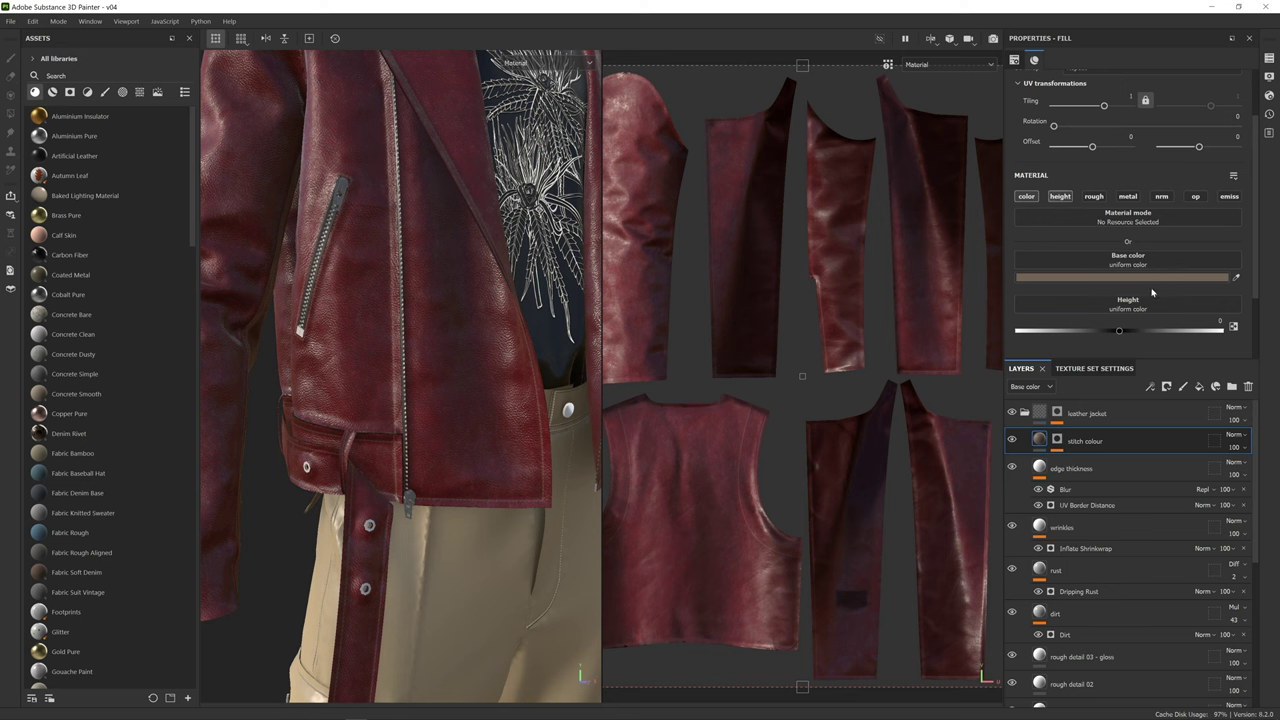
scroll(1100, 230, down, 2)
drag(1119, 261, 1148, 261)
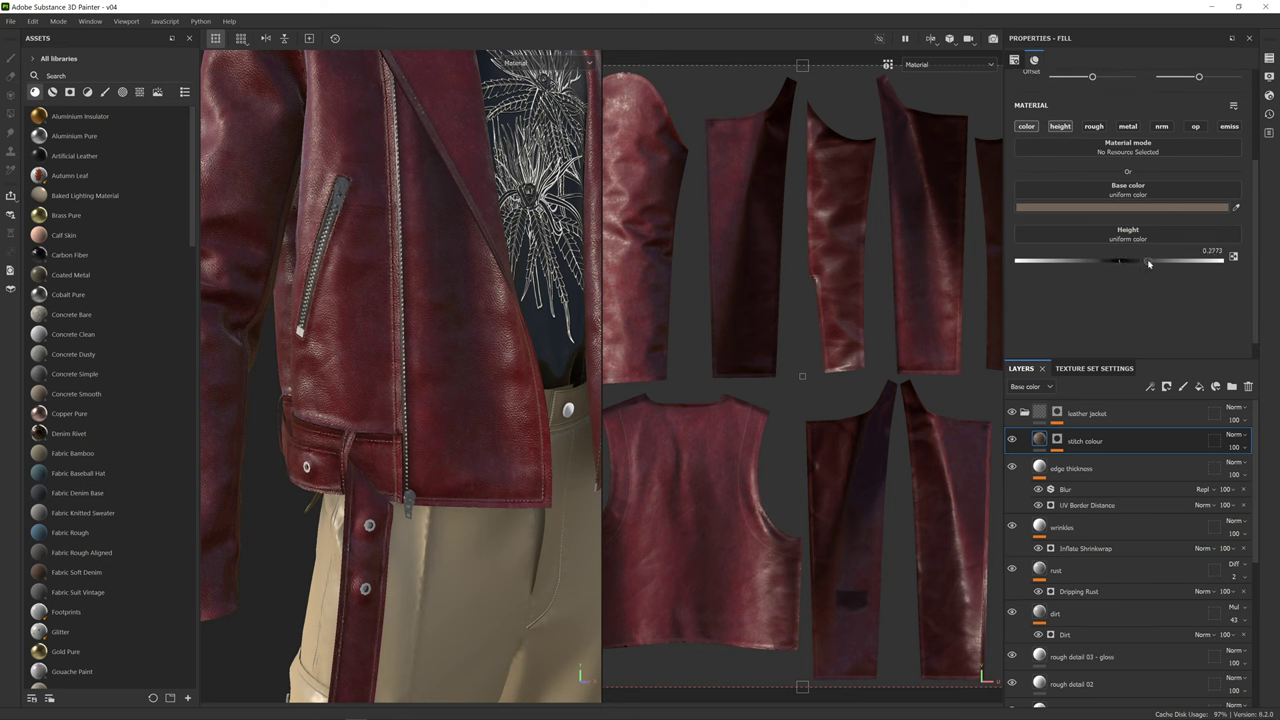
scroll(474, 291, up, 5)
alt+drag(474, 291, 498, 342)
scroll(459, 336, down, 5)
click(1058, 441)
click(1026, 445)
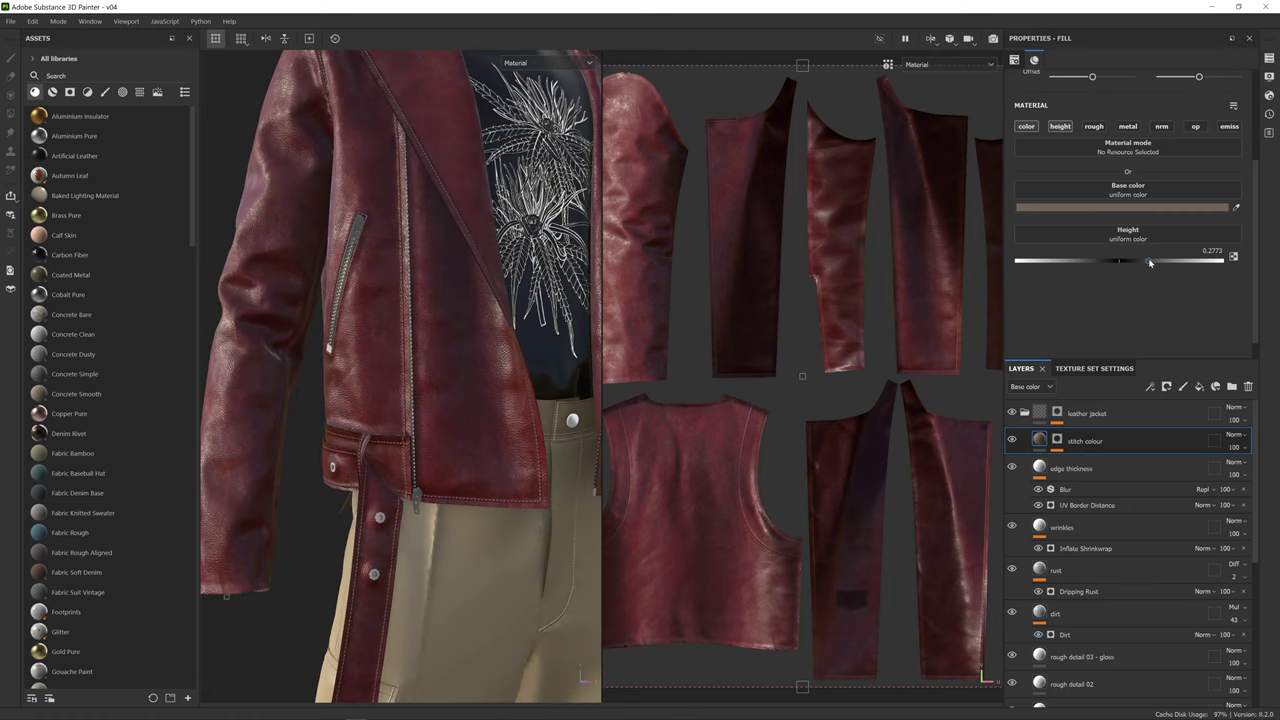
- Set the stitch colour layer's base color to white and its height to 0.4230
mouse_move(1148, 261)
mouse_down()
mouse_move(1207, 261)
mouse_move(1100, 263)
mouse_move(1161, 264)
mouse_up()
click(1137, 207)
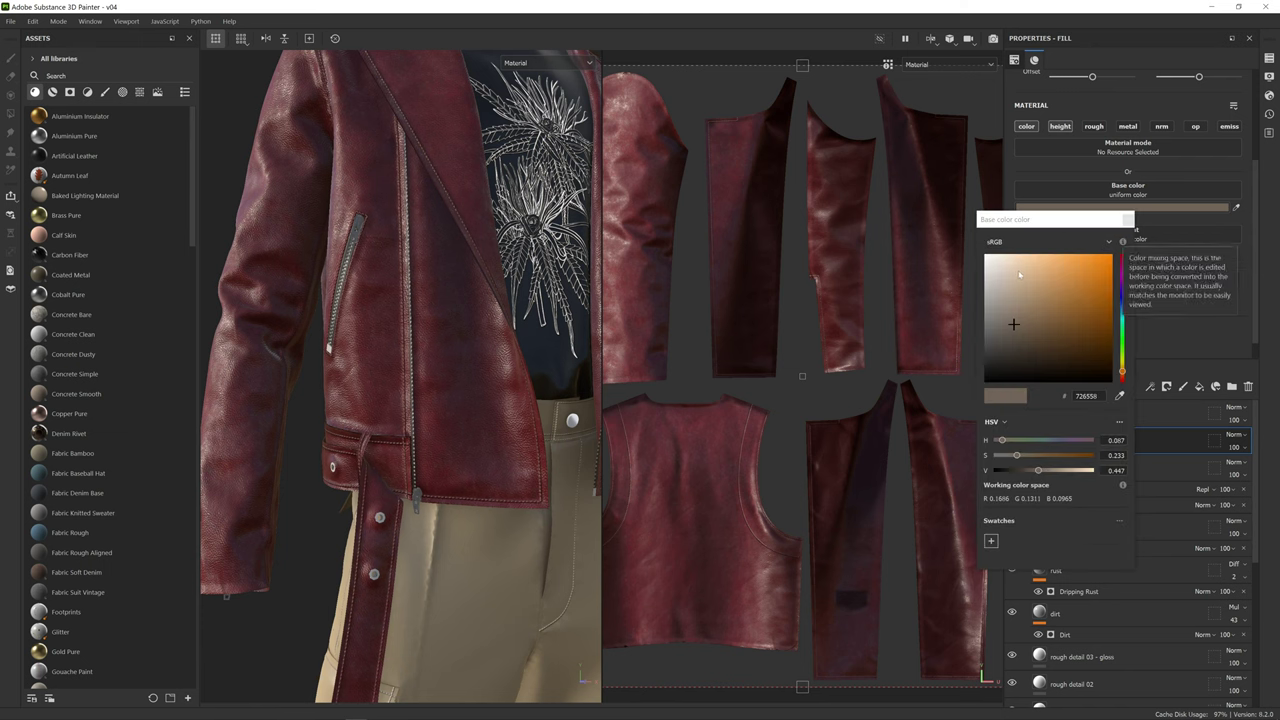
click(987, 254)
drag(987, 250, 985, 245)
drag(1160, 262, 1166, 262)
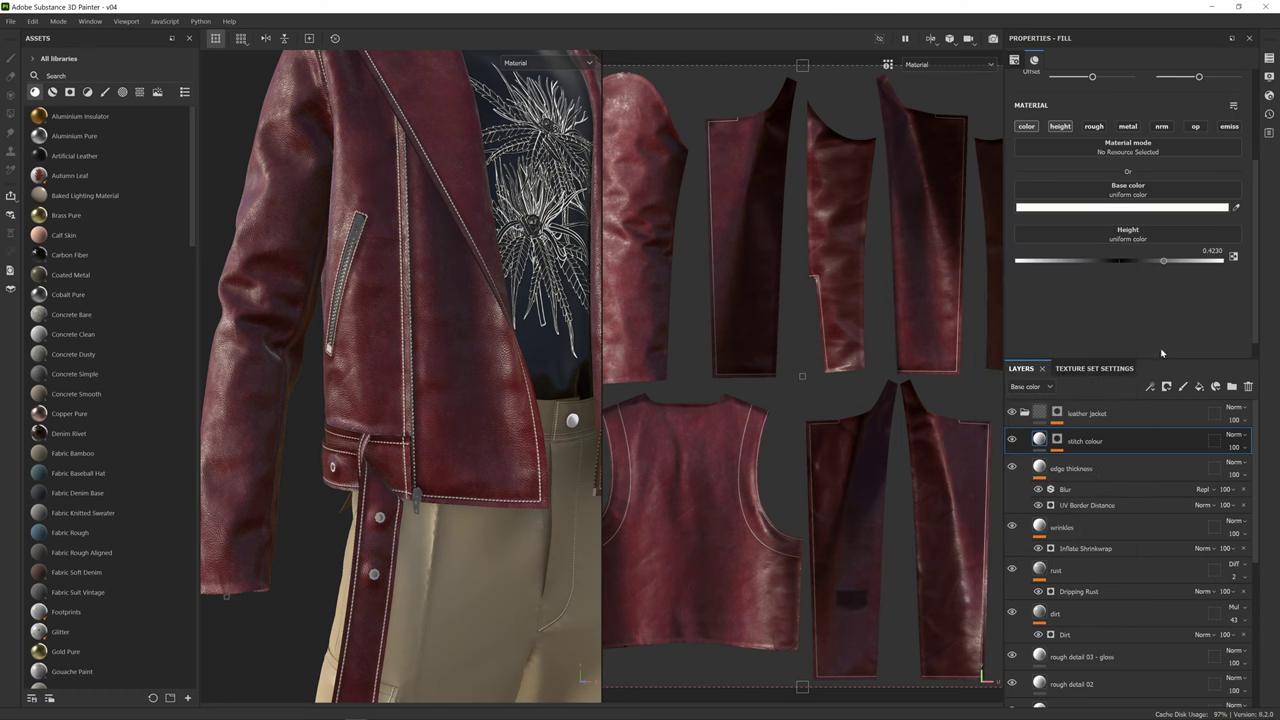
- Add a fill layer above stitch colour in the leather jacket group and leave only its normal channel enabled
click(1201, 388)
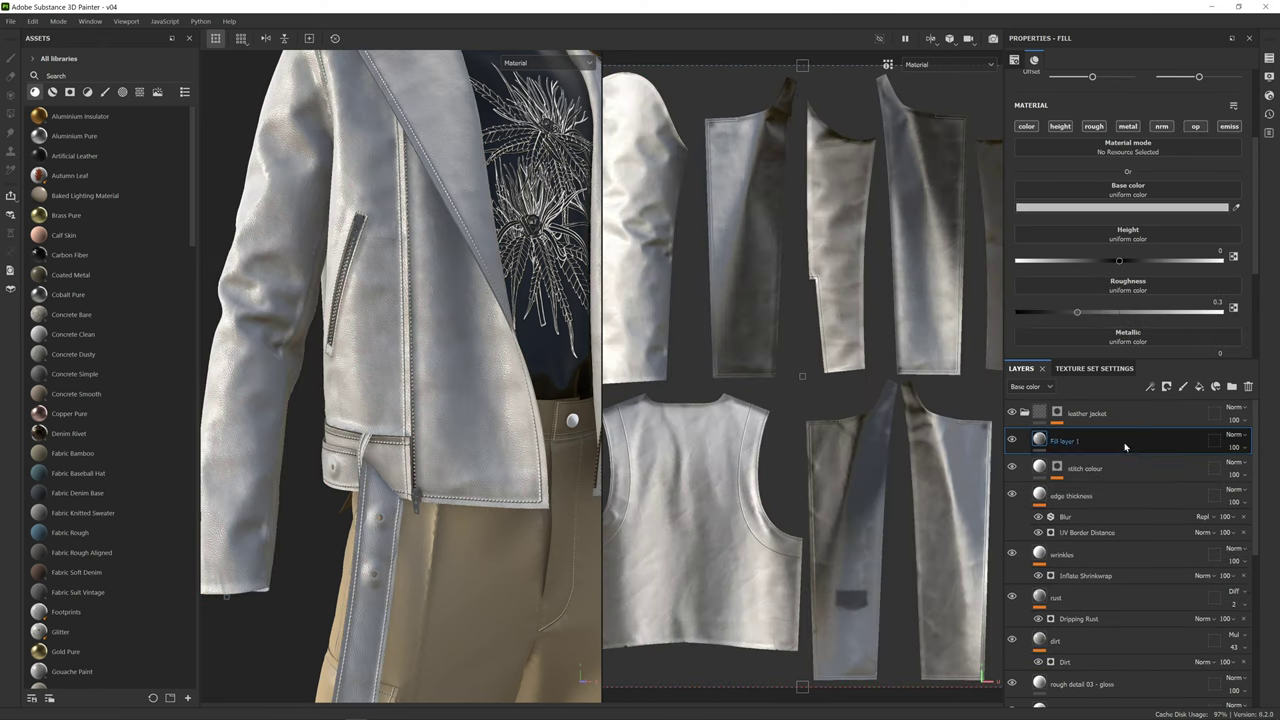
click(1026, 126)
click(1060, 126)
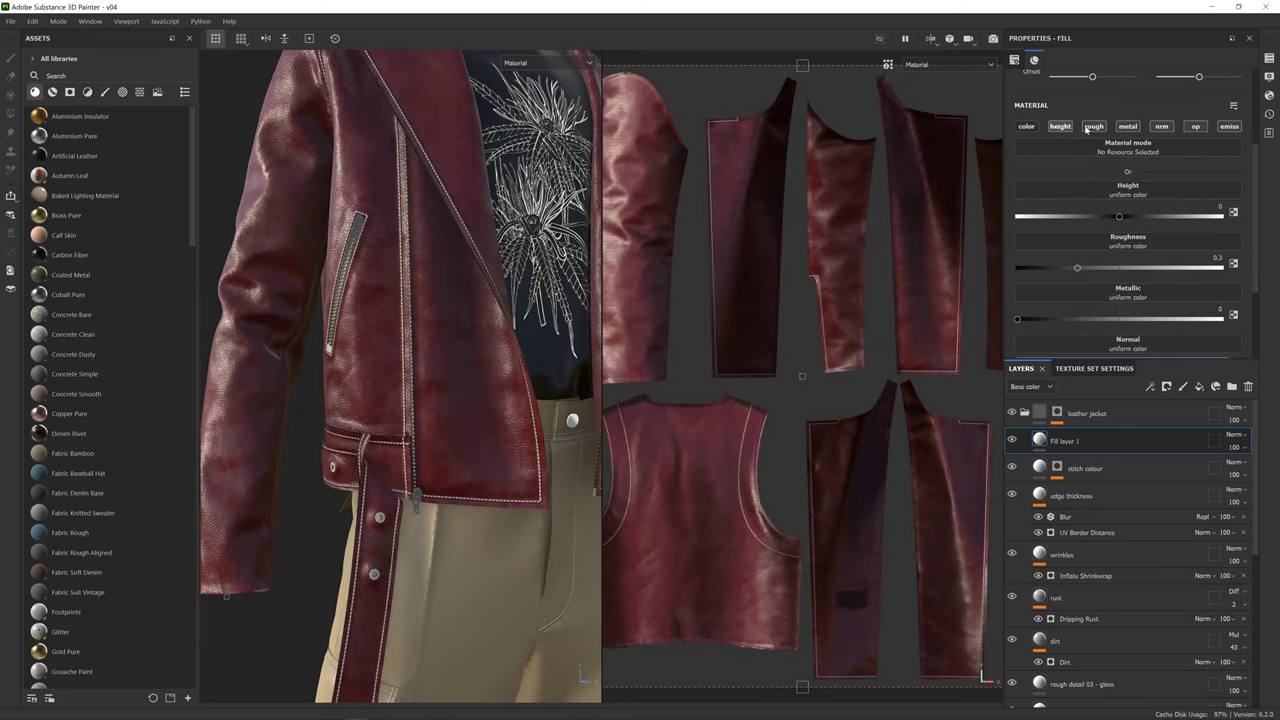
click(1094, 126)
click(1128, 126)
click(1196, 126)
click(1228, 126)
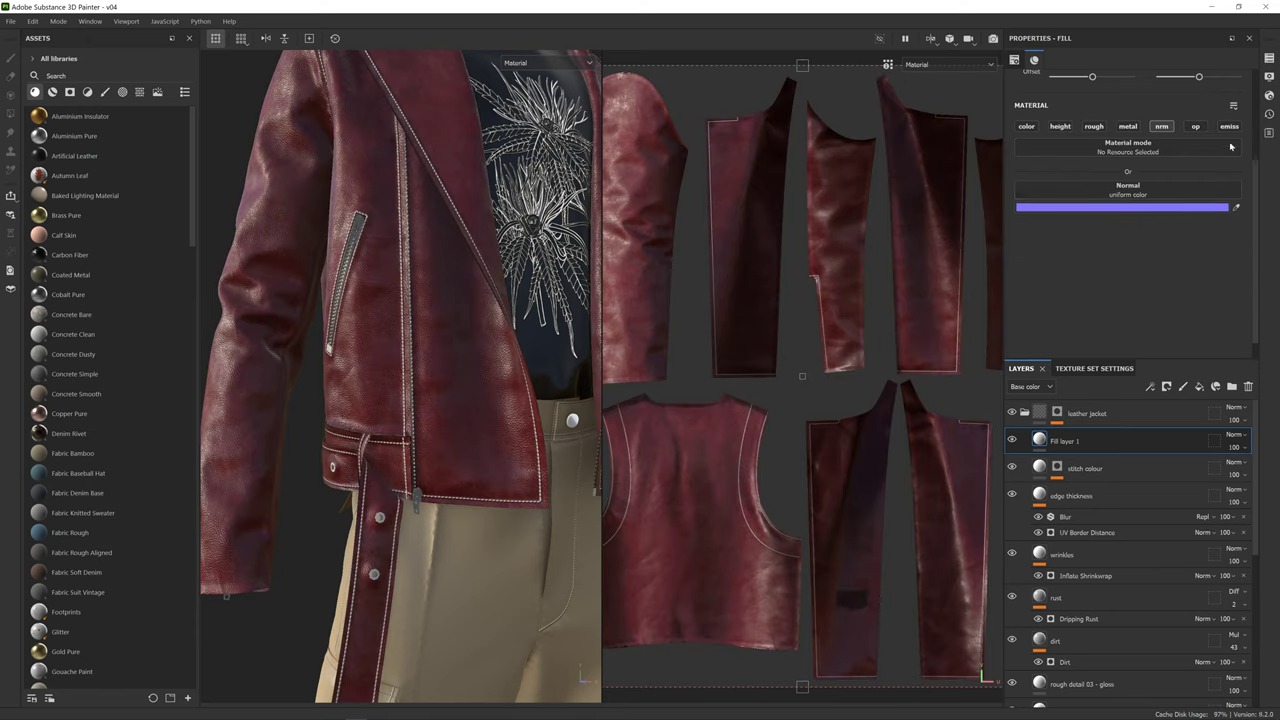
- Search the texture assets for "base" and assign base_material_normal to the new fill layer's normal channel
click(56, 76)
text(base)
click(139, 91)
click(78, 134)
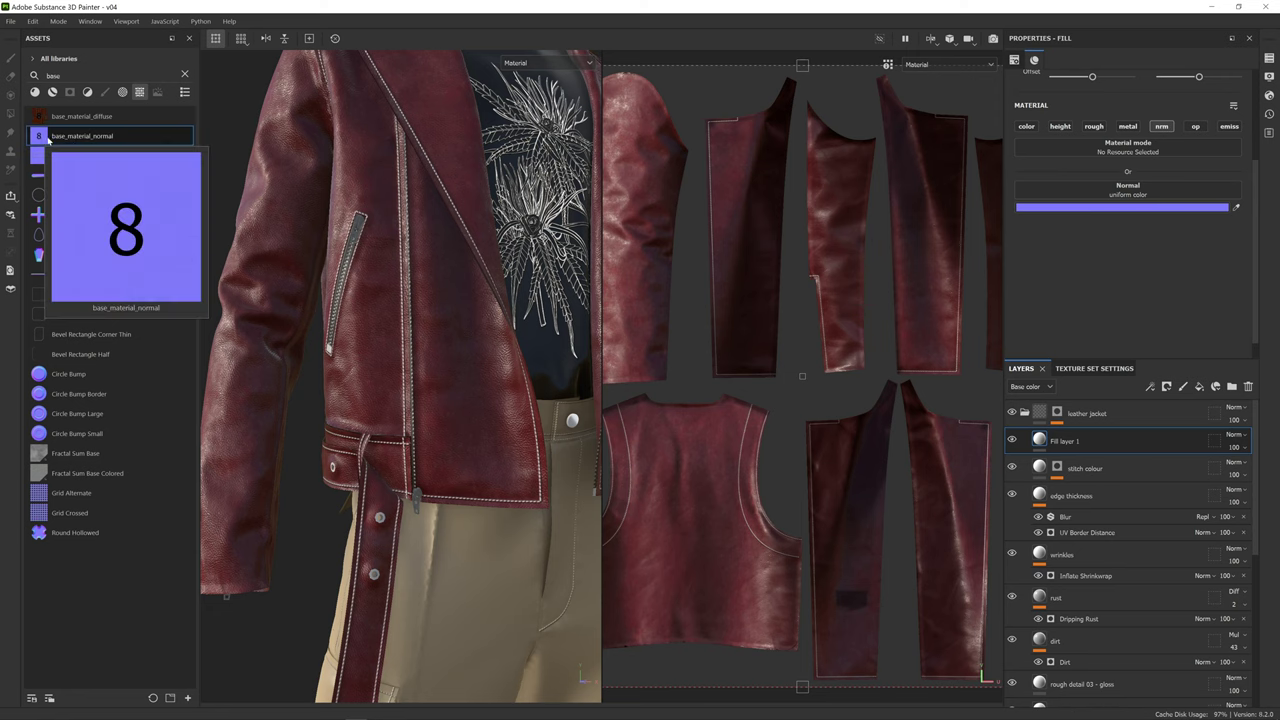
drag(44, 141, 1058, 196)
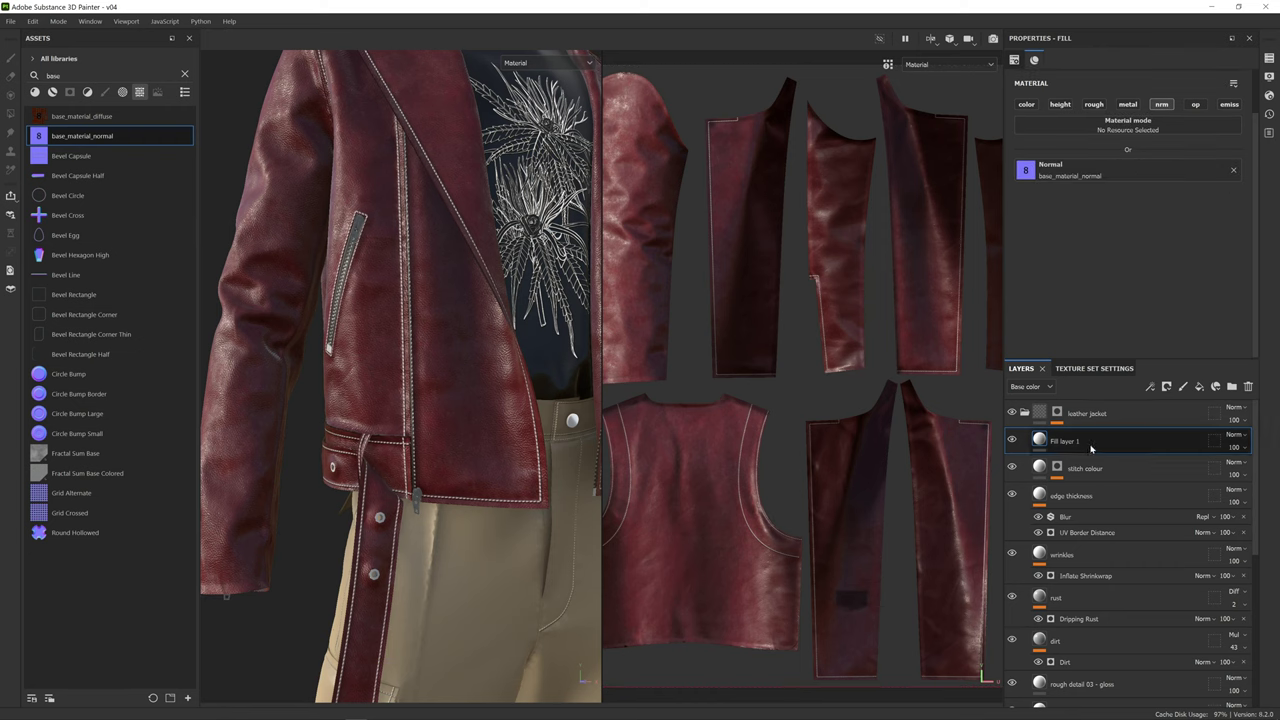
- Display the Normal+Height+Mesh channel in the viewport and compare the jacket with the new fill layer hidden and shown
click(541, 64)
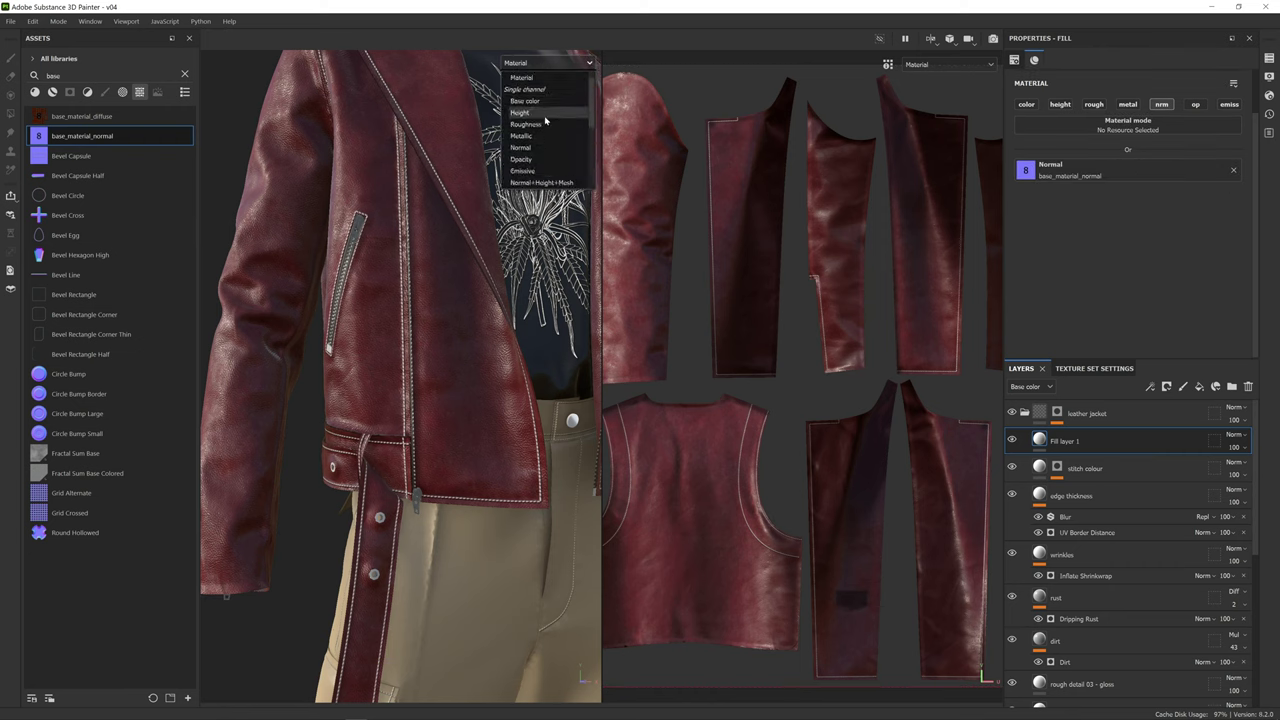
click(548, 141)
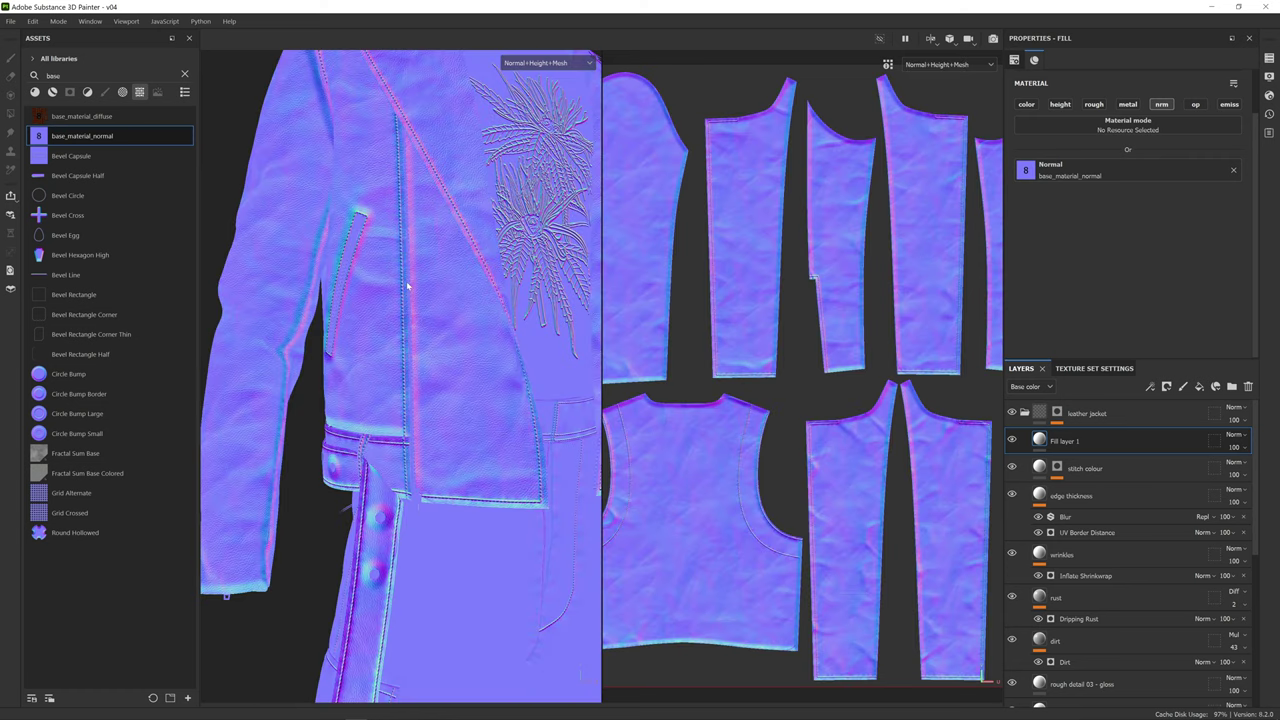
click(1013, 441)
click(1013, 441)
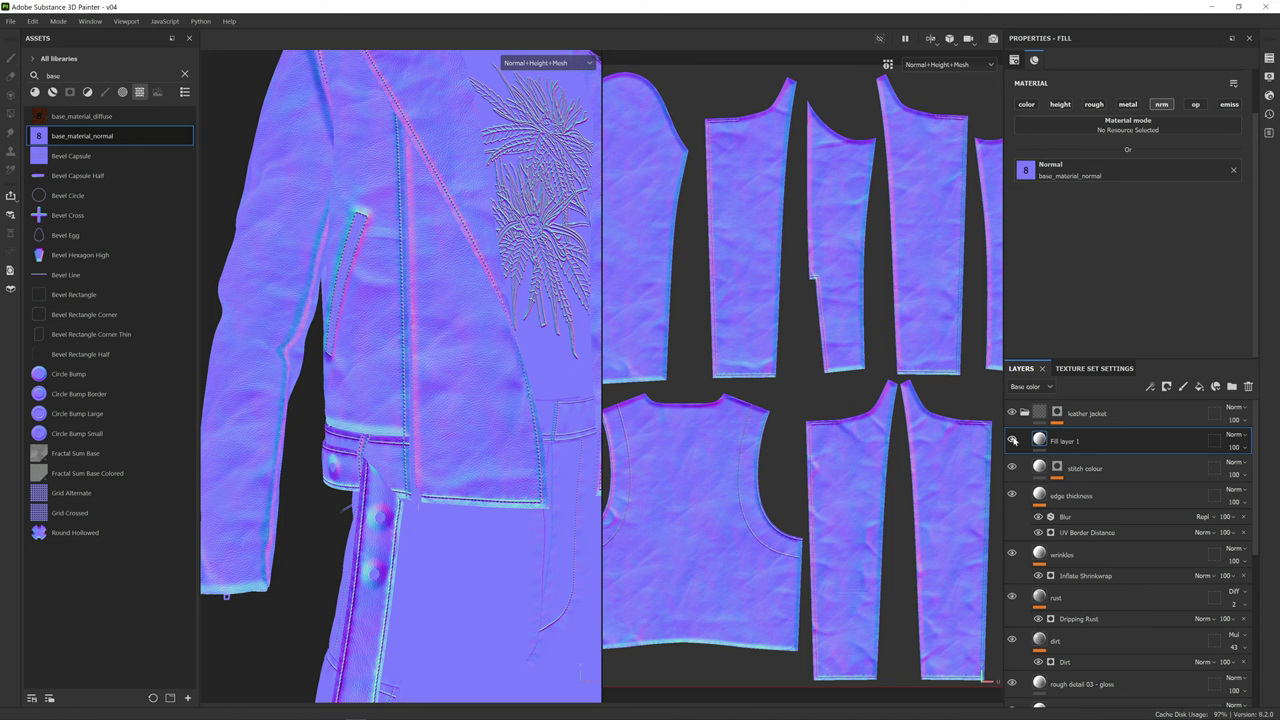
- Rename the new normal-map fill layer as puckering_01
double_click(1105, 442)
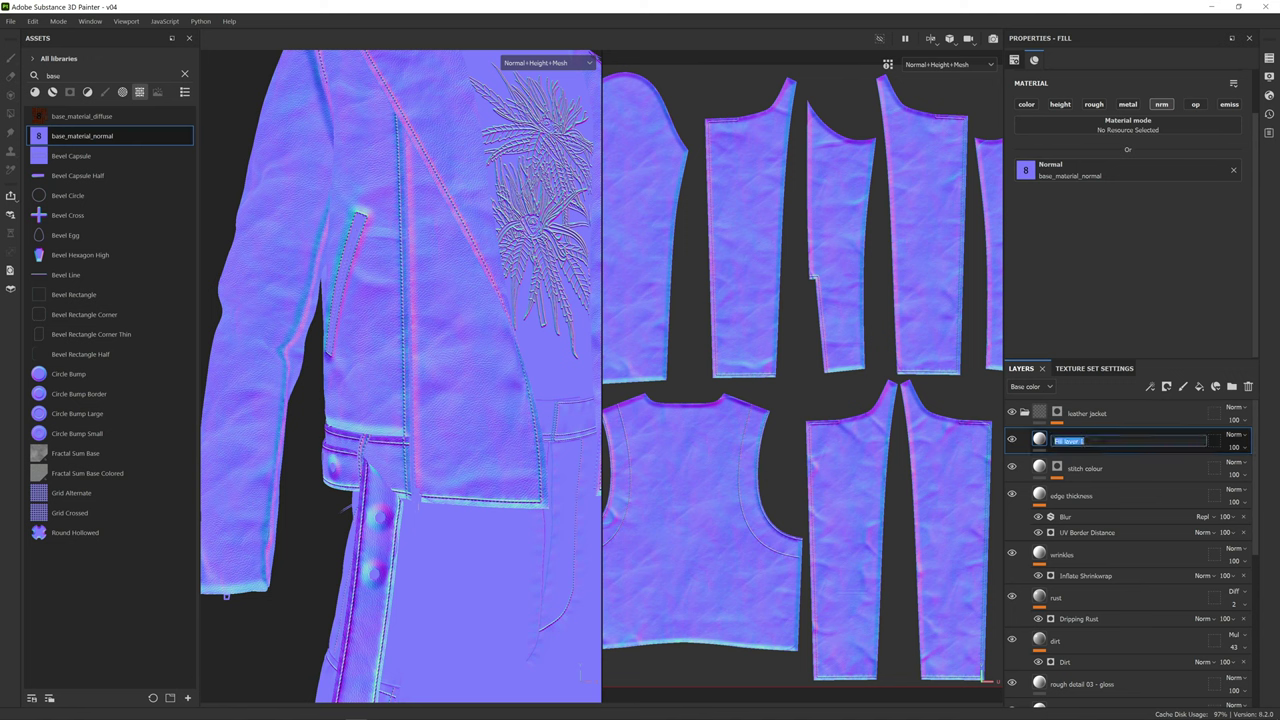
text(puckering_01)
key(Return)
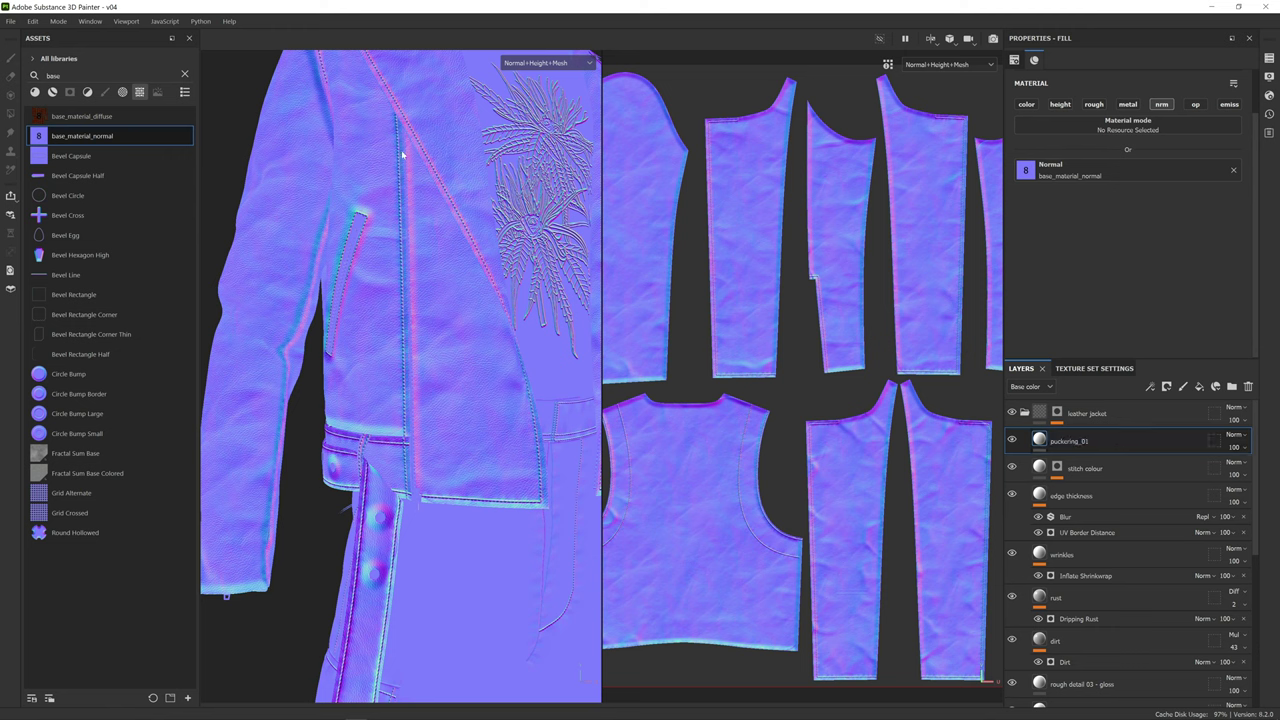
- Duplicate the puckering_01 layer twice to intensify the puckering along the jacket's seams
scroll(455, 176, down, 3)
scroll(431, 263, up, 5)
alt+drag(403, 223, 745, 371)
right_click(1143, 441)
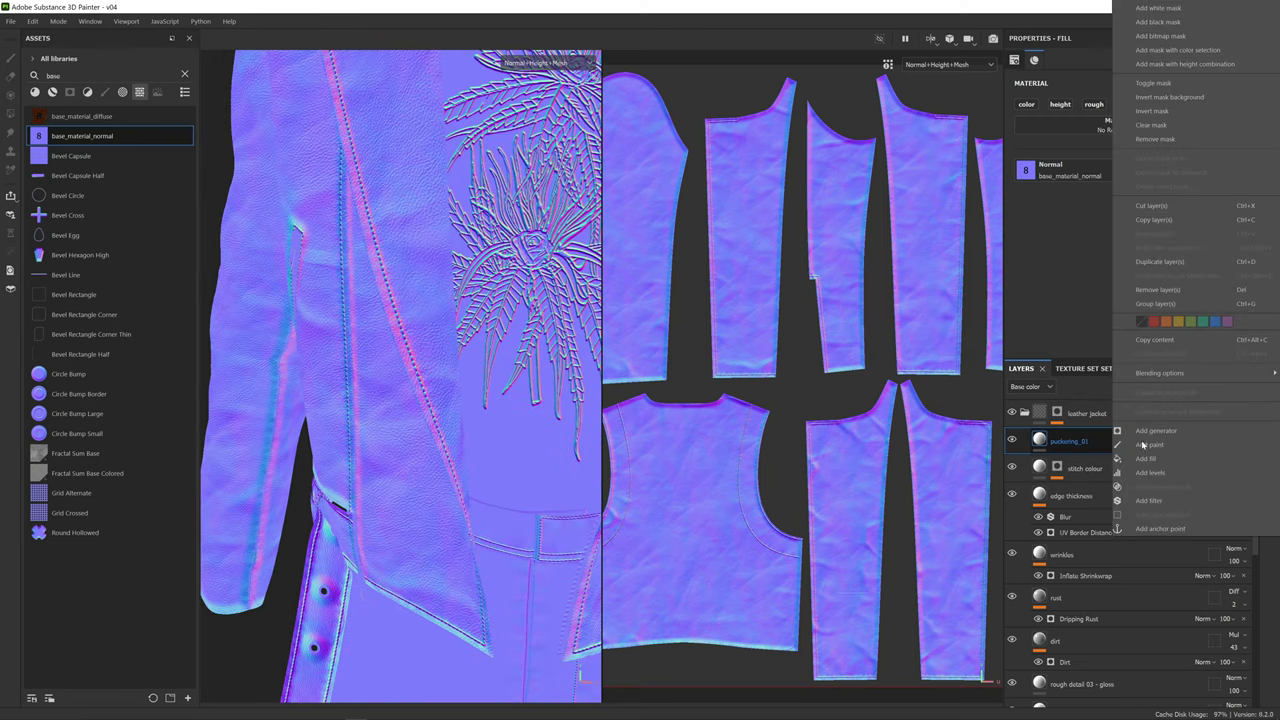
click(1199, 262)
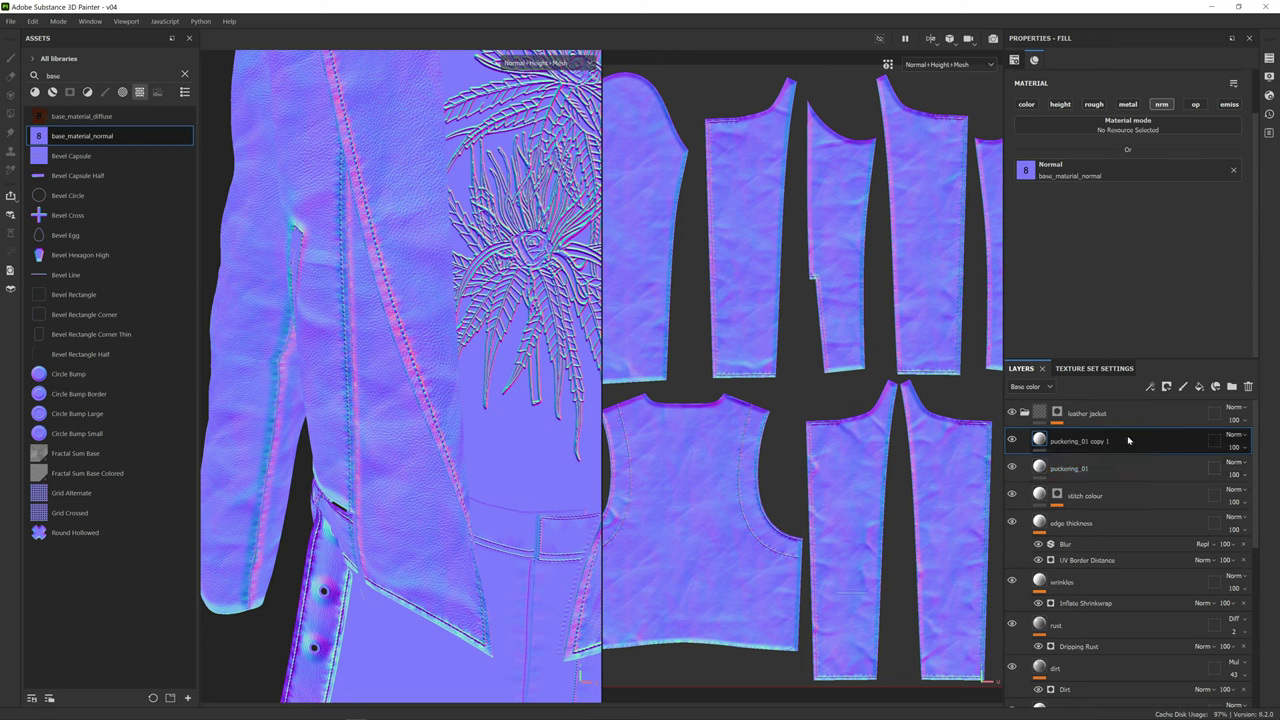
right_click(1130, 441)
click(1188, 261)
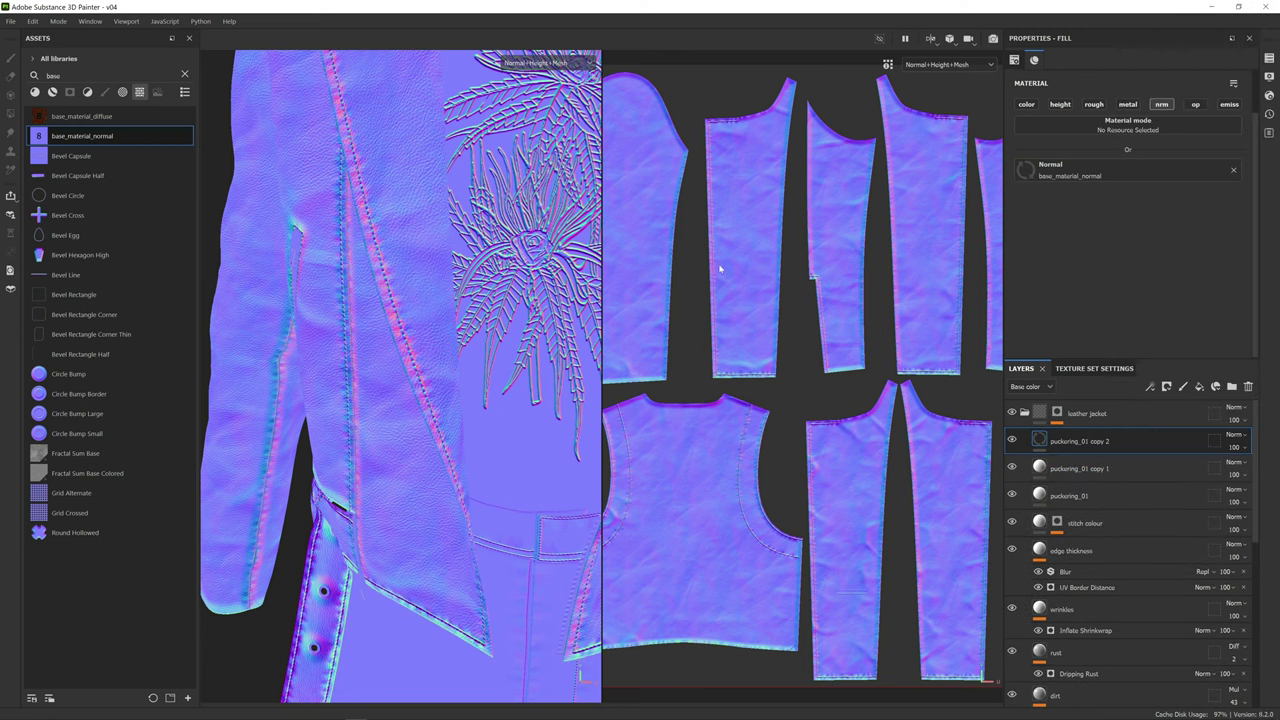
- Return the viewport to the Material display, compare the jacket without the duplicated puckering layers, and leave puckering_01 copy 2 hidden
alt+drag(358, 316, 405, 443)
click(543, 64)
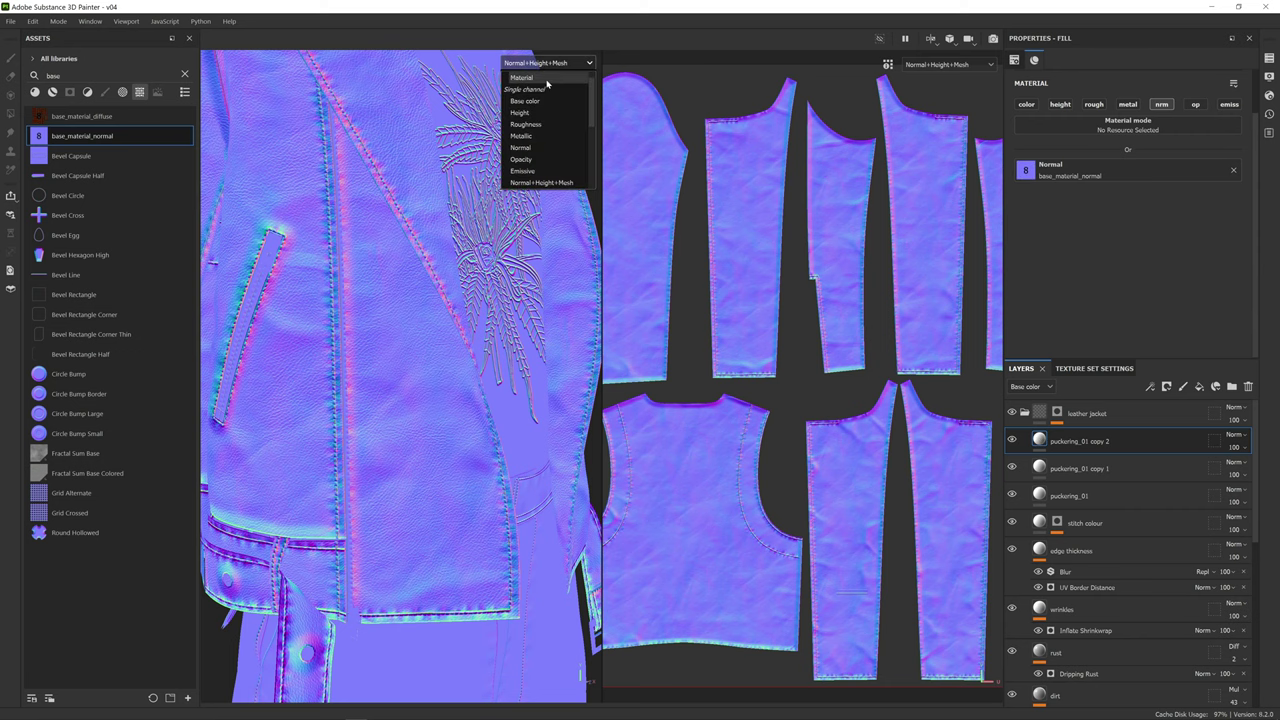
click(522, 78)
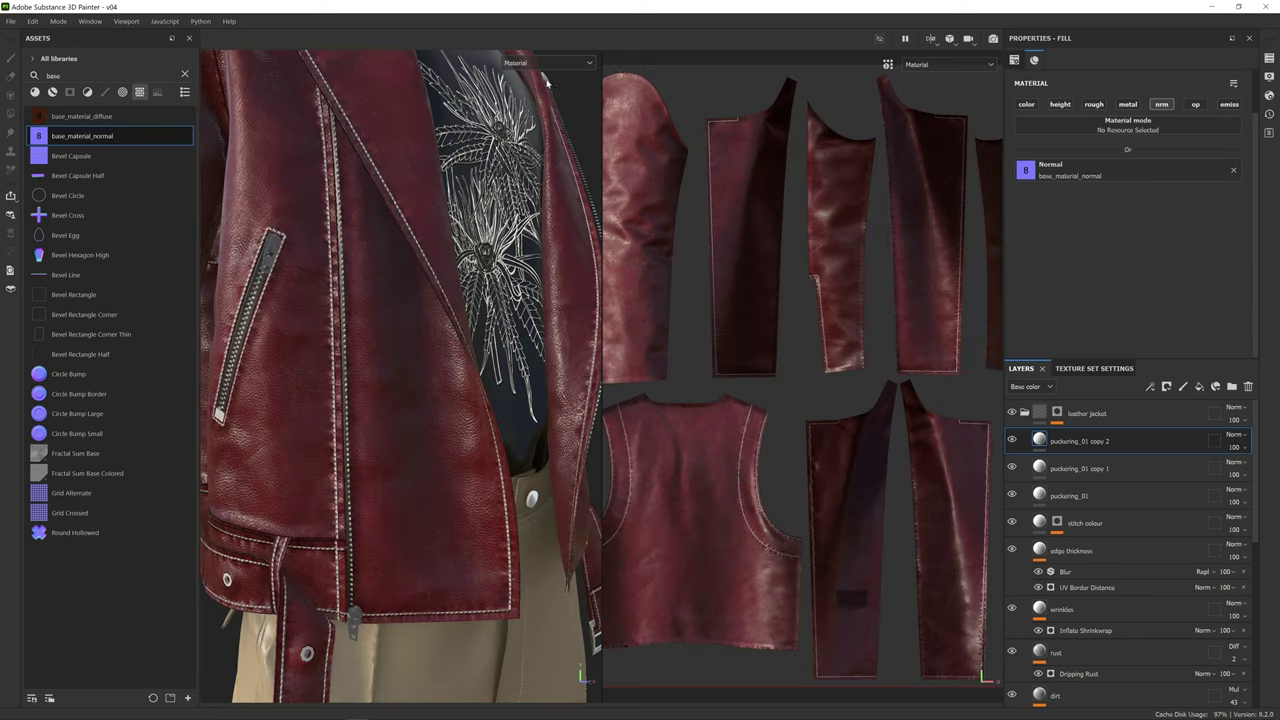
scroll(460, 291, down, 3)
shift+right_drag(462, 289, 440, 283)
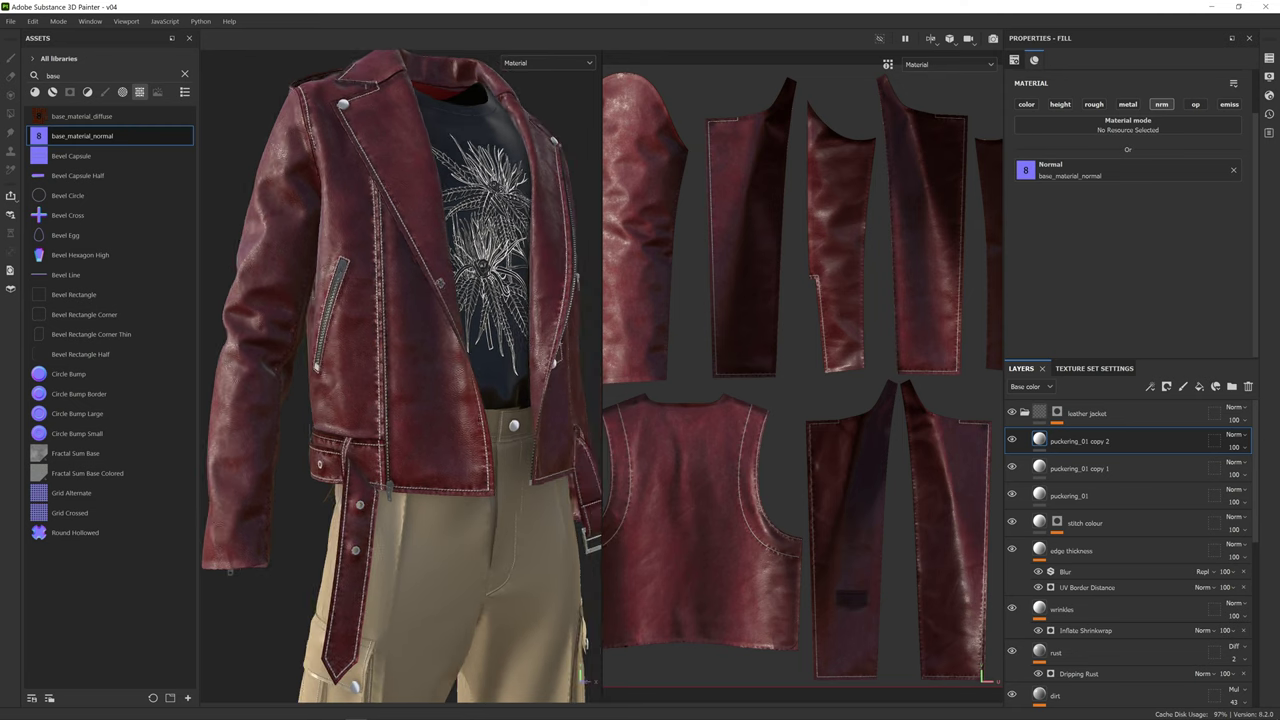
click(1012, 440)
click(1012, 467)
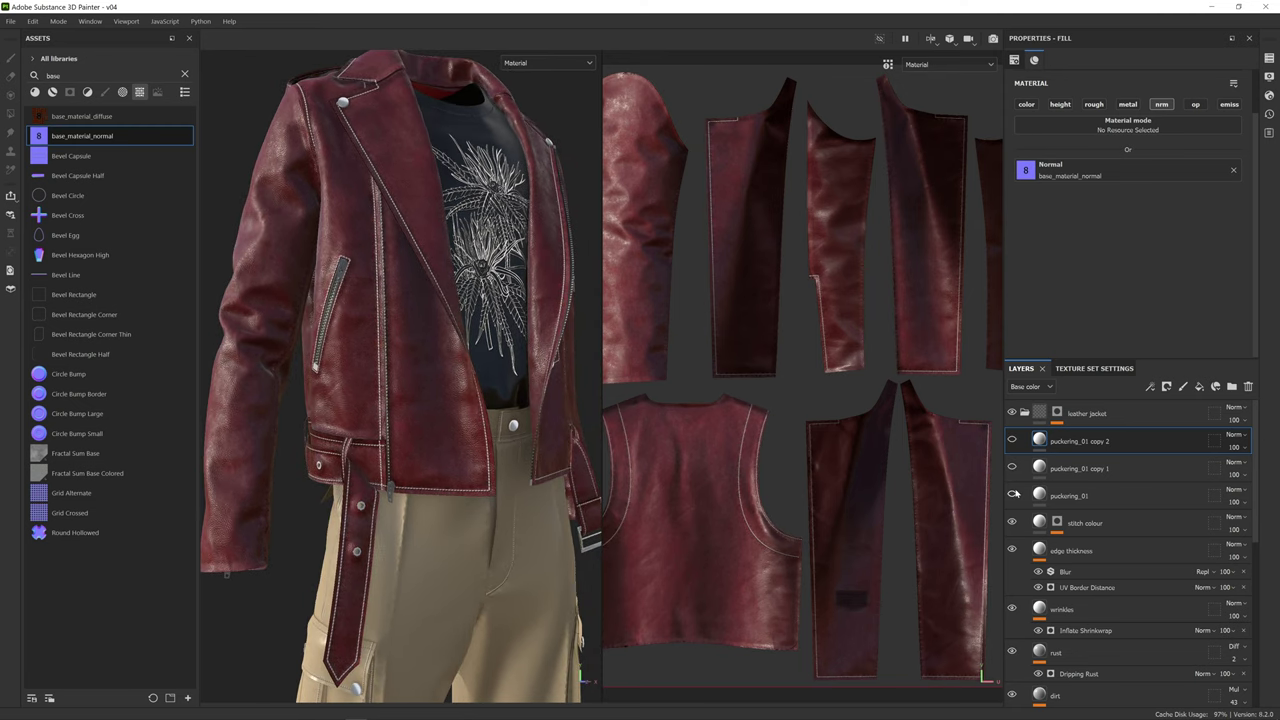
- Create a folder above the three puckering layers and name it puckering
click(1165, 500)
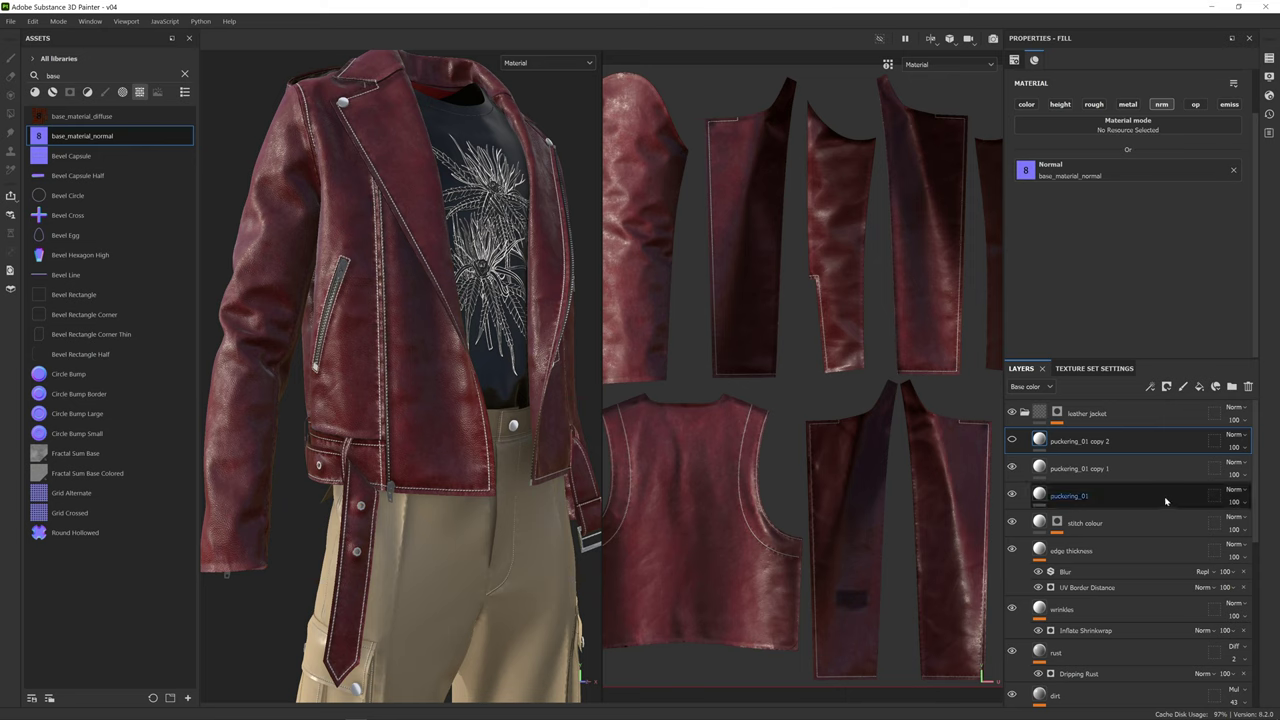
click(1150, 440)
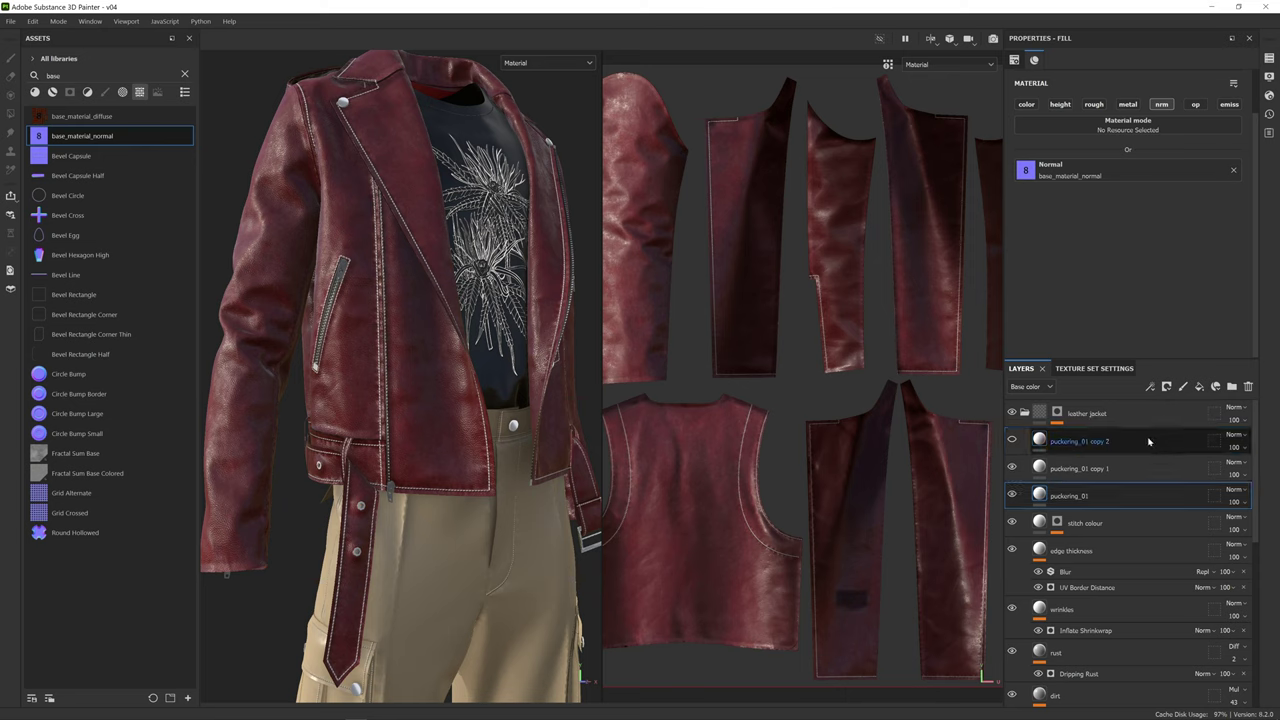
shift+click(1148, 441)
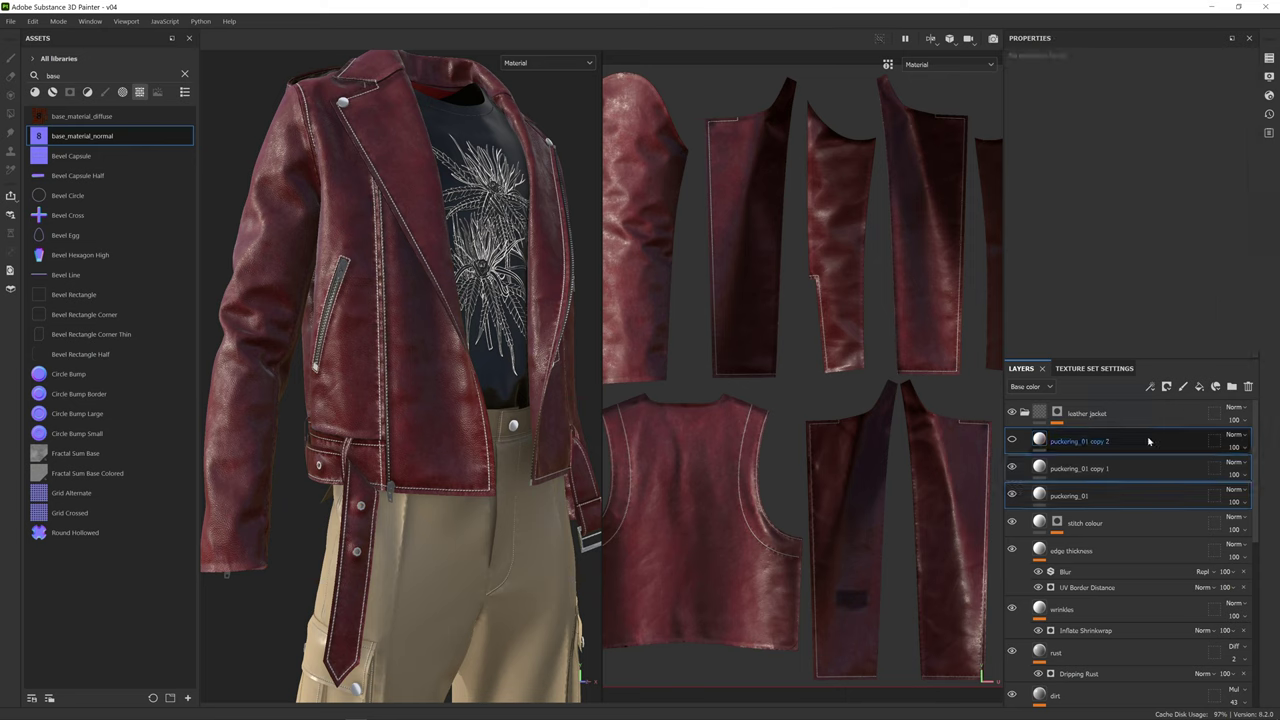
click(1231, 387)
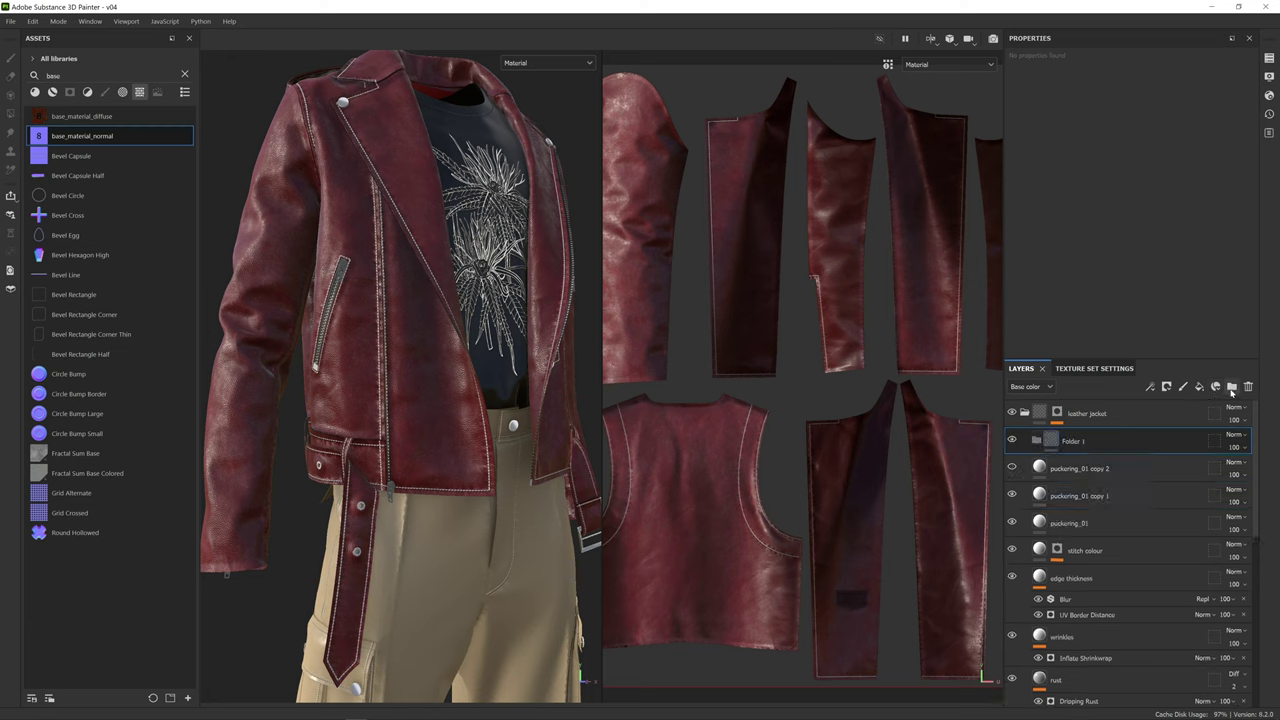
double_click(1078, 442)
key(Return)
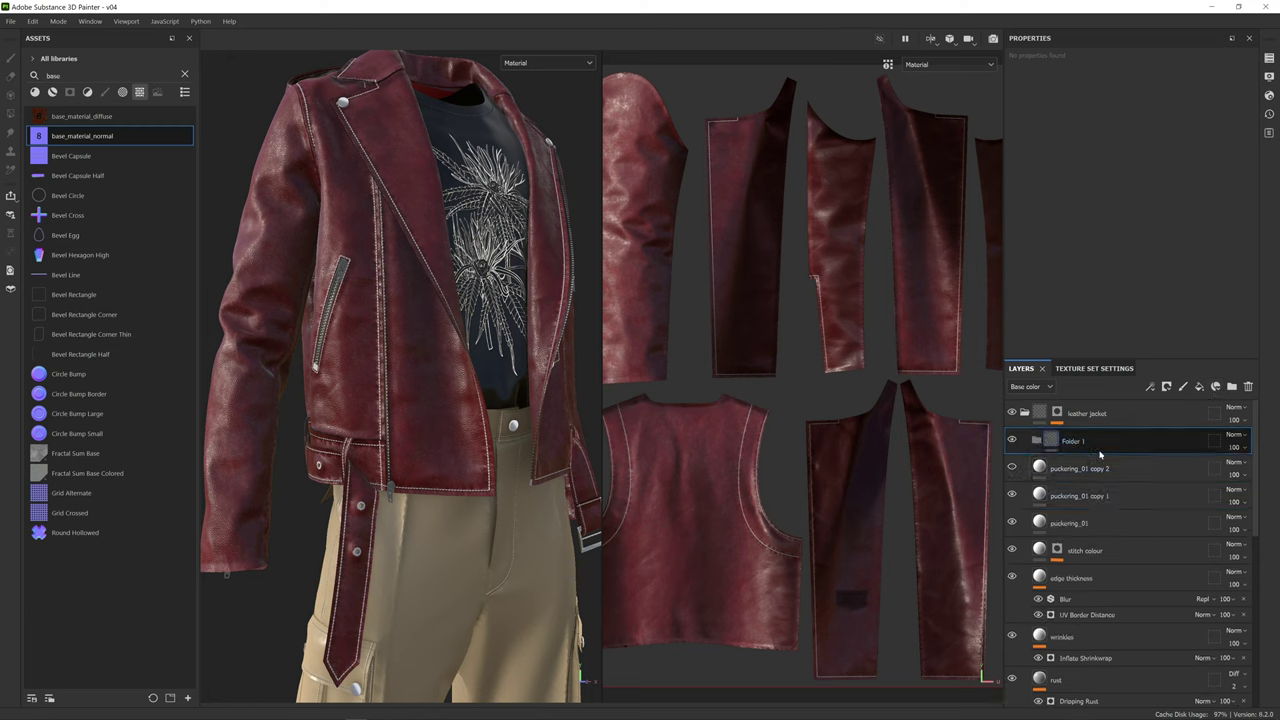
double_click(1078, 445)
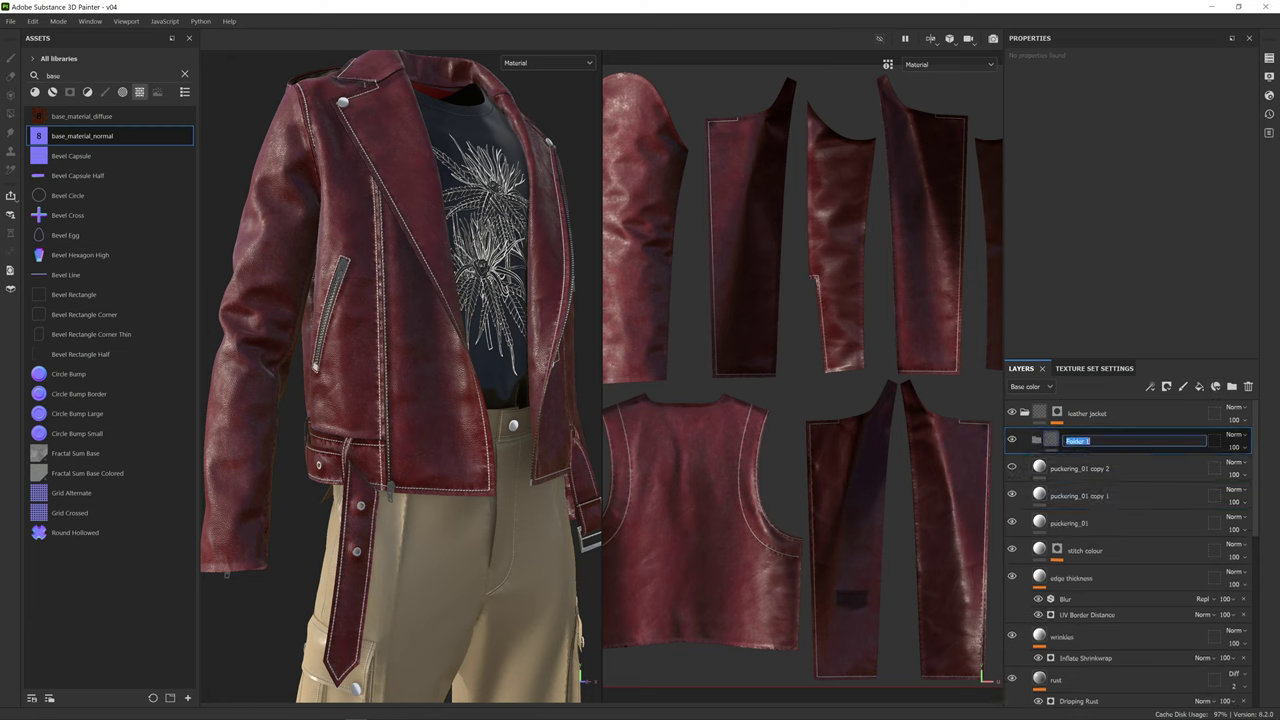
text(puckering)
key(Return)
- Move the three puckering layers into the puckering folder and collapse it
click(1123, 522)
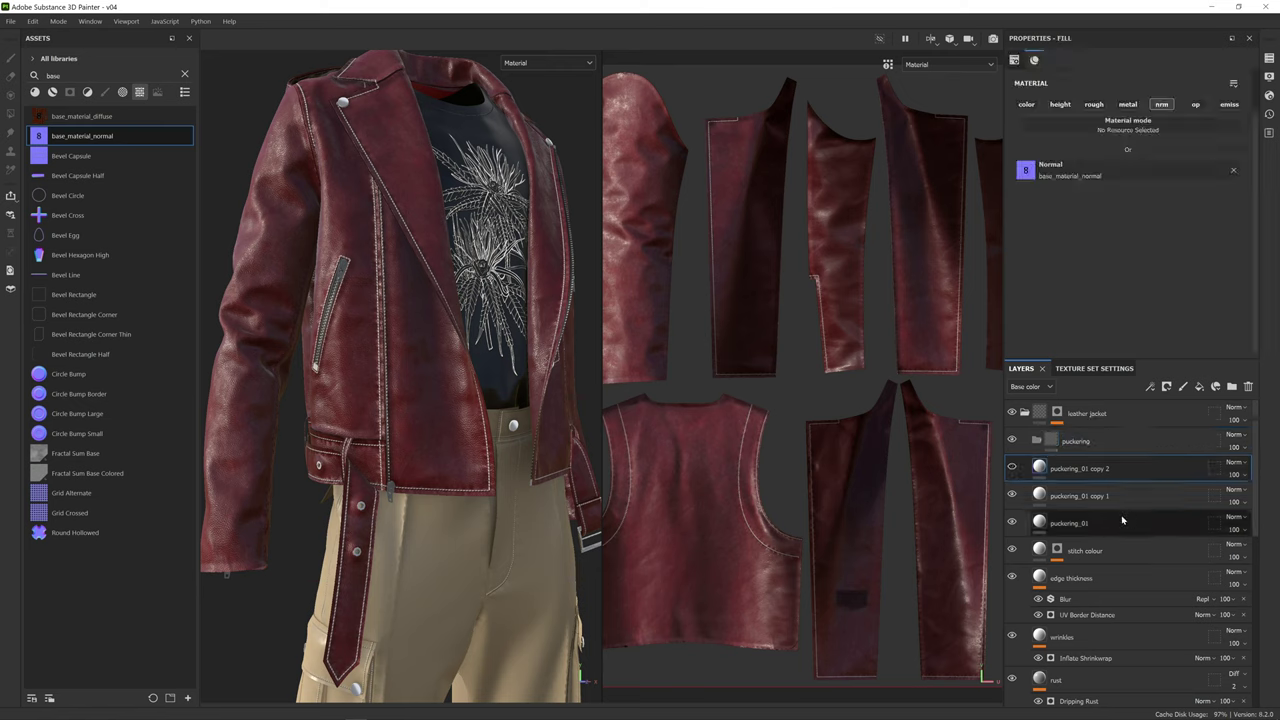
shift+click(1109, 470)
drag(1109, 470, 1111, 443)
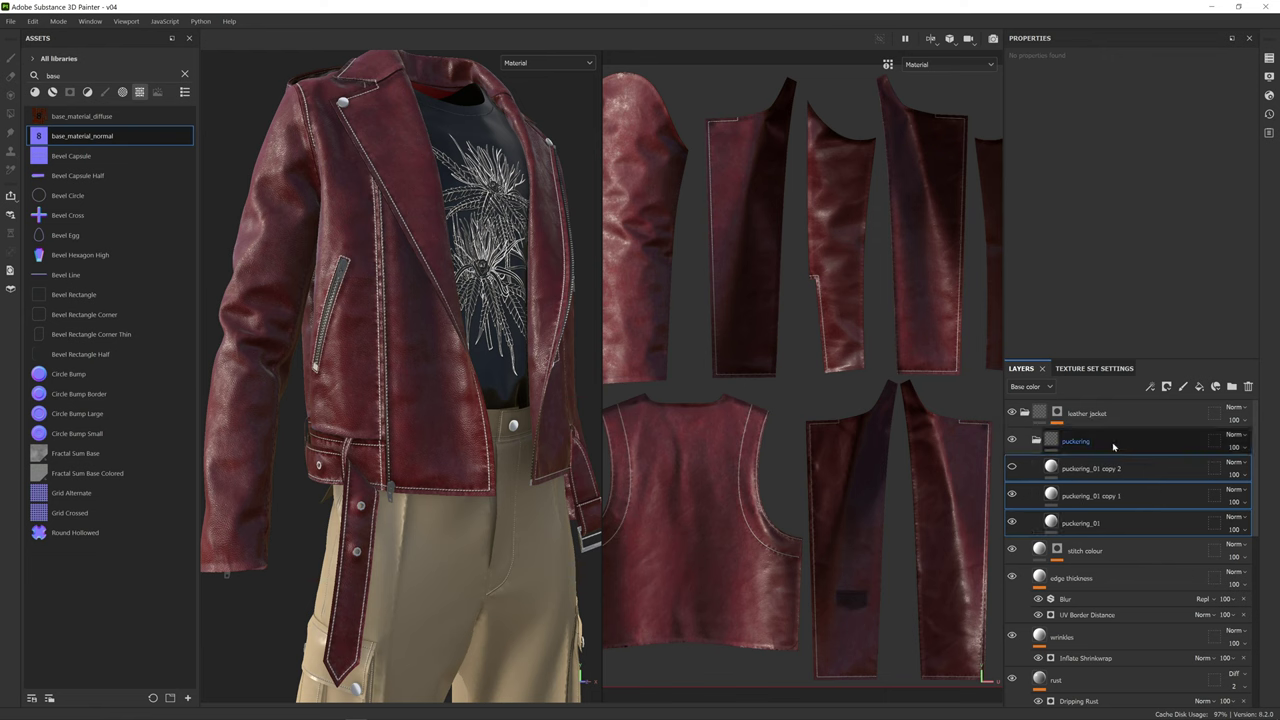
click(1036, 440)
- Rename the stitch colour layer as "stitch colour + height"
click(1133, 469)
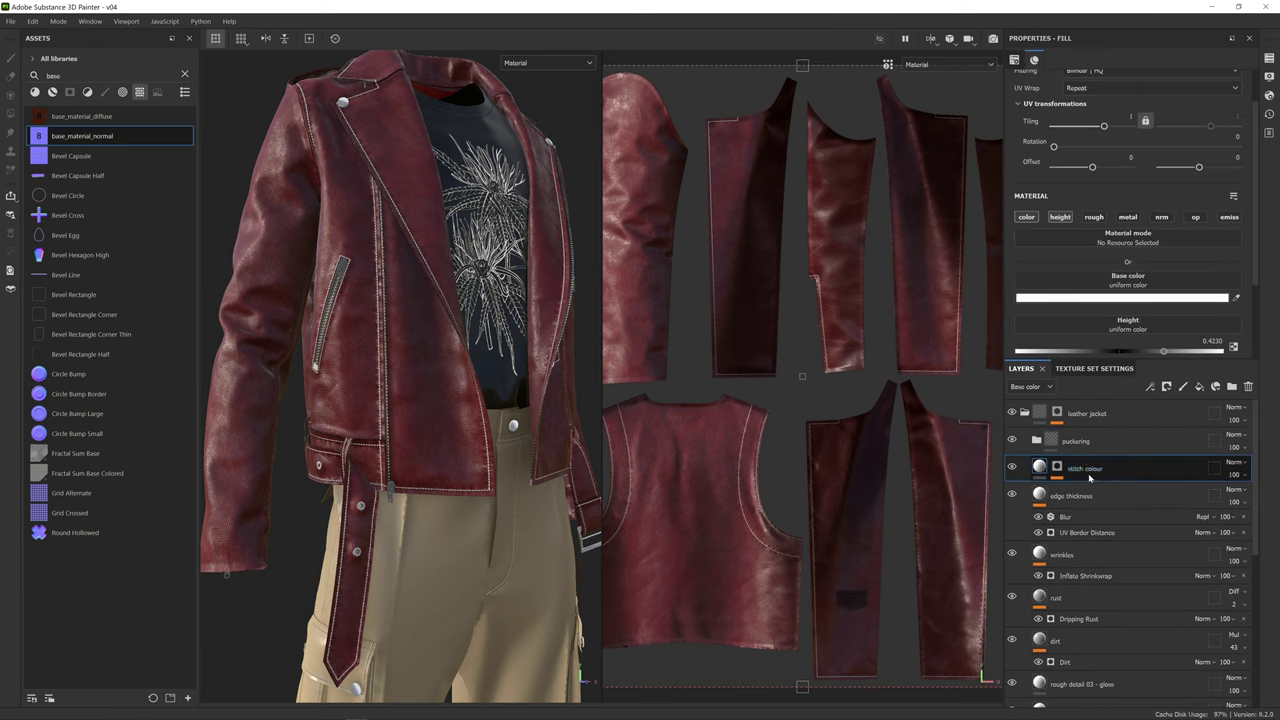
double_click(1090, 469)
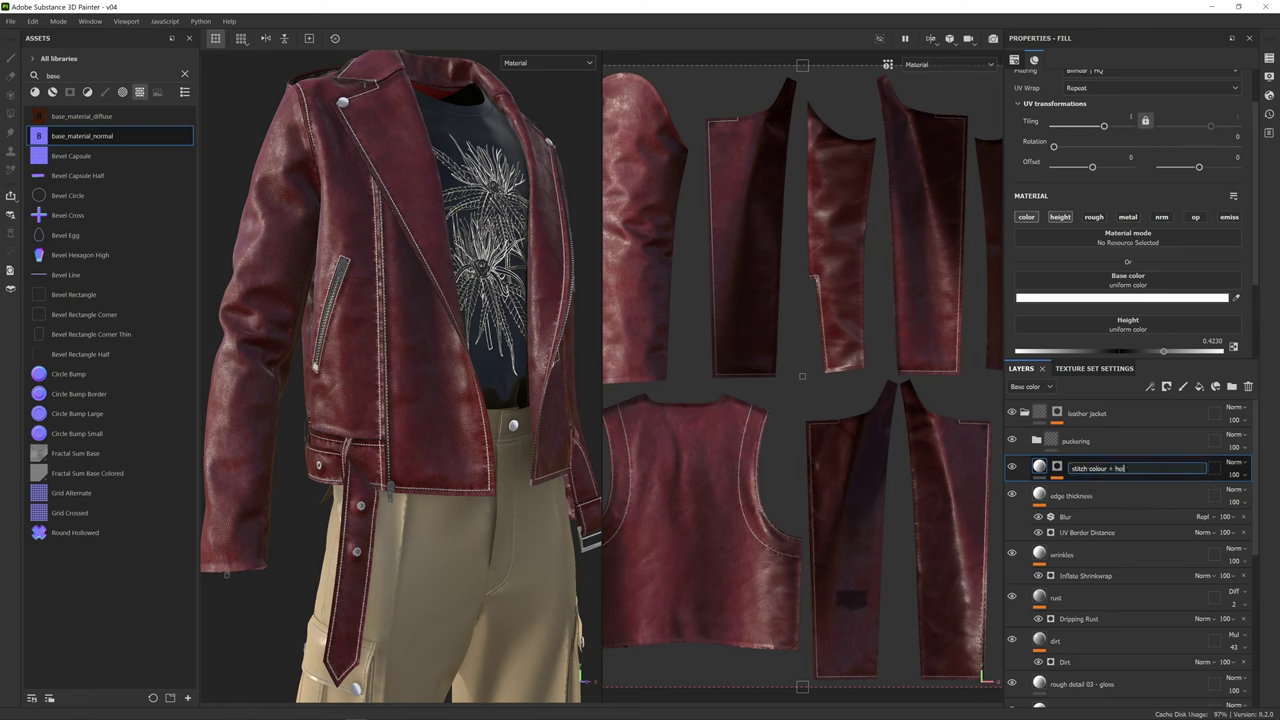
text(+ height)
key(Return)
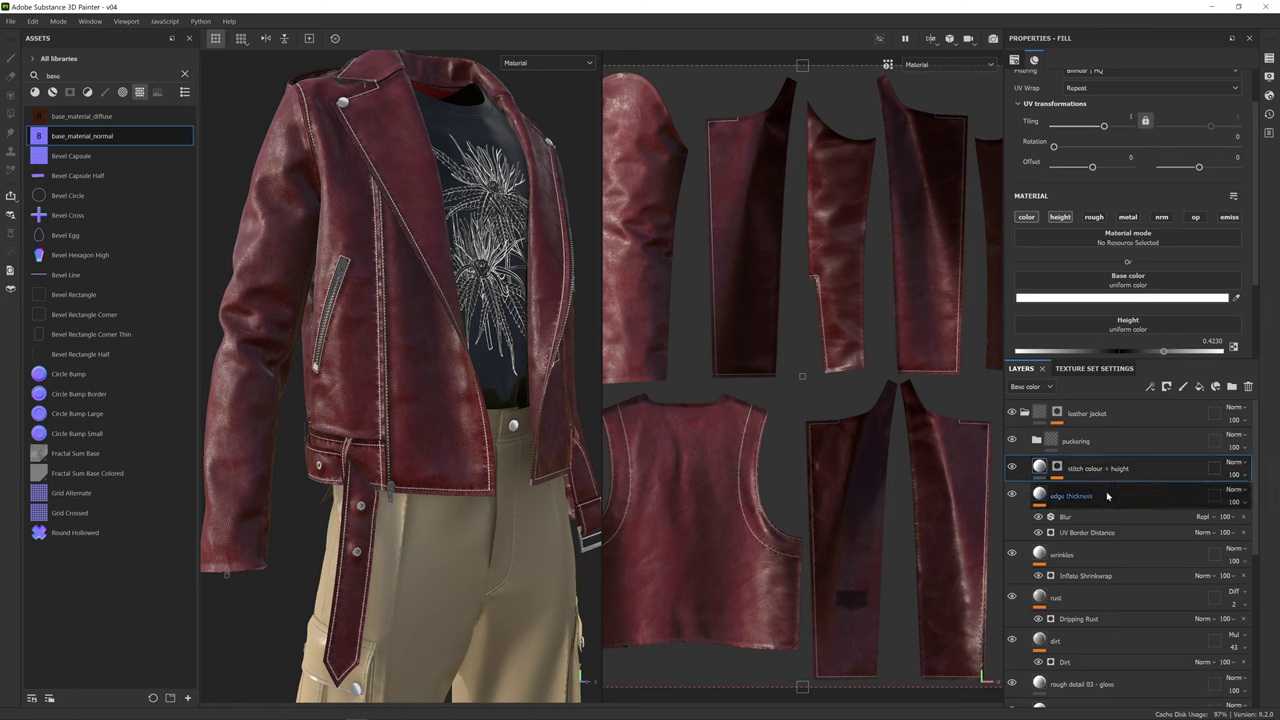
- Examine the rest of the leather jacket's layer stack, including the edge thickness and base material fill properties
click(1100, 496)
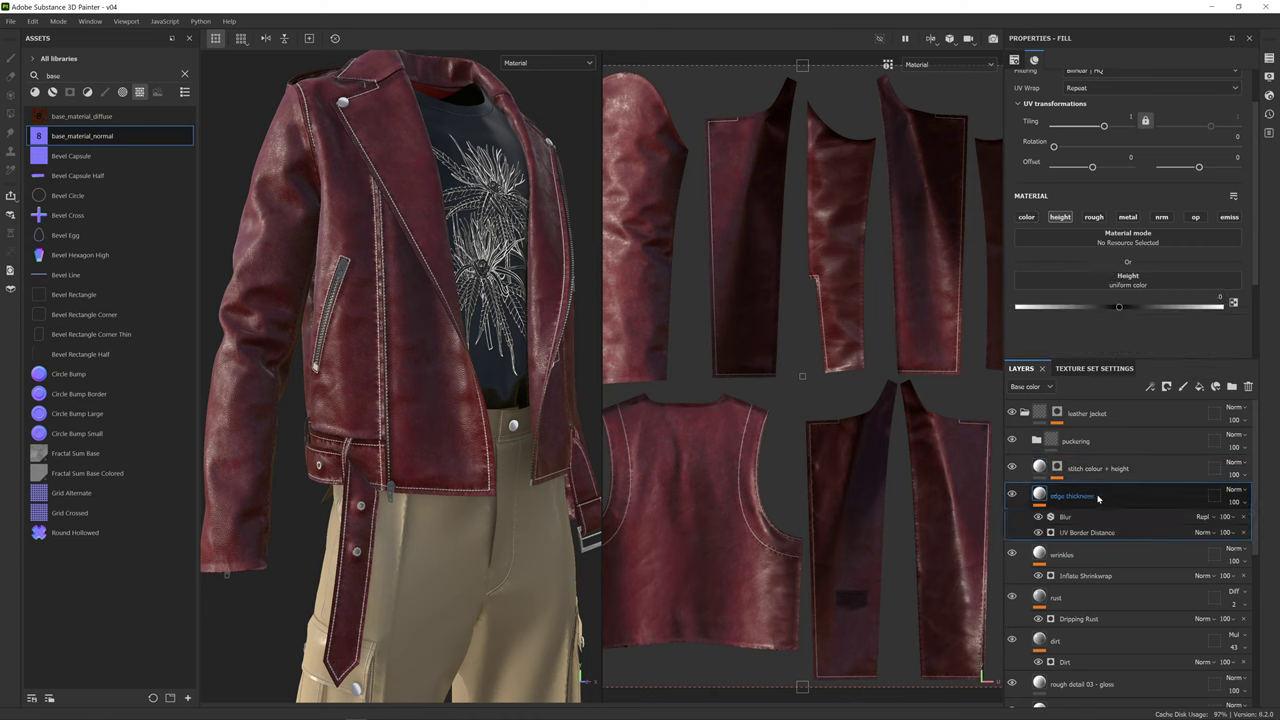
scroll(1100, 495, down, 3)
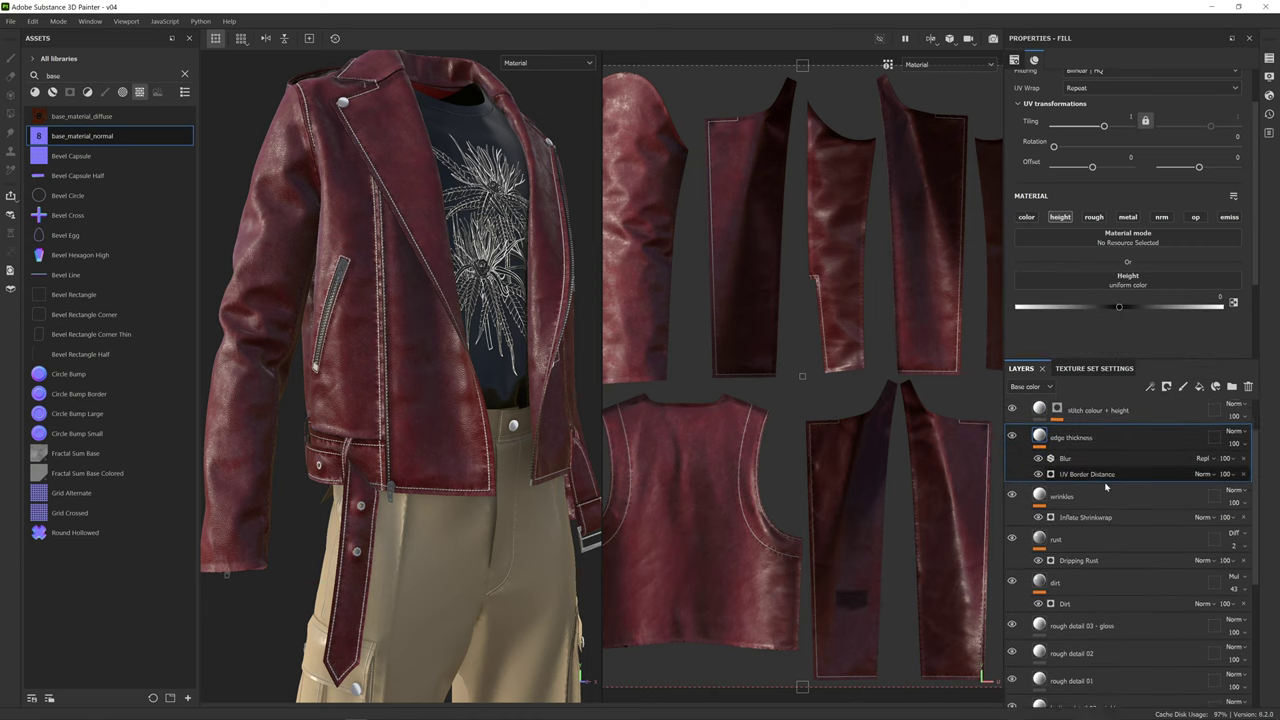
scroll(1105, 487, down, 2)
scroll(1106, 486, down, 6)
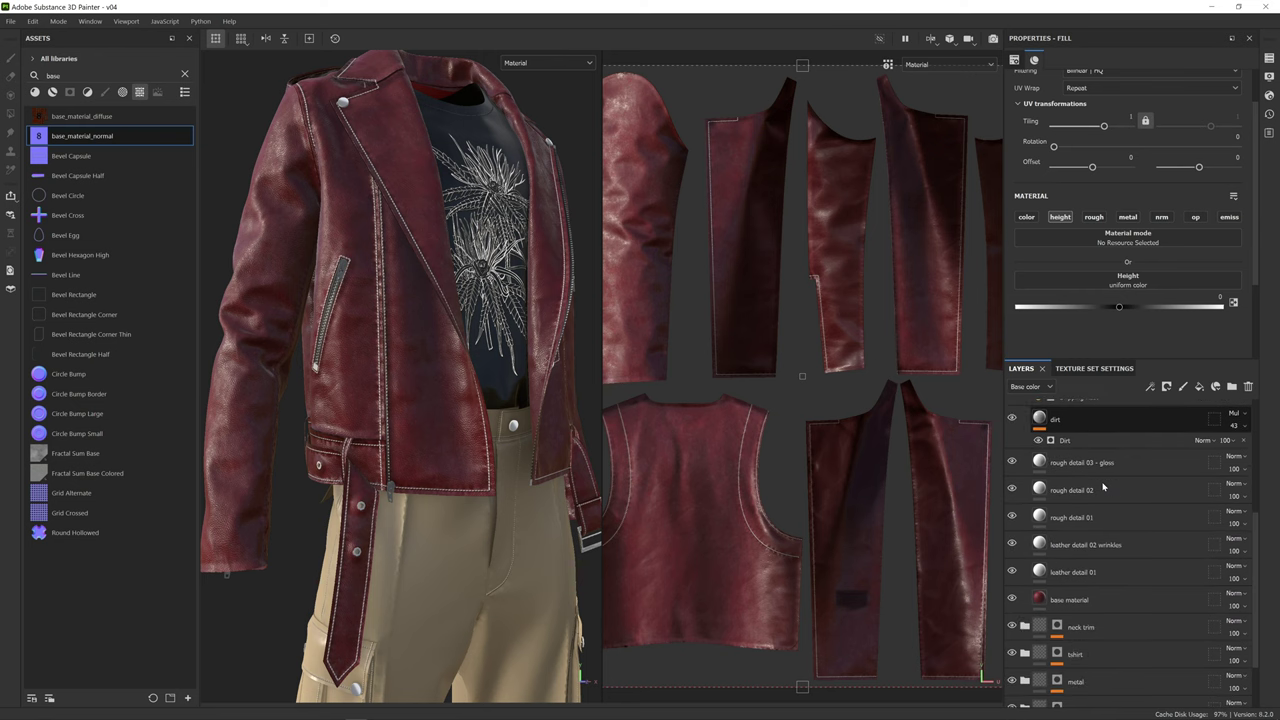
click(1133, 606)
scroll(1143, 523, up, 8)
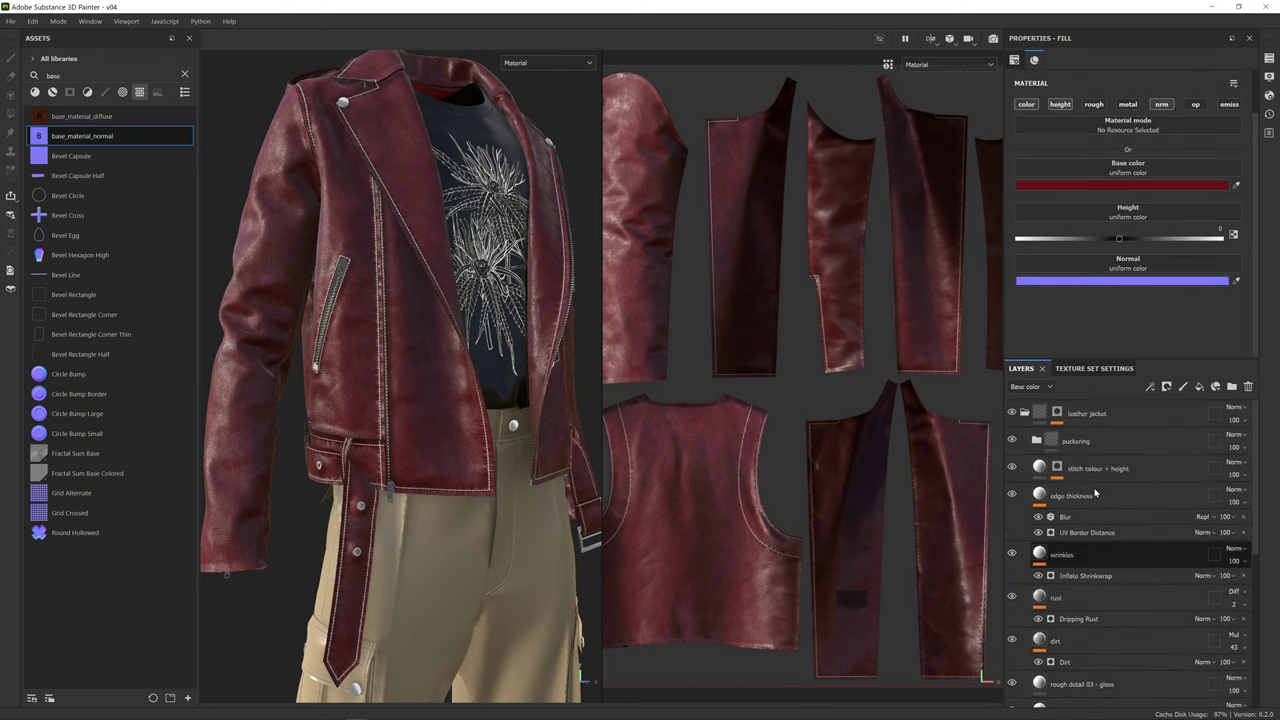
click(1148, 442)
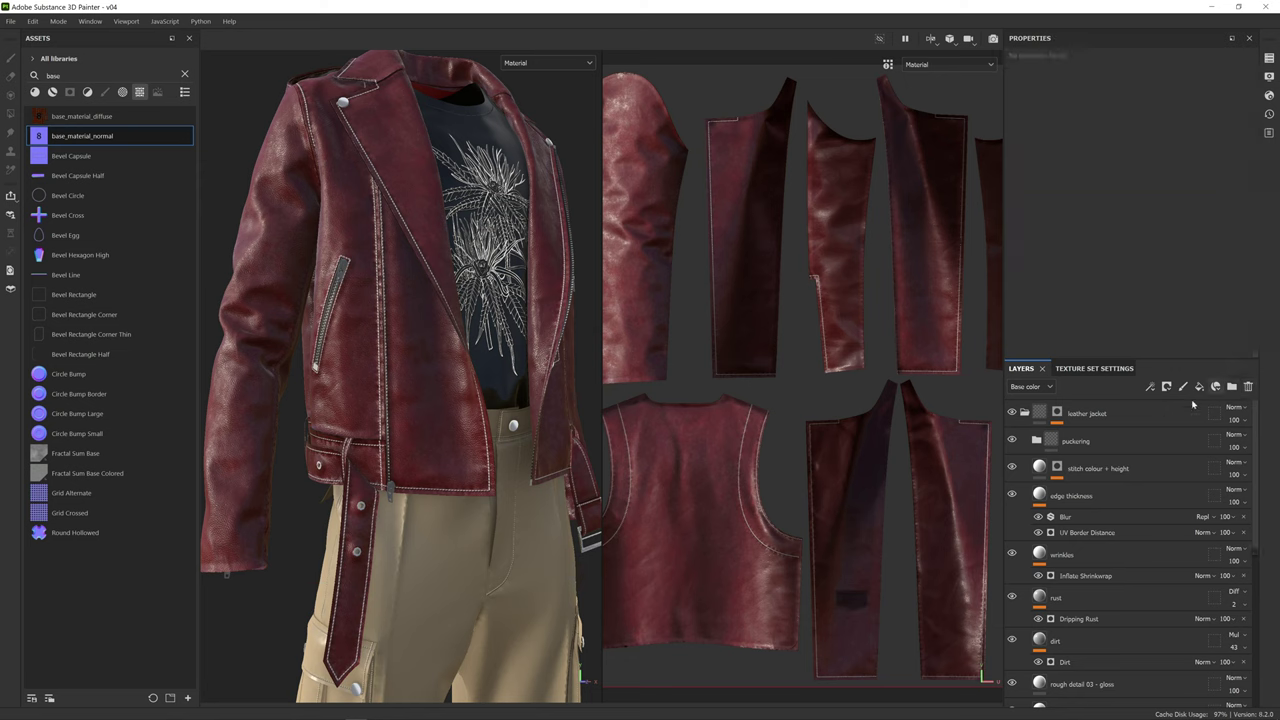
- Rename the new folder above the leather jacket's base material layer as smart_fabric
scroll(1120, 560, down, 3)
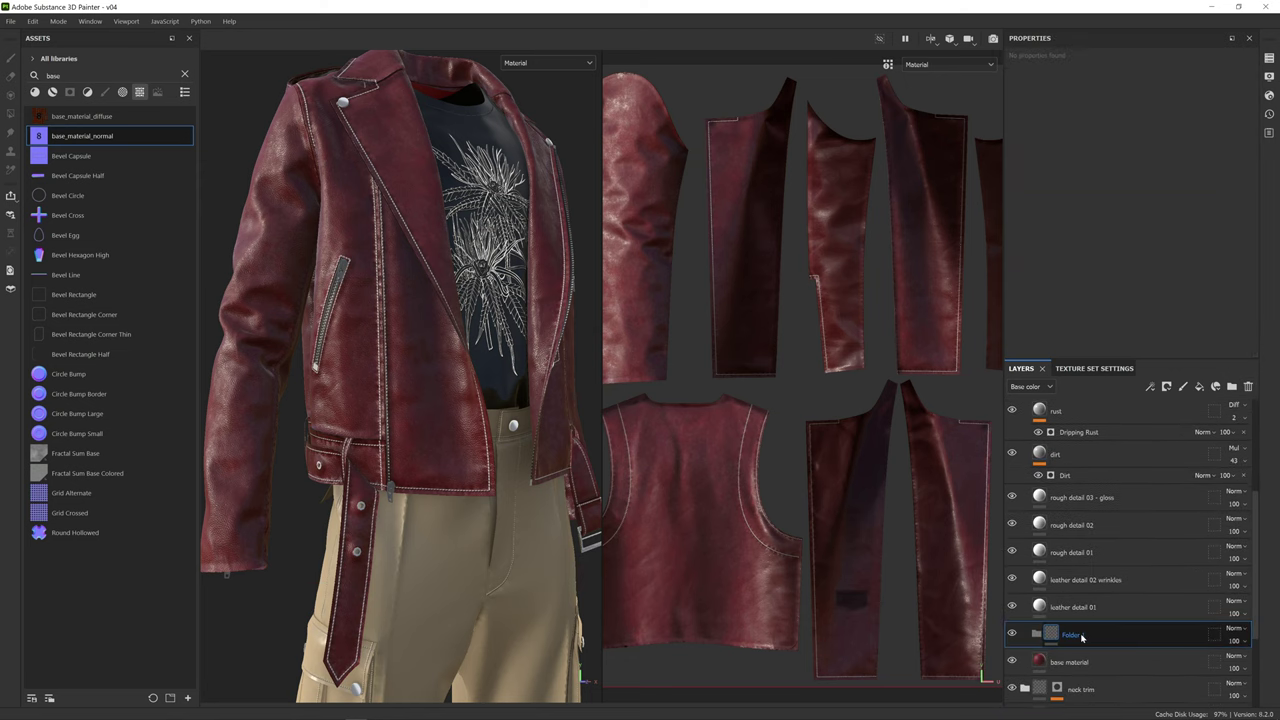
double_click(1066, 633)
text(smar)
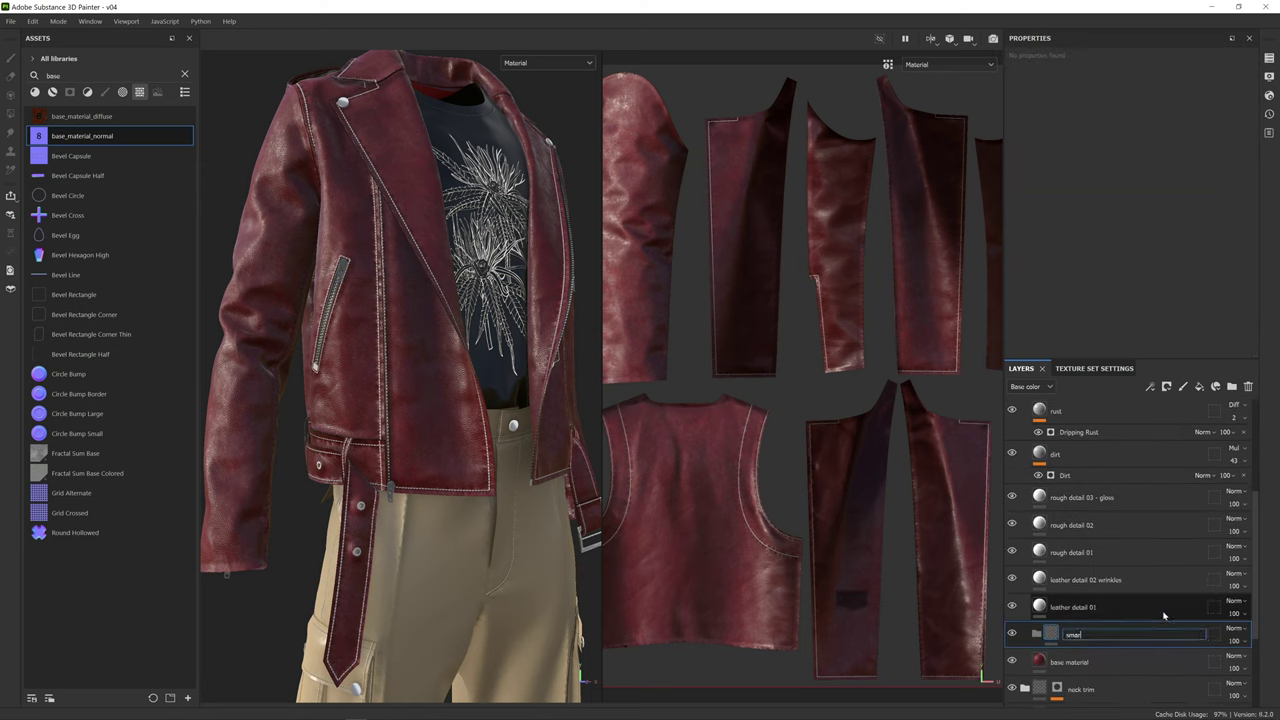
text(t_fabric)
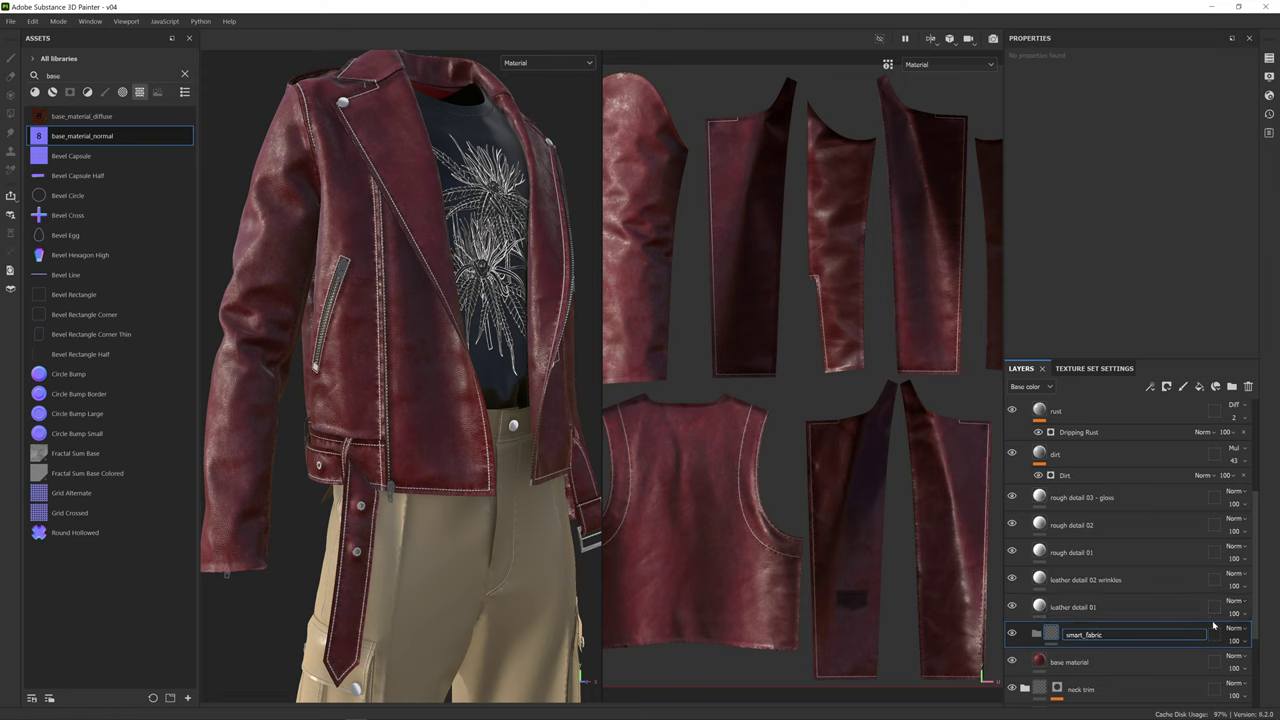
click(1171, 606)
- Move the smart_fabric folder above edge thickness, put all layers from edge thickness through base material inside it, and collapse it
scroll(1112, 484, up, 2)
scroll(1112, 484, up, 3)
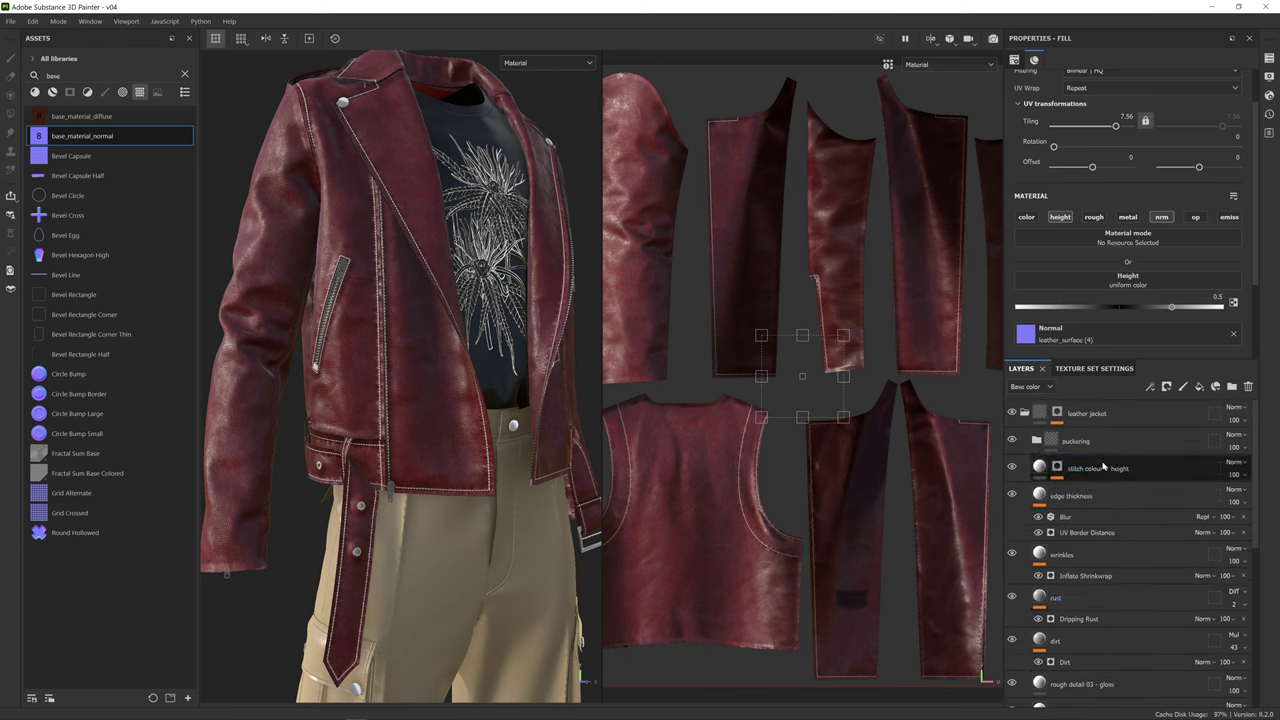
click(1103, 495)
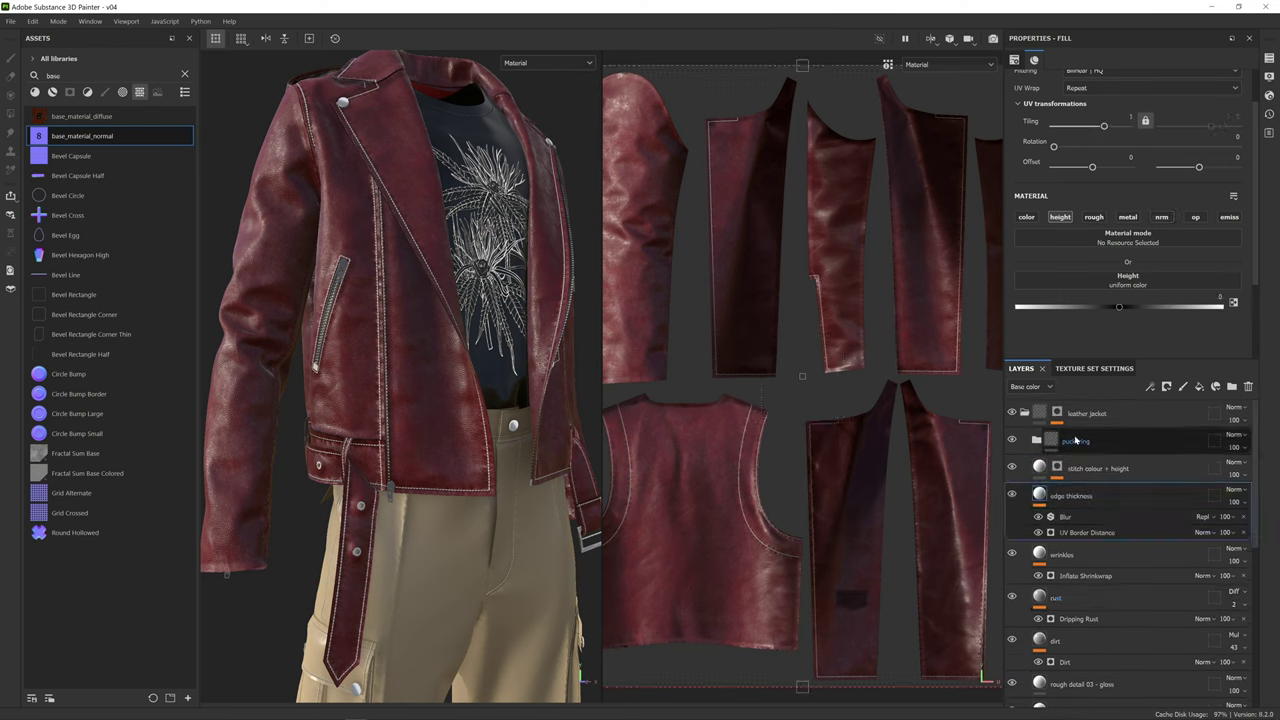
scroll(1122, 503, down, 2)
scroll(1124, 508, down, 4)
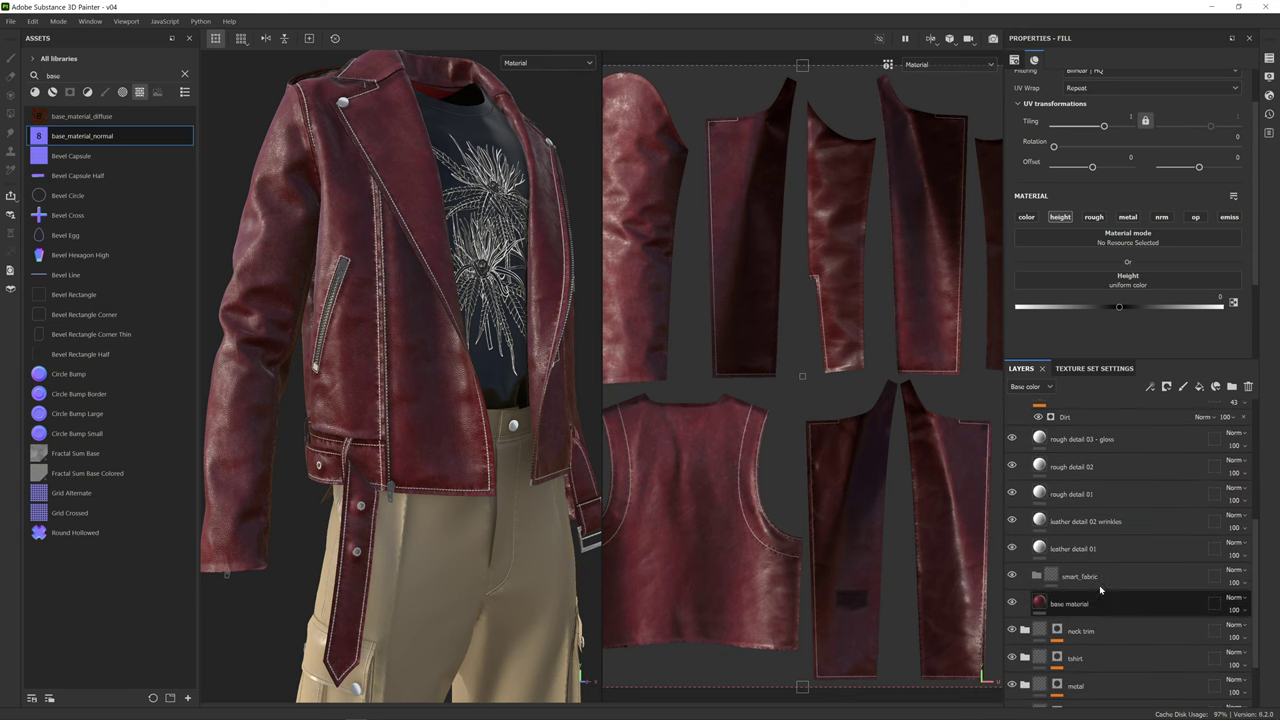
shift+click(1101, 555)
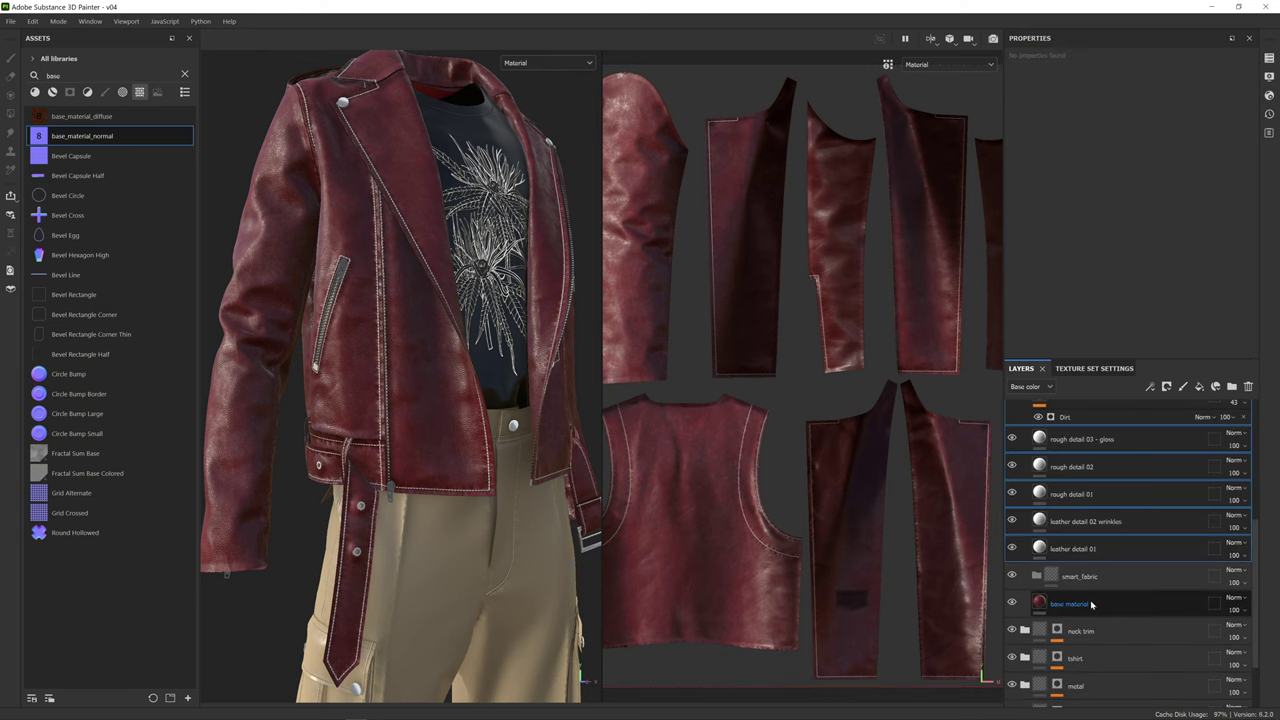
ctrl+click(1092, 606)
drag(1101, 612, 1103, 580)
scroll(1060, 510, up, 5)
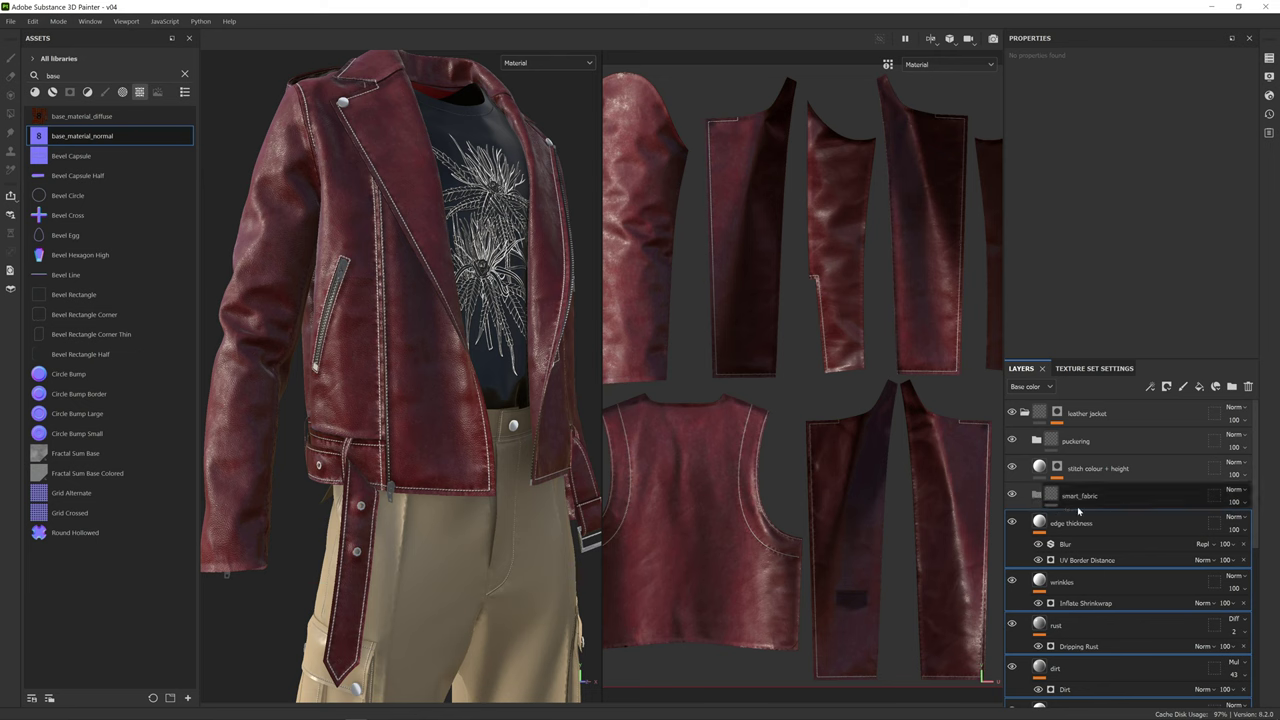
scroll(1060, 490, down, 2)
drag(1109, 463, 1137, 429)
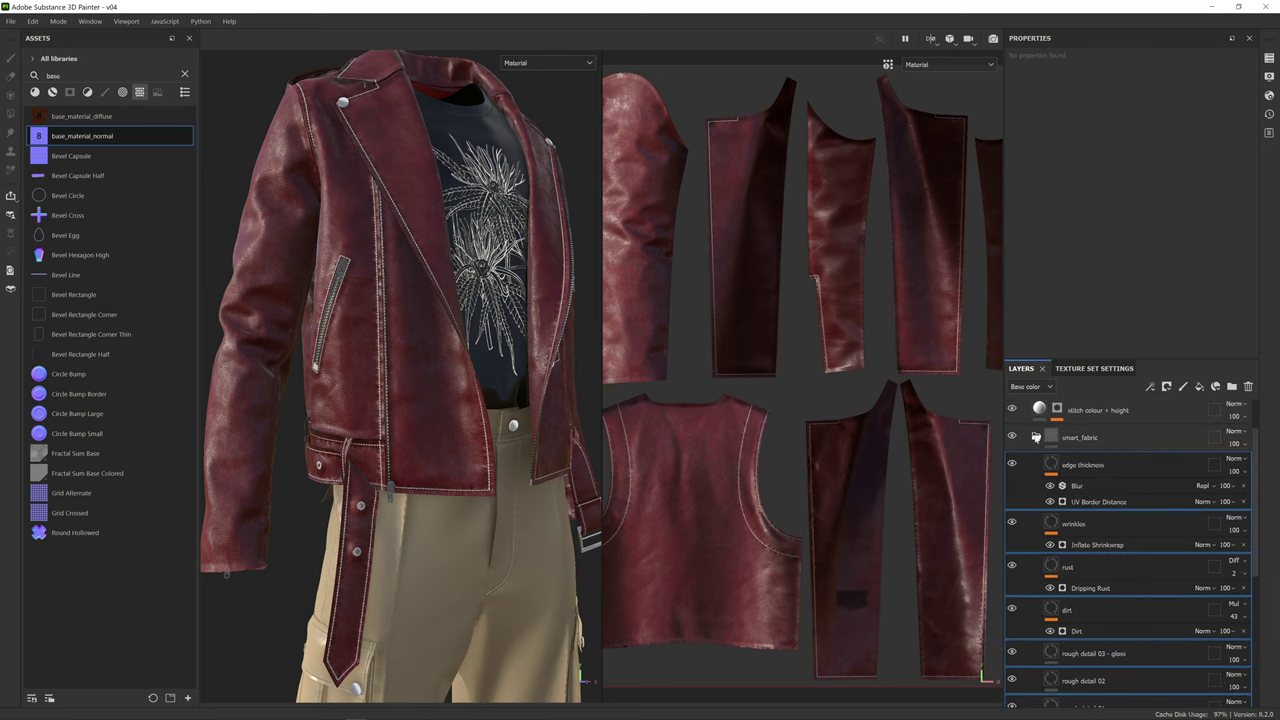
click(1036, 437)
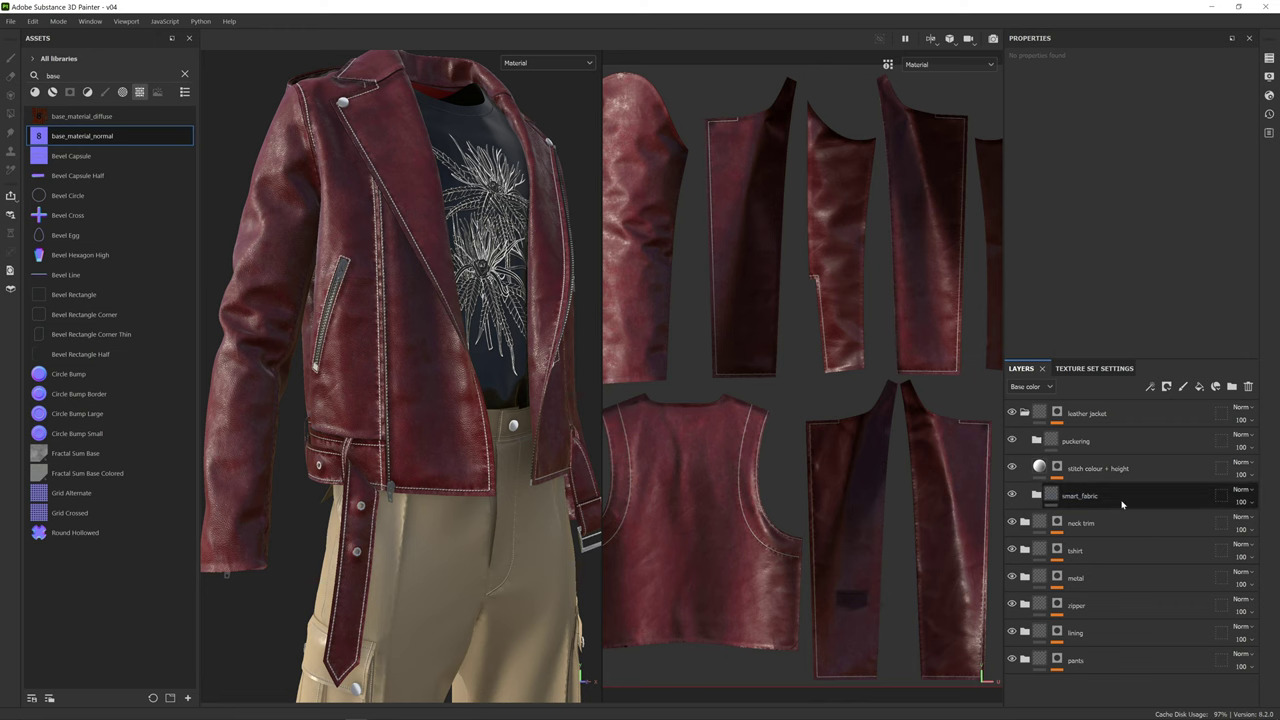
- Toggle the smart_fabric folder's visibility several times to compare the jacket with and without its fabric layers
click(1012, 494)
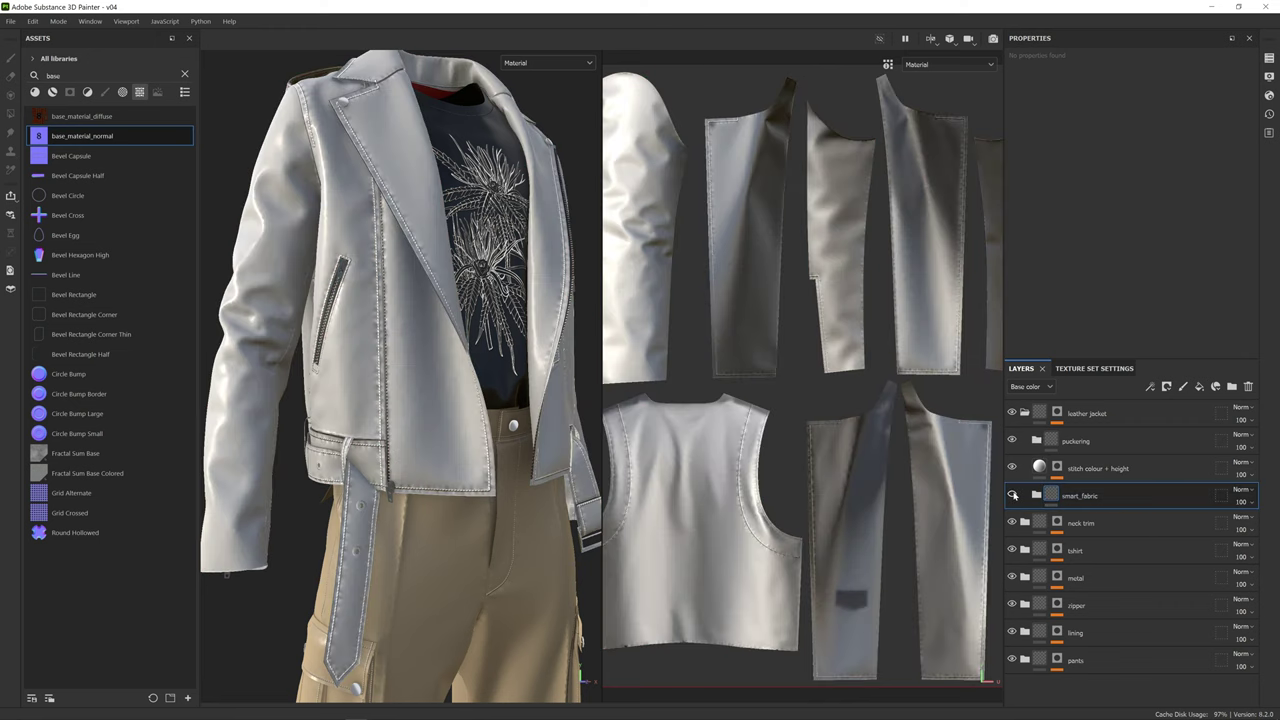
click(1012, 494)
click(1012, 494)
click(1012, 494)
click(1012, 494)
click(1012, 494)
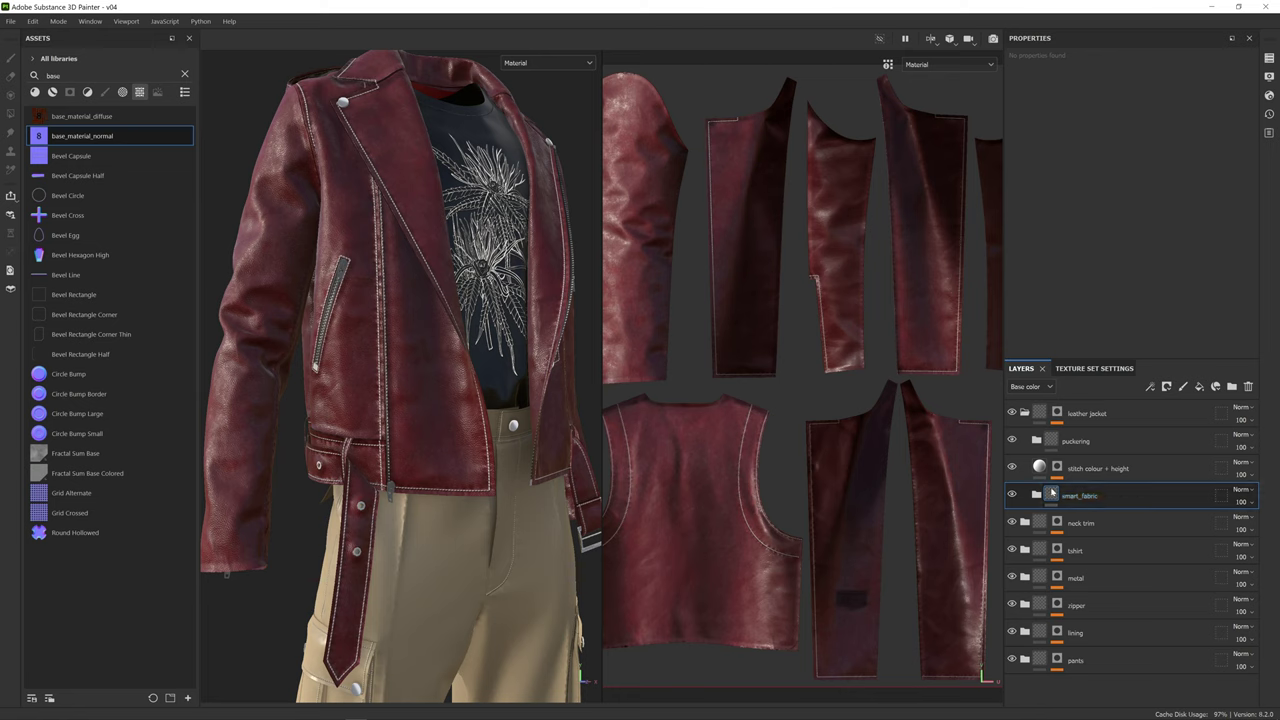
- Create a smart material from the smart_fabric folder
double_click(1075, 495)
right_click(1117, 500)
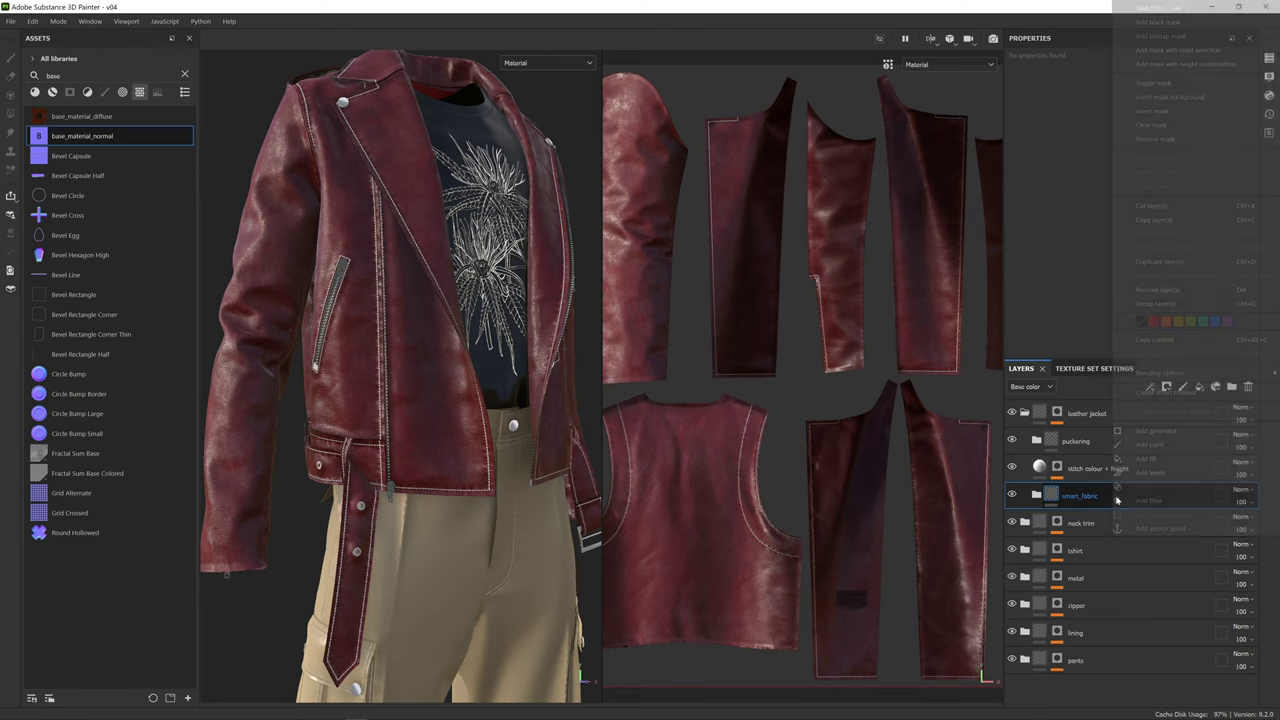
click(1174, 394)
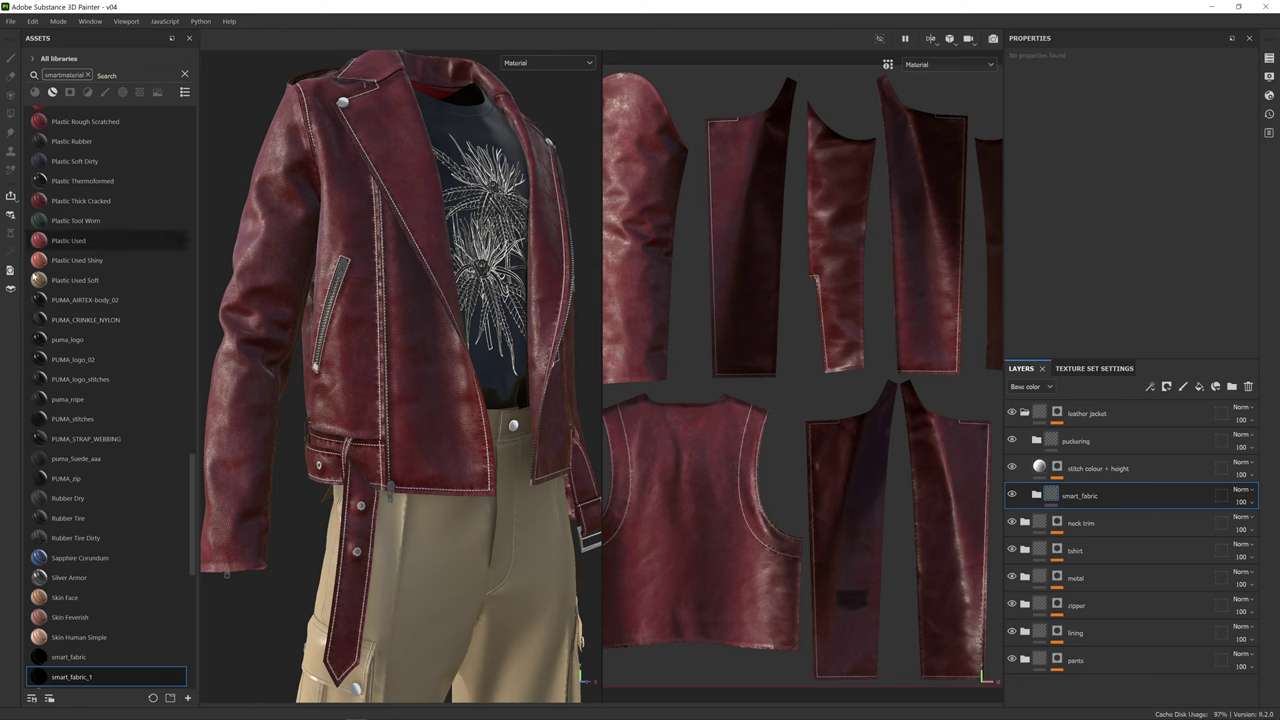
- Browse the materials and smart materials in the asset library and inspect the saved smart_fabric entries
scroll(75, 357, down, 5)
scroll(75, 357, down, 10)
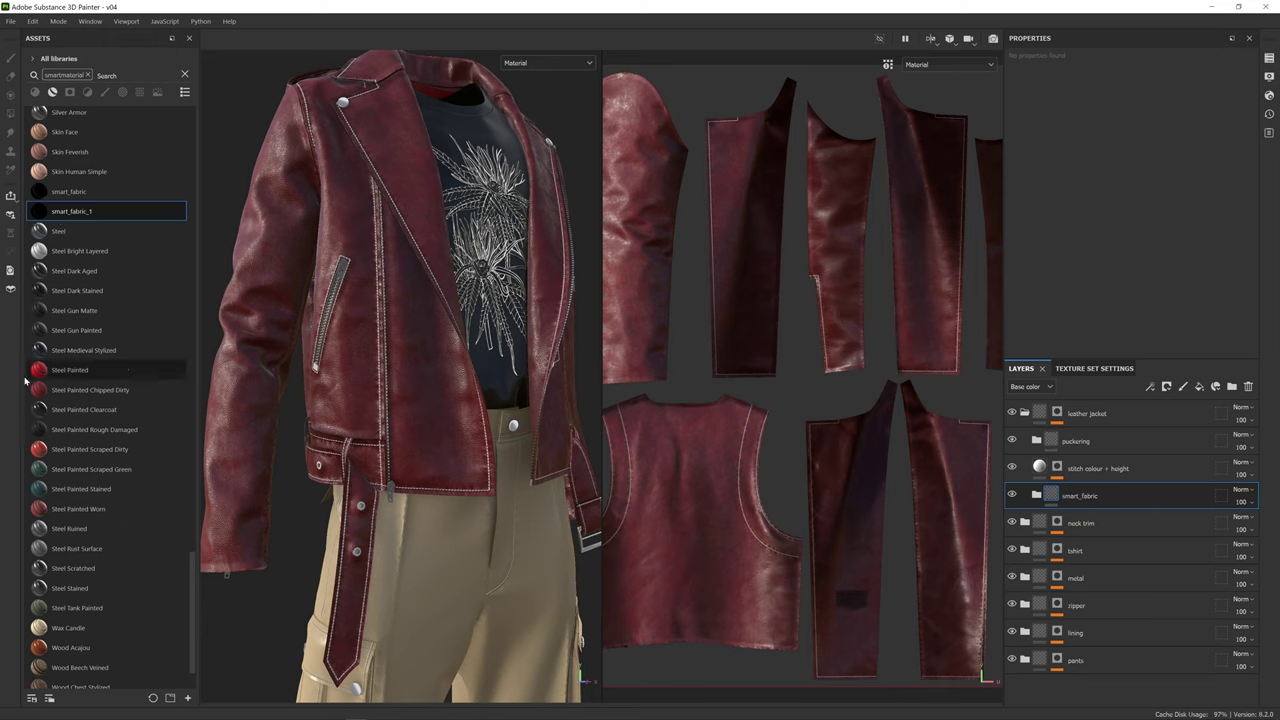
click(34, 91)
click(88, 74)
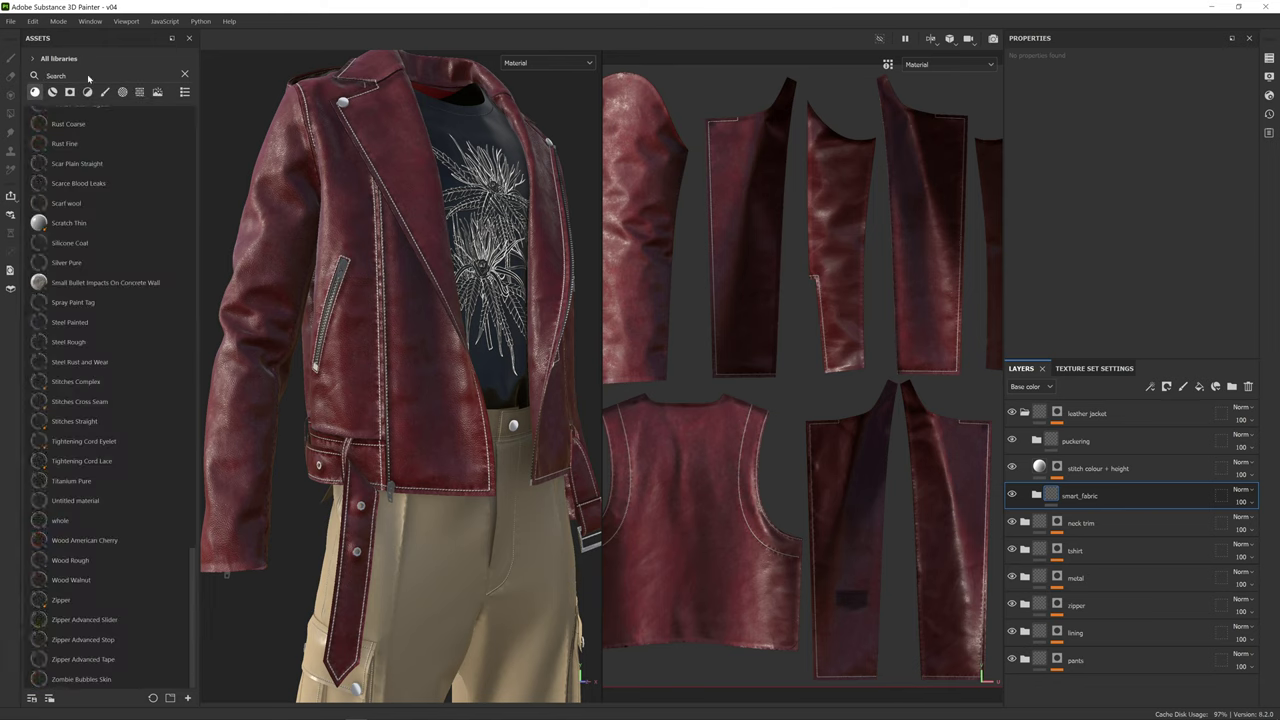
scroll(72, 292, up, 5)
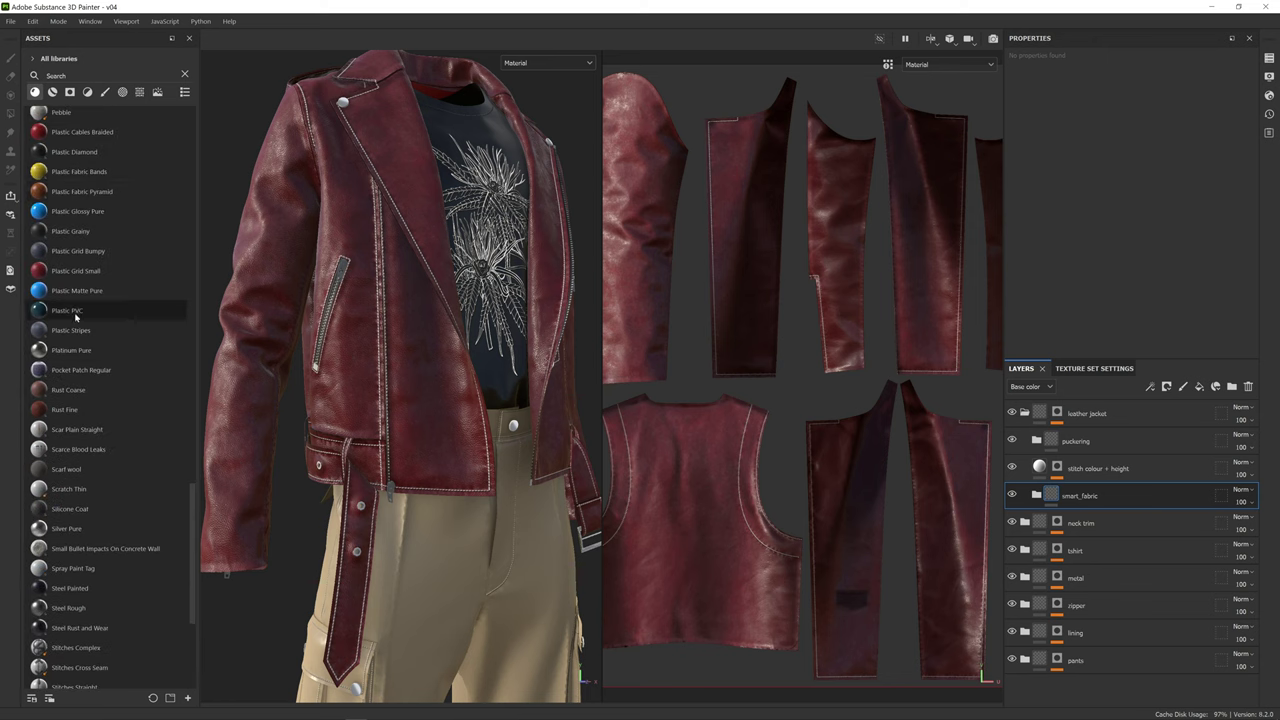
click(52, 91)
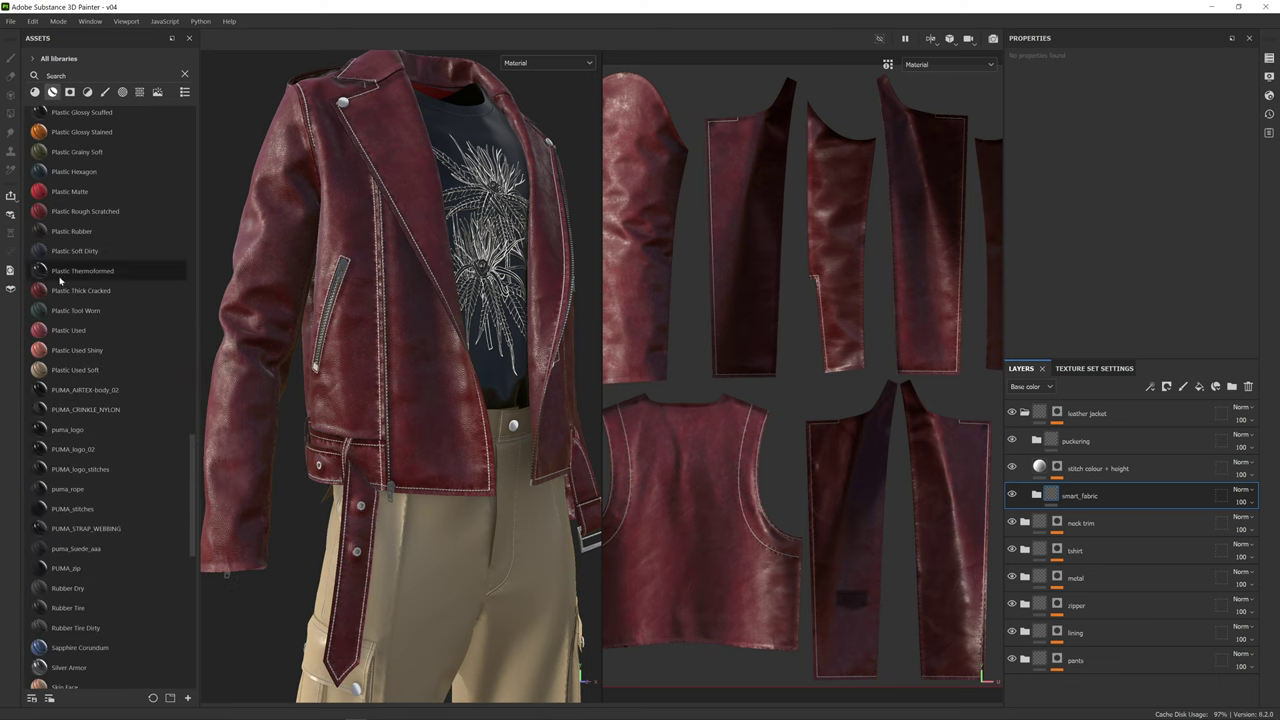
scroll(86, 328, down, 5)
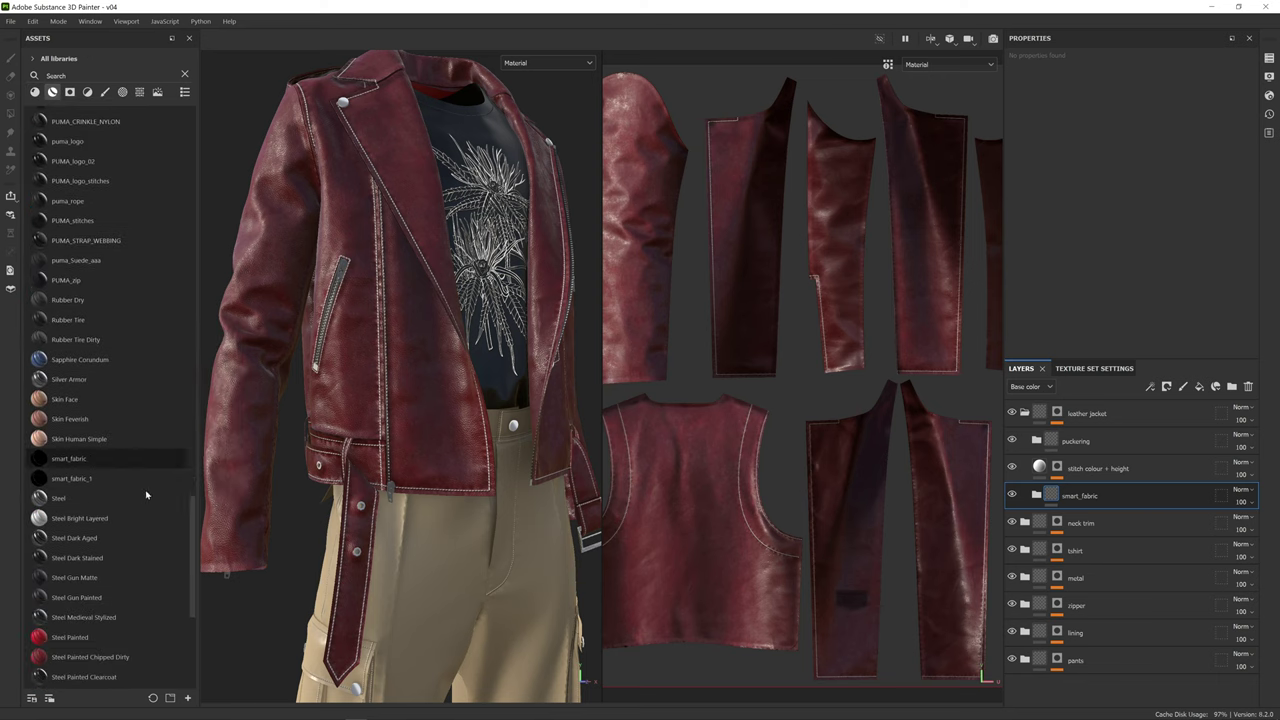
mouse_move(106, 480)
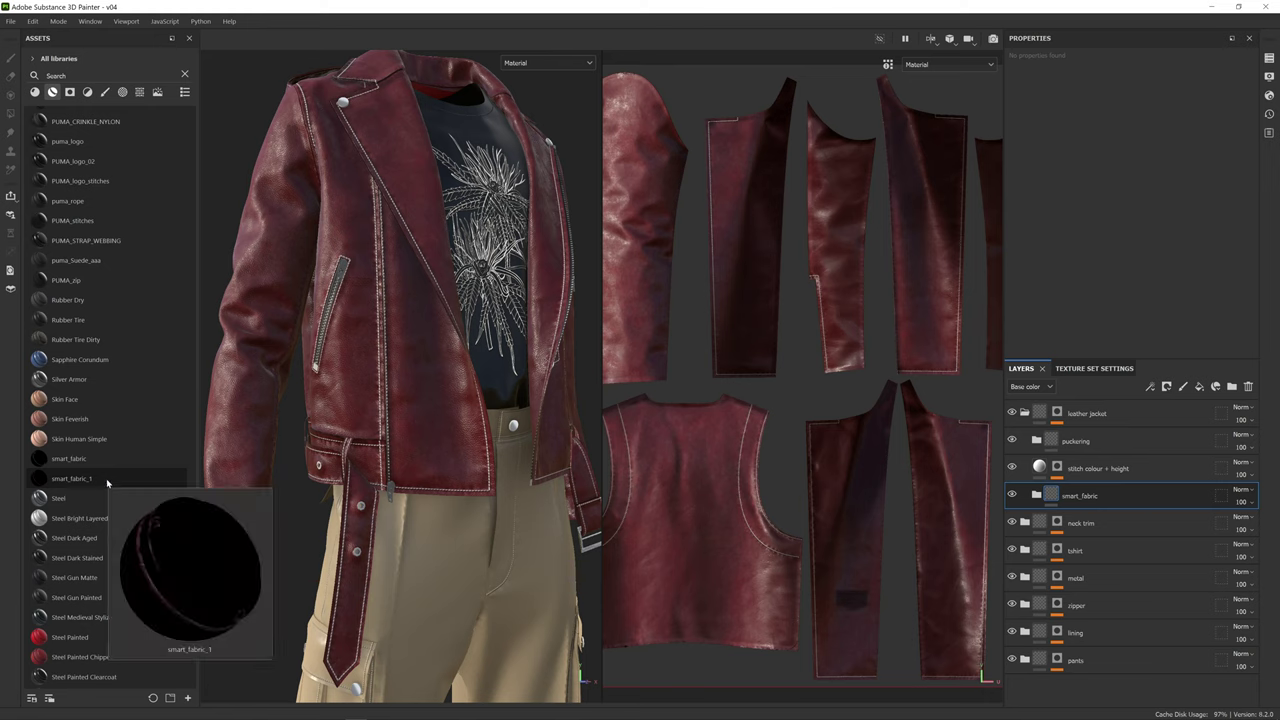
click(107, 478)
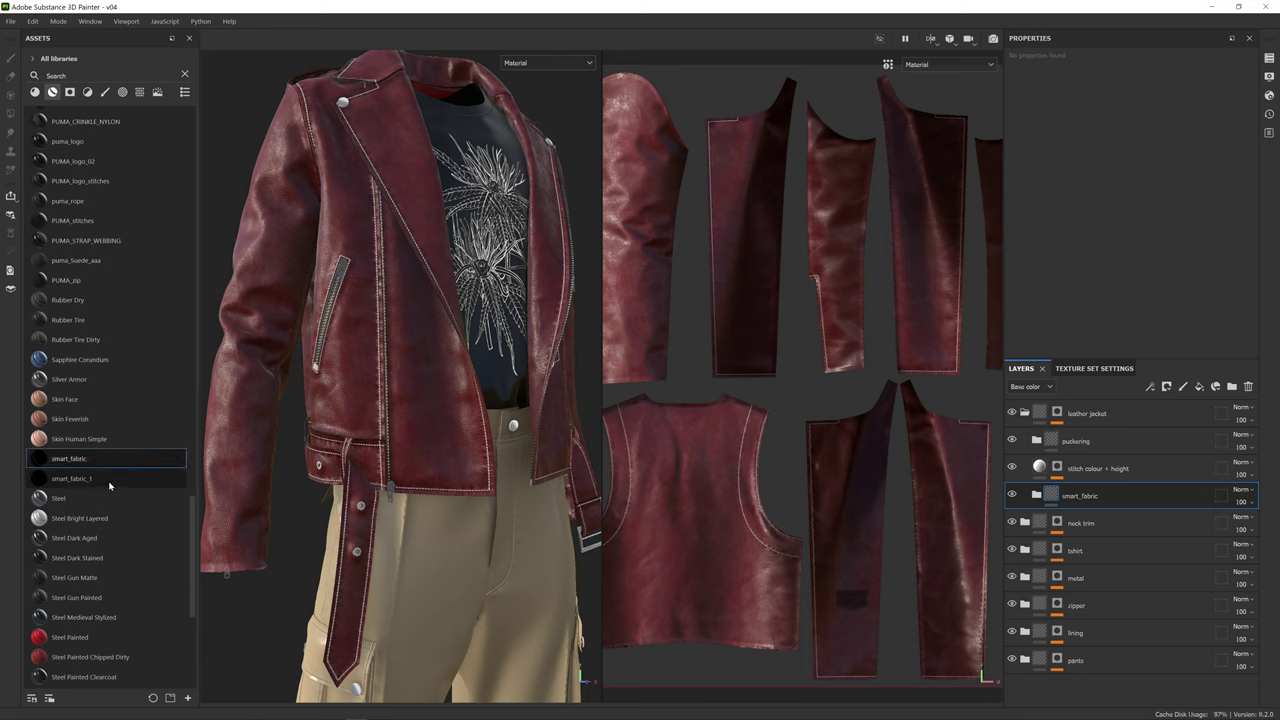
- Rename the smart_fabric folder as smart_fabric_new and create a smart material from it
double_click(1111, 505)
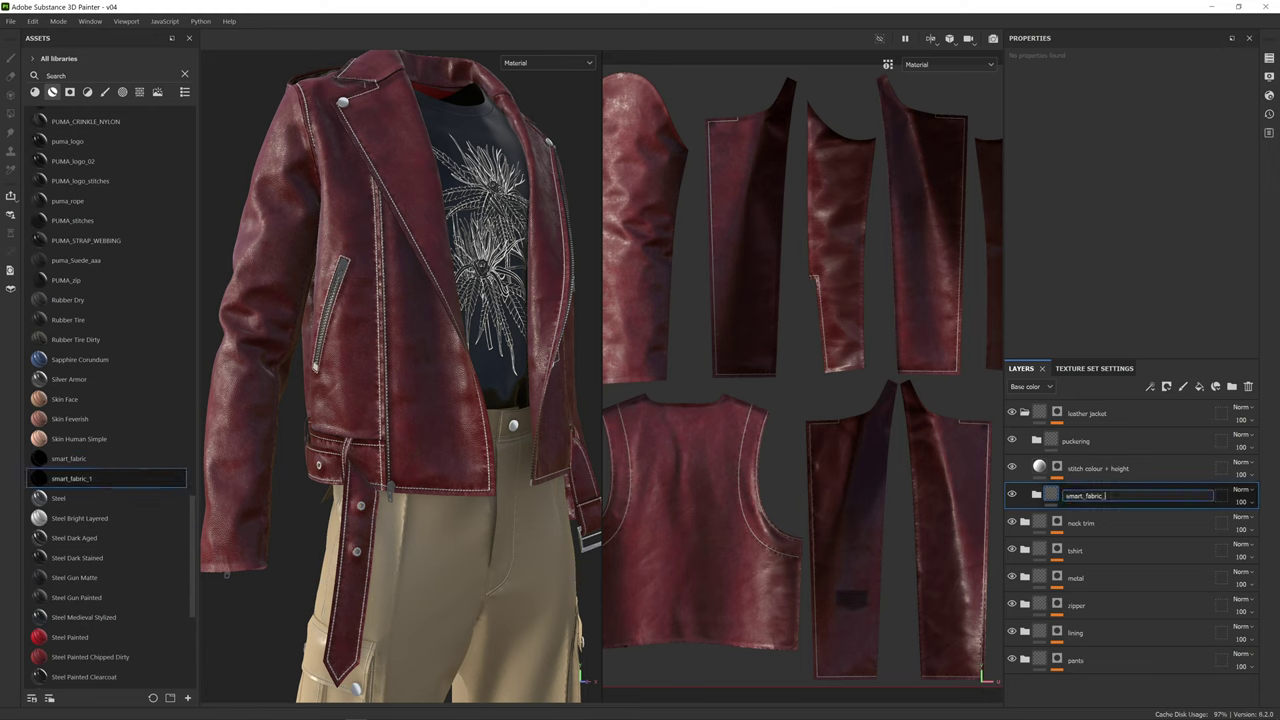
text(ew)
key(Return)
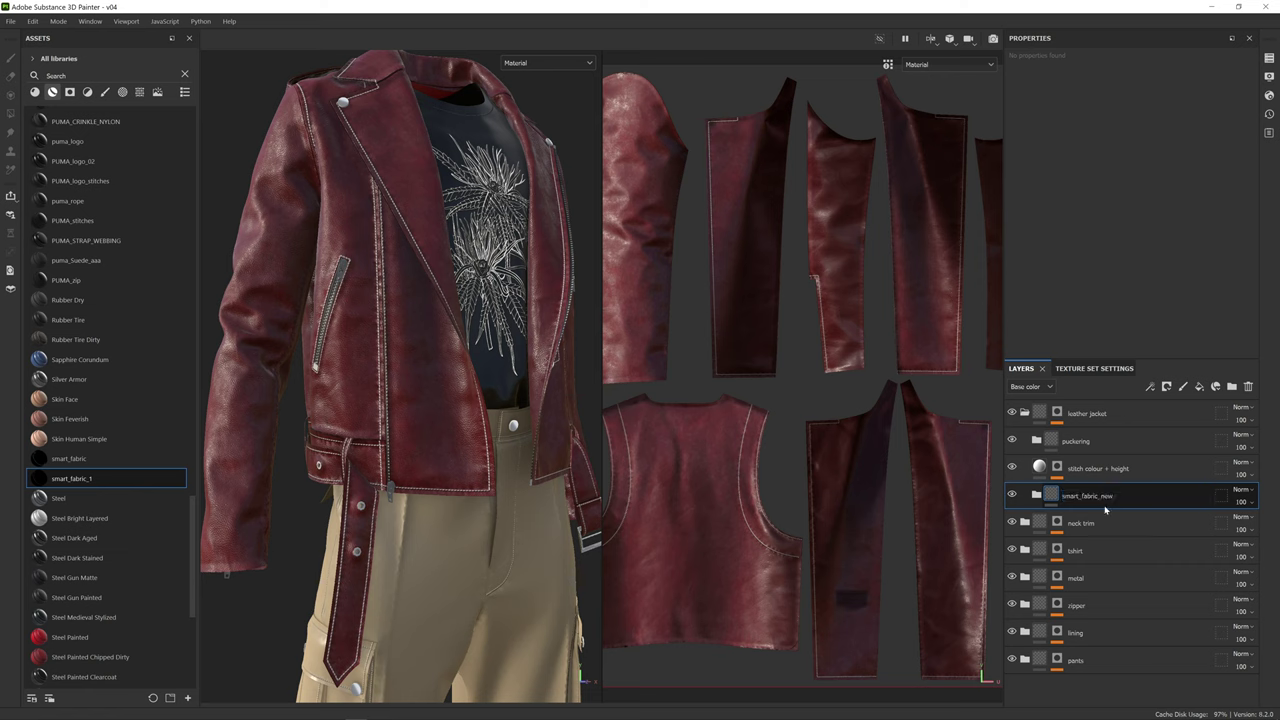
right_click(1121, 505)
click(1197, 393)
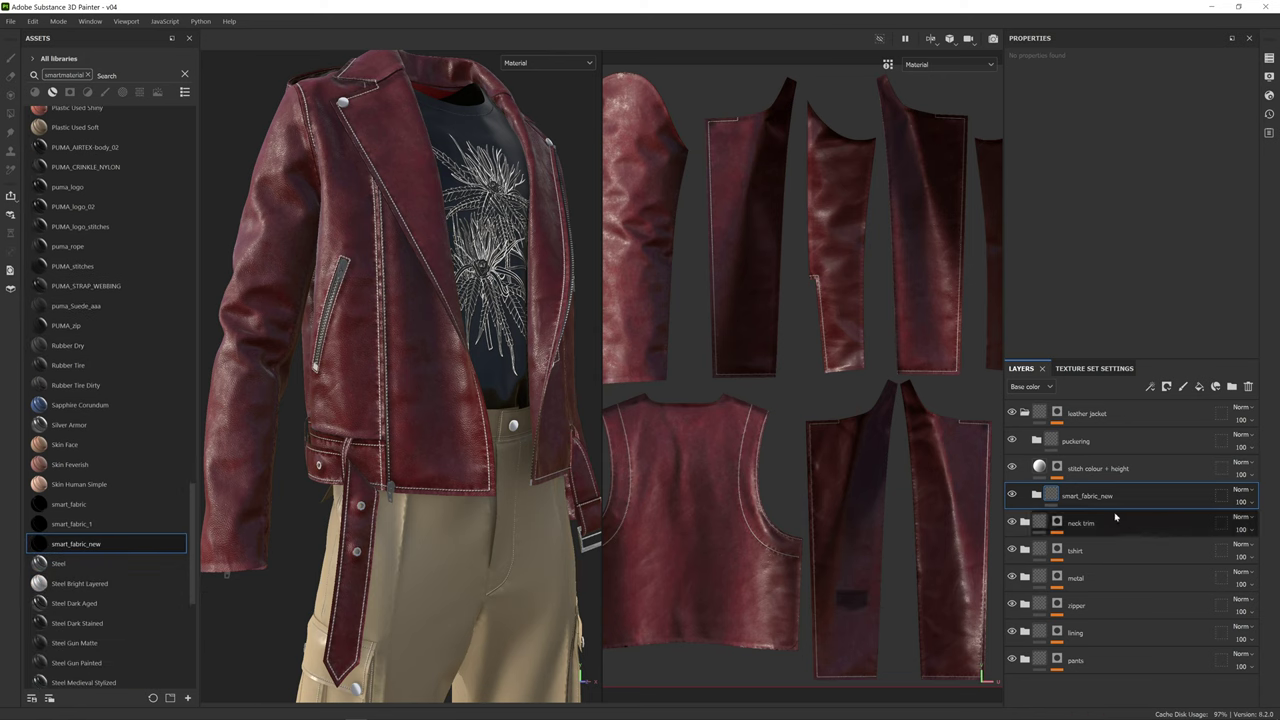
- Collapse the leather jacket folder and replace the base material layer in the pants folder with the smart_fabric_new smart material
click(1024, 413)
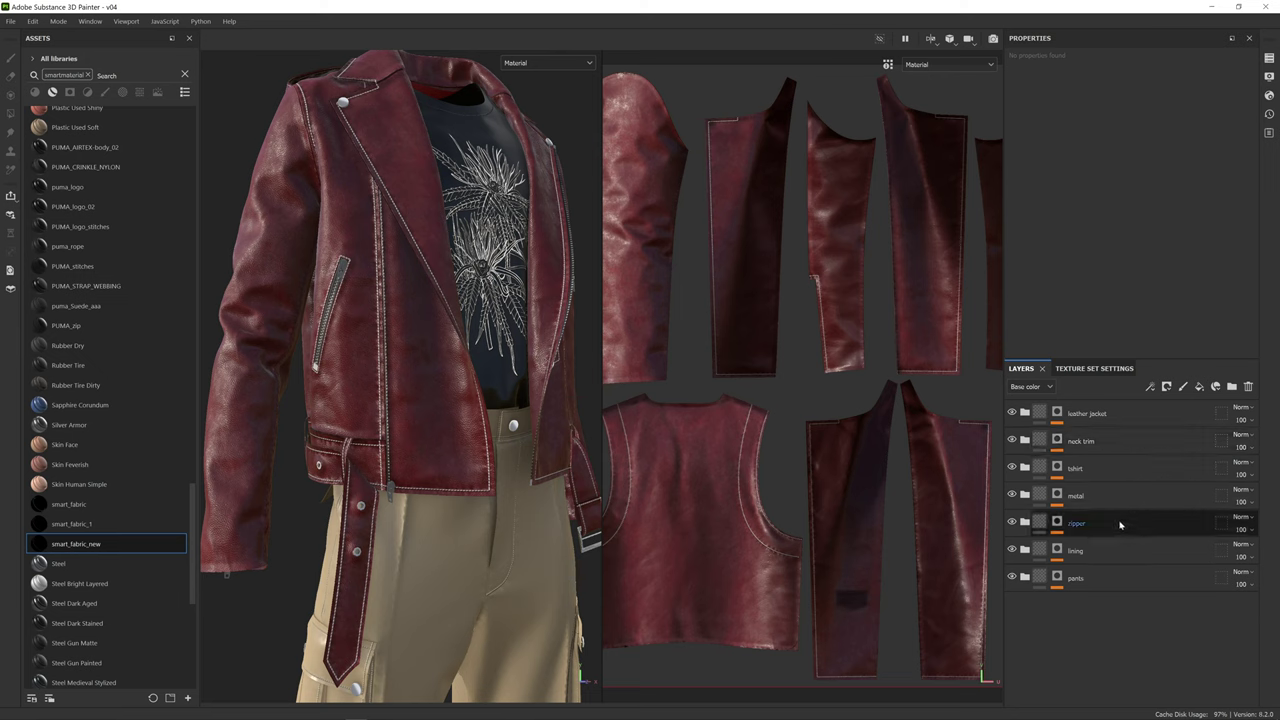
click(1024, 577)
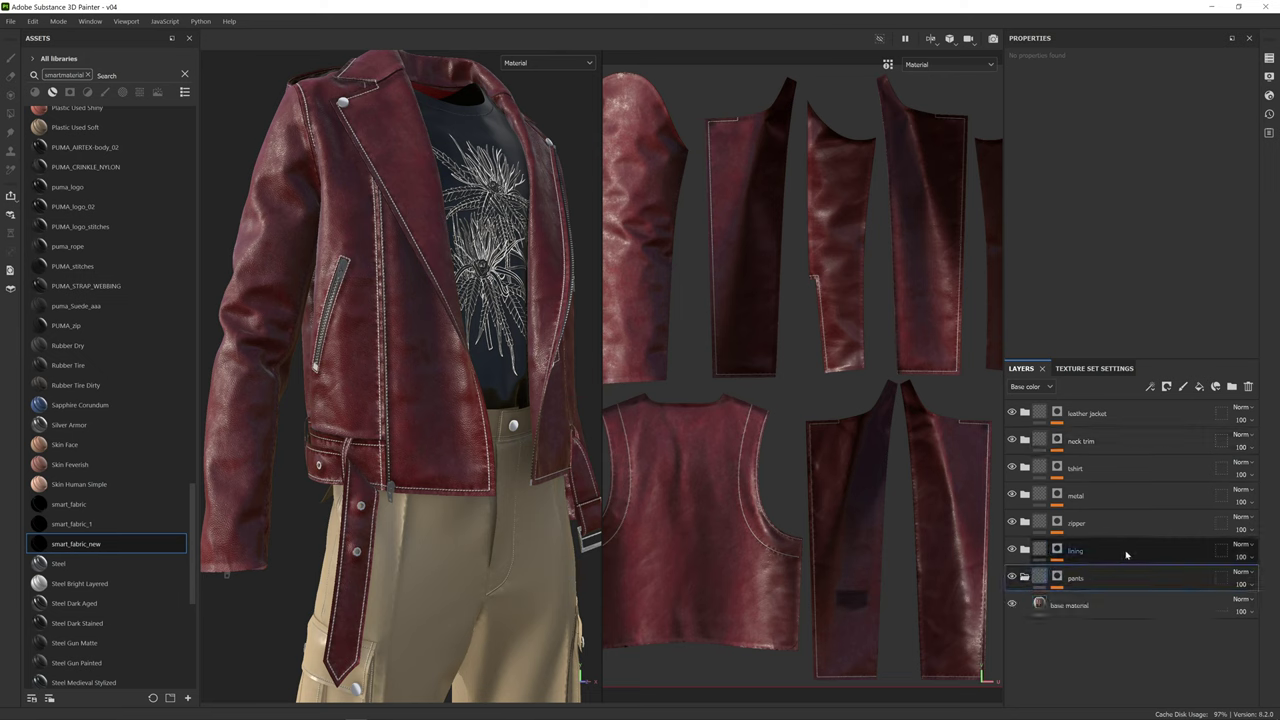
click(1100, 606)
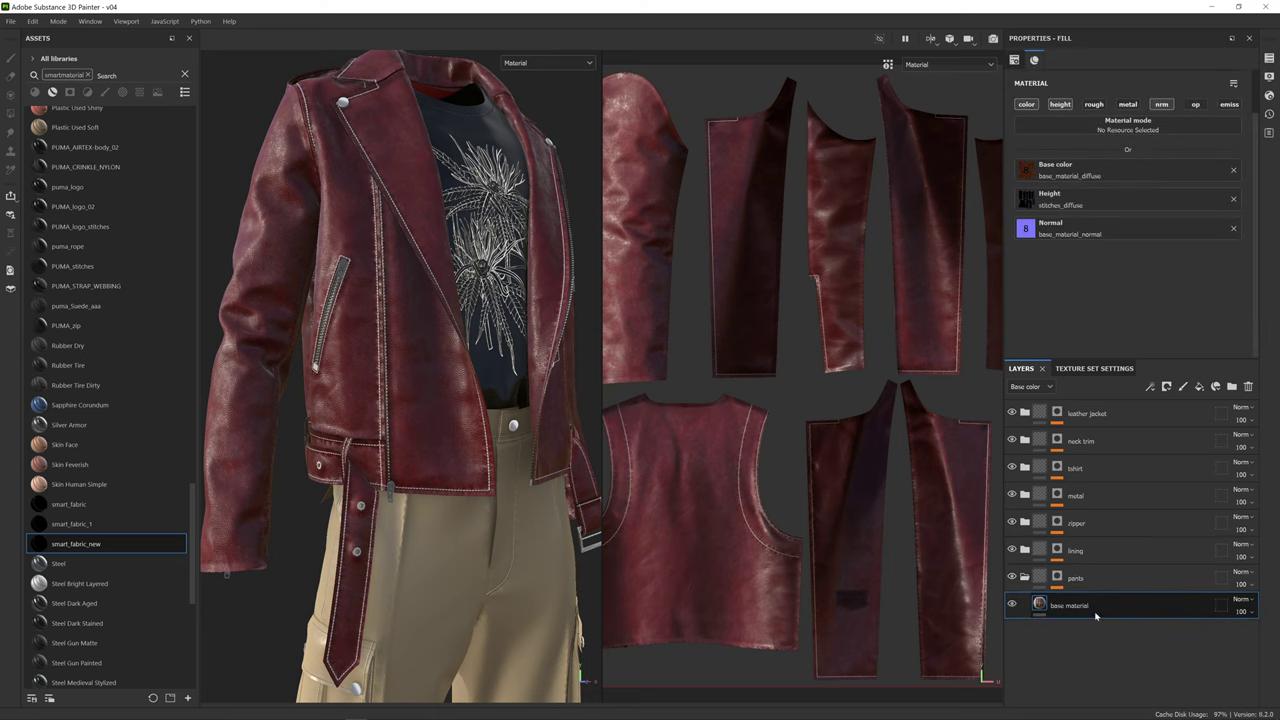
key(Delete)
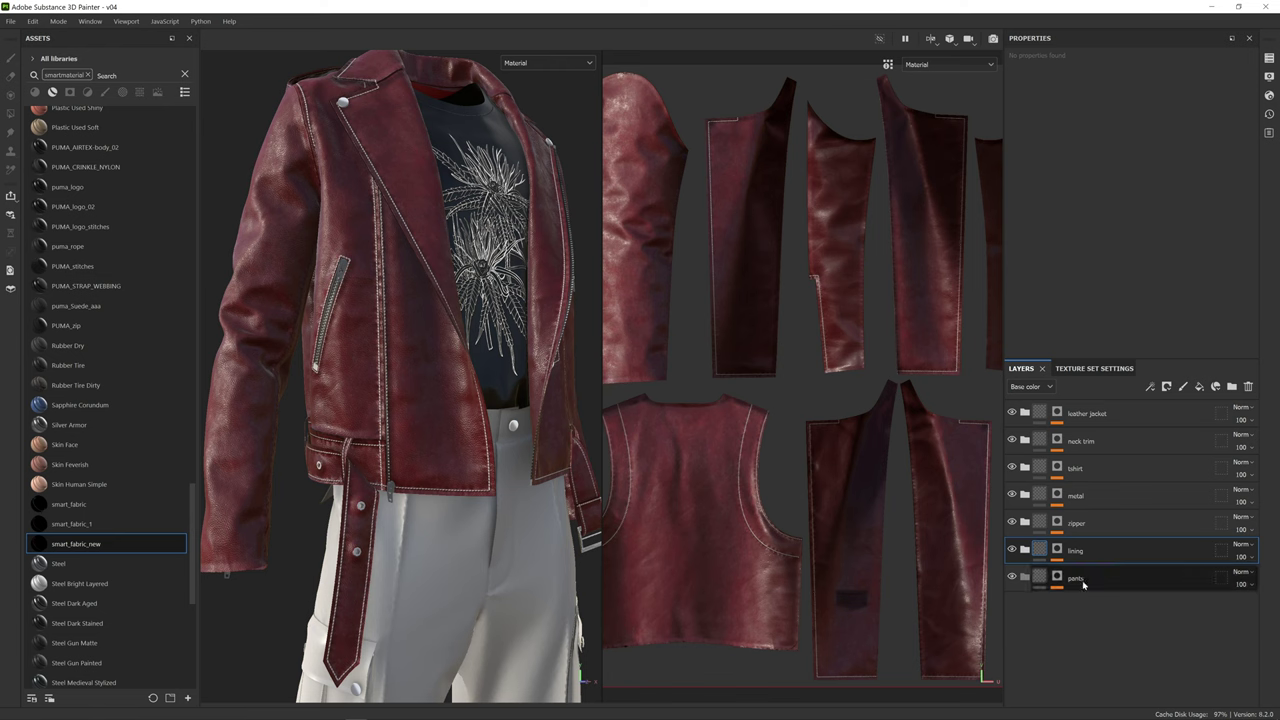
click(1022, 581)
drag(109, 548, 1129, 580)
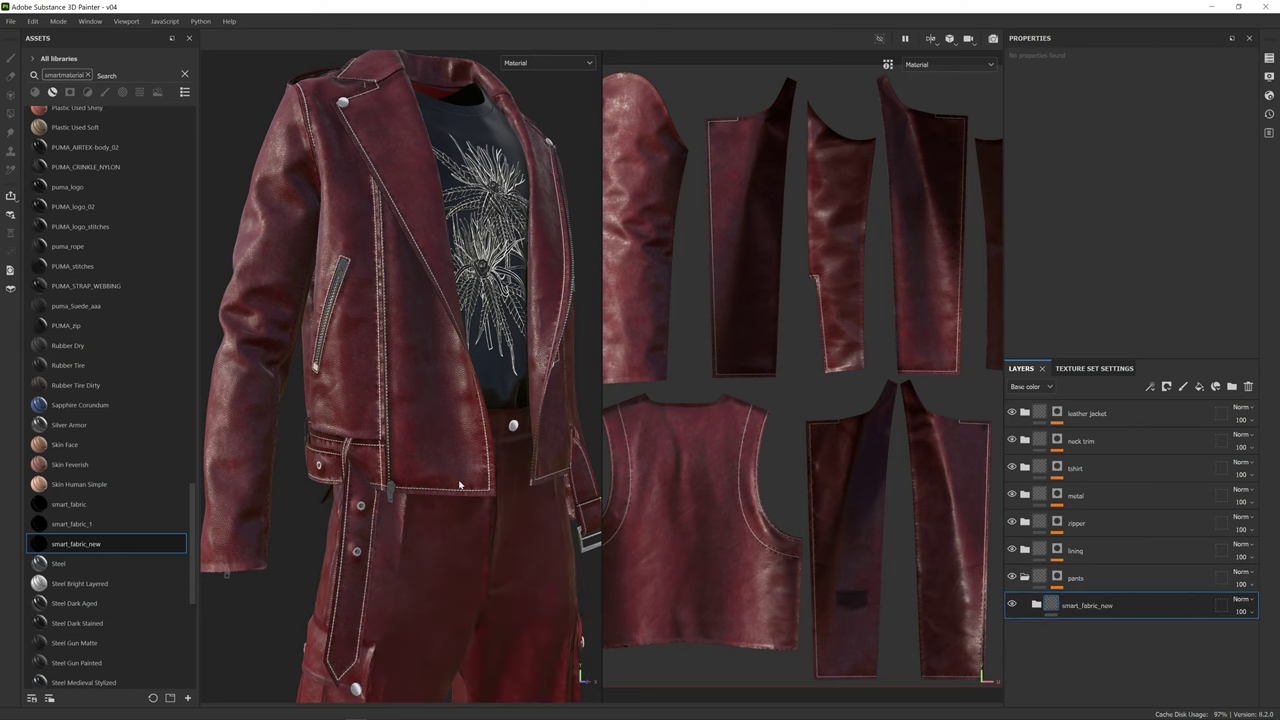
- Examine the leather material on the pants from several angles and under rotated environment lighting
scroll(459, 484, down, 2)
alt+middle_drag(405, 570, 403, 386)
alt+drag(403, 386, 489, 376)
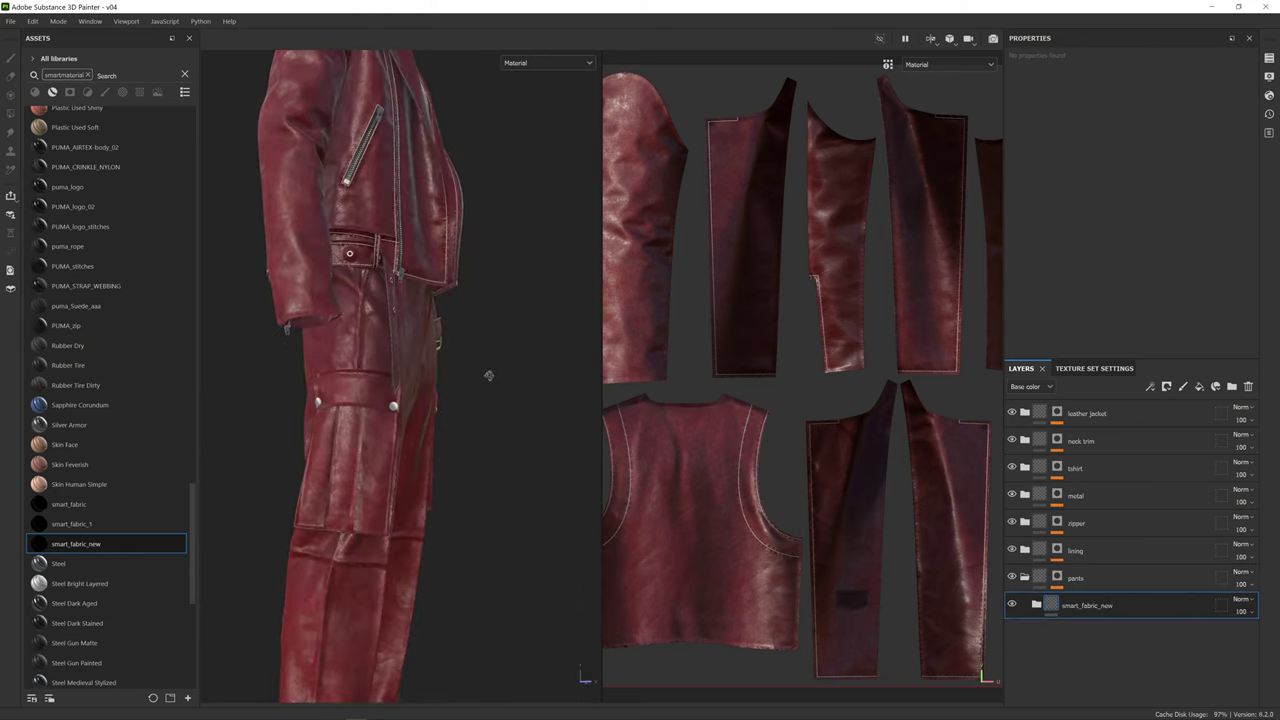
alt+middle_drag(412, 410, 492, 355)
alt+drag(459, 400, 352, 368)
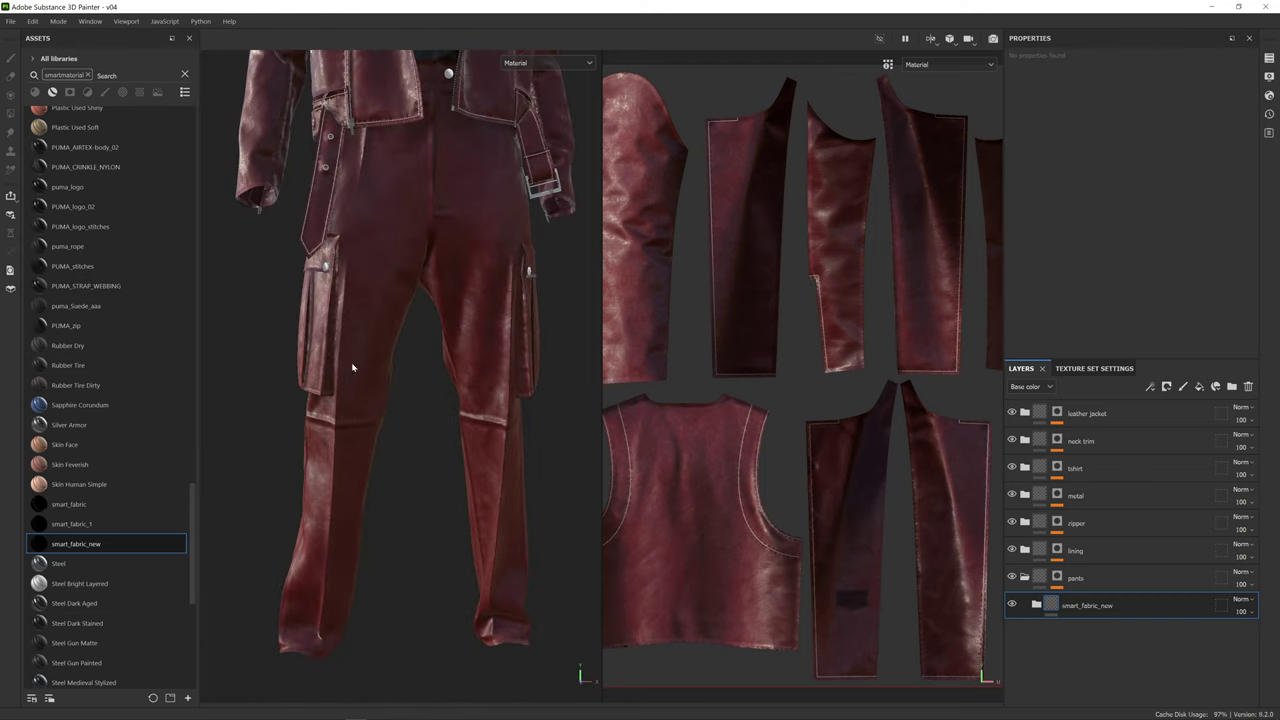
alt+drag(420, 437, 455, 421)
alt+middle_drag(403, 436, 309, 526)
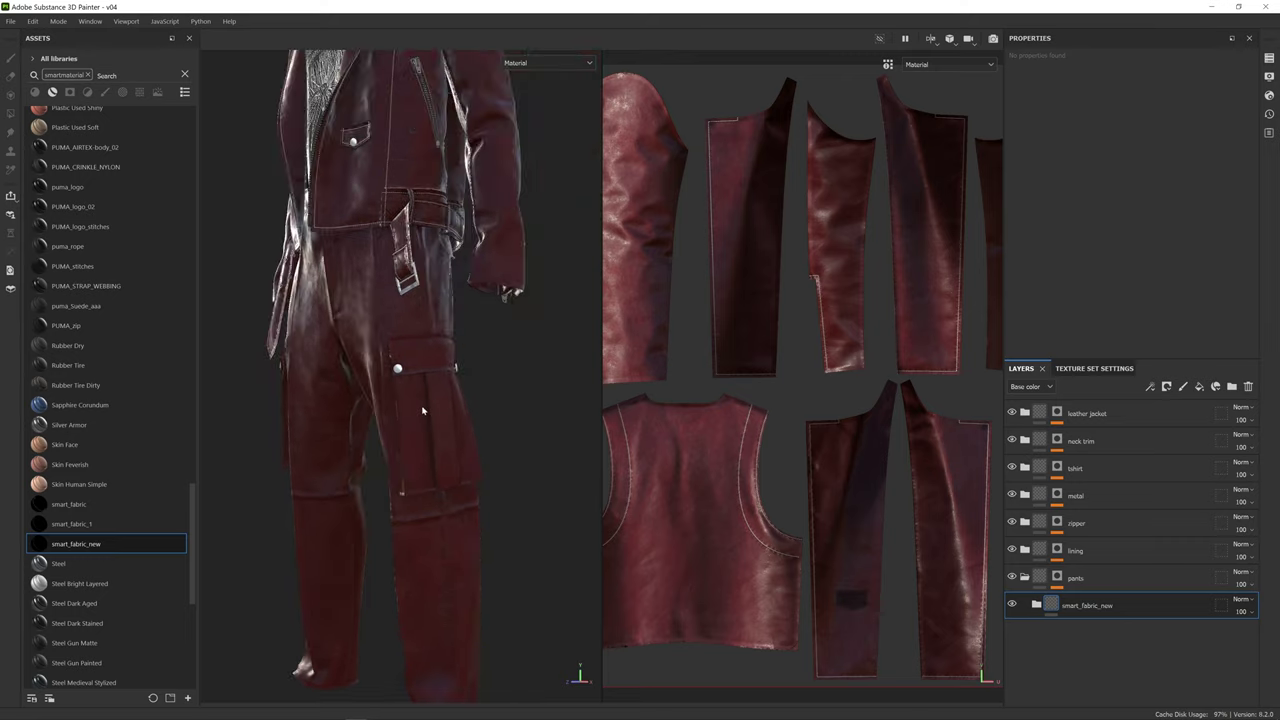
scroll(423, 411, up, 3)
shift+right_drag(423, 411, 346, 415)
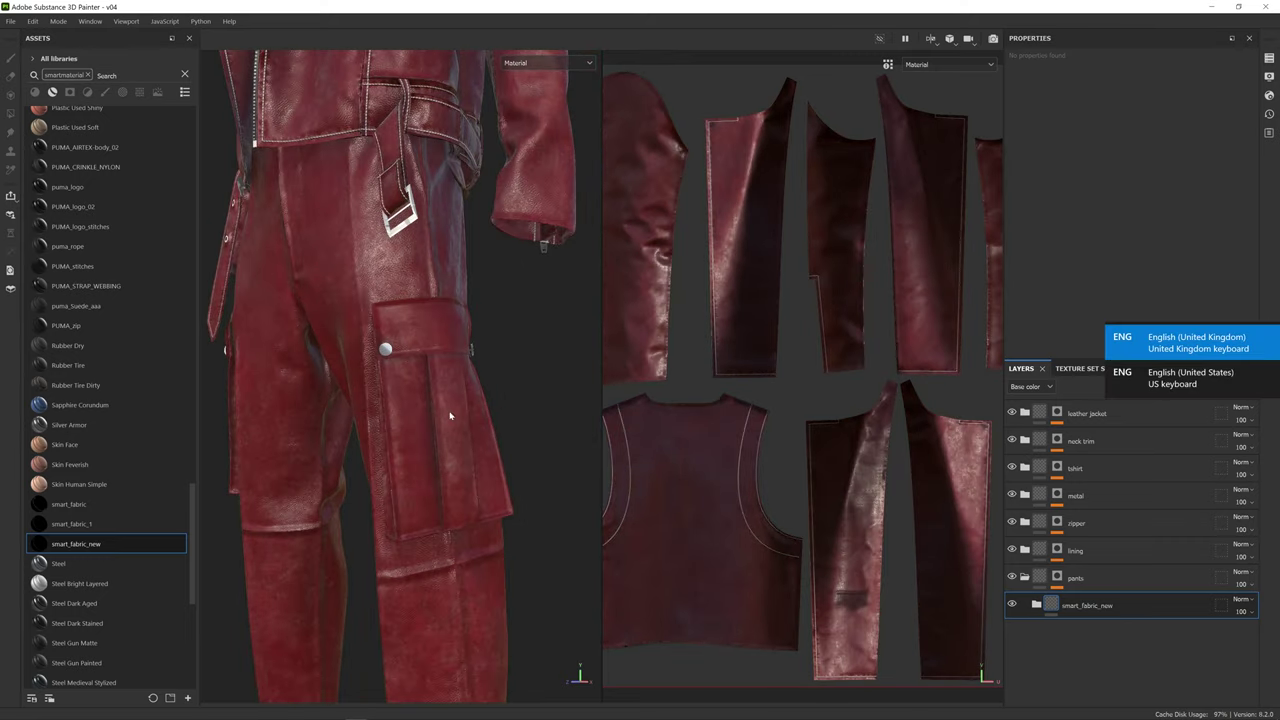
scroll(460, 412, down, 5)
alt+drag(443, 415, 514, 409)
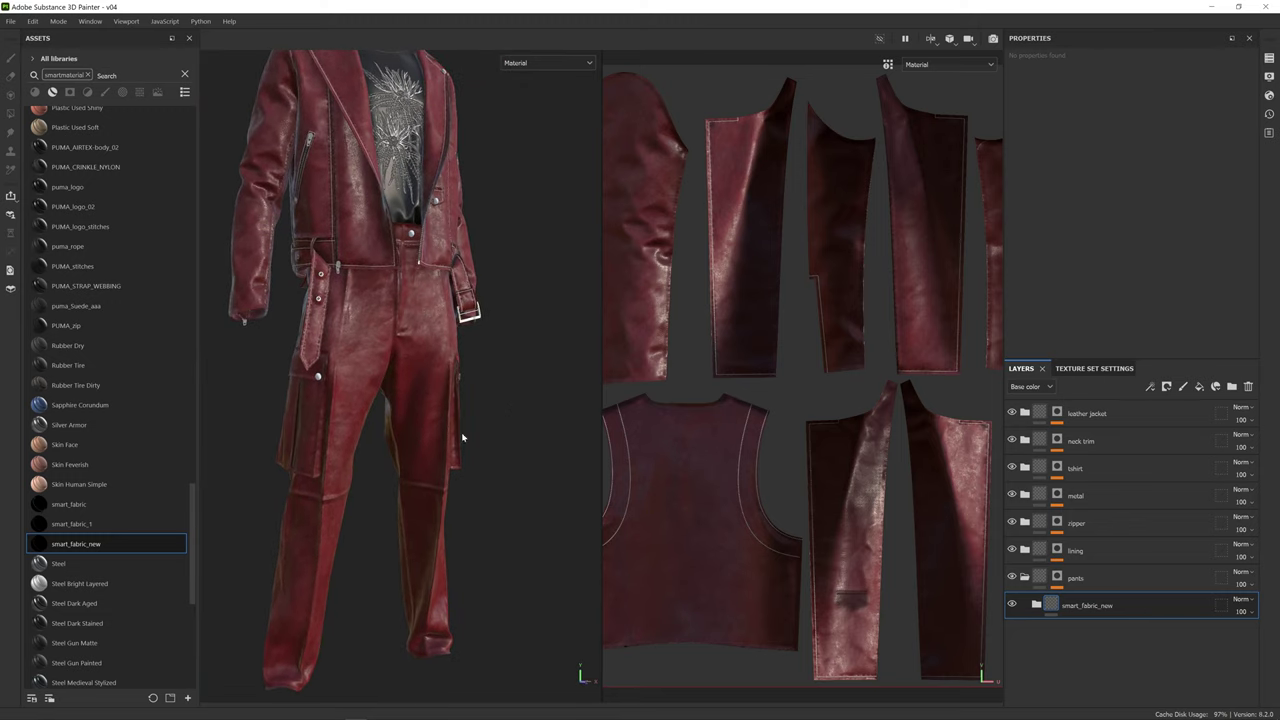
- Expand the smart_fabric_new folder under pants and enlarge the layer list to show all its layers
click(1036, 605)
scroll(1120, 571, down, 2)
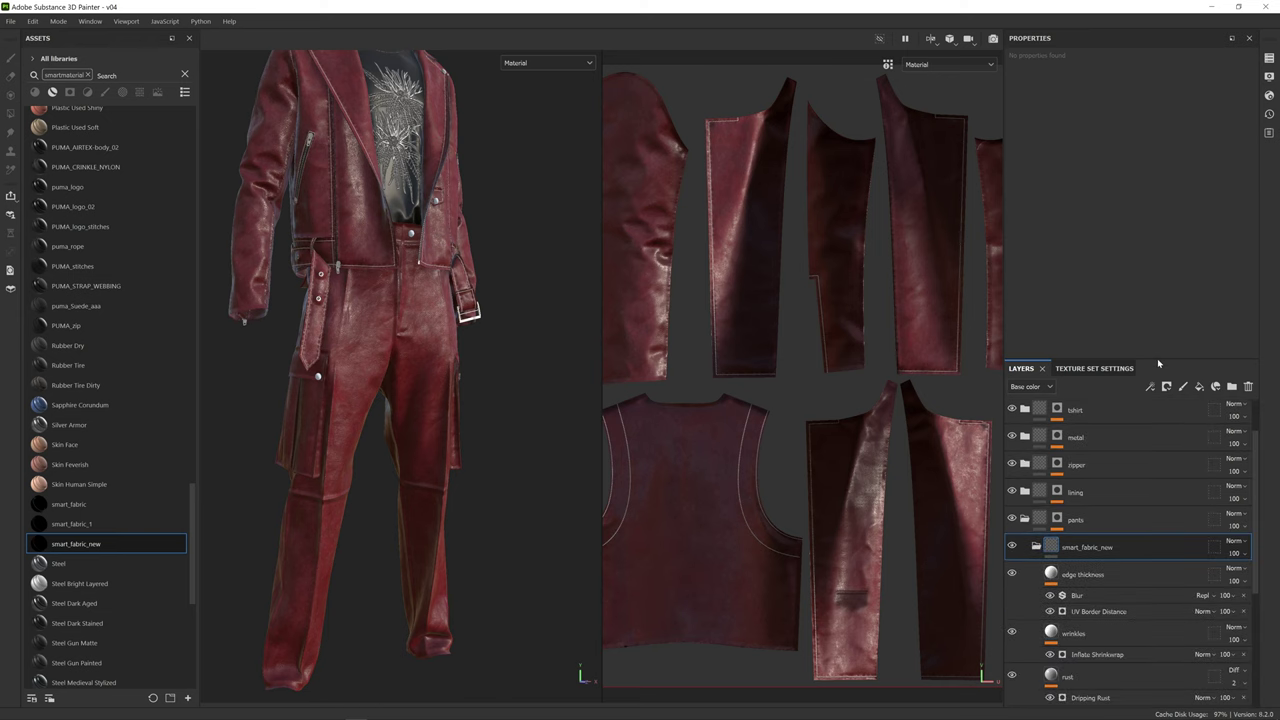
drag(1158, 357, 1158, 236)
scroll(1108, 500, down, 3)
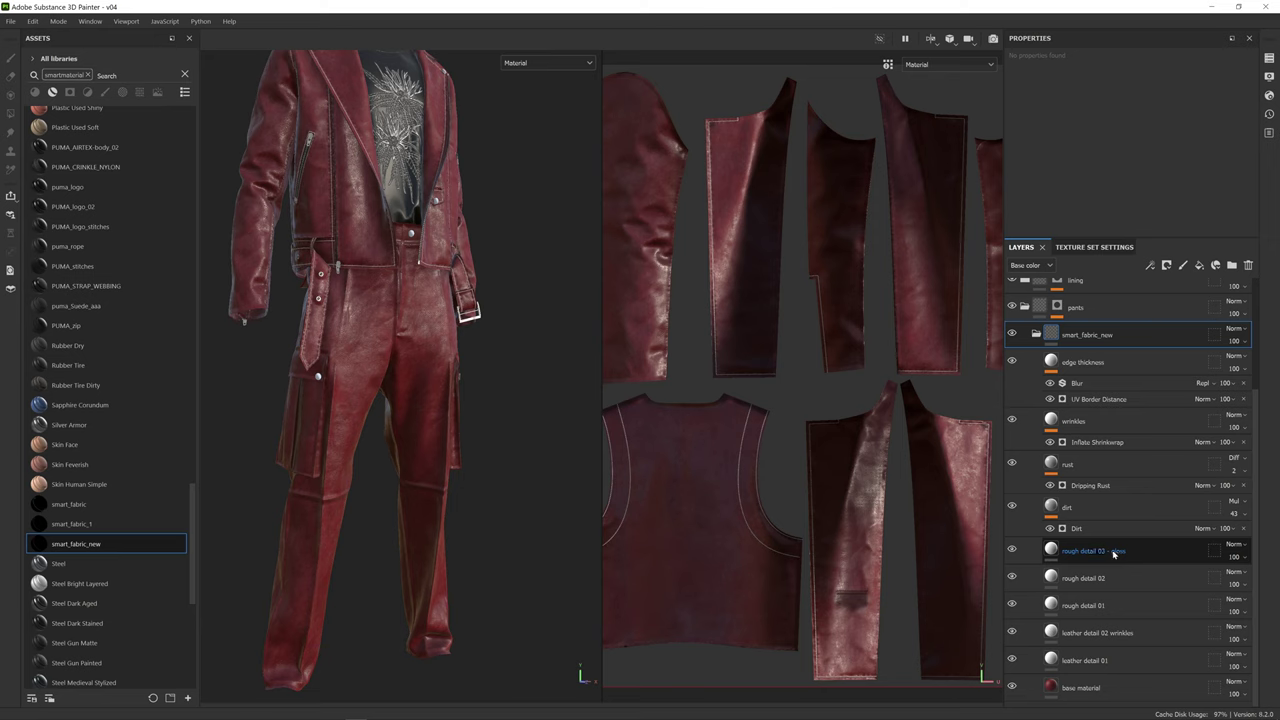
- Change the base color of the pants' base material layer to a muted olive green
click(1161, 691)
scroll(1170, 160, down, 1)
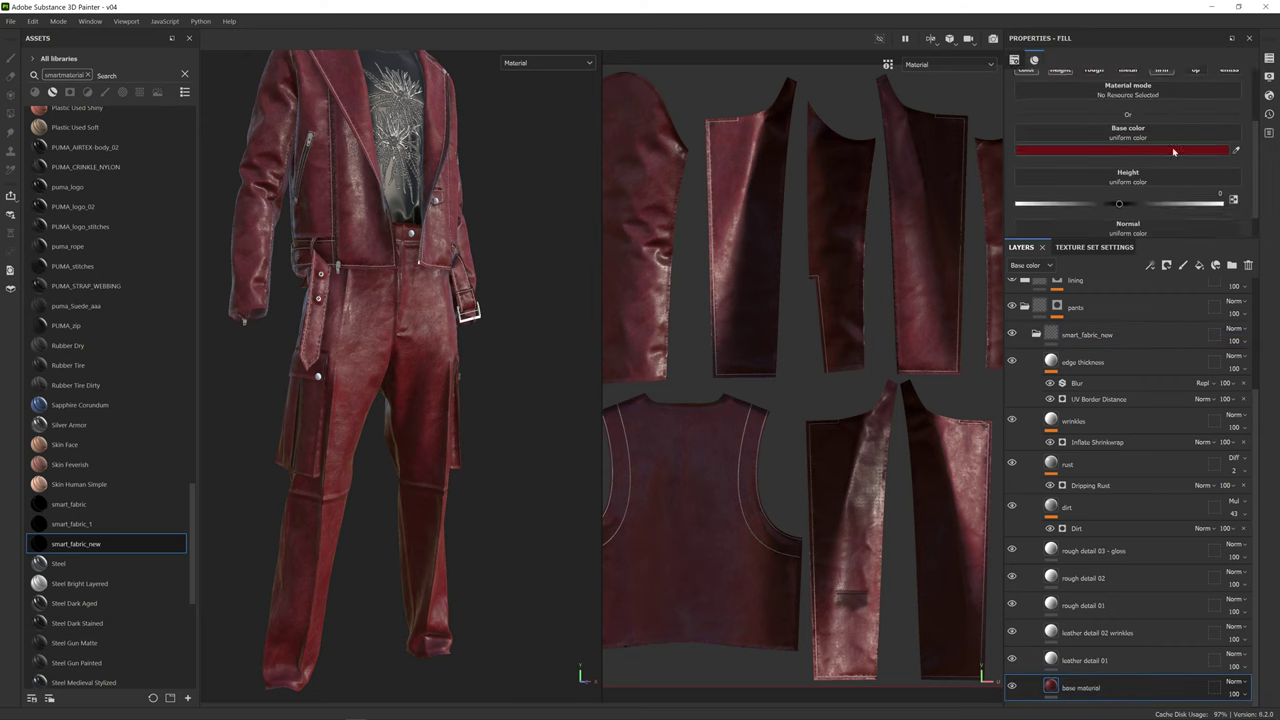
click(1174, 152)
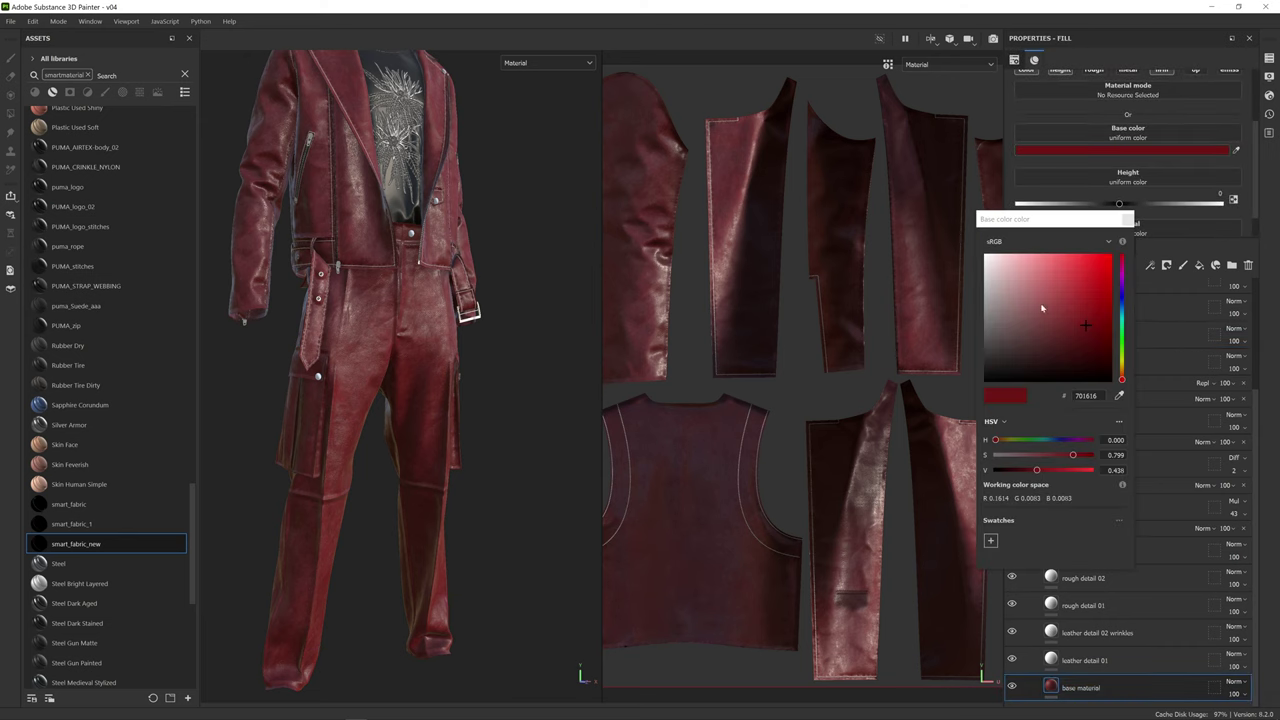
click(1011, 283)
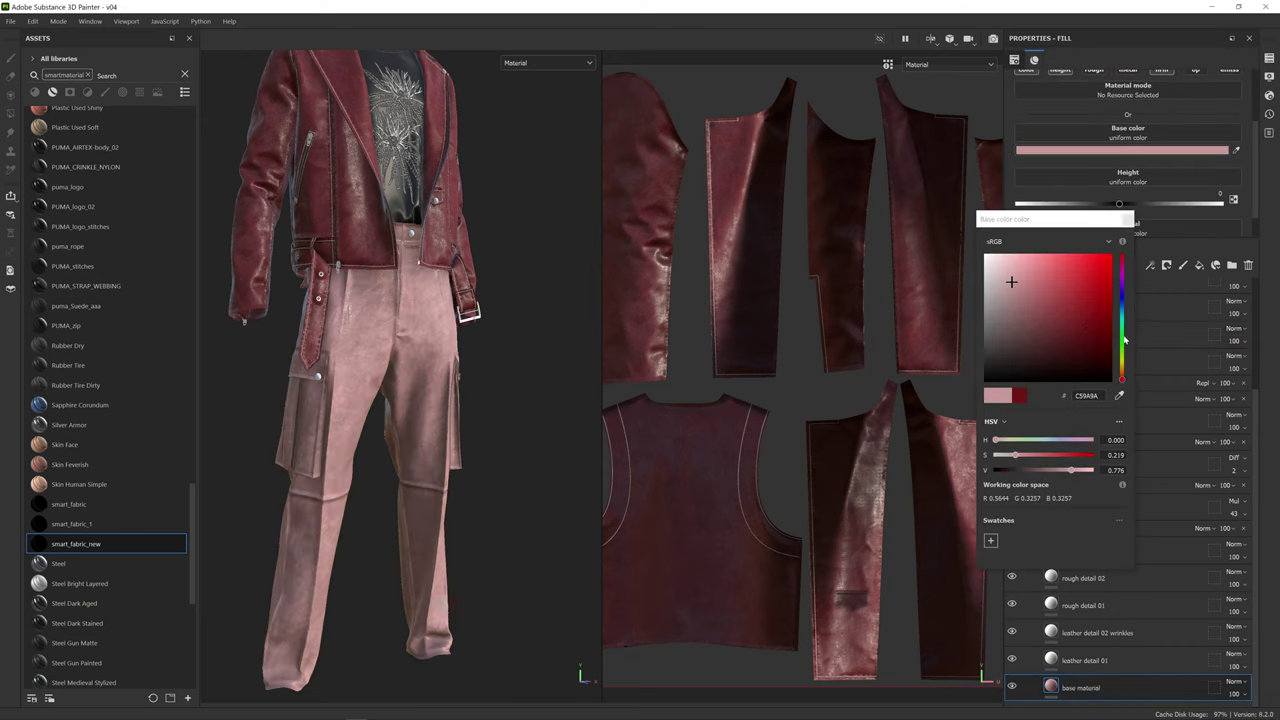
click(1121, 367)
drag(1121, 367, 1121, 353)
drag(1037, 305, 1026, 311)
click(1129, 220)
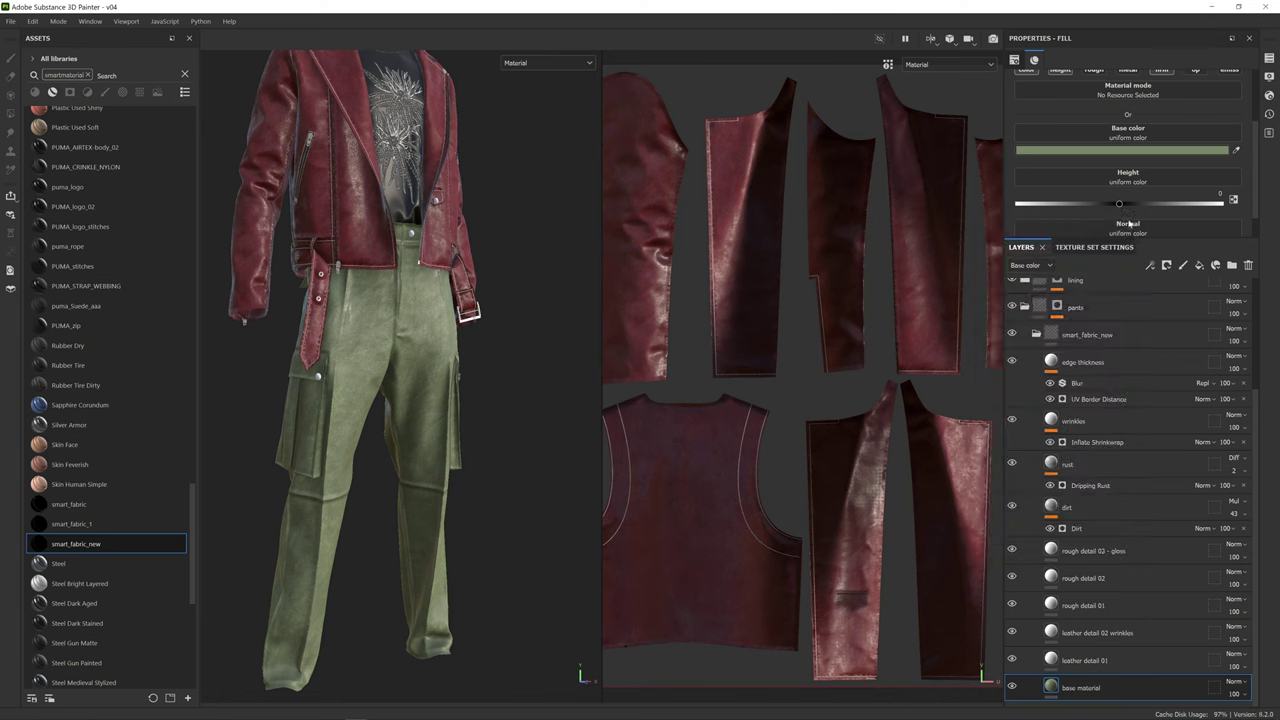
mouse_move(460, 381)
alt+mouse_down()
mouse_move(500, 377)
mouse_move(487, 383)
alt+mouse_up()
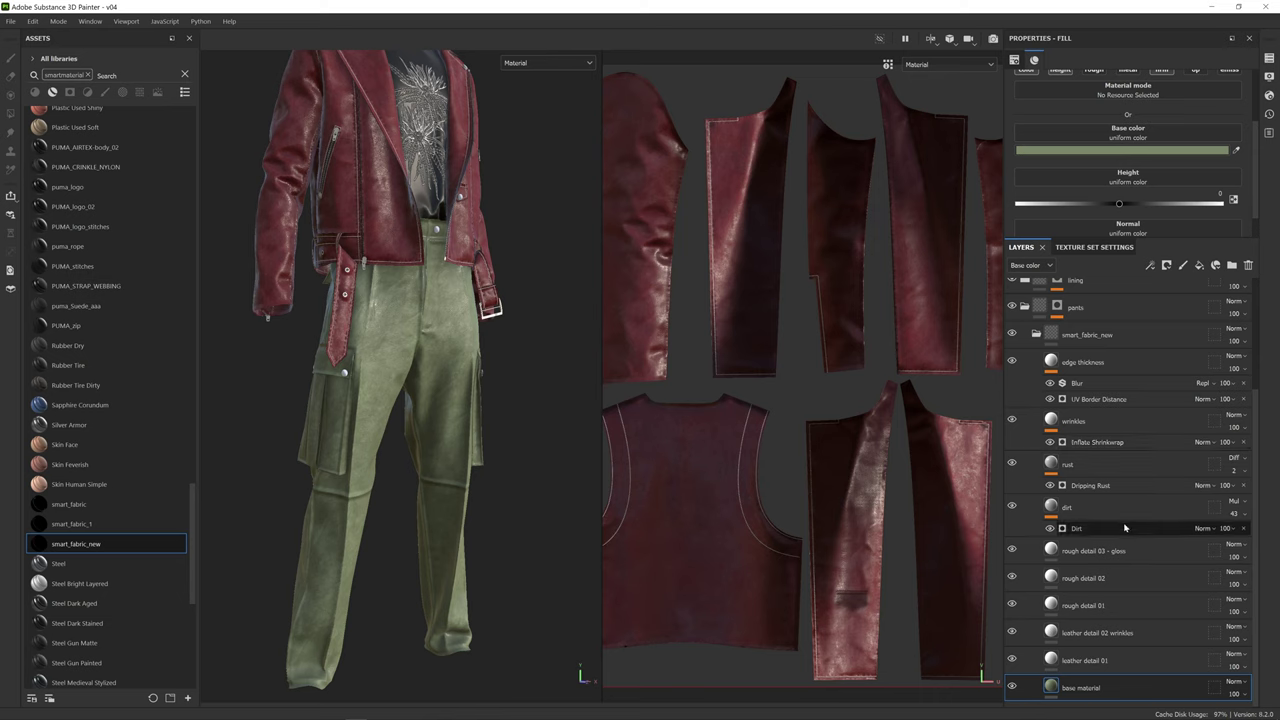
- Check the leather detail 02 wrinkles layer and select the leather detail 01 layer to show its normal map
click(1150, 634)
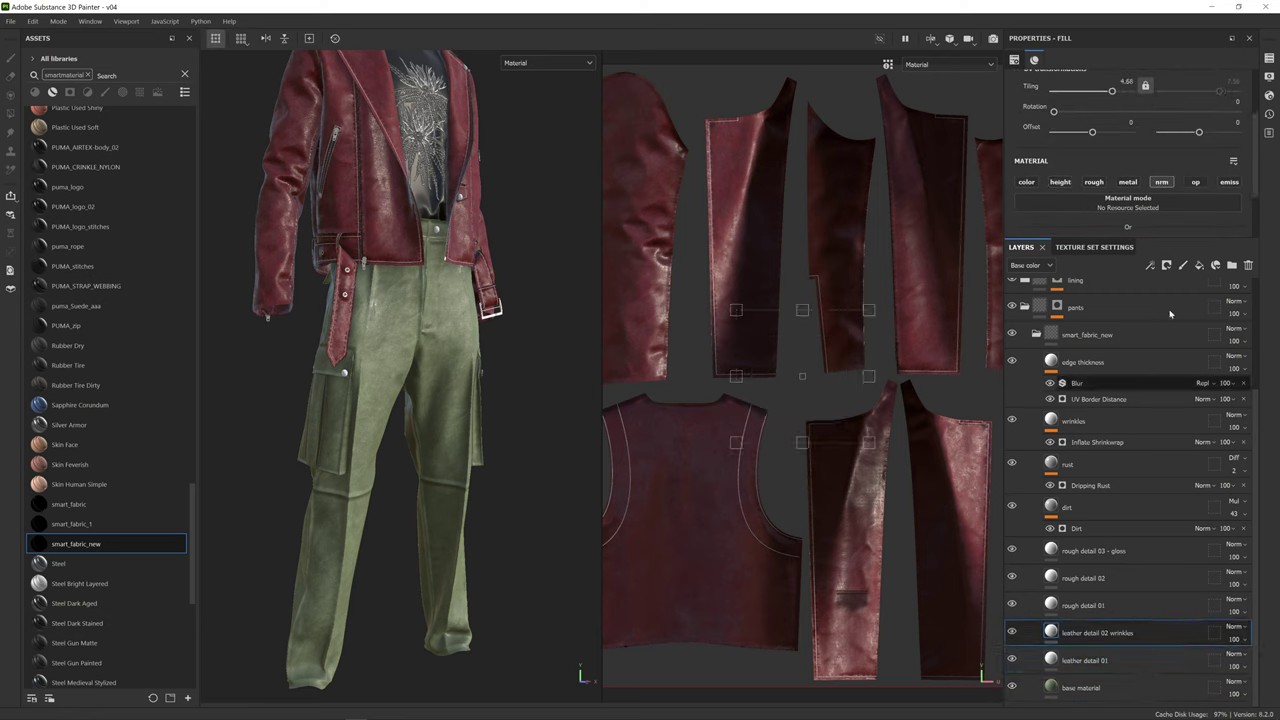
click(1190, 660)
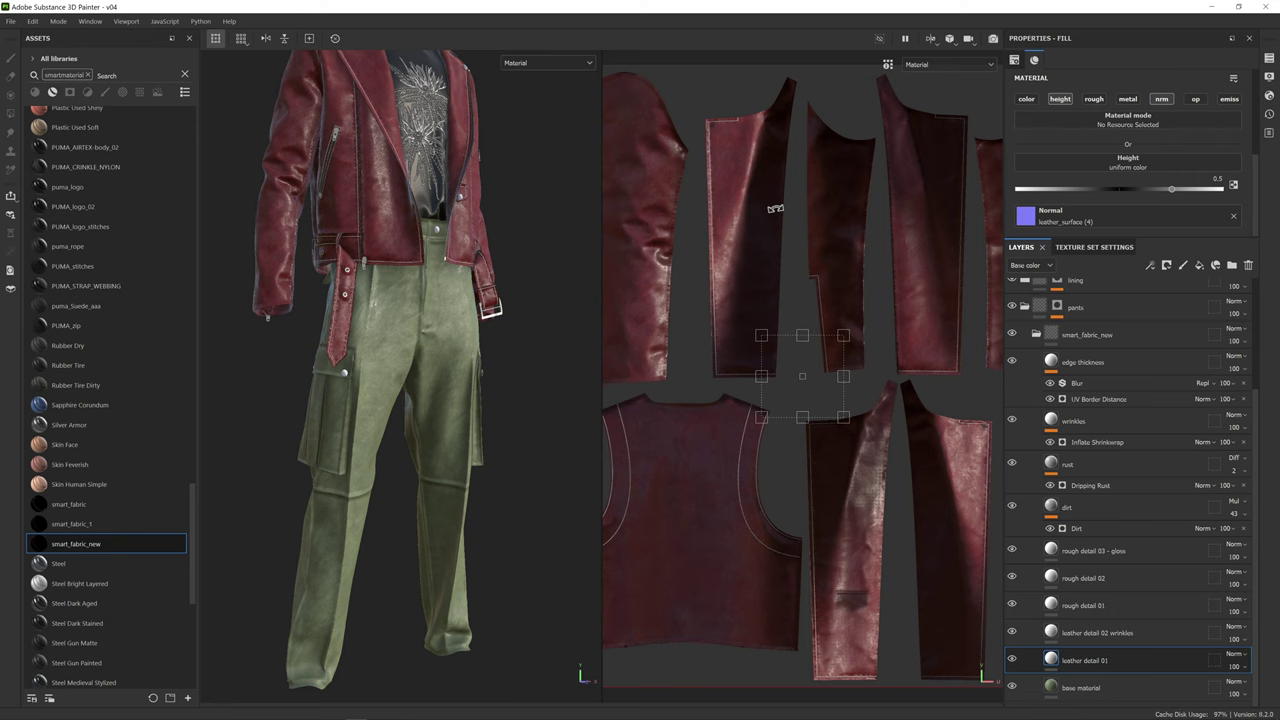
- Switch to CLO and examine the material and map settings of the trousers_main fabric
mouse_move(350, 717)
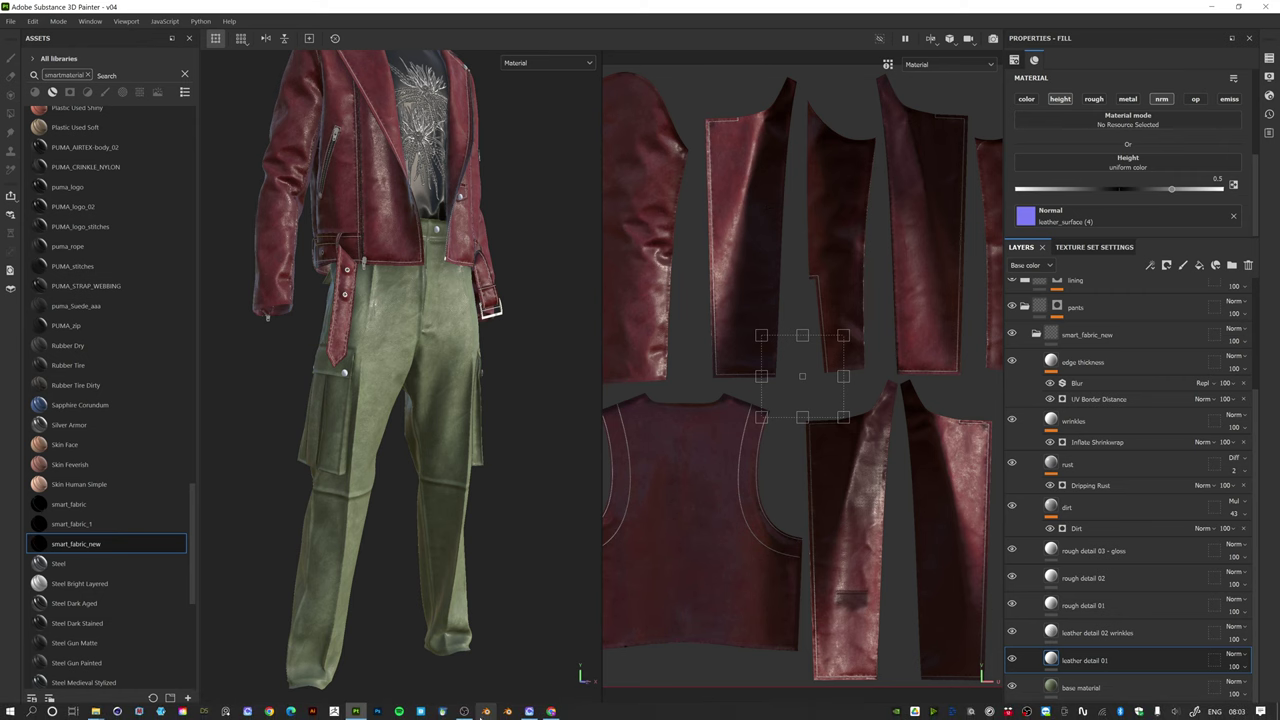
click(529, 711)
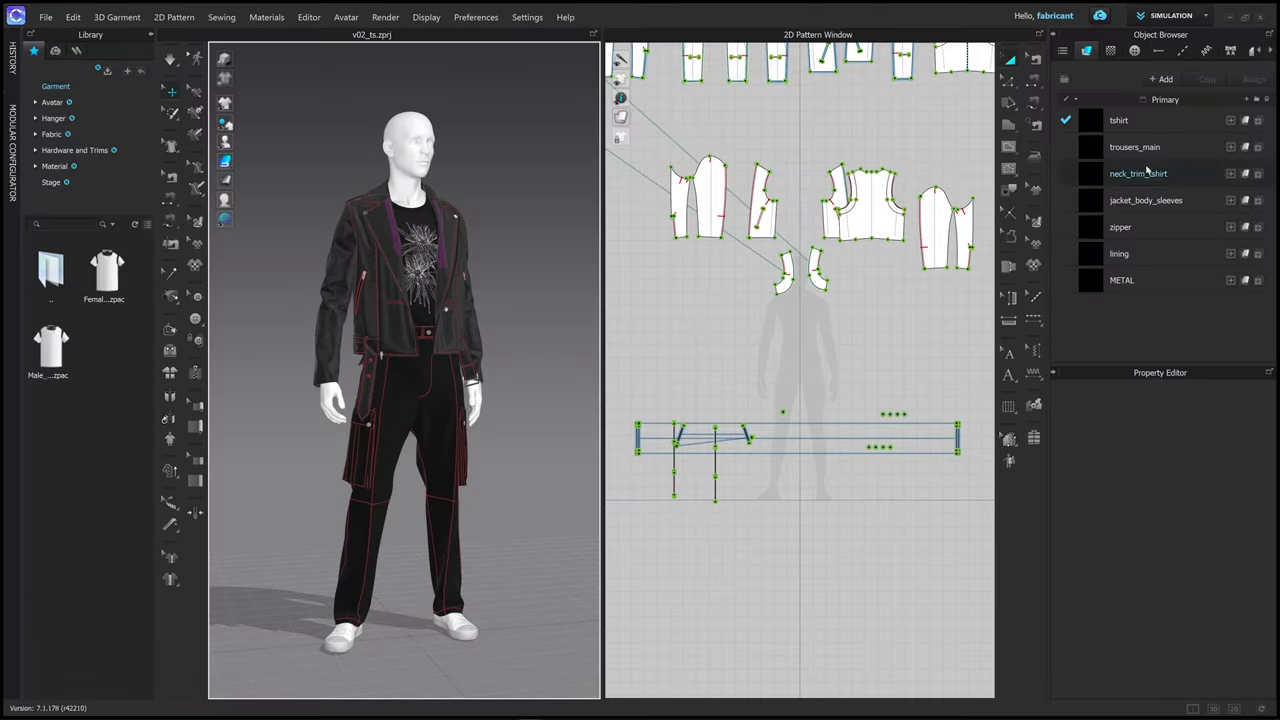
click(1148, 127)
click(1150, 147)
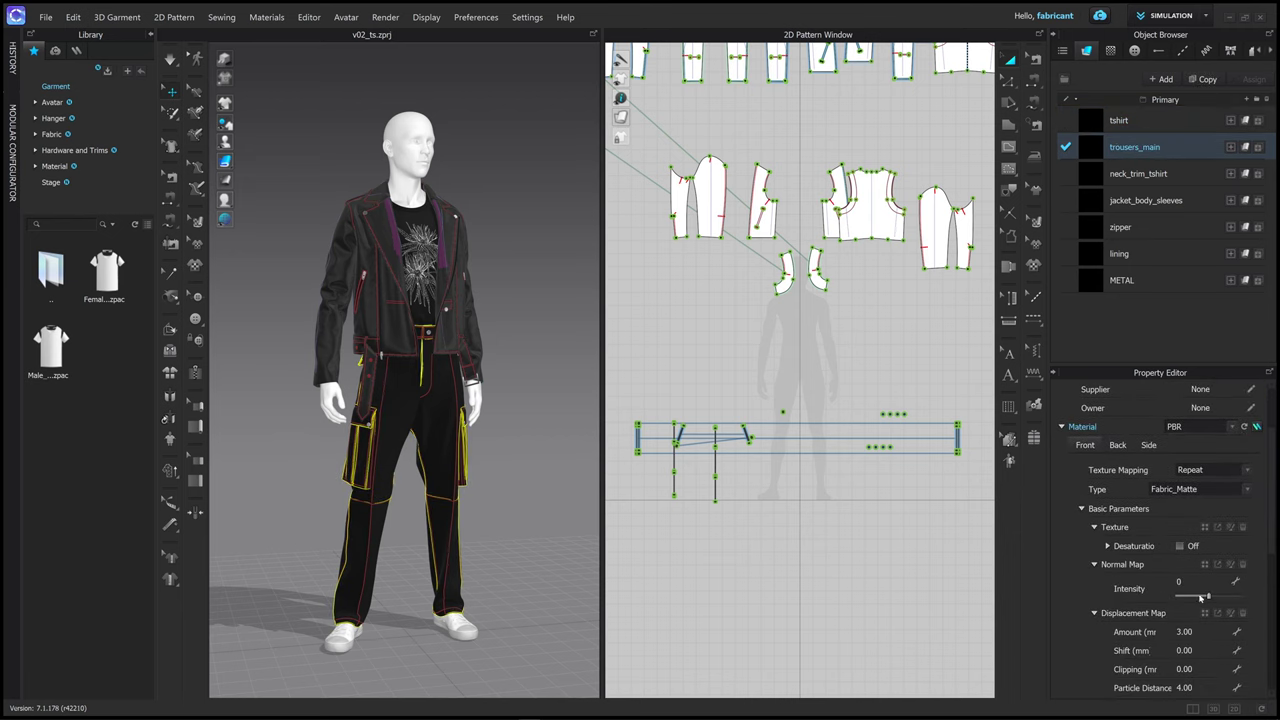
scroll(1100, 511, down, 2)
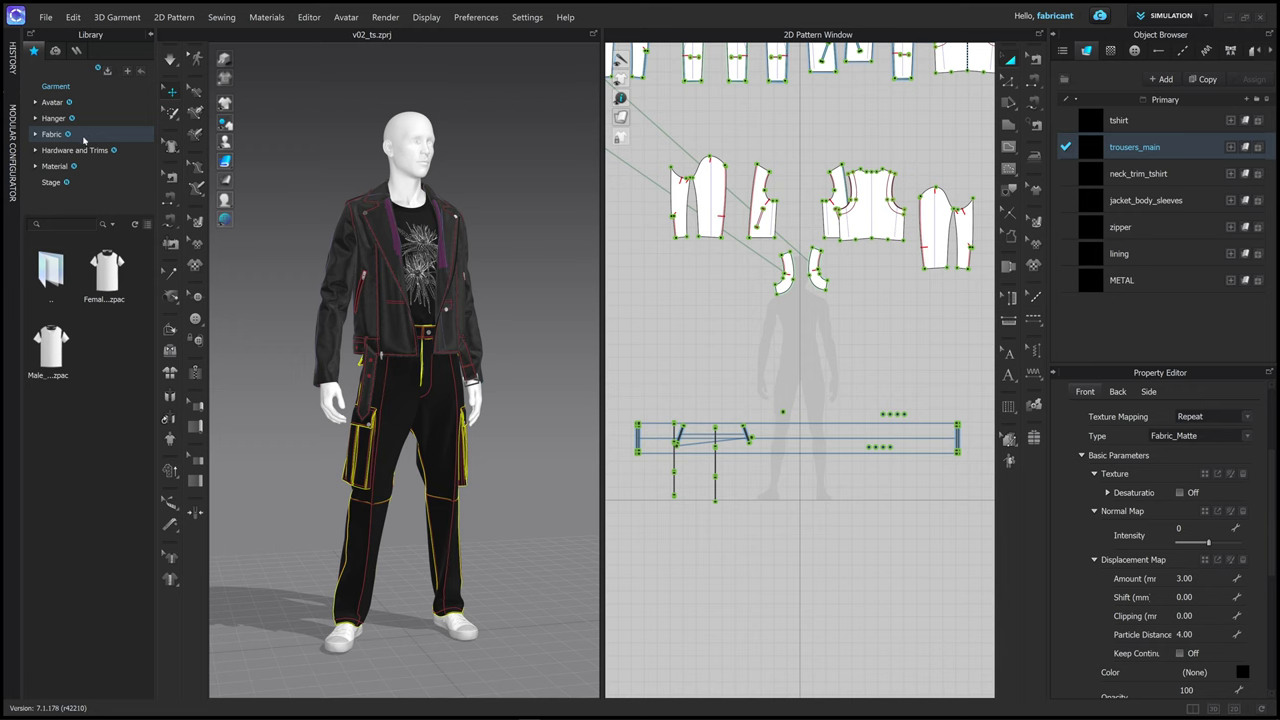
- List the Fabric library by name and add Cotton_Heavy_Twill.zfab to the project's fabrics
click(53, 134)
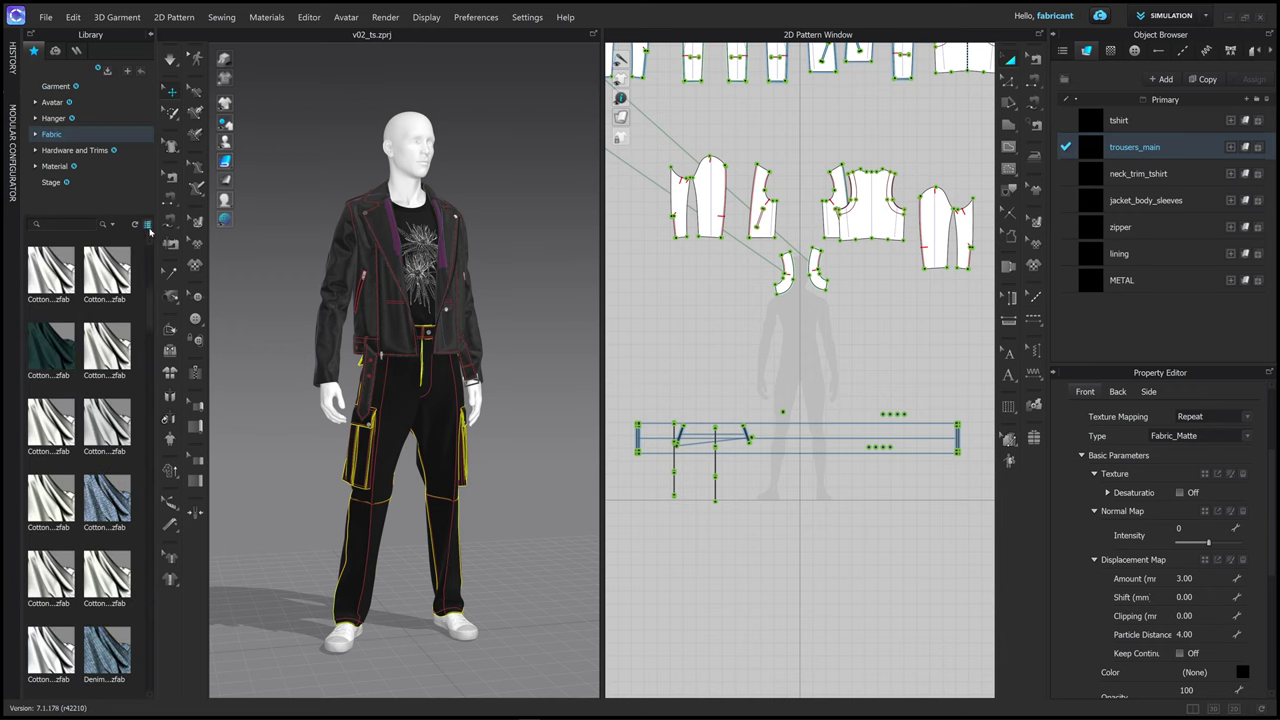
click(148, 225)
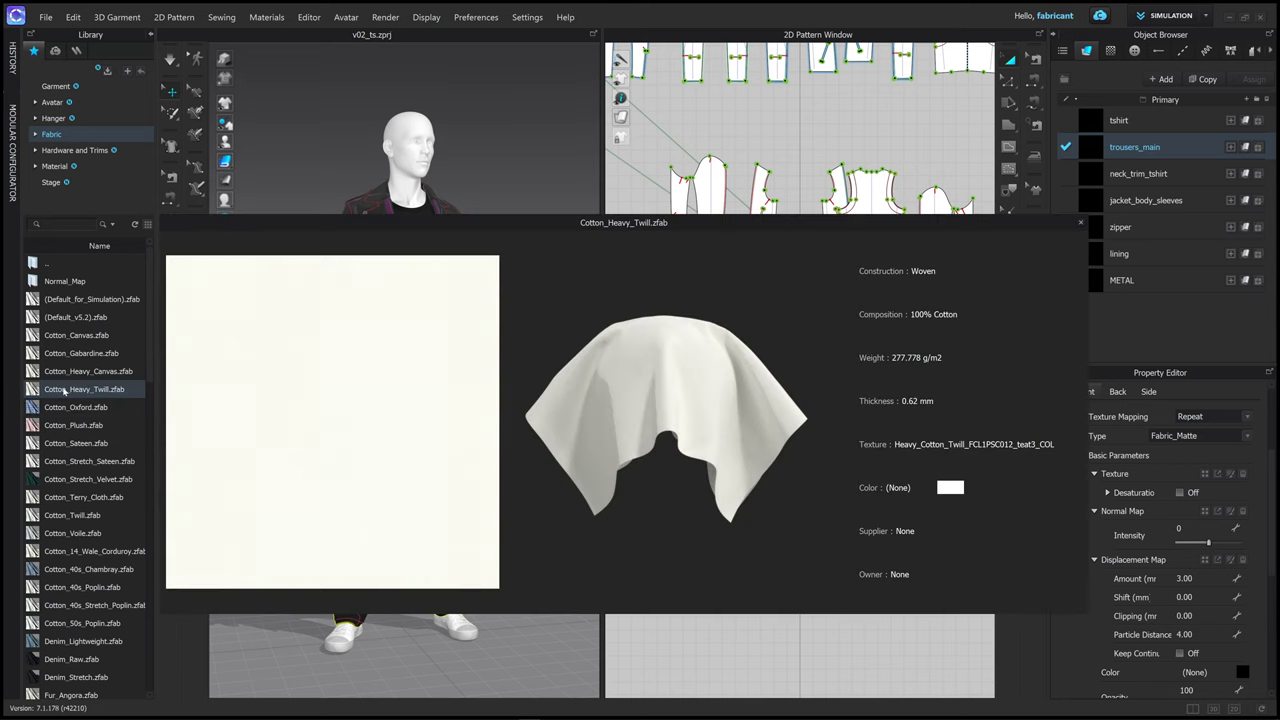
double_click(64, 392)
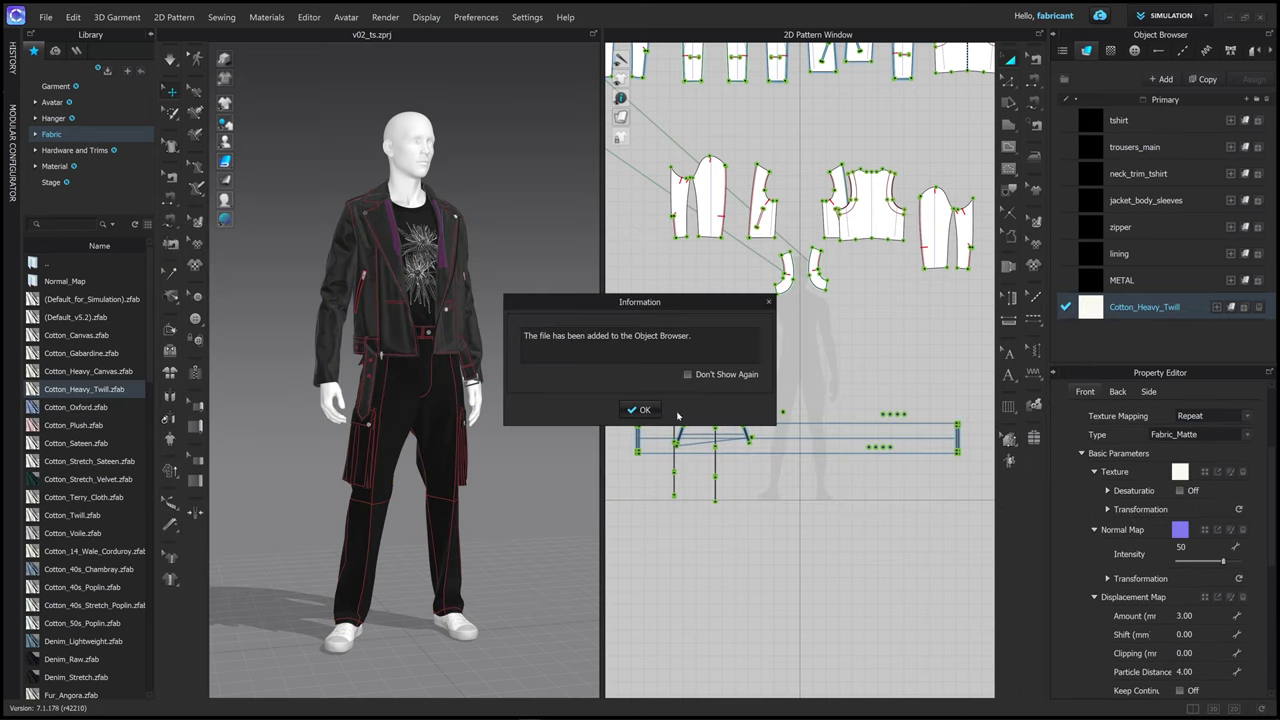
click(641, 410)
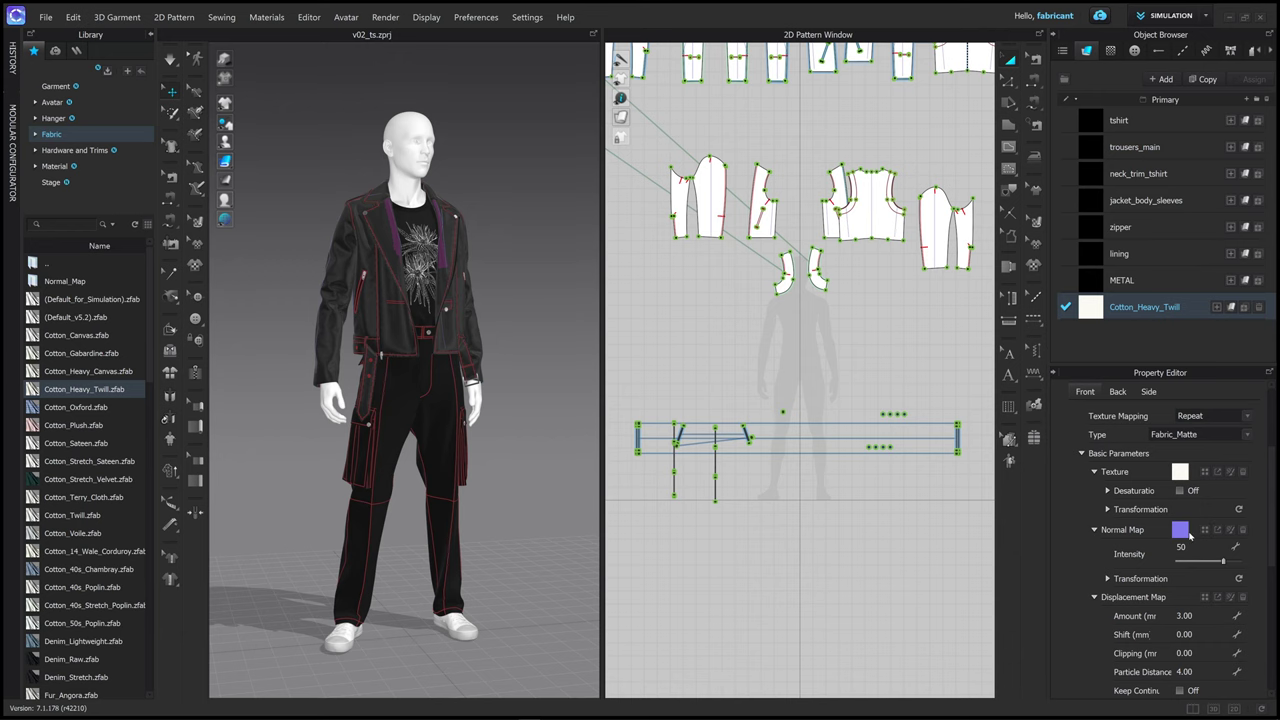
- Browse the files in CLO's Normal_Map folder from the Cotton_Heavy_Twill fabric's normal map file chooser
click(1205, 531)
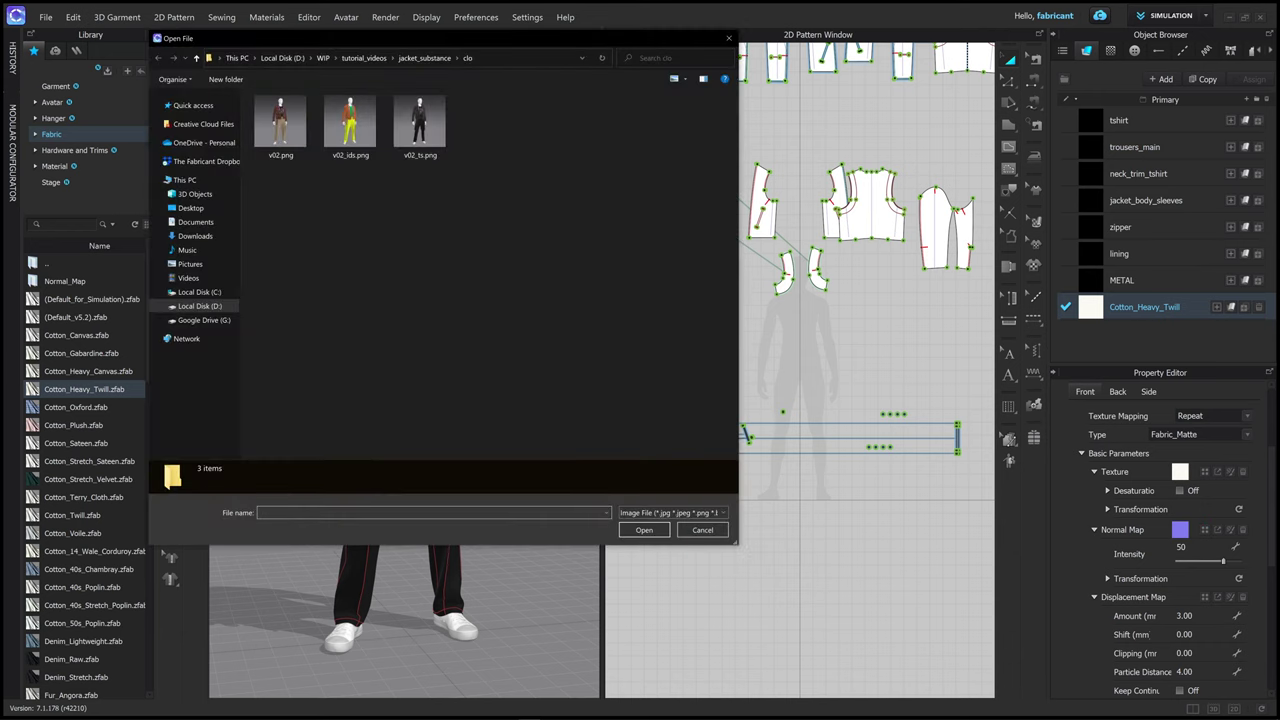
click(728, 38)
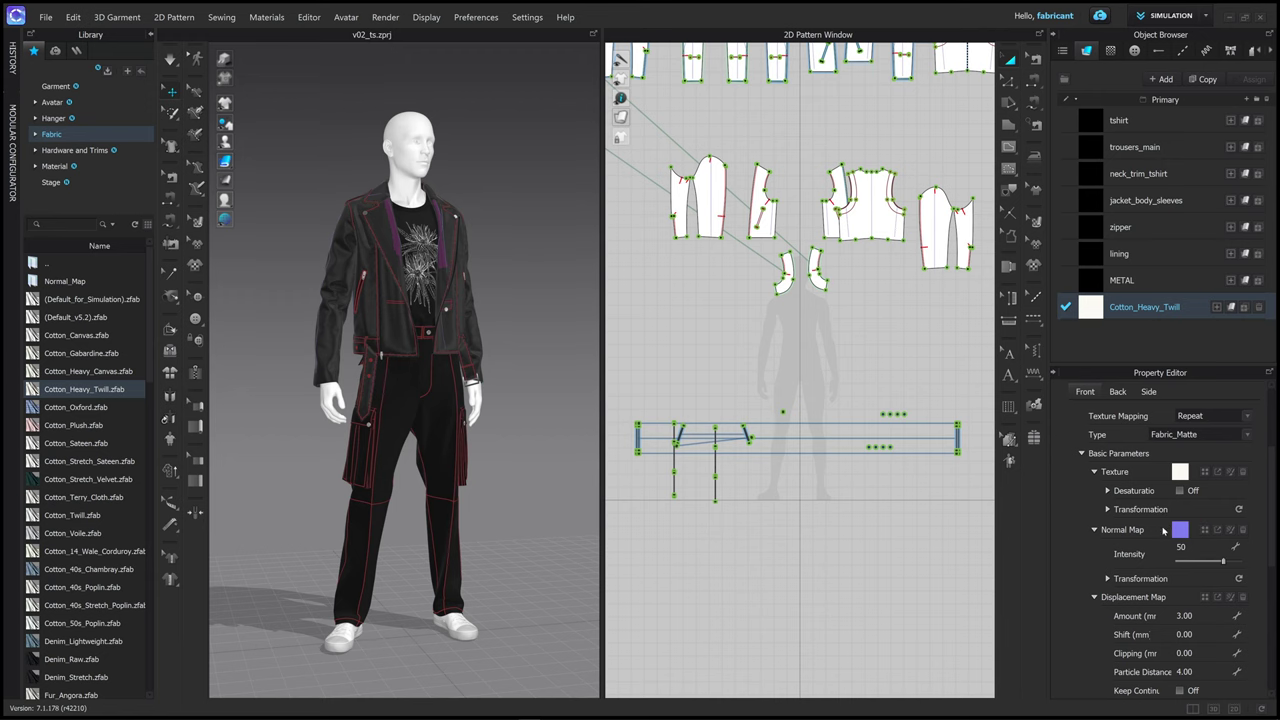
click(1206, 530)
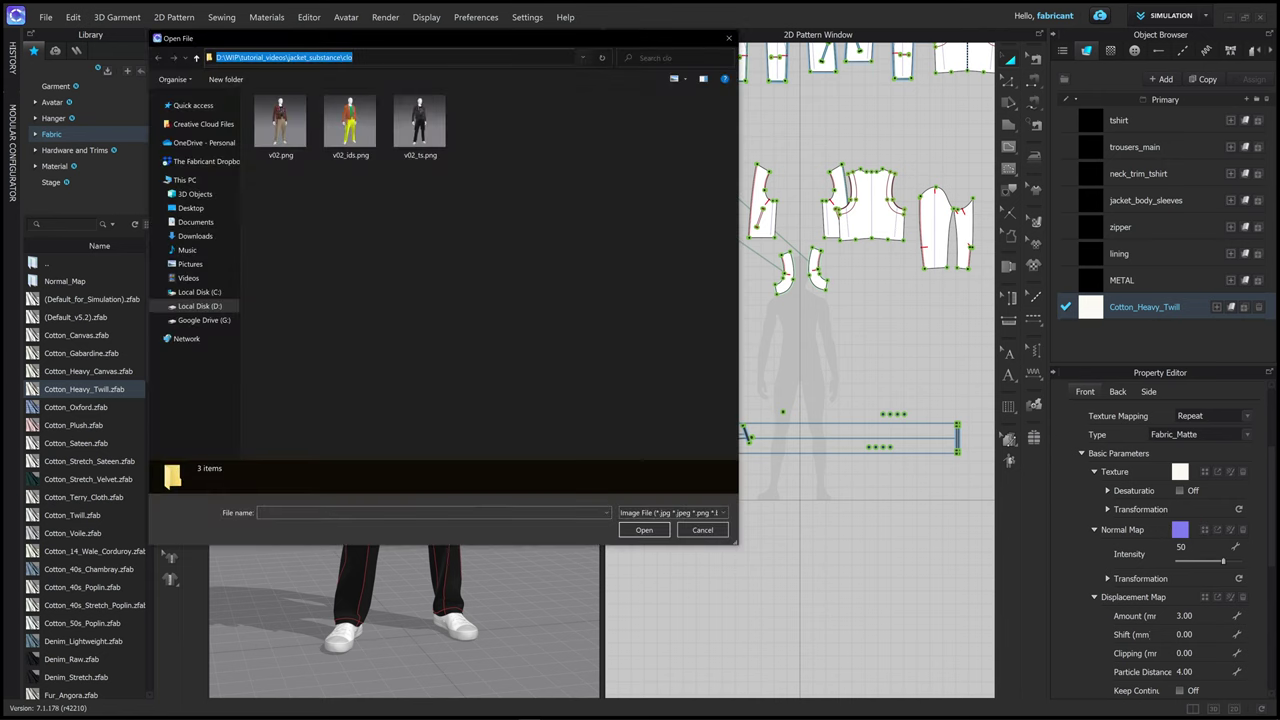
key(Return)
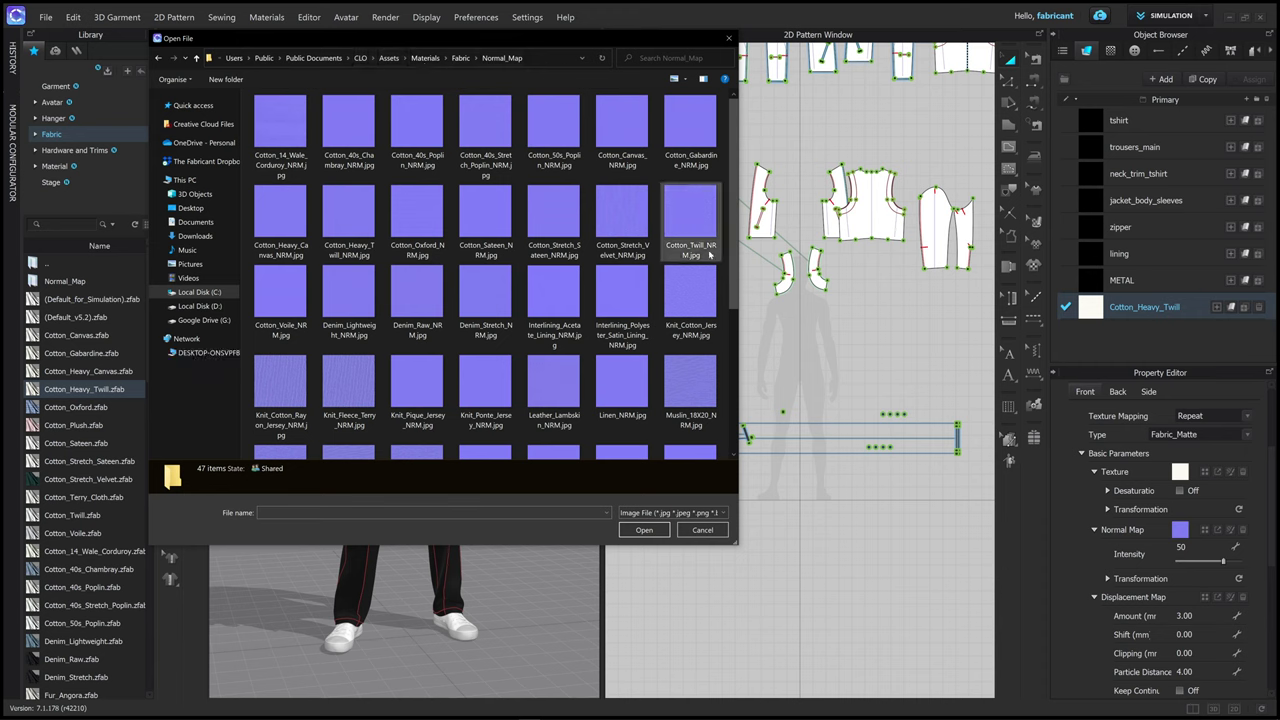
scroll(709, 255, down, 3)
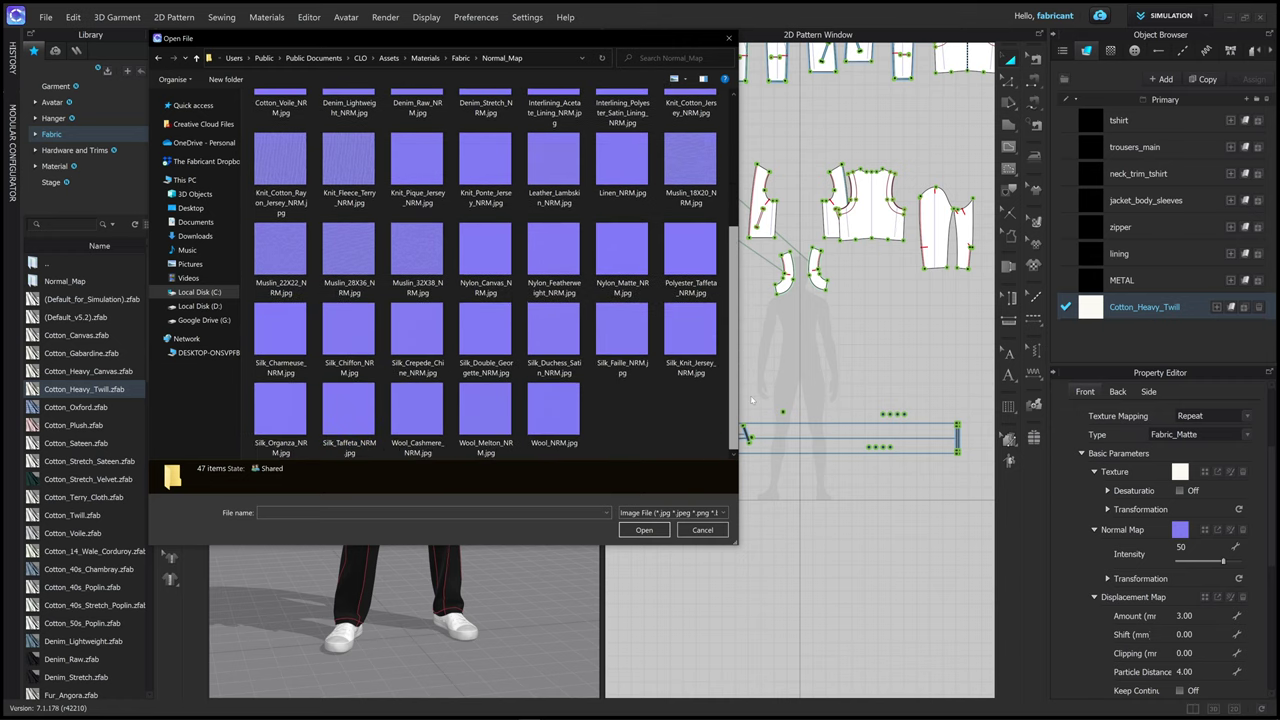
scroll(720, 330, up, 3)
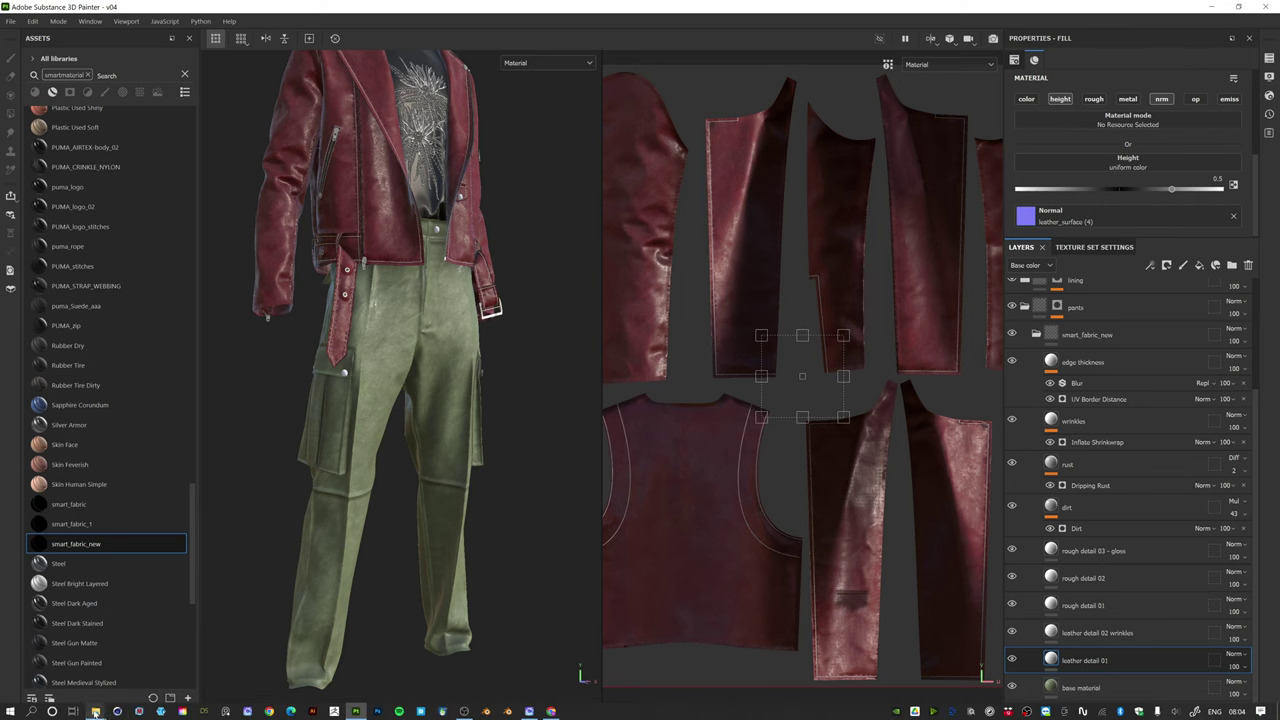
- Bring Cotton_Heavy_Canvas_NRM.jpg from the Normal_Map folder in File Explorer into Substance 3D Painter's asset library for import
mouse_move(95, 711)
click(204, 638)
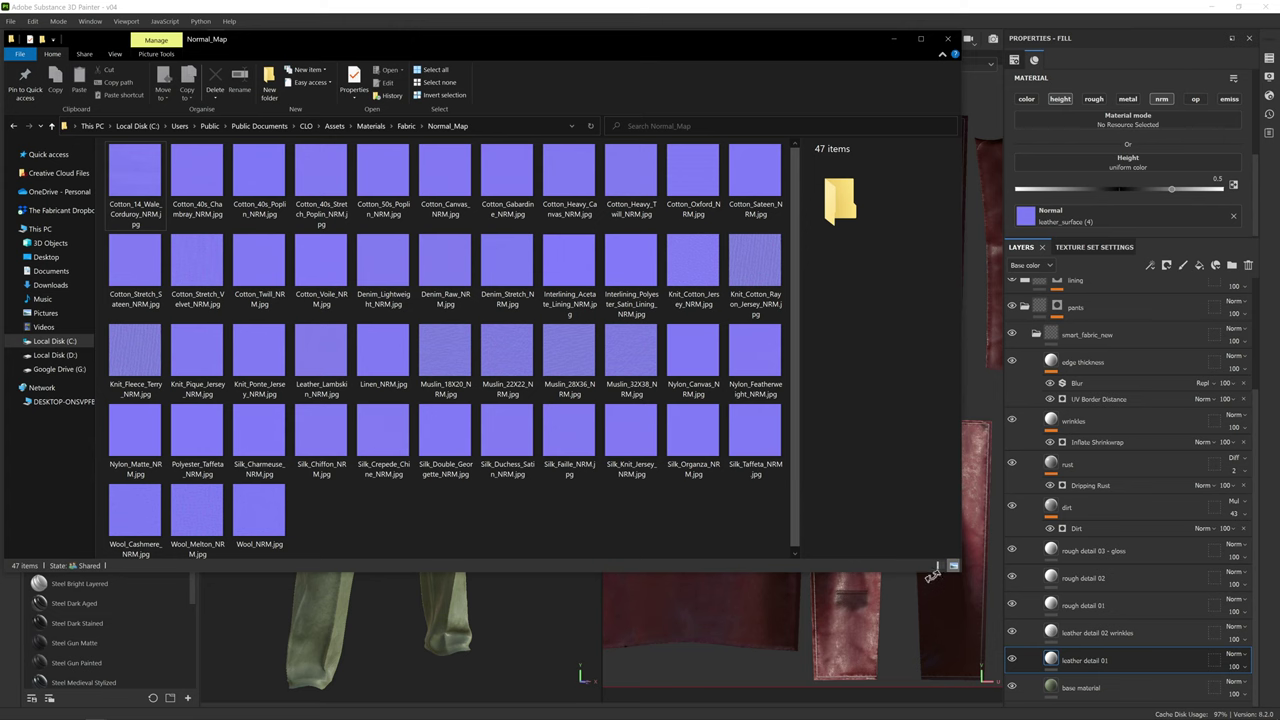
click(578, 198)
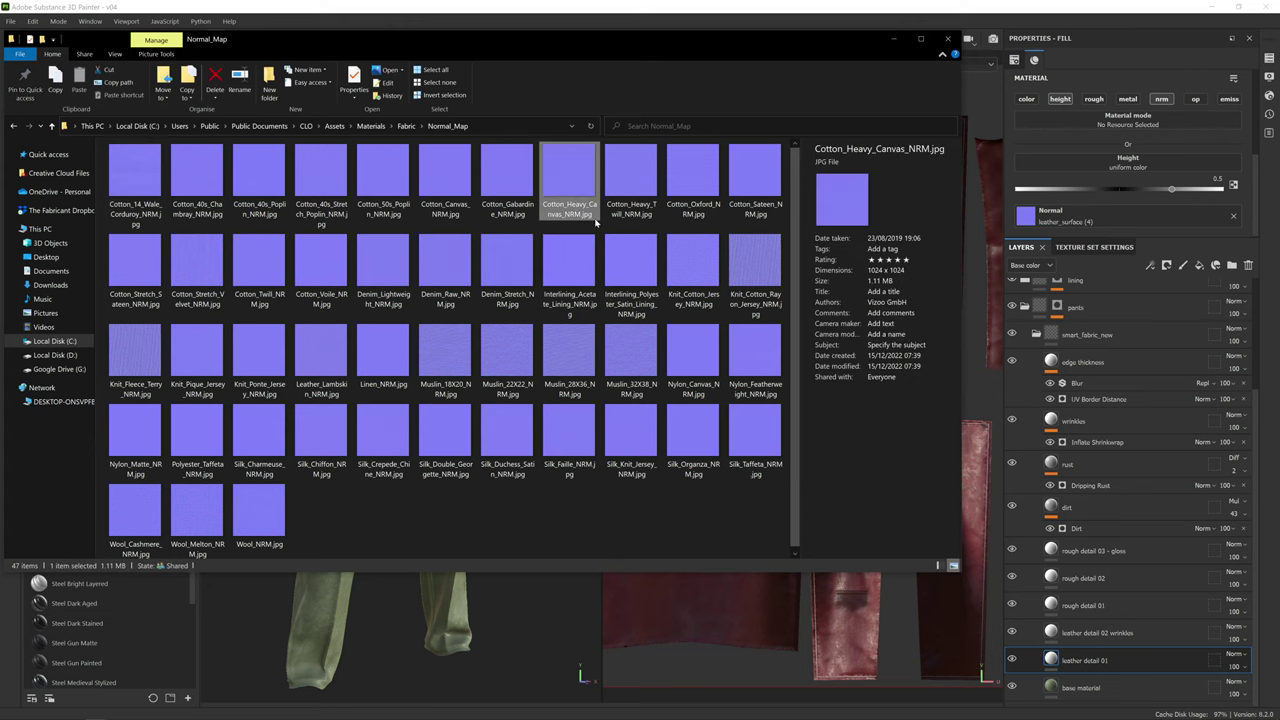
drag(550, 52, 845, 63)
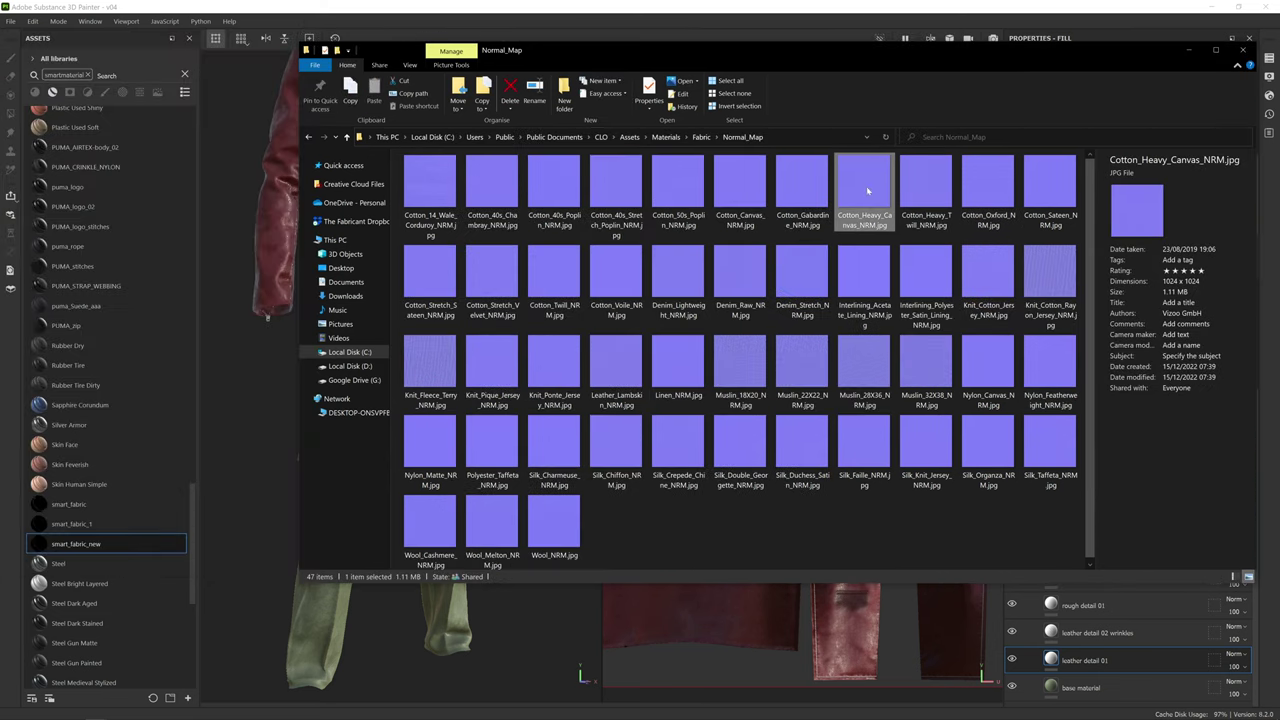
drag(867, 190, 124, 443)
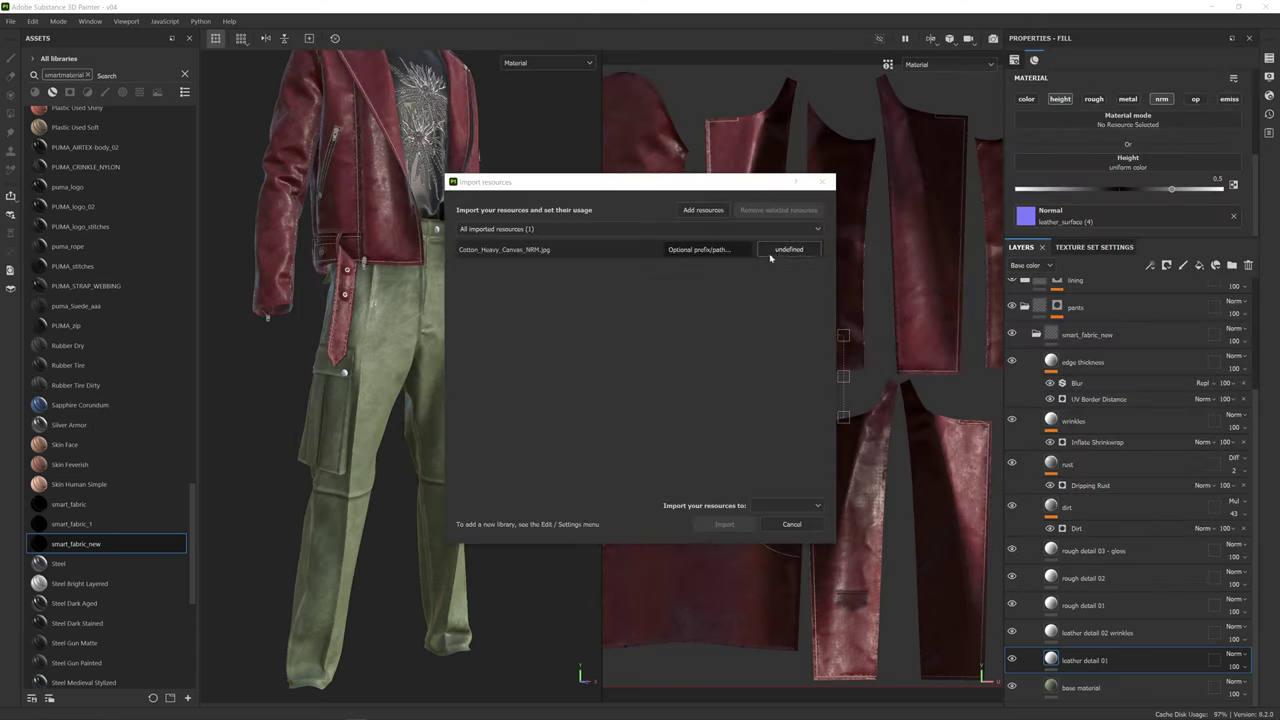
- Import Cotton_Heavy_Canvas_NRM.jpg as a texture into the library 'your_assets'
click(789, 249)
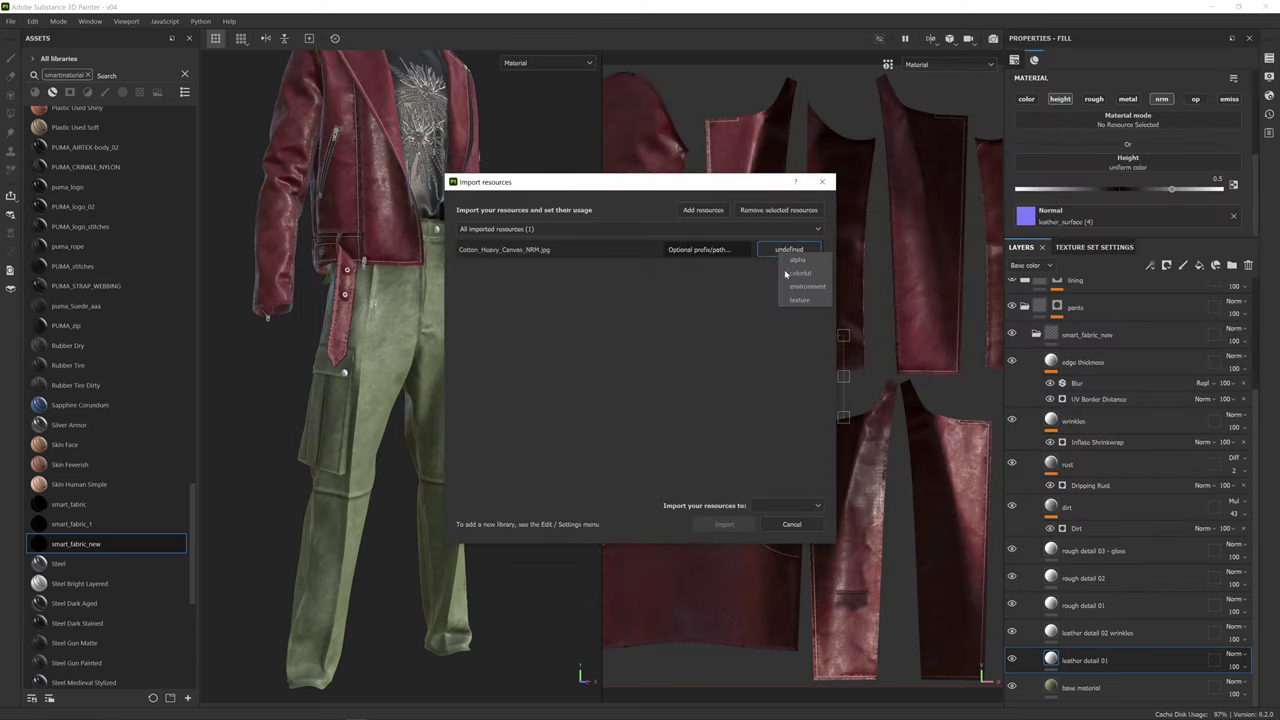
click(800, 300)
click(768, 507)
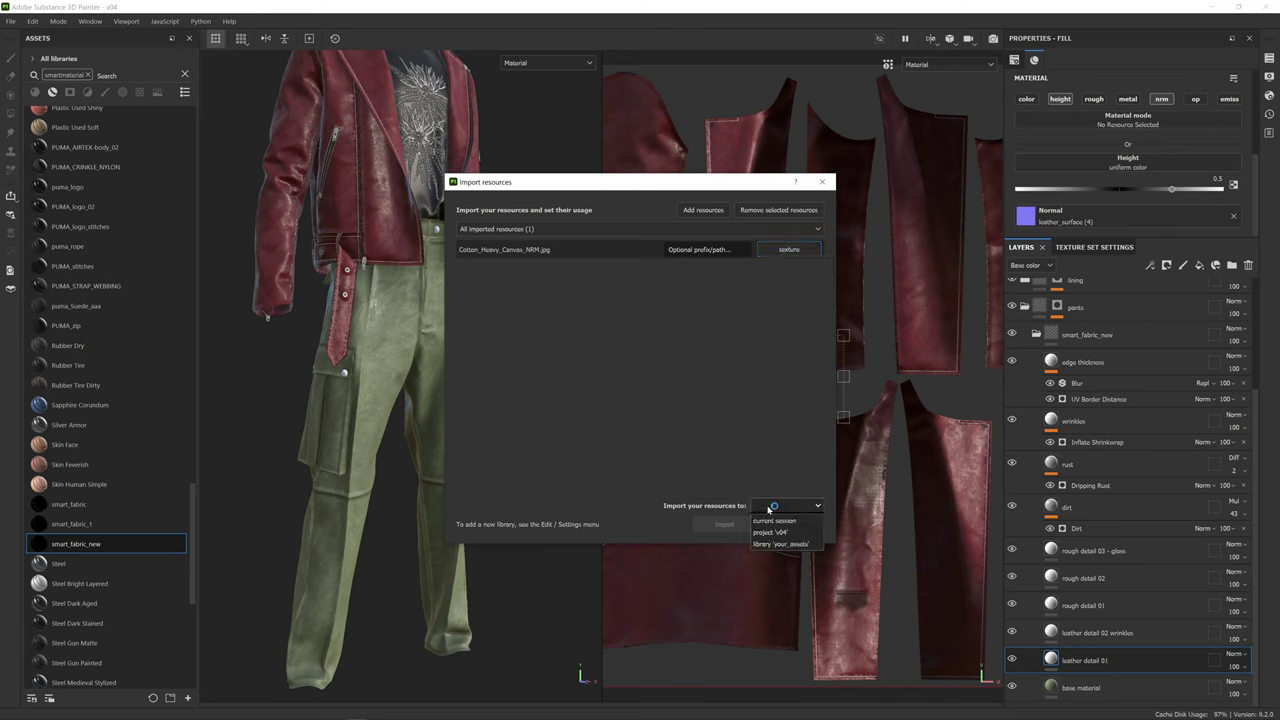
click(805, 545)
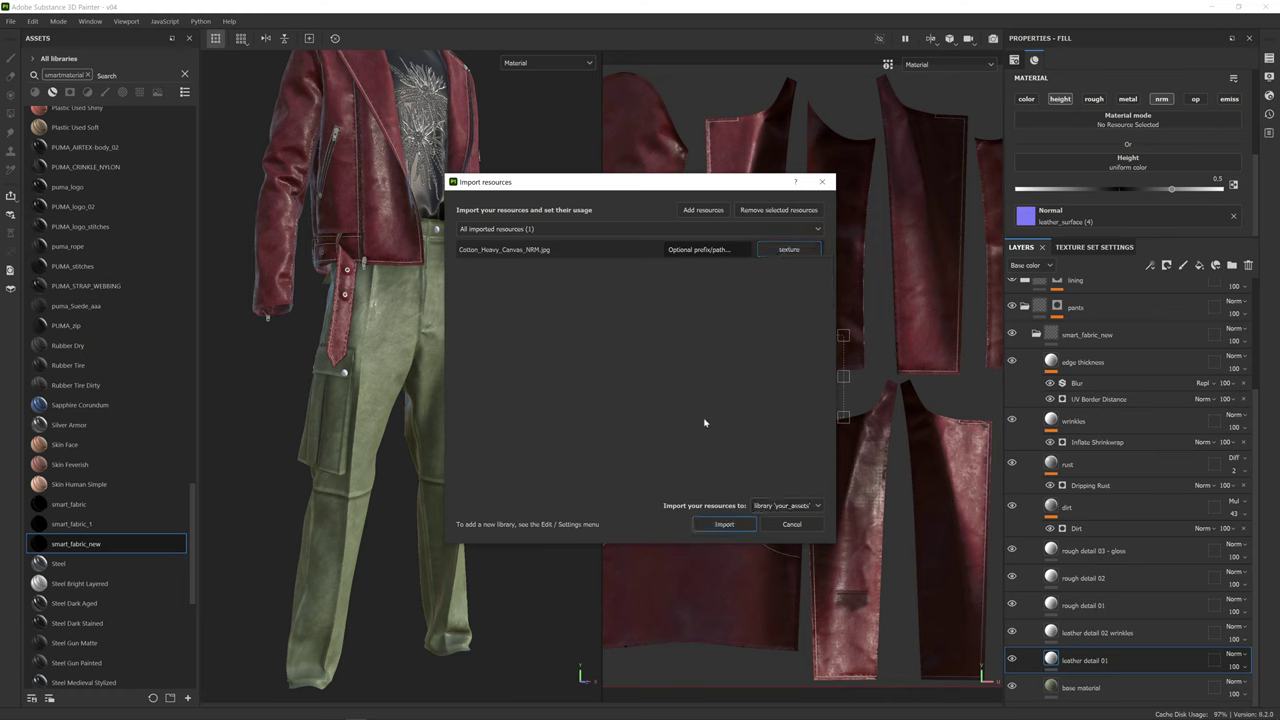
click(722, 524)
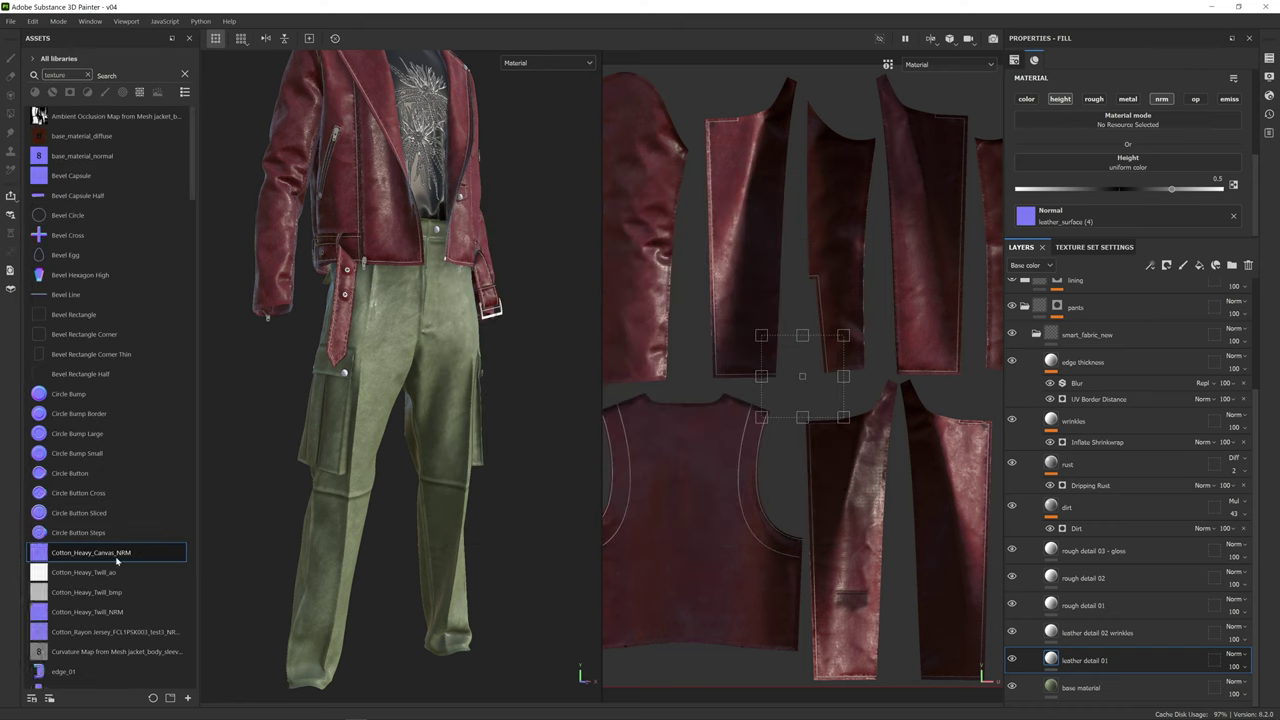
- Replace the leather detail 01 layer's normal map with Cotton_Heavy_Canvas_NRM and inspect the pants fabric up close under rotated lighting
click(1235, 218)
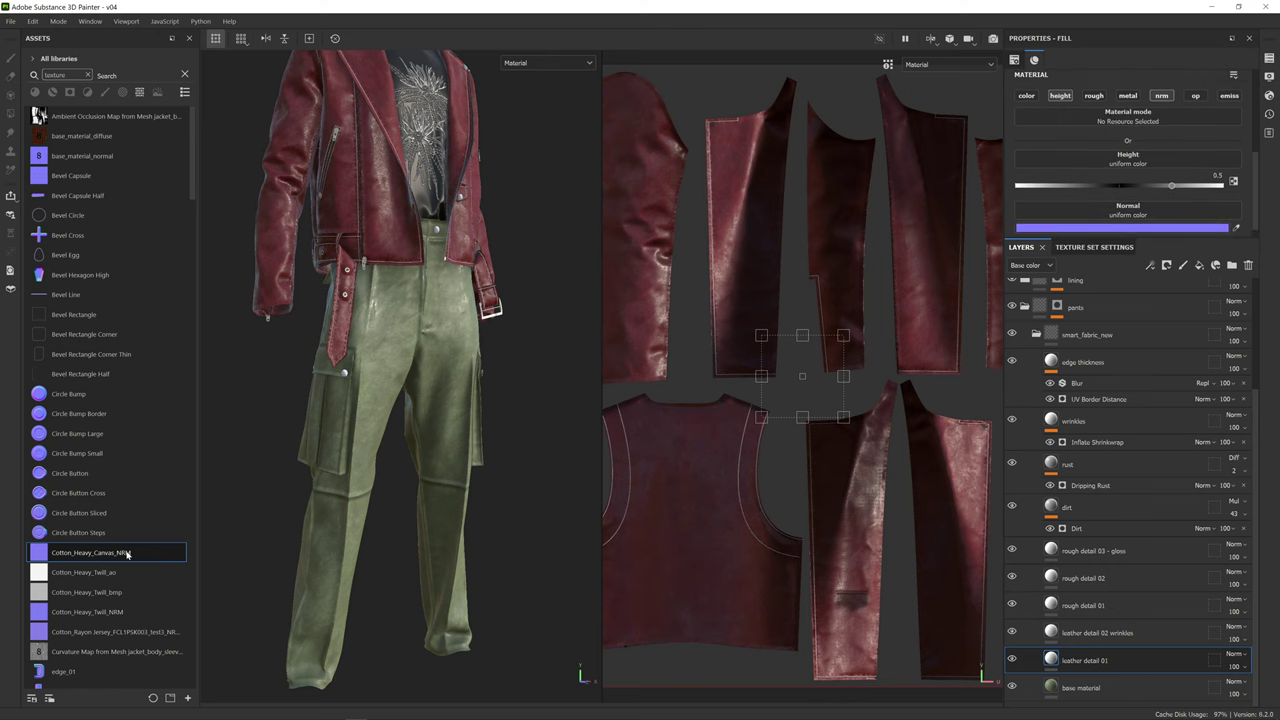
drag(127, 554, 1124, 212)
scroll(382, 332, up, 6)
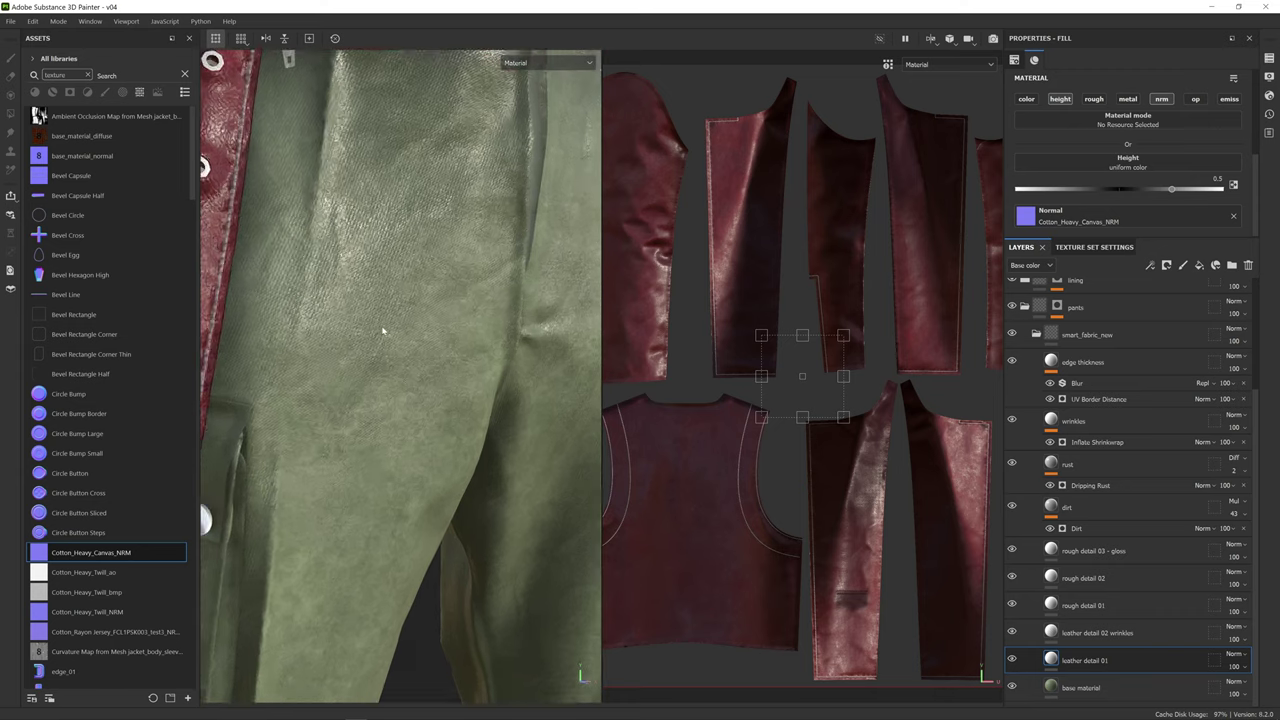
scroll(424, 278, down, 3)
alt+drag(416, 305, 370, 309)
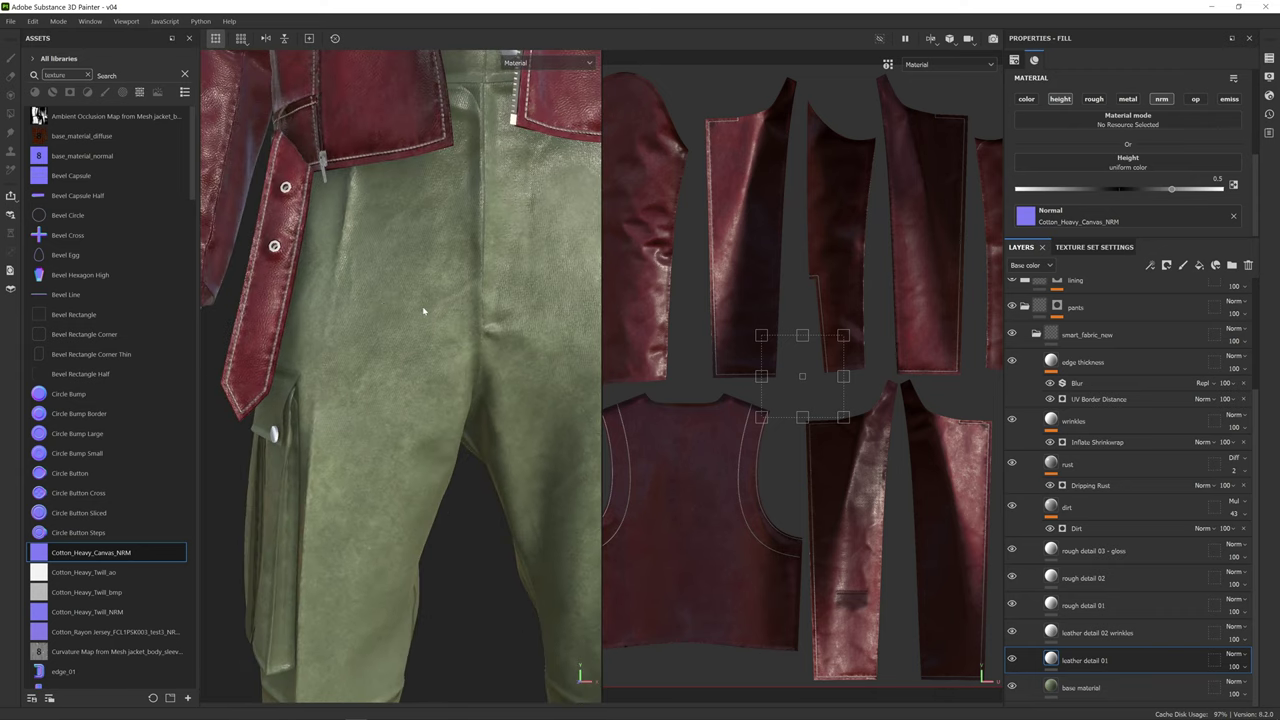
shift+right_drag(424, 310, 396, 308)
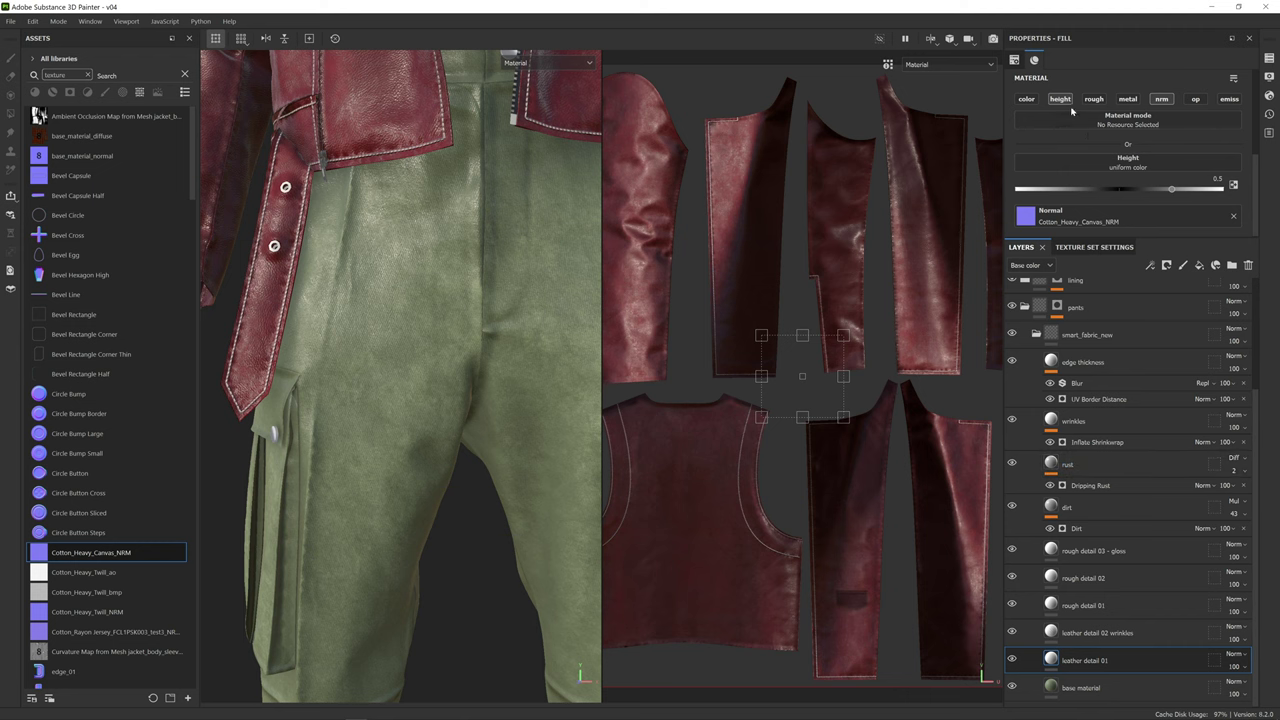
- Set the UV tiling of the pants' leather detail 01 fill layer to 4.5 and check the fabric on the pants
click(1163, 669)
scroll(1124, 150, up, 3)
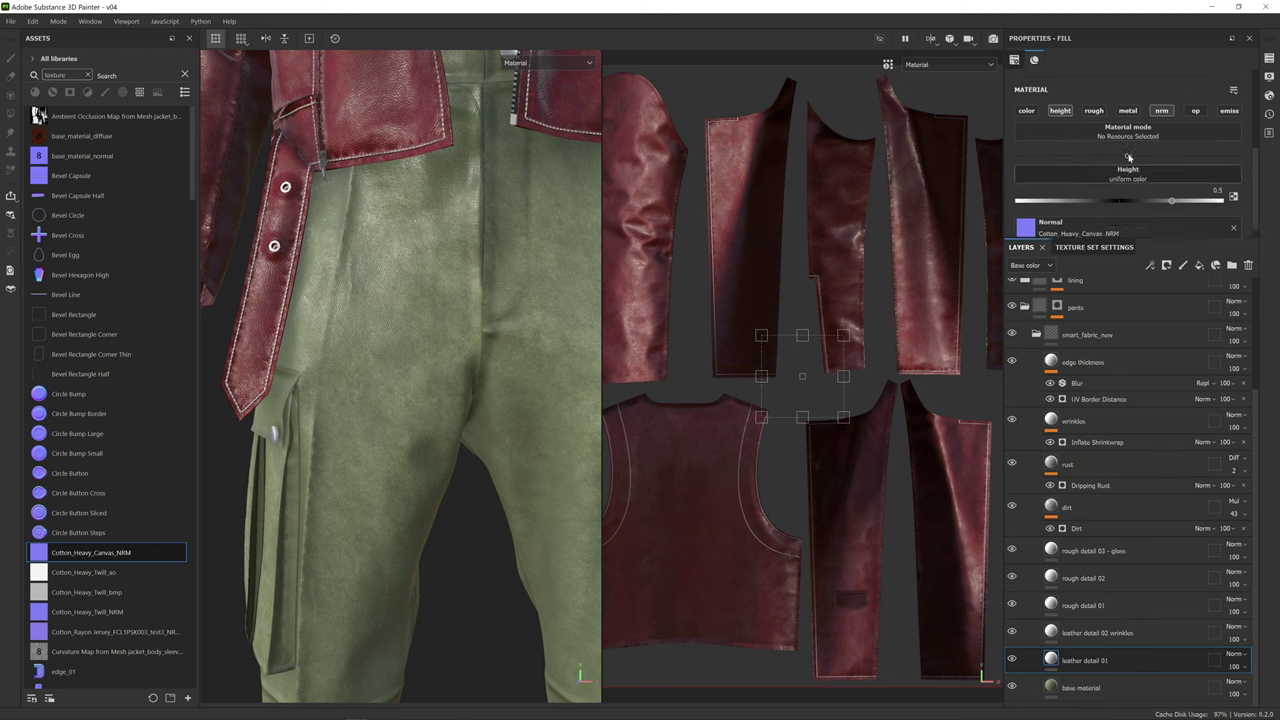
drag(1116, 159, 1112, 160)
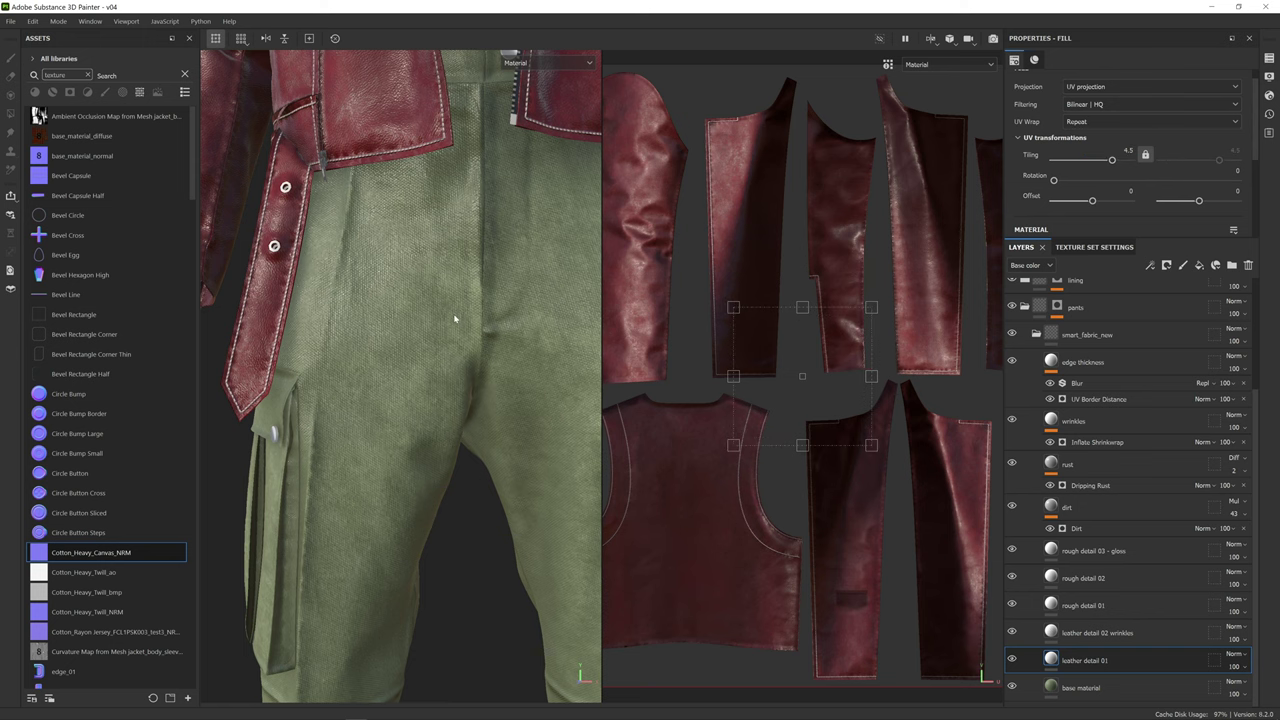
scroll(454, 318, down, 4)
alt+drag(449, 321, 422, 410)
scroll(499, 327, up, 3)
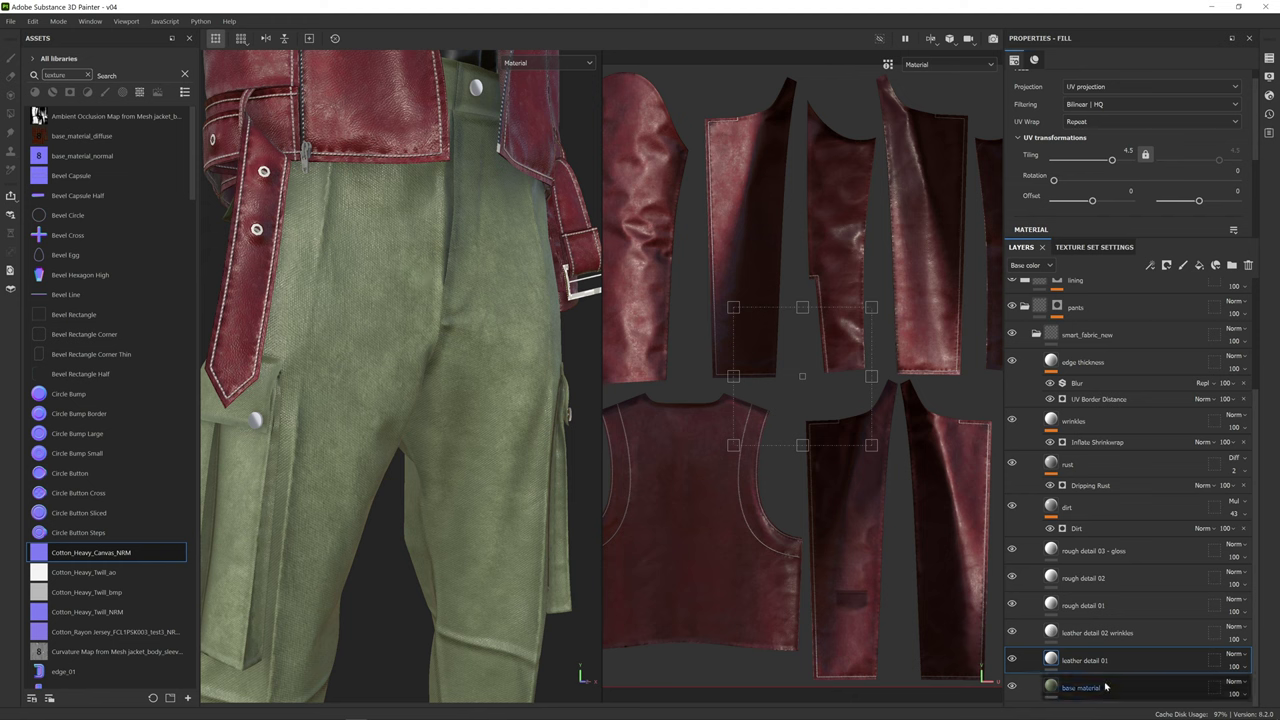
- Rename the leather detail 01 layer in the pants material to canvas detail 01
double_click(1076, 661)
double_click(1076, 662)
drag(1090, 660, 1062, 660)
text(canvas)
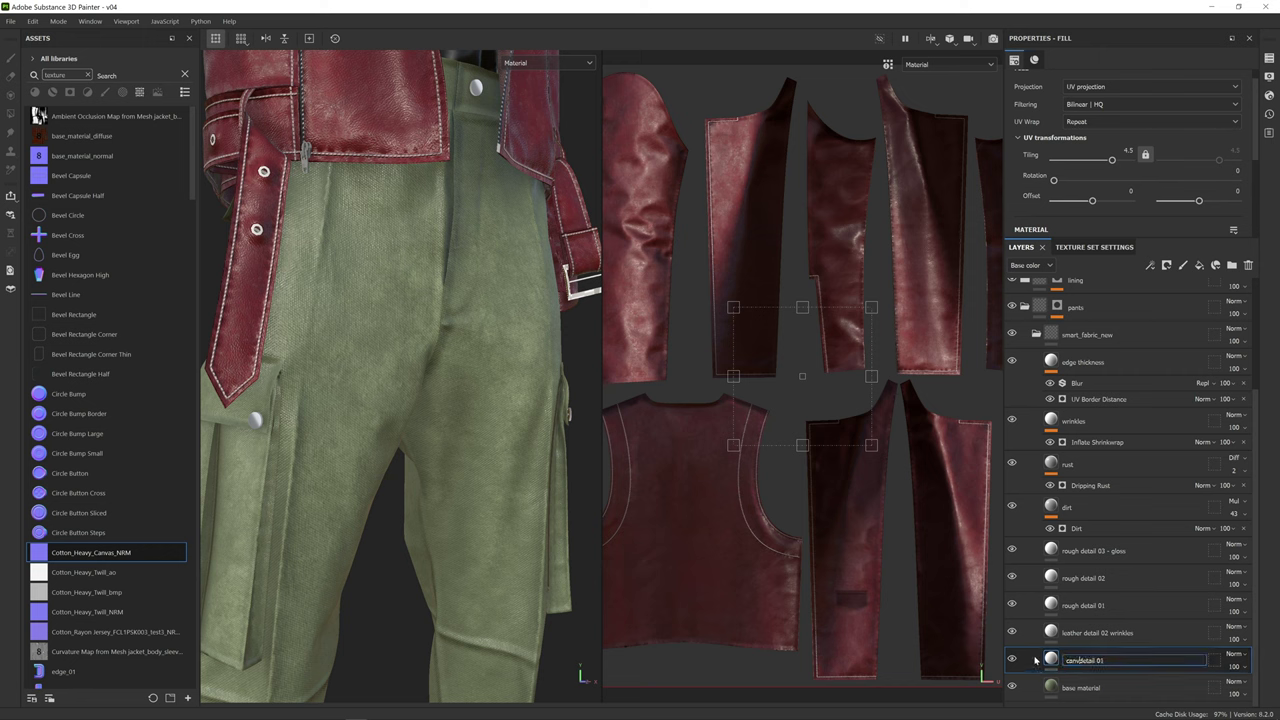
click(1160, 639)
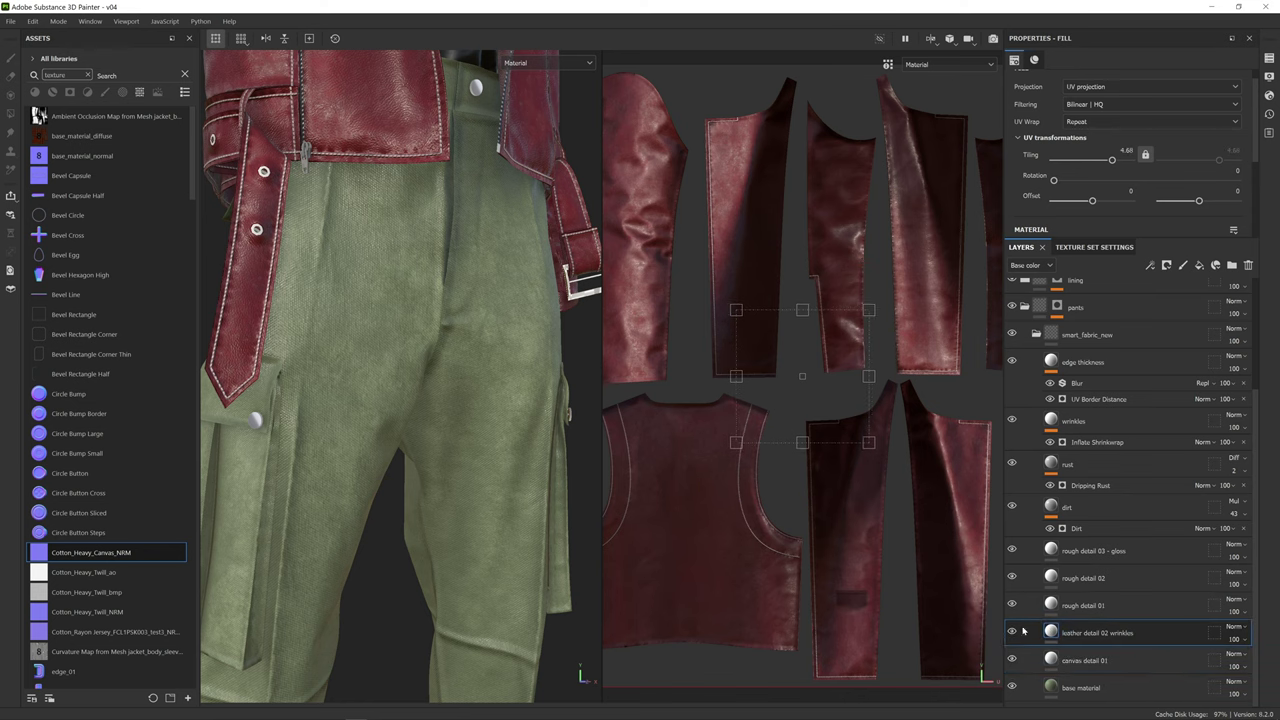
- Switch the layer stack to the Normal channel and lower the leather detail 02 wrinkles layer's opacity to 31
scroll(482, 387, down, 3)
scroll(482, 387, down, 3)
alt+drag(512, 397, 478, 388)
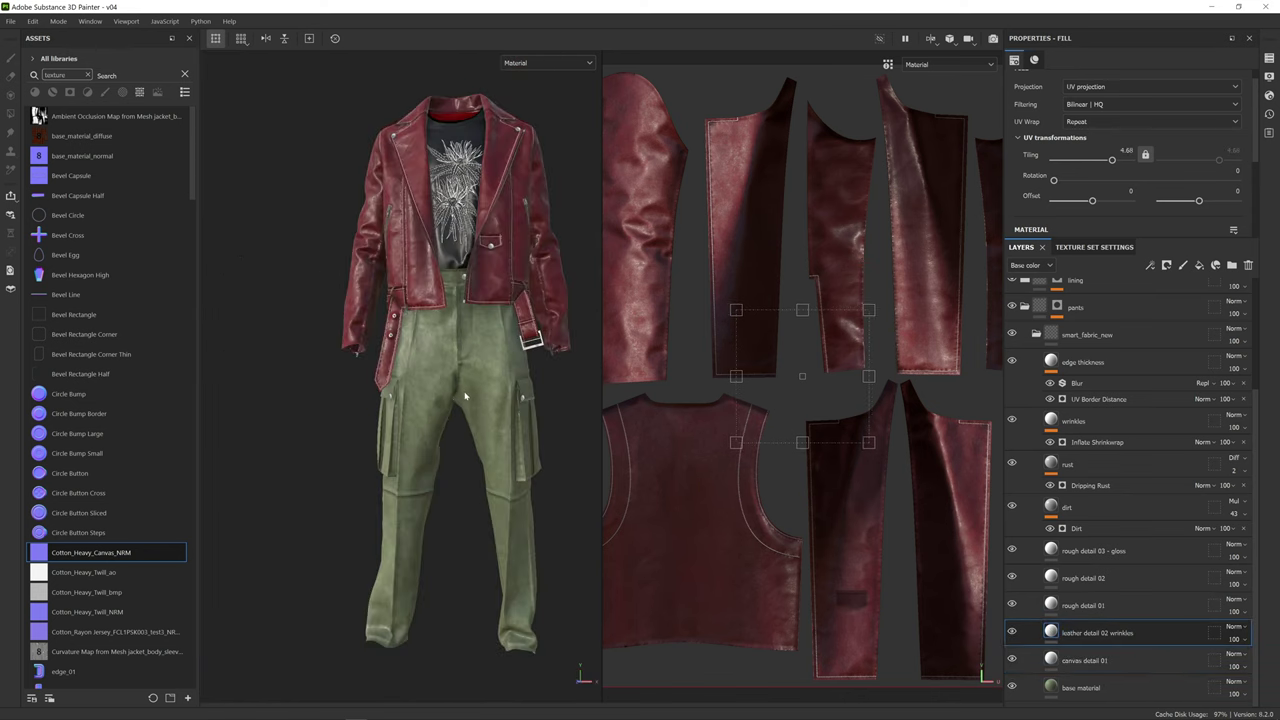
alt+middle_drag(478, 388, 456, 356)
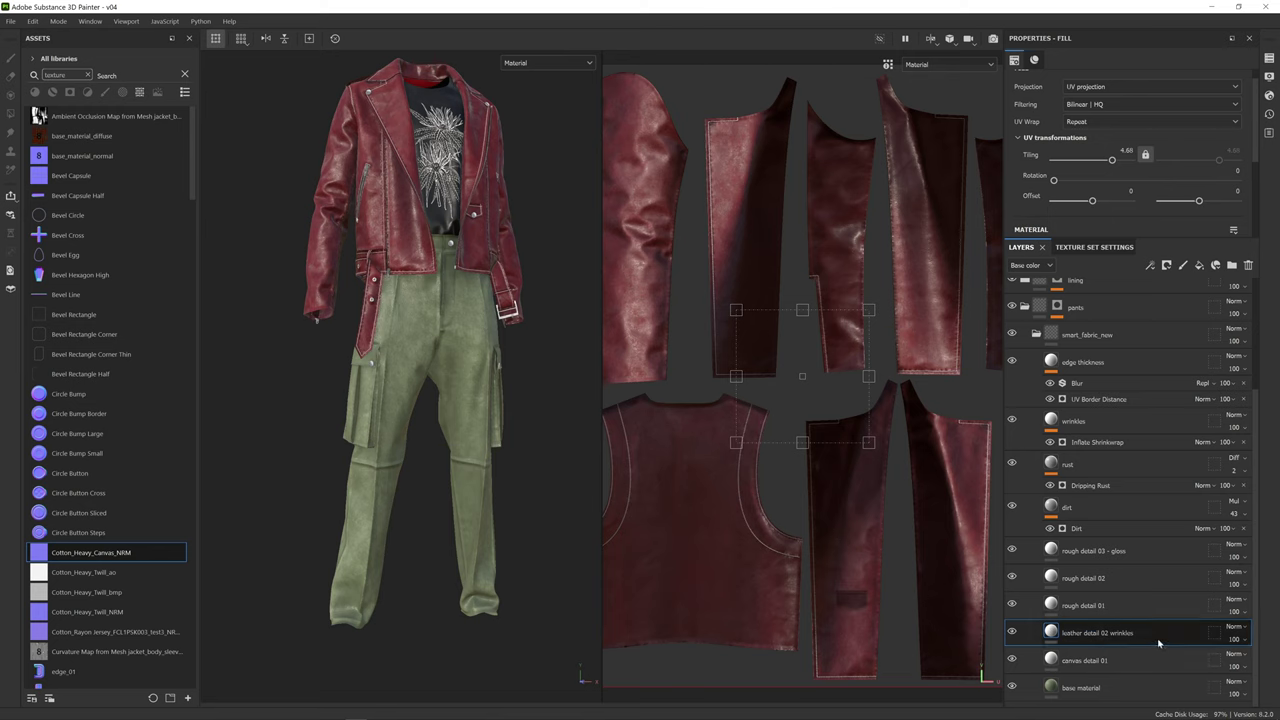
click(1035, 265)
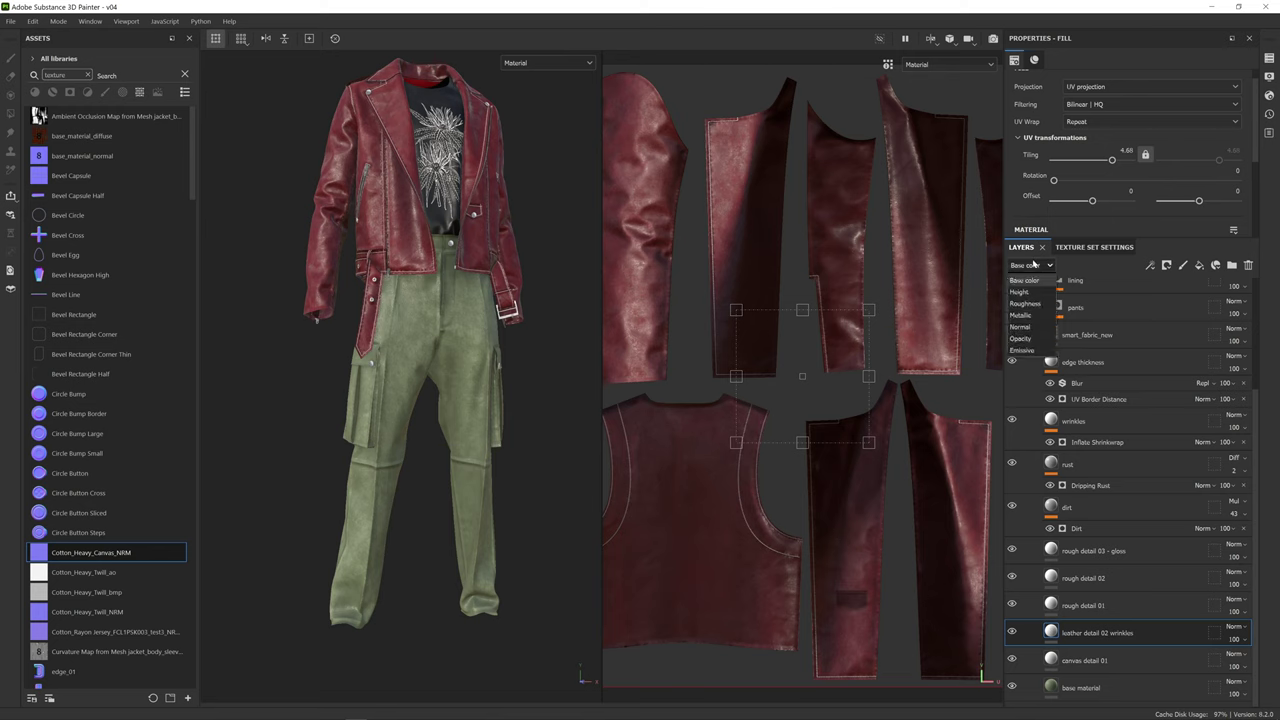
click(1037, 328)
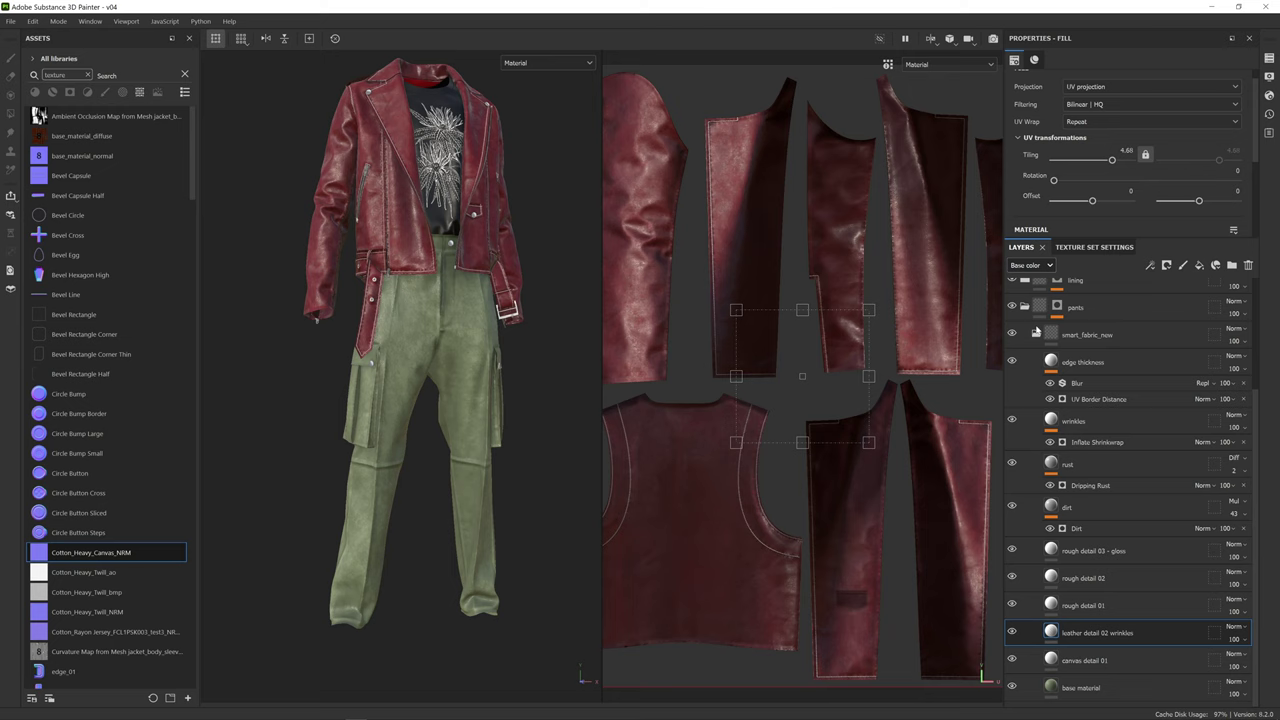
click(1246, 645)
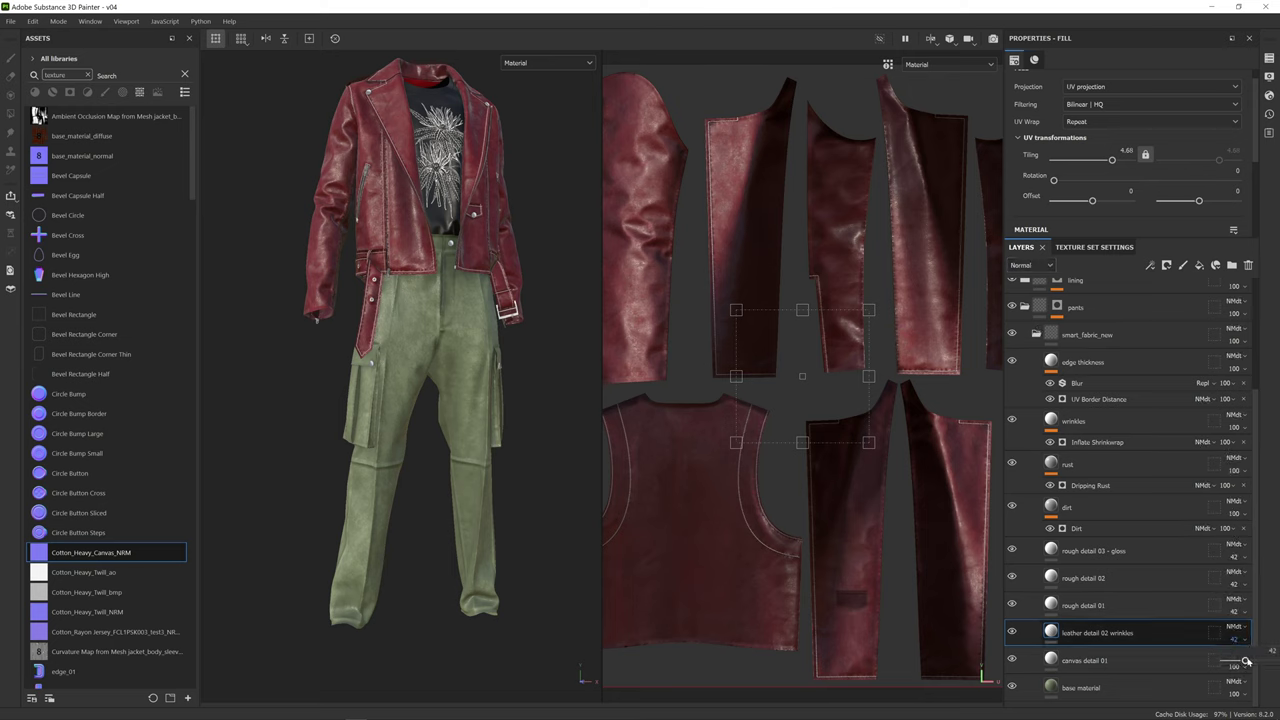
drag(1247, 661, 1241, 661)
drag(1241, 661, 1243, 661)
- Compare the pants with the leather detail 02 wrinkles layer hidden and shown, and examine the fabric from several angles
click(1012, 631)
click(1012, 631)
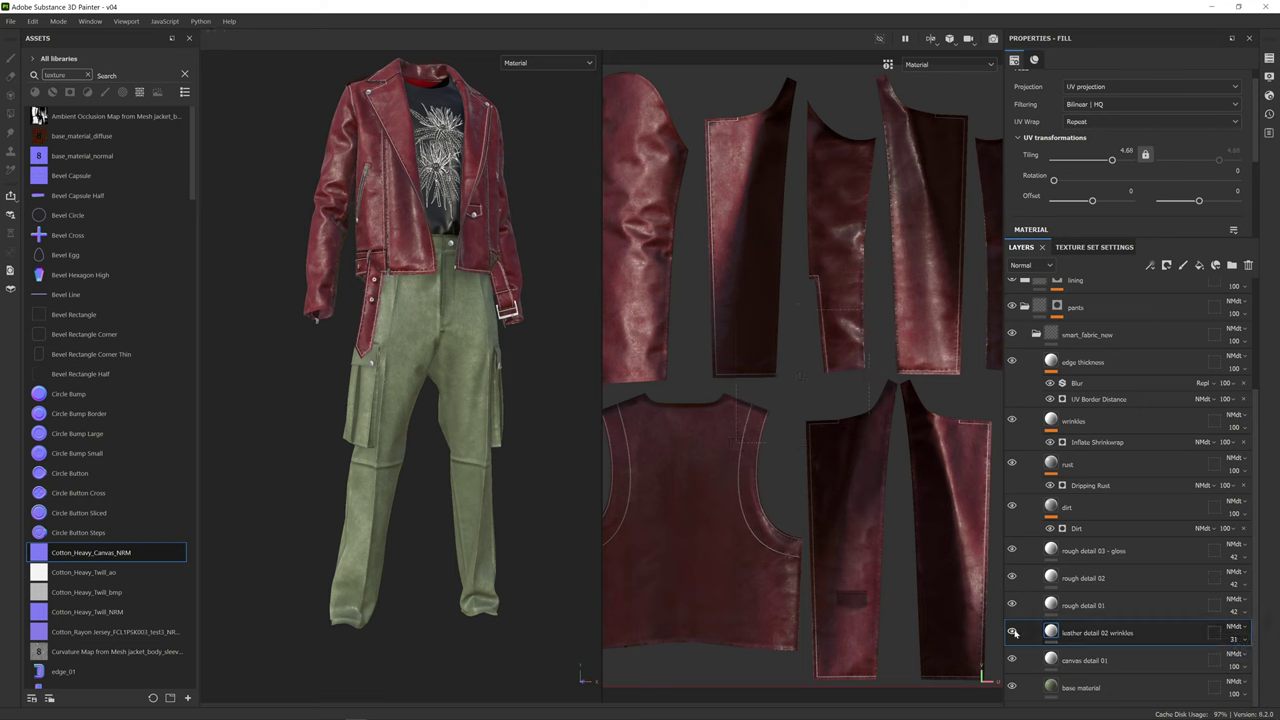
scroll(393, 329, up, 3)
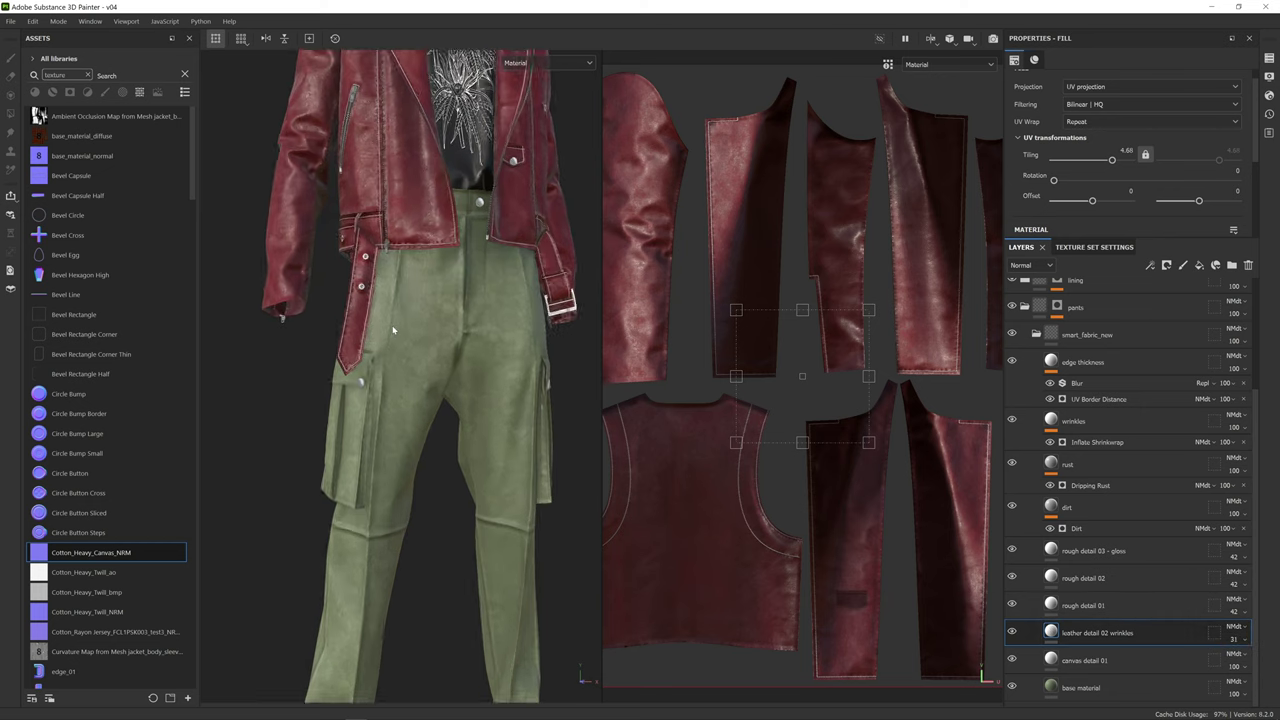
scroll(393, 329, down, 2)
alt+drag(393, 329, 437, 343)
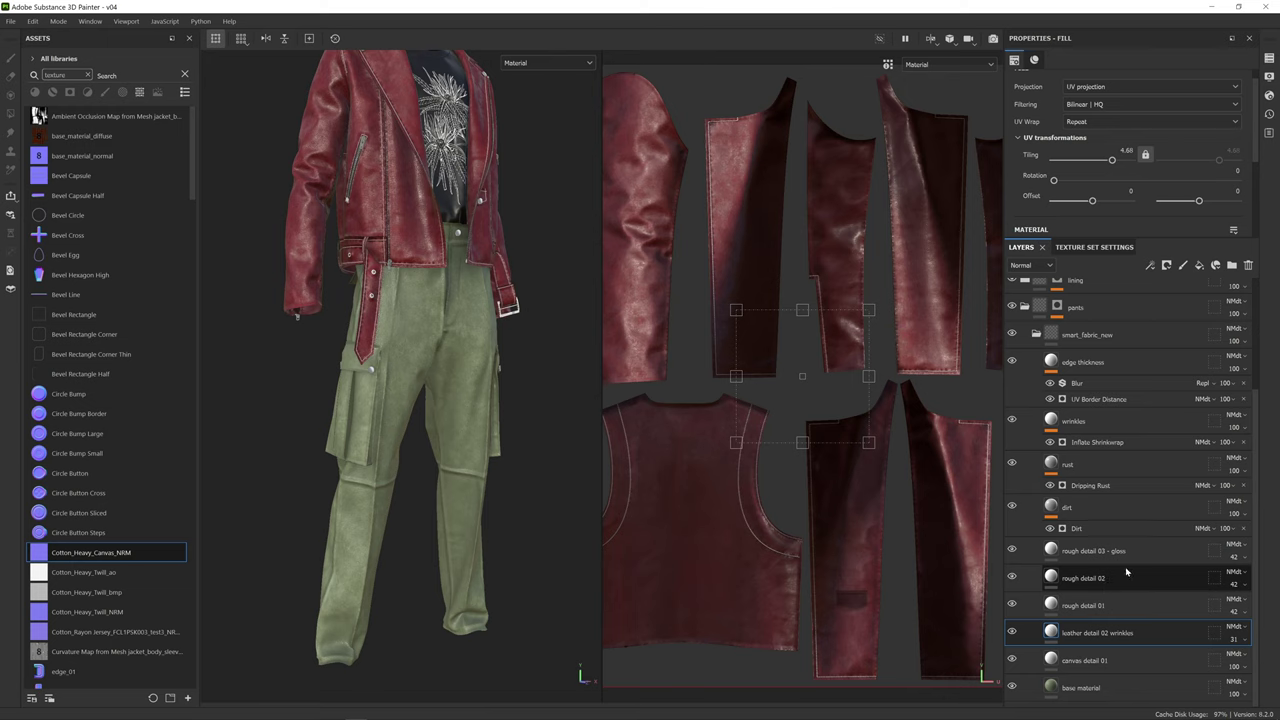
- Hide the rough detail 03 - gloss layer of the pants material and check the fabric under rotated lighting
click(1105, 553)
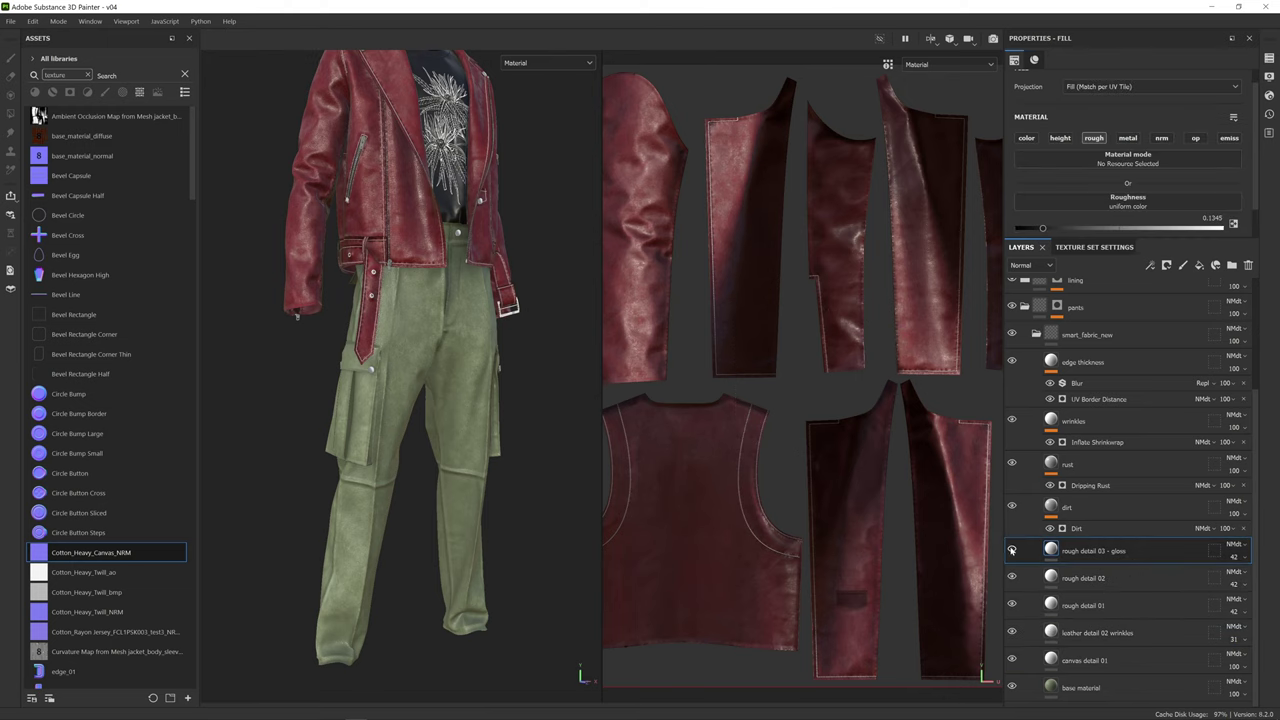
alt+drag(396, 306, 521, 364)
shift+right_drag(521, 365, 545, 370)
alt+drag(520, 366, 513, 366)
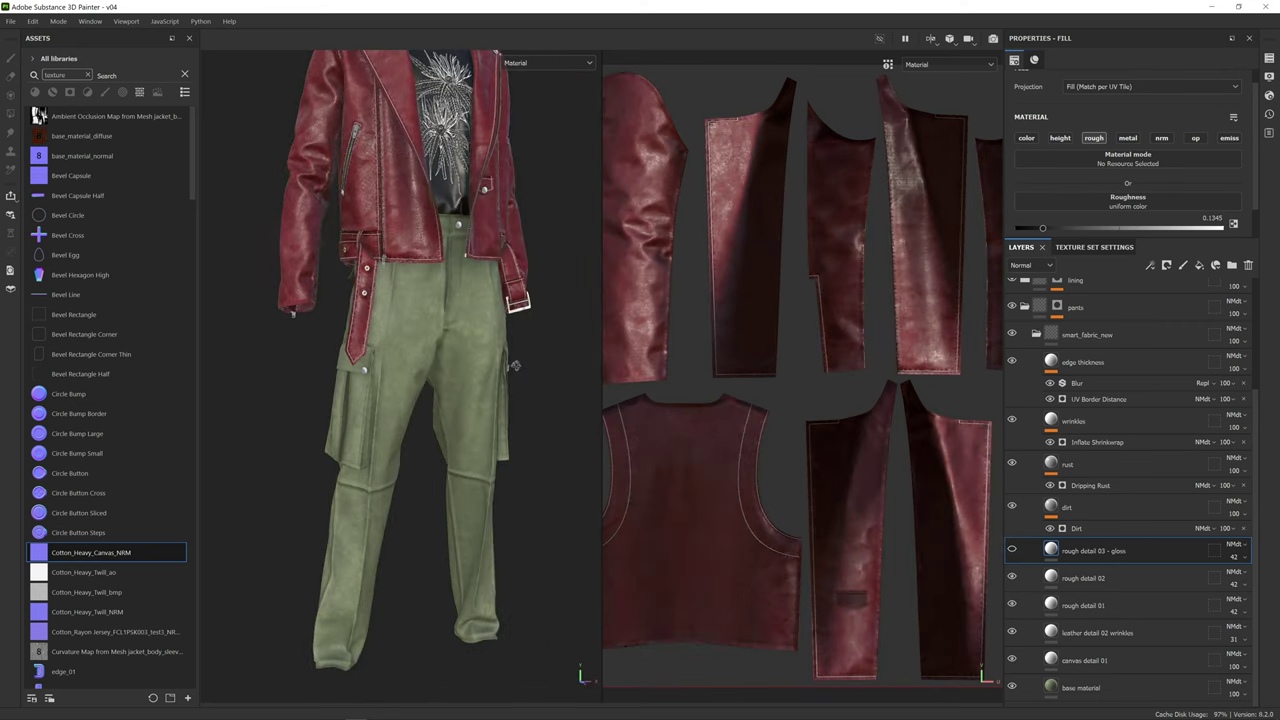
- Select the edge thickness layer's UV Border Distance generator and examine the pants seams in the Height channel view
scroll(1097, 557, up, 2)
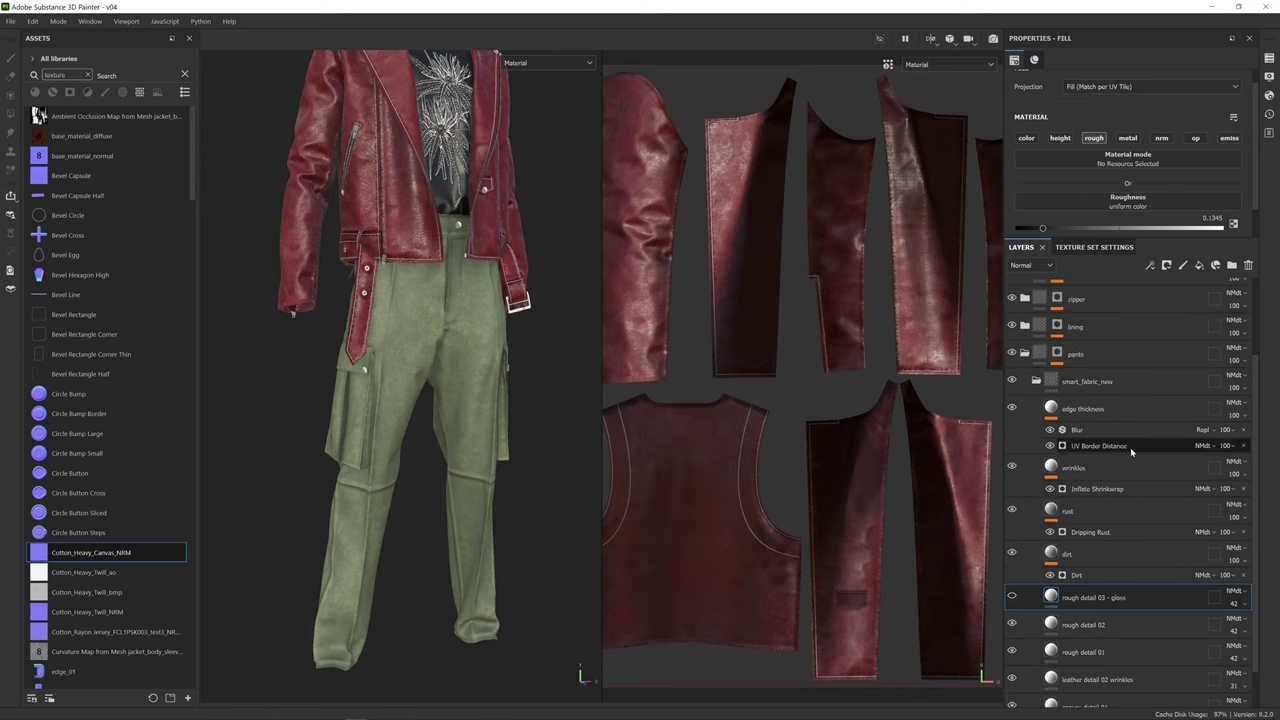
click(1131, 450)
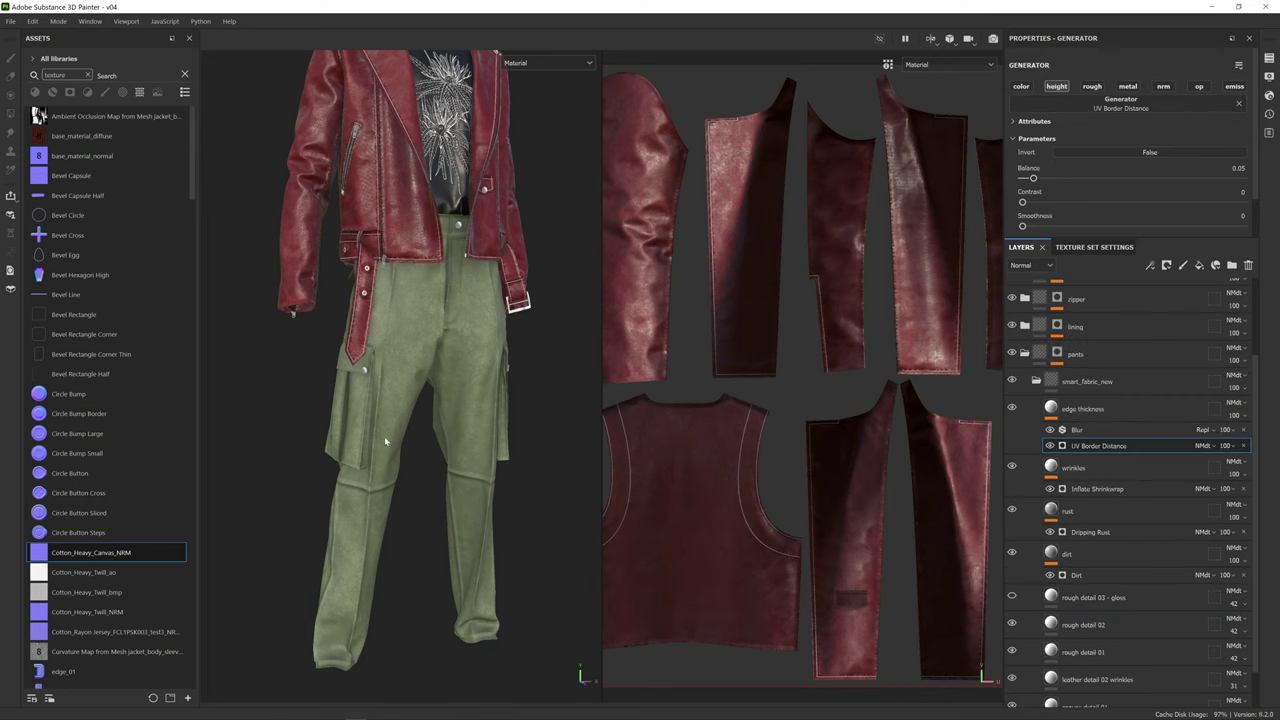
alt+drag(451, 481, 547, 499)
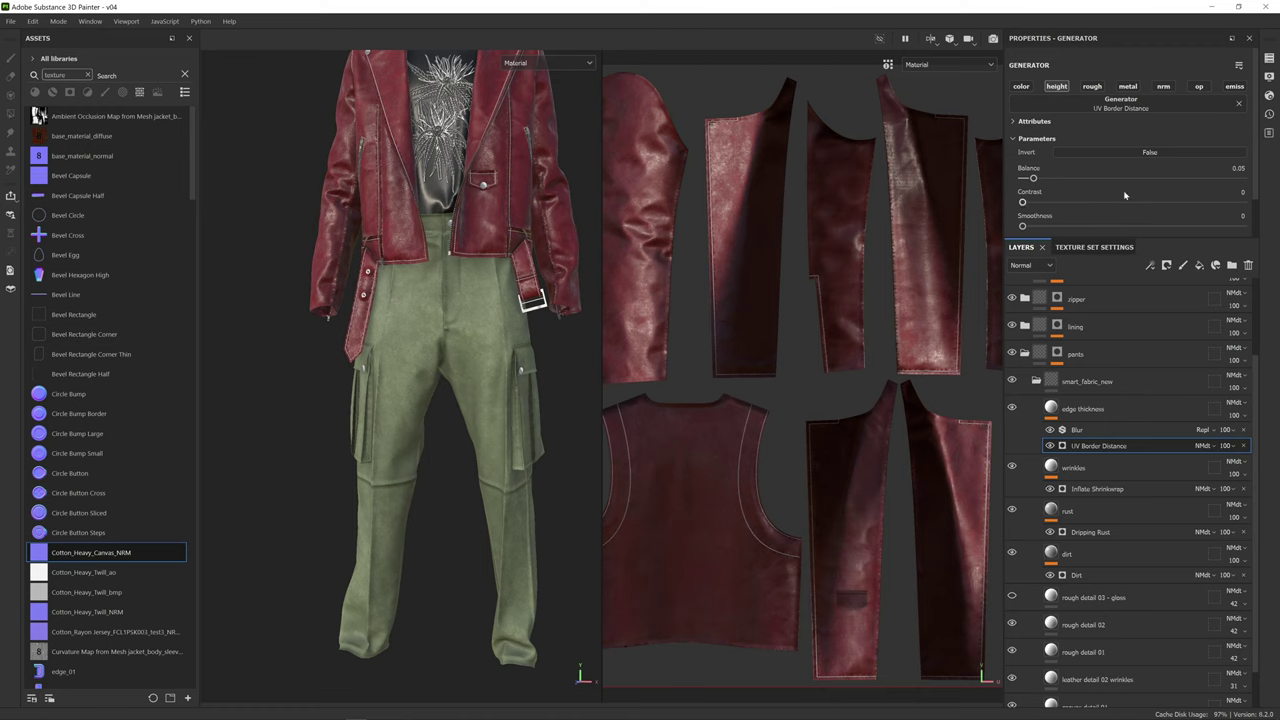
scroll(1124, 195, down, 1)
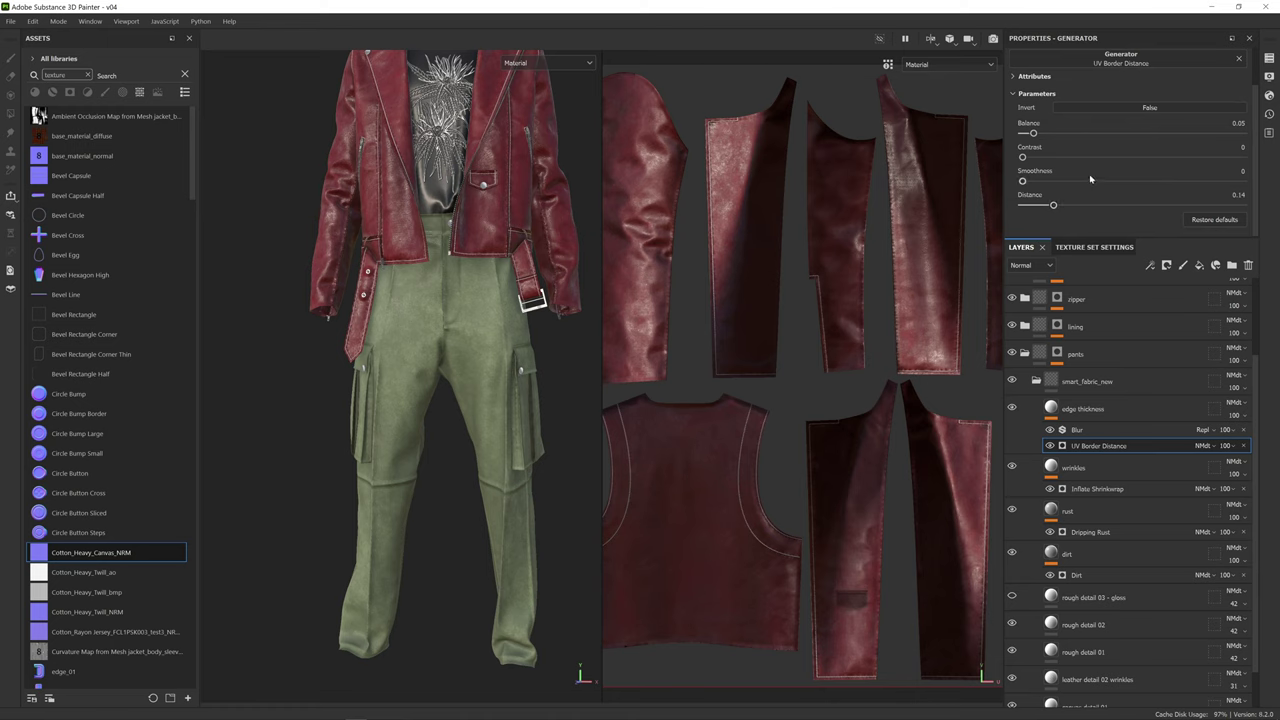
click(534, 62)
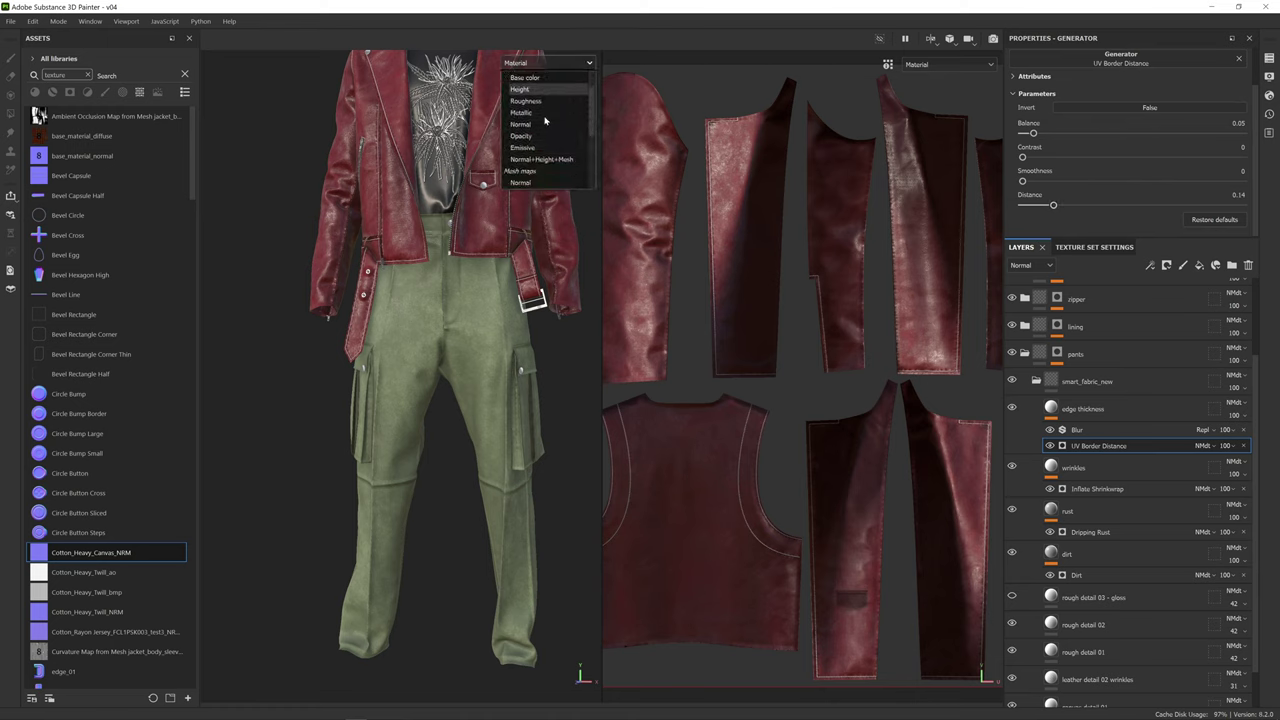
scroll(545, 121, up, 1)
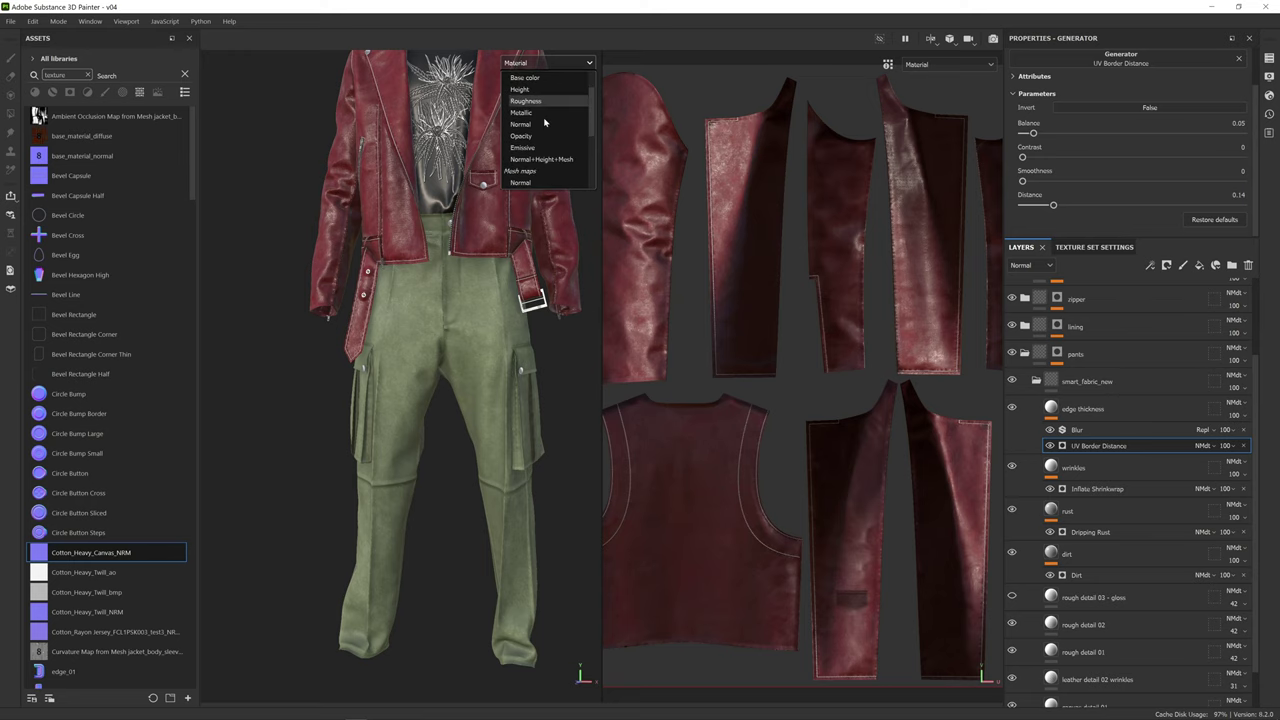
scroll(545, 121, down, 4)
scroll(545, 121, up, 4)
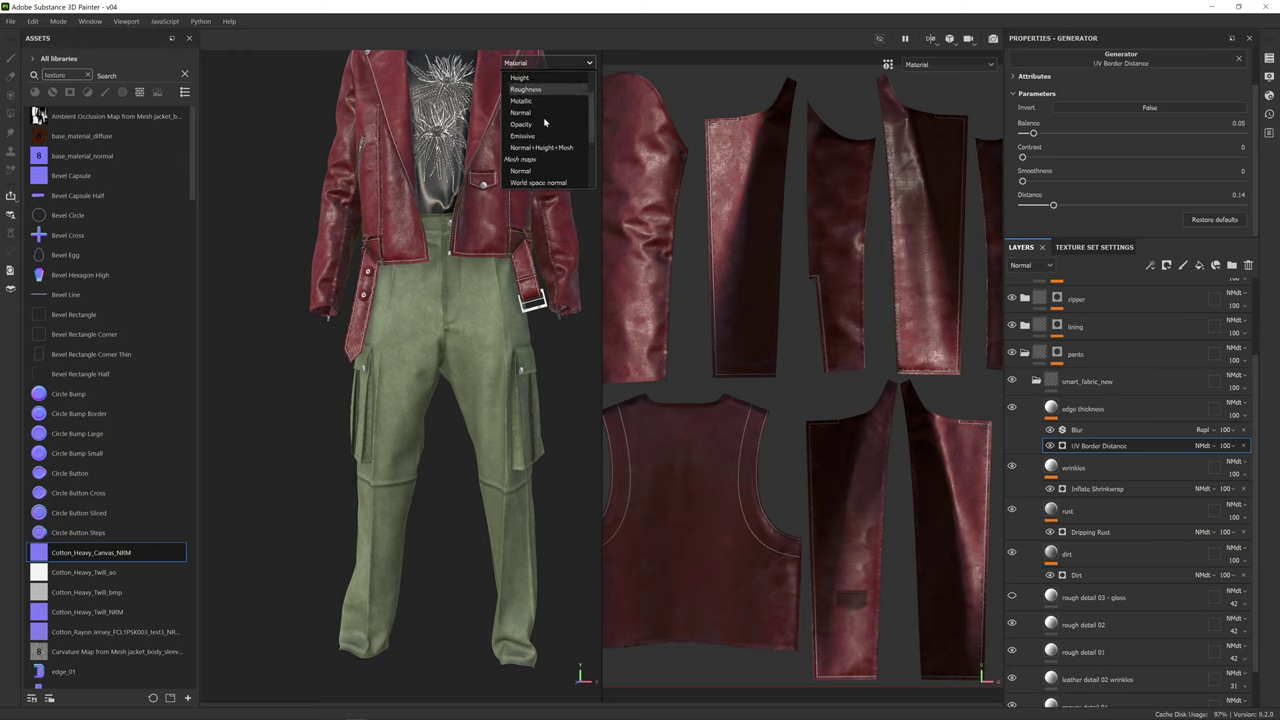
click(534, 92)
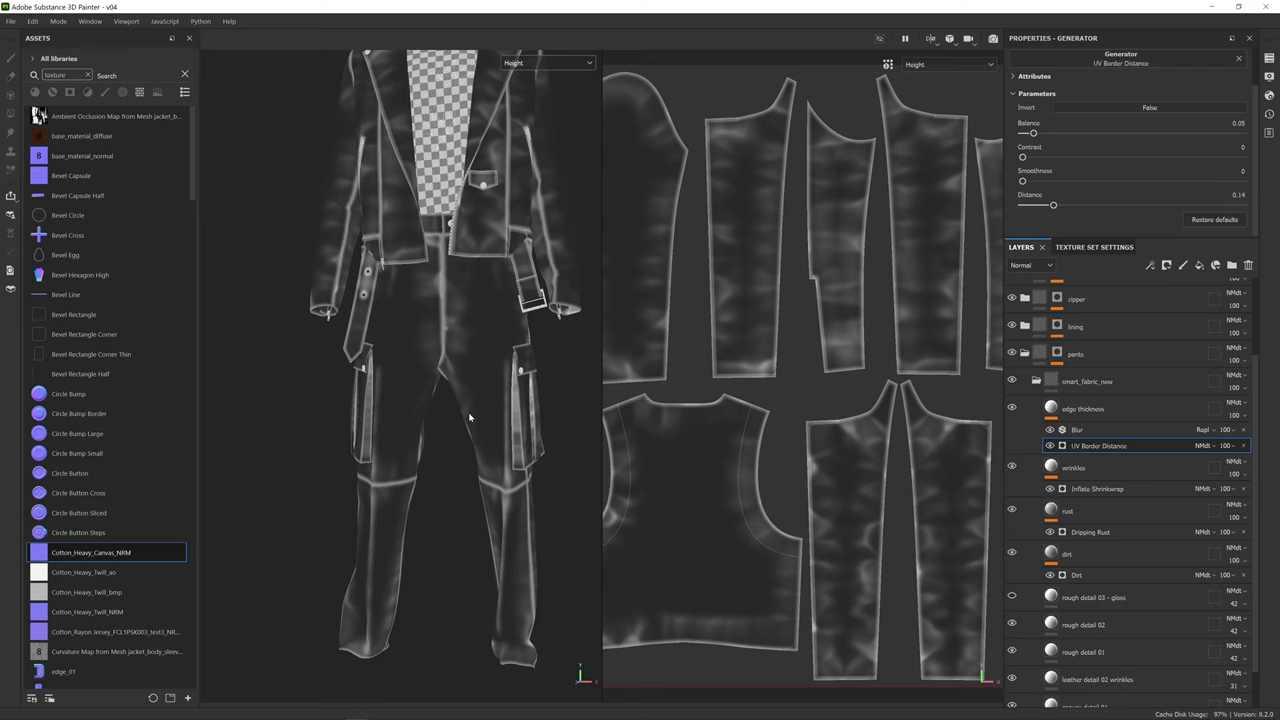
scroll(469, 417, up, 10)
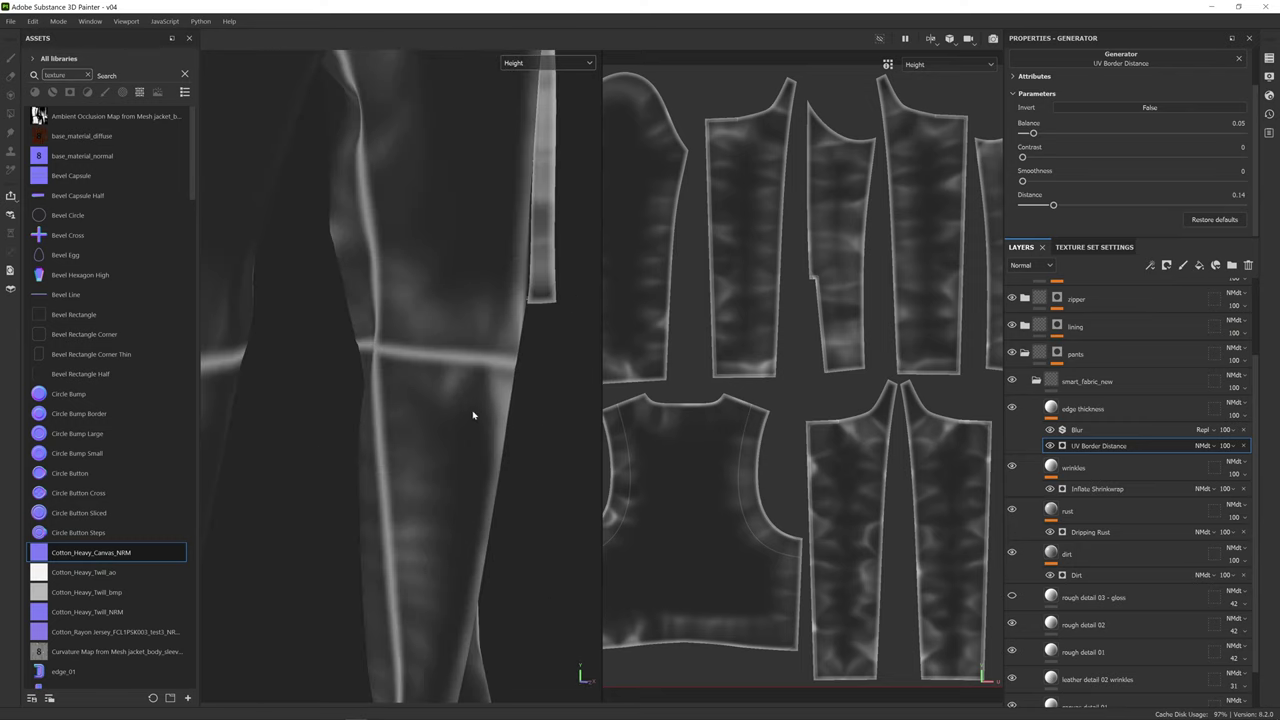
alt+drag(473, 415, 397, 397)
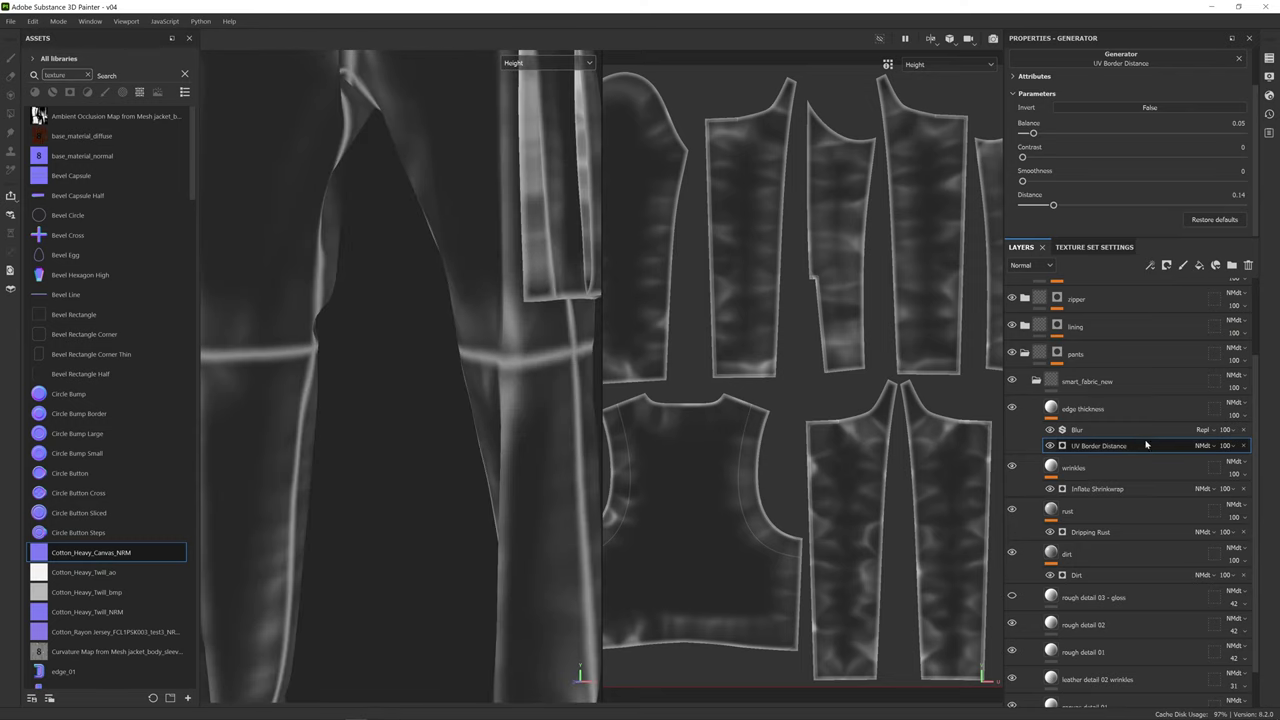
- Set the UV Border Distance generator's Balance to 0.02 and check the seams across the pants
drag(1034, 133, 1026, 134)
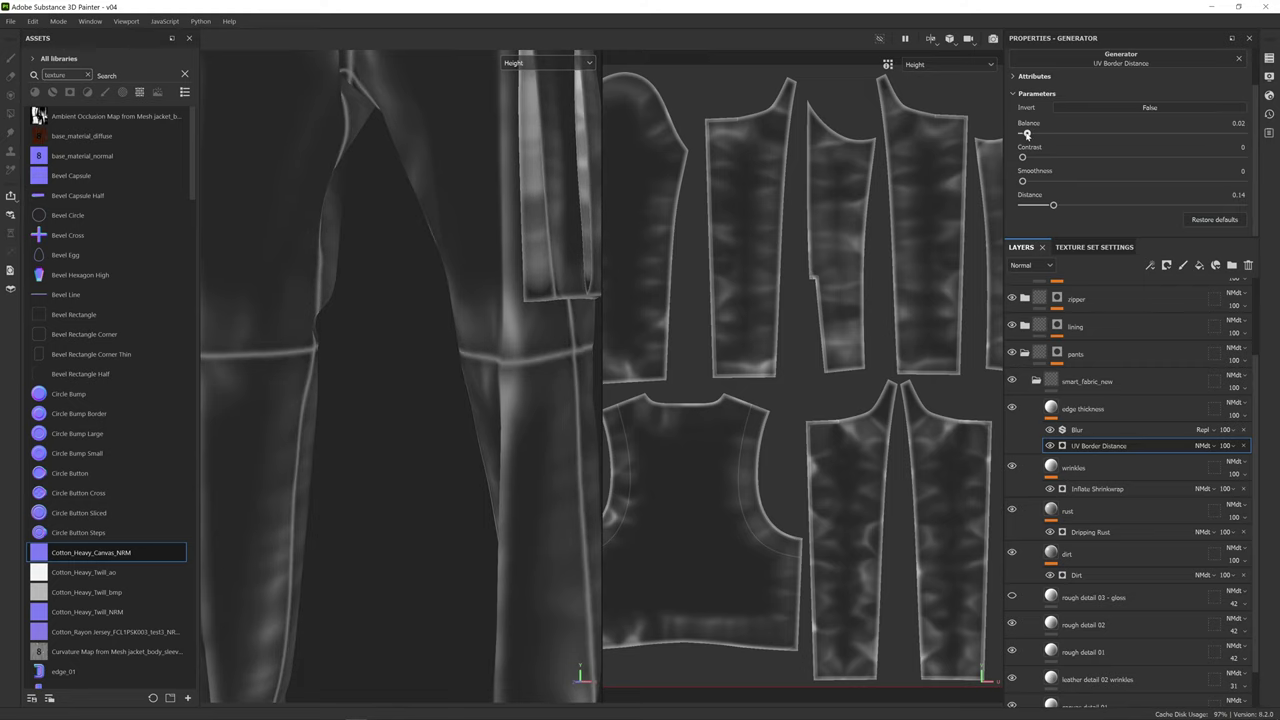
alt+right_drag(492, 356, 514, 200)
alt+drag(440, 348, 570, 354)
alt+middle_drag(571, 354, 575, 437)
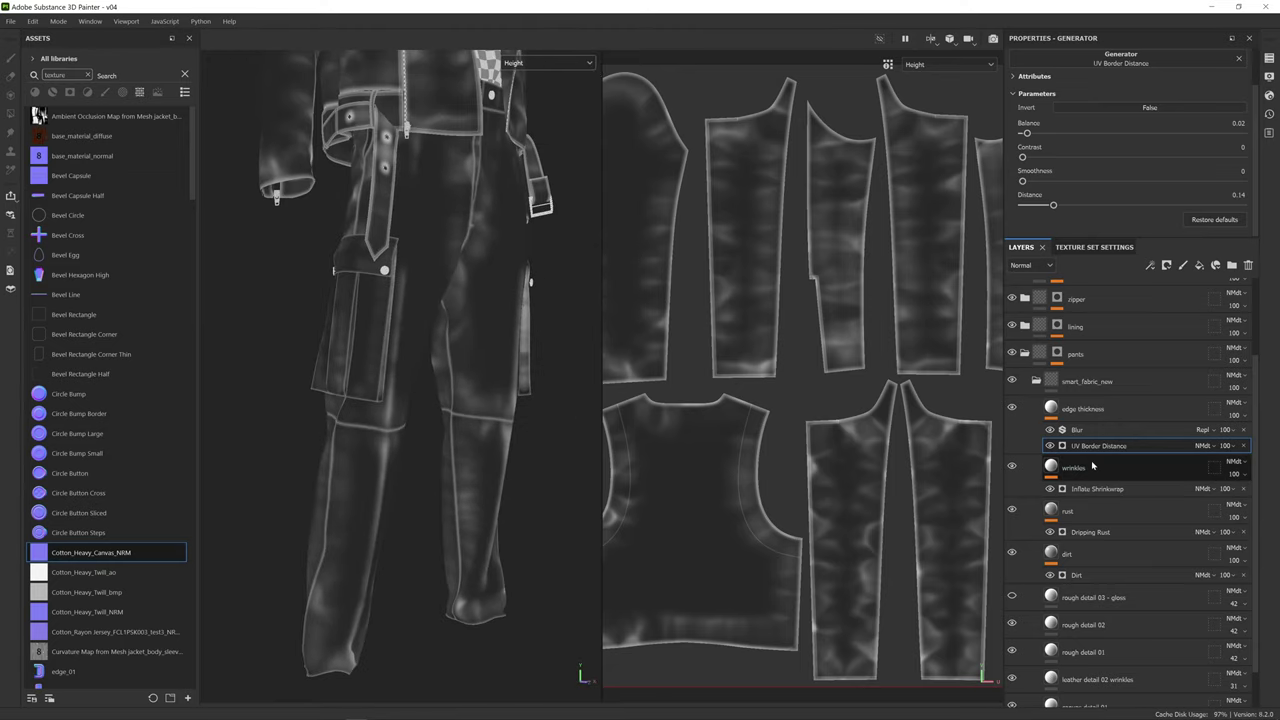
- Set the edge thickness layer's Blur filter intensity to 0.41 and return the viewport to the Material view
click(1048, 430)
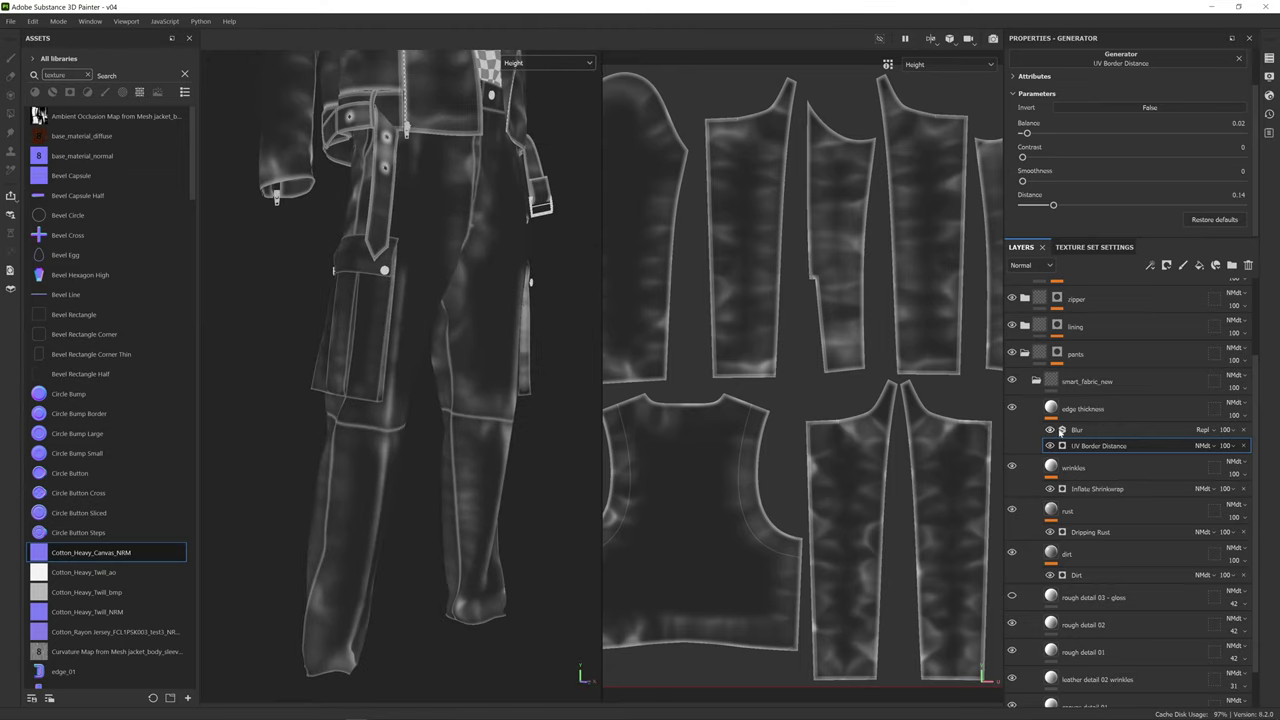
click(1215, 432)
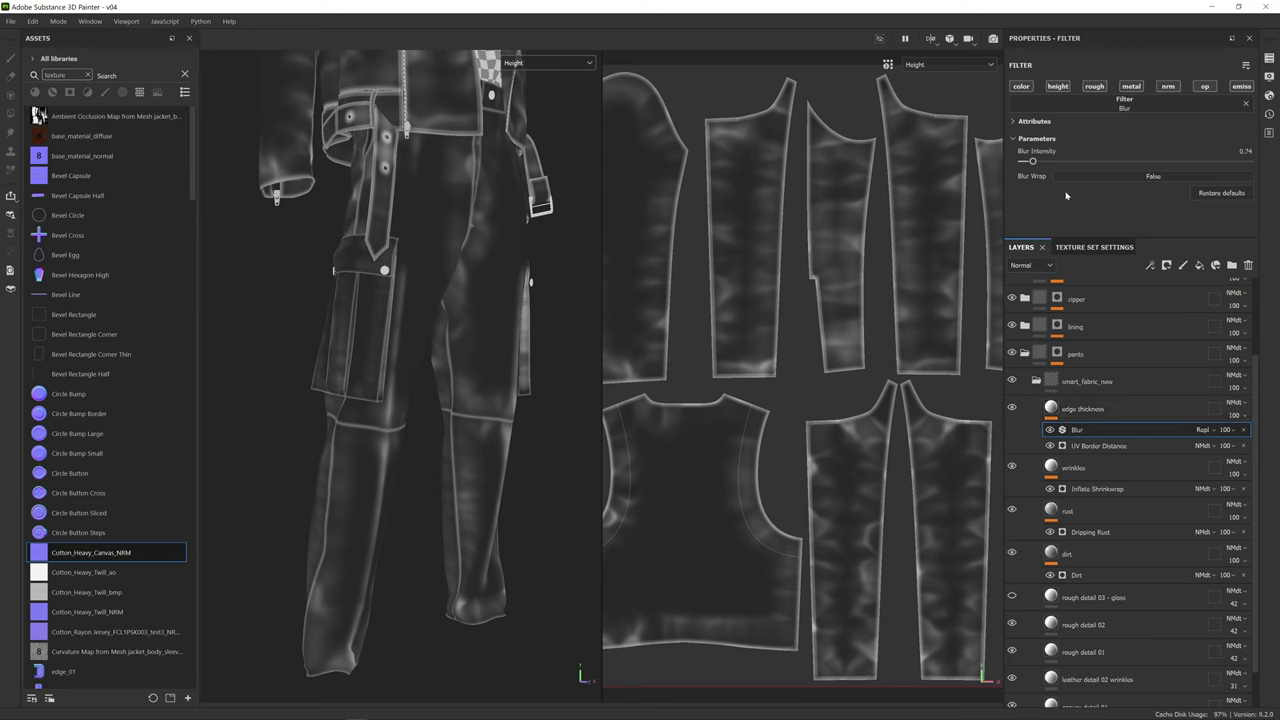
drag(1032, 161, 1031, 163)
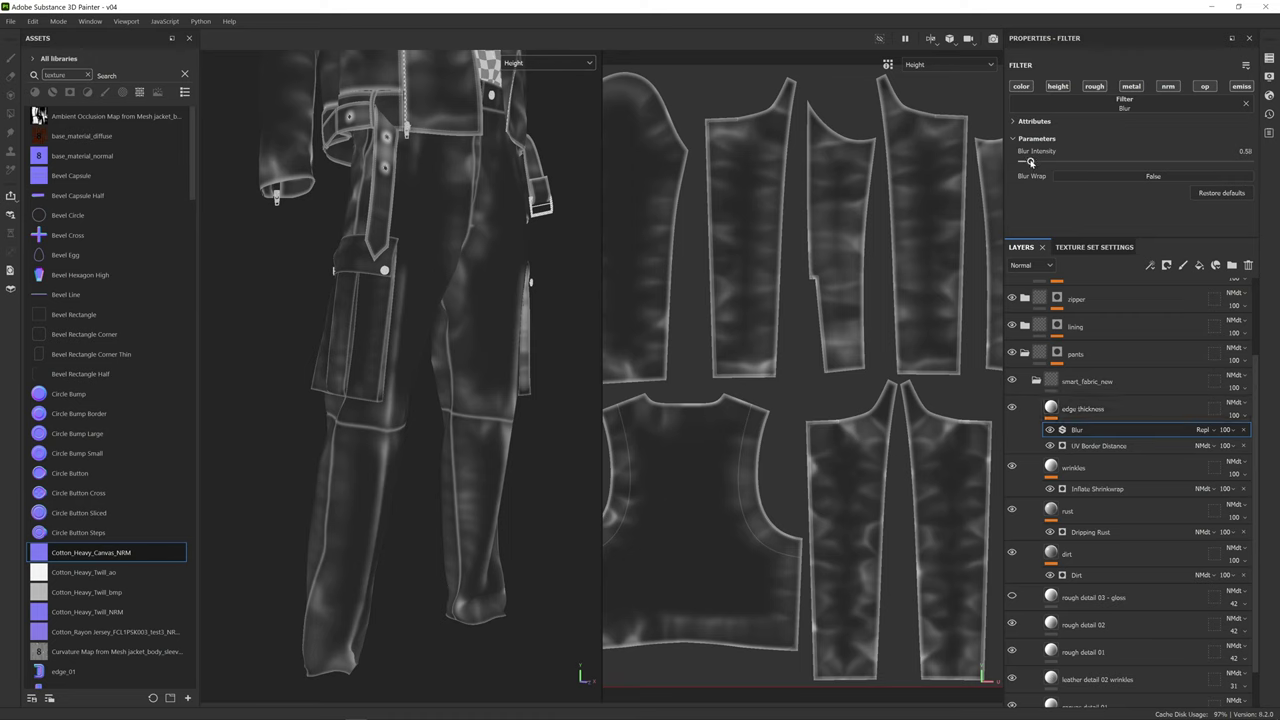
click(559, 65)
click(555, 91)
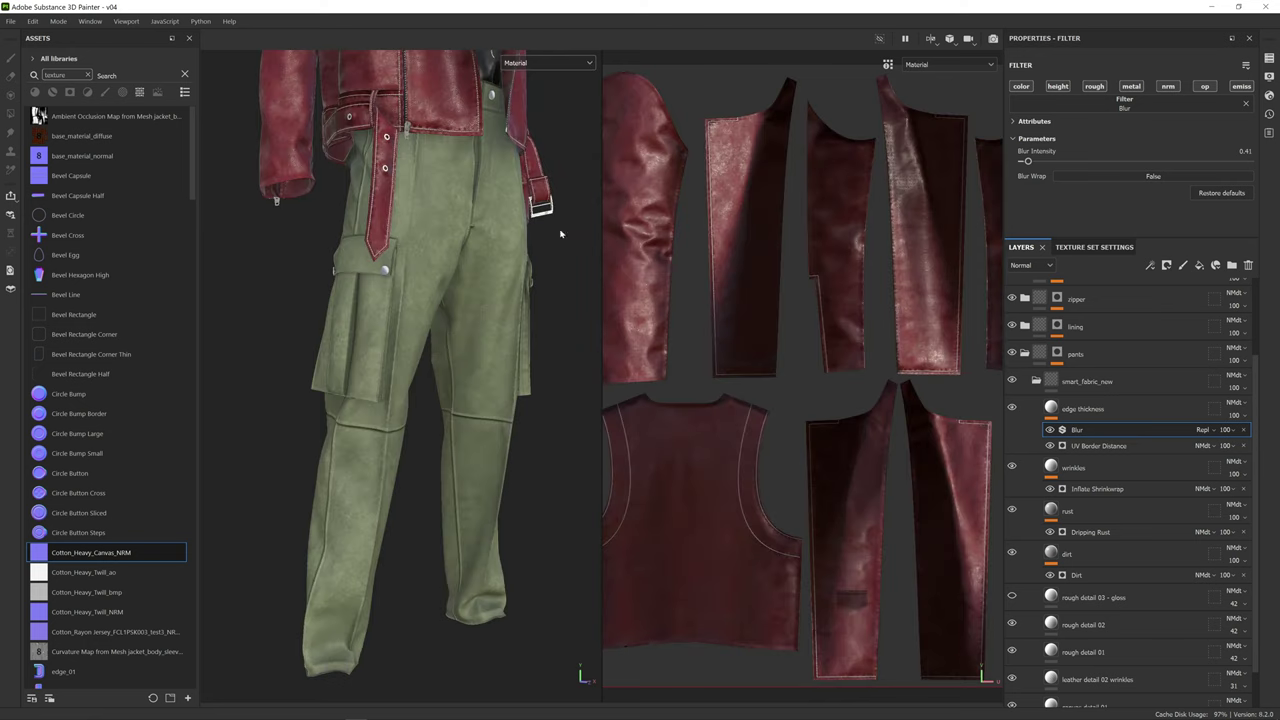
alt+drag(560, 233, 510, 322)
- Reduce the UV Border Distance generator's opacity to 6 in the Height channel and inspect the pants from the side
click(1128, 447)
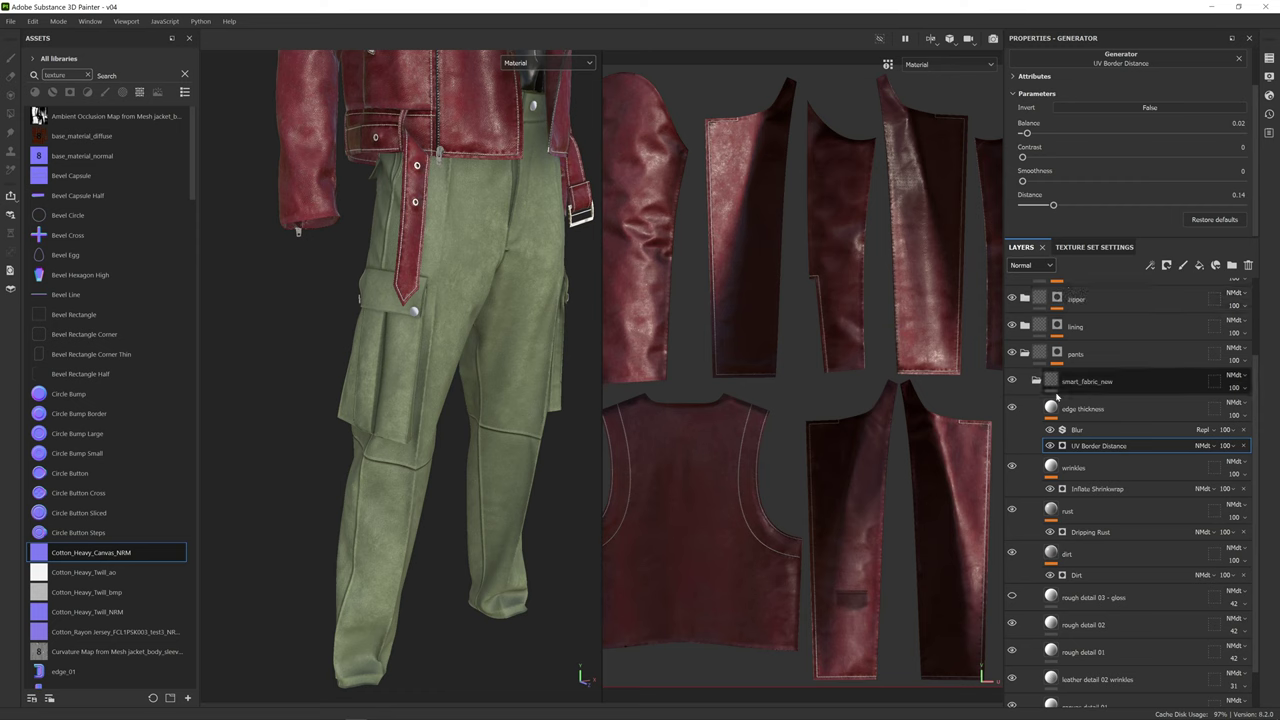
click(1030, 265)
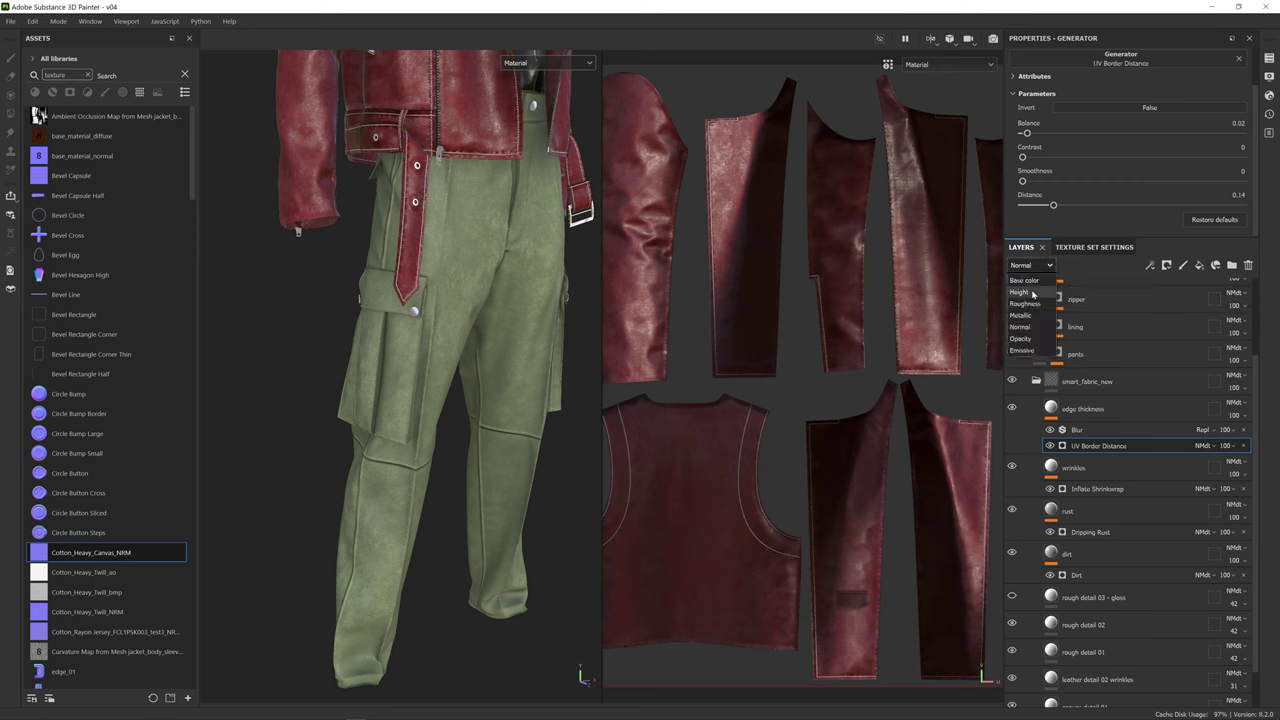
click(1032, 292)
click(1229, 446)
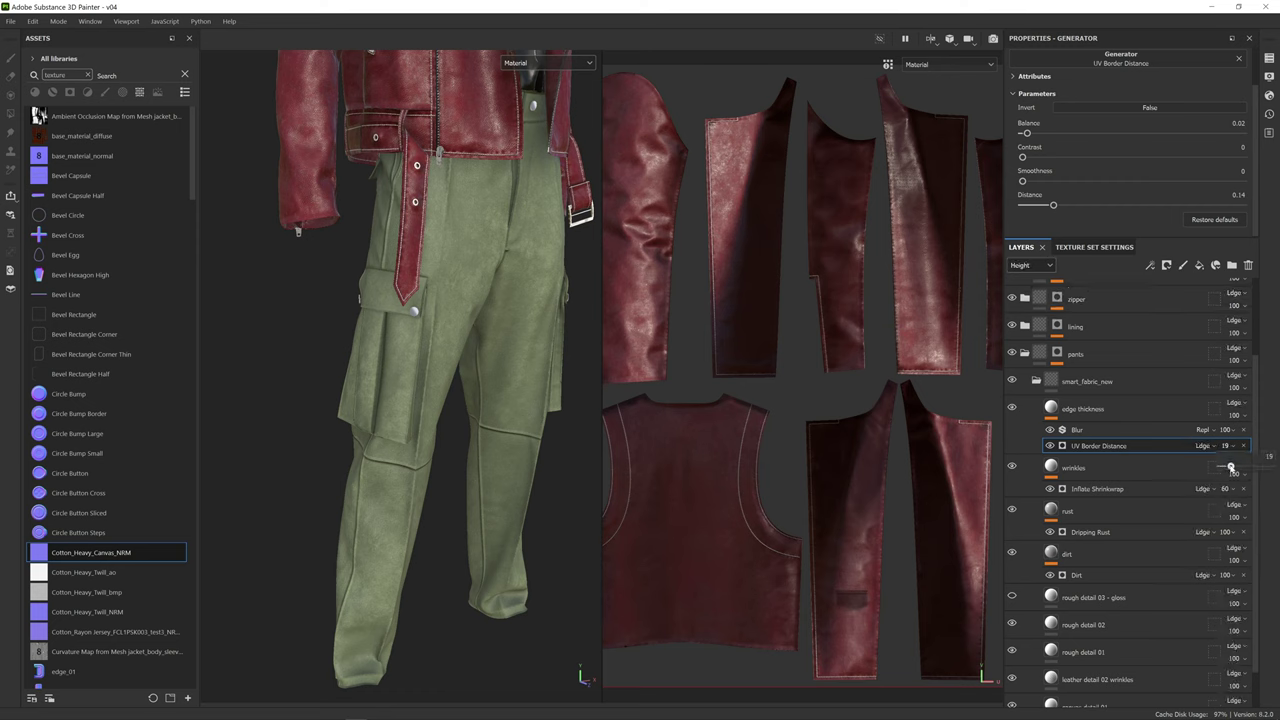
drag(1230, 467, 1227, 467)
alt+drag(471, 471, 447, 452)
alt+right_drag(447, 454, 464, 379)
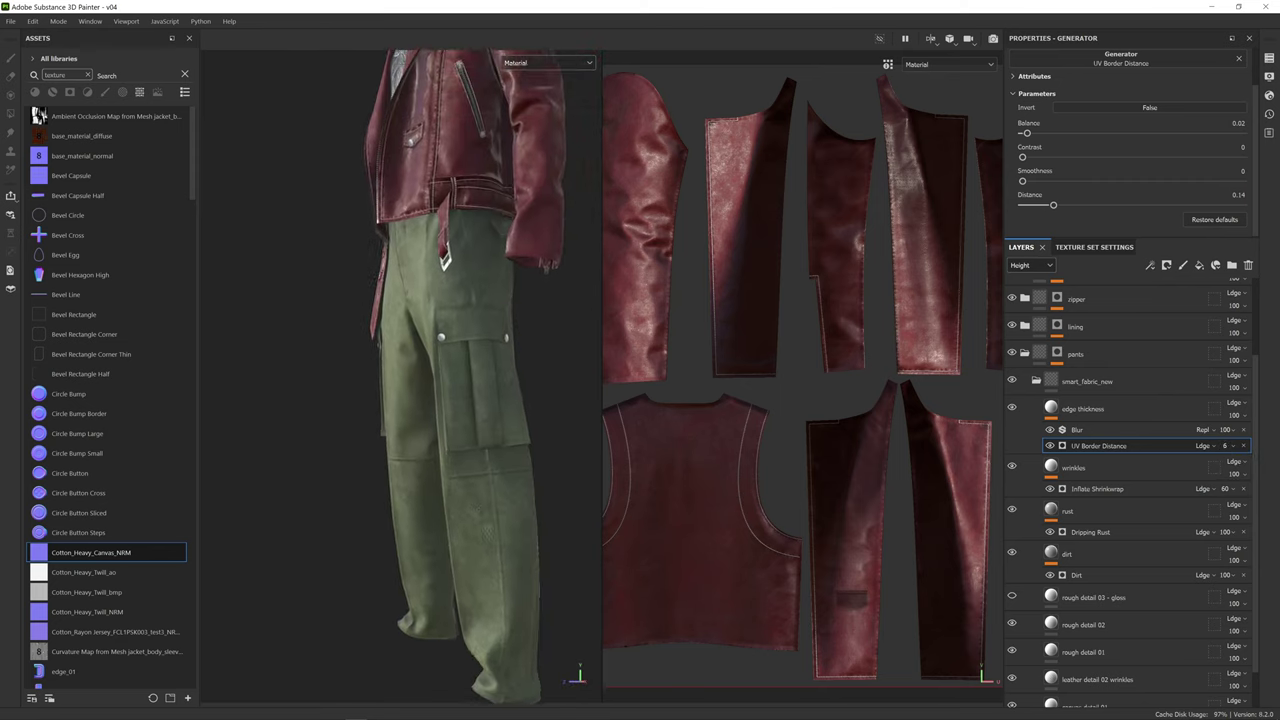
- Compare the pants seams up close with the edge thickness layer hidden and shown, then view the full outfit from the front
alt+middle_drag(464, 379, 474, 414)
alt+right_drag(474, 414, 480, 368)
alt+drag(480, 368, 544, 412)
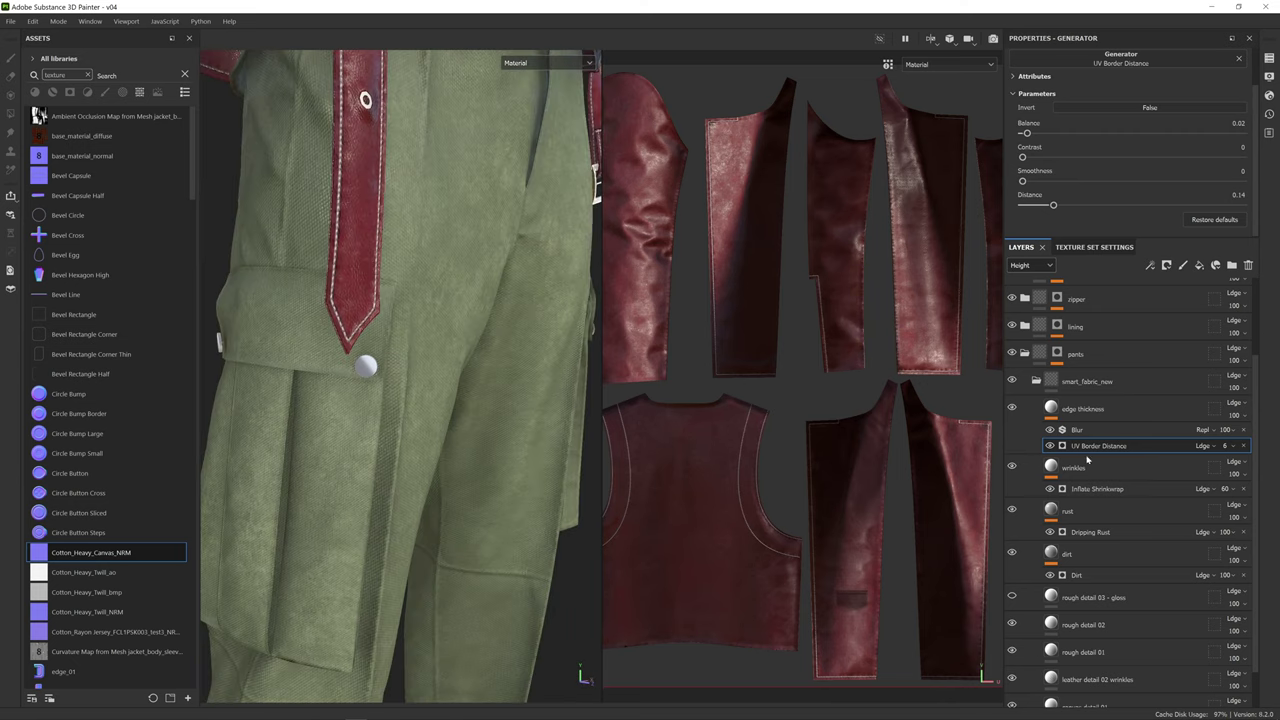
click(1012, 409)
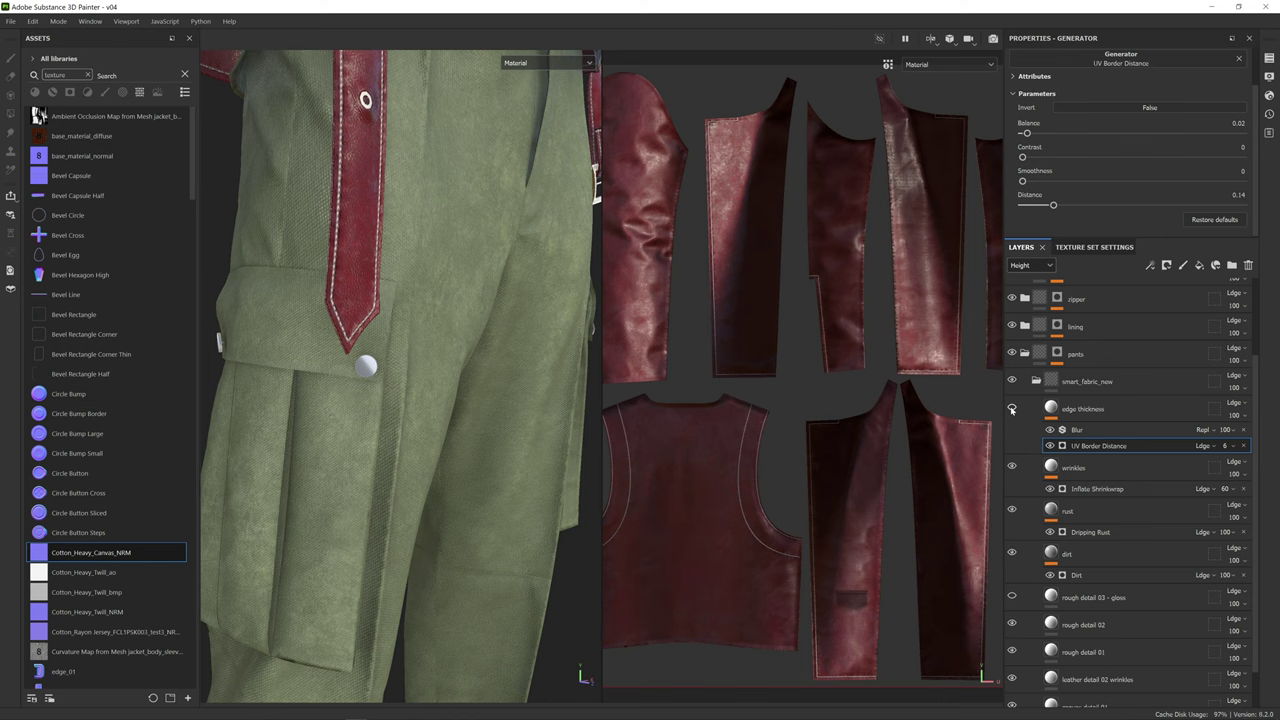
click(1012, 409)
click(1012, 409)
scroll(437, 377, down, 10)
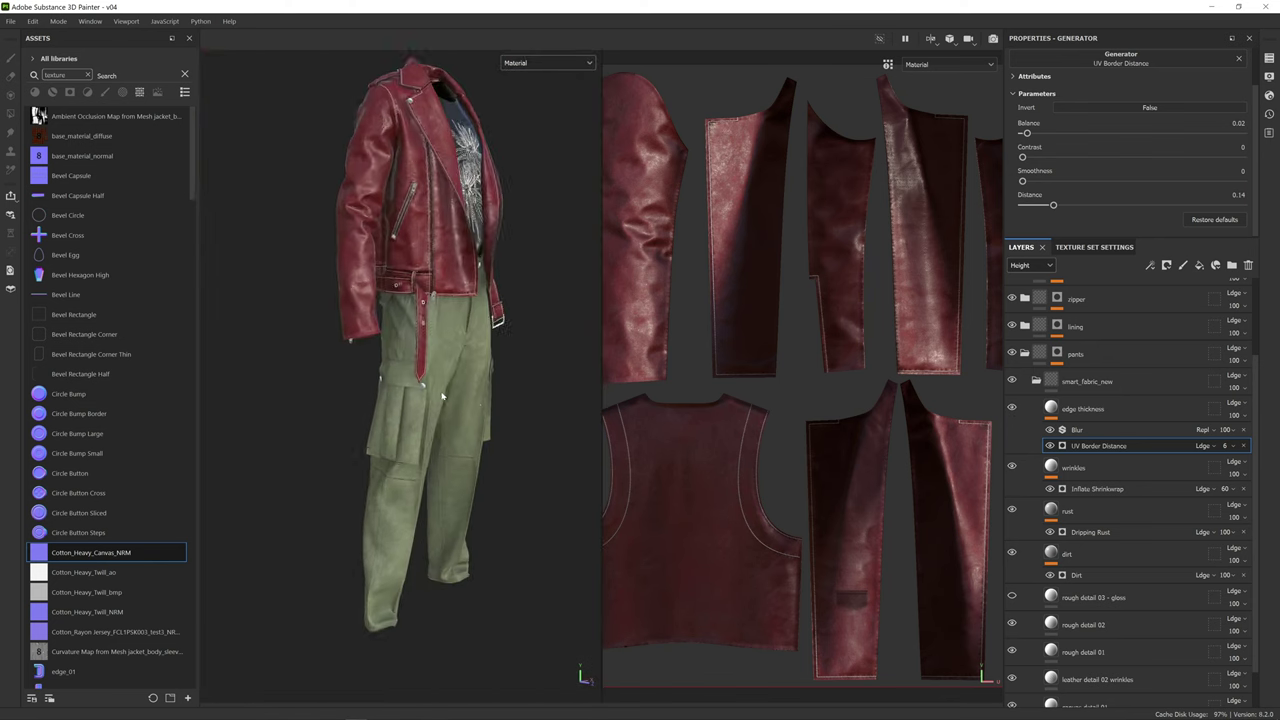
scroll(441, 396, down, 2)
alt+drag(441, 396, 433, 390)
alt+middle_drag(433, 390, 423, 380)
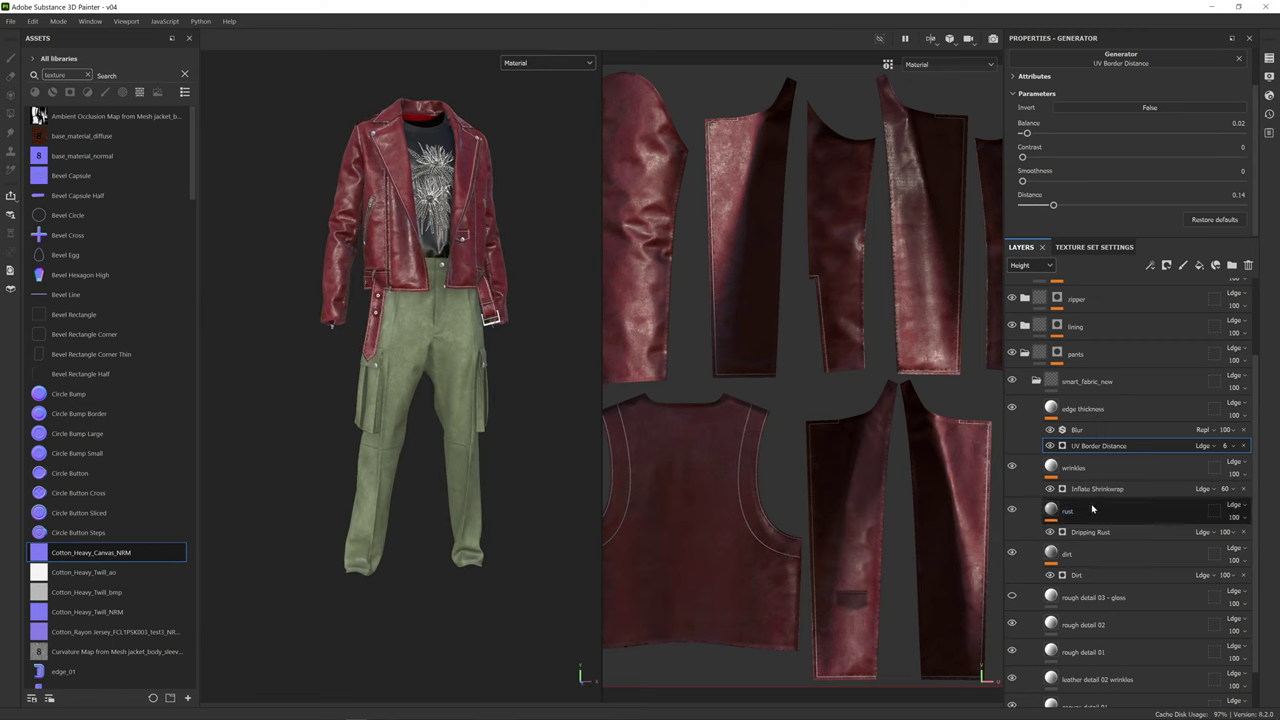
- Toggle the dirt layer to compare its effect, then lower its Base color opacity to 12 and check the pants
scroll(1126, 461, down, 1)
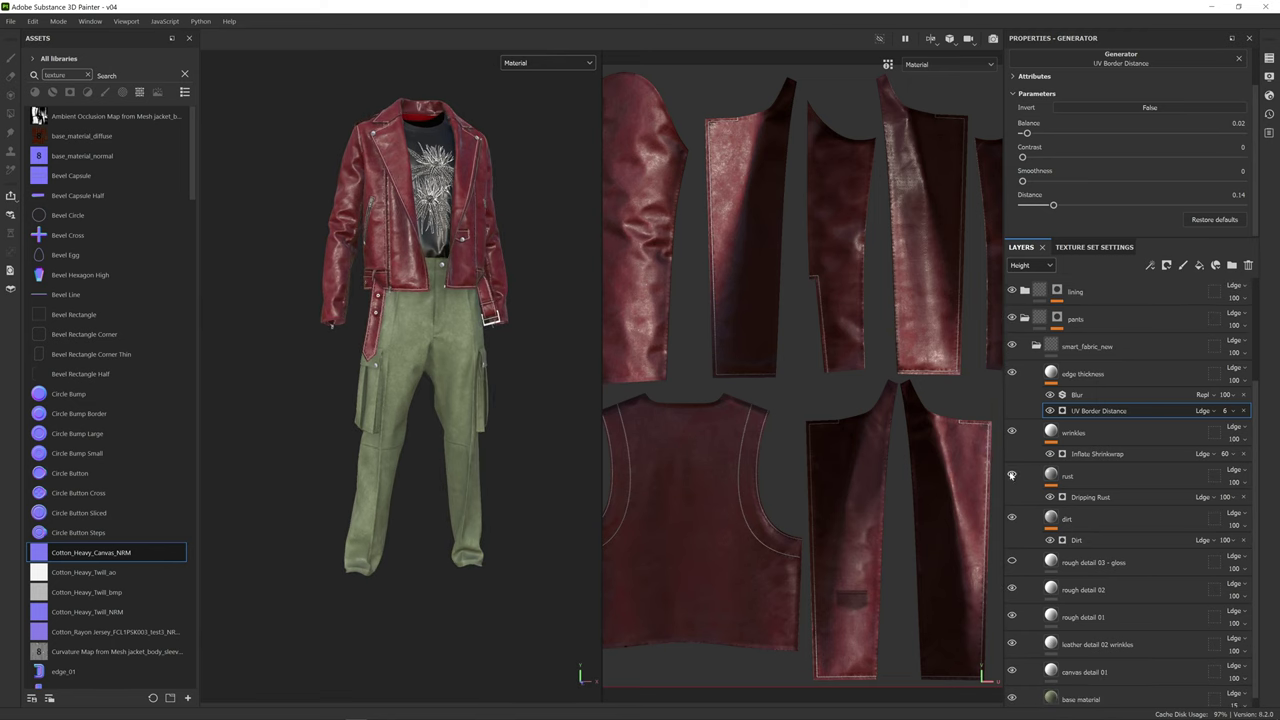
click(1011, 519)
click(1011, 519)
click(1117, 530)
click(1037, 265)
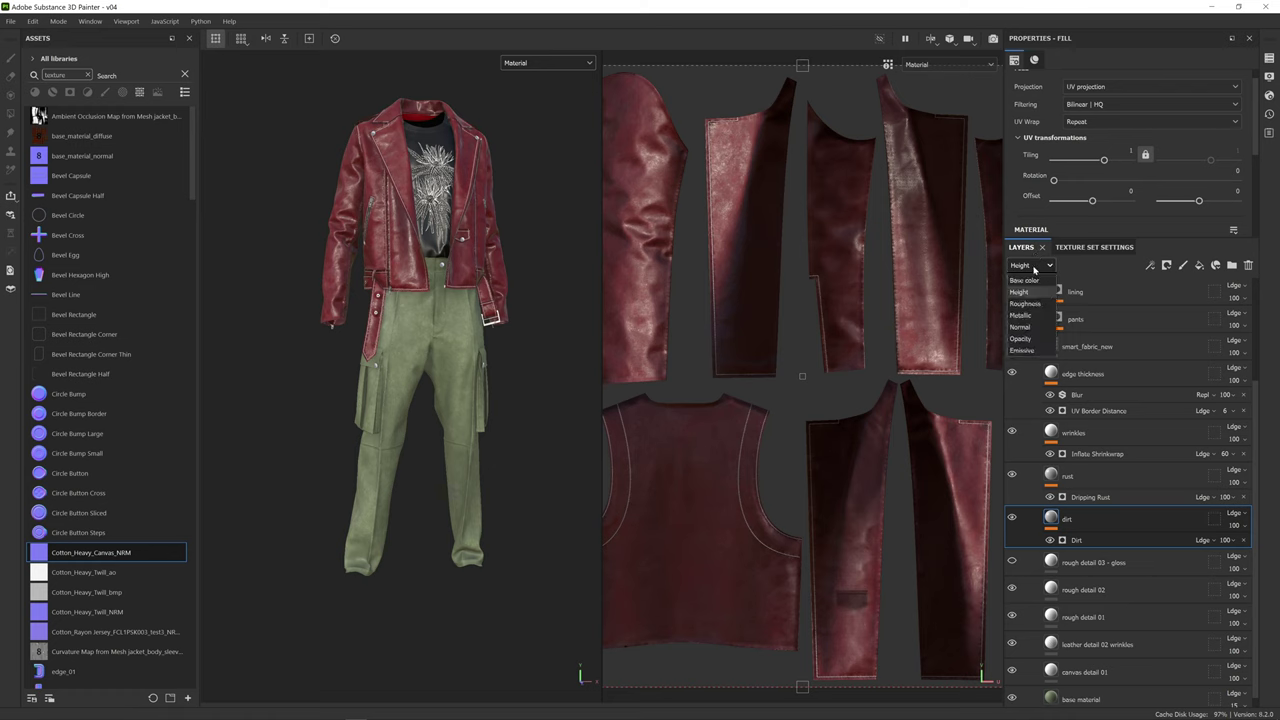
click(1025, 280)
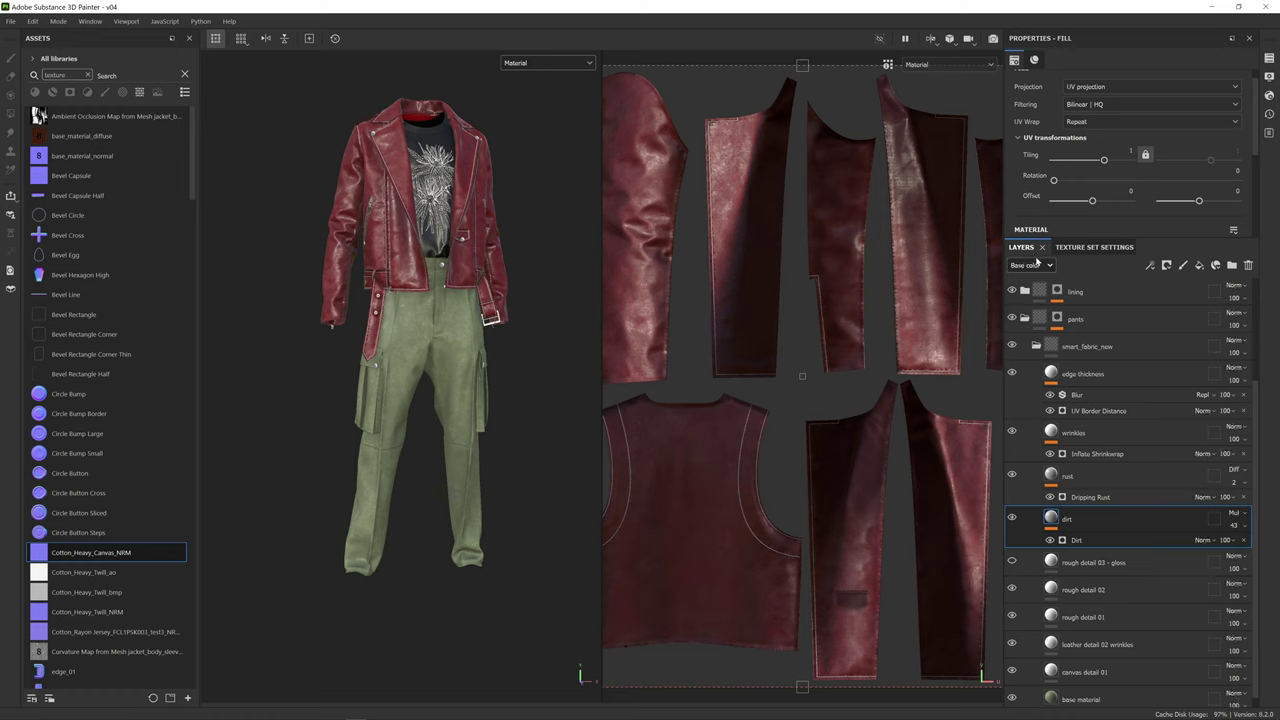
click(1245, 528)
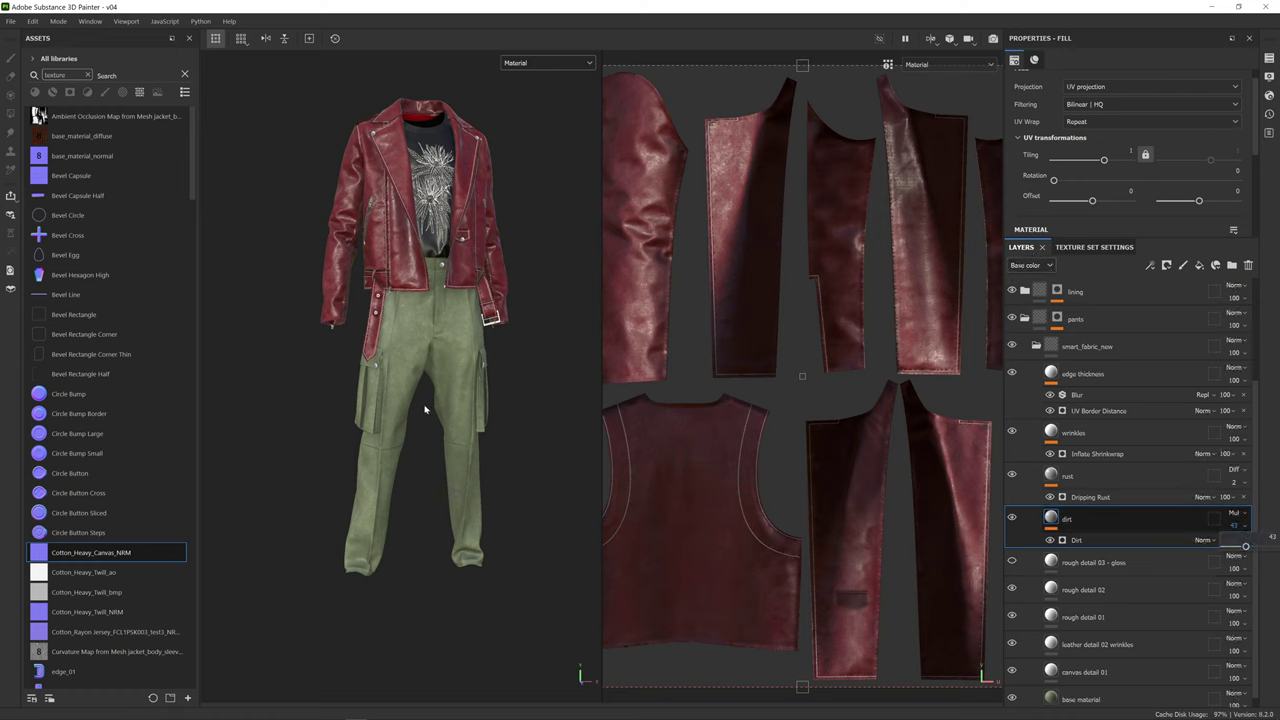
scroll(472, 362, up, 5)
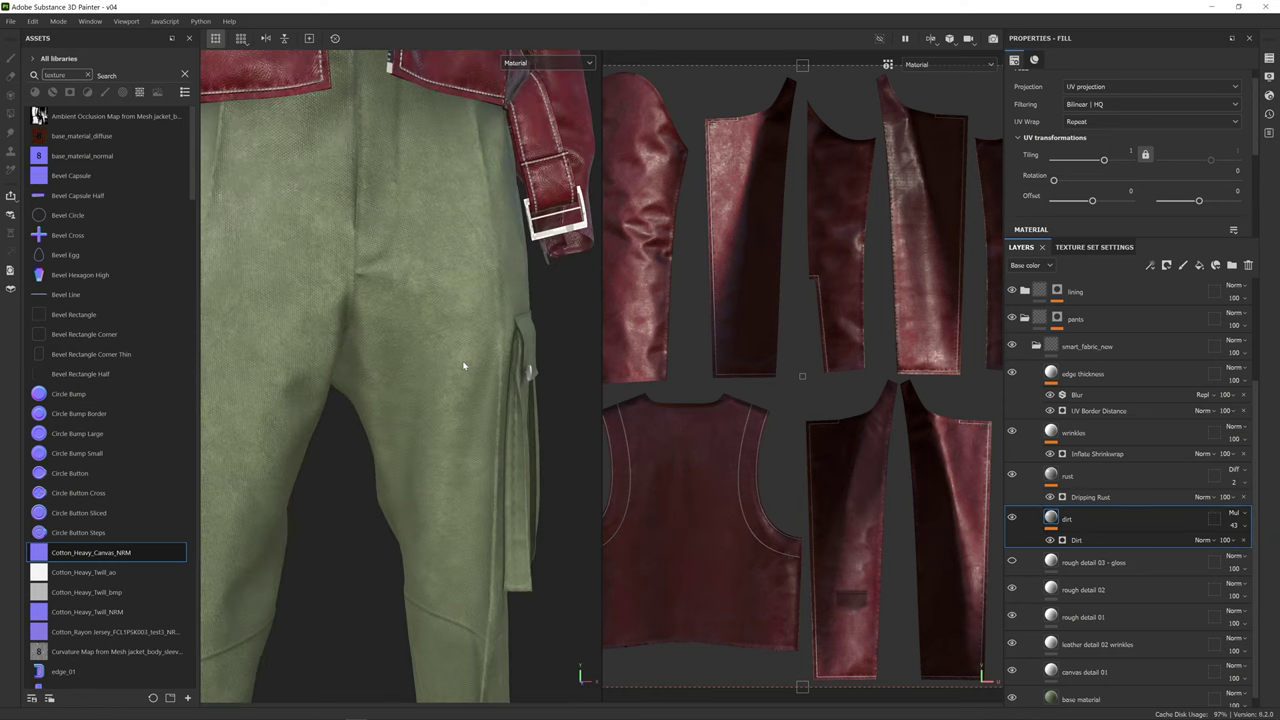
click(1245, 528)
drag(1248, 547, 1227, 546)
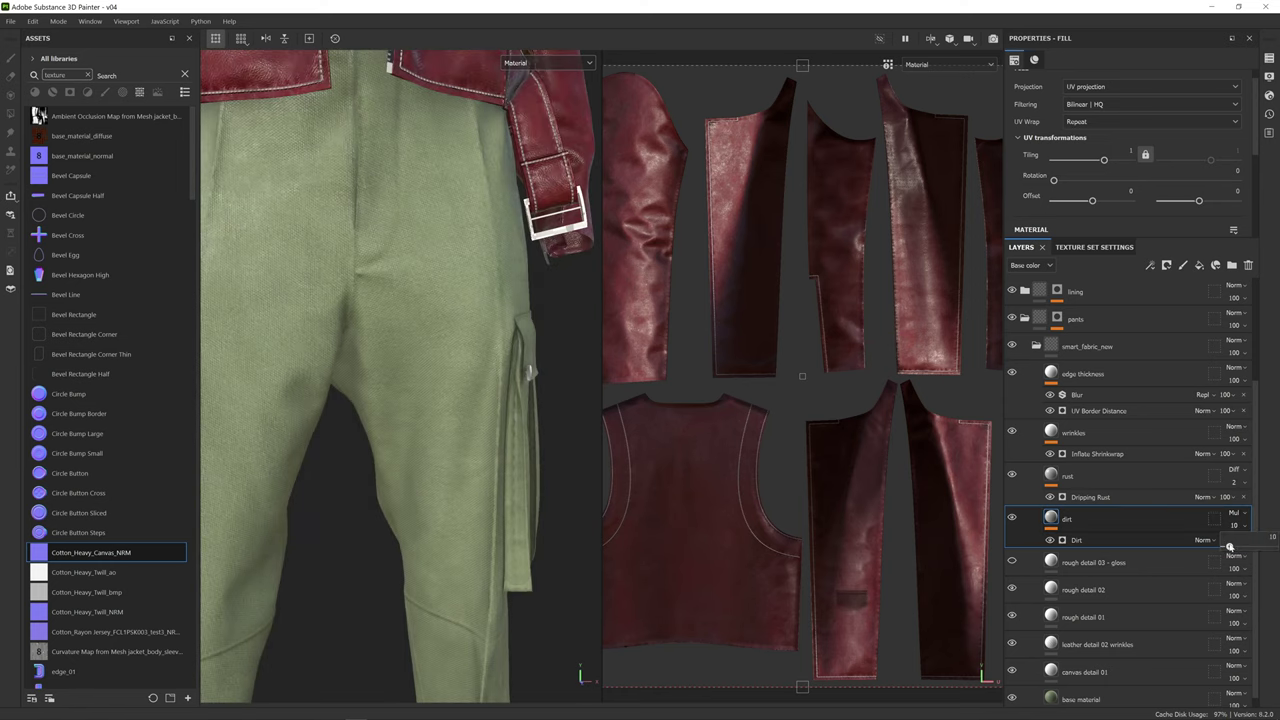
scroll(453, 291, down, 5)
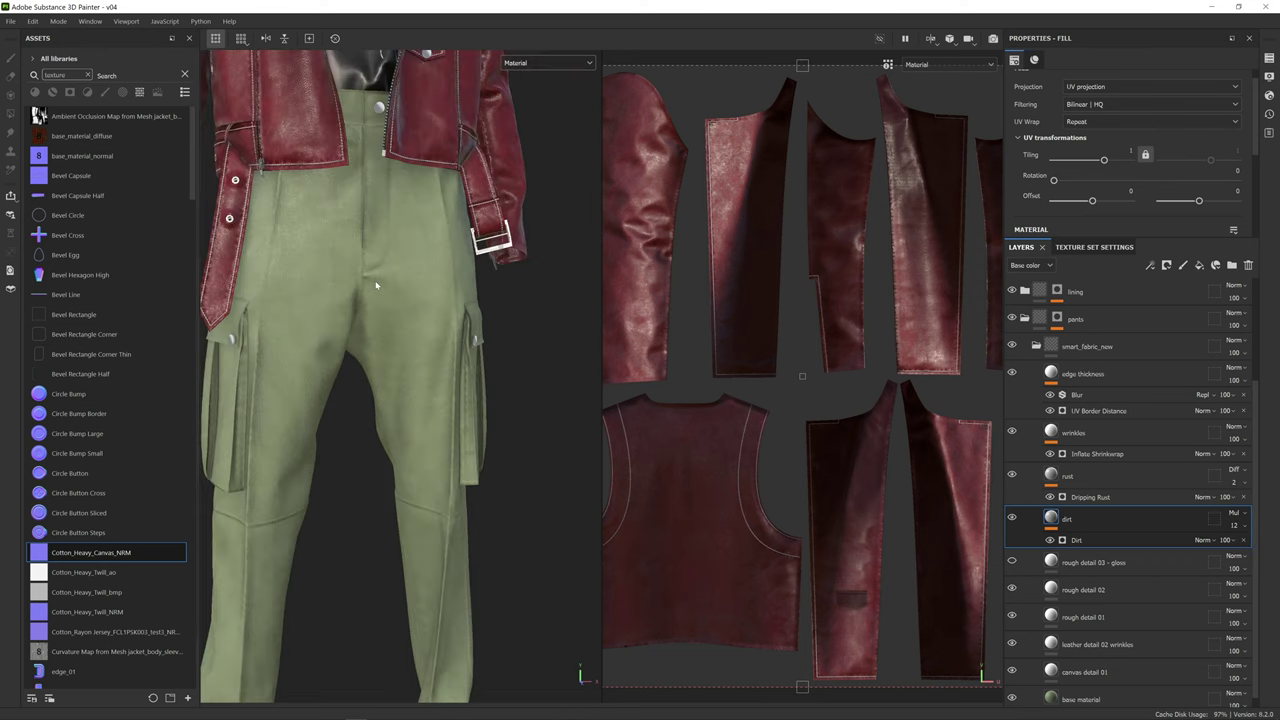
mouse_move(404, 315)
shift+right_down()
mouse_move(459, 329)
mouse_move(423, 322)
shift+right_up()
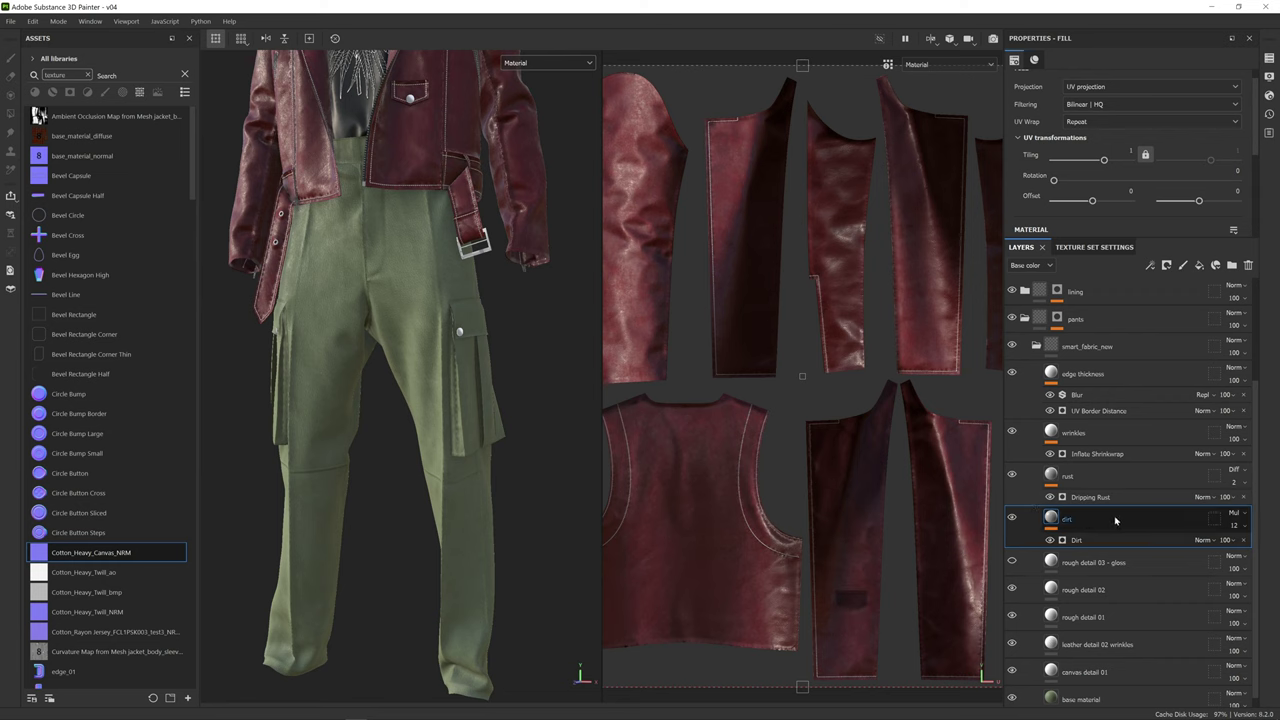
- Set the dirt layer's Roughness opacity to 10 and inspect the pants' sheen from several angles
click(1037, 265)
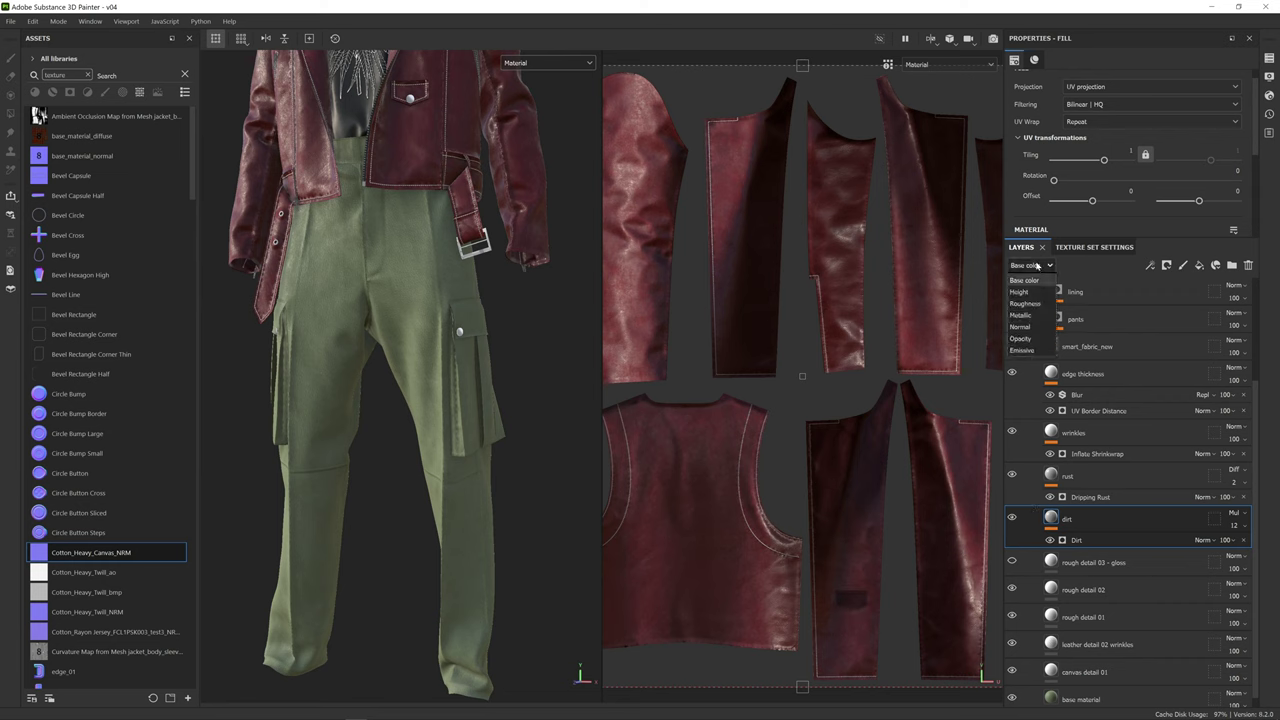
click(1021, 303)
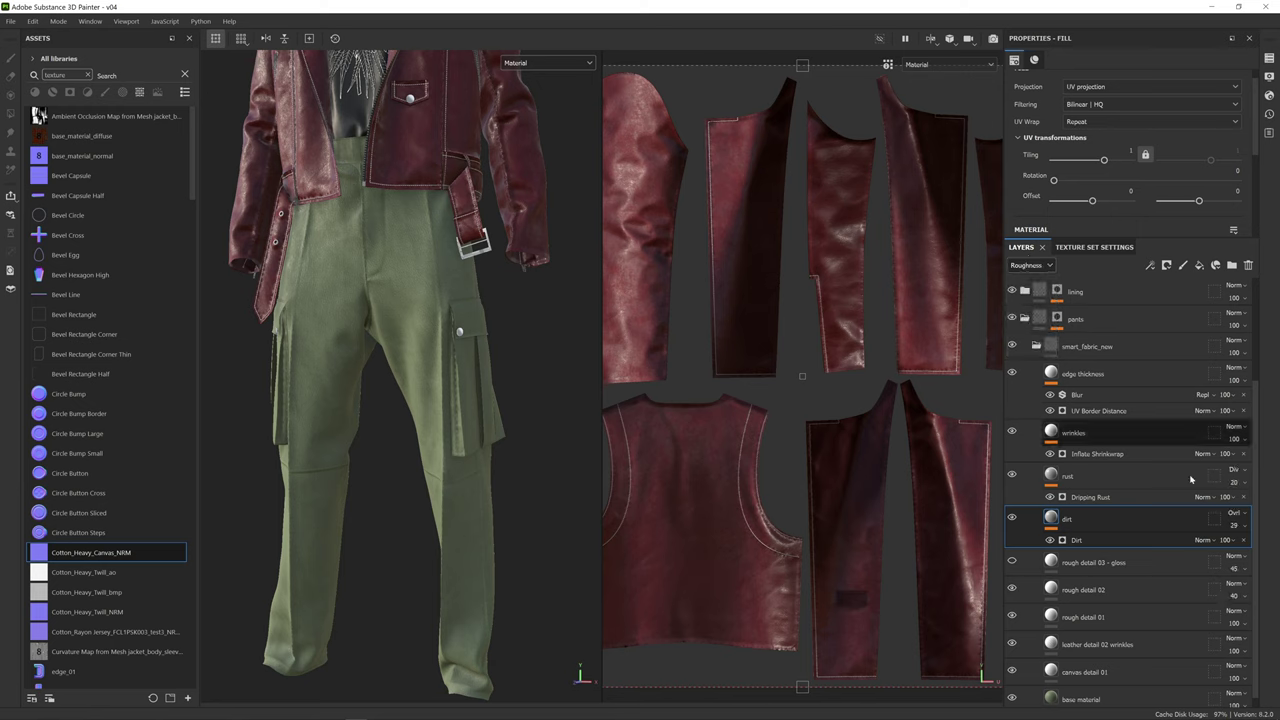
click(1245, 529)
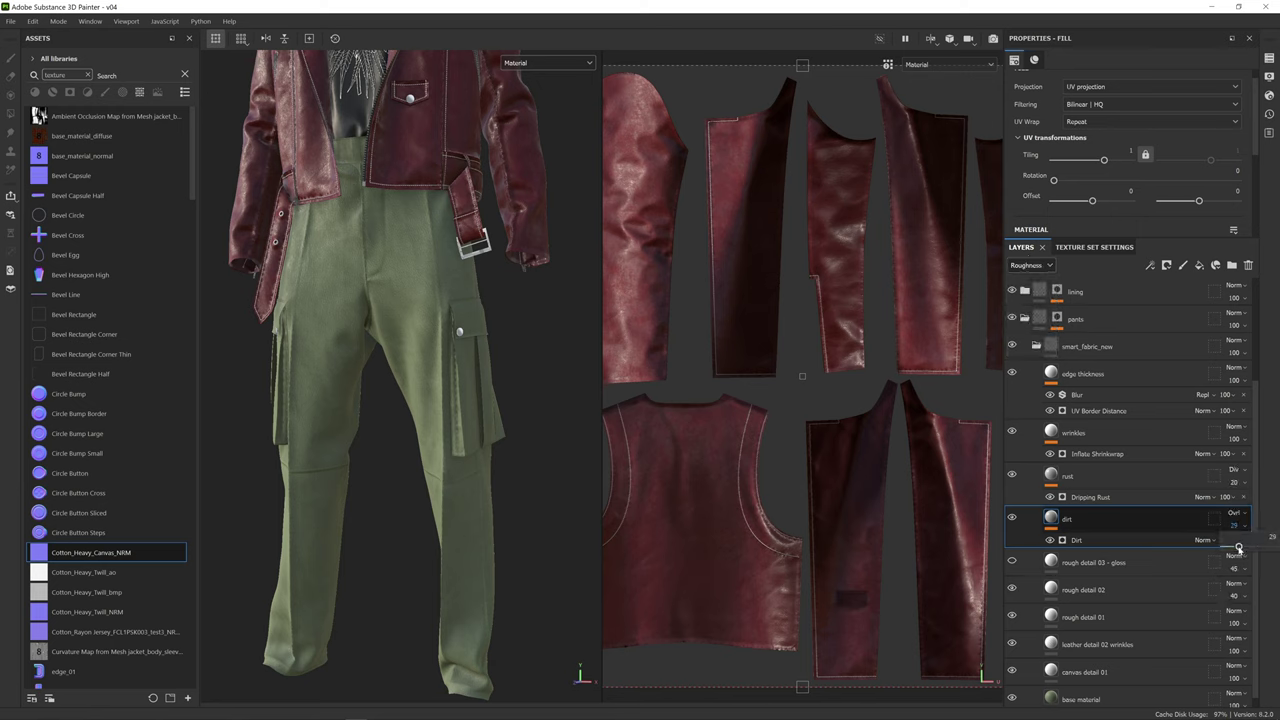
drag(1238, 547, 1229, 547)
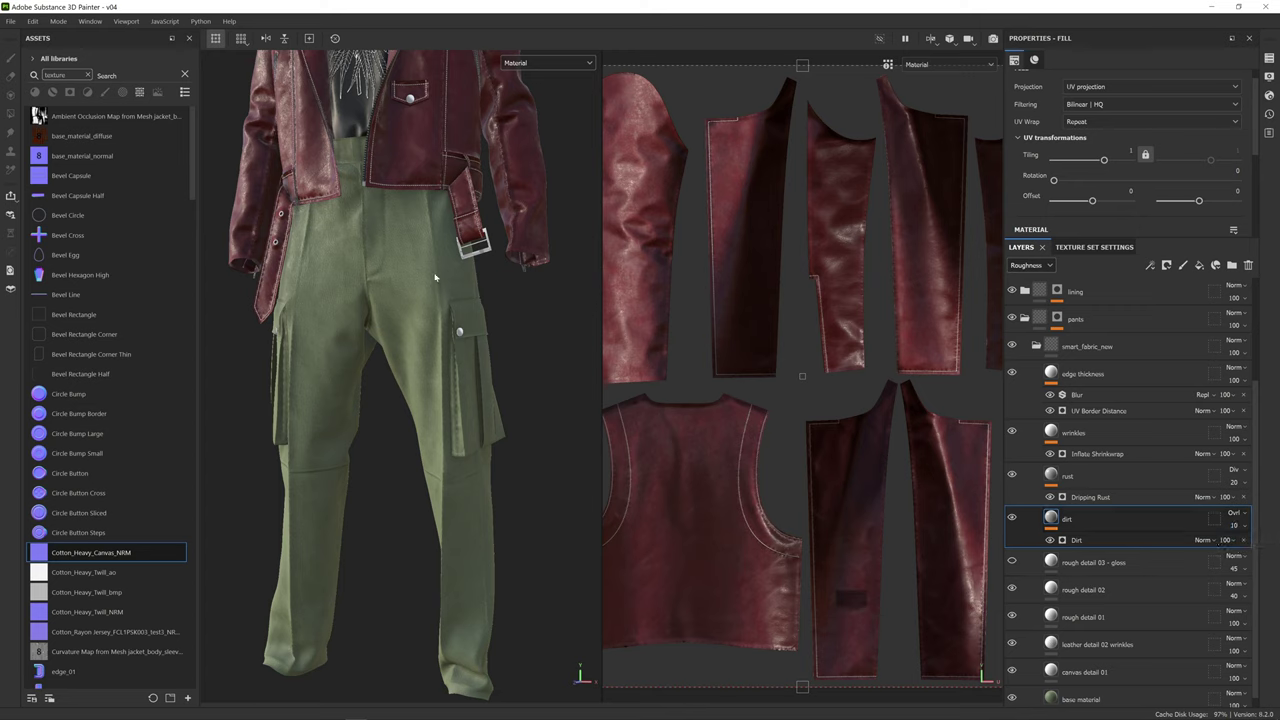
alt+drag(399, 296, 497, 300)
mouse_move(497, 300)
shift+right_down()
mouse_move(480, 298)
mouse_move(497, 300)
shift+right_up()
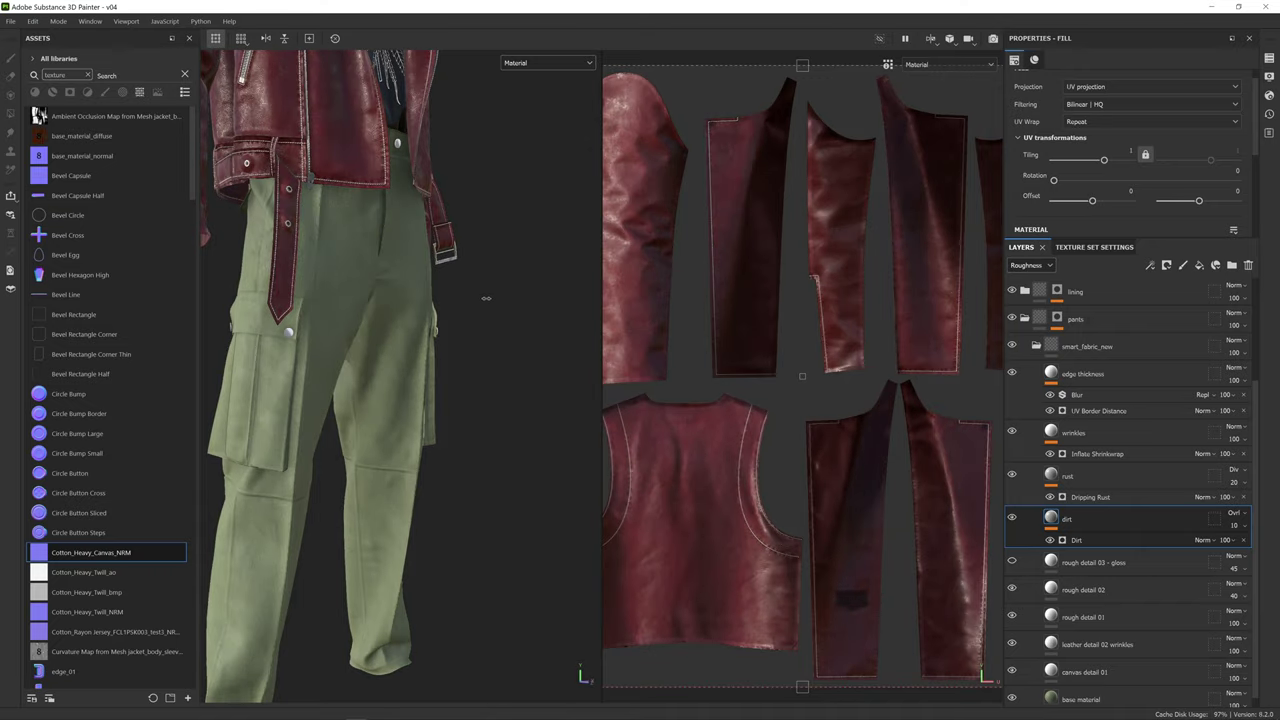
alt+drag(489, 301, 480, 348)
scroll(411, 294, down, 4)
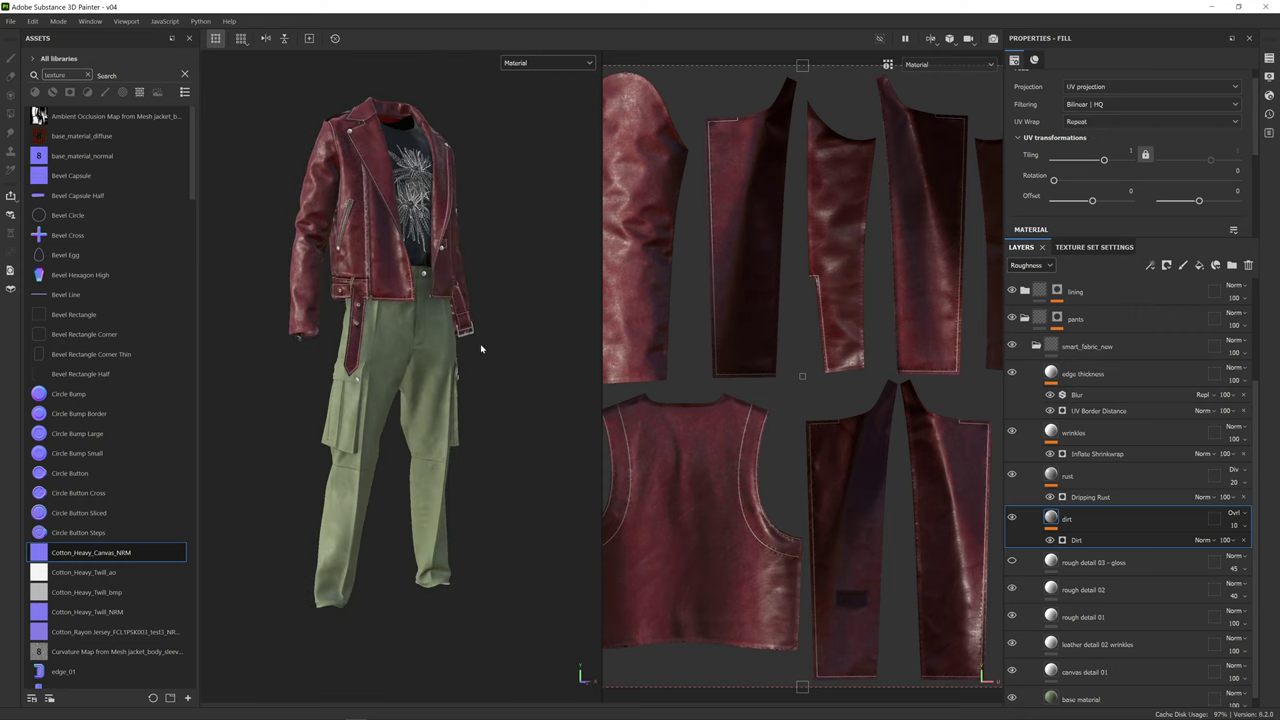
- Shift the pants base material's Base color to a khaki tone with a hue of 0.155
scroll(1116, 686, down, 1)
click(1116, 686)
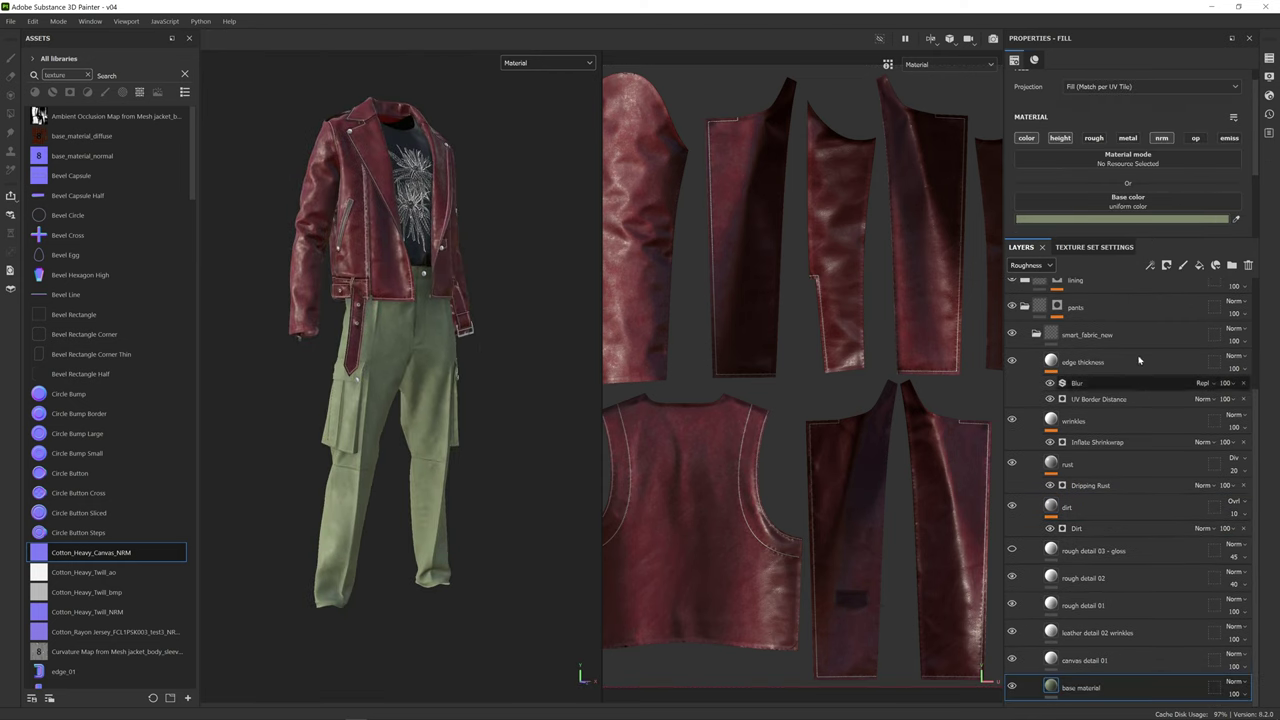
click(1160, 219)
click(1122, 365)
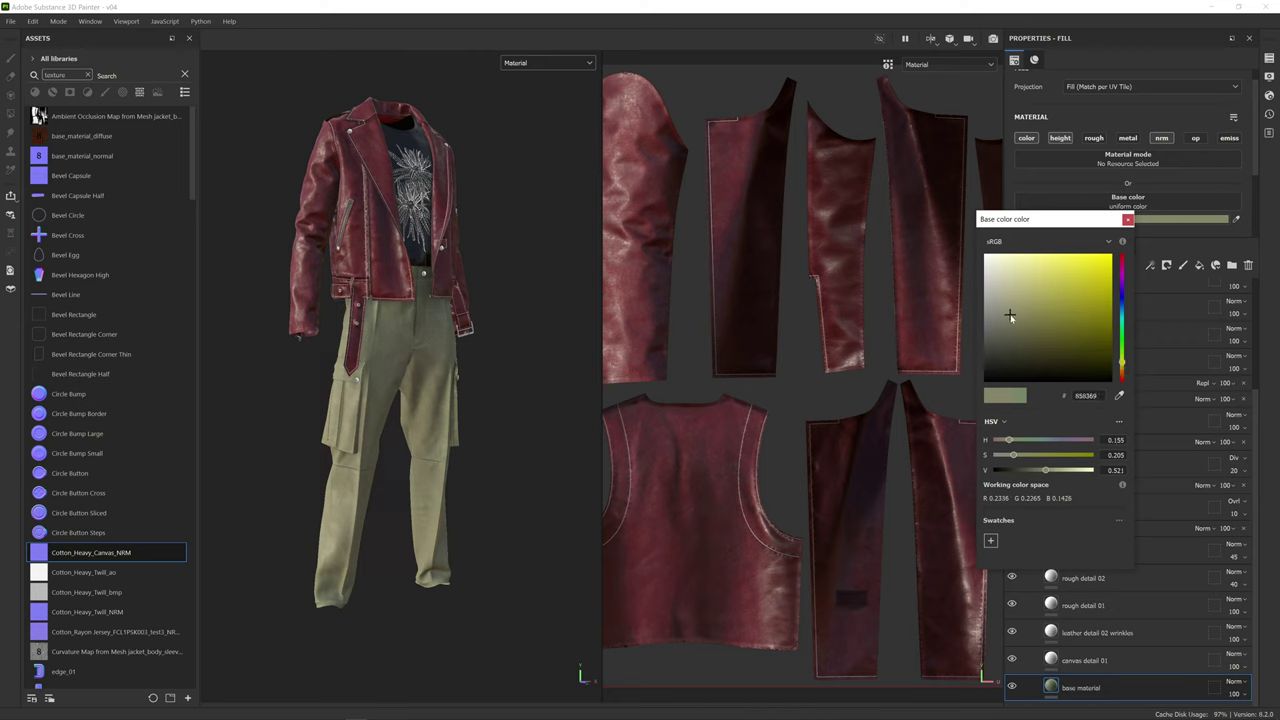
drag(1010, 314, 1010, 317)
click(1127, 220)
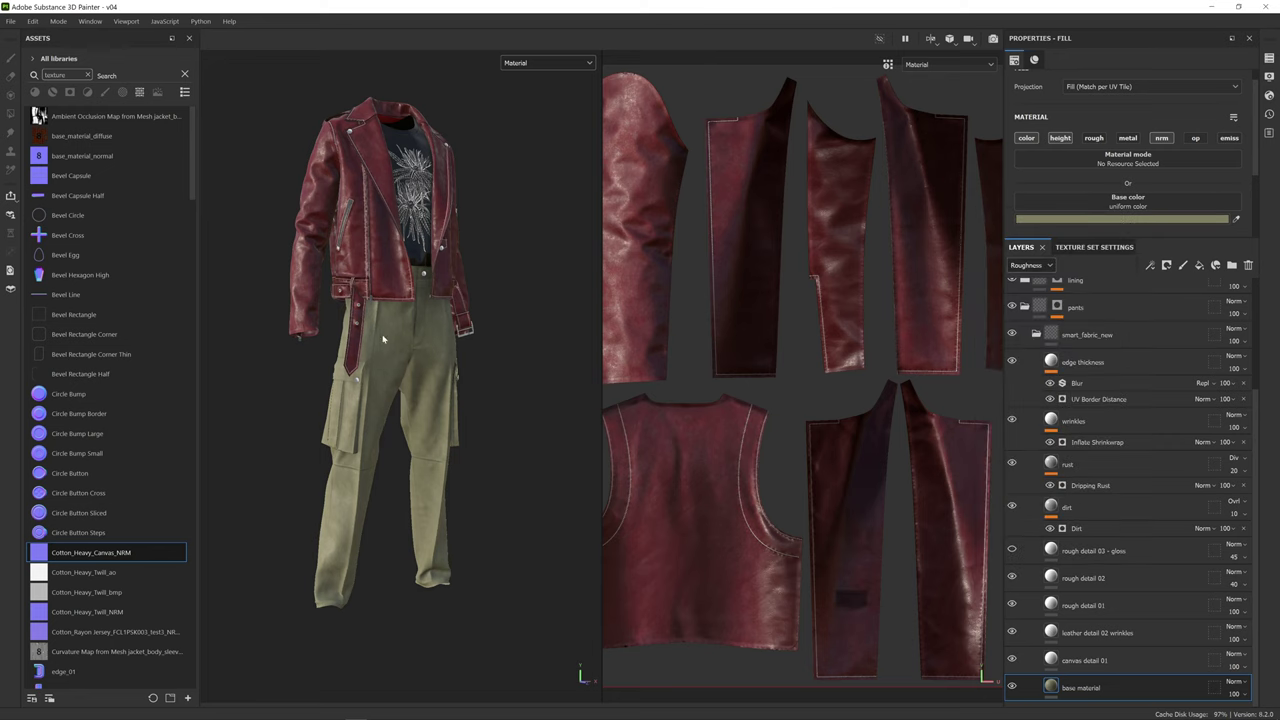
- Fine-tune the base material's Base color to saturation 0.187 and value 0.502, and inspect the pants up close and from the front
alt+drag(508, 322, 446, 313)
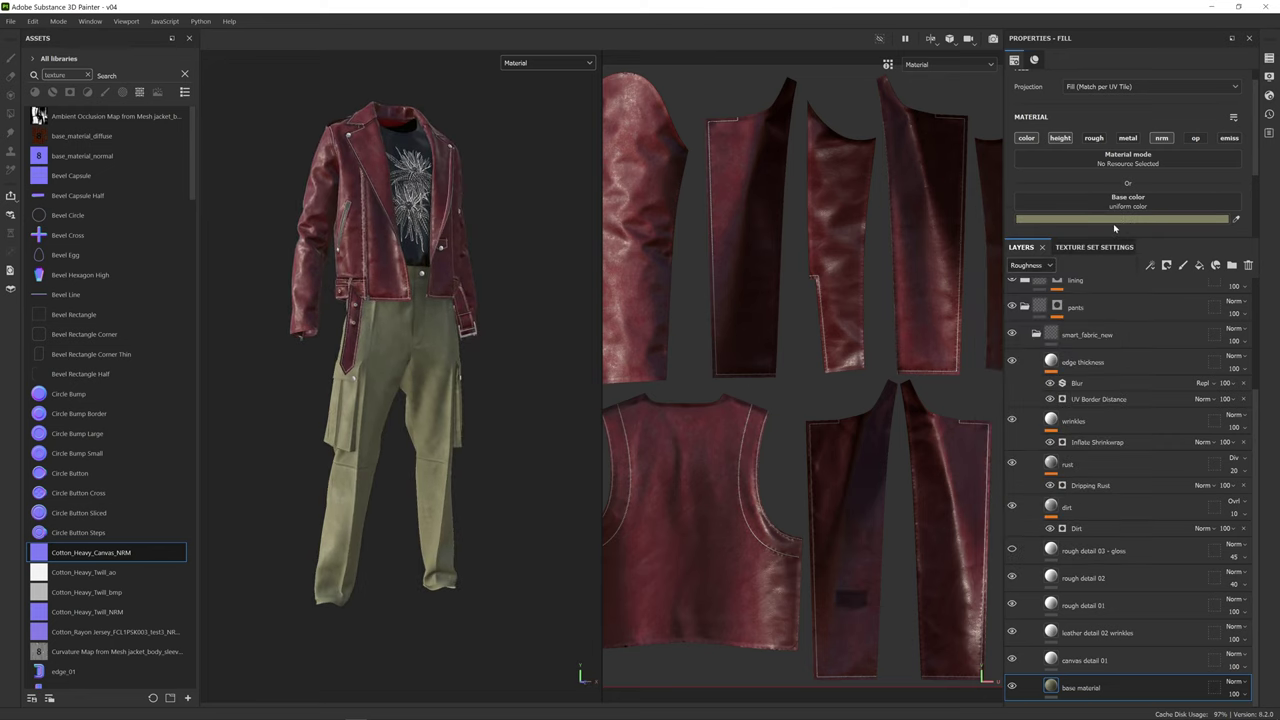
click(1117, 219)
drag(1014, 318, 1007, 318)
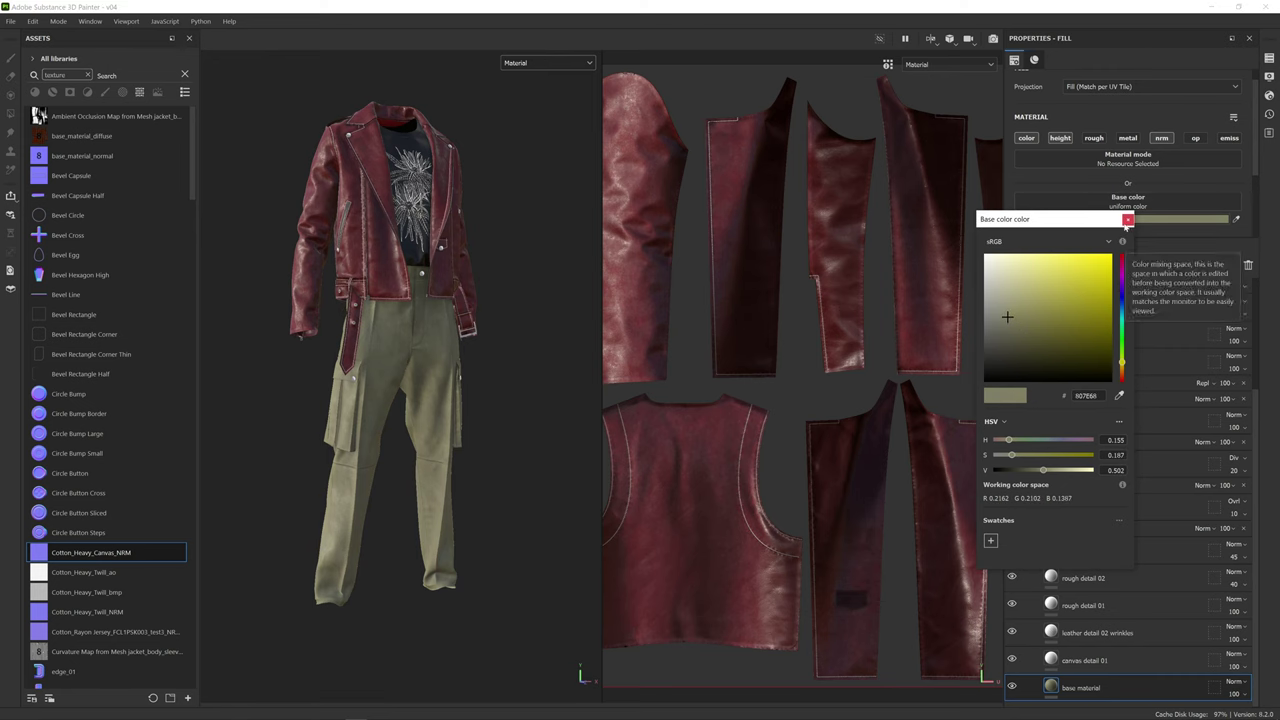
scroll(427, 375, up, 6)
alt+drag(461, 384, 399, 396)
scroll(424, 407, down, 8)
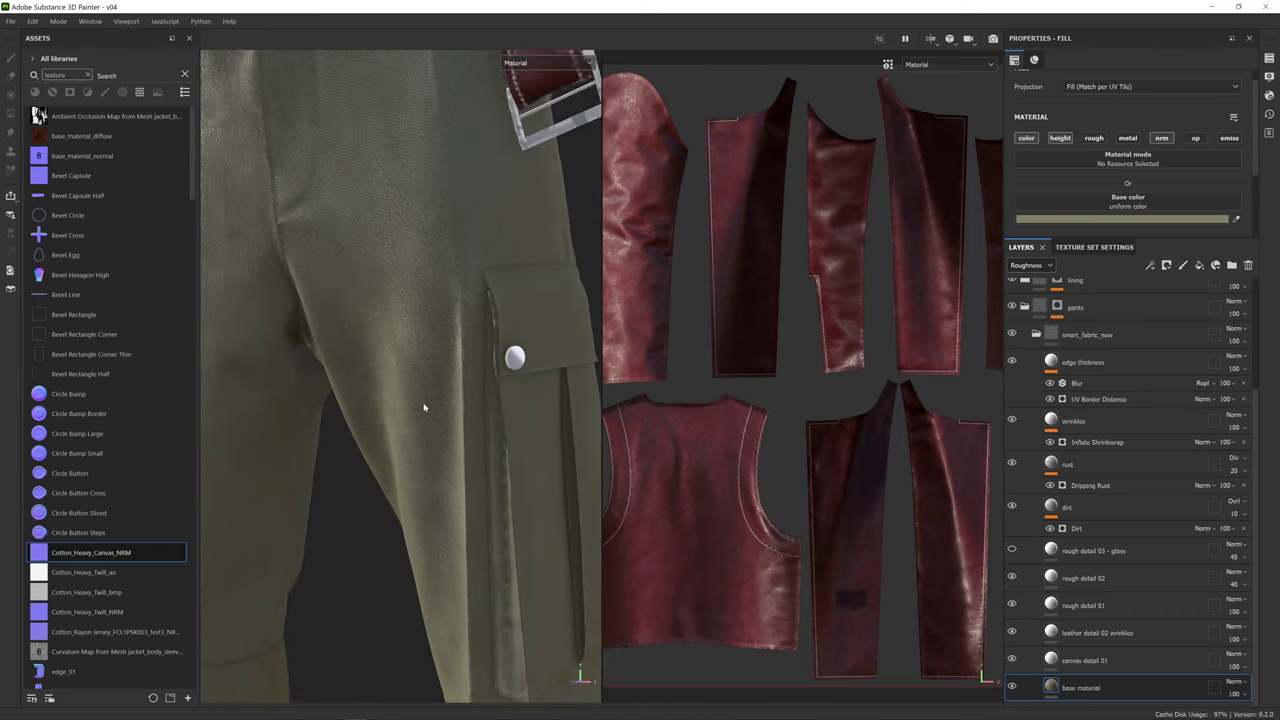
mouse_move(400, 401)
alt+mouse_down()
mouse_move(517, 409)
mouse_move(509, 417)
alt+mouse_up()
mouse_move(509, 417)
shift+right_down()
mouse_move(450, 414)
mouse_move(483, 411)
shift+right_up()
alt+drag(480, 411, 400, 414)
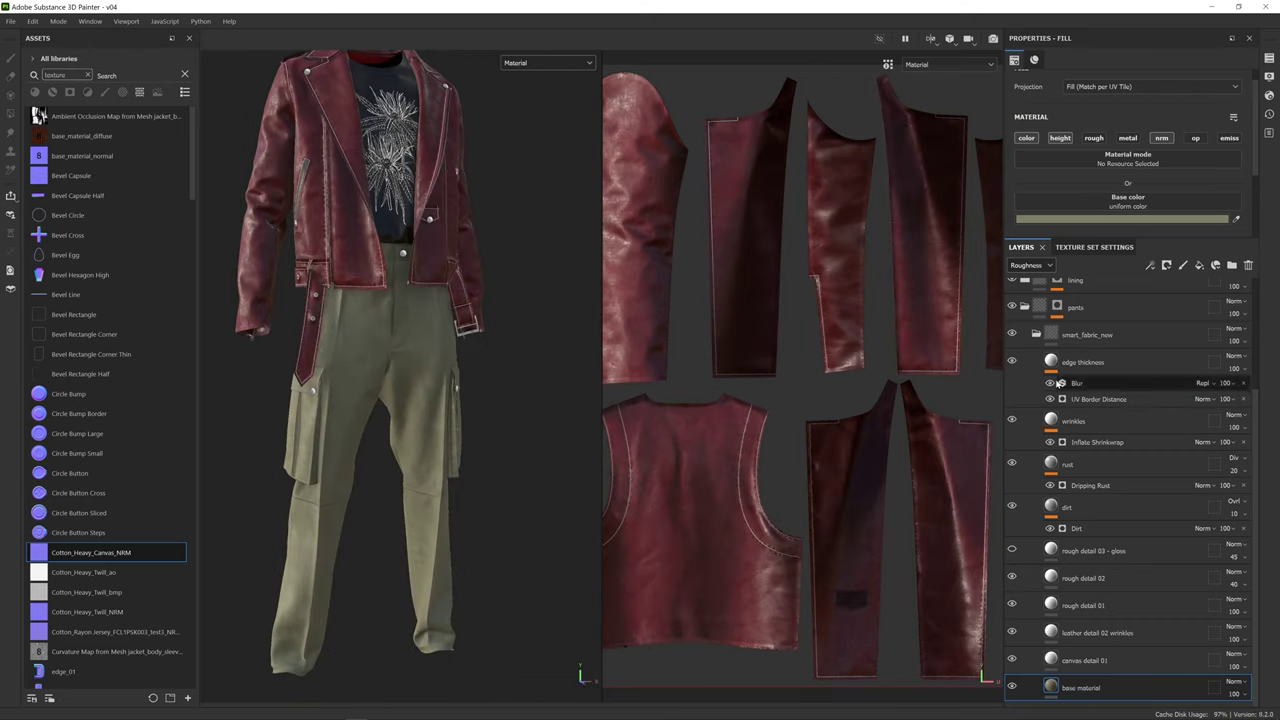
- Collapse the pants' smart_fabric_new folder and copy the puckering and stitch colour + height layers from the leather jacket folder
click(1036, 334)
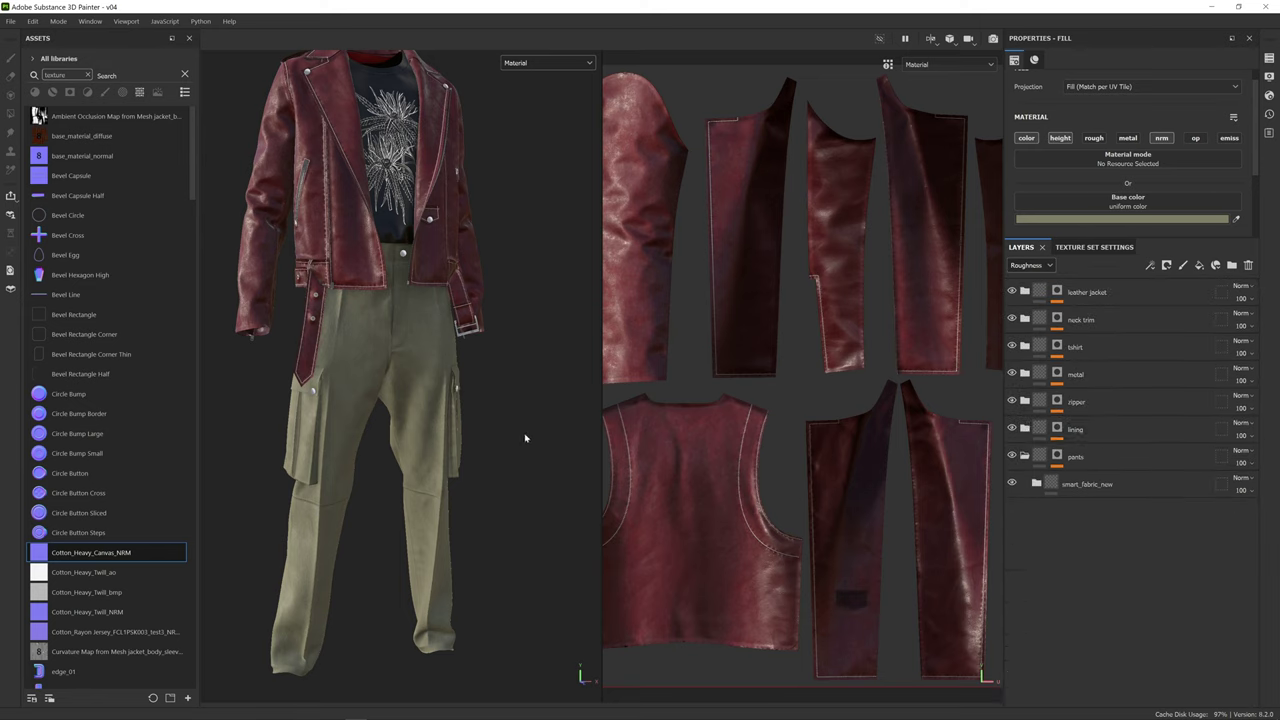
click(1146, 295)
click(1024, 291)
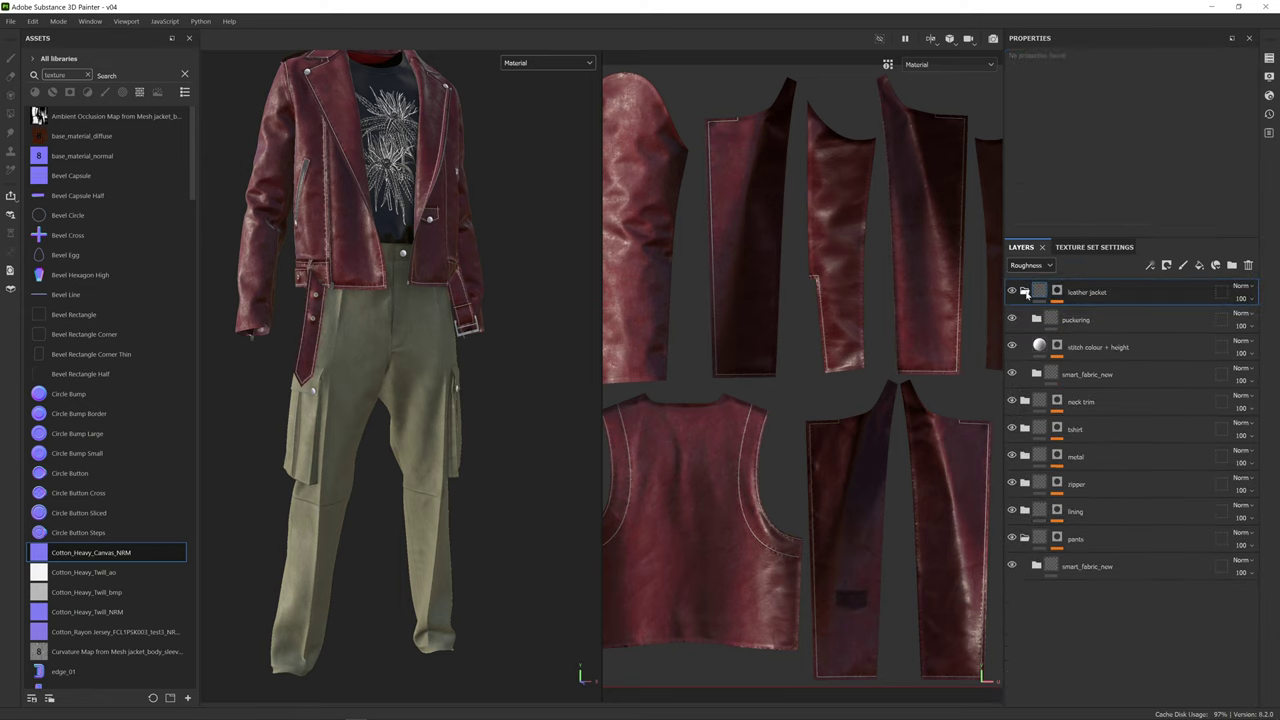
click(1129, 325)
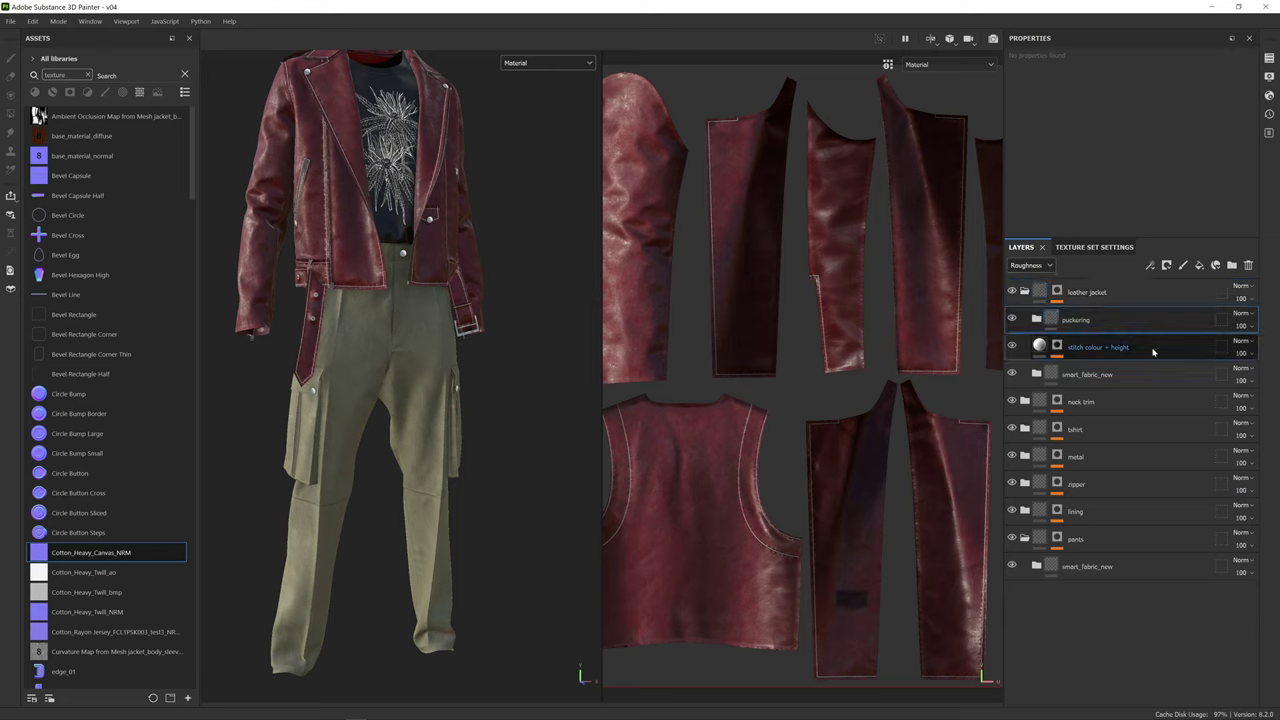
right_click(1153, 353)
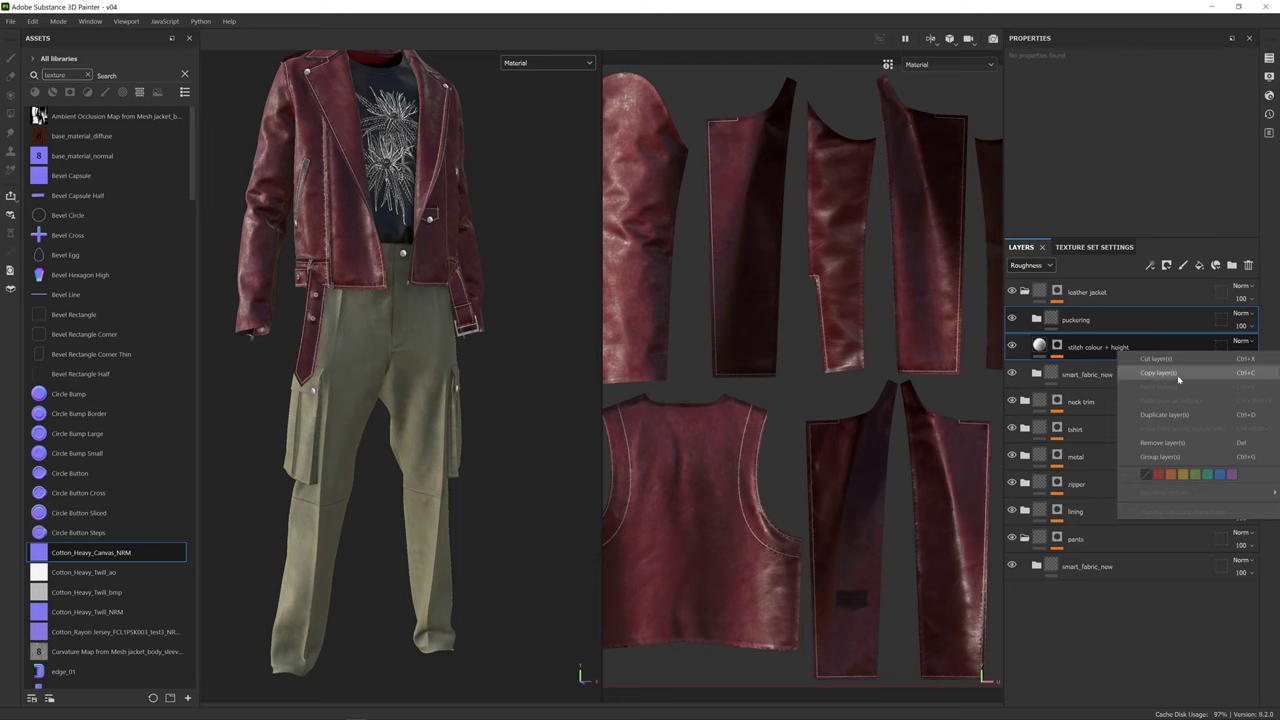
click(1178, 373)
- Paste the copied puckering and stitch colour + height layers directly above the pants folder
click(1120, 545)
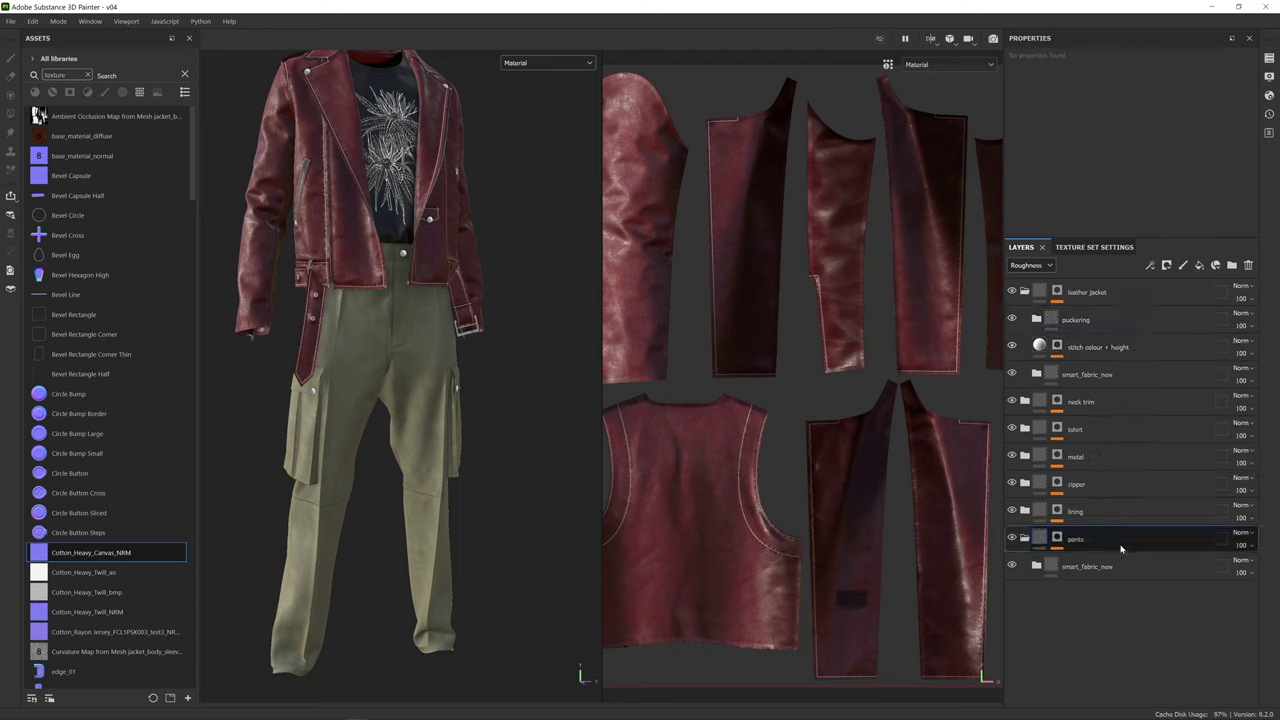
right_click(1121, 546)
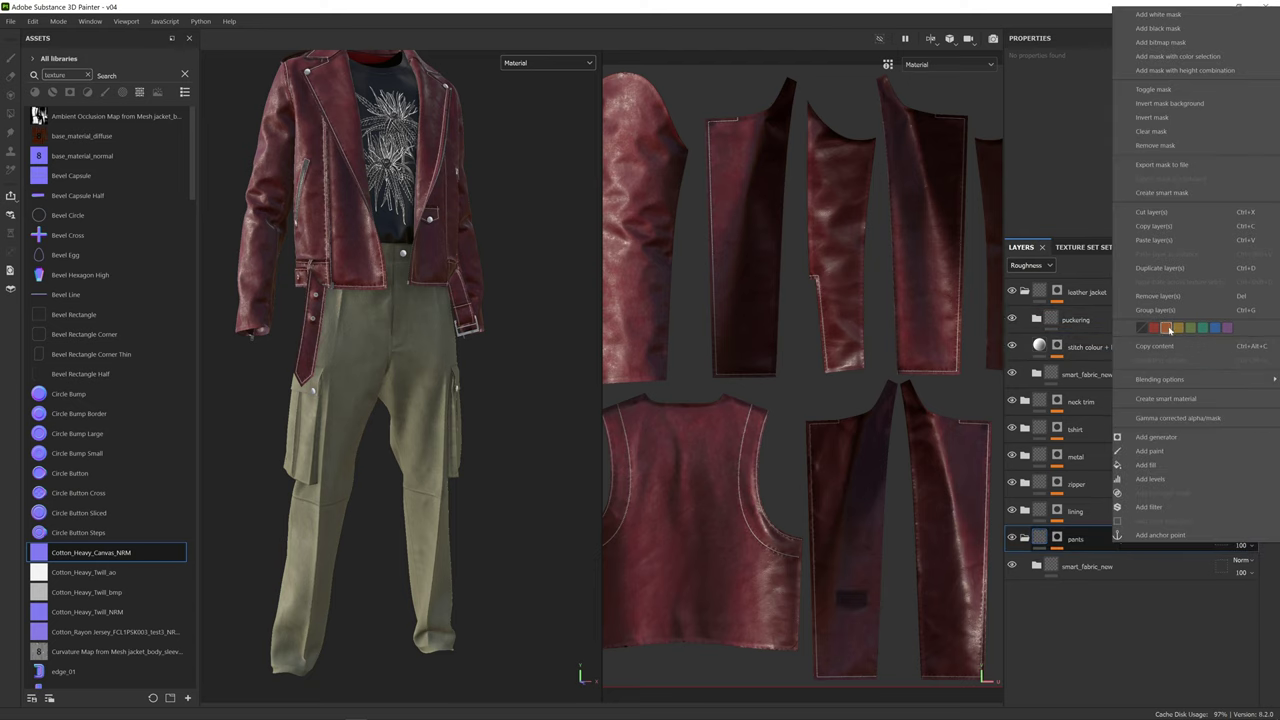
click(1178, 240)
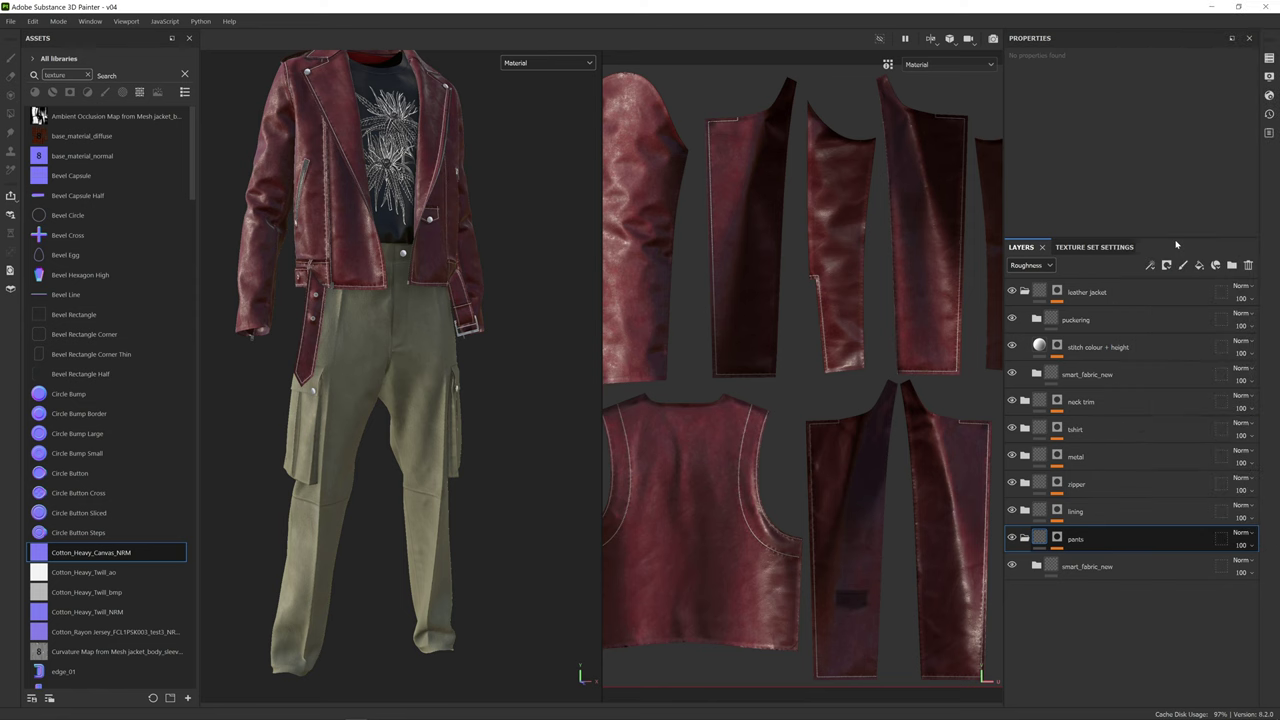
- Inspect the pasted puckering folder's bottom fill layer and its effect on the pants seams, leaving the folder collapsed
scroll(380, 420, up, 3)
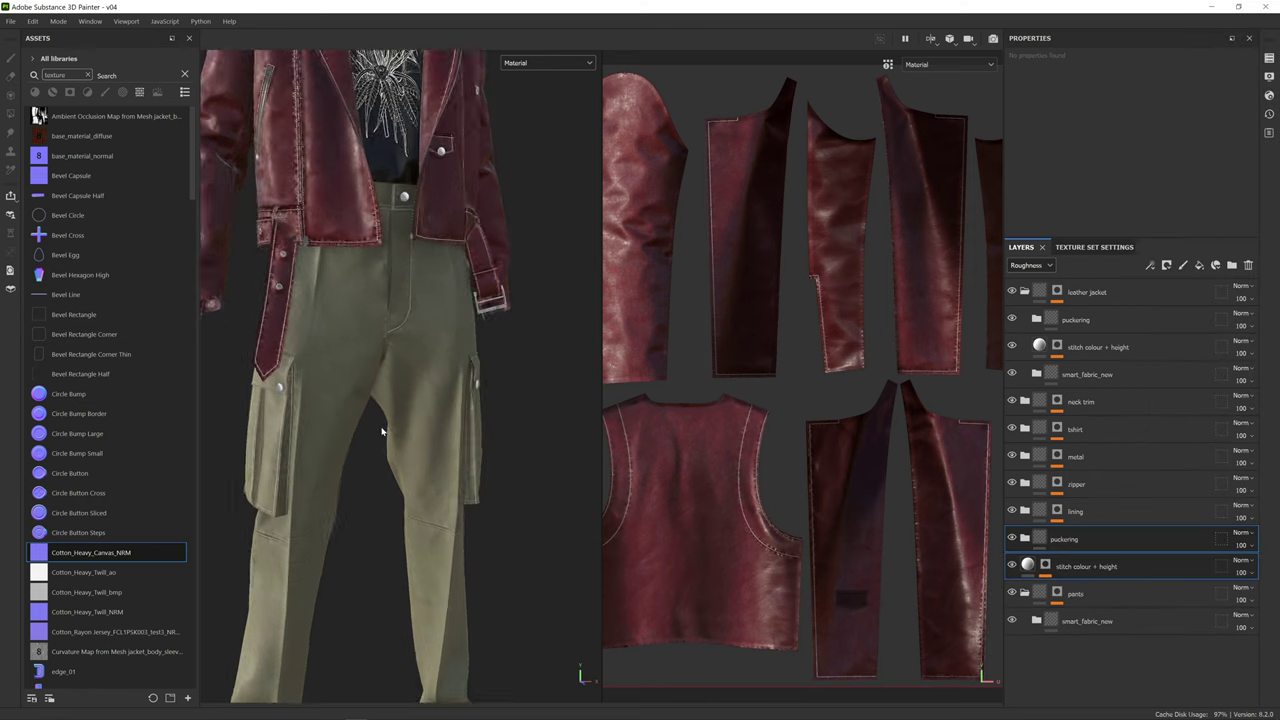
alt+drag(376, 410, 580, 457)
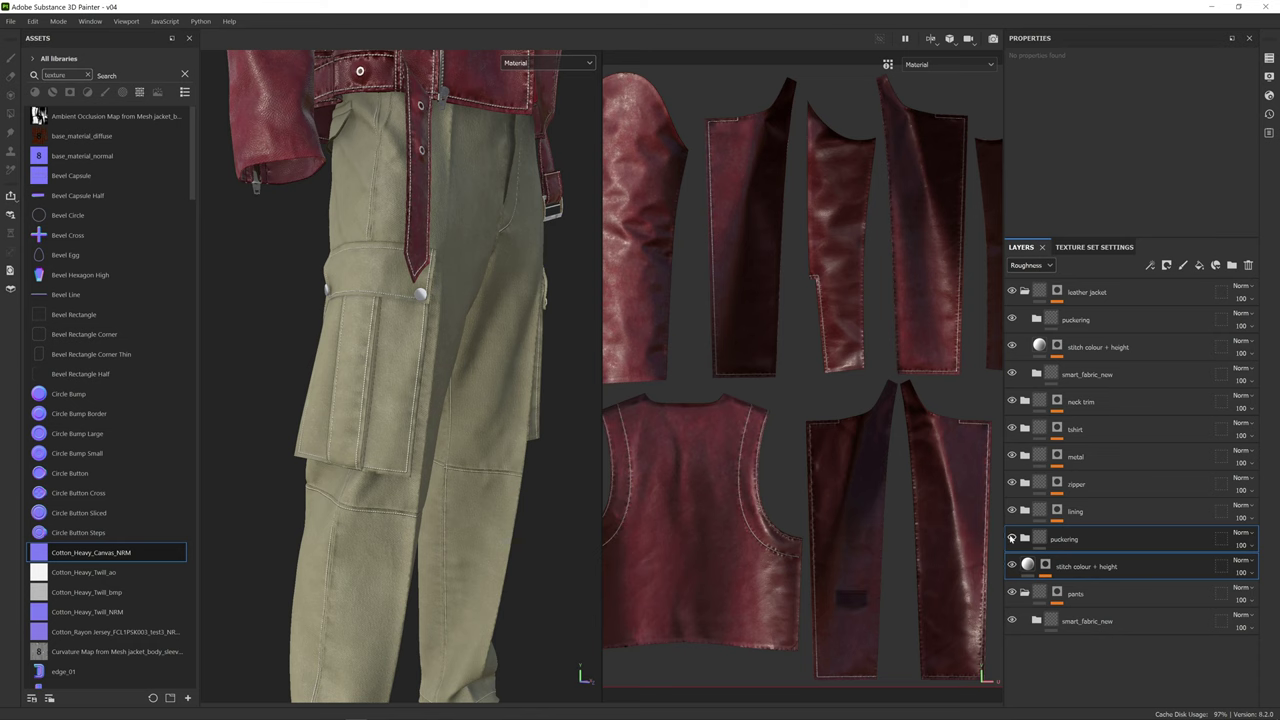
click(1024, 538)
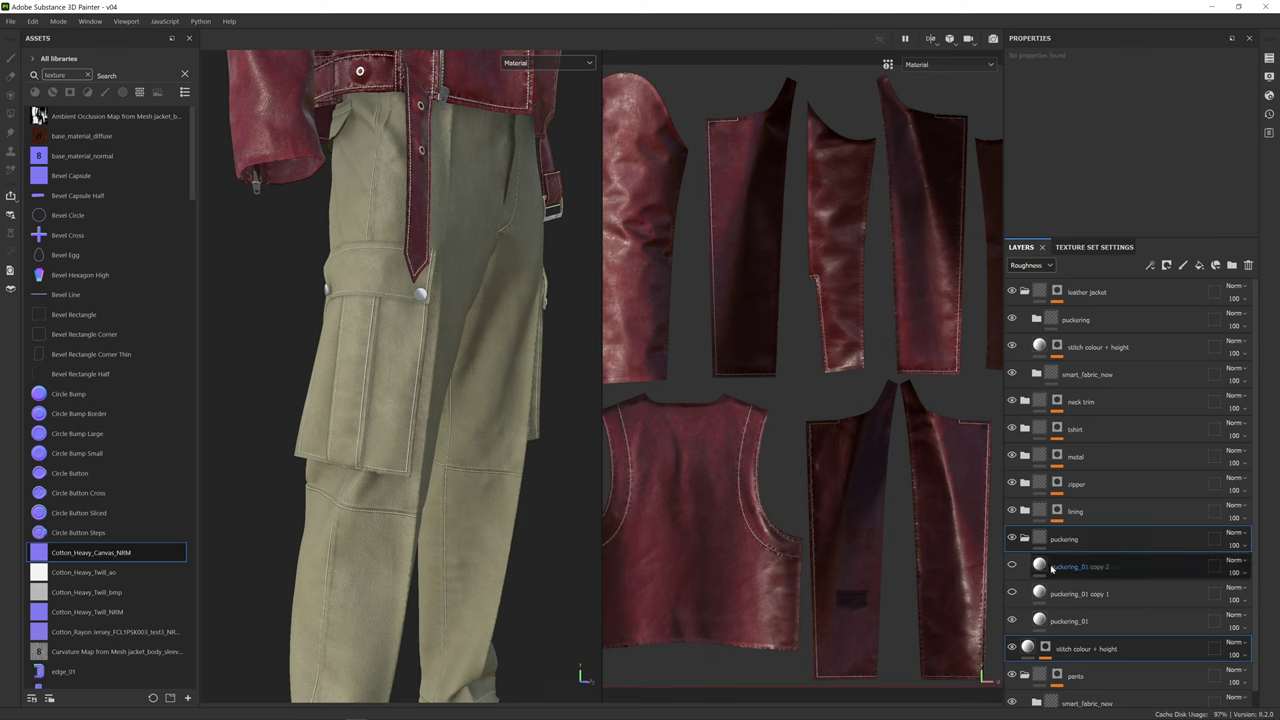
click(1092, 627)
alt+drag(354, 461, 340, 463)
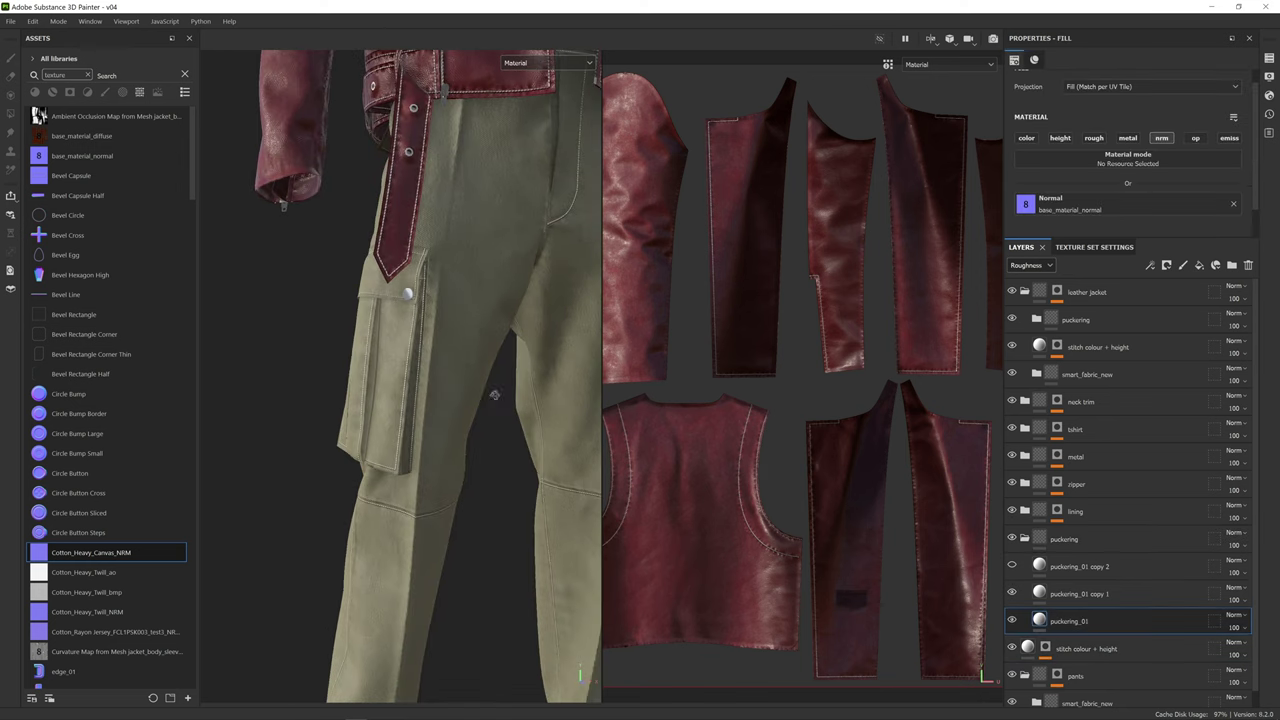
mouse_move(495, 394)
alt+mouse_down()
mouse_move(434, 374)
mouse_move(478, 380)
alt+mouse_up()
scroll(434, 374, up, 3)
scroll(437, 373, down, 5)
click(1023, 542)
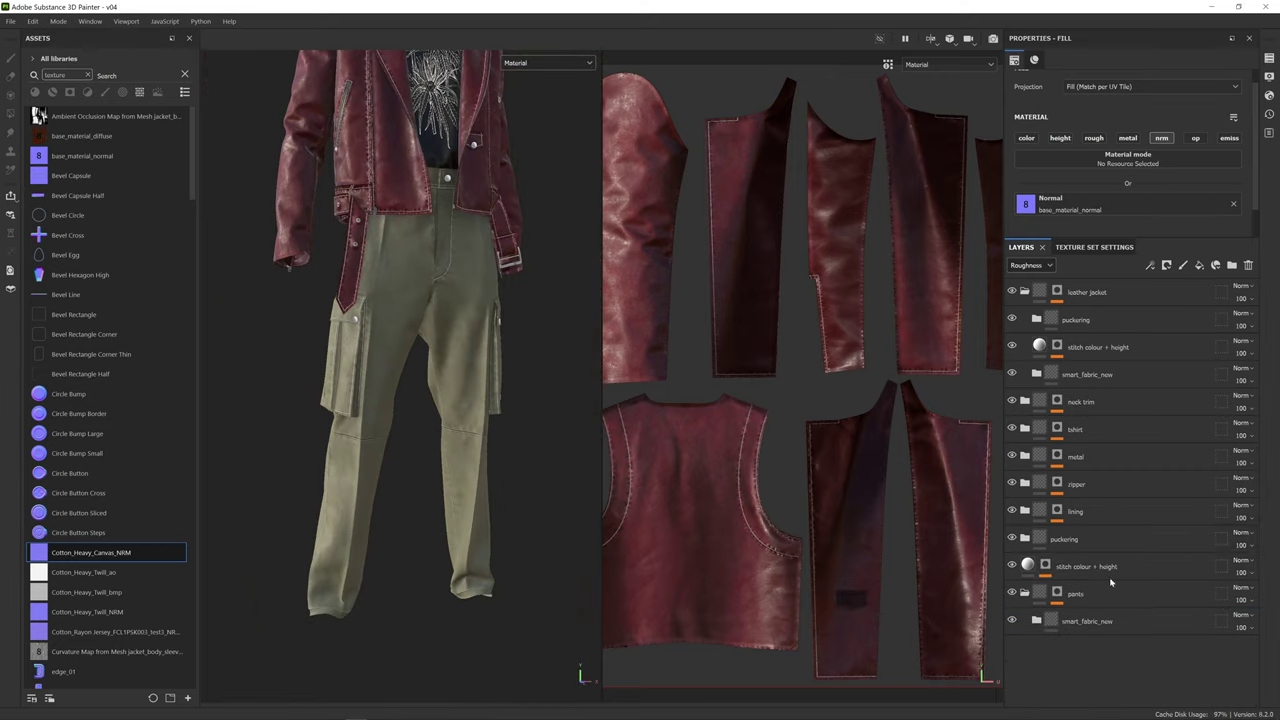
- Set the pasted stitch colour + height layer's Base color to khaki with hue 0.151, saturation 0.205 and value 0.562
click(1110, 568)
scroll(1103, 205, down, 3)
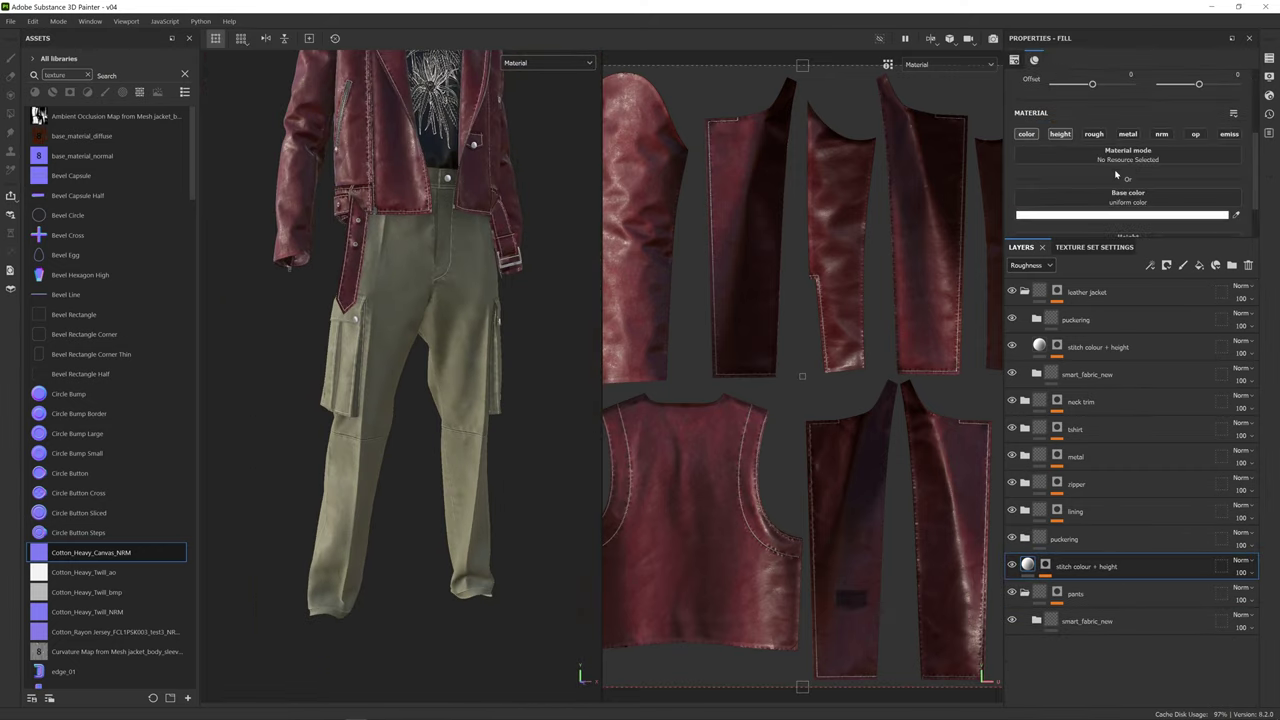
click(1117, 192)
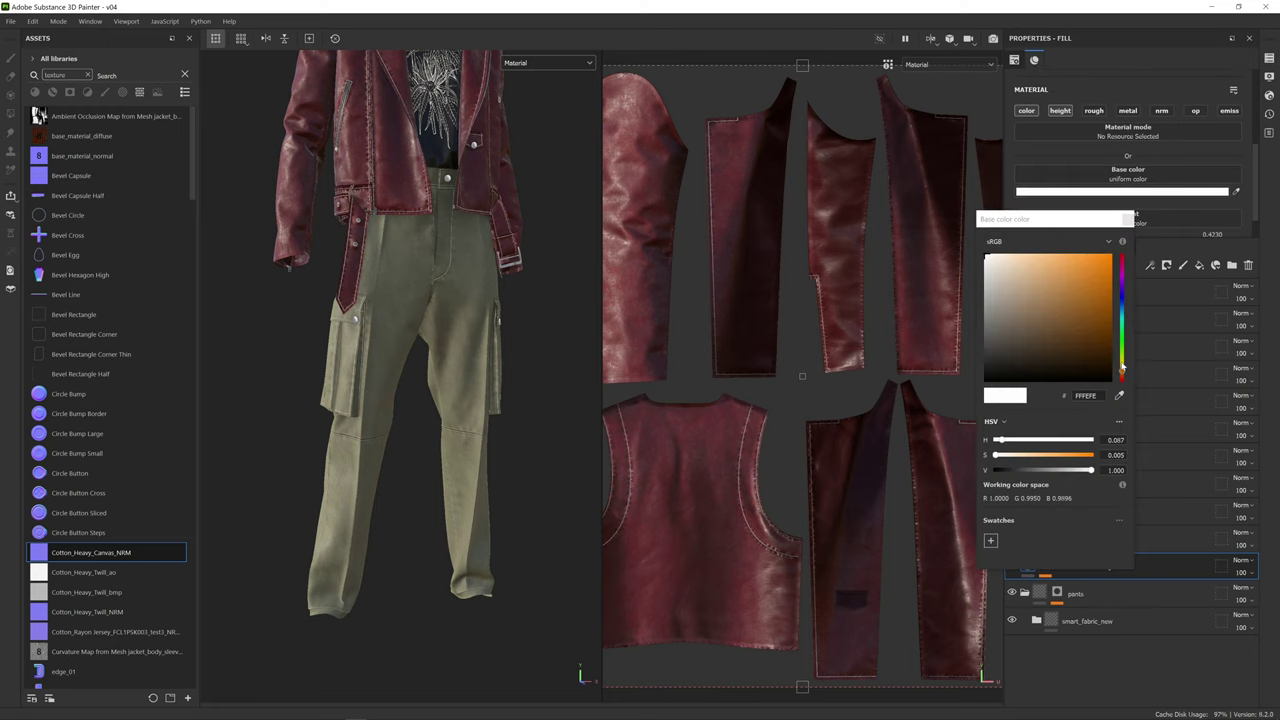
drag(1121, 368, 1121, 361)
drag(1026, 352, 1009, 309)
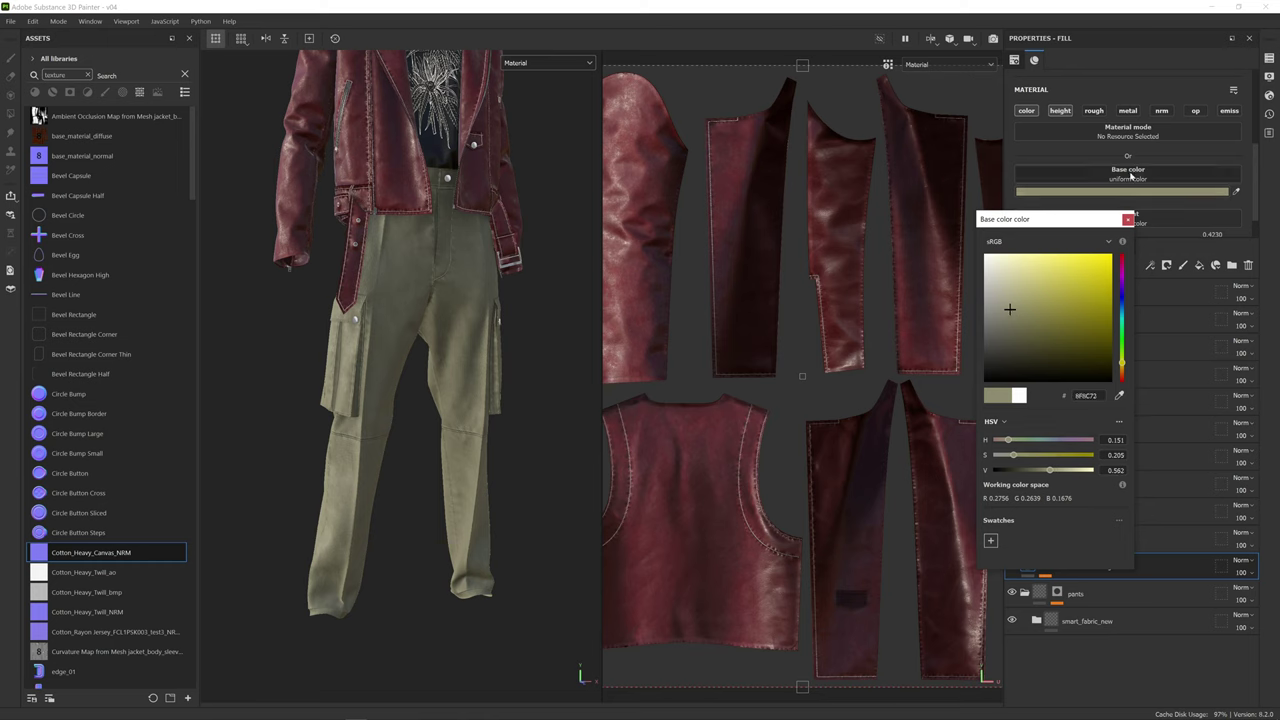
click(1256, 145)
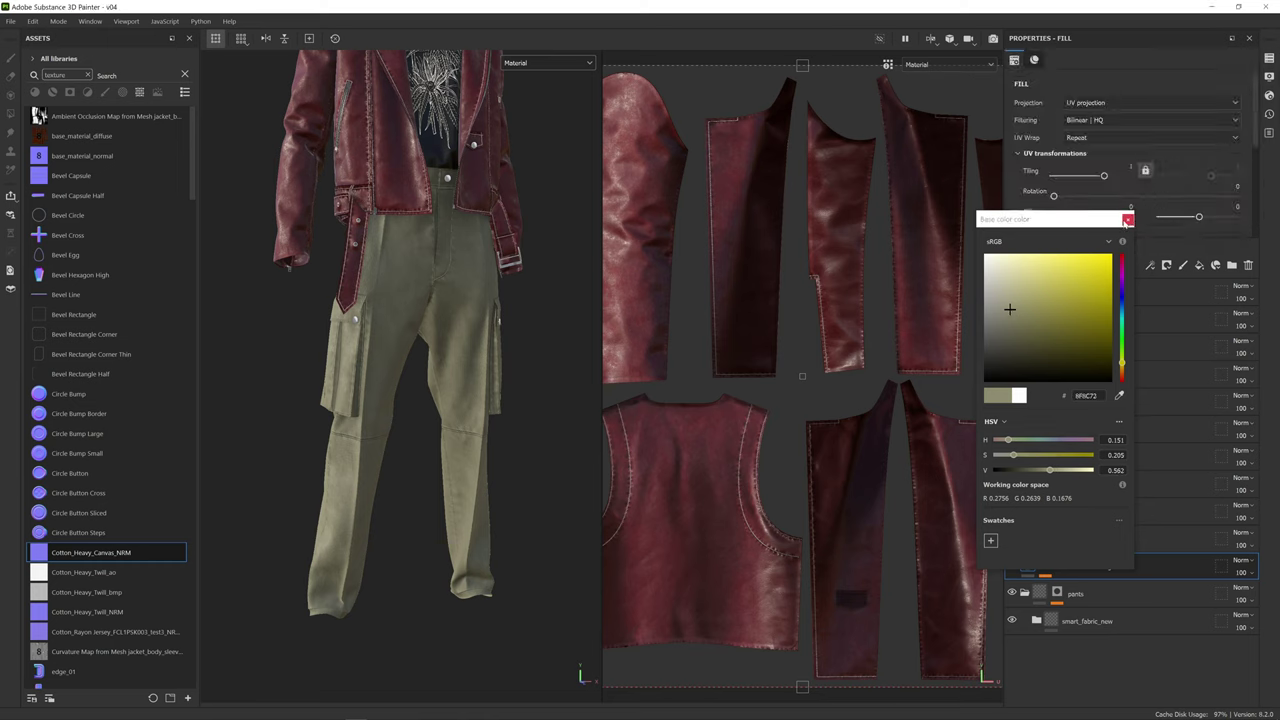
click(1127, 219)
- Set the pasted stitch layer's Height to 0.2717 and check the stitching on the cargo pocket and the whole outfit
scroll(1140, 200, down, 4)
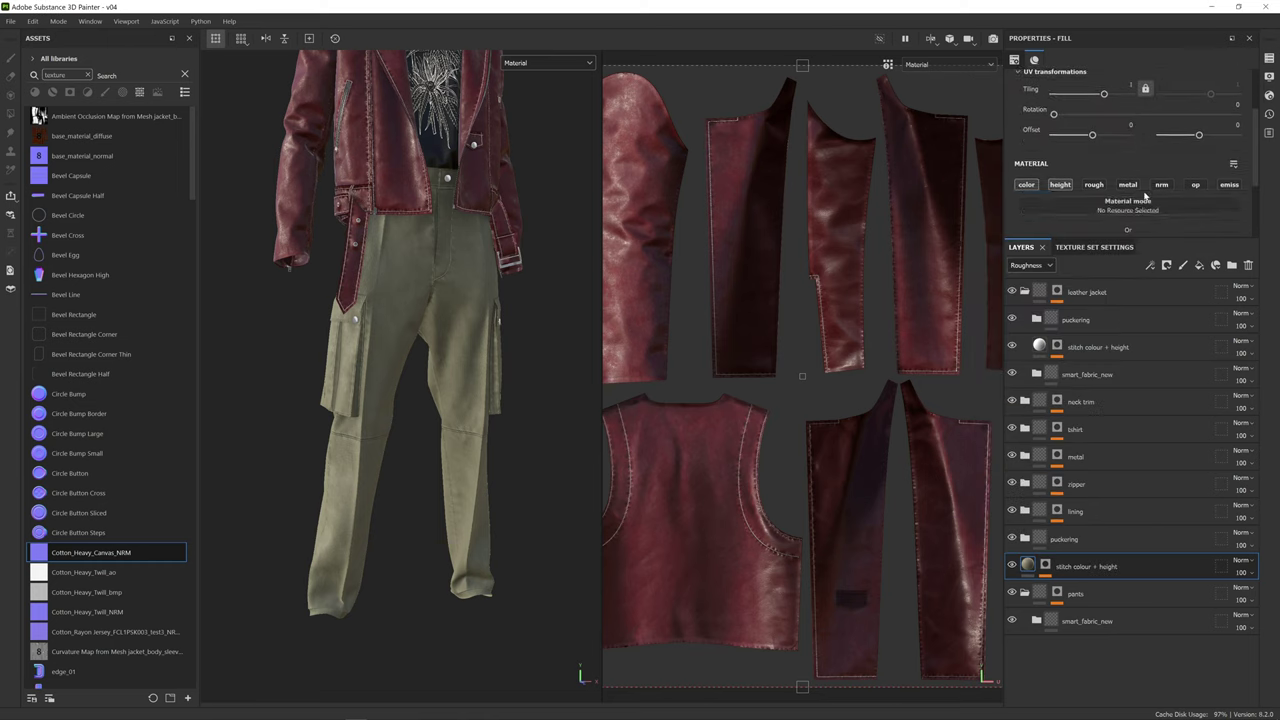
scroll(439, 322, up, 5)
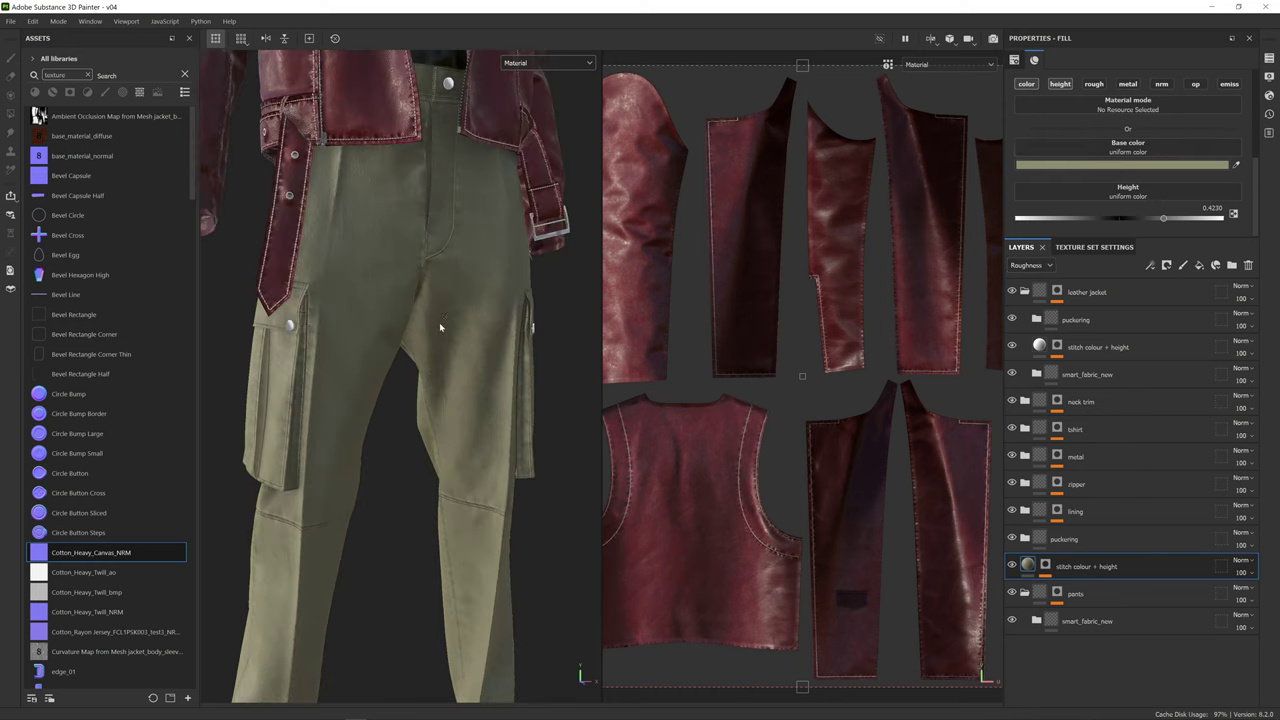
alt+drag(443, 329, 563, 218)
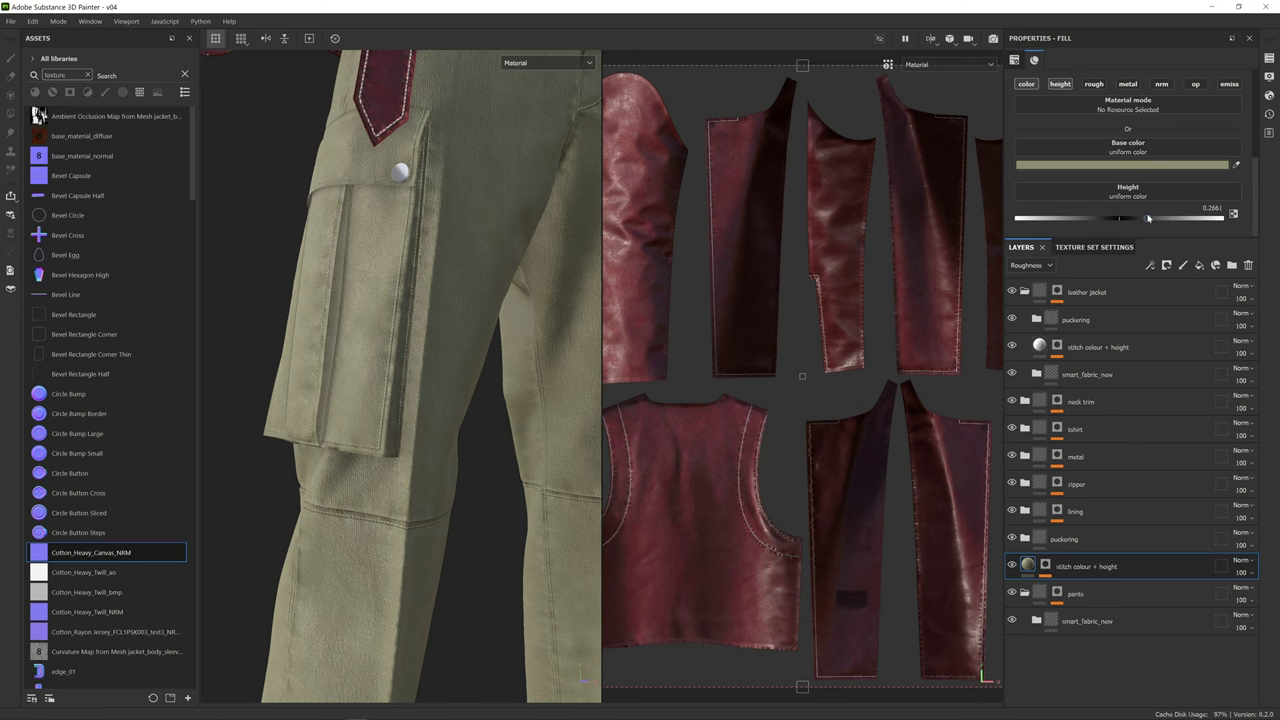
alt+drag(412, 307, 459, 307)
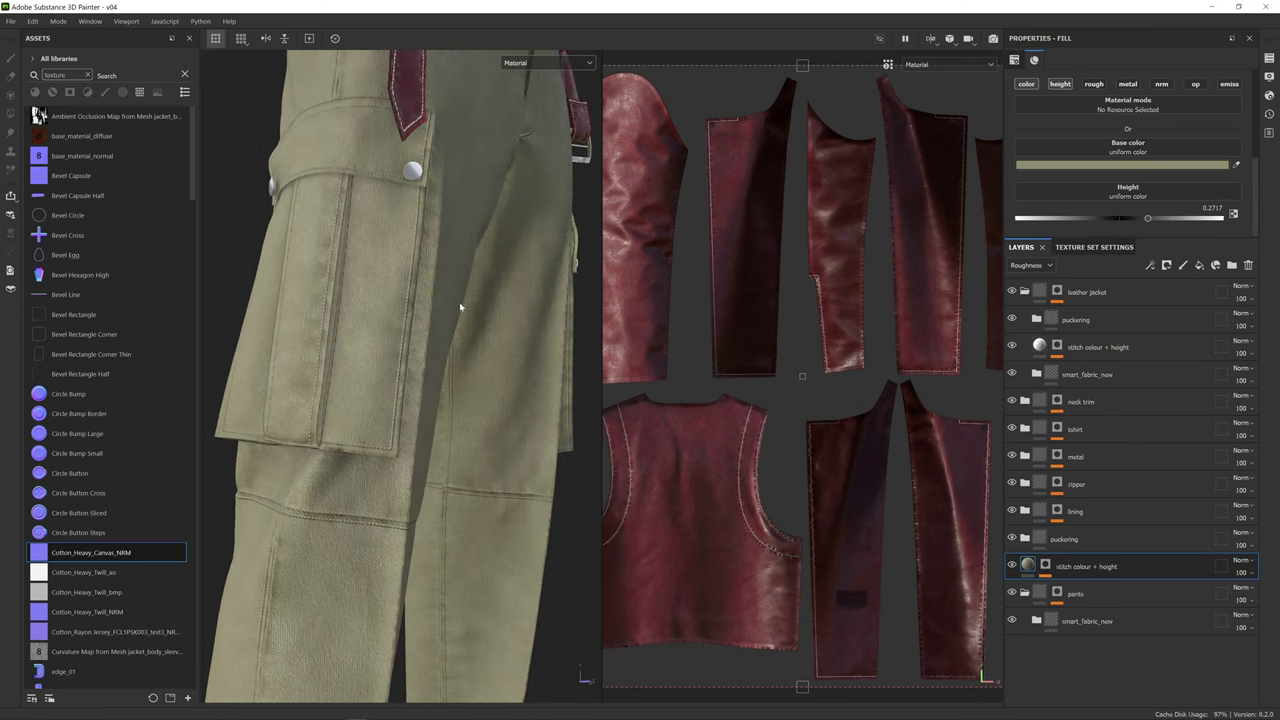
scroll(466, 305, up, 5)
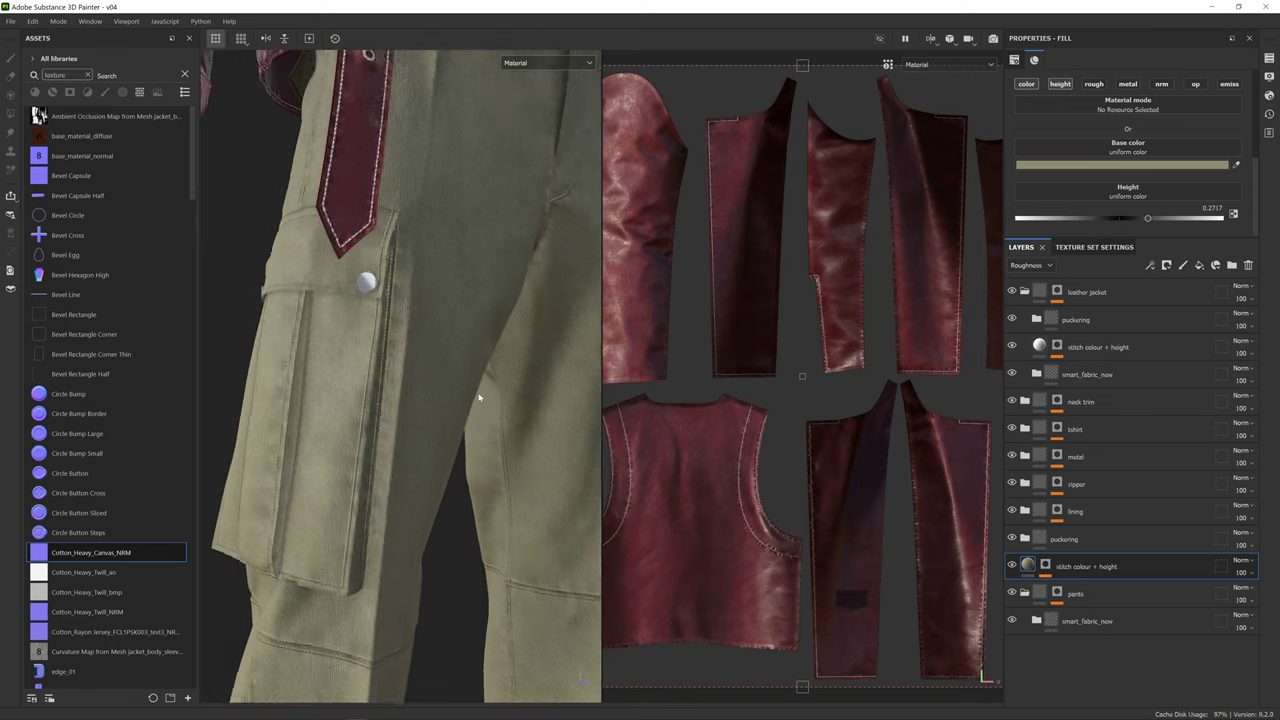
scroll(479, 399, down, 5)
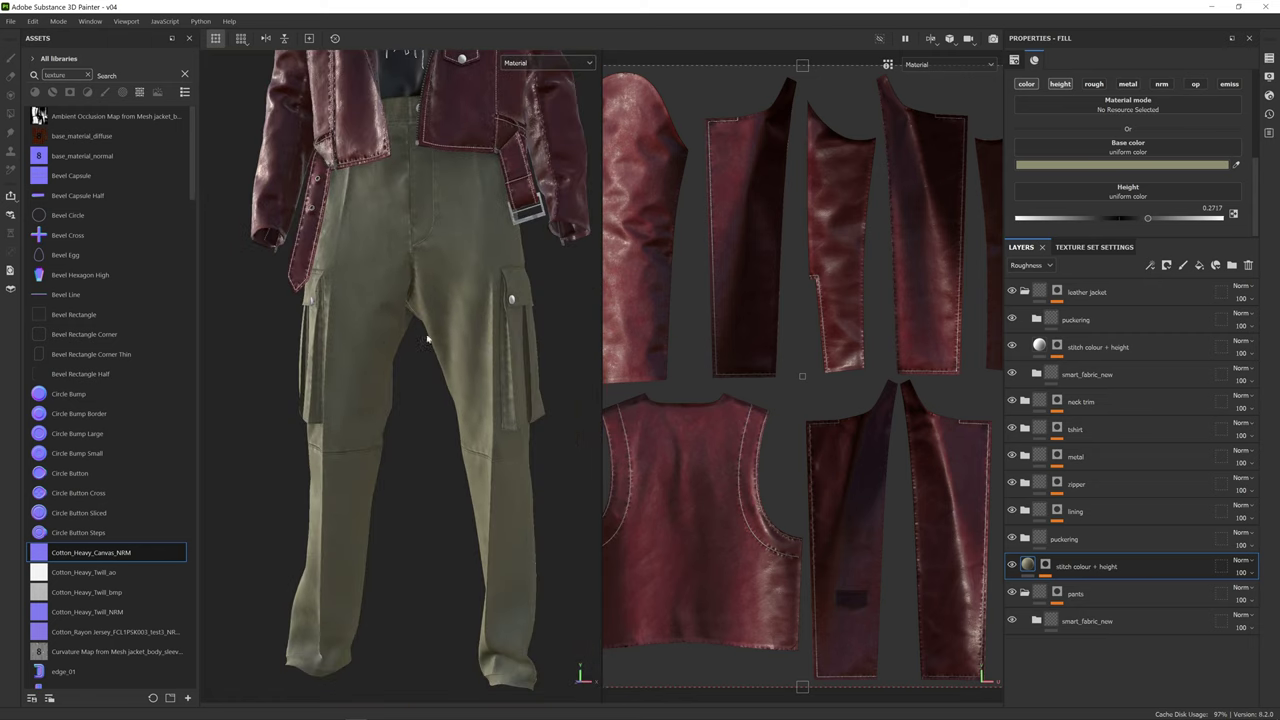
mouse_move(462, 343)
alt+mouse_down()
mouse_move(503, 288)
mouse_move(550, 350)
mouse_move(573, 356)
mouse_move(465, 332)
alt+mouse_up()
alt+middle_drag(465, 332, 503, 476)
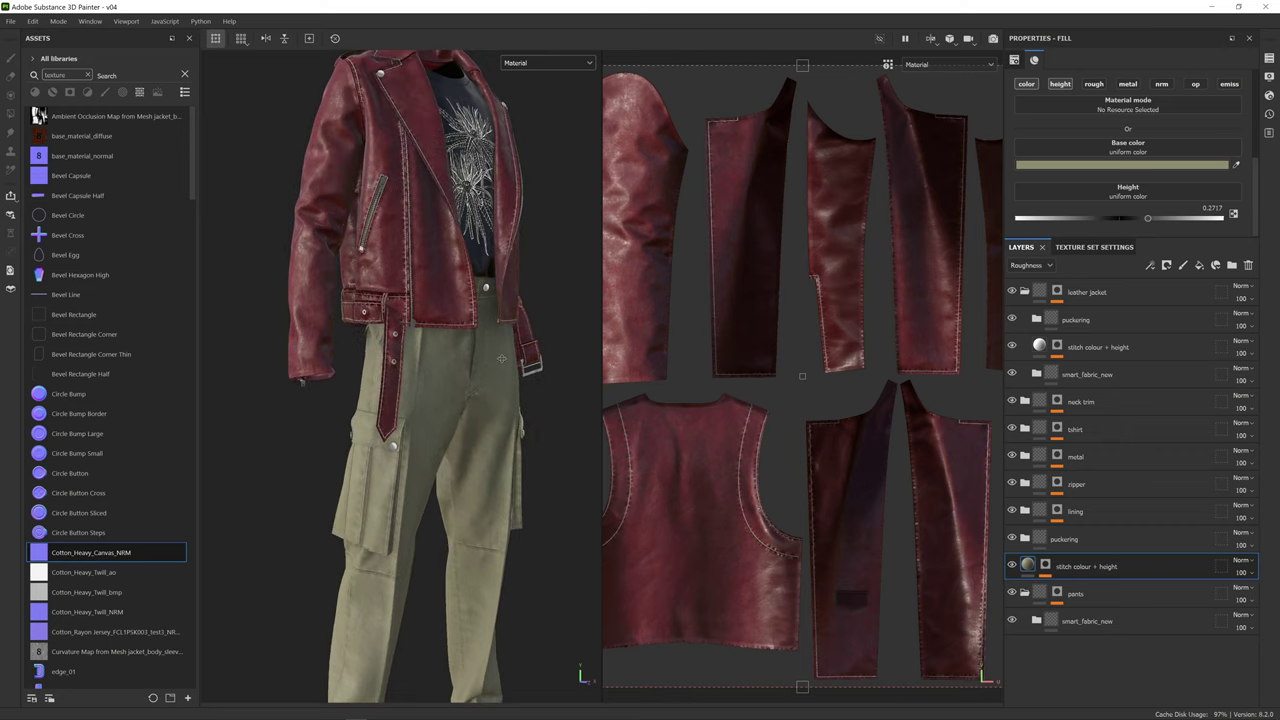
alt+middle_drag(502, 359, 483, 421)
alt+drag(482, 420, 817, 408)
key(f)
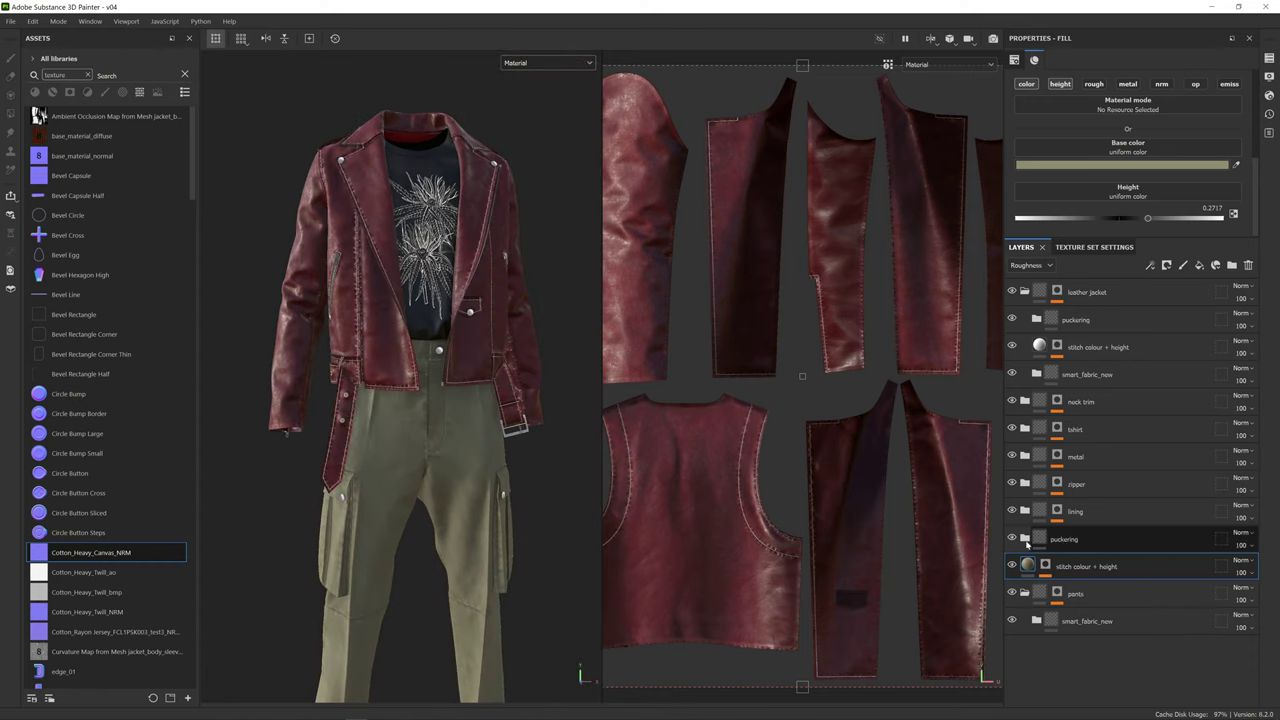
- Move the pasted puckering folder and stitch colour + height layer together into the pants folder, above smart_fabric_new
click(1025, 593)
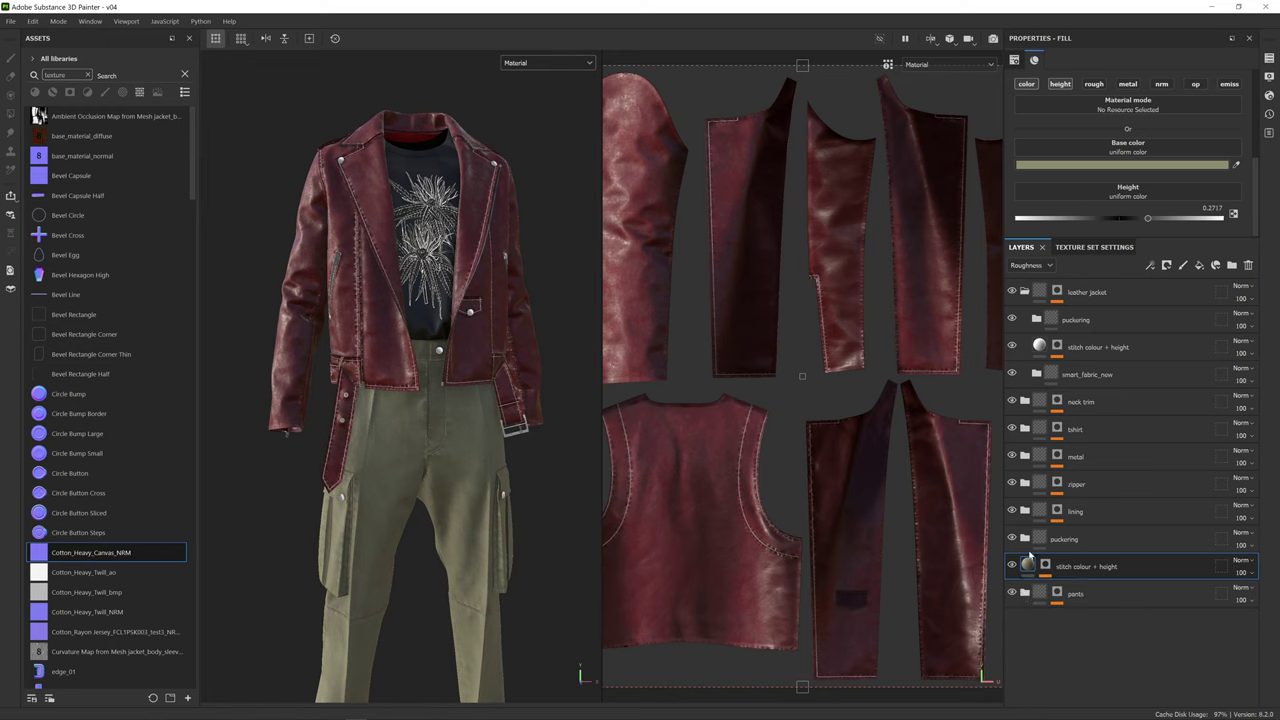
double_click(1136, 572)
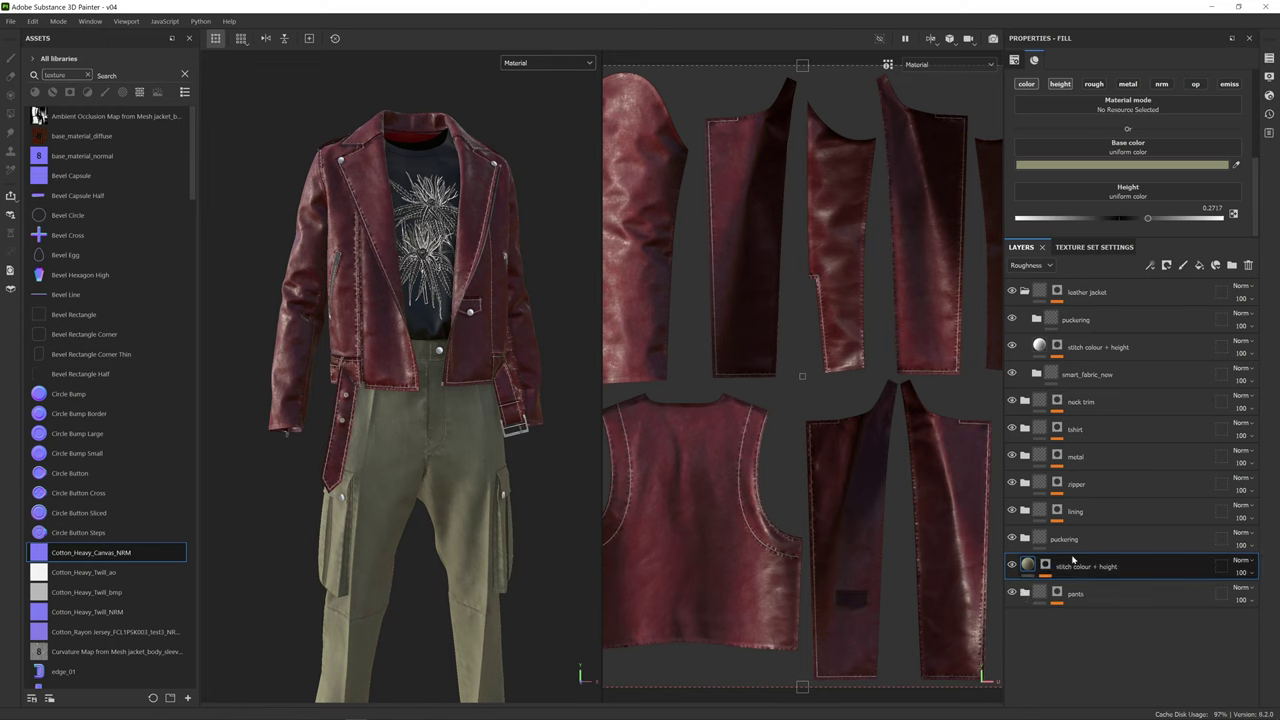
click(1097, 543)
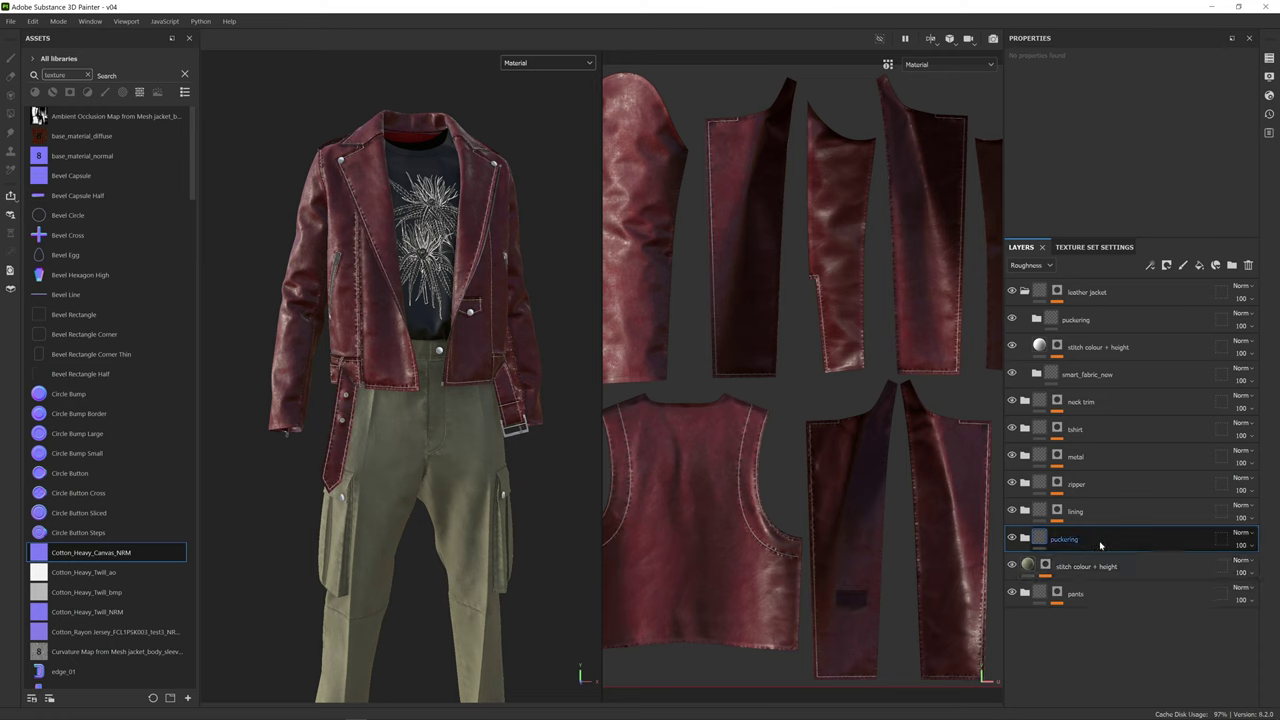
double_click(1140, 572)
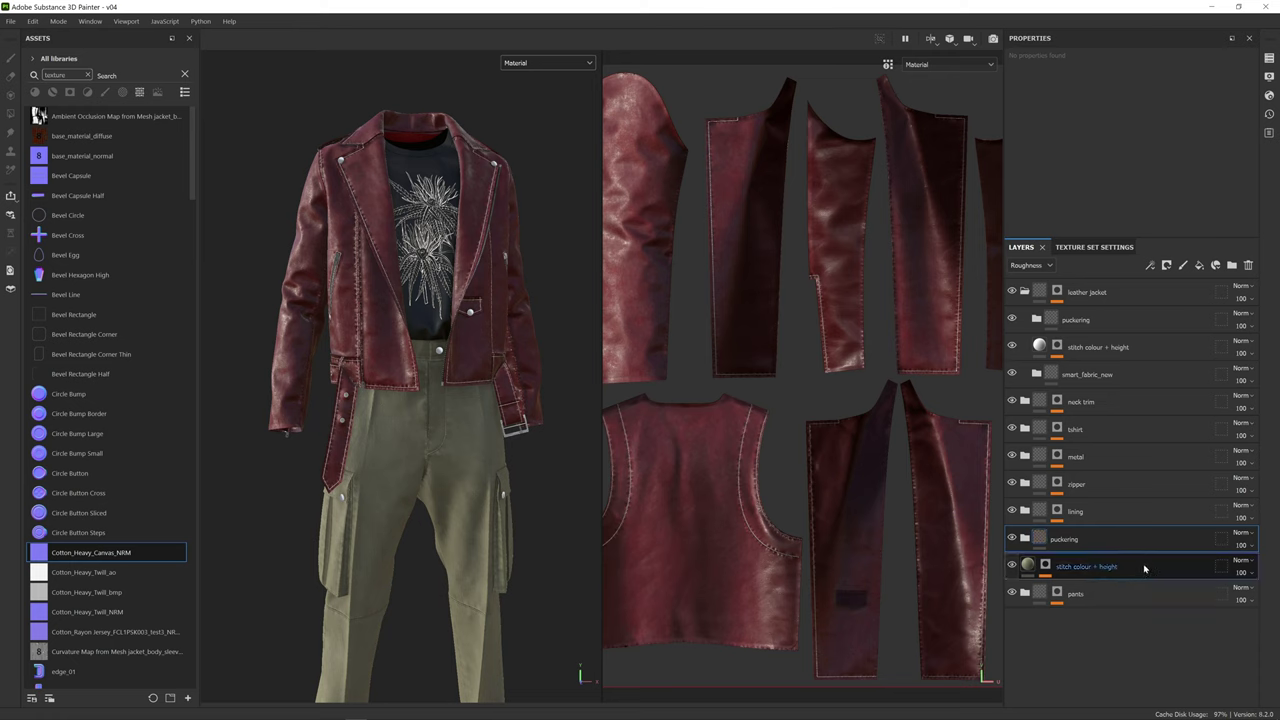
drag(1092, 544, 1108, 595)
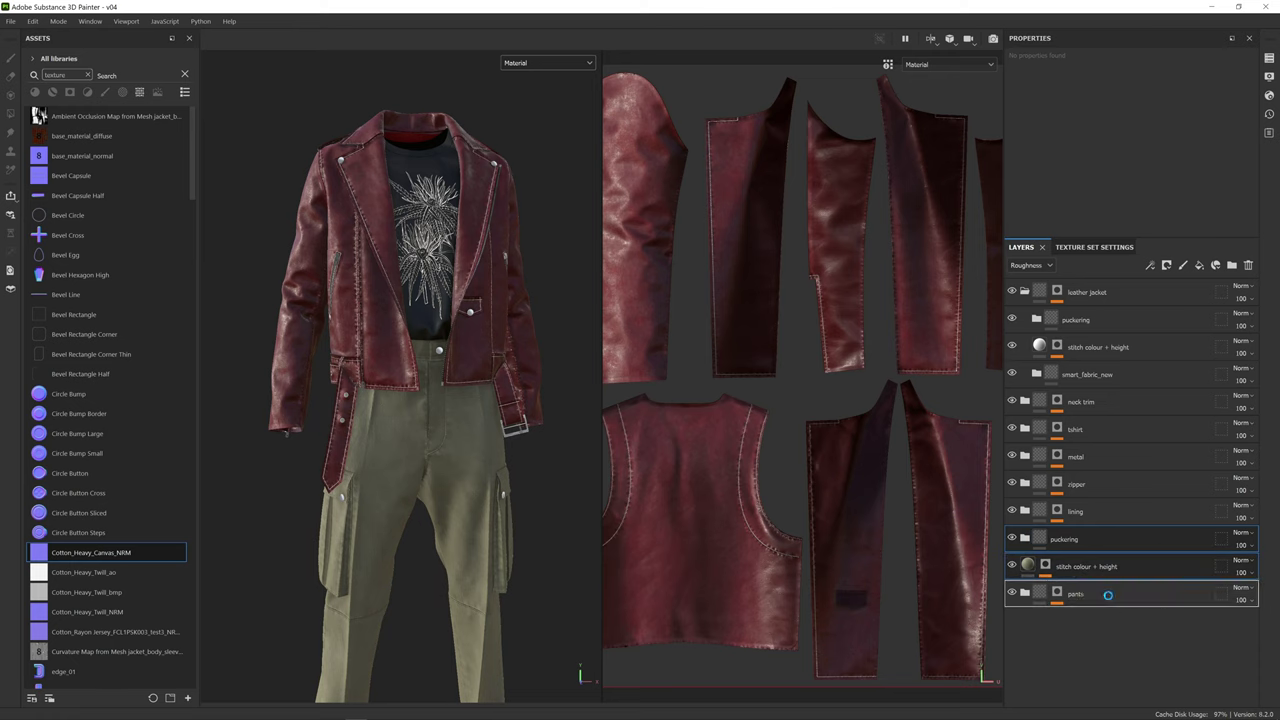
scroll(460, 380, up, 1)
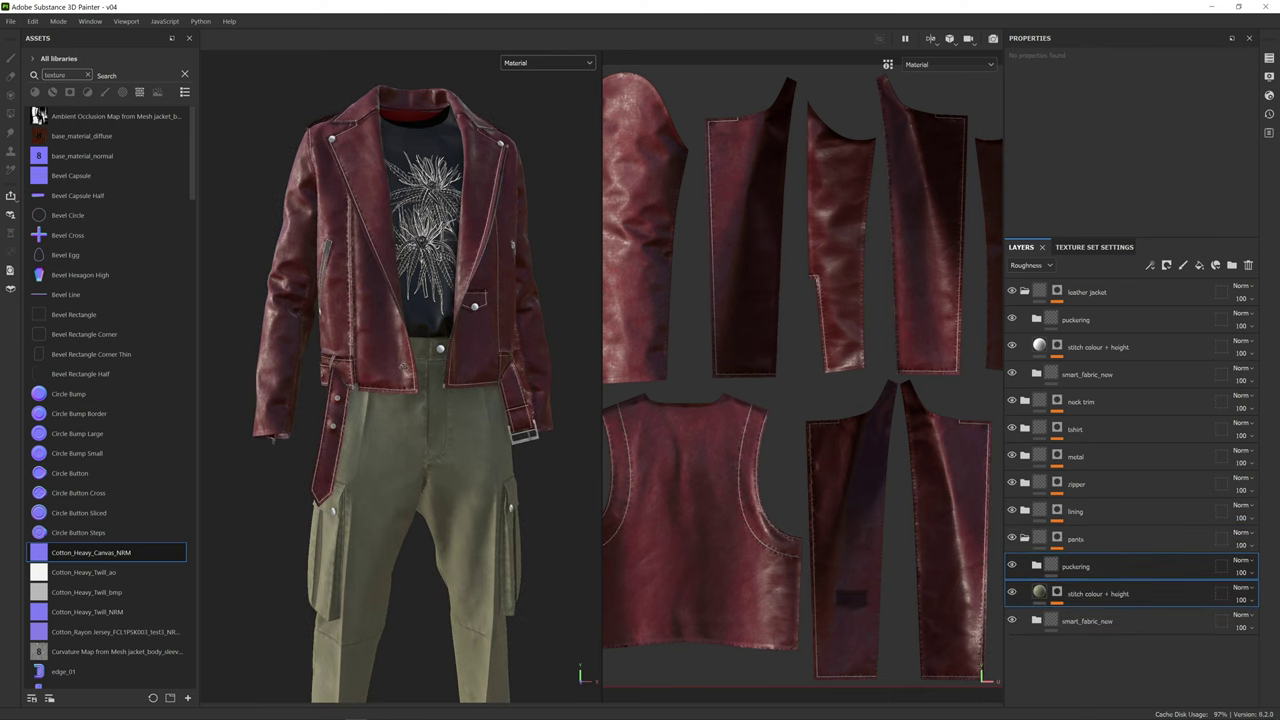
alt+drag(460, 380, 510, 380)
alt+middle_drag(510, 380, 514, 314)
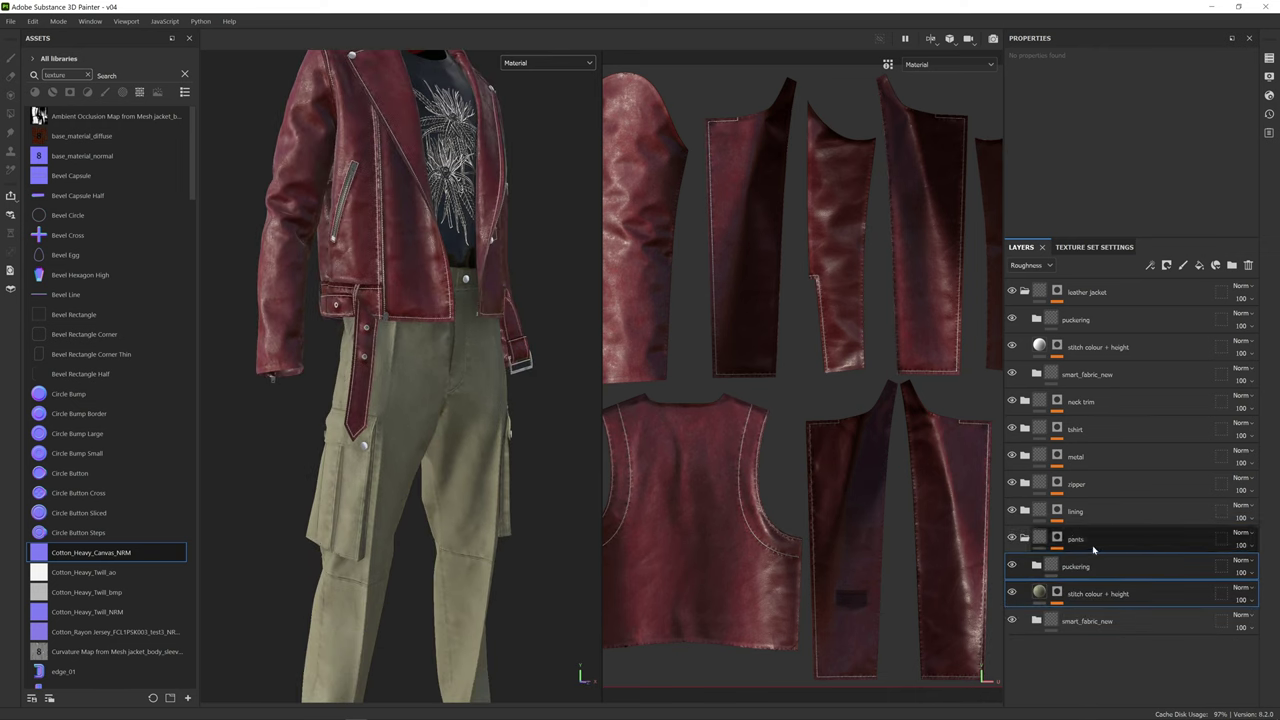
- Review the puckering, stitch colour + height and smart_fabric_new layers inside the pants folder, leaving the folder collapsed
click(1025, 538)
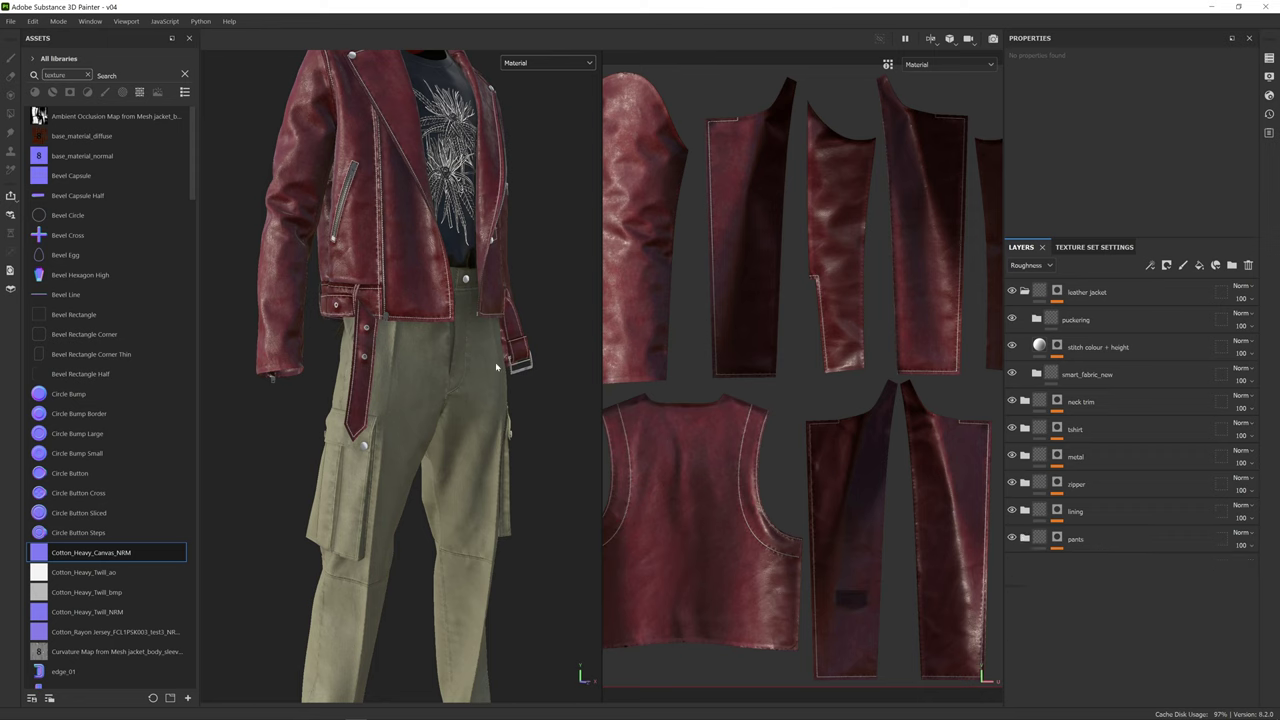
alt+drag(511, 373, 560, 375)
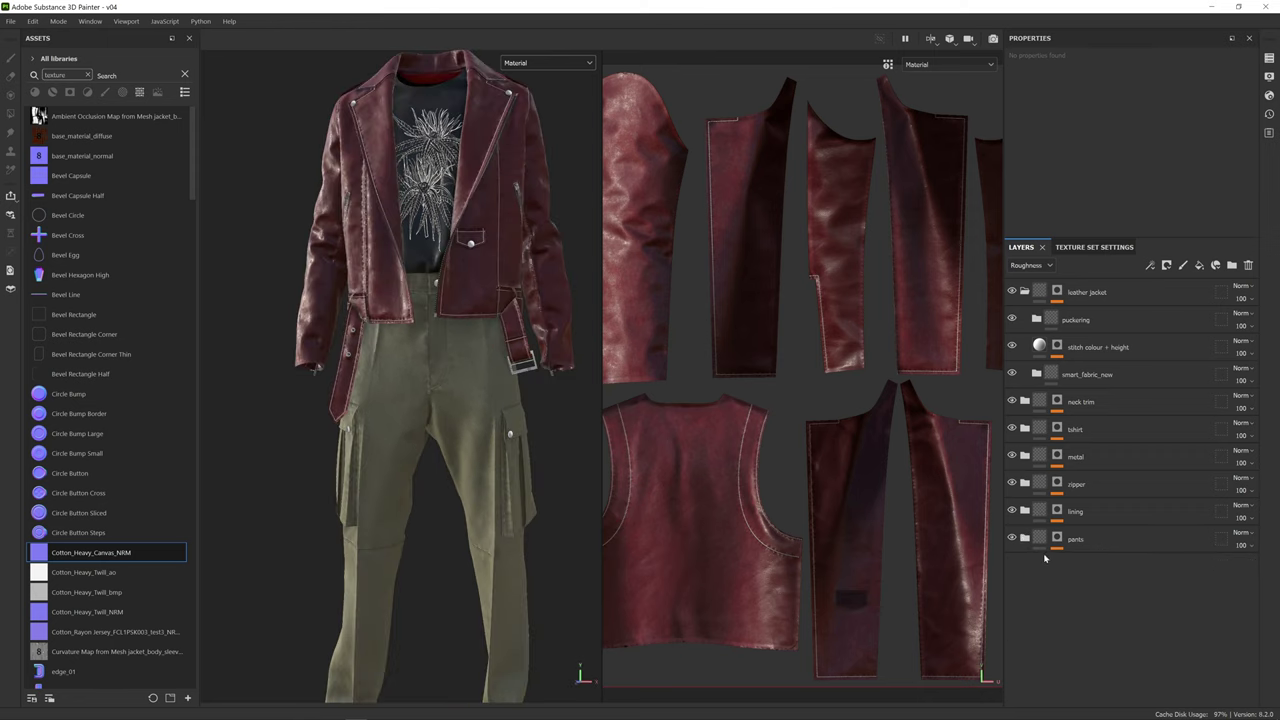
click(1025, 538)
click(1108, 570)
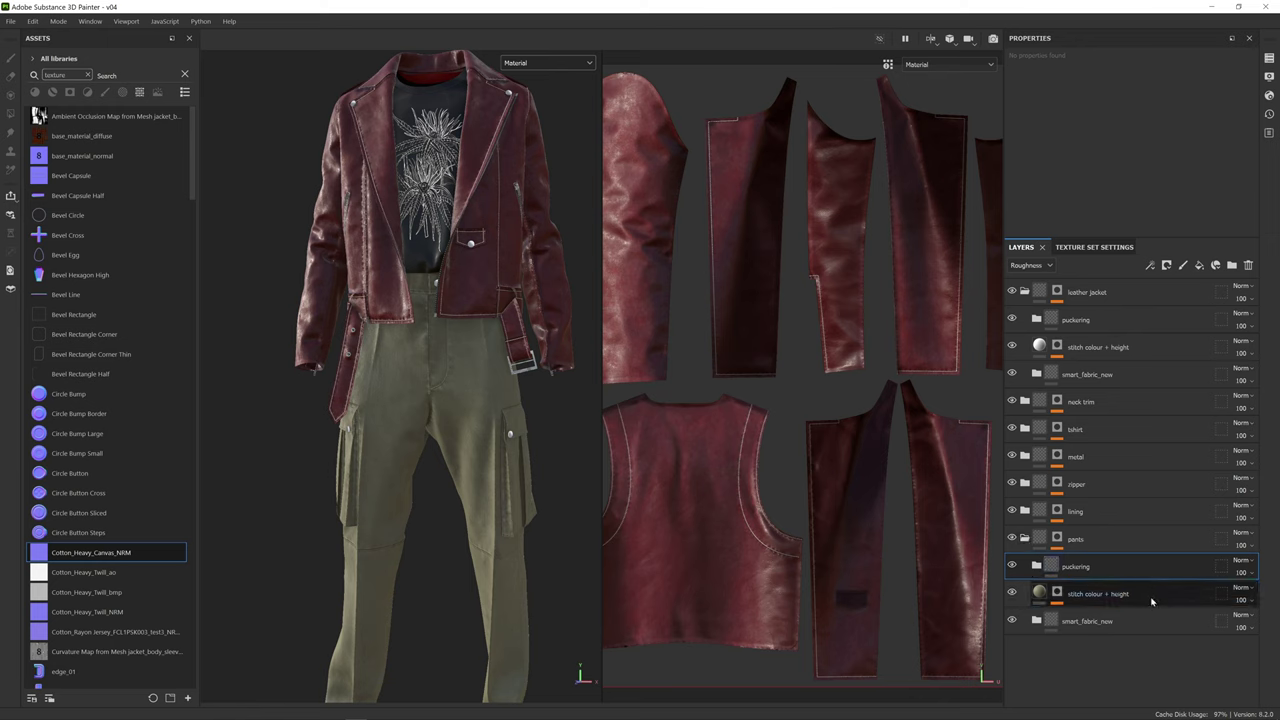
click(1150, 597)
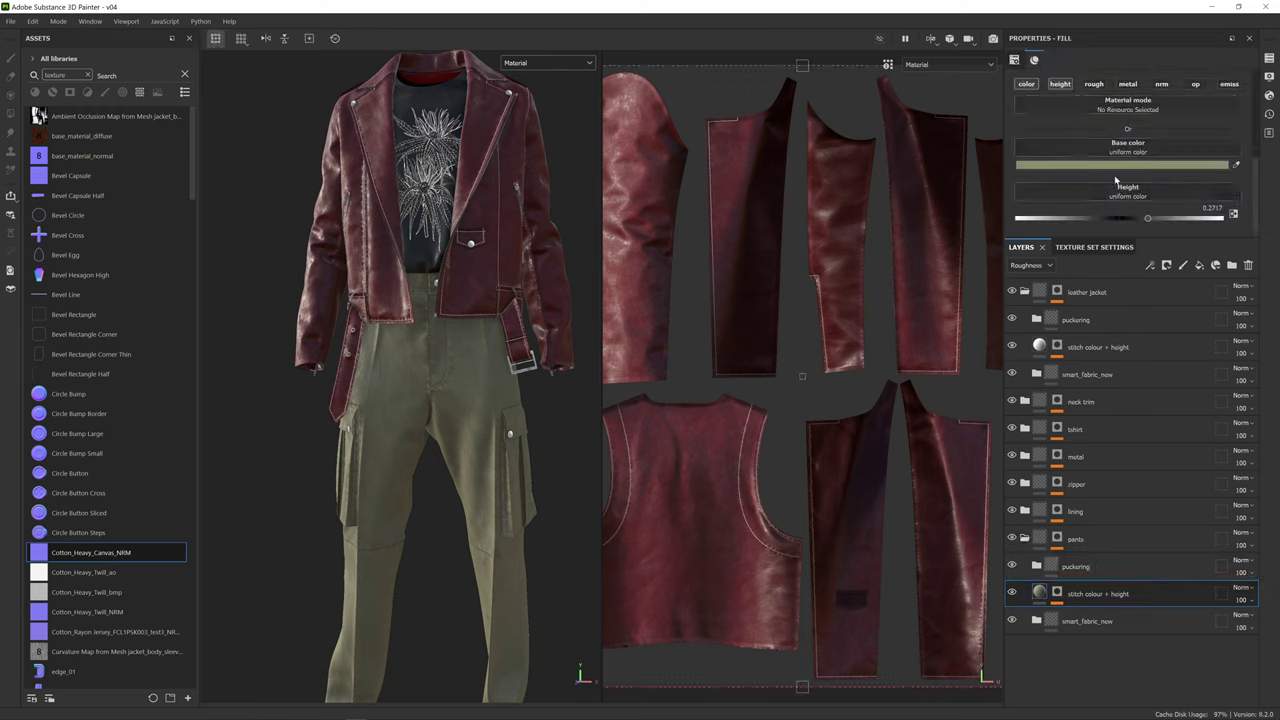
click(1132, 630)
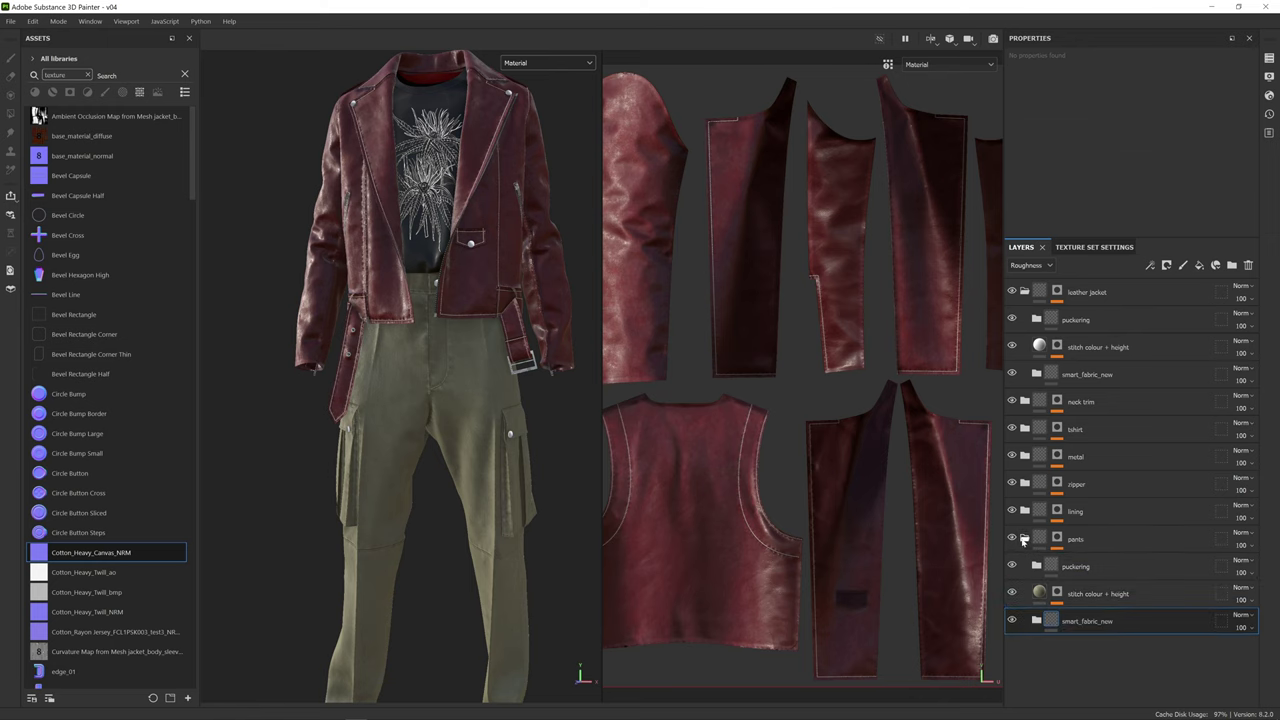
click(1024, 538)
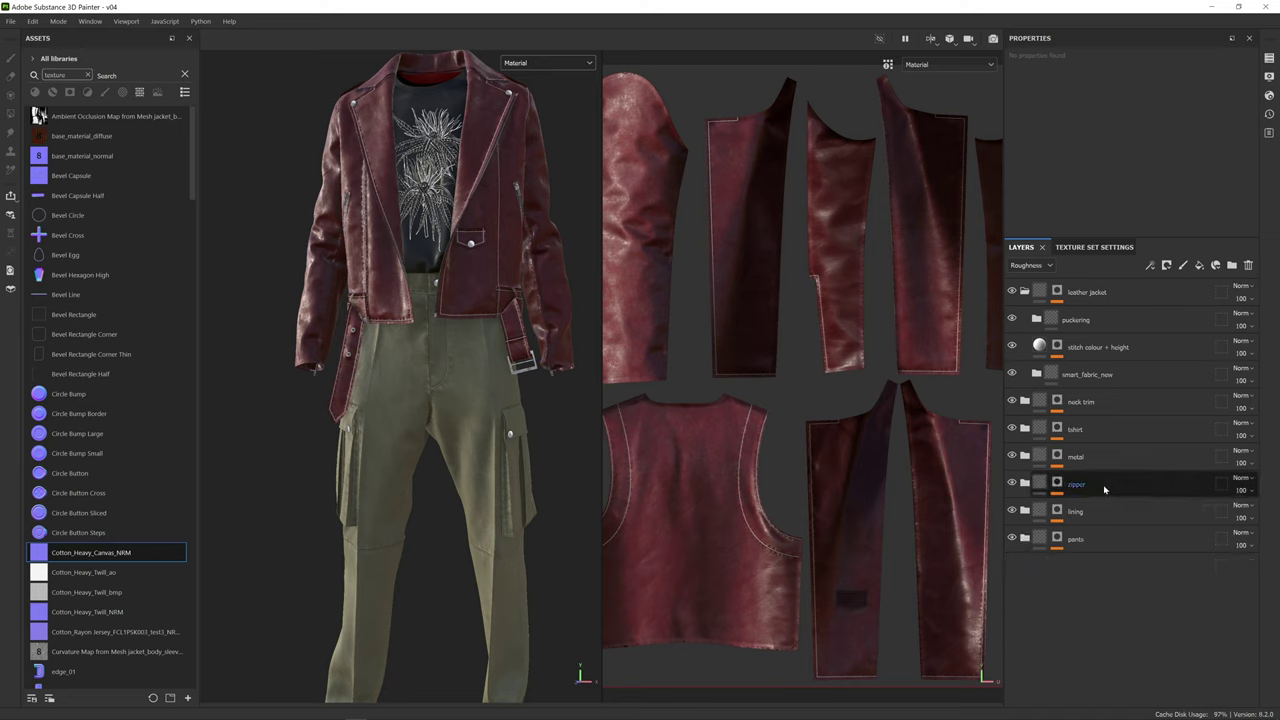
- Expand the lining folder to show its base material and examine the lining inside the jacket's collar up close
double_click(1070, 511)
click(1025, 511)
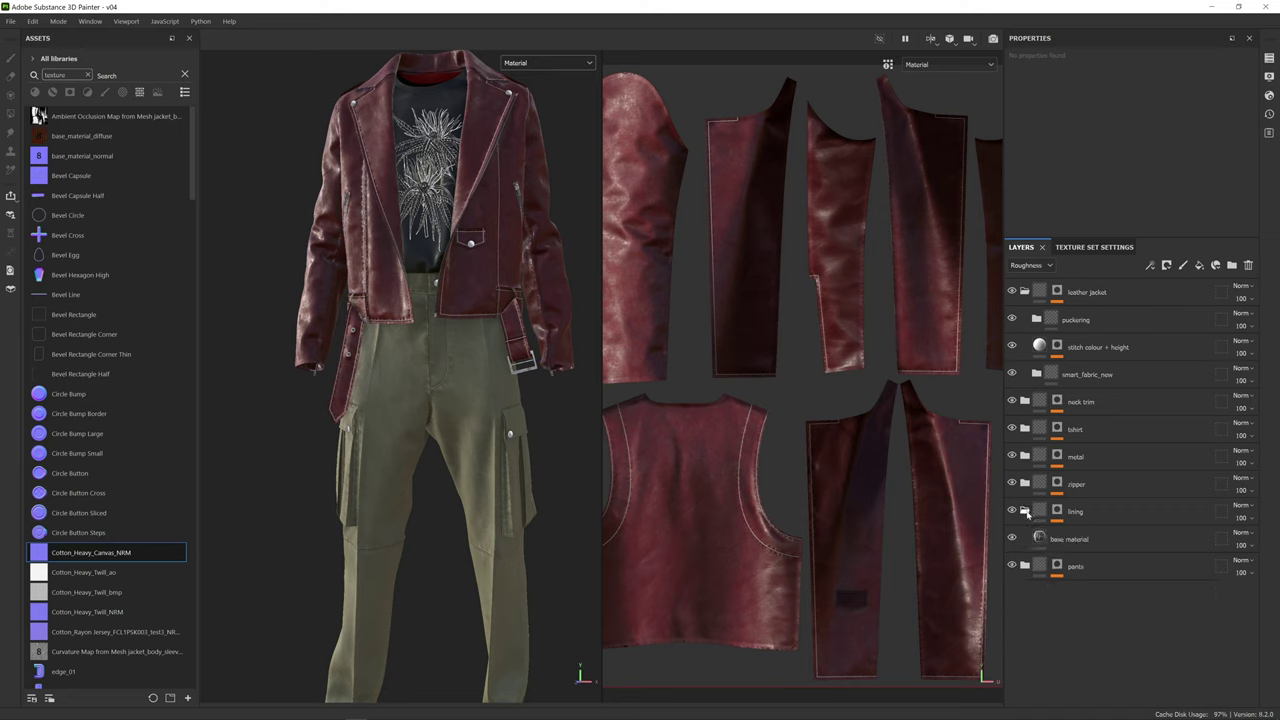
alt+drag(456, 303, 436, 298)
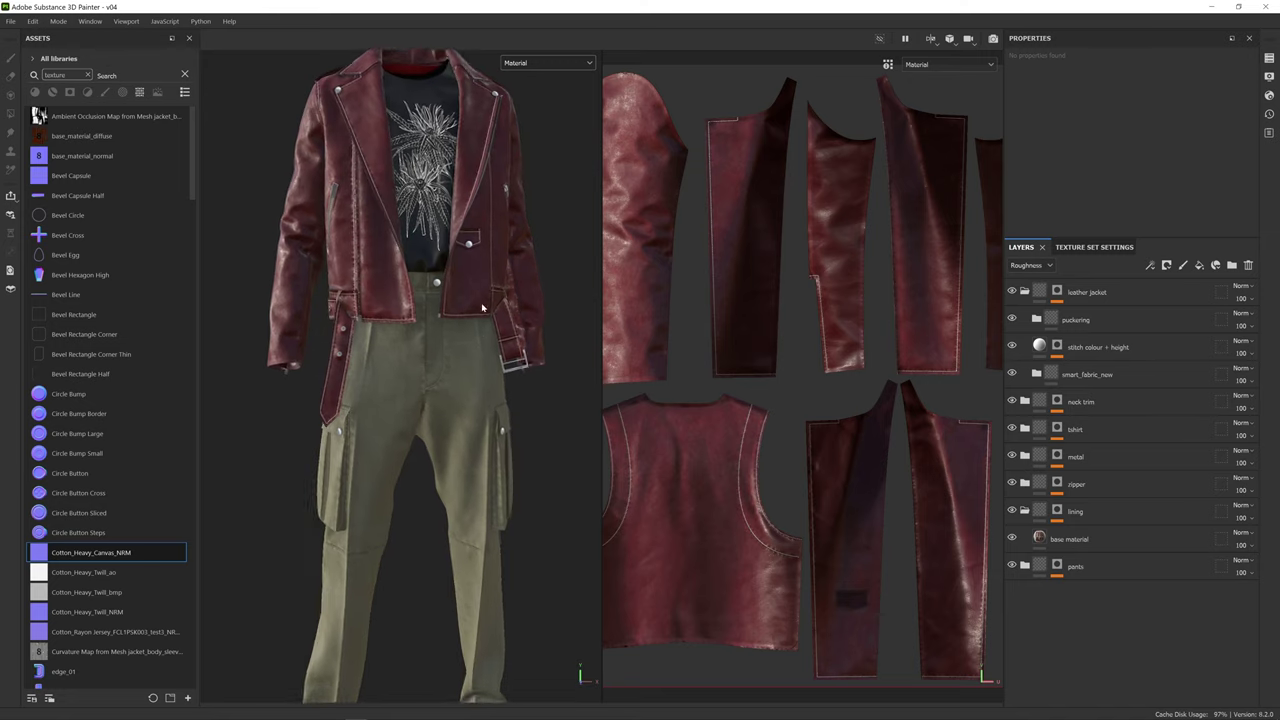
alt+middle_drag(436, 298, 452, 480)
scroll(463, 284, up, 4)
scroll(463, 285, up, 4)
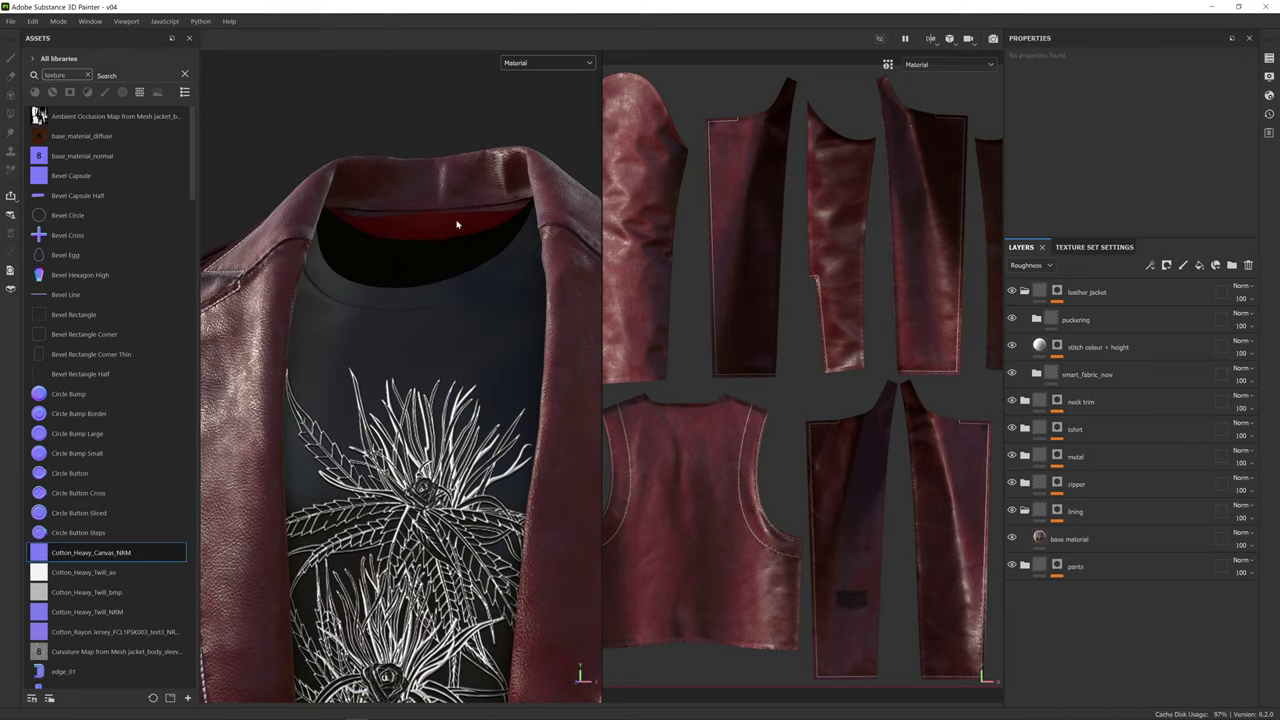
alt+middle_drag(456, 284, 437, 237)
alt+drag(434, 270, 468, 283)
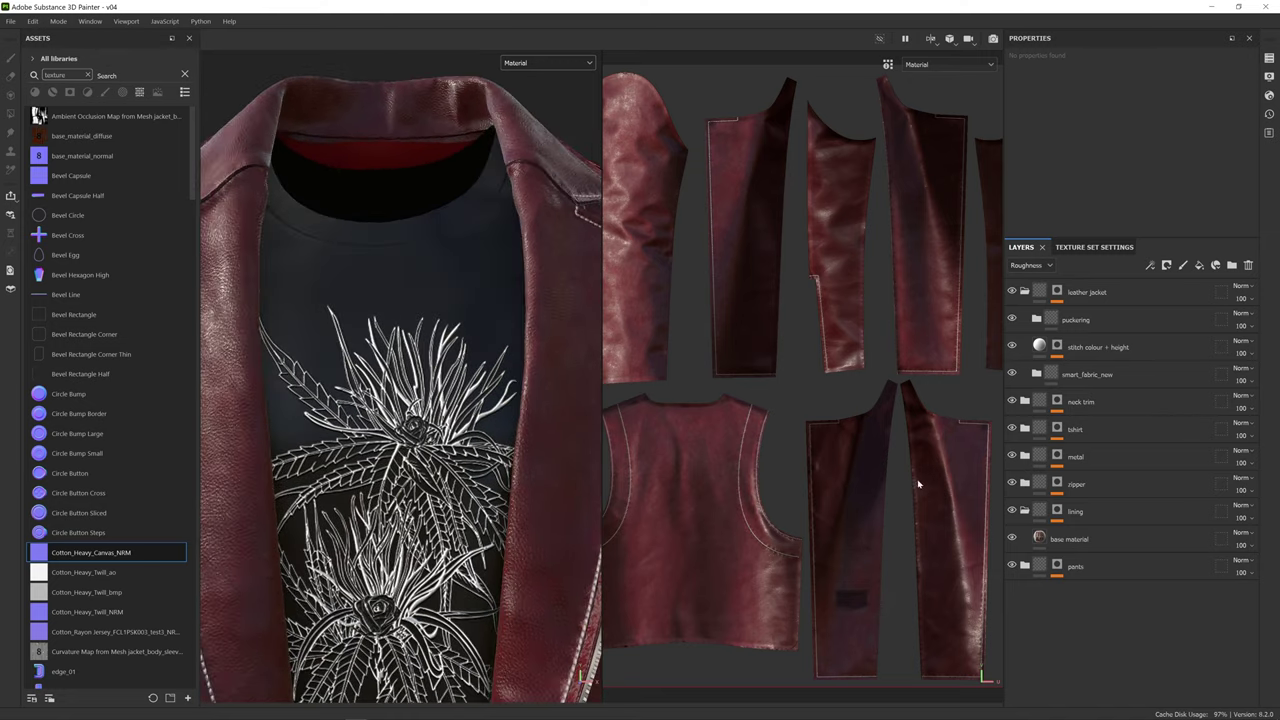
scroll(428, 364, up, 2)
scroll(428, 364, down, 6)
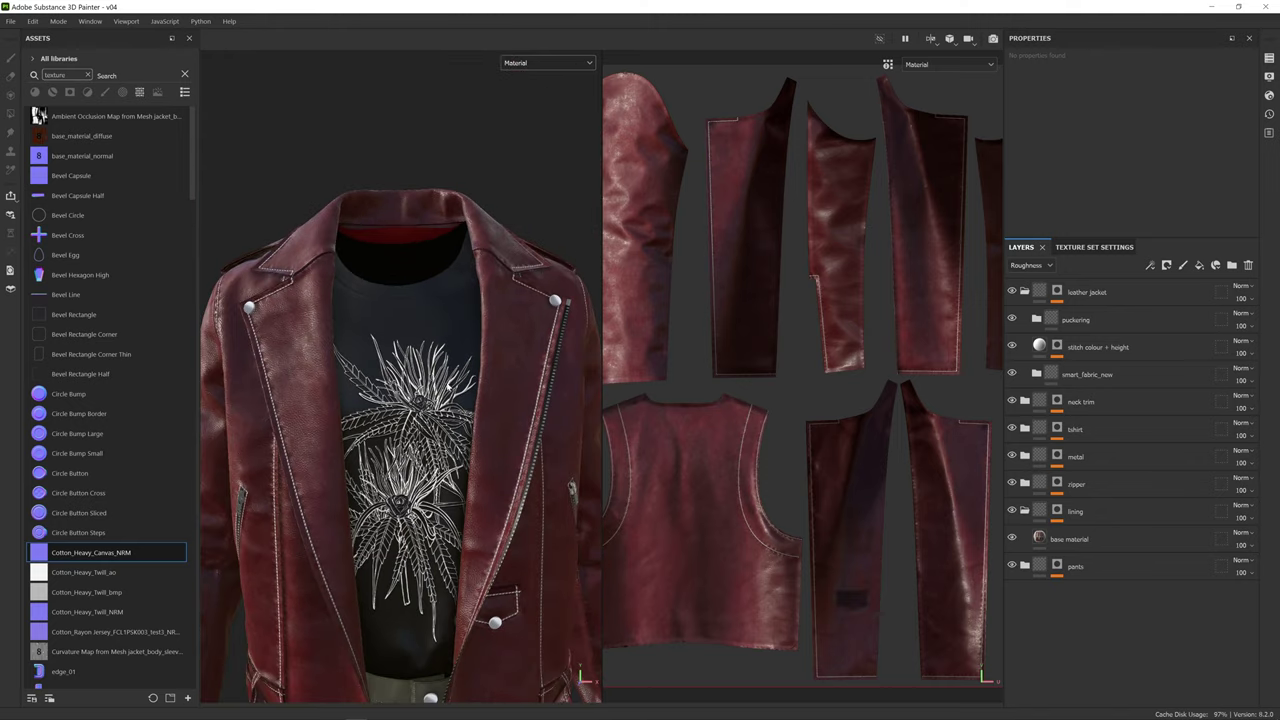
- Enable the roughness channel on the lining folder's base material and set its roughness to 0.7059
alt+middle_drag(447, 386, 436, 297)
click(1106, 543)
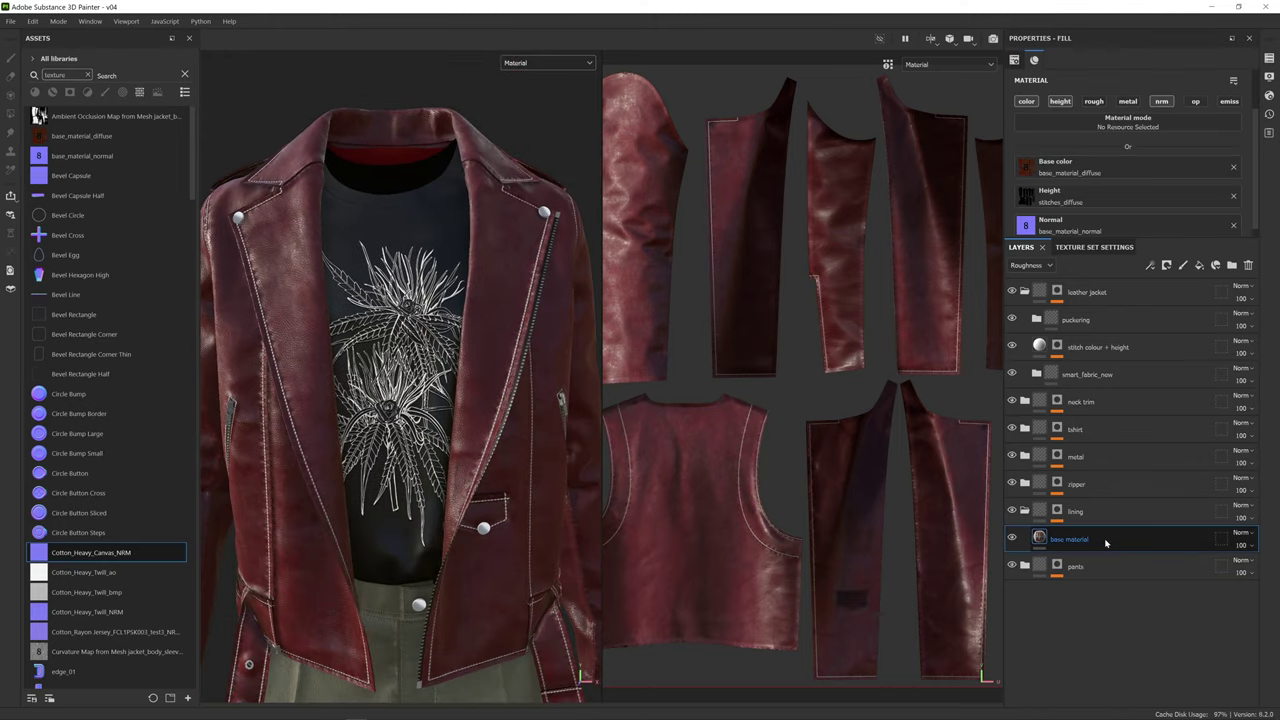
scroll(1119, 167, down, 1)
scroll(1110, 150, up, 3)
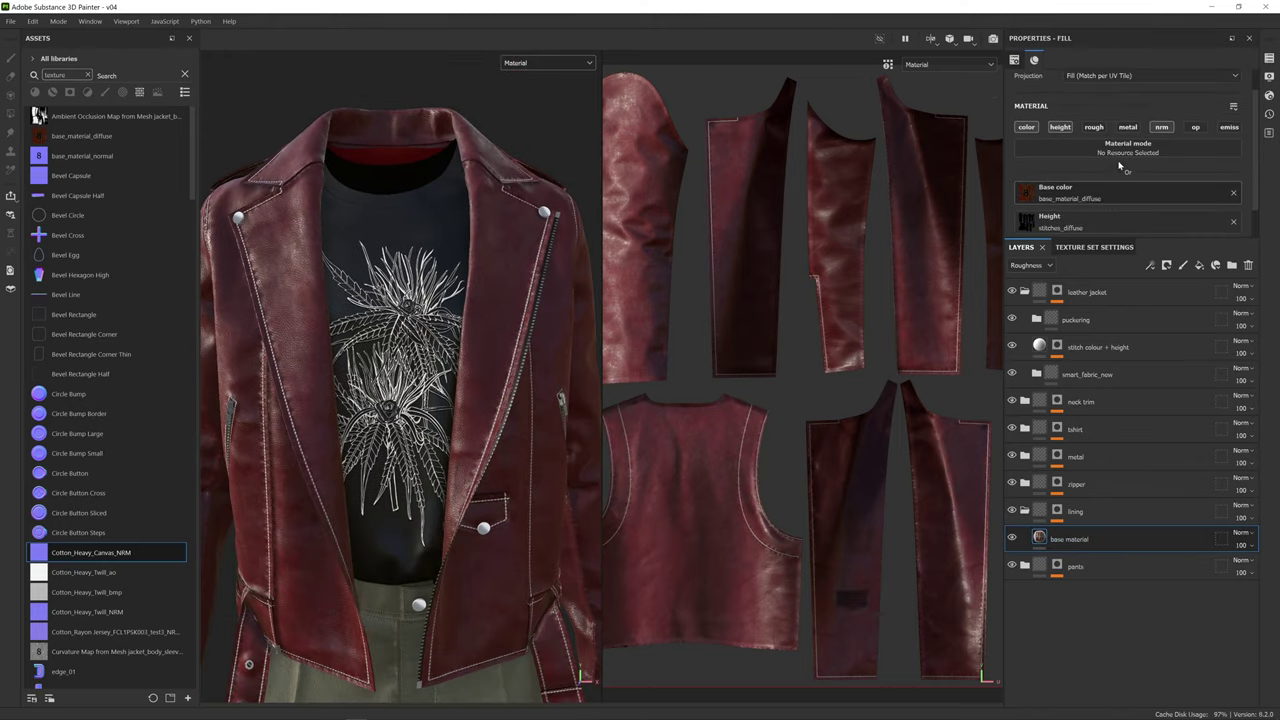
click(1094, 127)
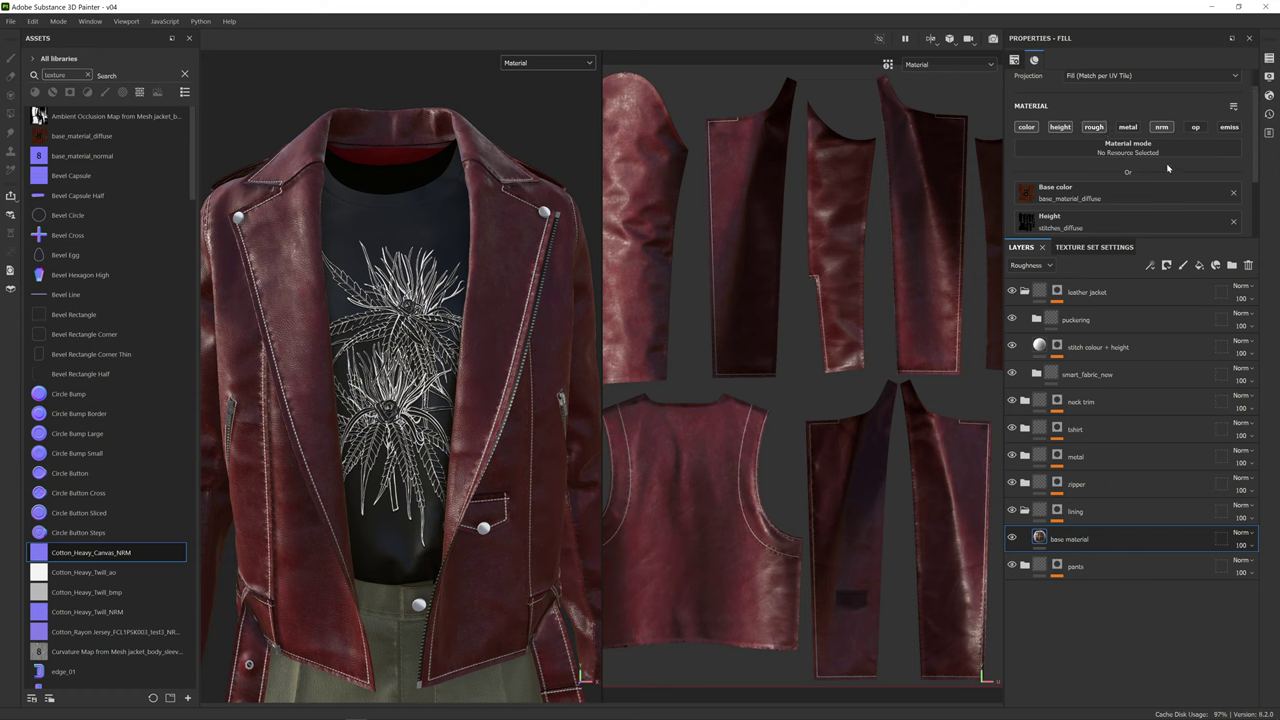
scroll(1140, 160, down, 3)
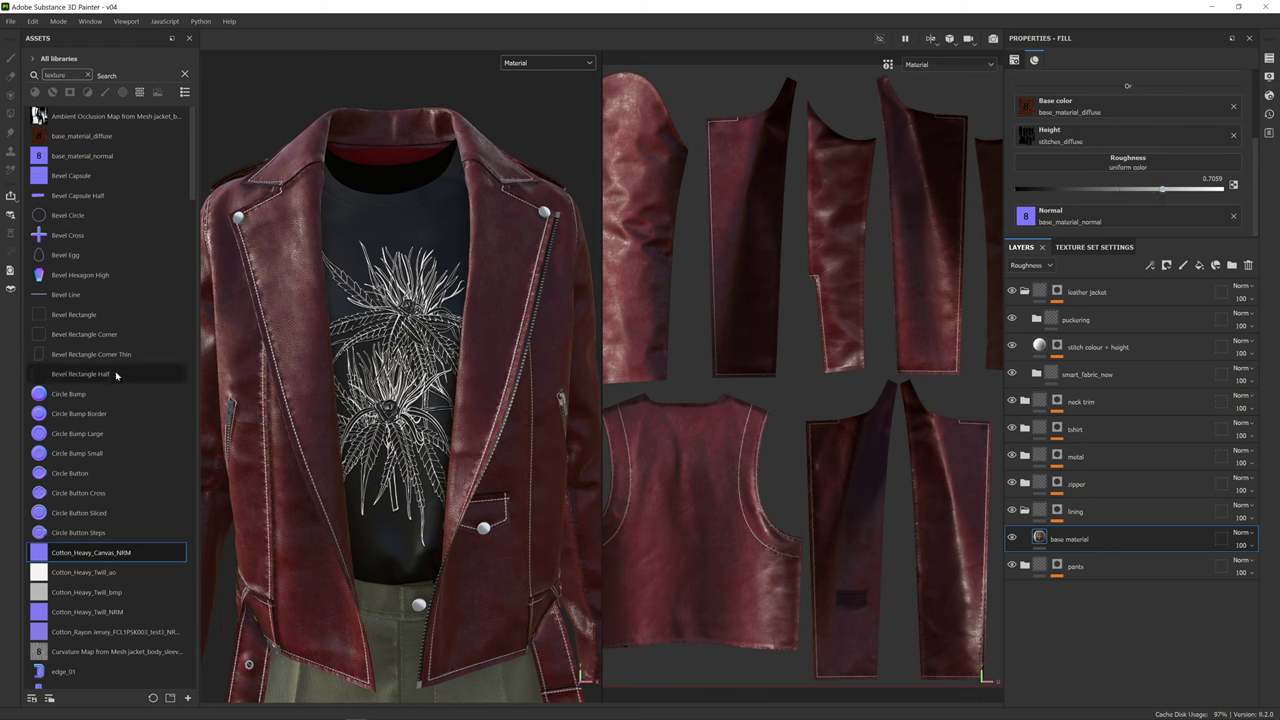
- Add a fill layer above the lining's base material with only the normal channel enabled
scroll(131, 355, down, 2)
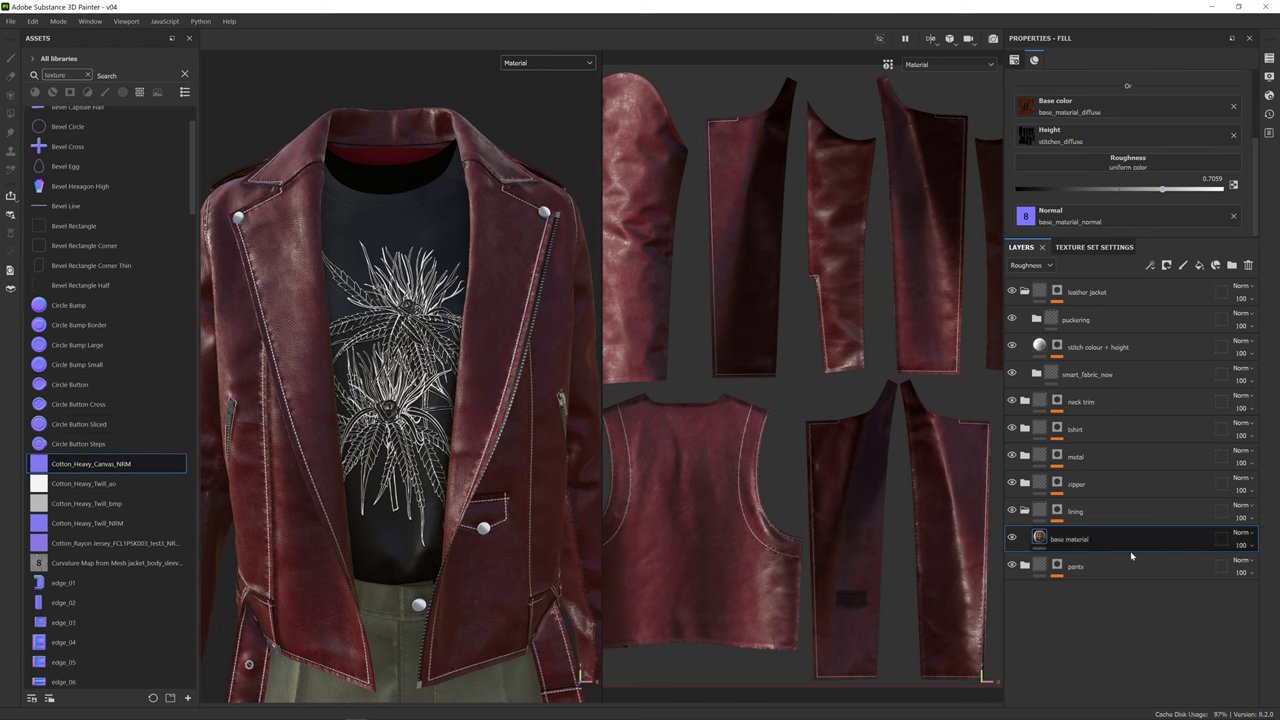
click(1200, 266)
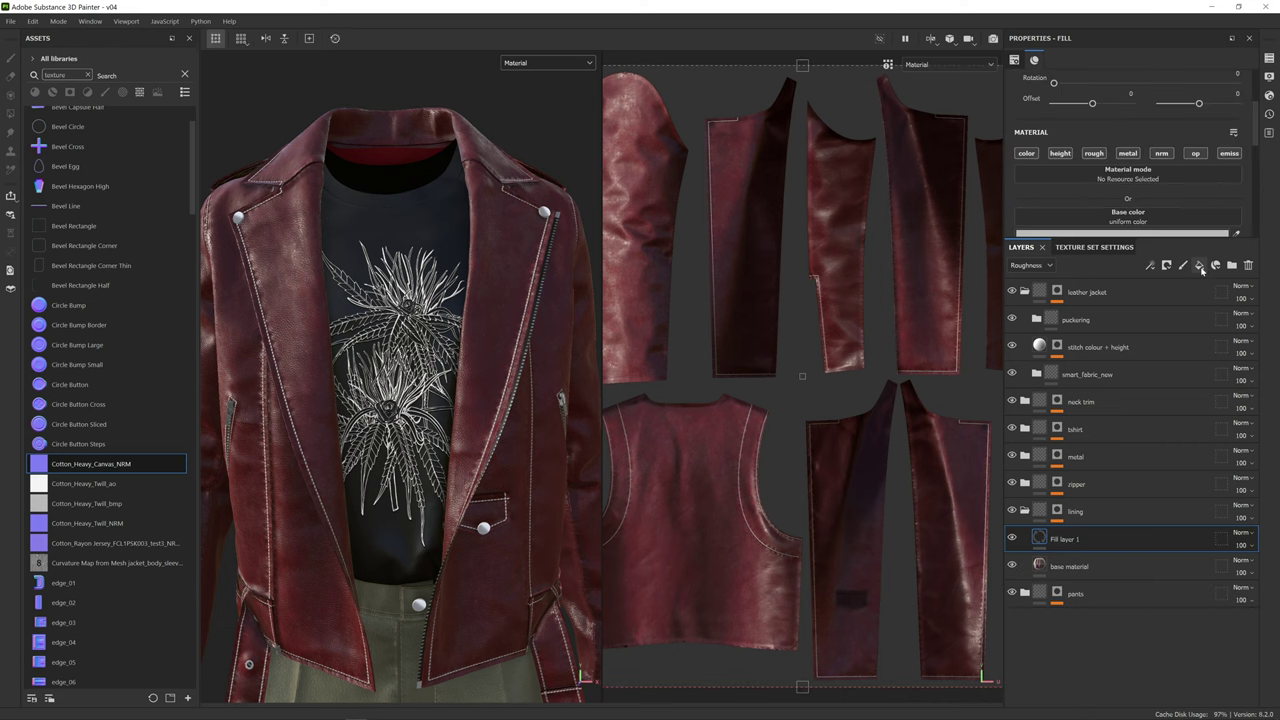
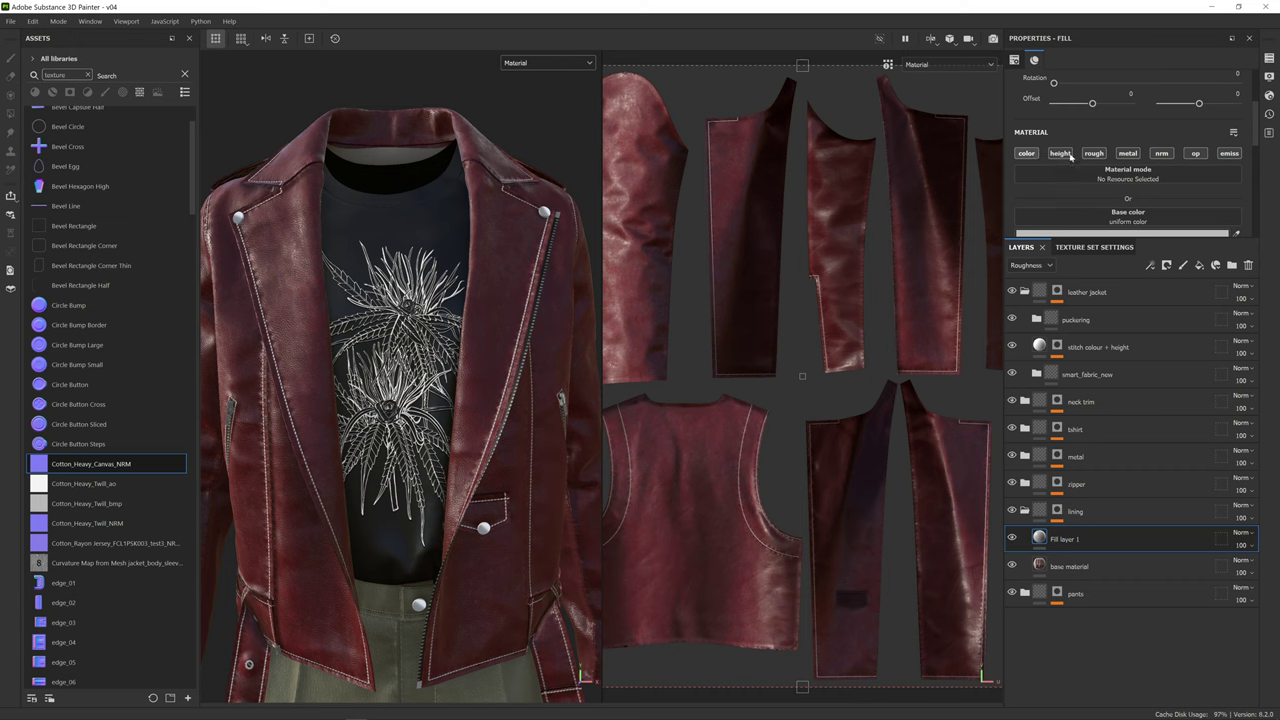
click(1063, 155)
click(1095, 155)
click(1128, 155)
click(1195, 155)
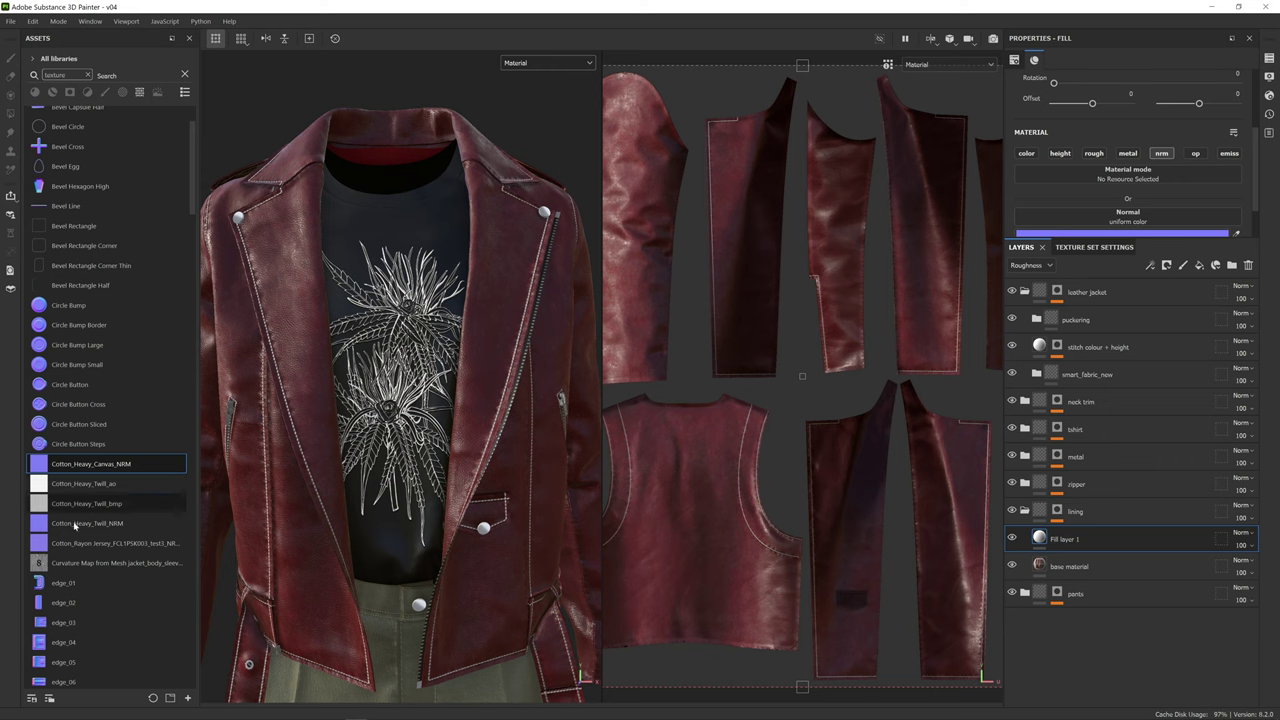
- Assign Cotton_Heavy_Twill_NRM as the lining fill layer's normal map and check the weave inside the collar
click(101, 525)
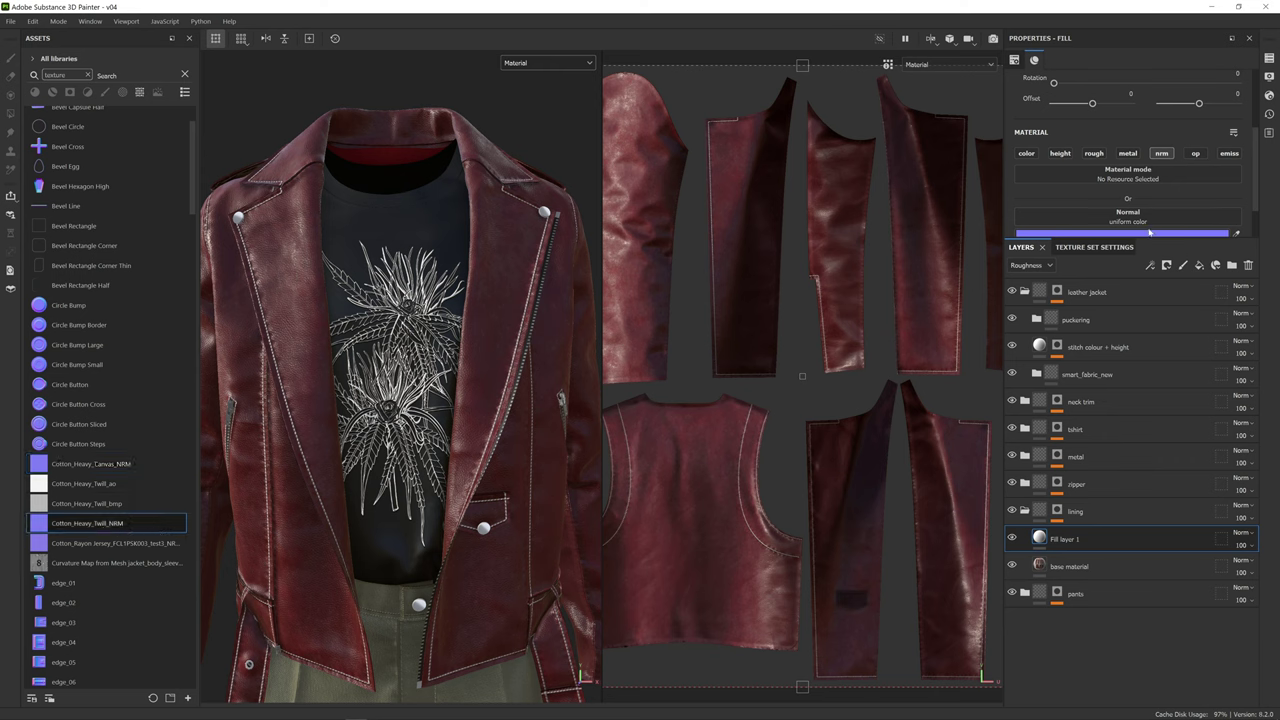
scroll(1149, 232, down, 2)
drag(113, 533, 1092, 175)
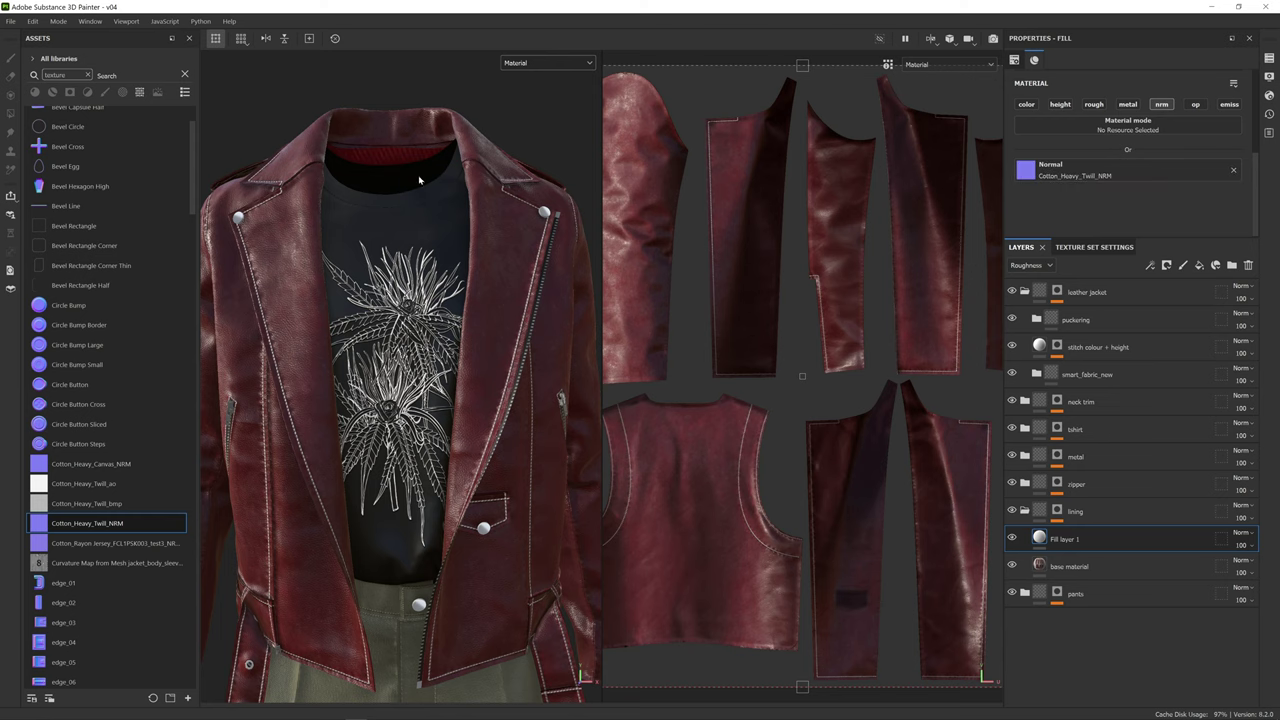
scroll(419, 180, up, 10)
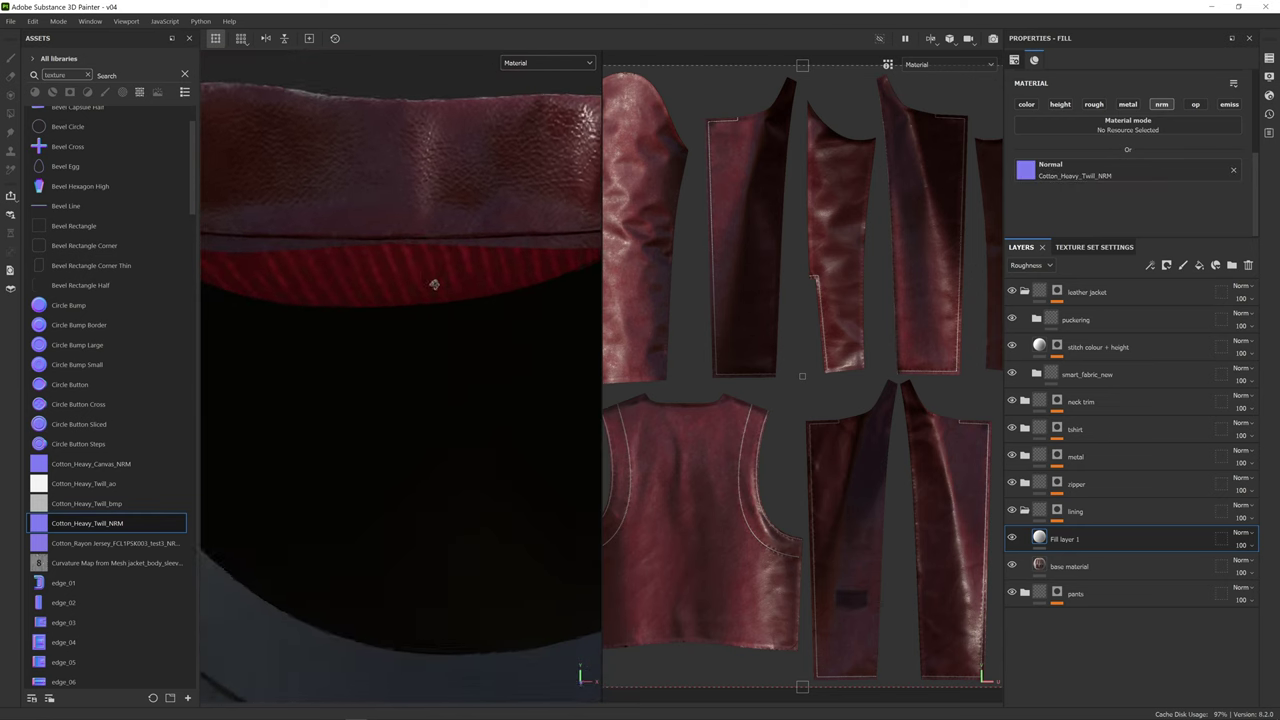
scroll(474, 288, down, 2)
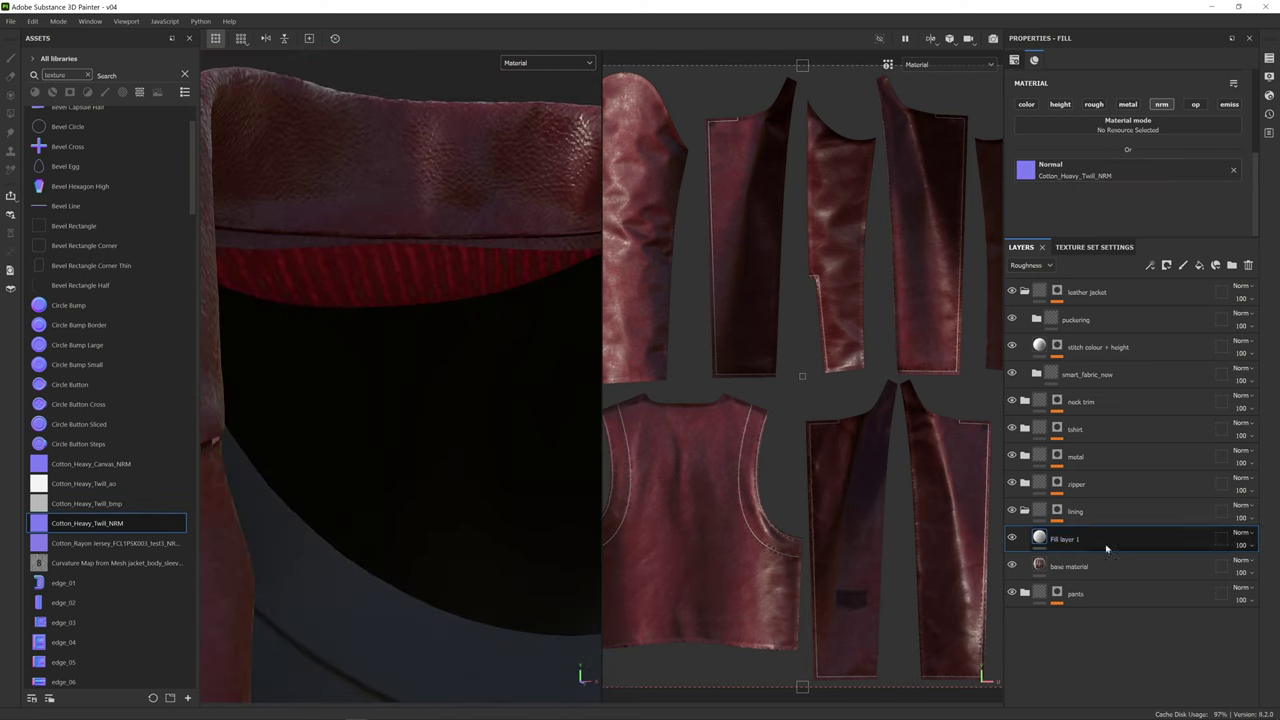
- Raise the lining fill layer's tiling to about 4.7
scroll(1081, 134, up, 2)
scroll(1090, 130, up, 3)
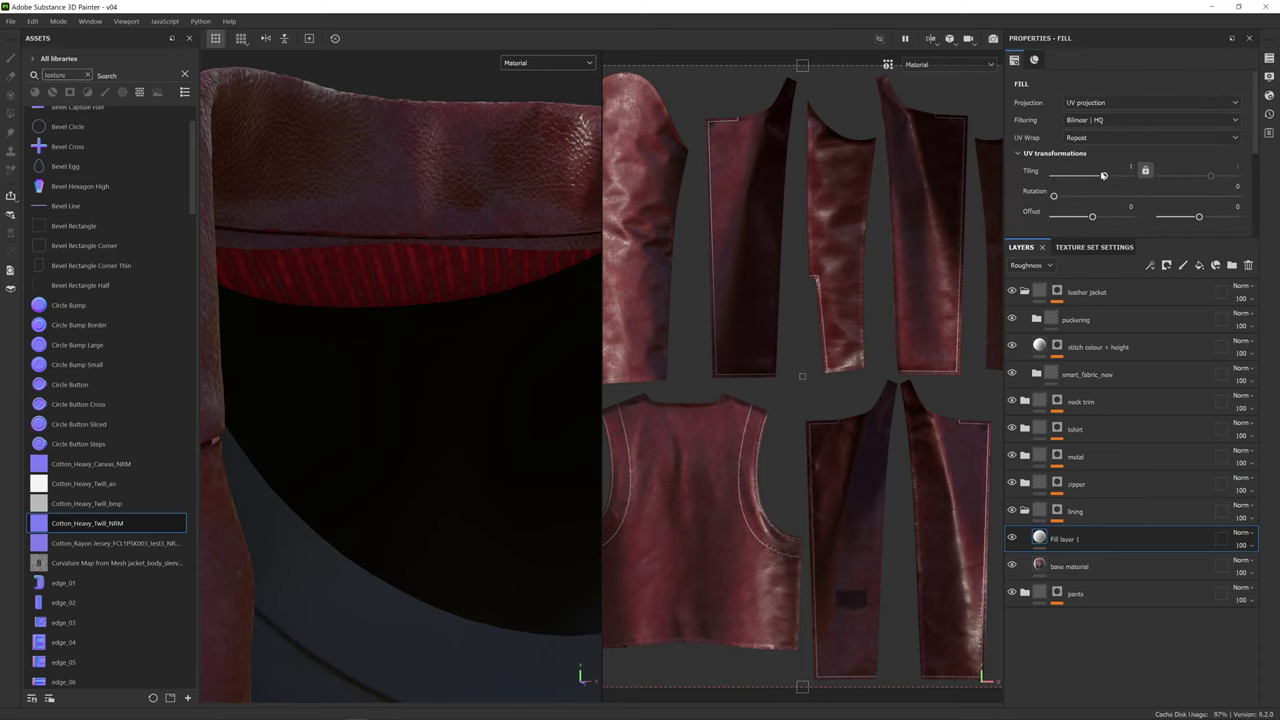
drag(1103, 175, 1111, 175)
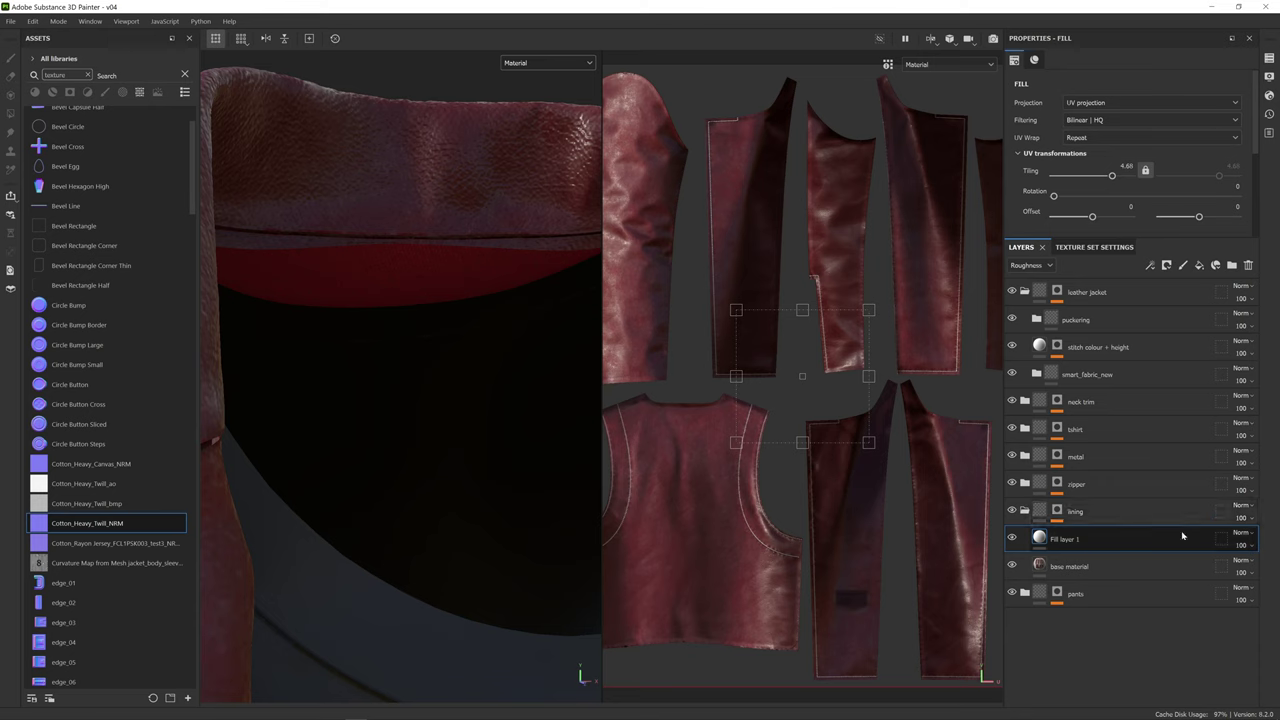
scroll(1120, 128, down, 3)
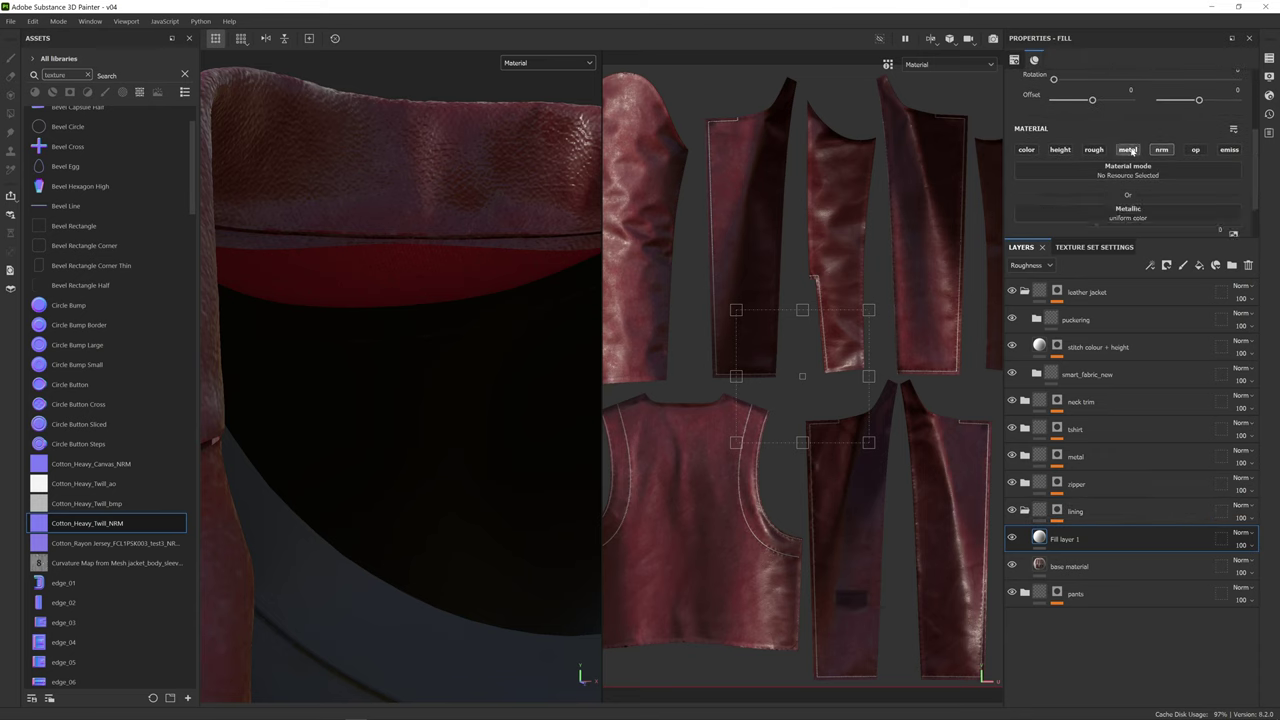
scroll(1127, 208, down, 2)
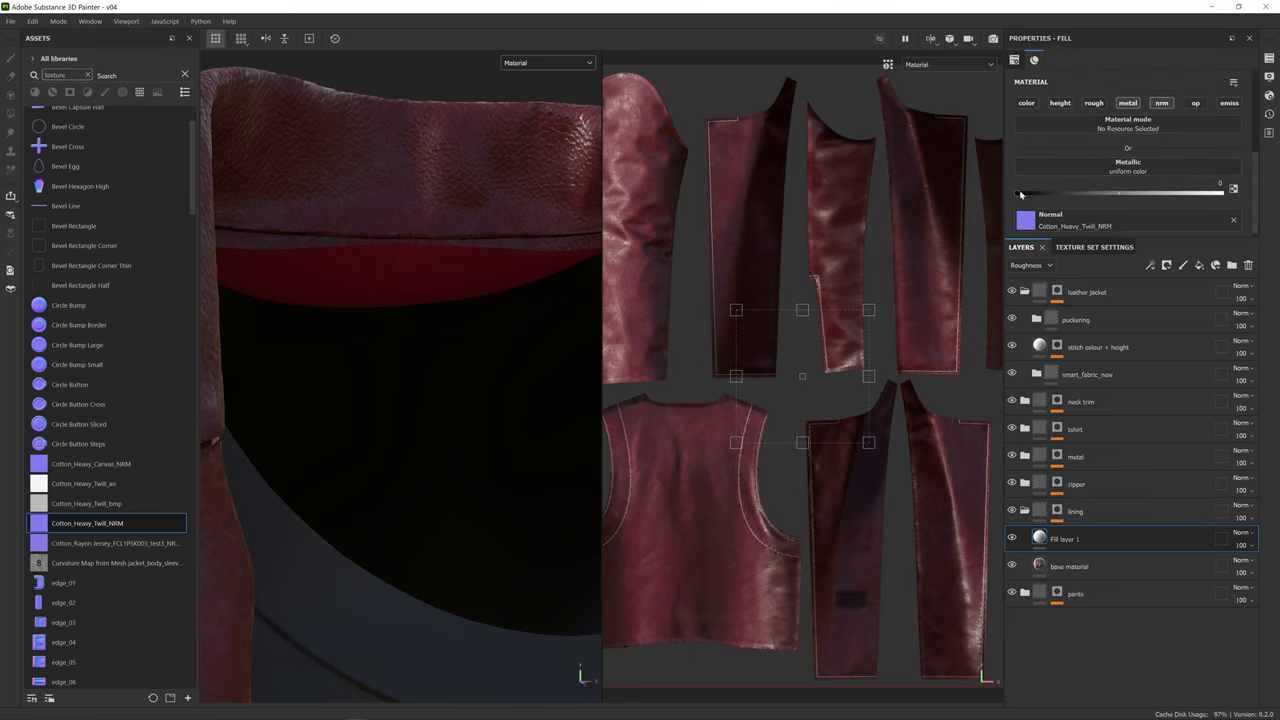
click(1127, 103)
- Examine the whole outfit and the lining visible inside the jacket's sleeve cuff
scroll(440, 317, down, 3)
scroll(470, 311, down, 1)
alt+drag(470, 311, 424, 220)
scroll(428, 277, down, 1)
scroll(428, 277, down, 2)
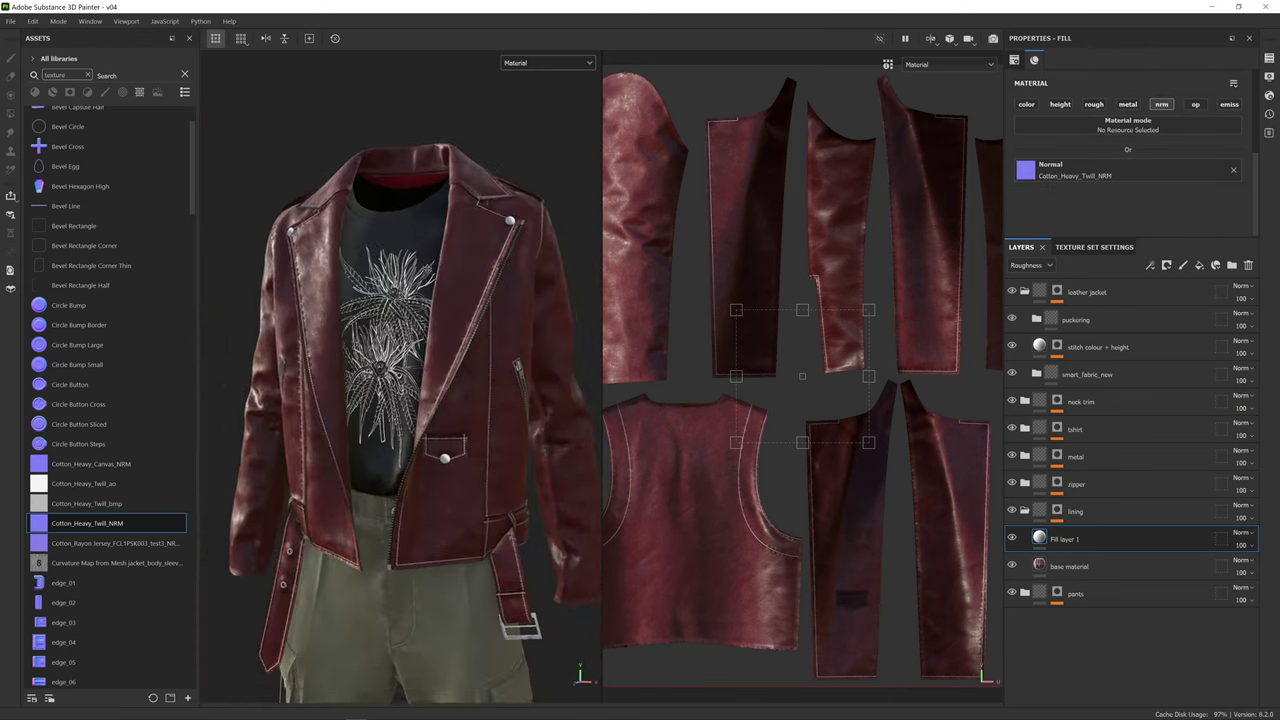
alt+drag(428, 277, 546, 223)
scroll(330, 430, up, 4)
alt+drag(420, 330, 664, 160)
scroll(1097, 198, up, 1)
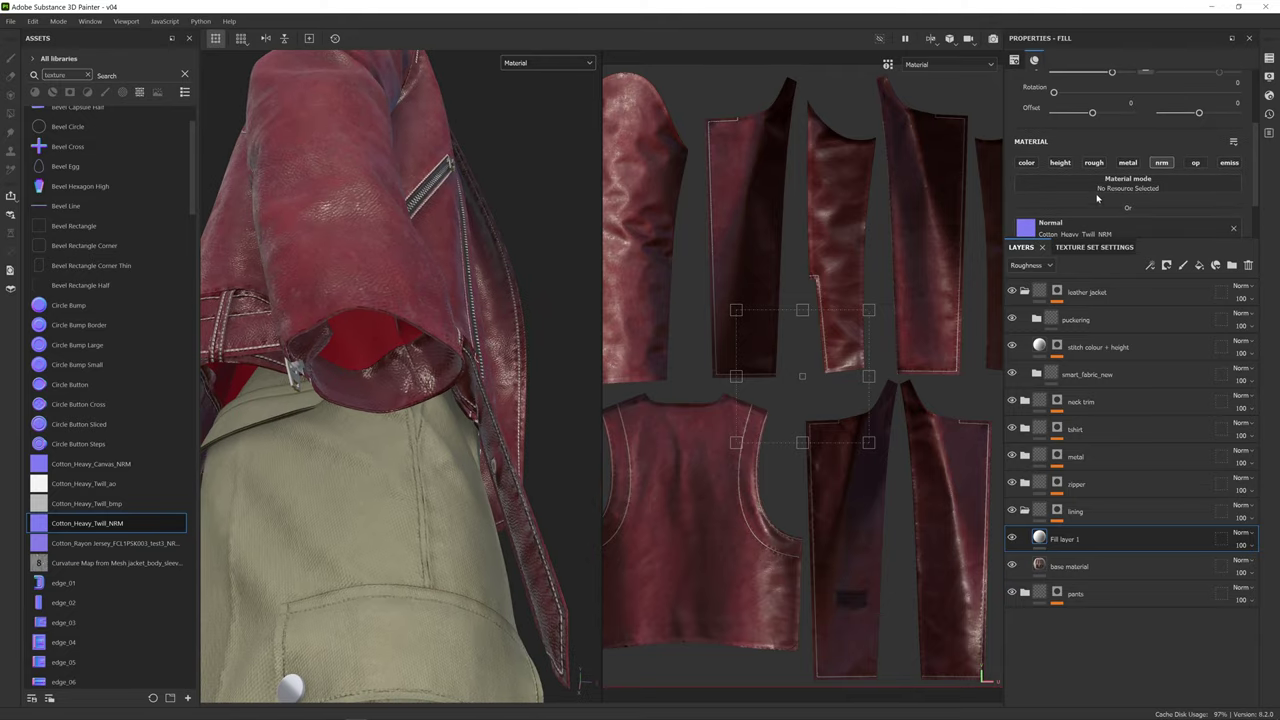
- Enable base color on the lining fill layer and set it to the near-black 1B1717
click(1028, 162)
scroll(1090, 185, down, 1)
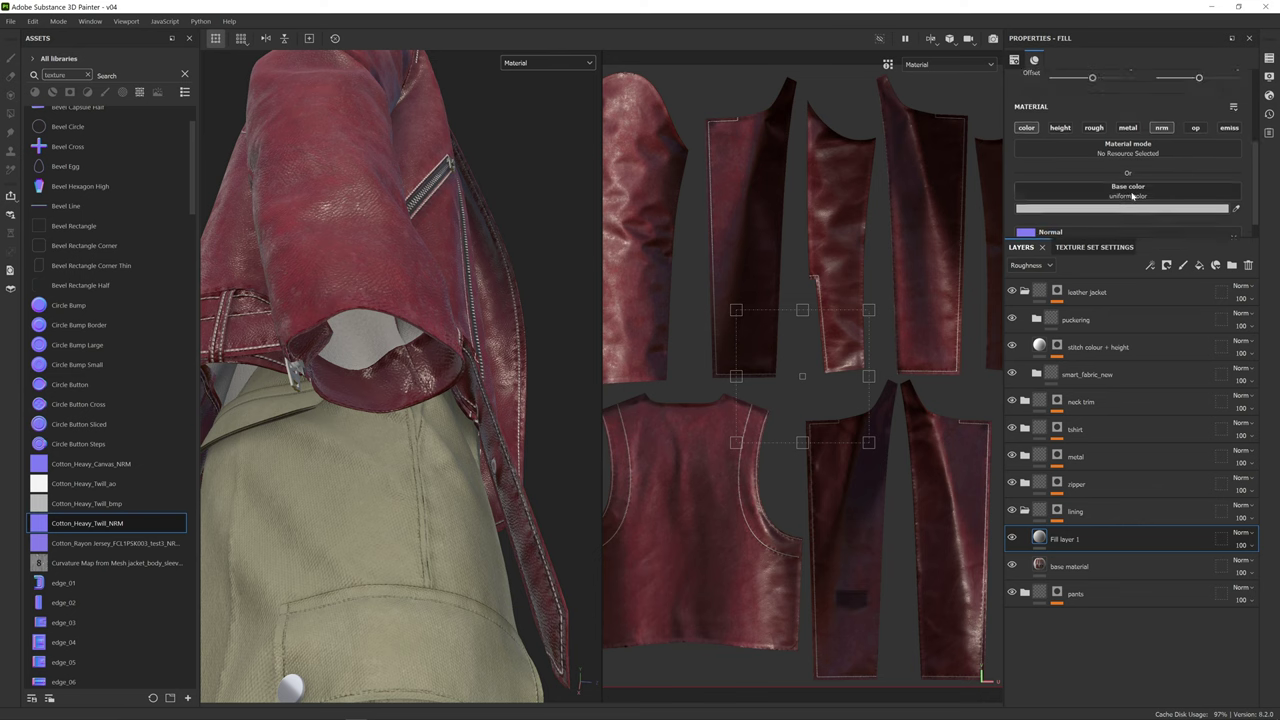
click(1133, 208)
drag(1051, 310, 1001, 372)
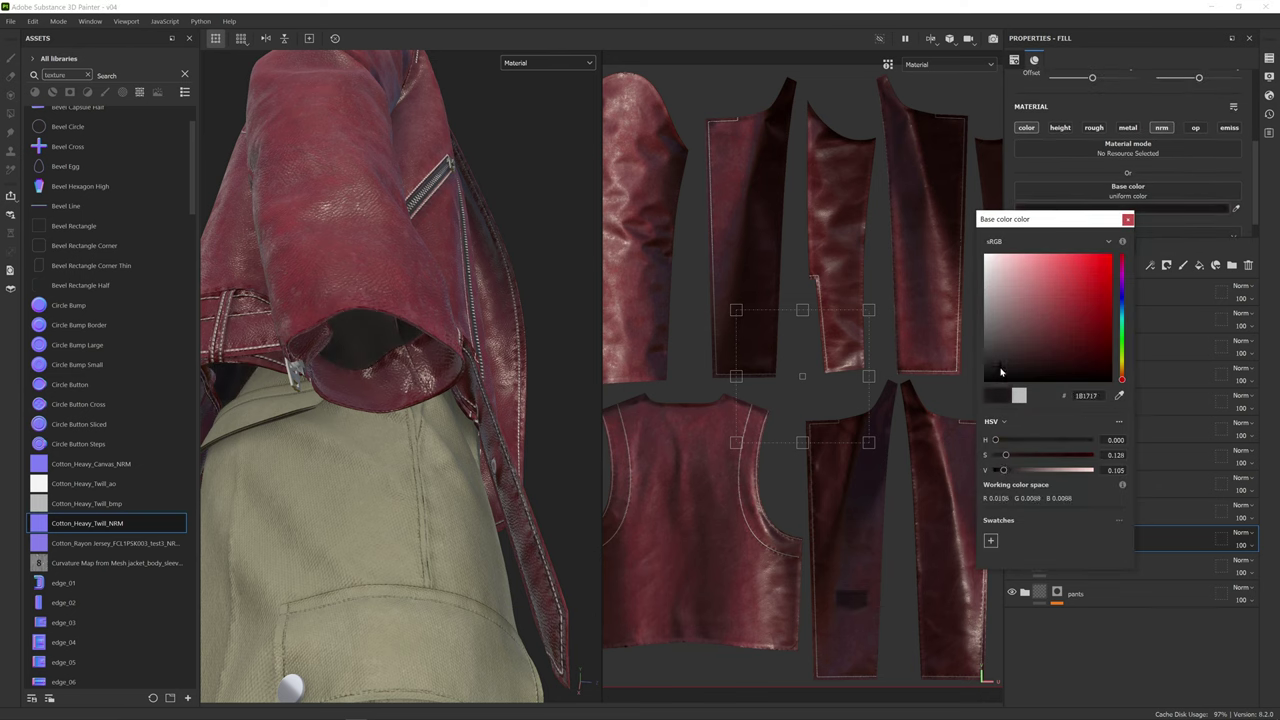
click(1127, 219)
- Enable roughness on the lining fill layer, set it to 0.2941, and check the whole outfit from several angles
alt+drag(383, 294, 322, 314)
click(1093, 128)
scroll(1125, 193, down, 2)
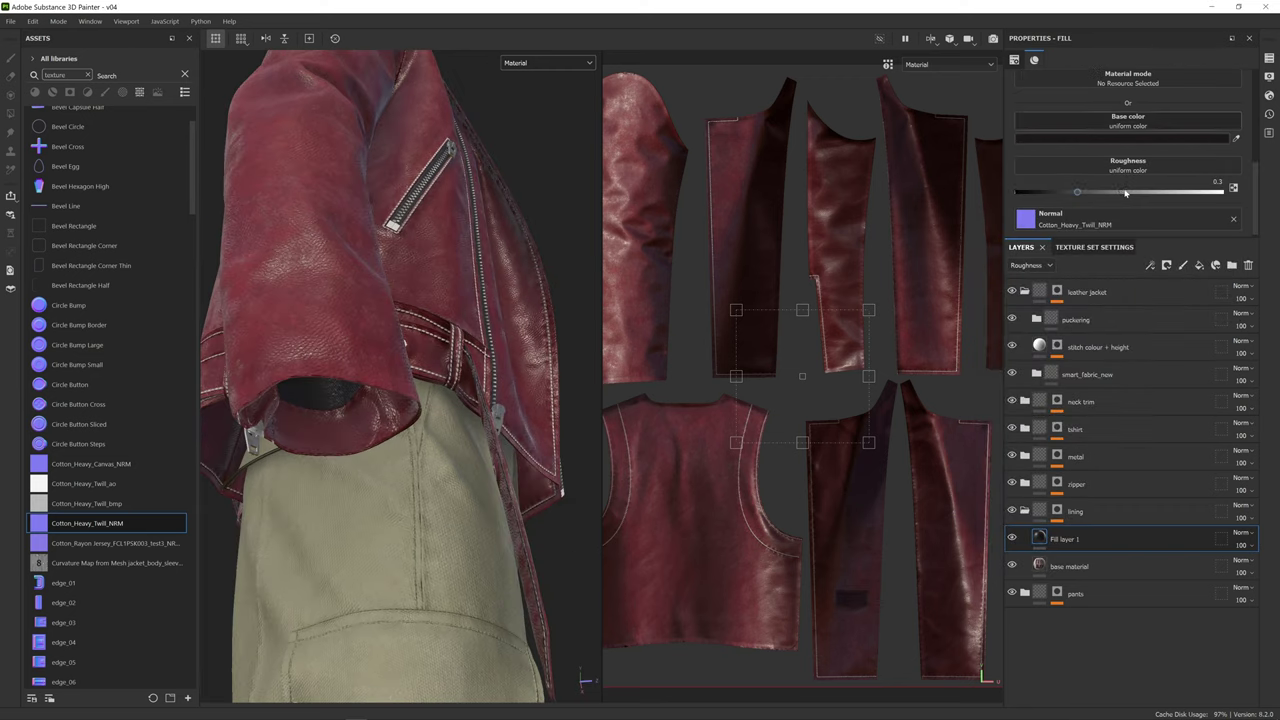
drag(1077, 193, 1076, 195)
alt+drag(433, 217, 380, 275)
scroll(394, 277, down, 3)
alt+drag(515, 190, 474, 188)
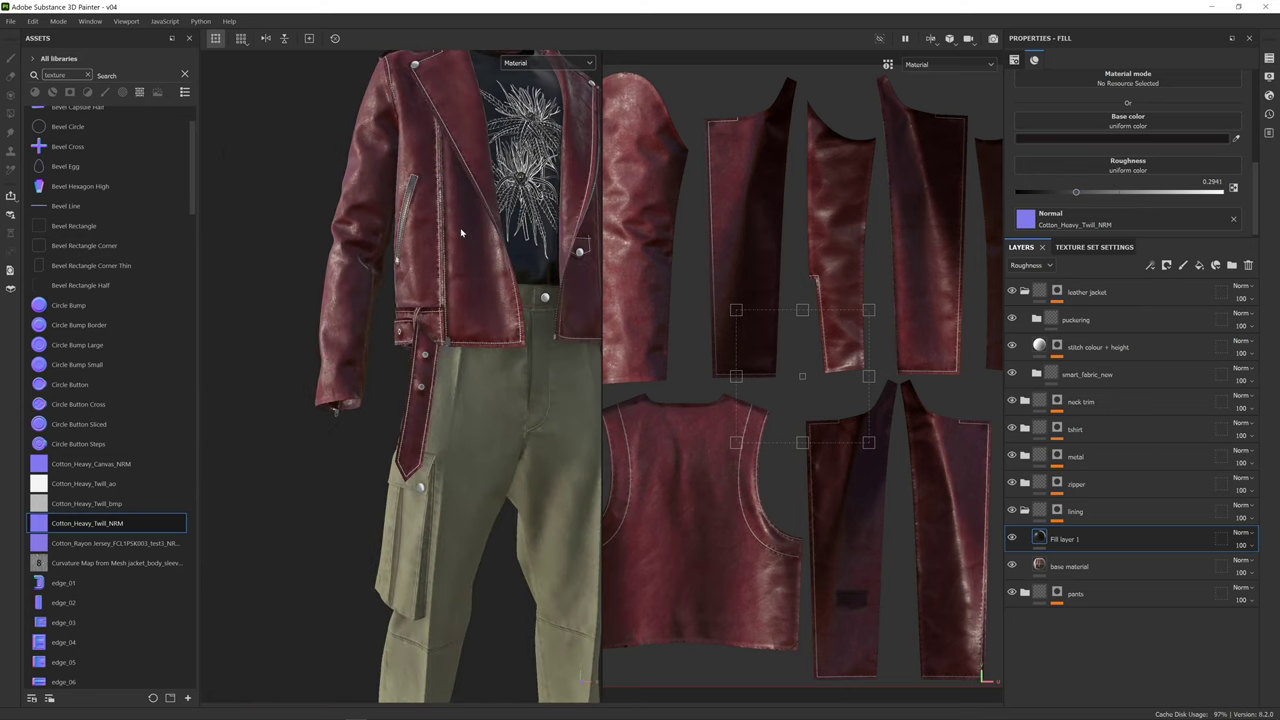
alt+middle_drag(474, 188, 406, 292)
alt+drag(406, 292, 366, 292)
alt+middle_drag(366, 292, 372, 248)
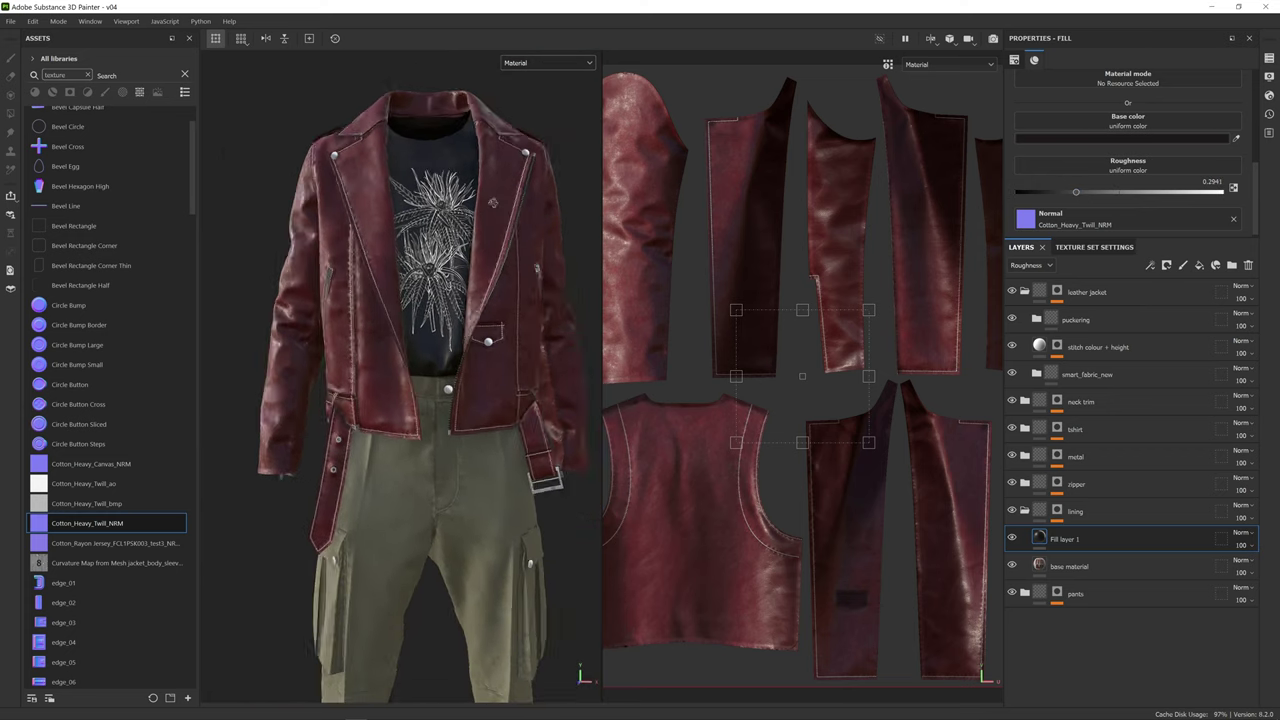
alt+drag(372, 248, 408, 246)
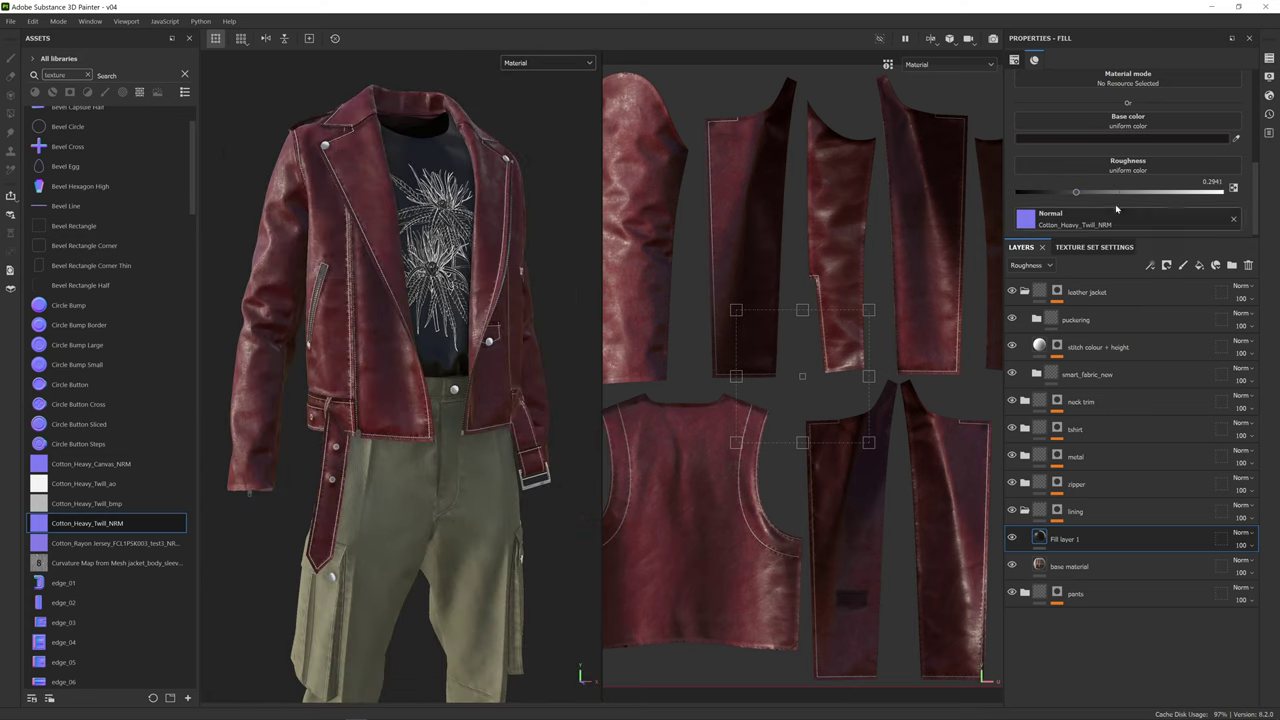
- Collapse the lining folder, then expand the tshirt folder and examine the printed T-shirt on the model
click(1116, 549)
click(1024, 511)
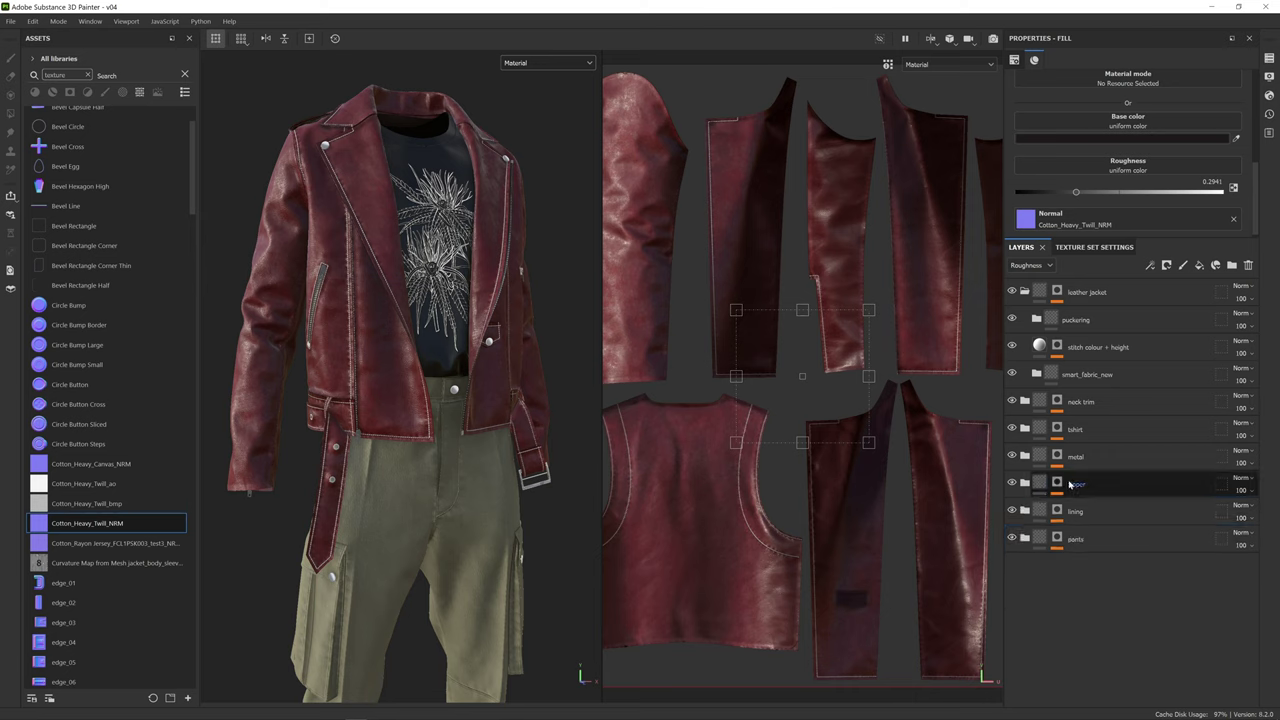
click(1121, 434)
click(1024, 429)
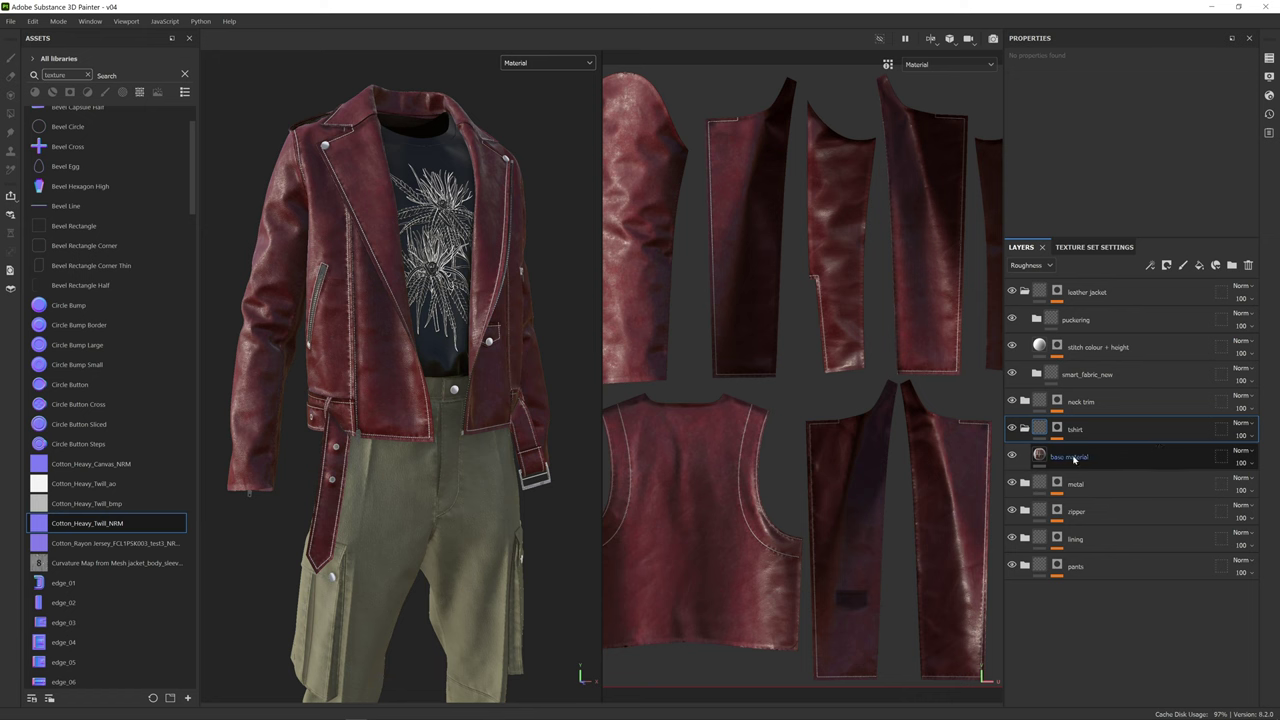
scroll(447, 298, up, 4)
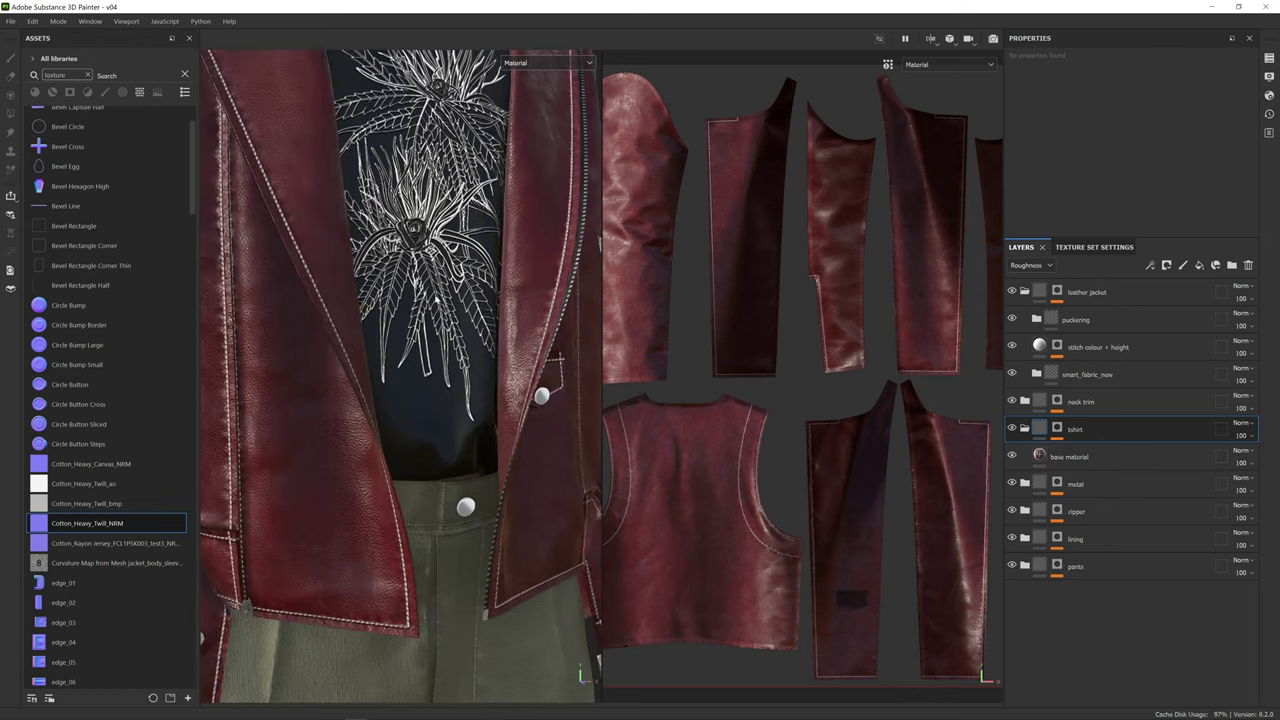
alt+drag(438, 299, 456, 301)
scroll(456, 301, down, 3)
alt+middle_drag(458, 284, 486, 301)
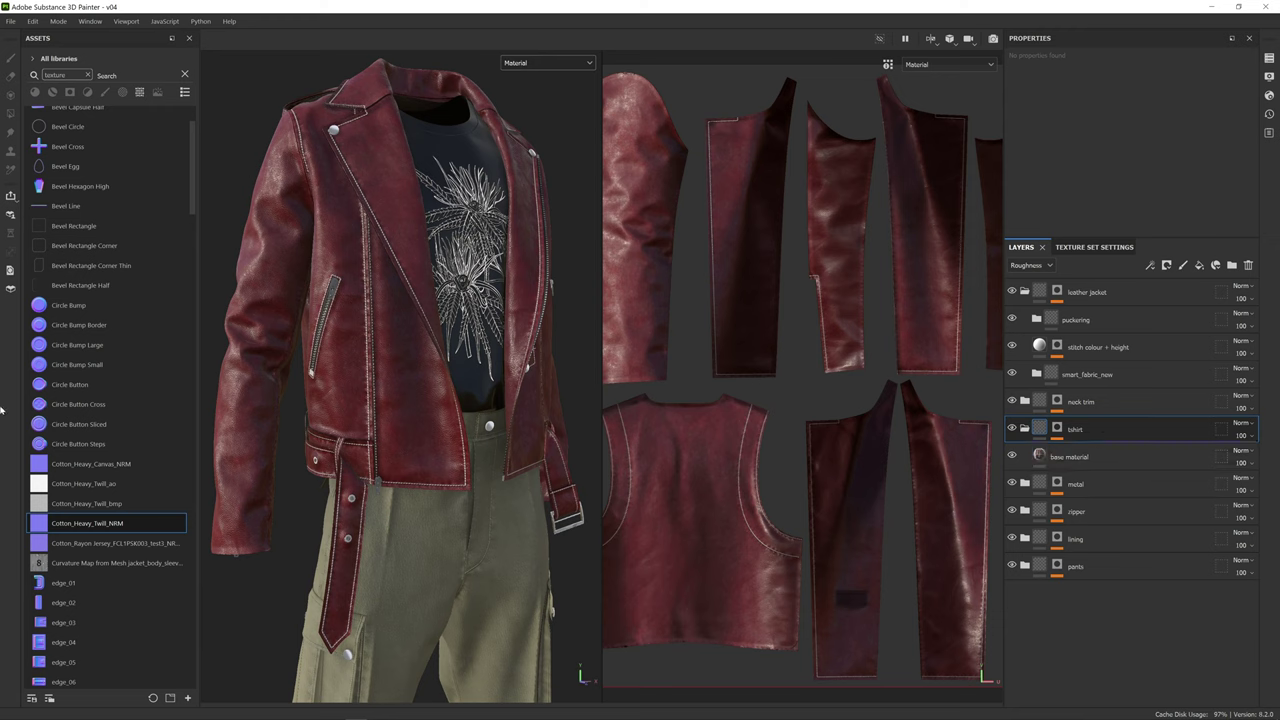
- Search the smart materials for "fabr" and select smart_fabric_new
scroll(77, 398, down, 5)
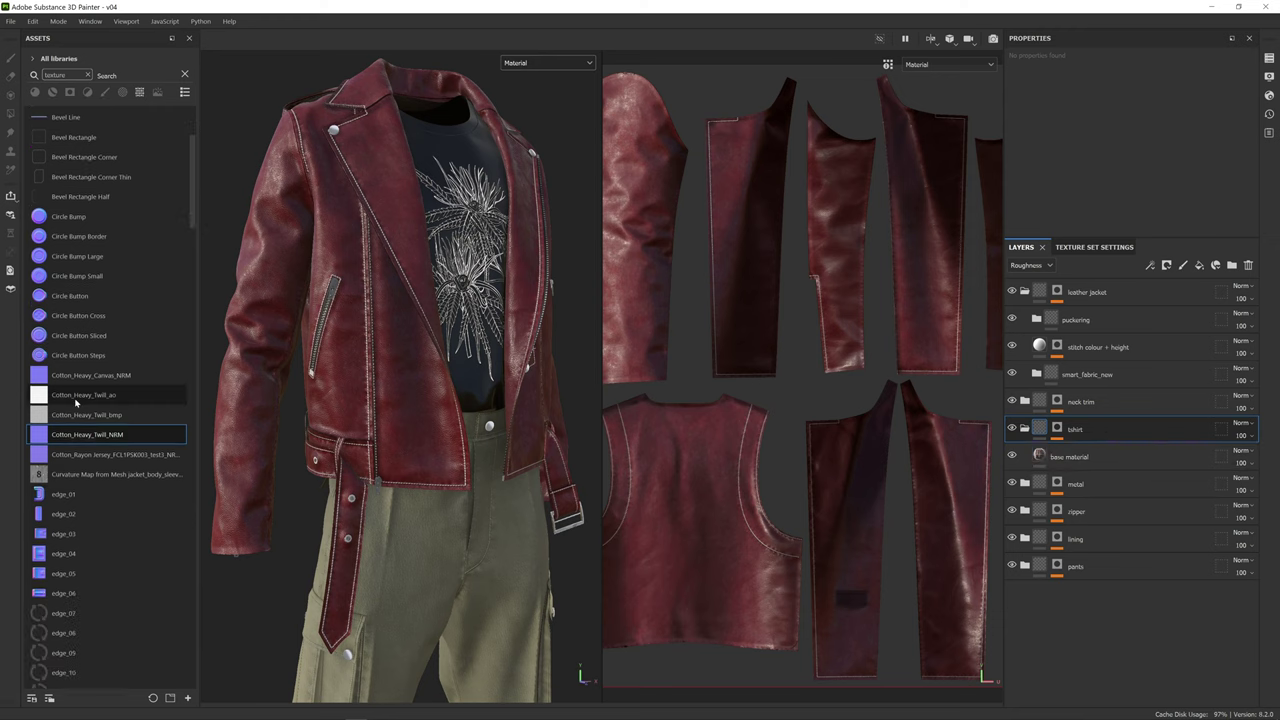
scroll(72, 372, up, 6)
click(52, 91)
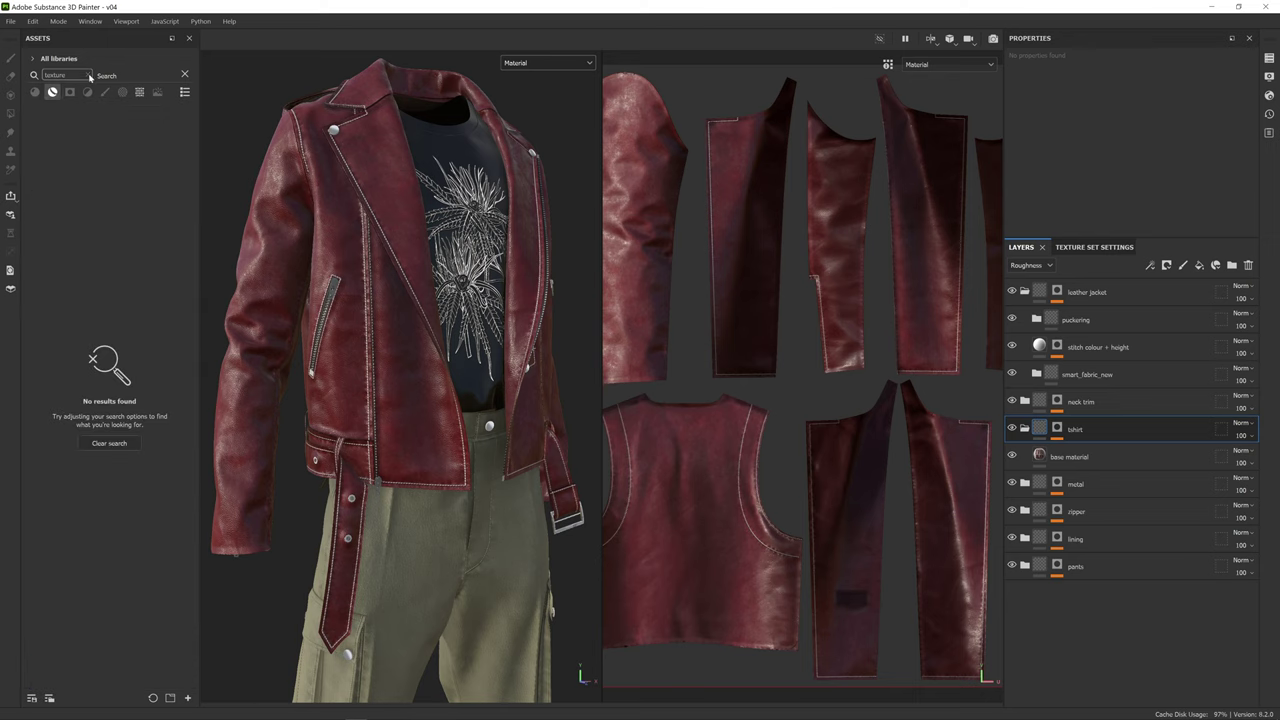
click(89, 77)
text(fabr)
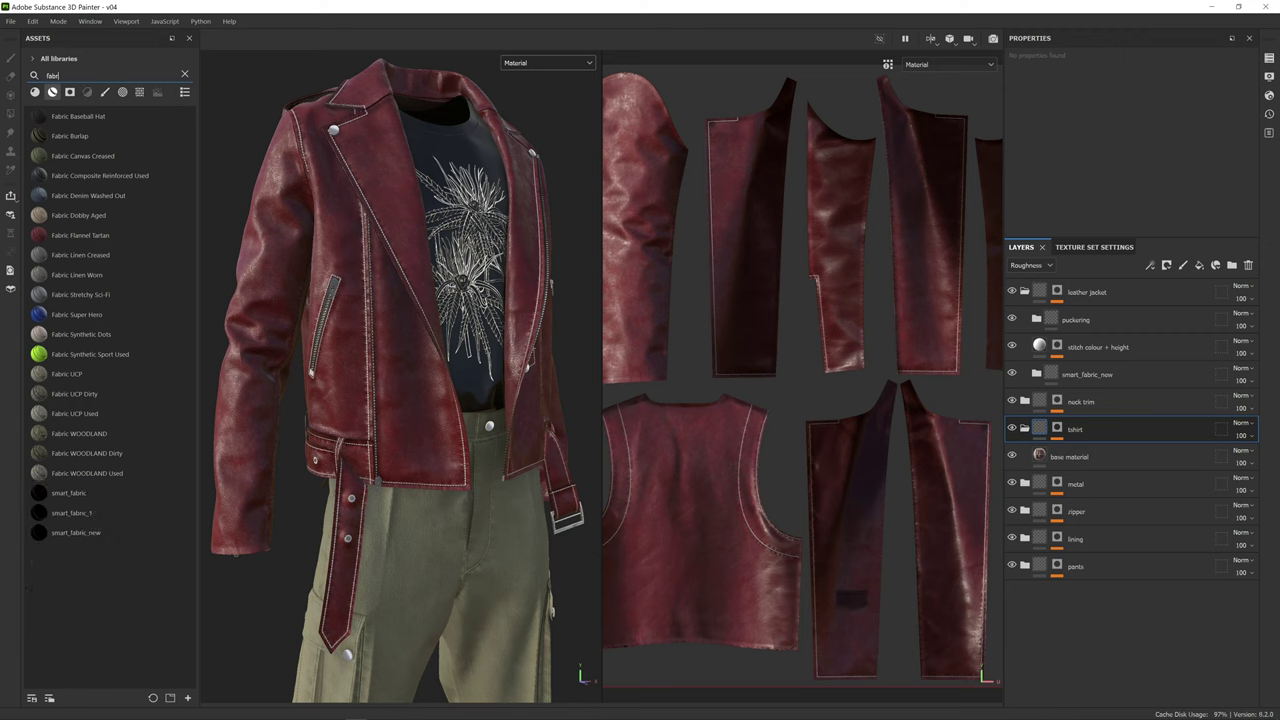
click(110, 530)
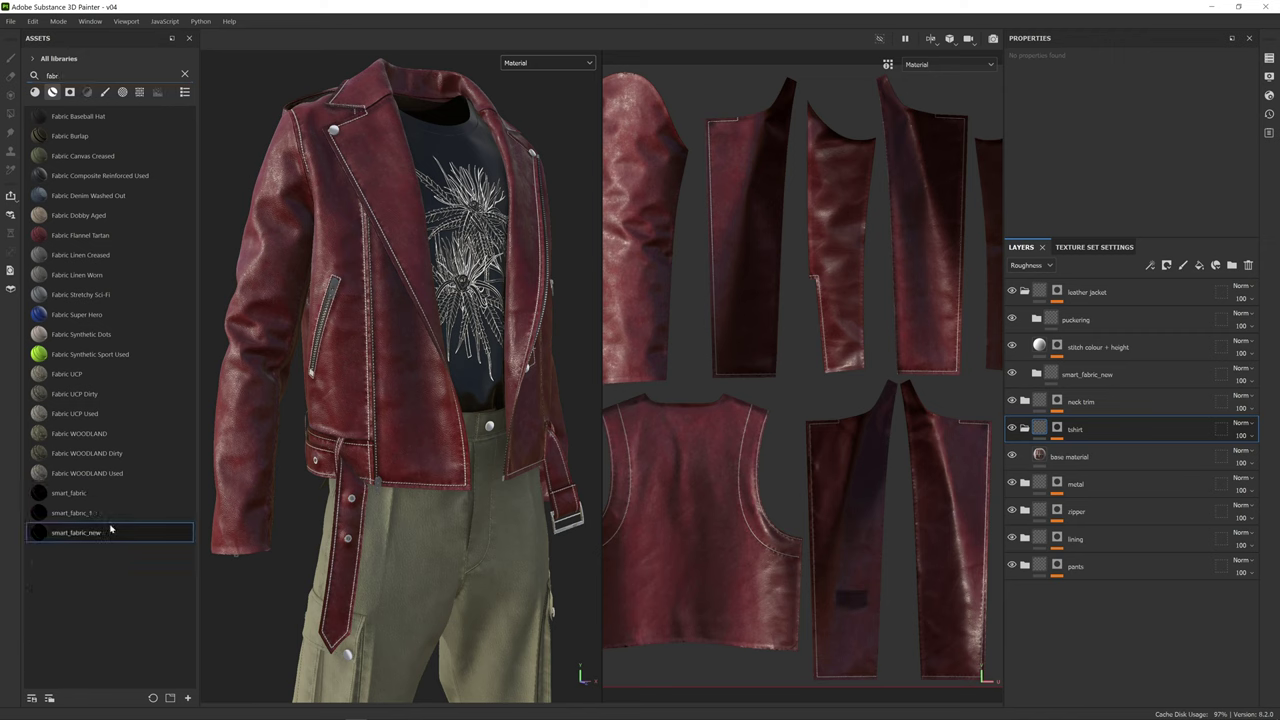
- Replace the tshirt folder's base material layer with the smart_fabric_new smart material
click(1108, 459)
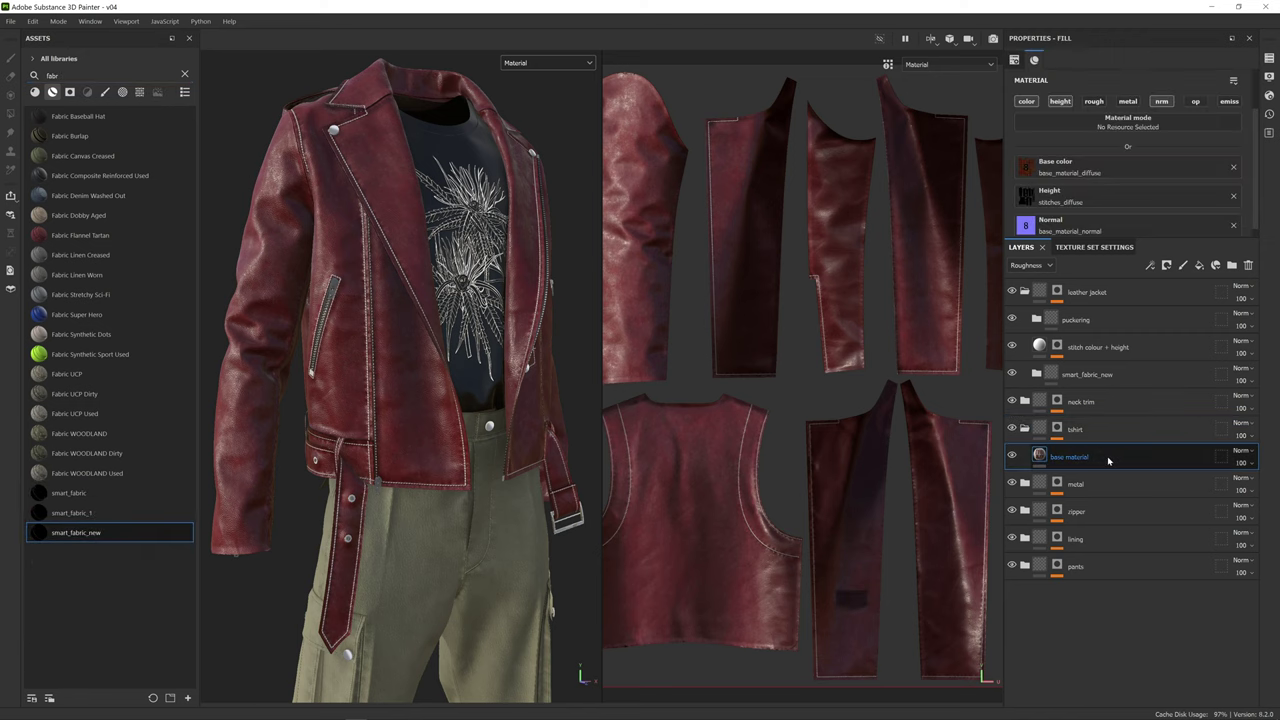
key(Delete)
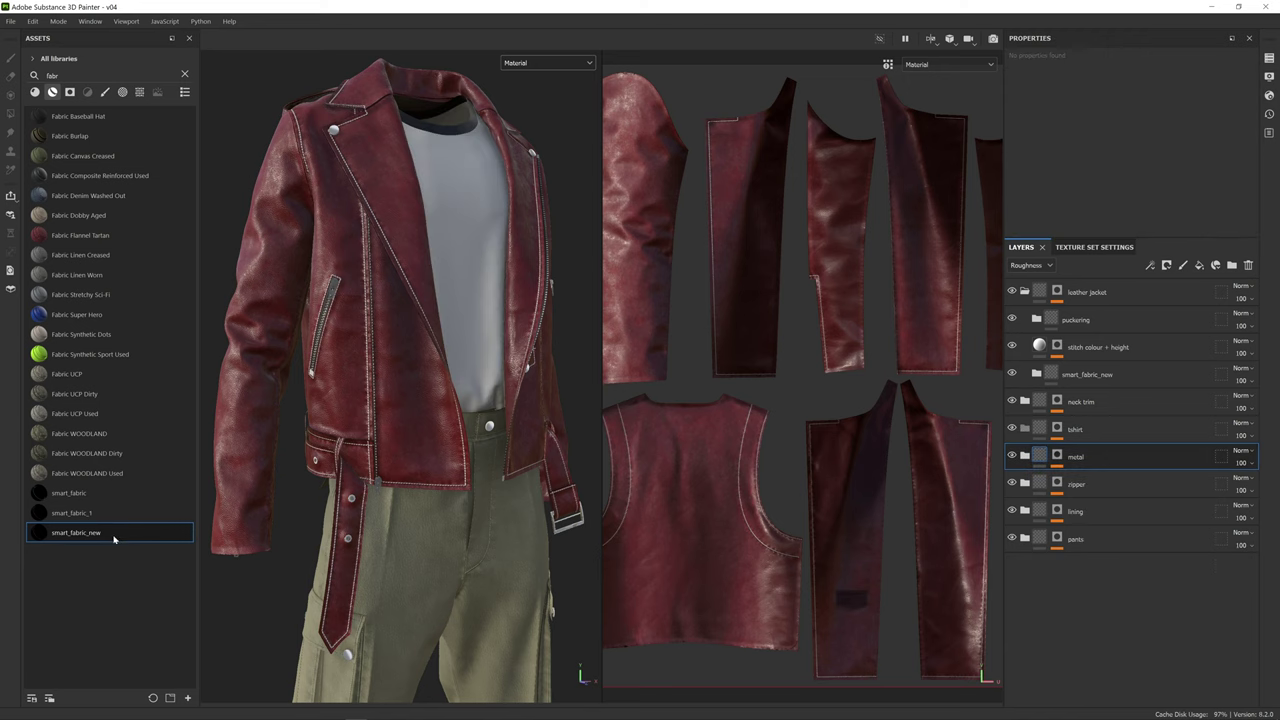
drag(113, 538, 1094, 440)
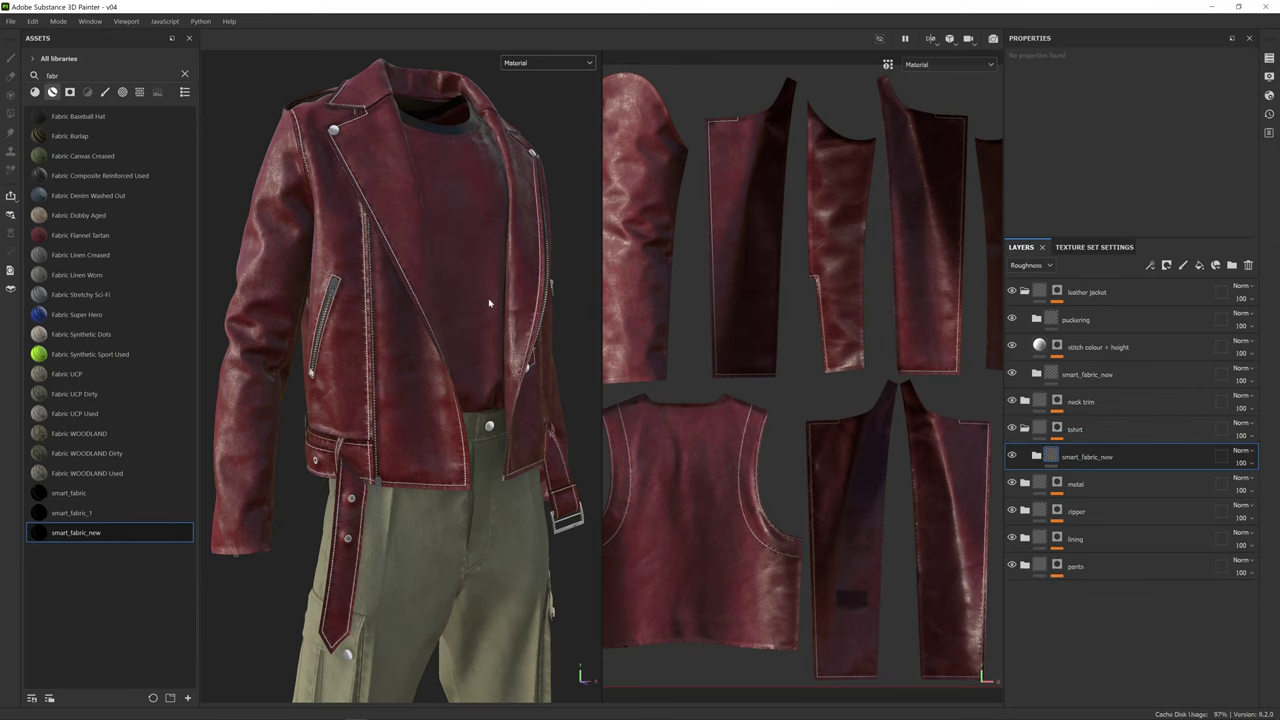
- Expand the T-shirt's smart_fabric_new group and hide its rust and rough detail 03 - gloss layers
mouse_move(495, 297)
alt+mouse_down()
mouse_move(380, 300)
mouse_move(512, 292)
mouse_move(492, 282)
alt+mouse_up()
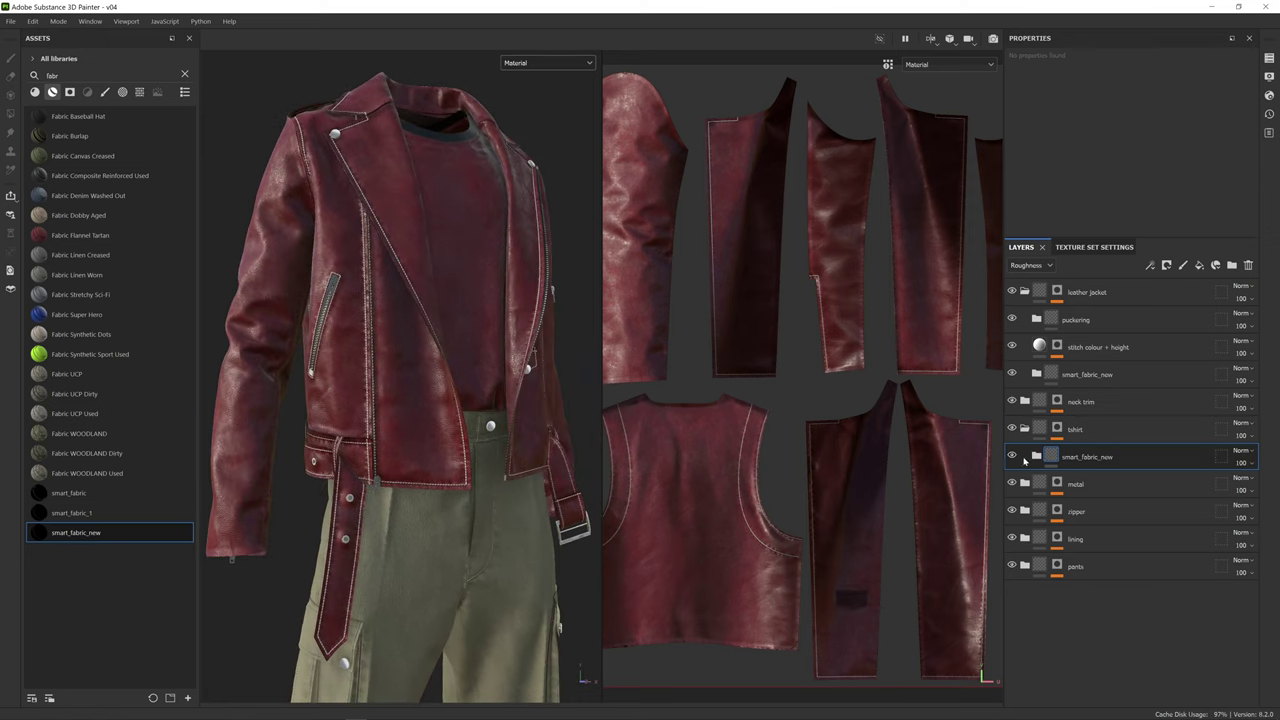
click(1036, 456)
scroll(1115, 489, down, 5)
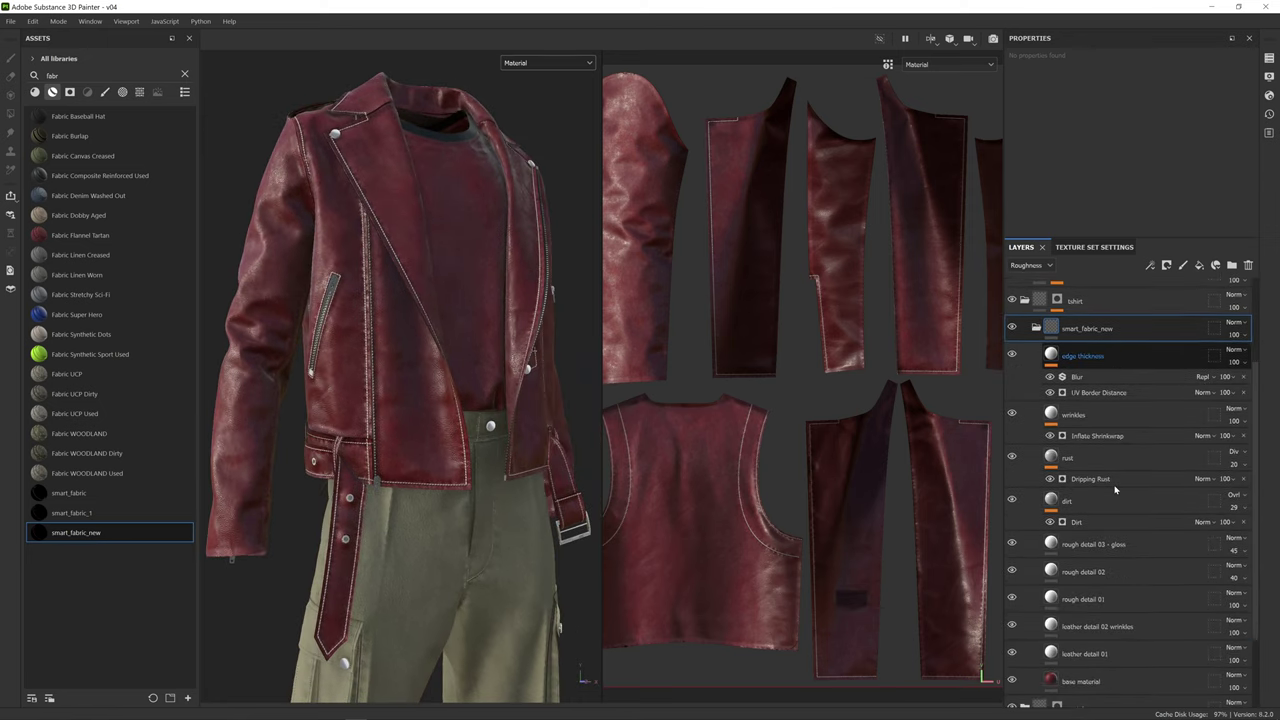
scroll(1115, 489, down, 2)
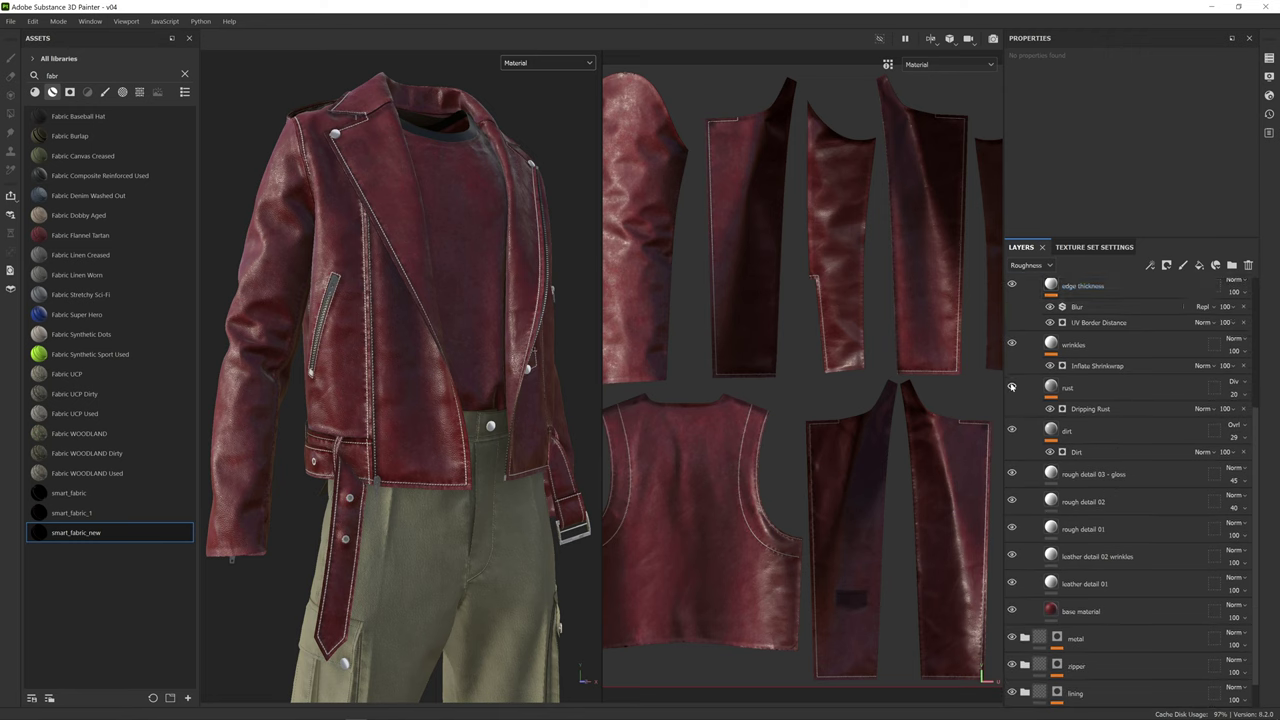
scroll(1034, 437, down, 1)
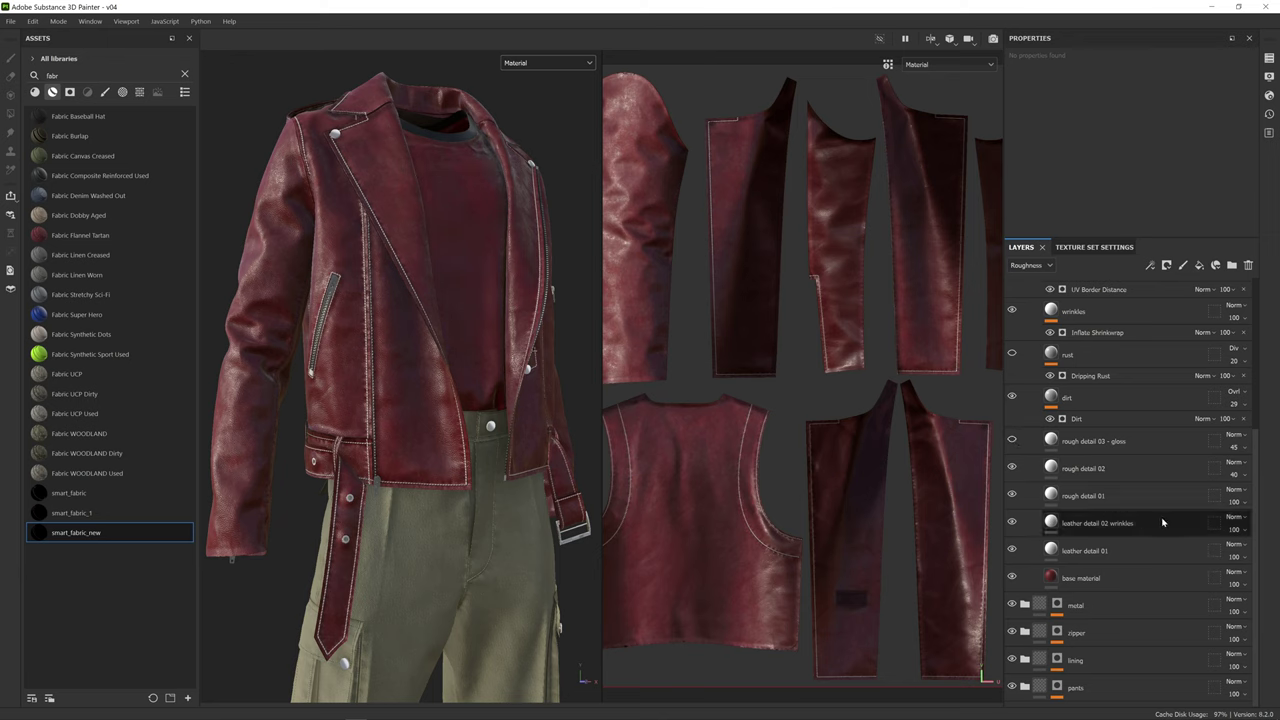
- Rename the leather detail 01 layer in the T-shirt's smart_fabric_new group to "tshirt detail"
double_click(1136, 552)
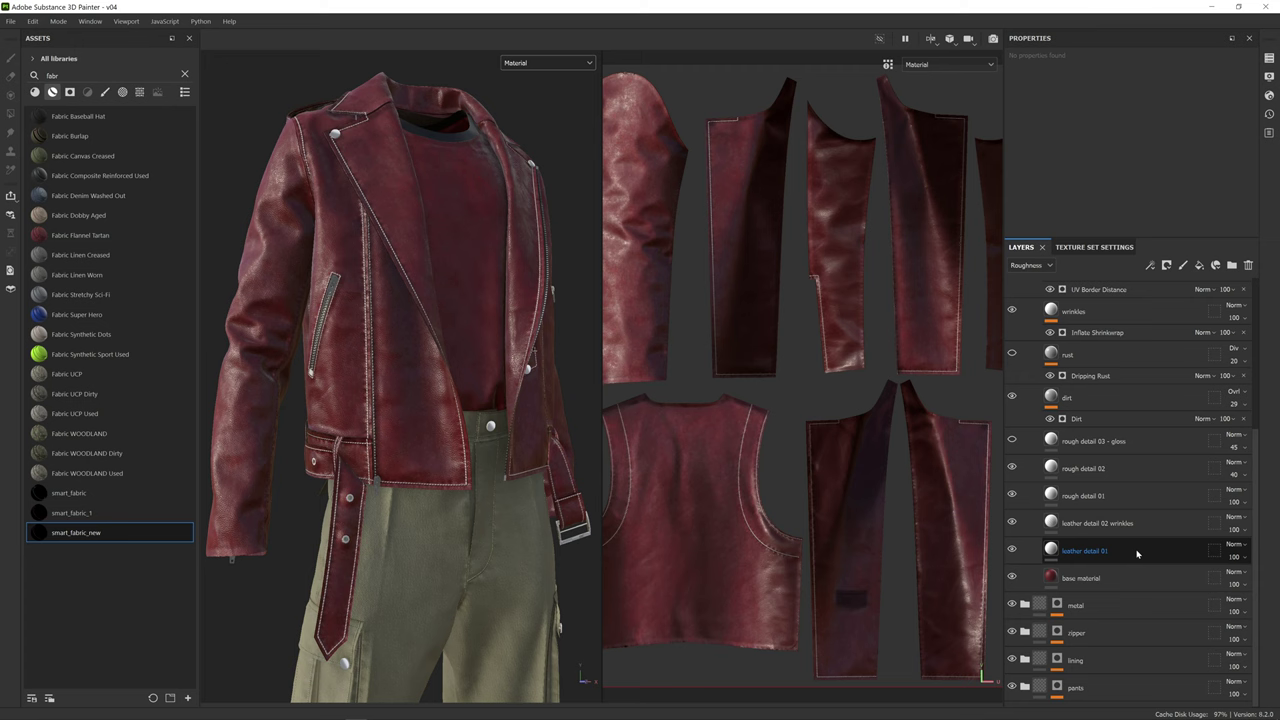
click(1136, 552)
double_click(1088, 551)
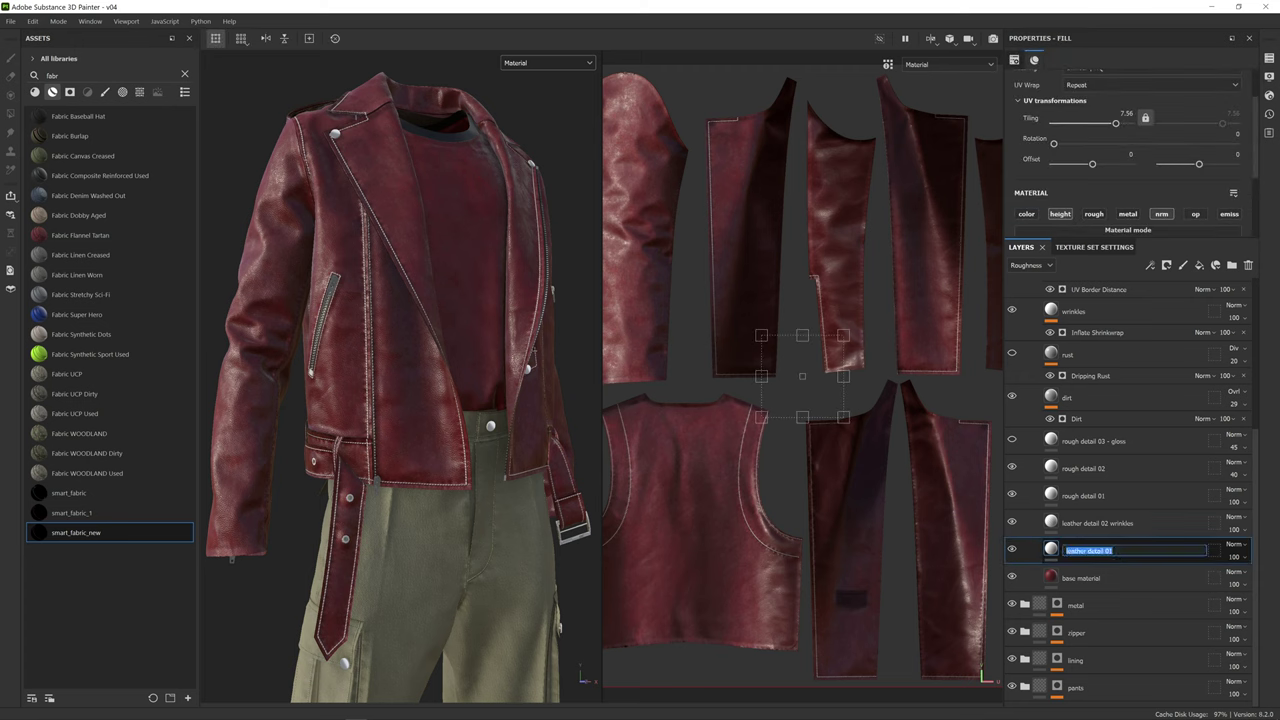
text(tshirt)
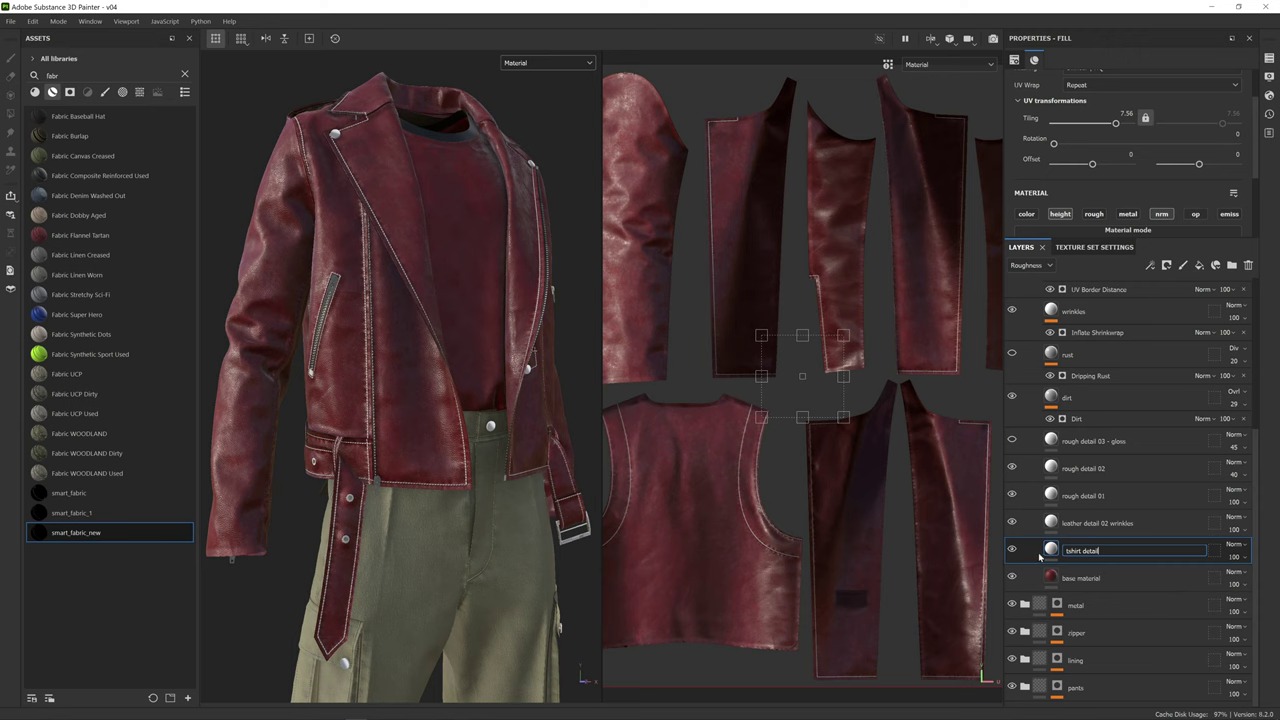
key(Return)
- Switch to File Explorer and select Knit_Cotton_Rayon_Jersey_NRM.jpg in CLO's fabric Normal_Map folder for the tshirt detail layer
scroll(1122, 157, down, 3)
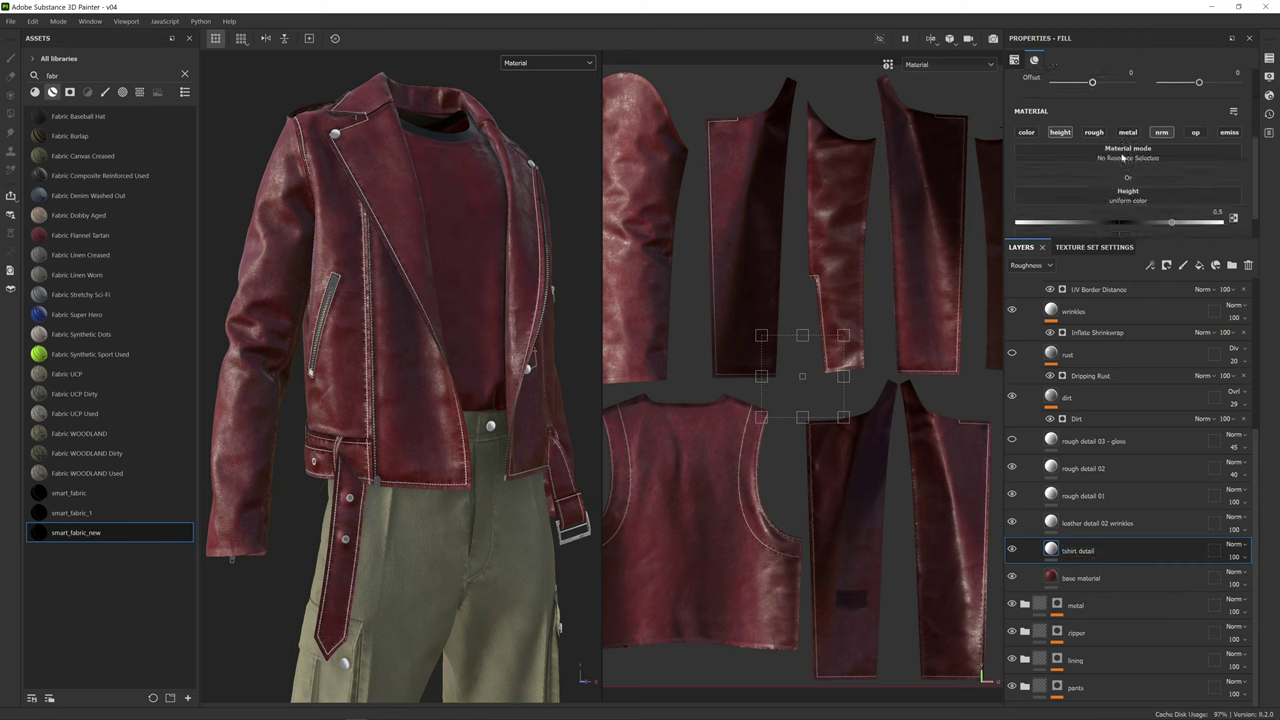
click(1233, 215)
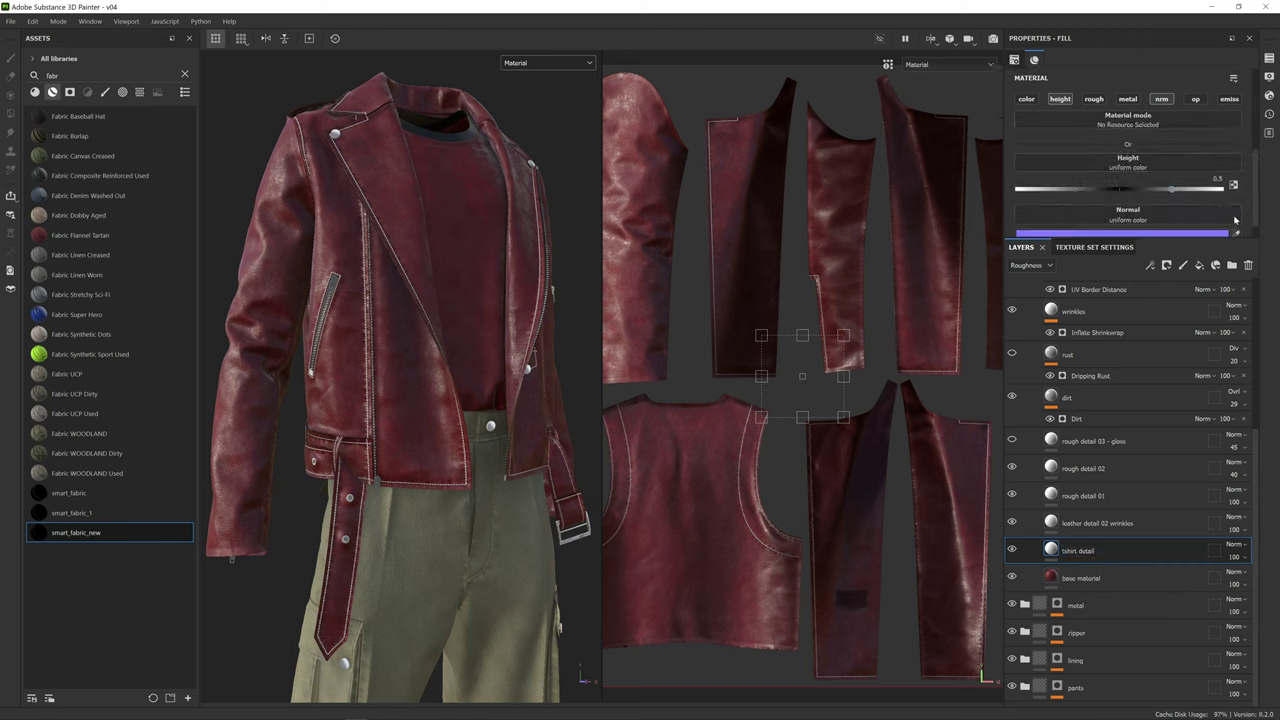
scroll(1166, 206, down, 1)
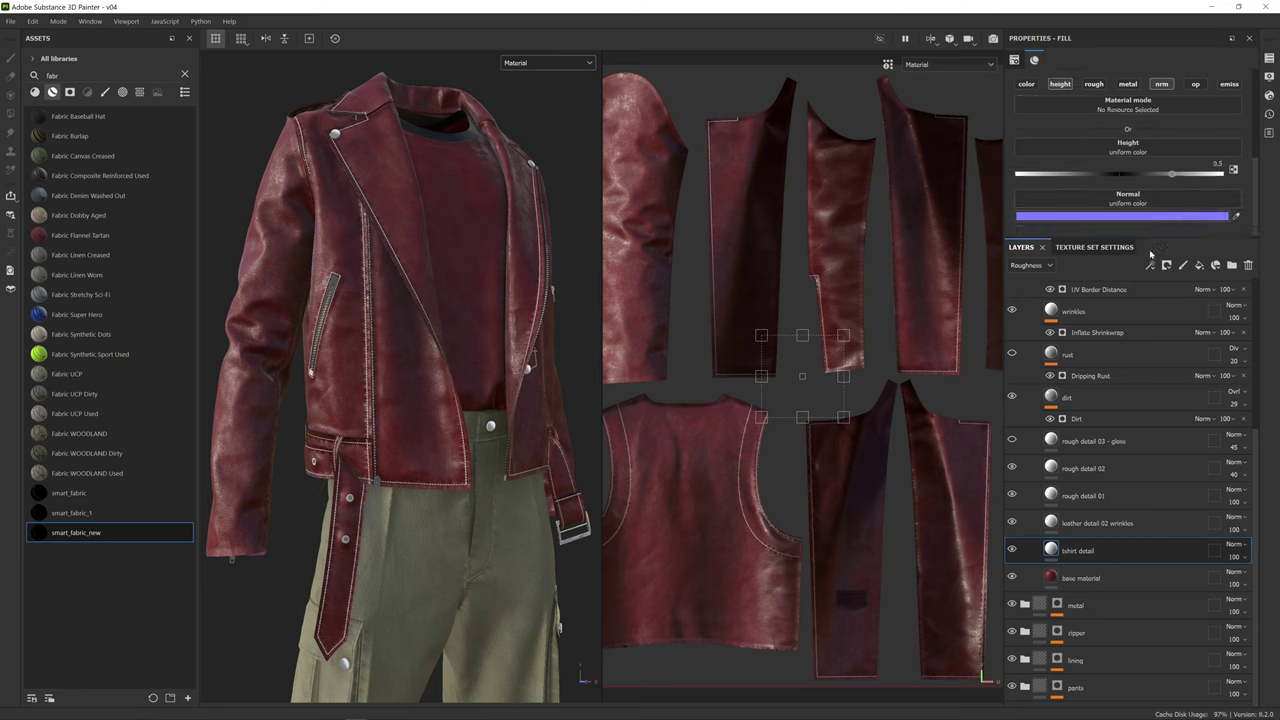
double_click(1133, 552)
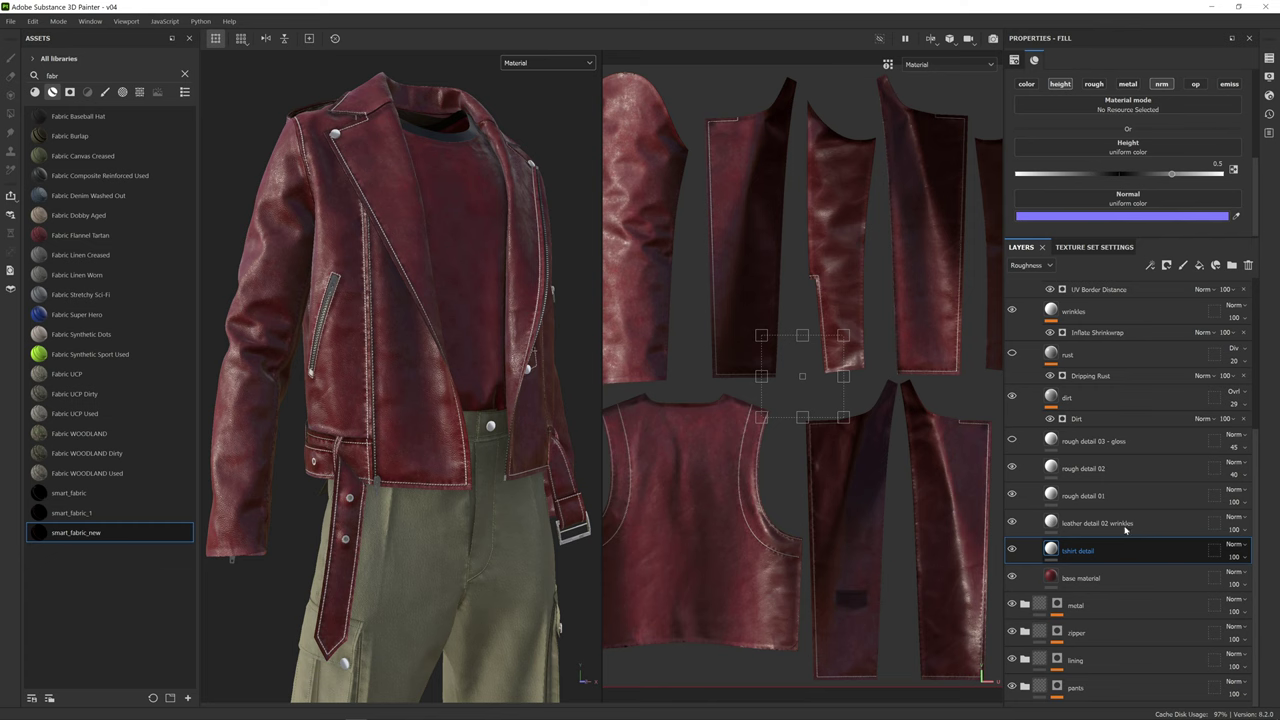
mouse_move(247, 714)
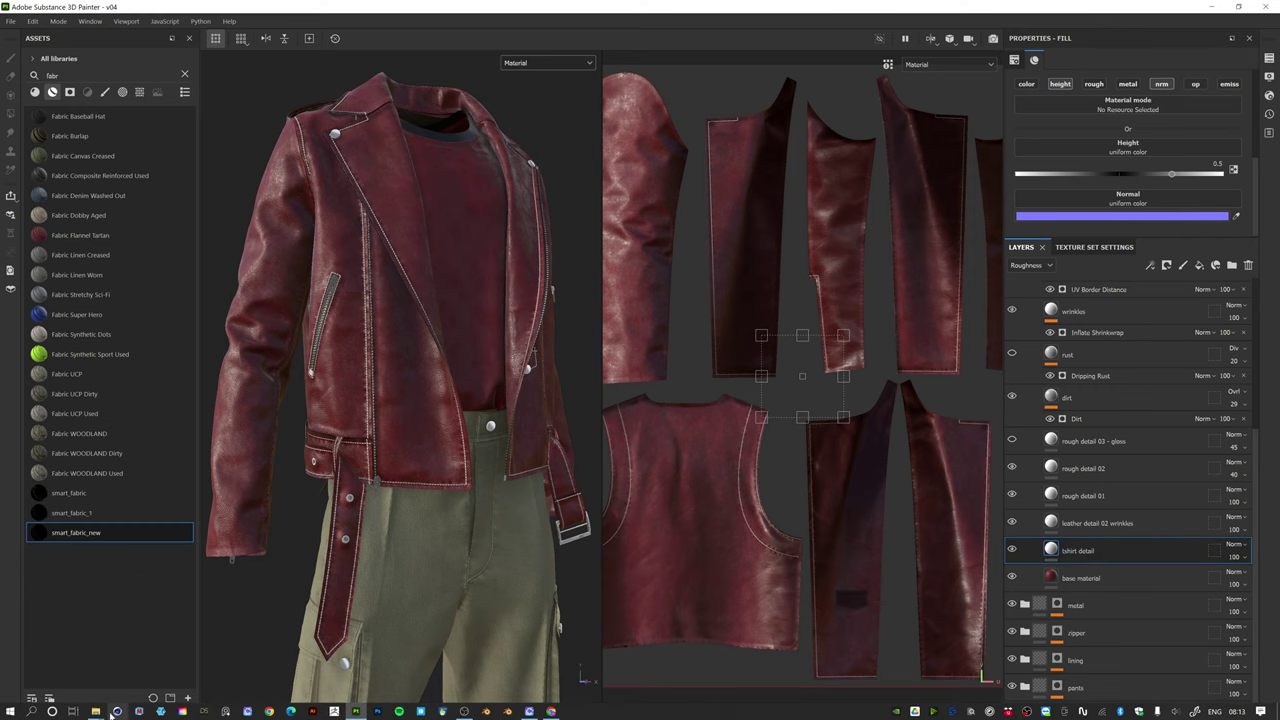
mouse_move(114, 711)
click(165, 667)
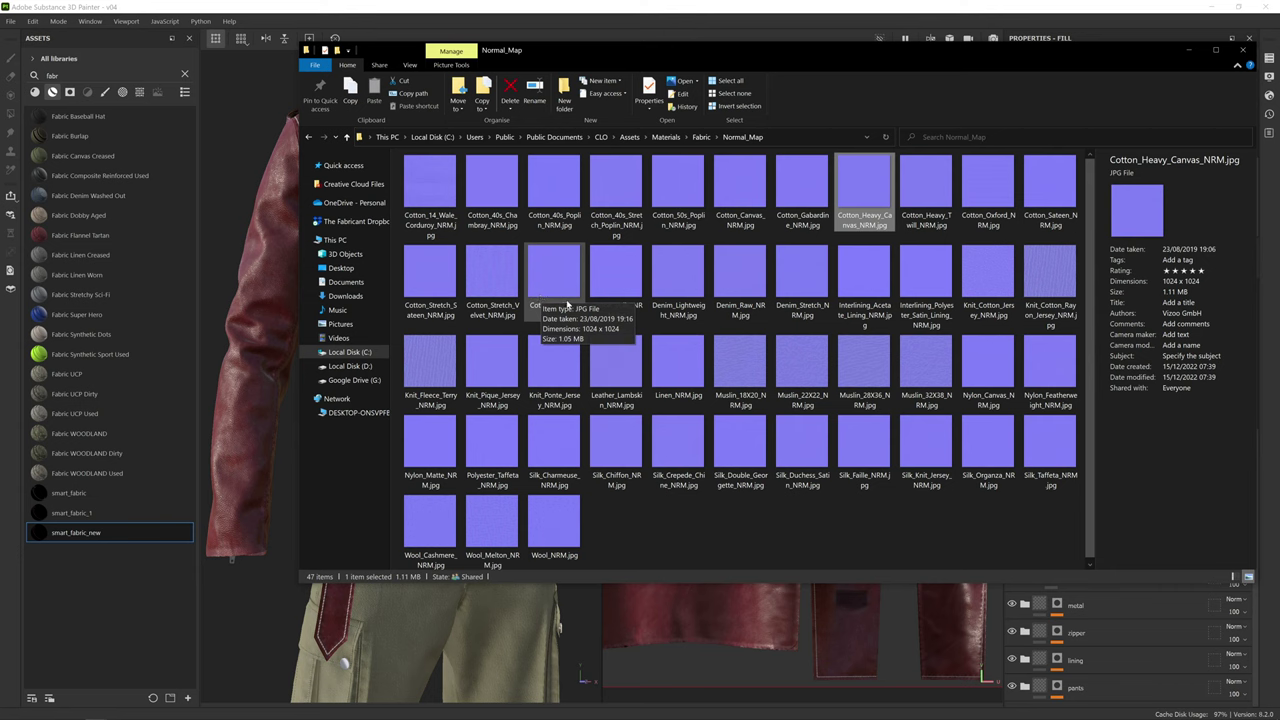
click(1057, 280)
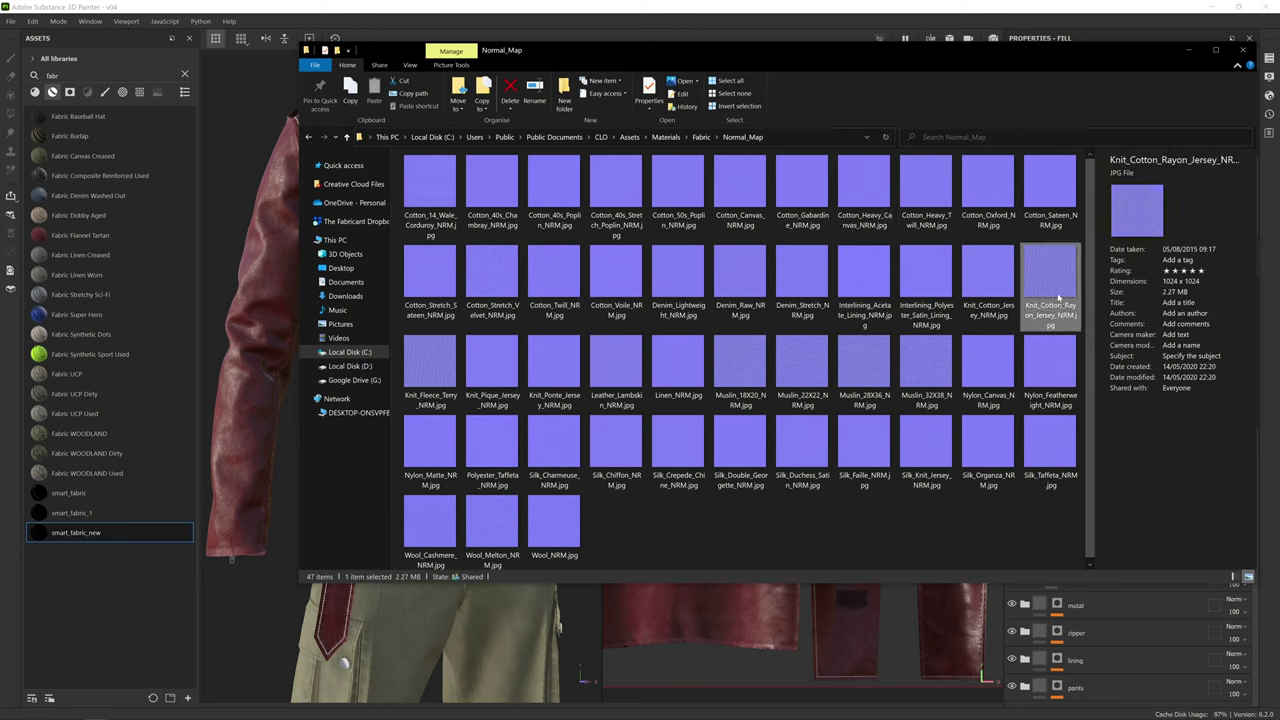
- Import Knit_Cotton_Rayon_Jersey_NRM.jpg from the CLO Normal_Map folder as a texture into the library 'your_assets'
drag(1057, 297, 71, 604)
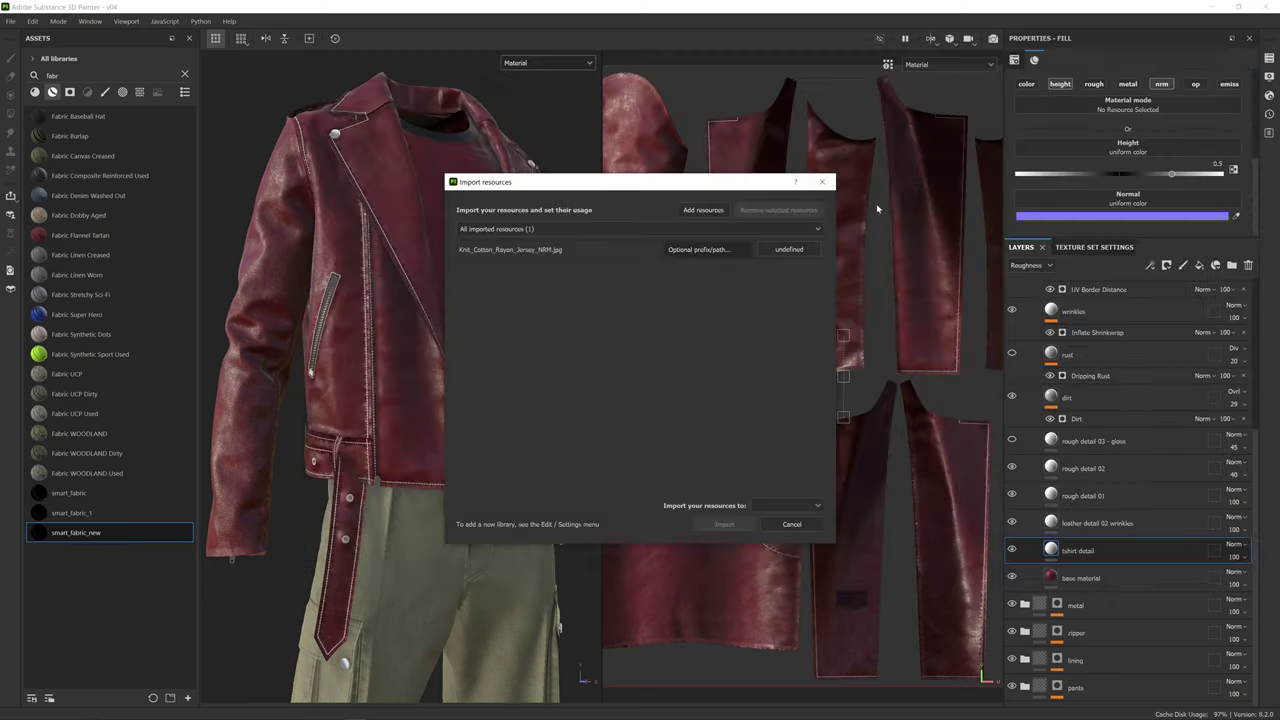
click(789, 249)
click(796, 295)
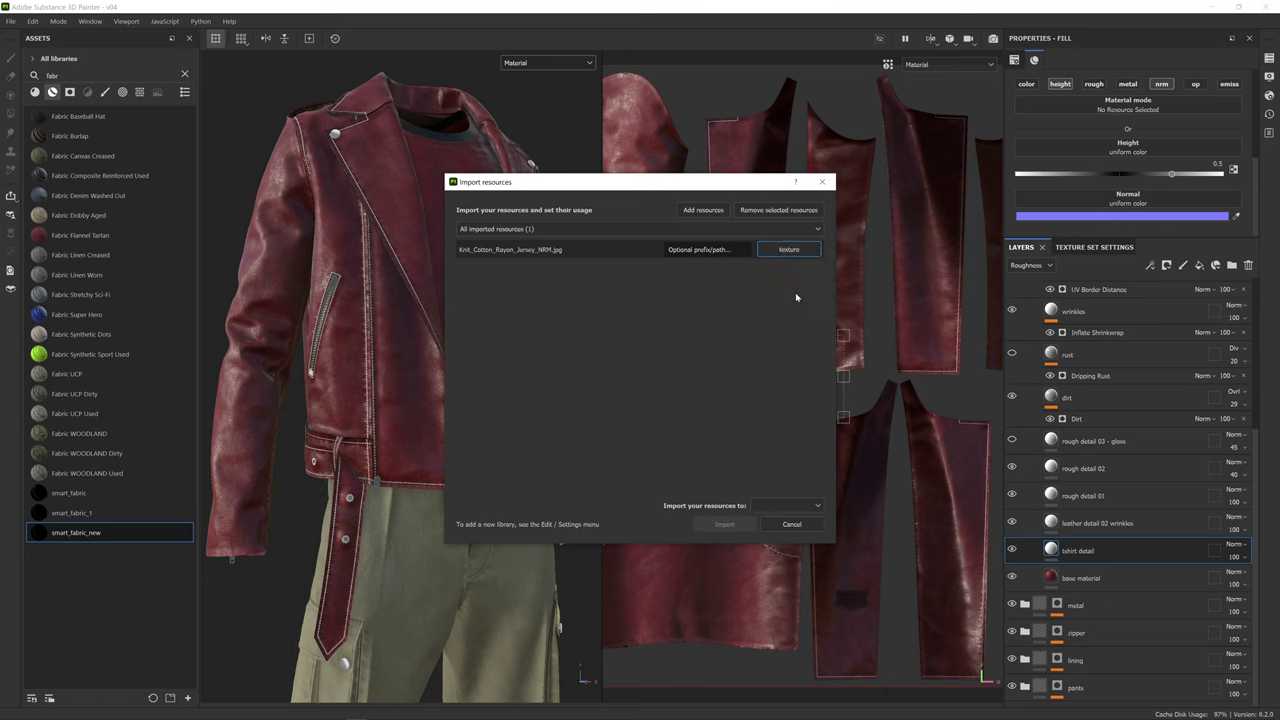
click(775, 505)
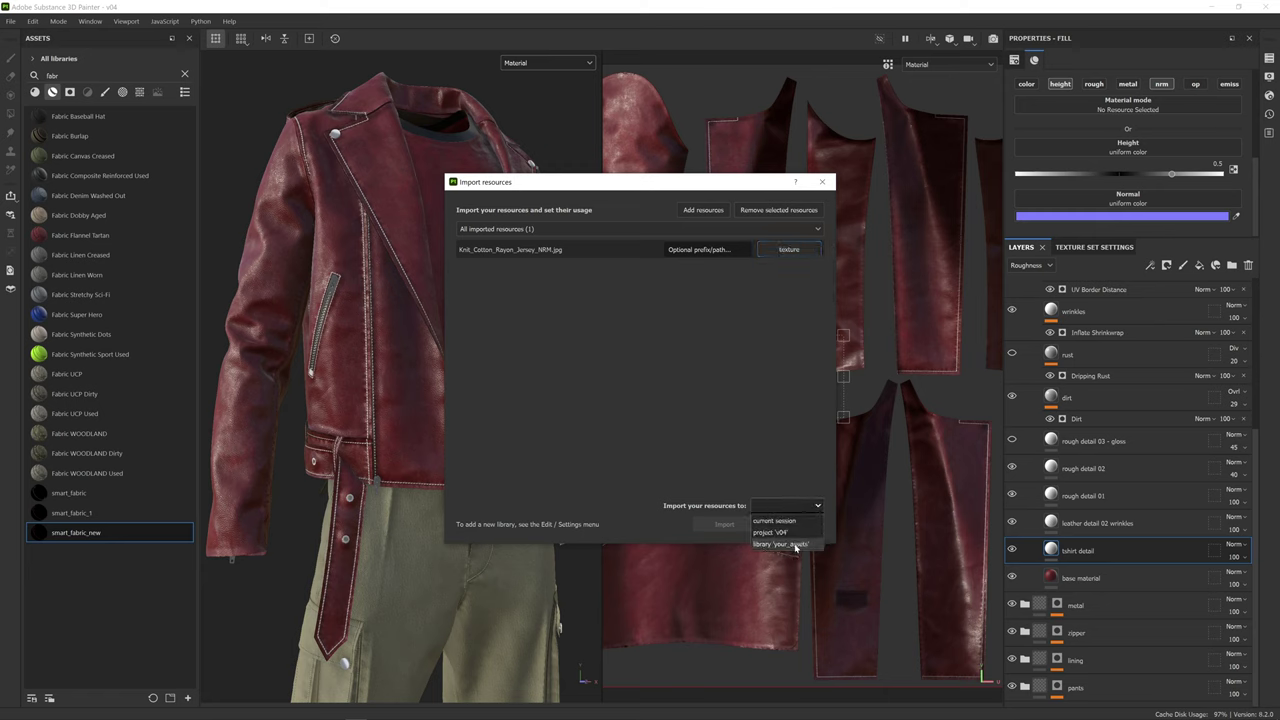
click(782, 544)
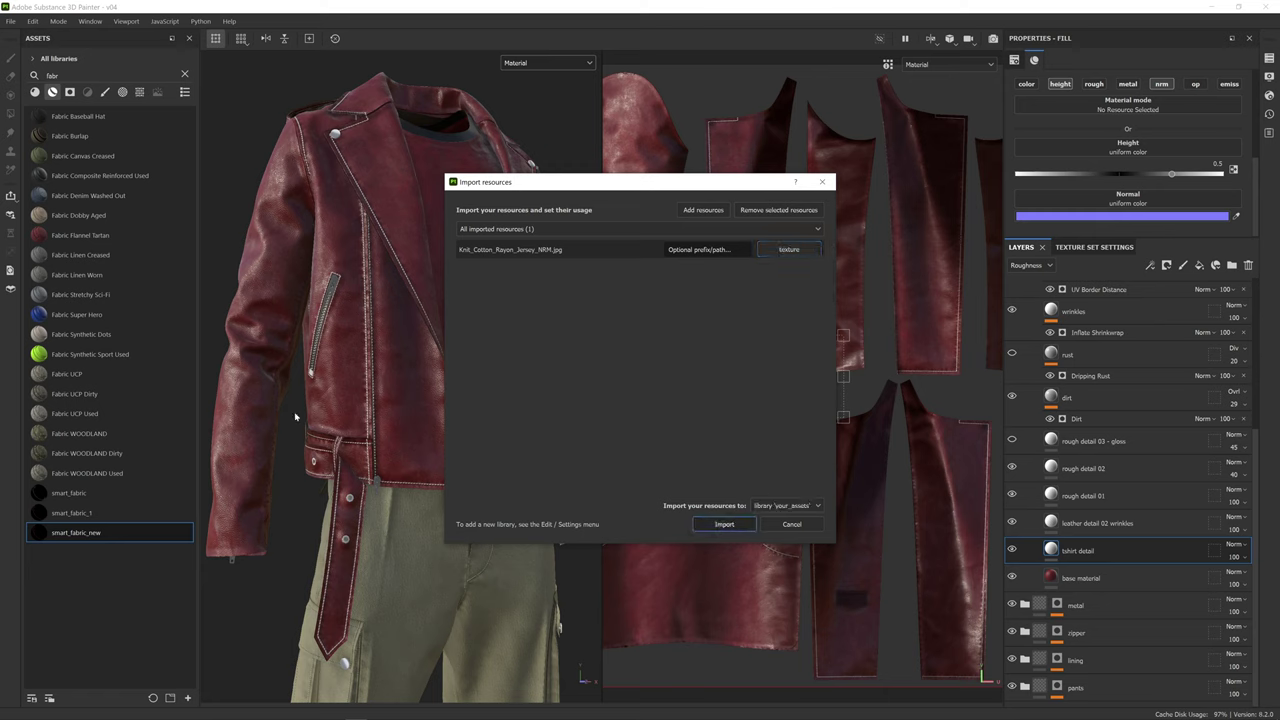
click(724, 524)
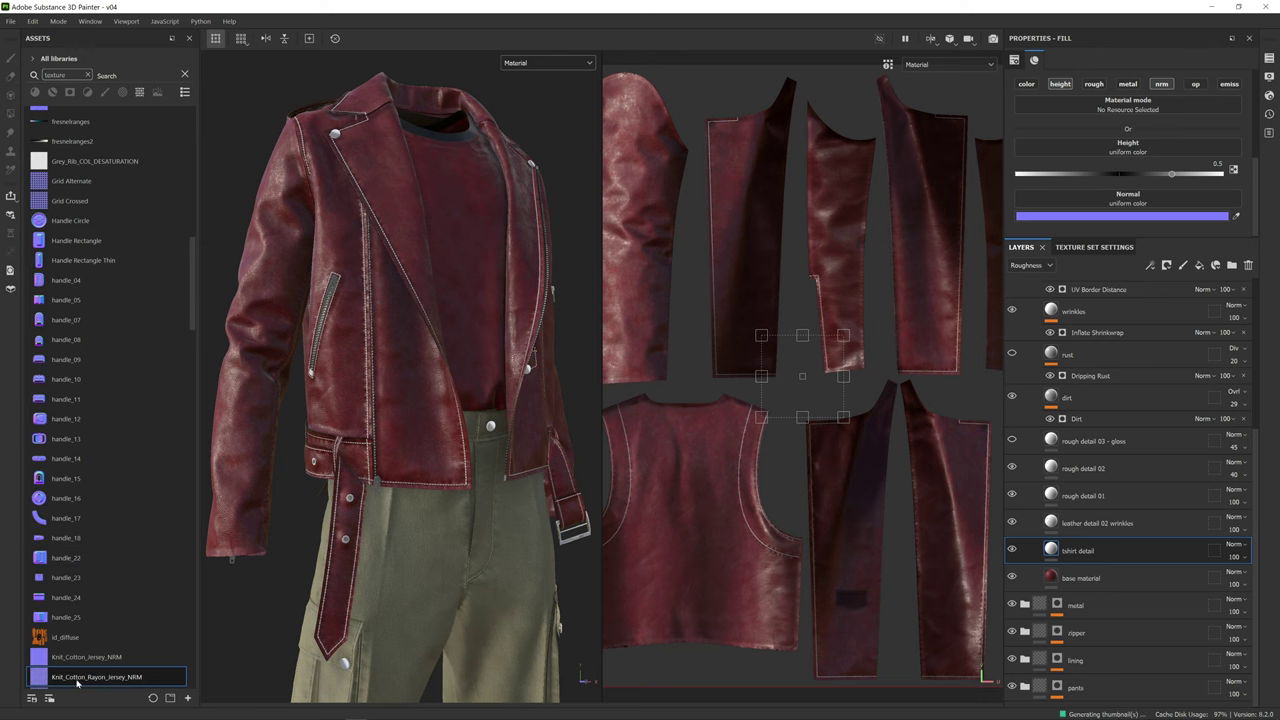
- Assign the Knit_Cotton_Rayon_Jersey_NRM texture to the normal channel of the tshirt detail layer and inspect the knit up close
drag(77, 683, 1127, 213)
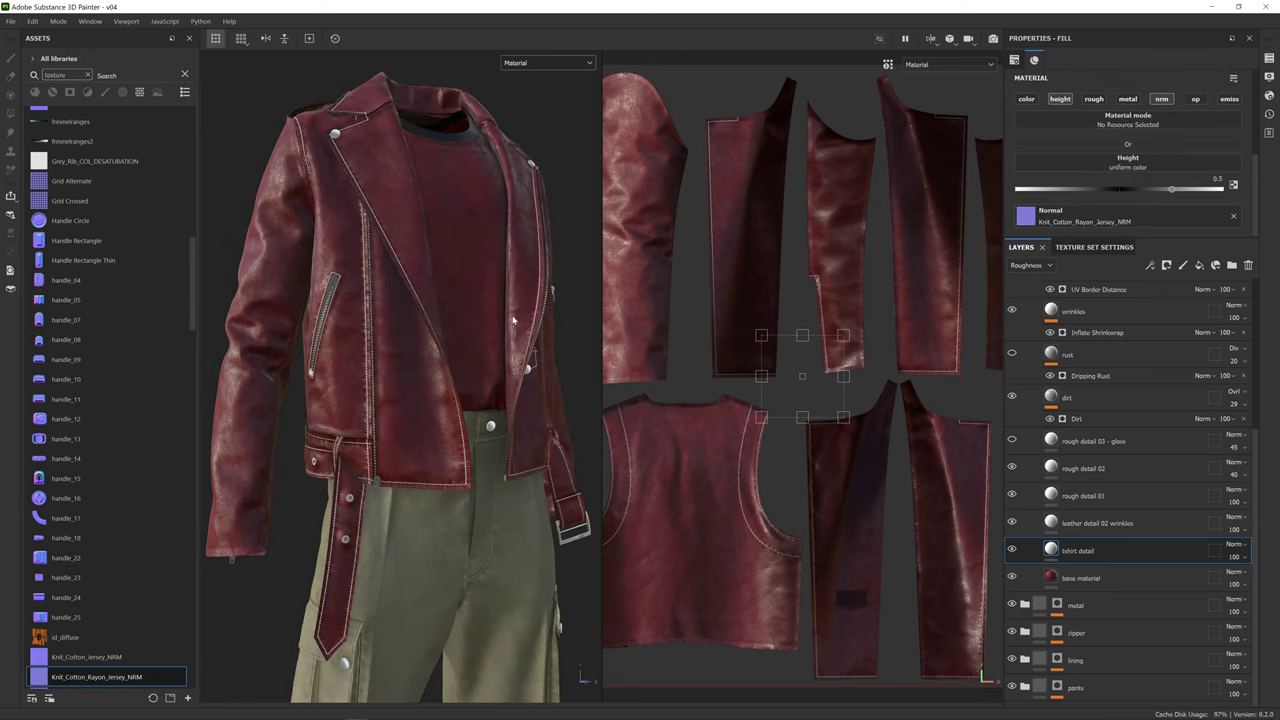
scroll(516, 297, up, 6)
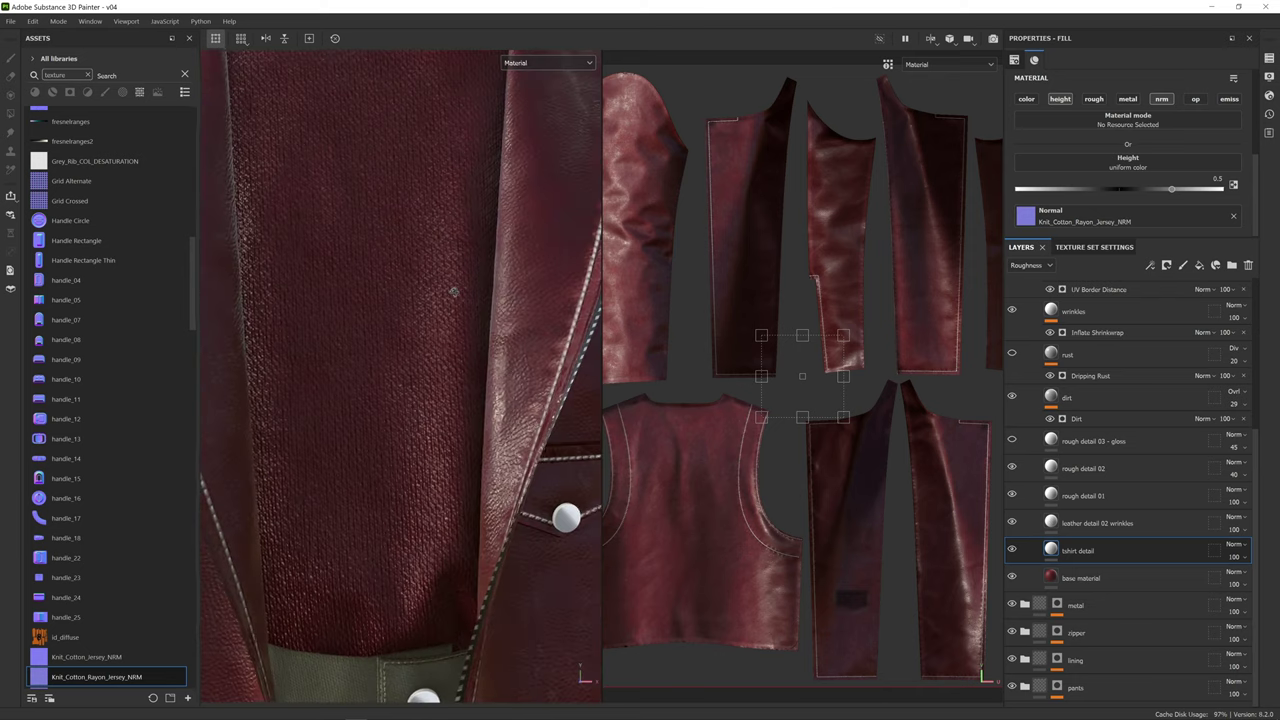
alt+drag(397, 288, 373, 249)
scroll(411, 316, down, 2)
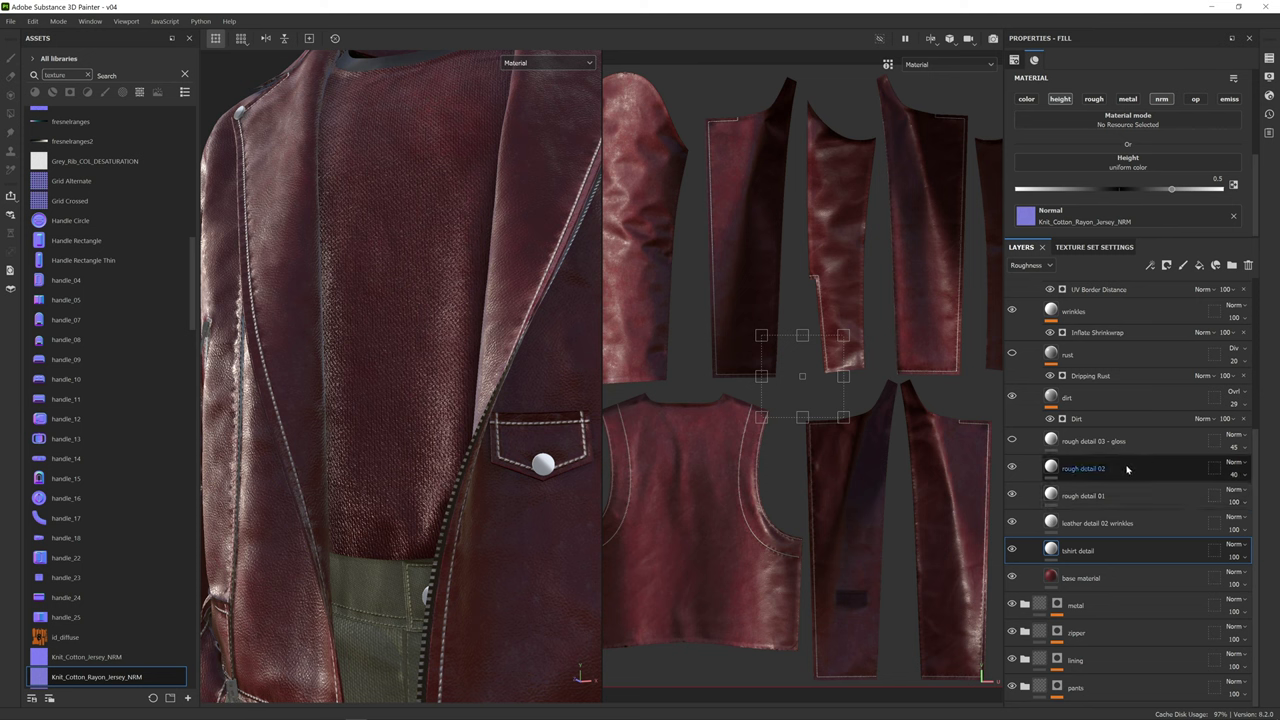
- Show the rough detail 03 - gloss layer in the T-shirt material and raise its roughness to about 0.89
click(1012, 440)
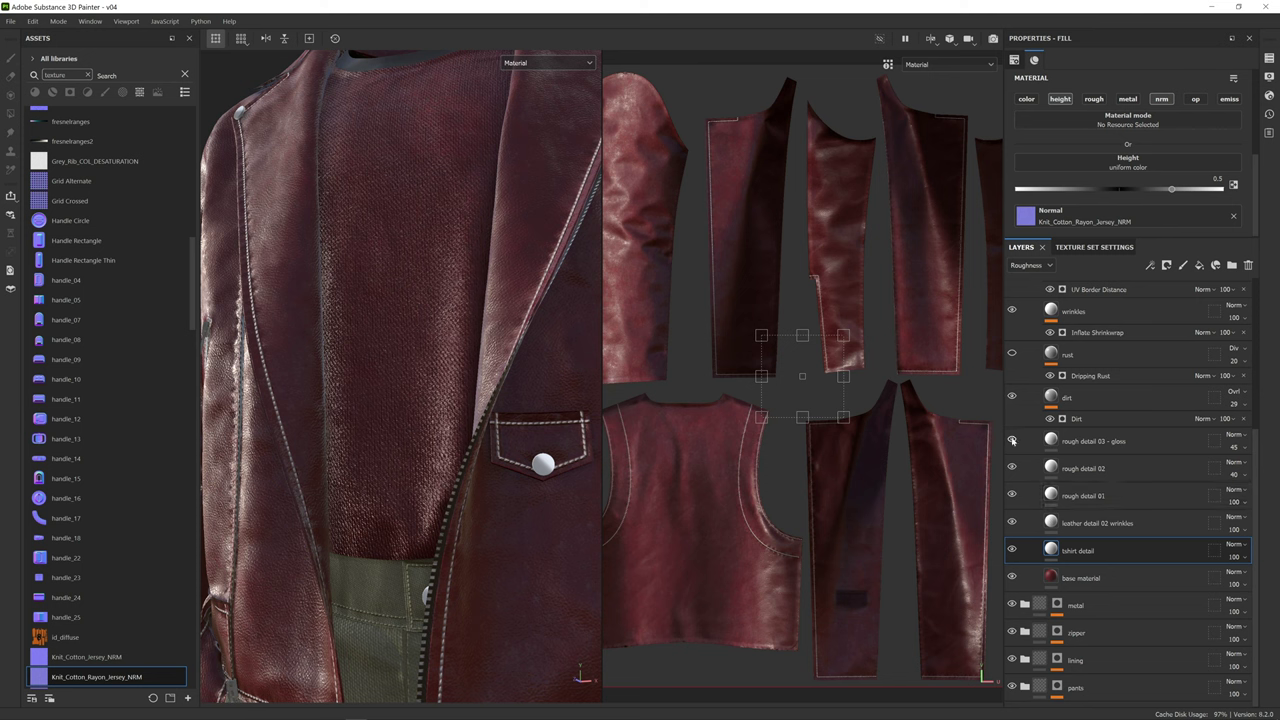
click(1118, 448)
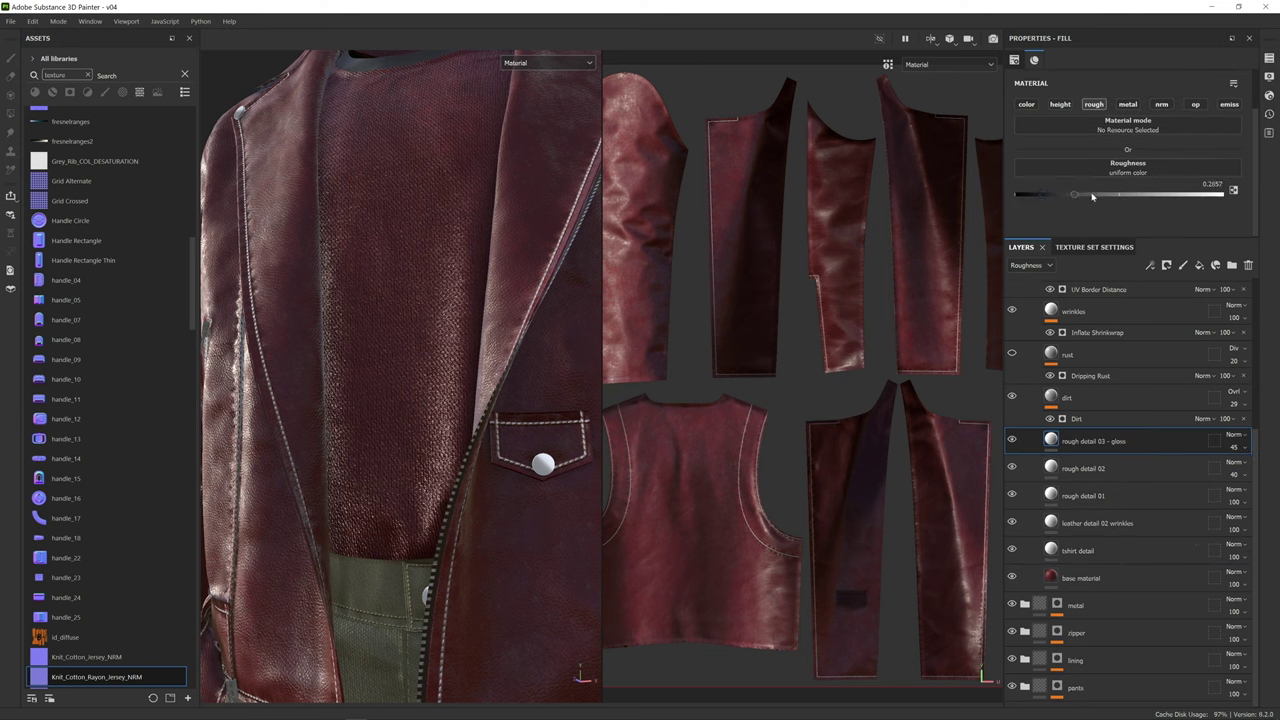
mouse_move(1092, 197)
mouse_down()
mouse_move(1193, 197)
mouse_move(1162, 197)
mouse_move(1181, 197)
mouse_up()
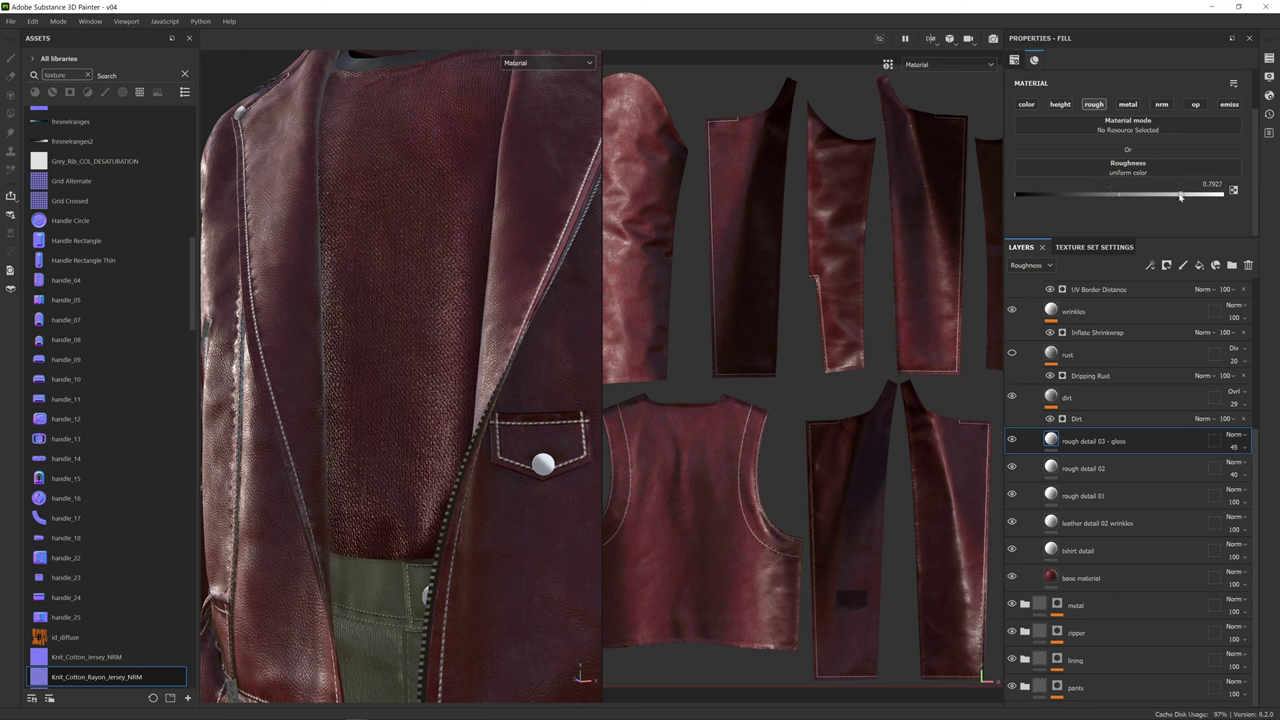
mouse_move(1172, 200)
mouse_down()
mouse_move(1038, 200)
mouse_move(1218, 197)
mouse_move(1200, 198)
mouse_up()
shift+right_drag(513, 314, 611, 343)
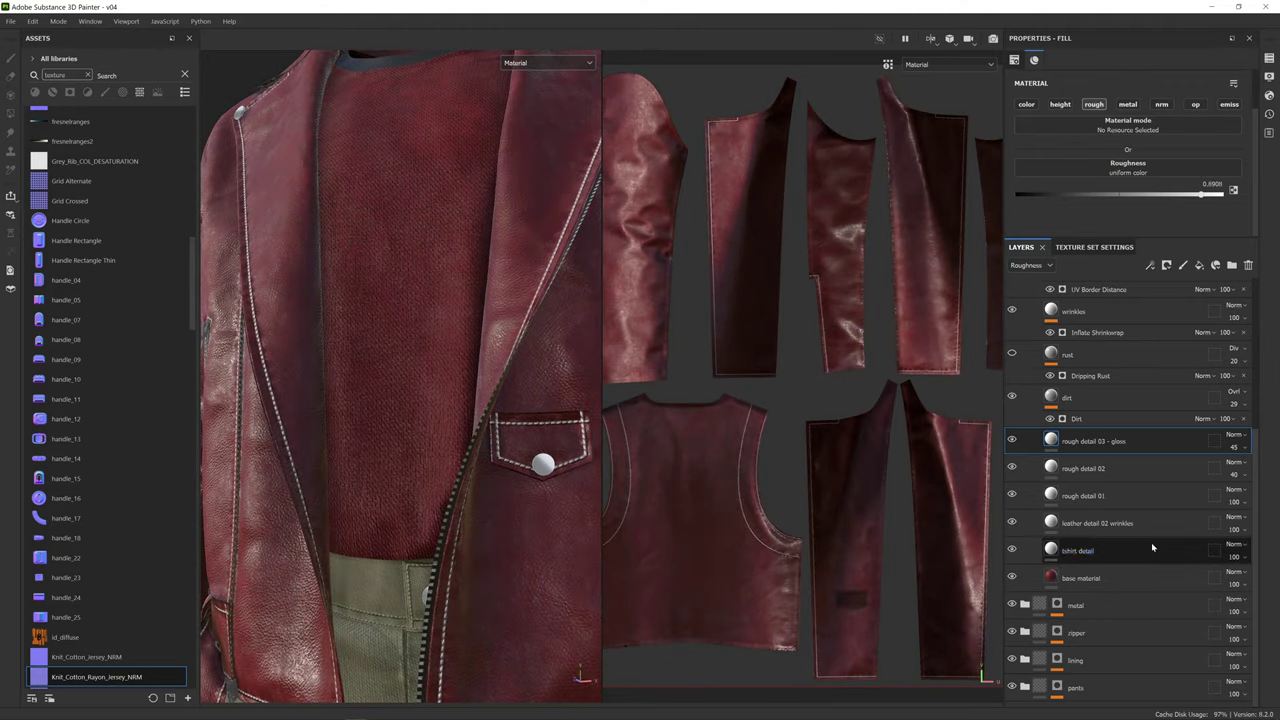
- Increase the tiling of the tshirt detail layer to 10.73
click(1125, 553)
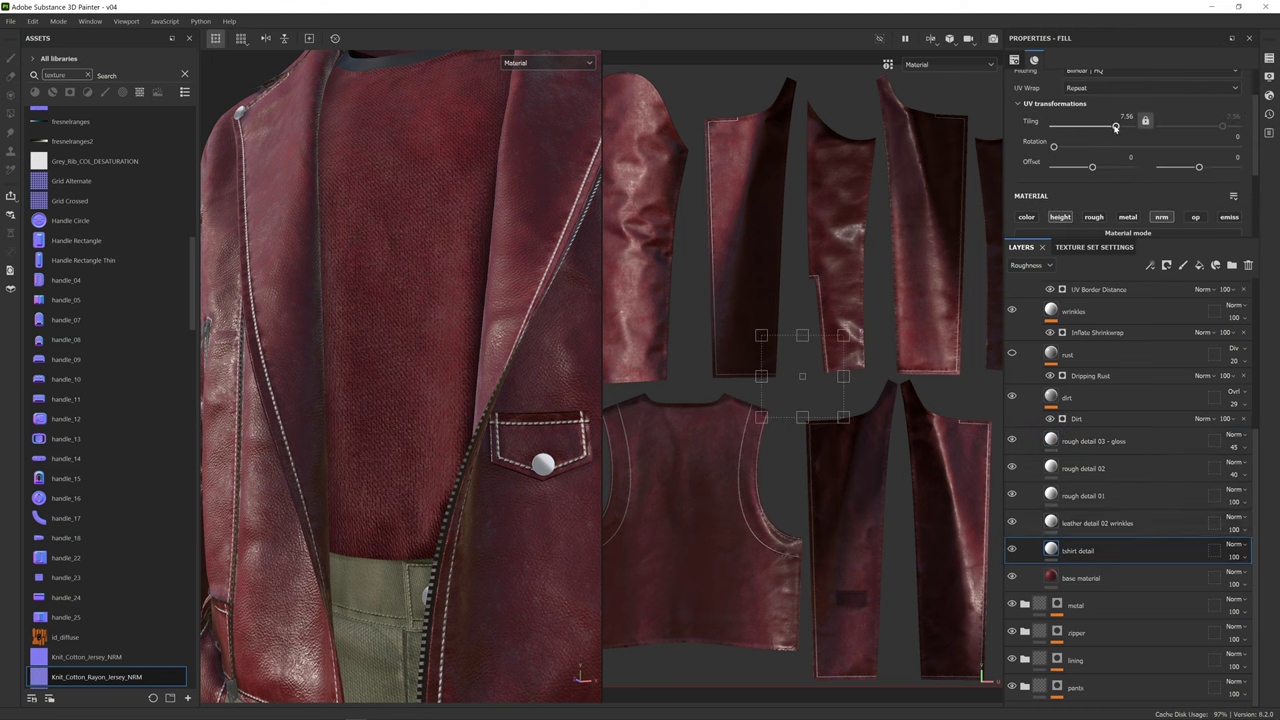
drag(1115, 127, 1119, 127)
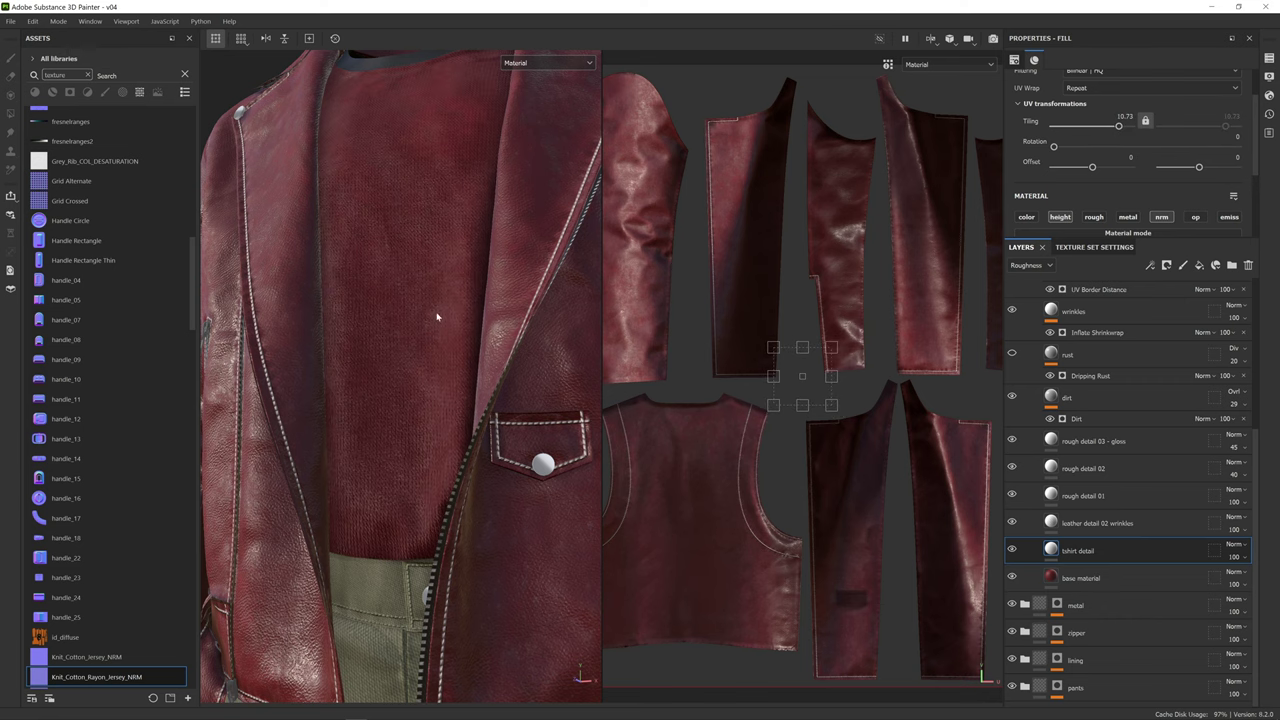
alt+drag(436, 317, 479, 341)
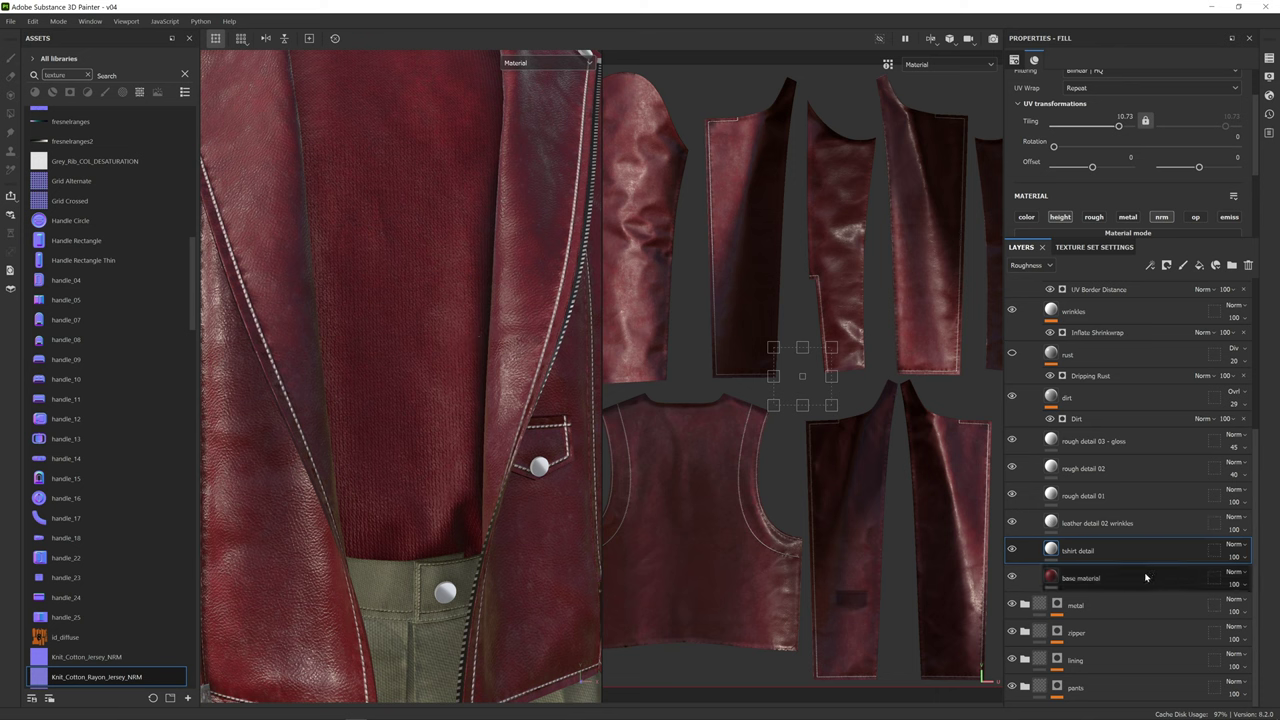
- Change the base color of the T-shirt's base material layer to off-white F5F5F5
click(1114, 578)
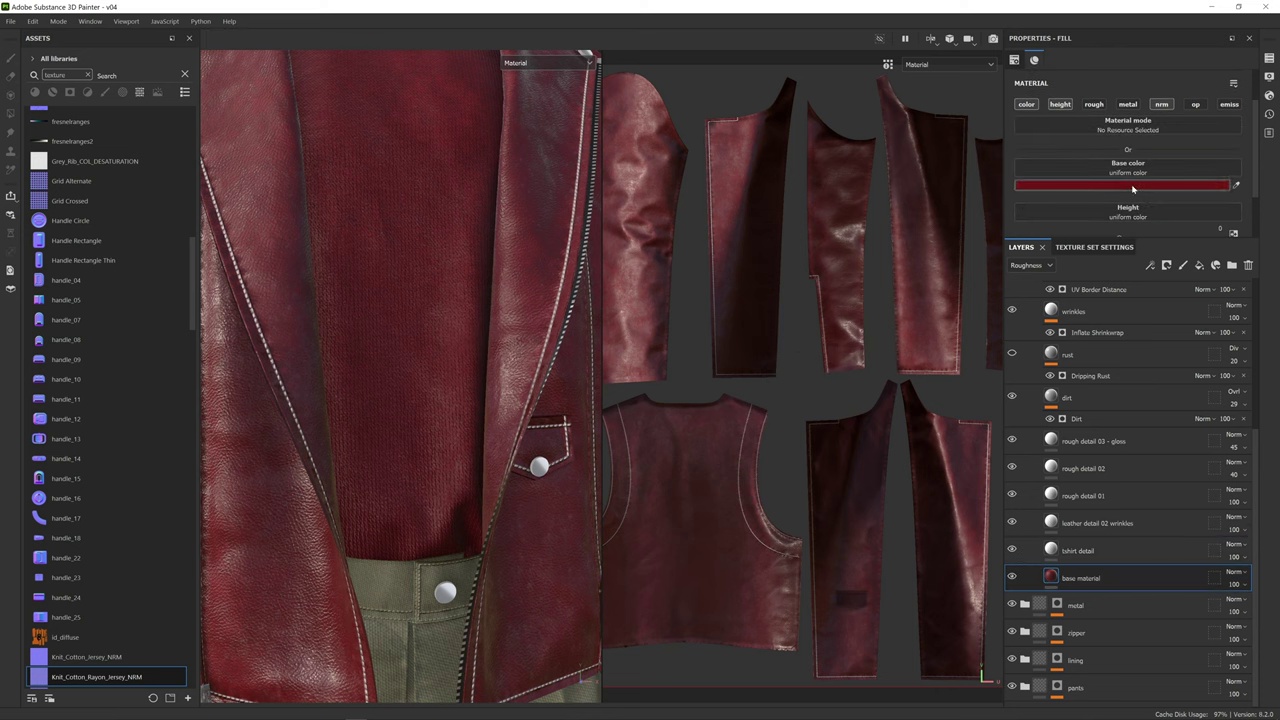
click(1133, 186)
drag(995, 278, 986, 256)
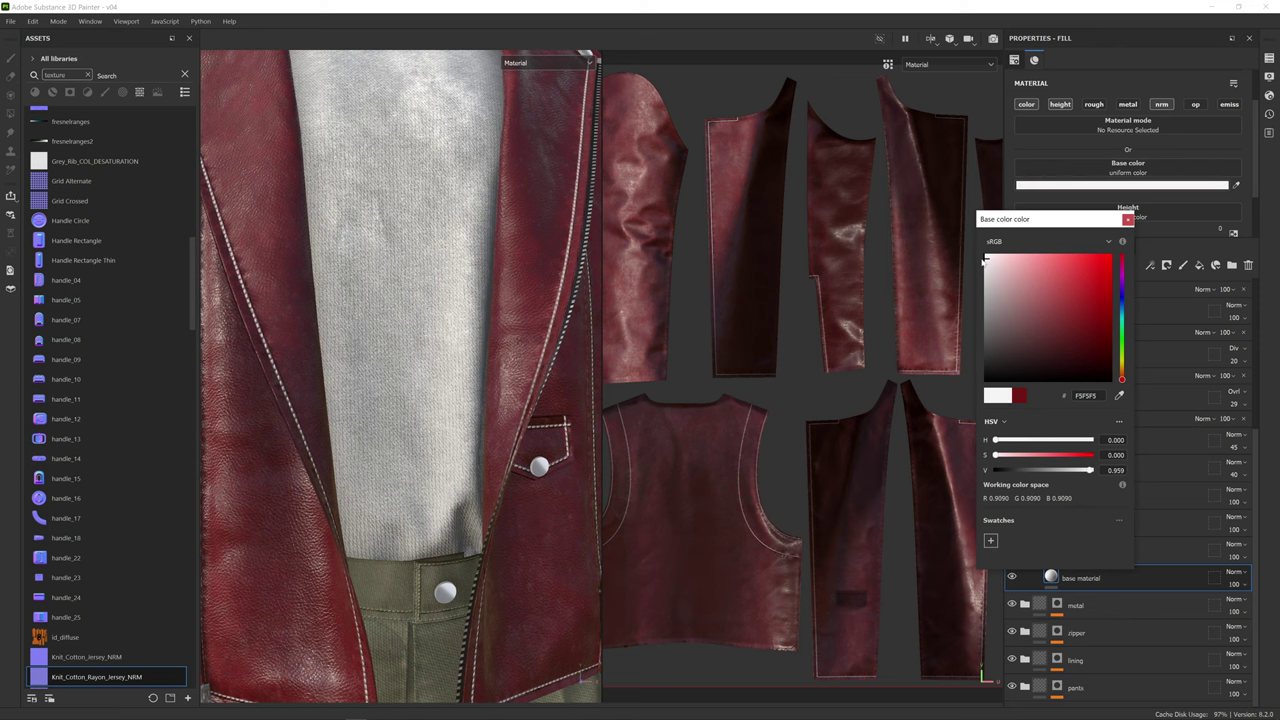
click(1127, 219)
scroll(385, 319, down, 2)
scroll(385, 319, down, 3)
mouse_move(385, 319)
alt+mouse_down()
mouse_move(428, 322)
mouse_move(338, 332)
mouse_move(405, 328)
alt+mouse_up()
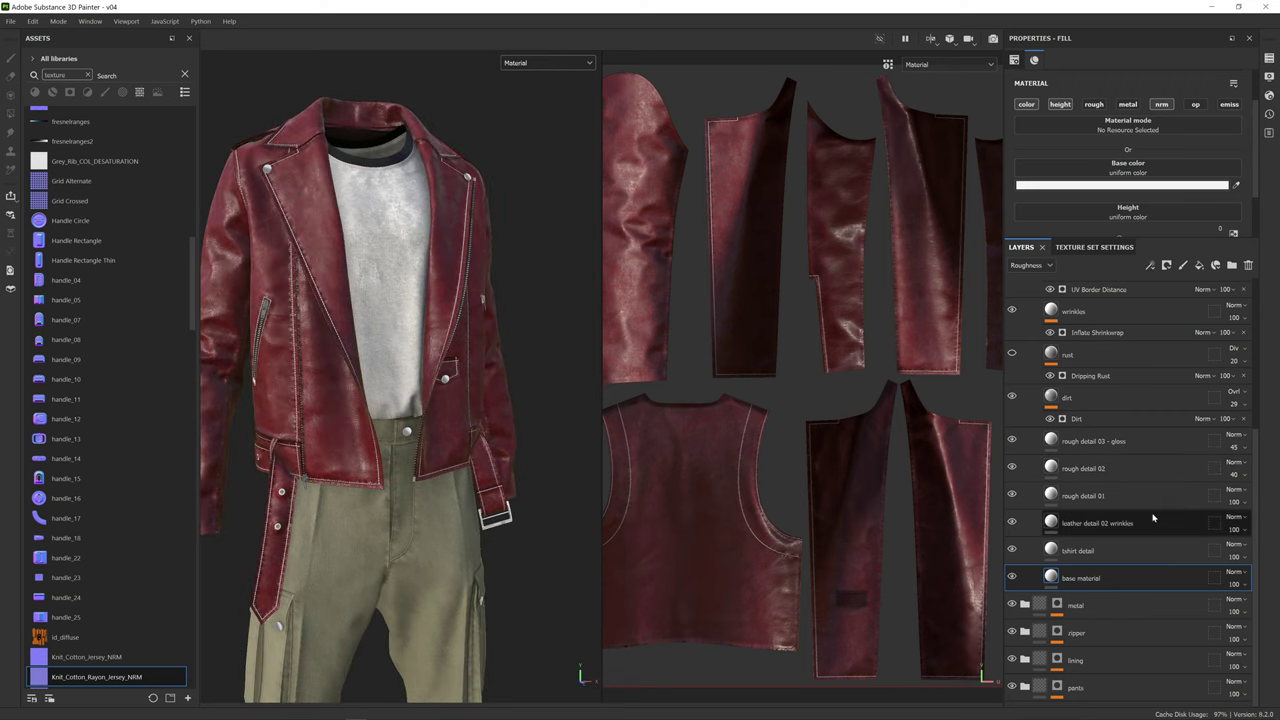
- Toggle the dirt layer's visibility to compare the white T-shirt with and without it
click(1011, 397)
click(1011, 397)
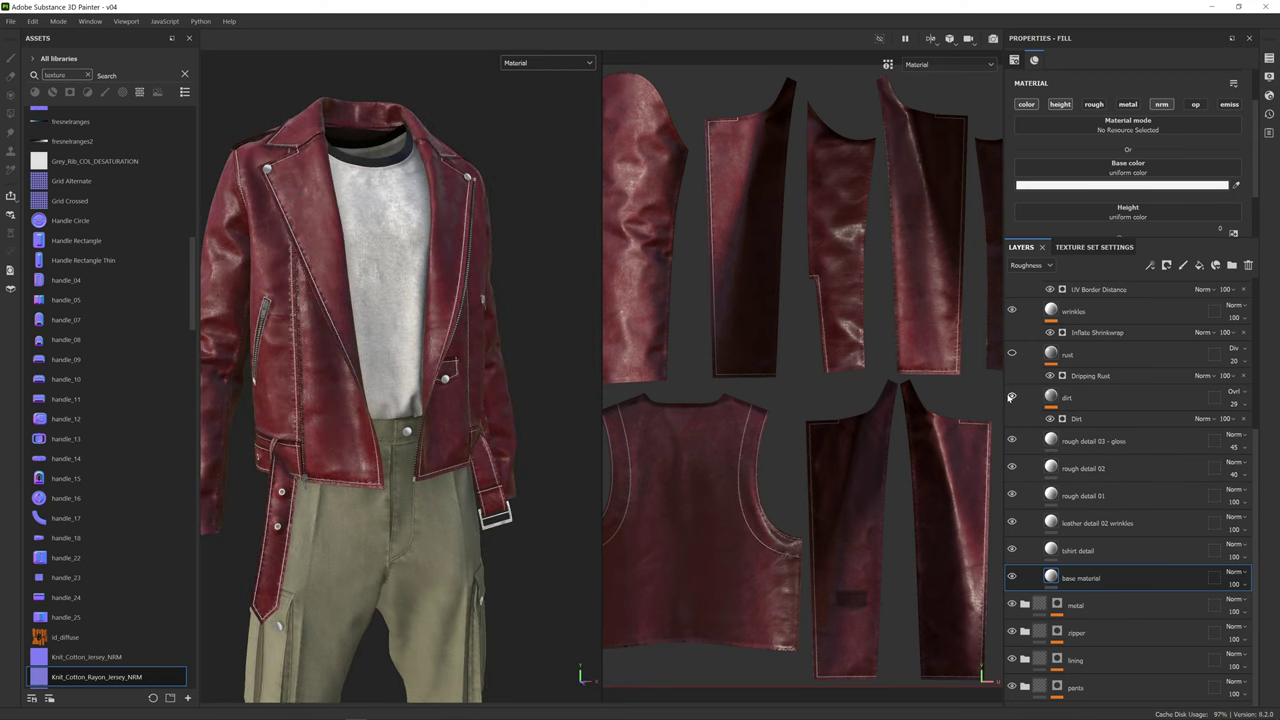
click(1011, 397)
alt+drag(465, 325, 515, 324)
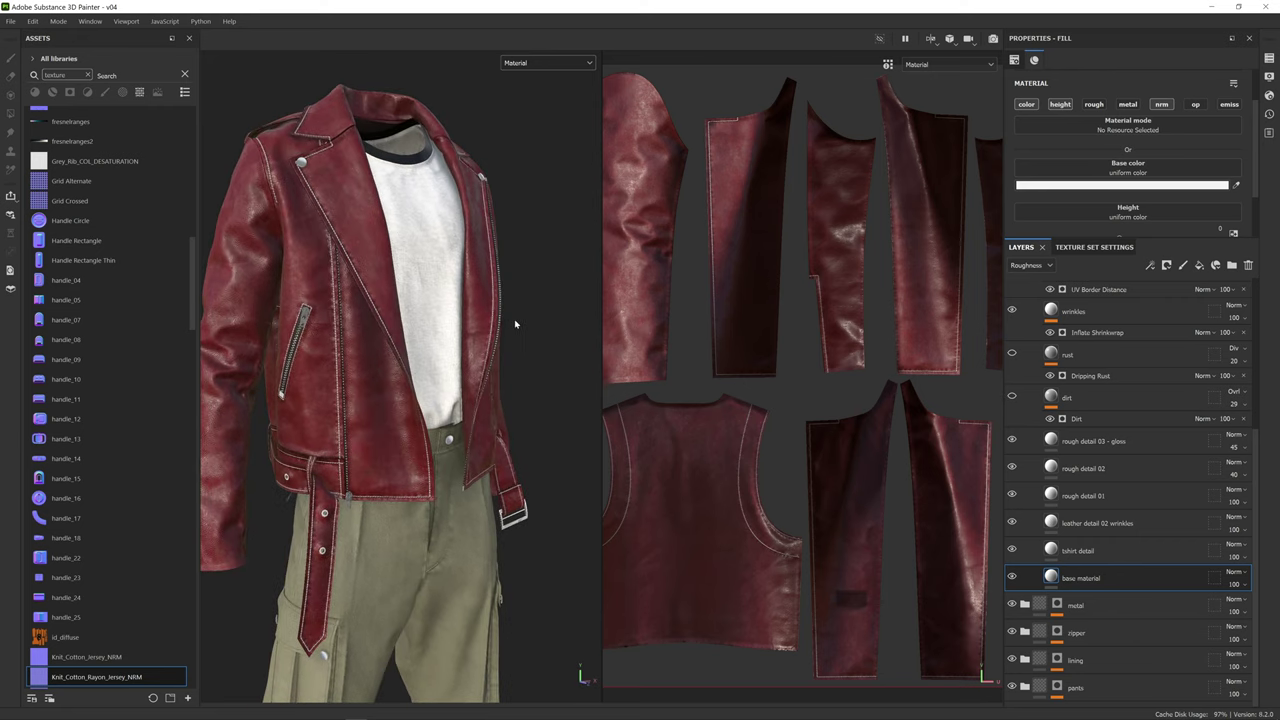
click(1012, 397)
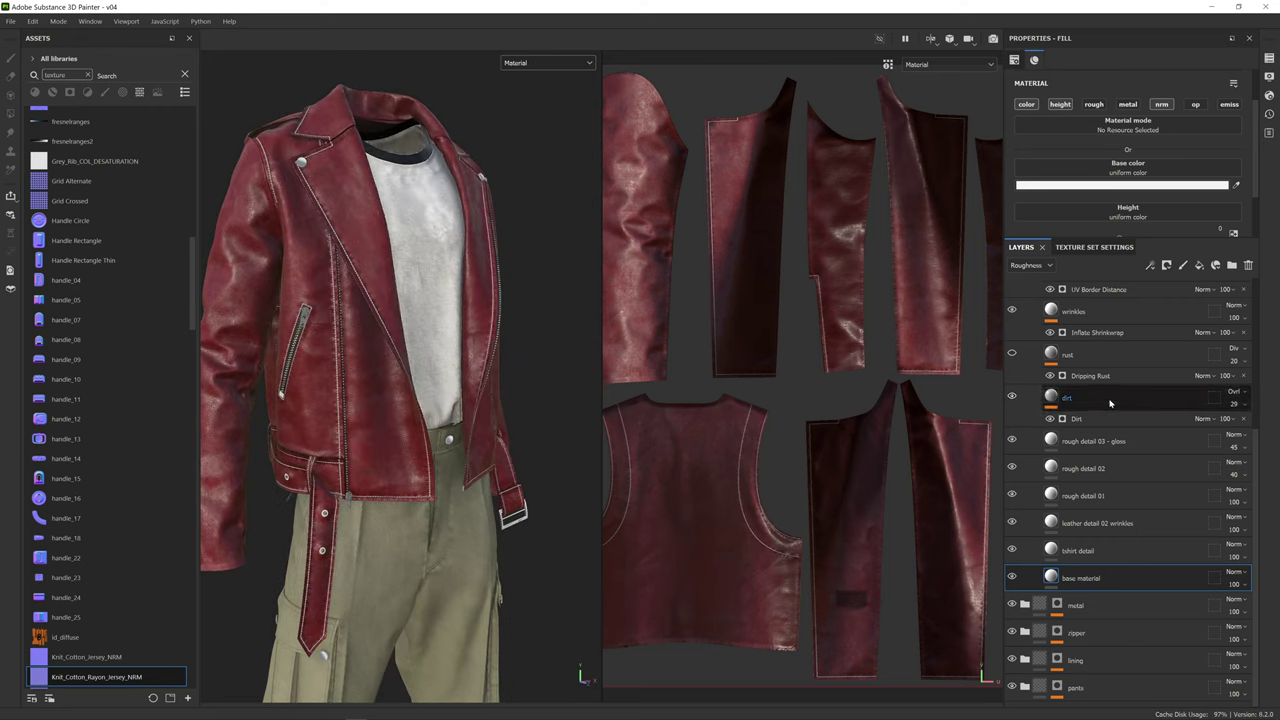
- Lower the dirt layer's opacity in the Base color channel to 19 and make the rust layer visible
click(1047, 267)
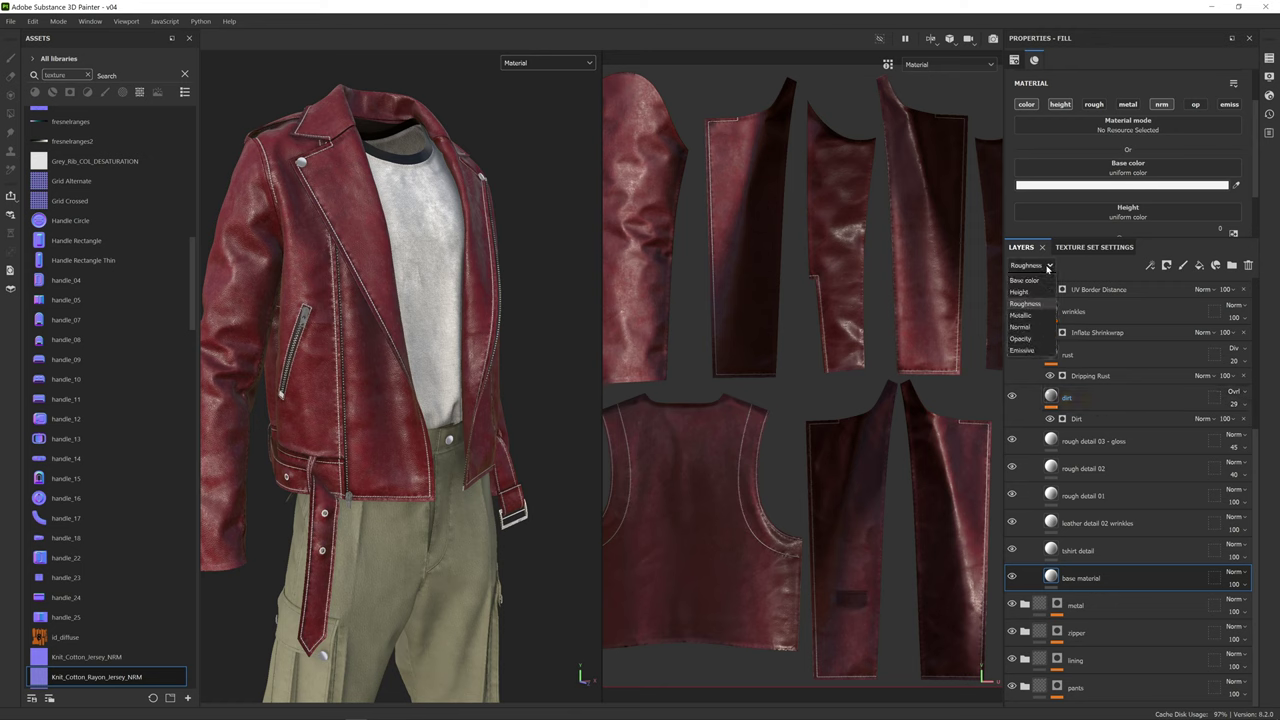
click(1040, 281)
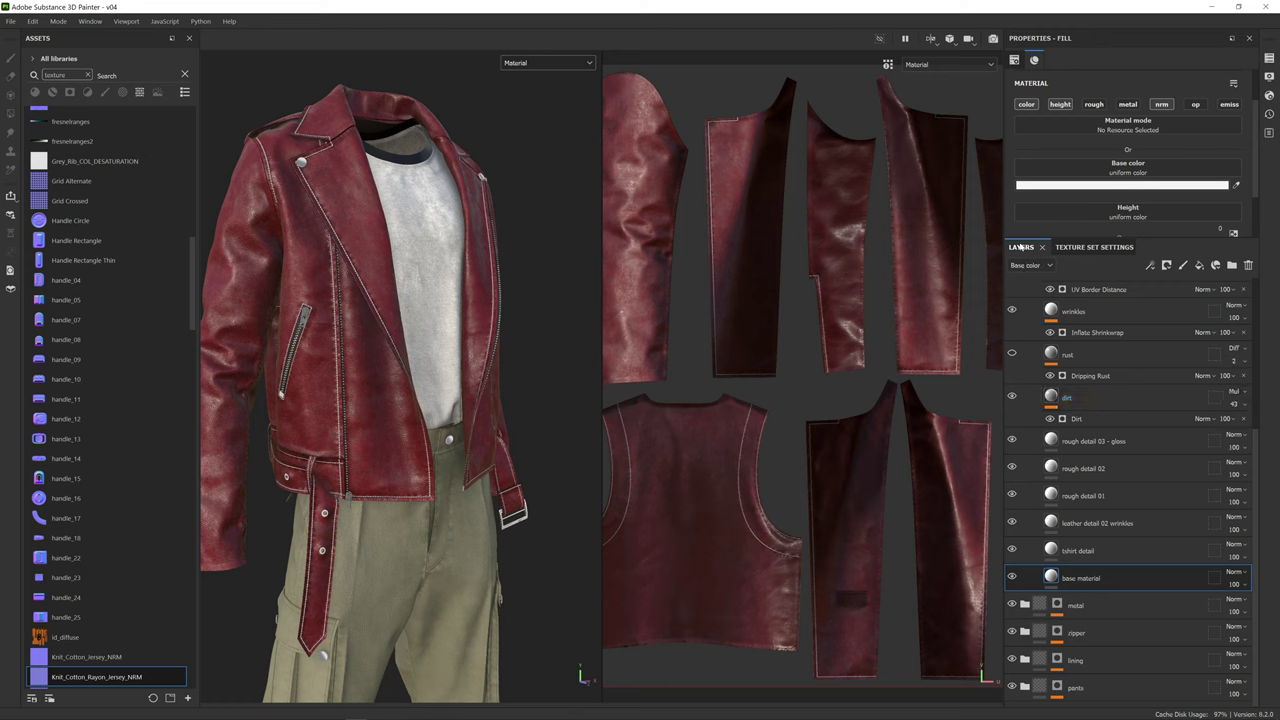
click(1027, 265)
click(1032, 281)
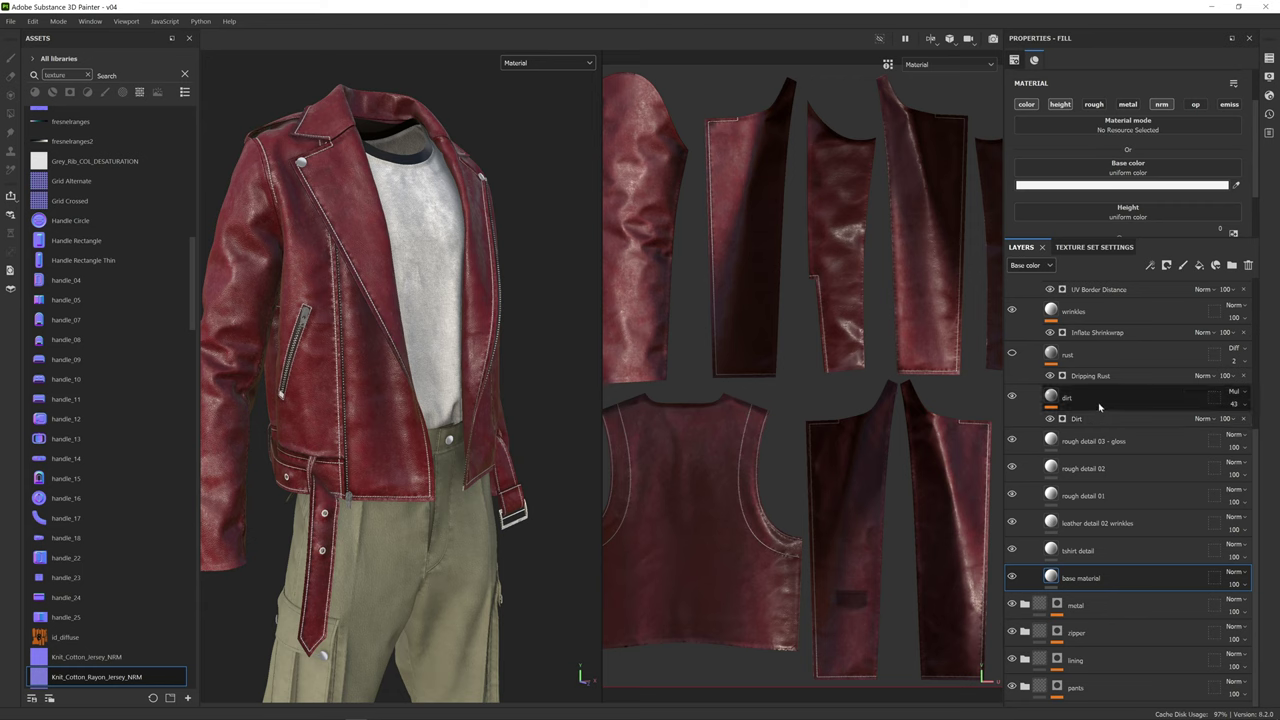
click(1098, 406)
click(1246, 410)
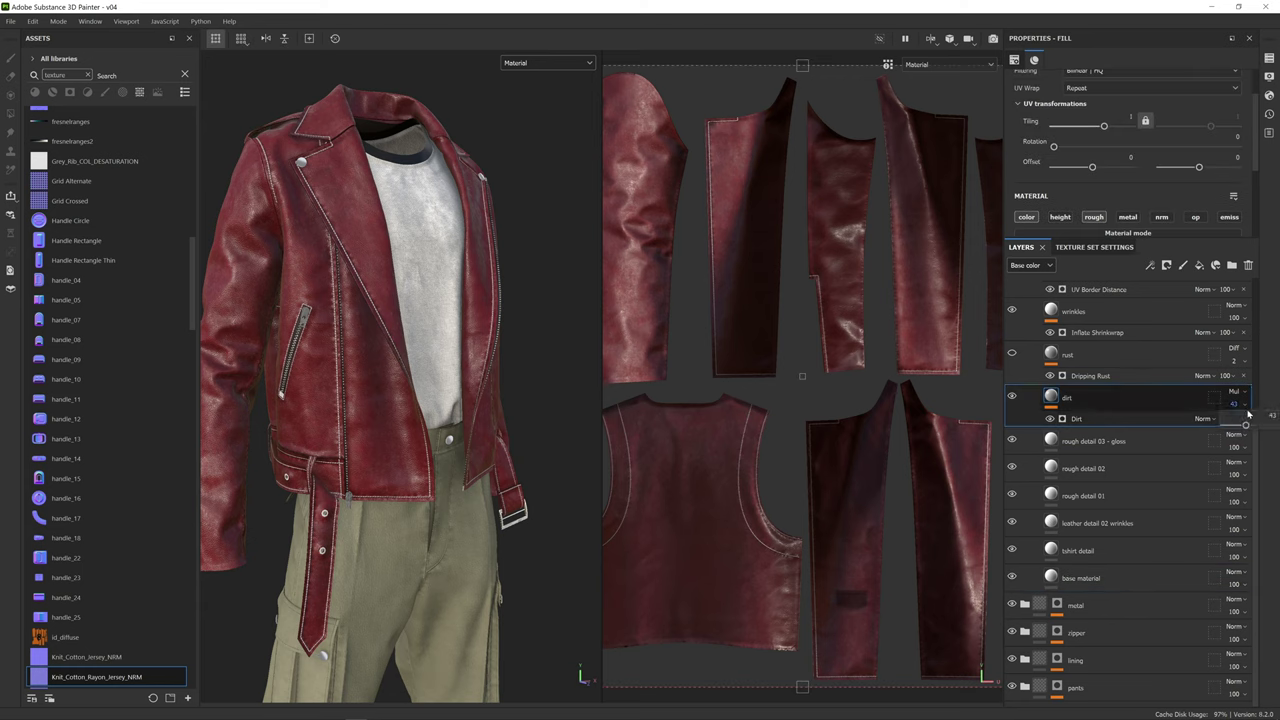
drag(1246, 426, 1235, 426)
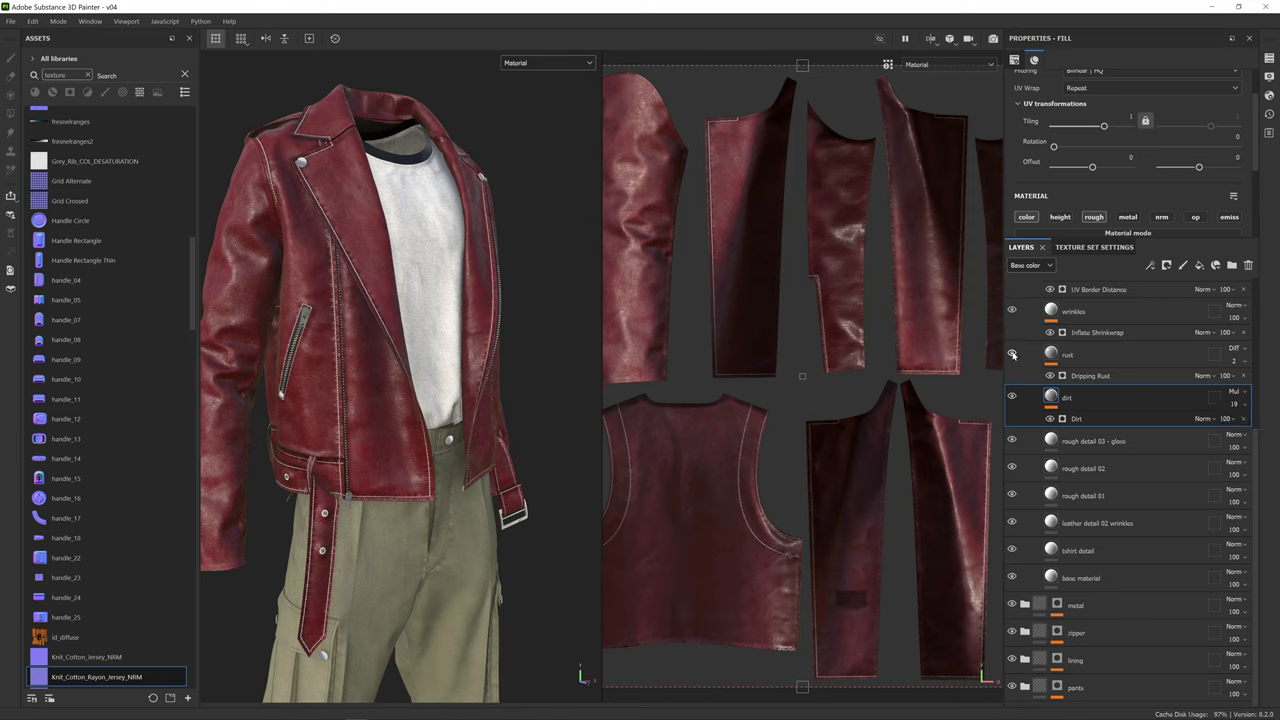
alt+drag(491, 272, 400, 272)
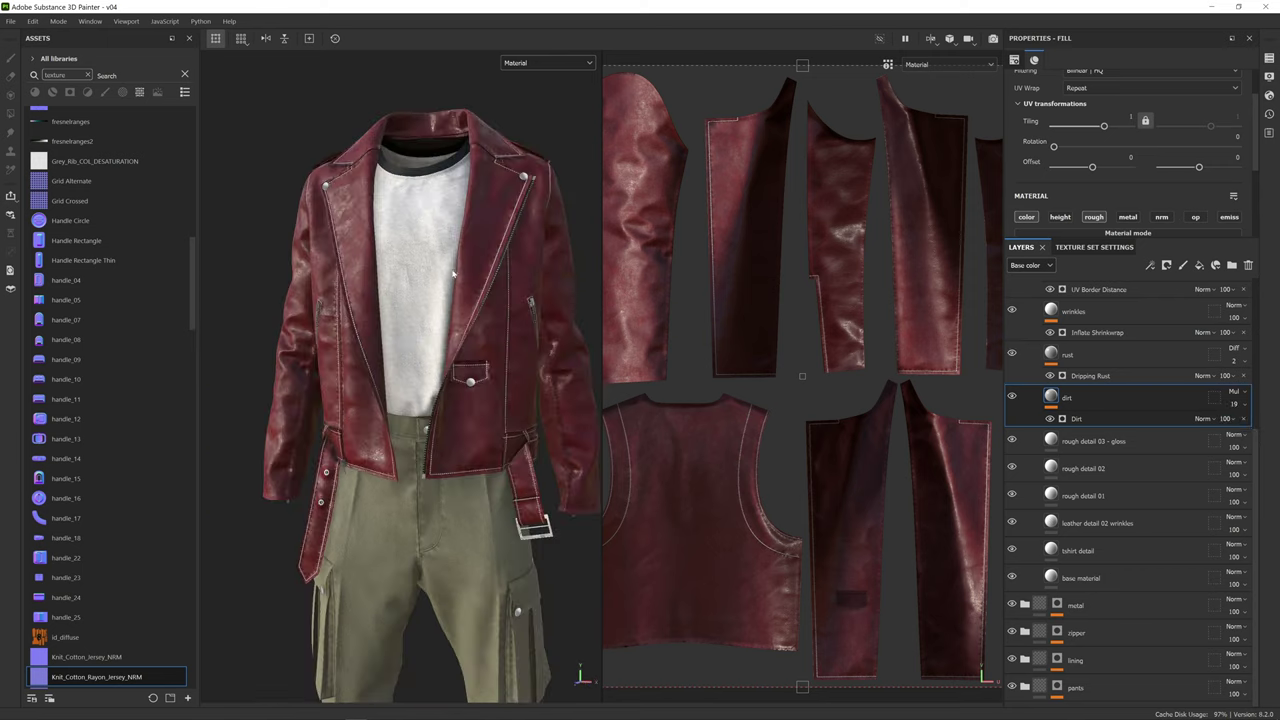
shift+right_drag(400, 272, 497, 273)
- Collapse the smart_fabric_new folder inside the tshirt group and the leather jacket group in the layer stack
scroll(1083, 371, up, 1)
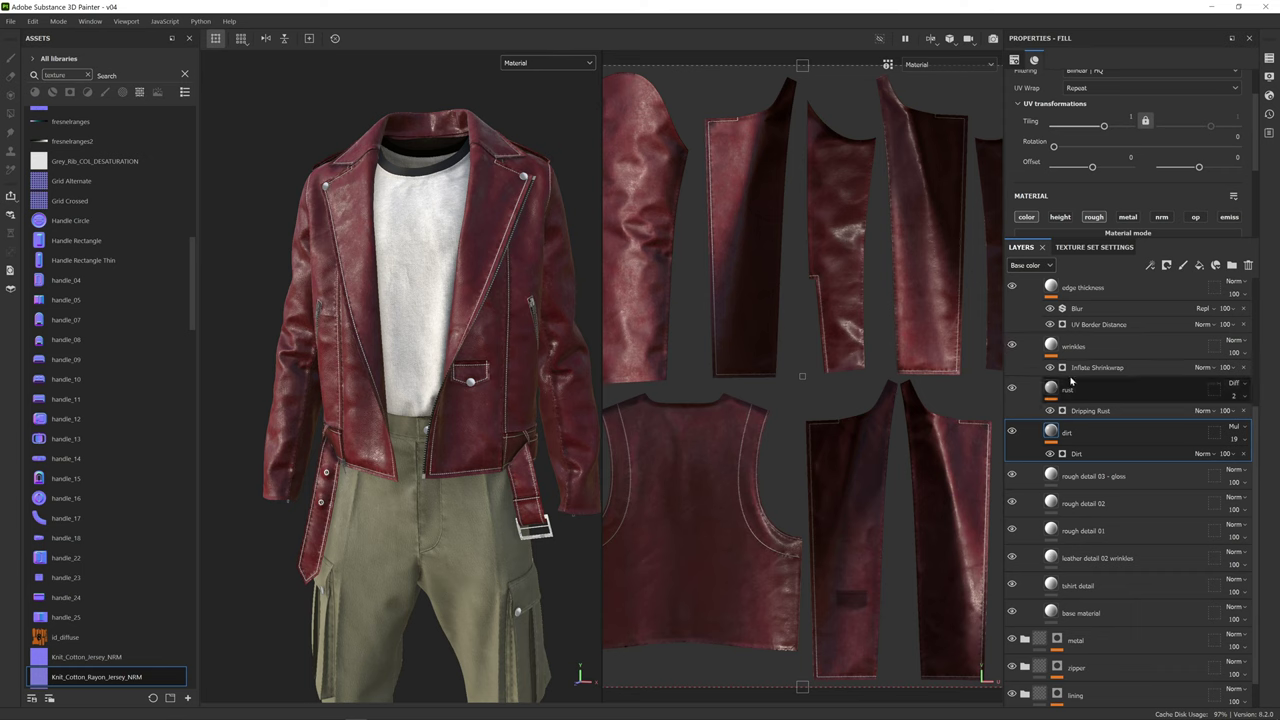
scroll(1075, 374, up, 1)
scroll(1065, 368, up, 1)
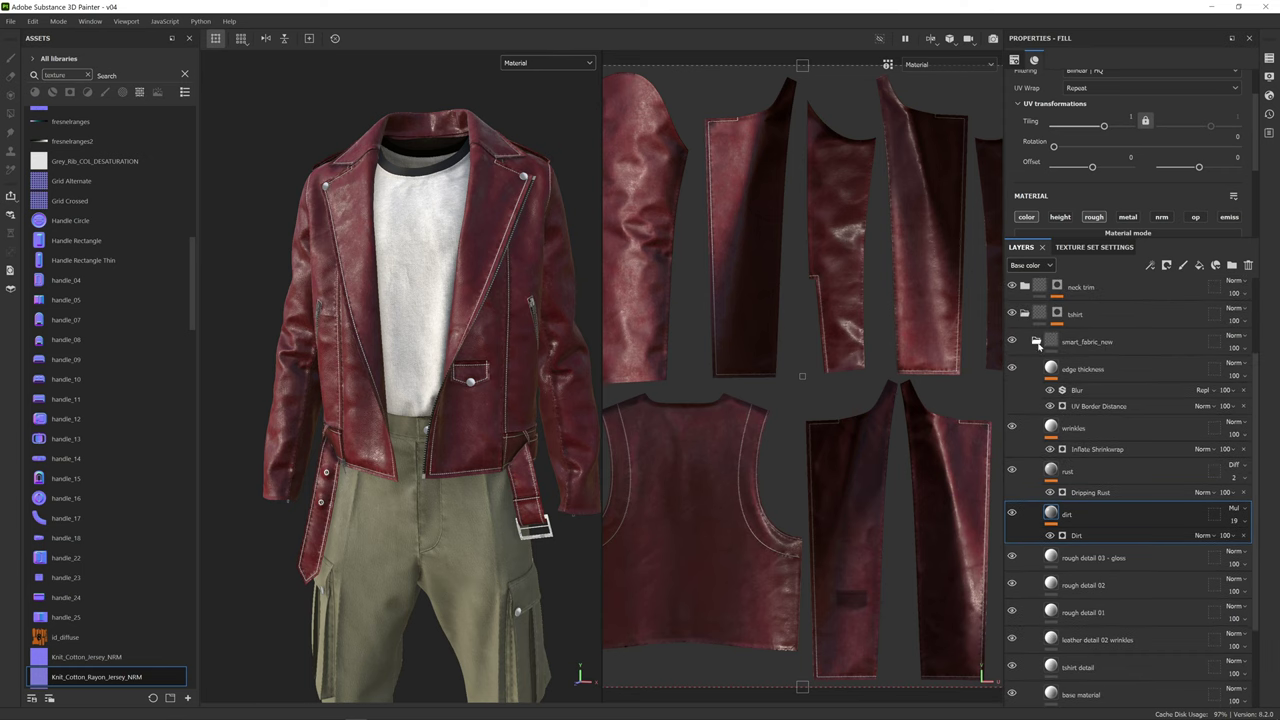
click(1037, 342)
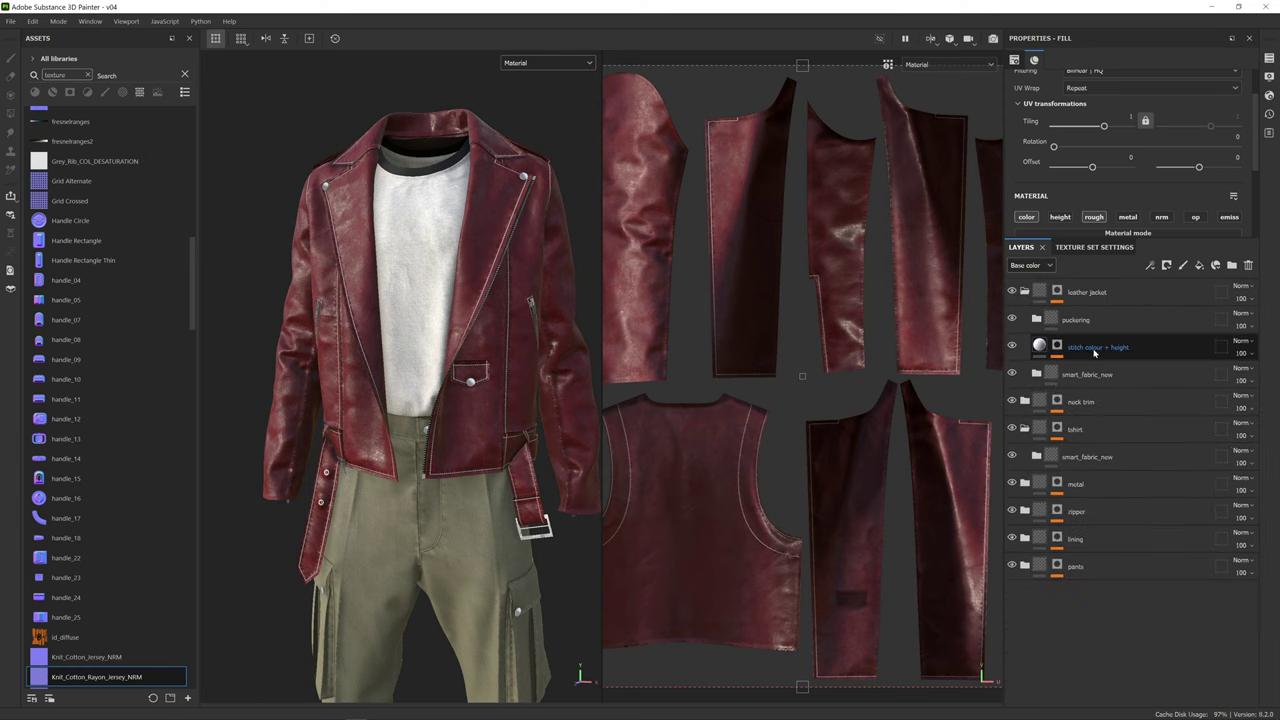
scroll(1025, 292, up, 2)
click(1025, 292)
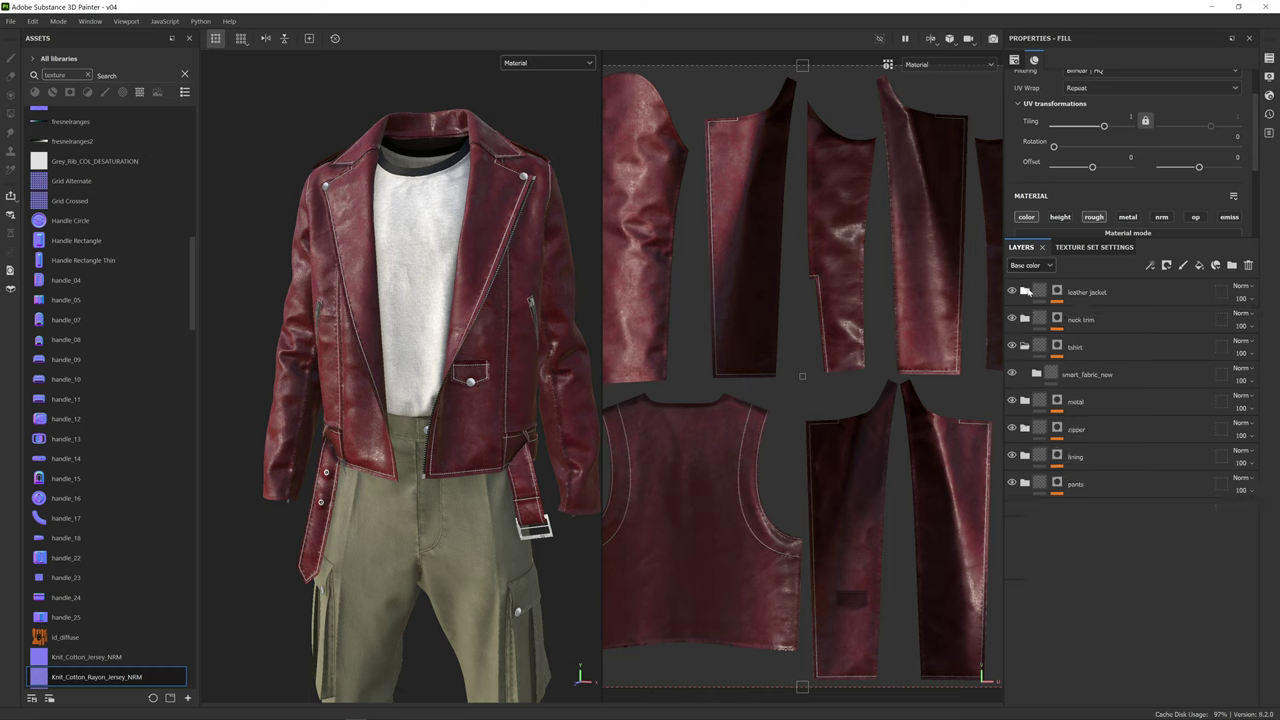
- Add a fill layer above the smart_fabric_new folder in the tshirt group and give it a black mask
click(1134, 380)
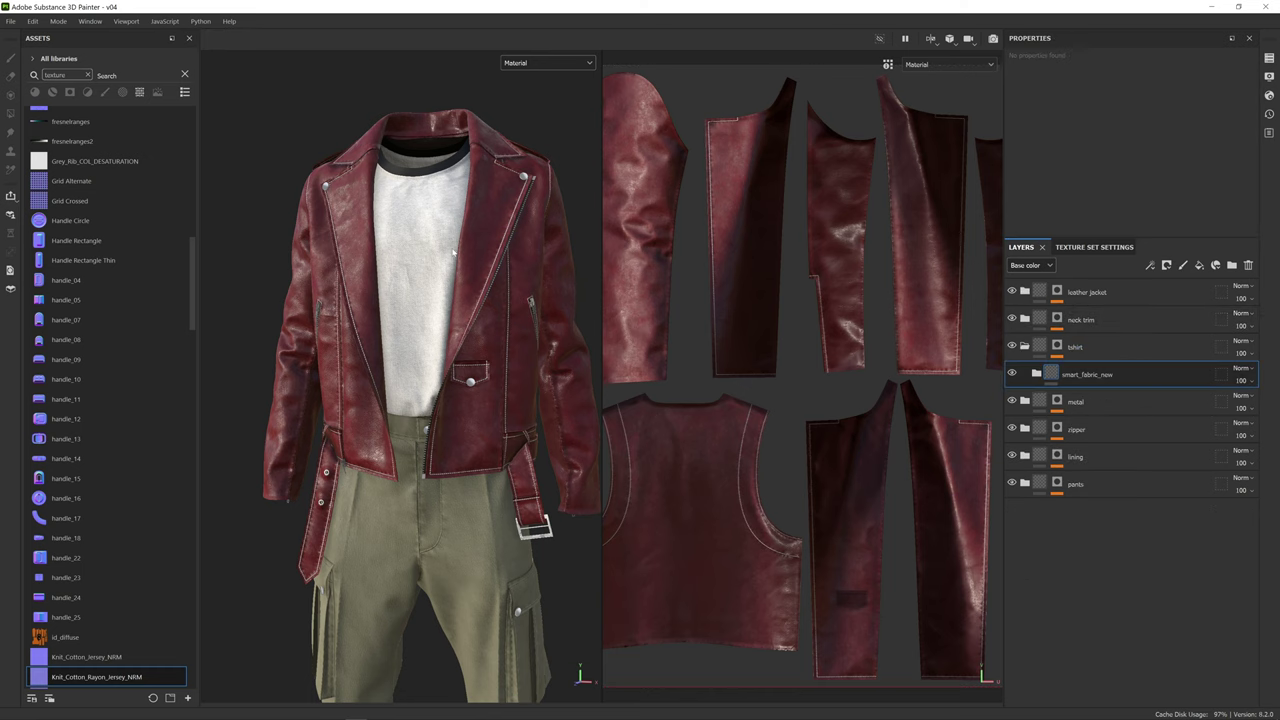
alt+drag(437, 259, 592, 288)
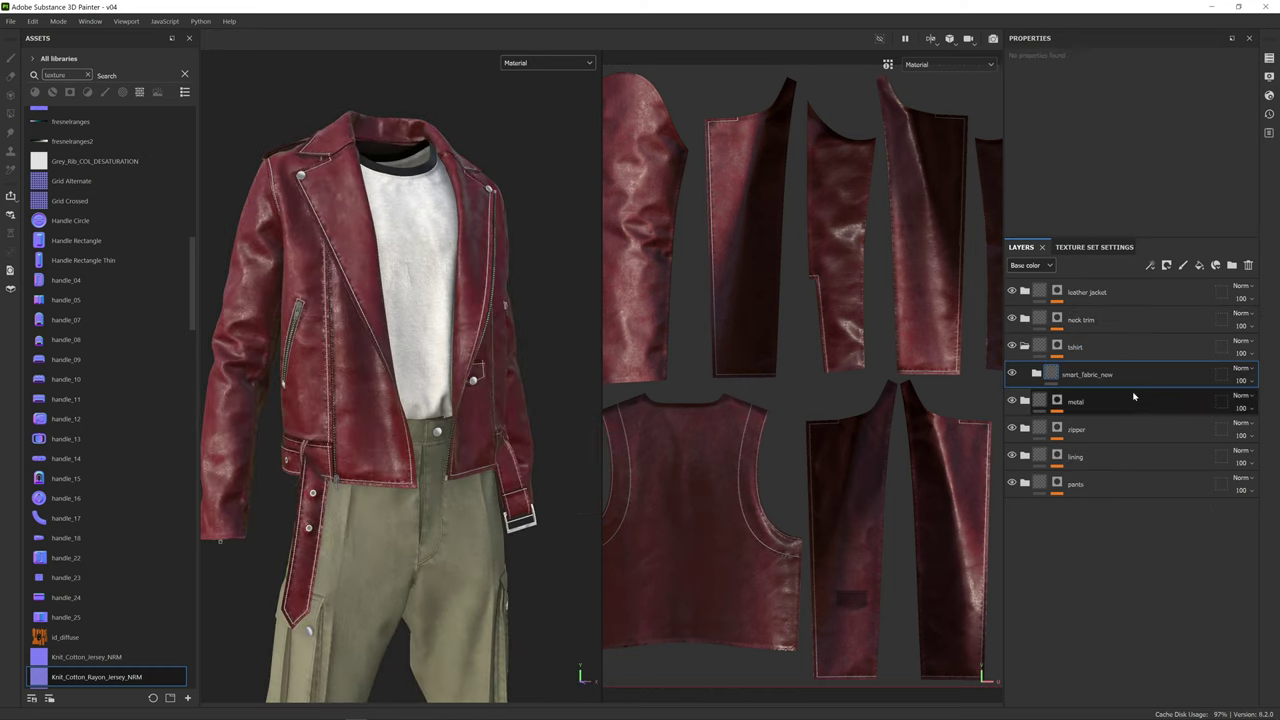
click(1200, 266)
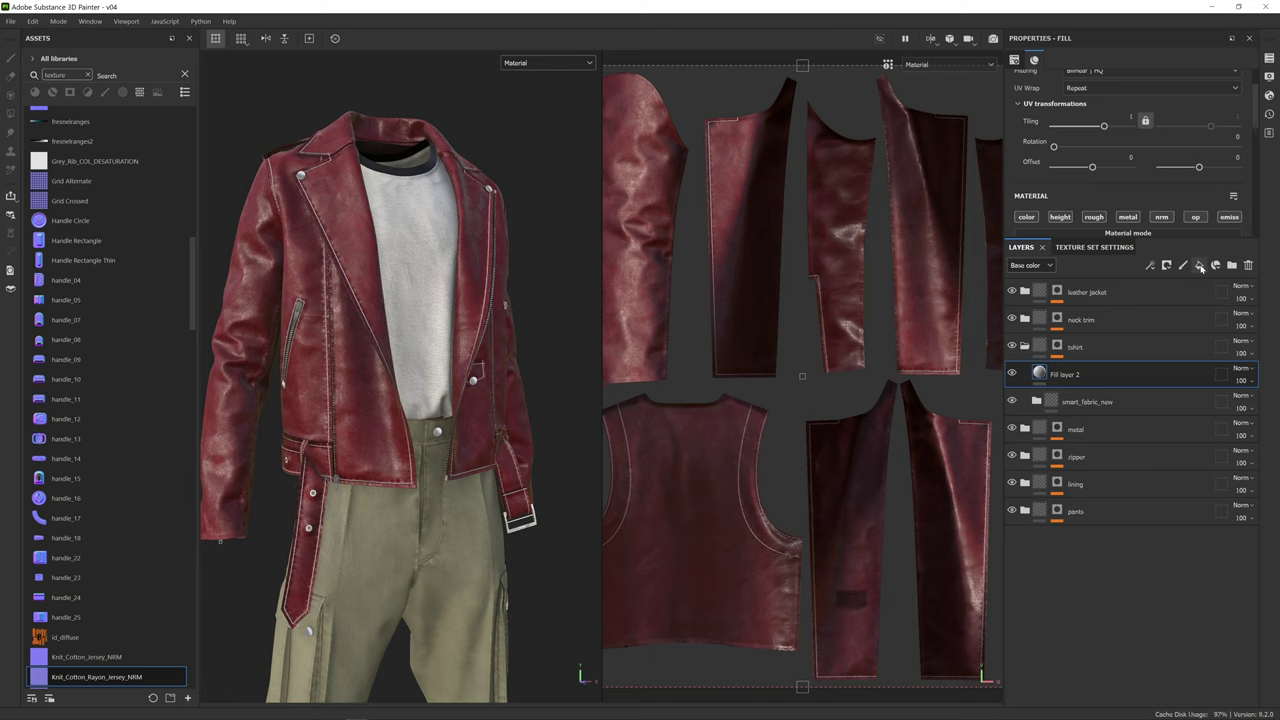
double_click(1088, 376)
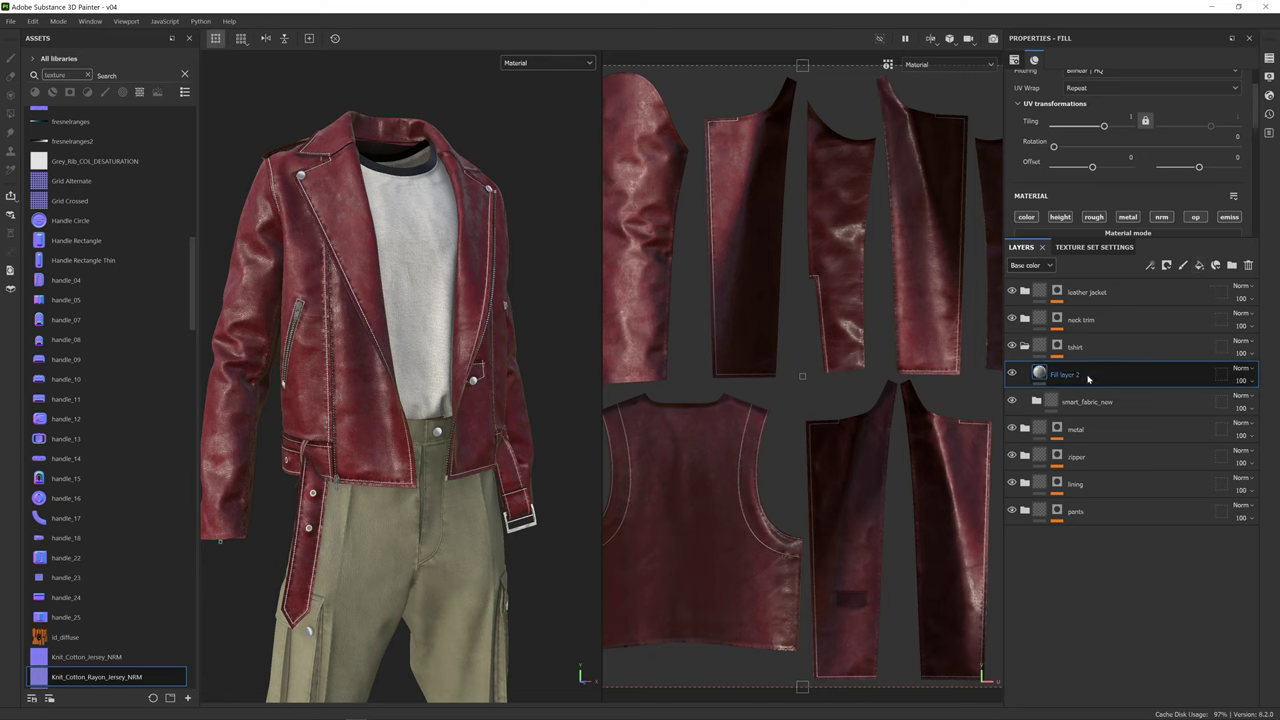
right_click(1088, 376)
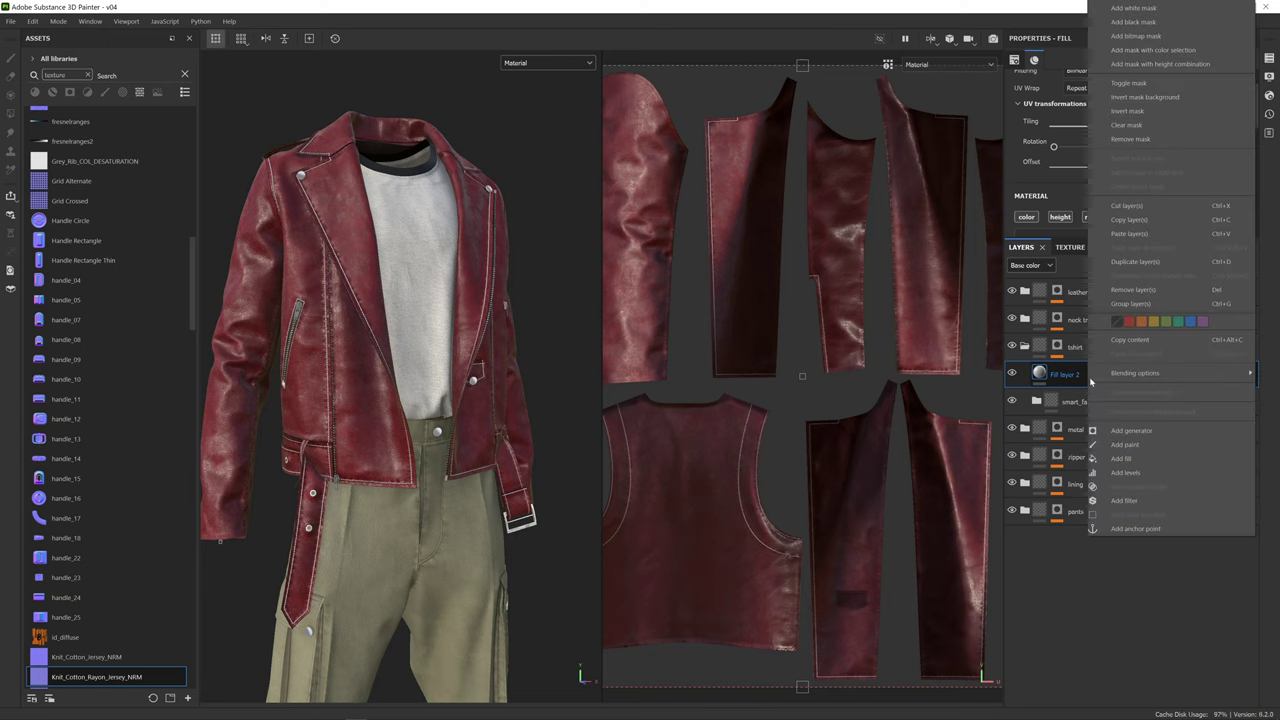
click(1165, 23)
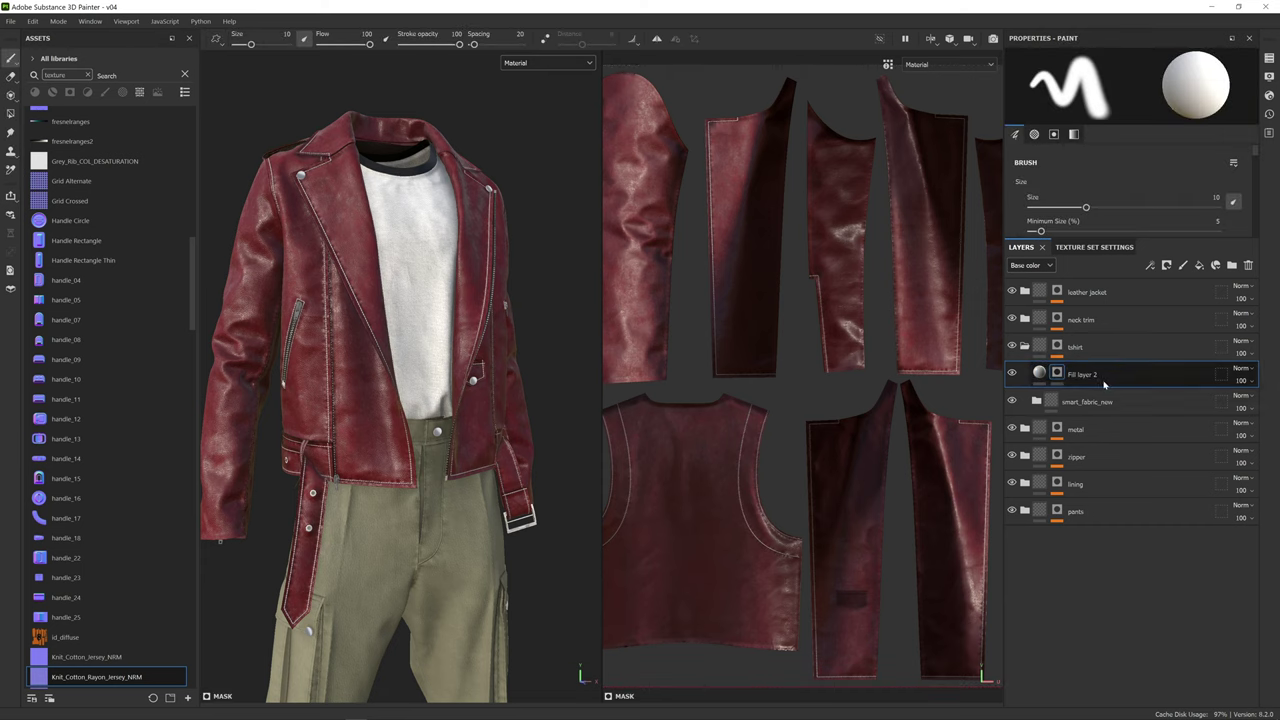
- Set the new fill layer's base color to red FF0202 and keep only its color, height and roughness channels active
click(1040, 374)
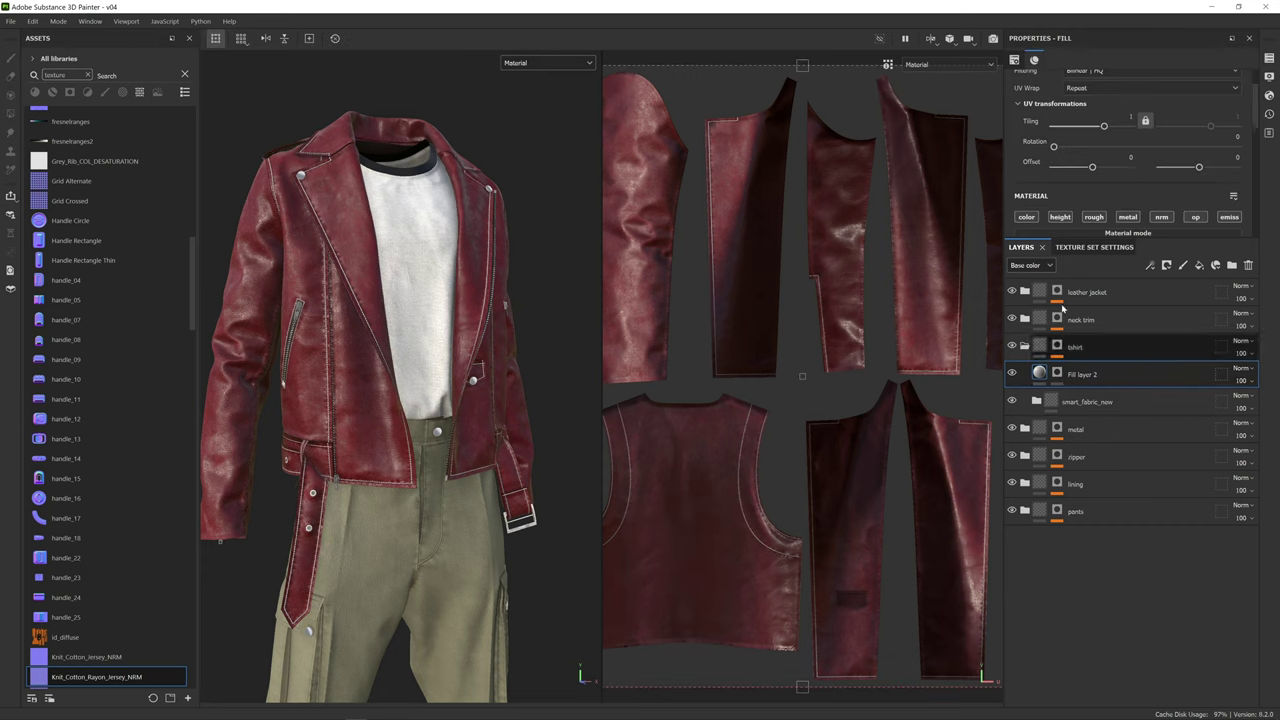
scroll(1086, 162, down, 3)
click(1086, 160)
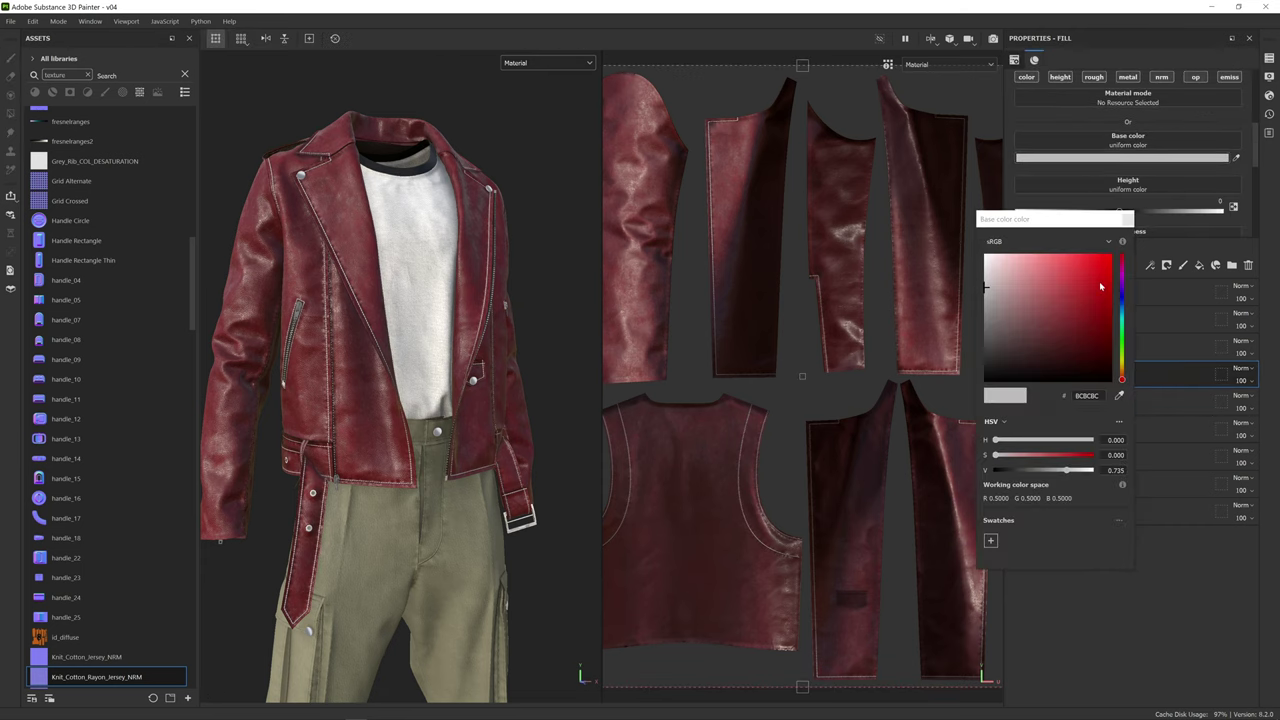
drag(1102, 285, 1111, 253)
click(1169, 533)
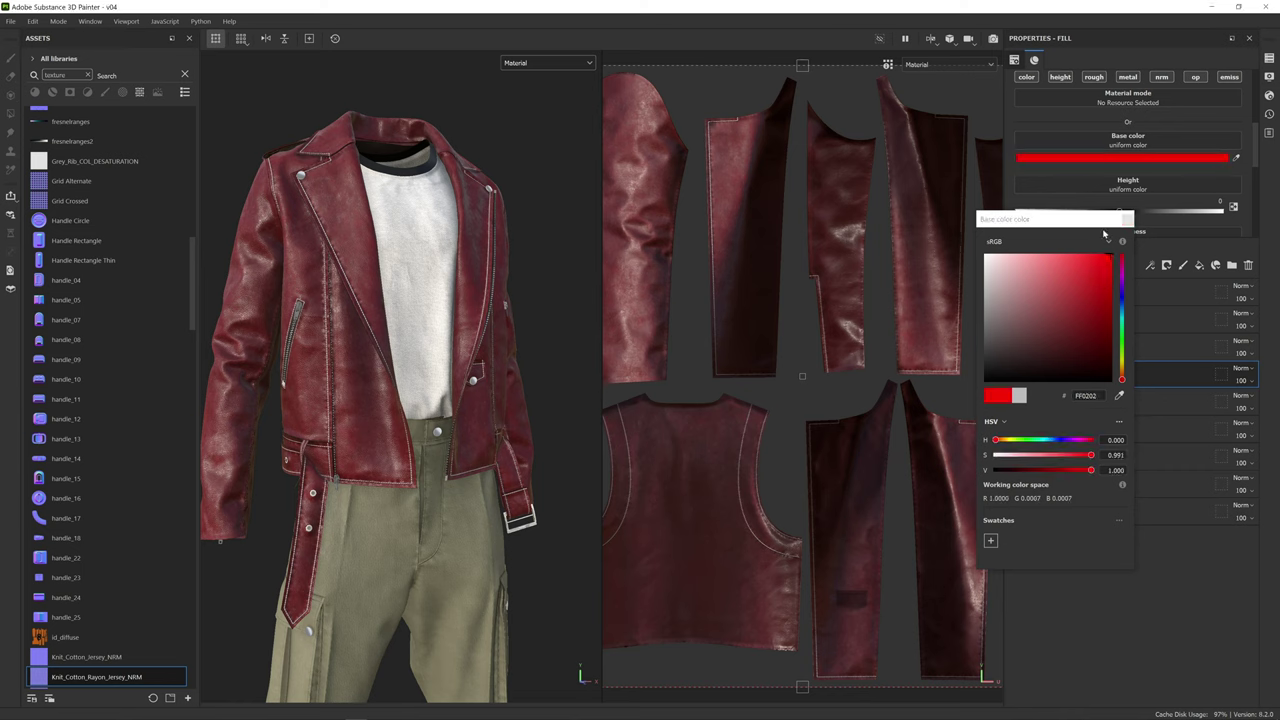
scroll(1053, 135, up, 2)
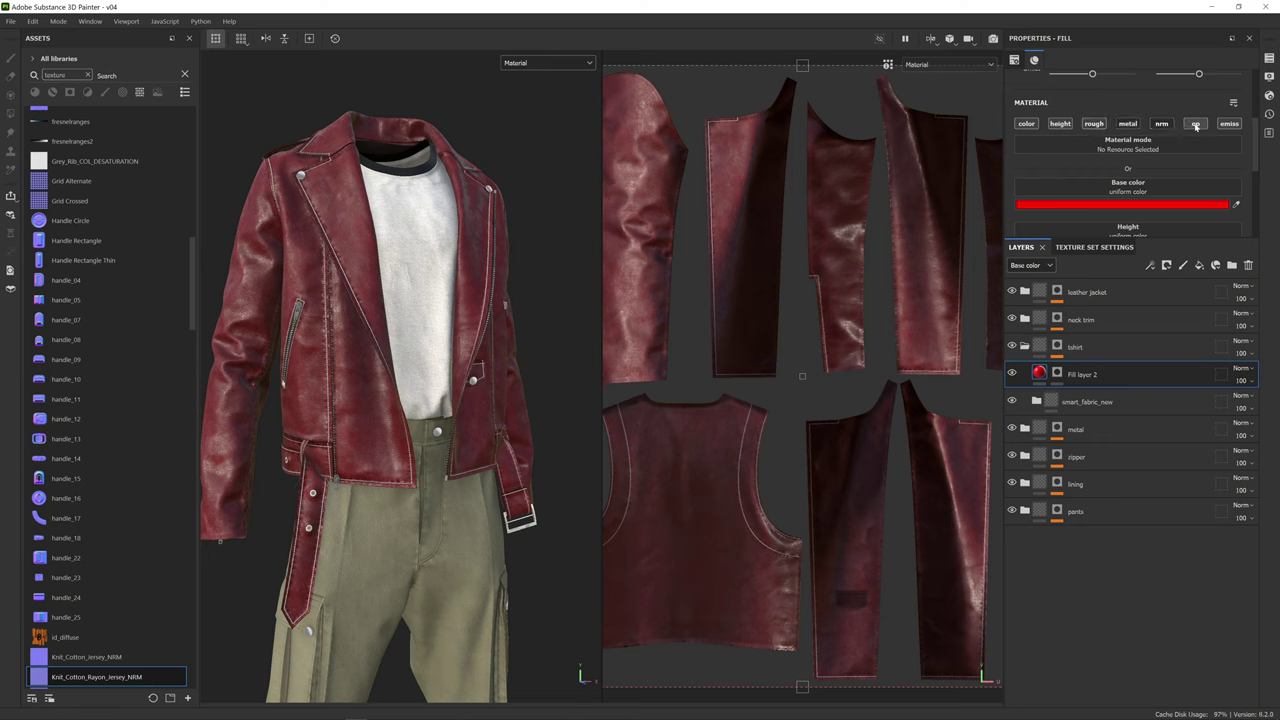
scroll(1152, 232, down, 1)
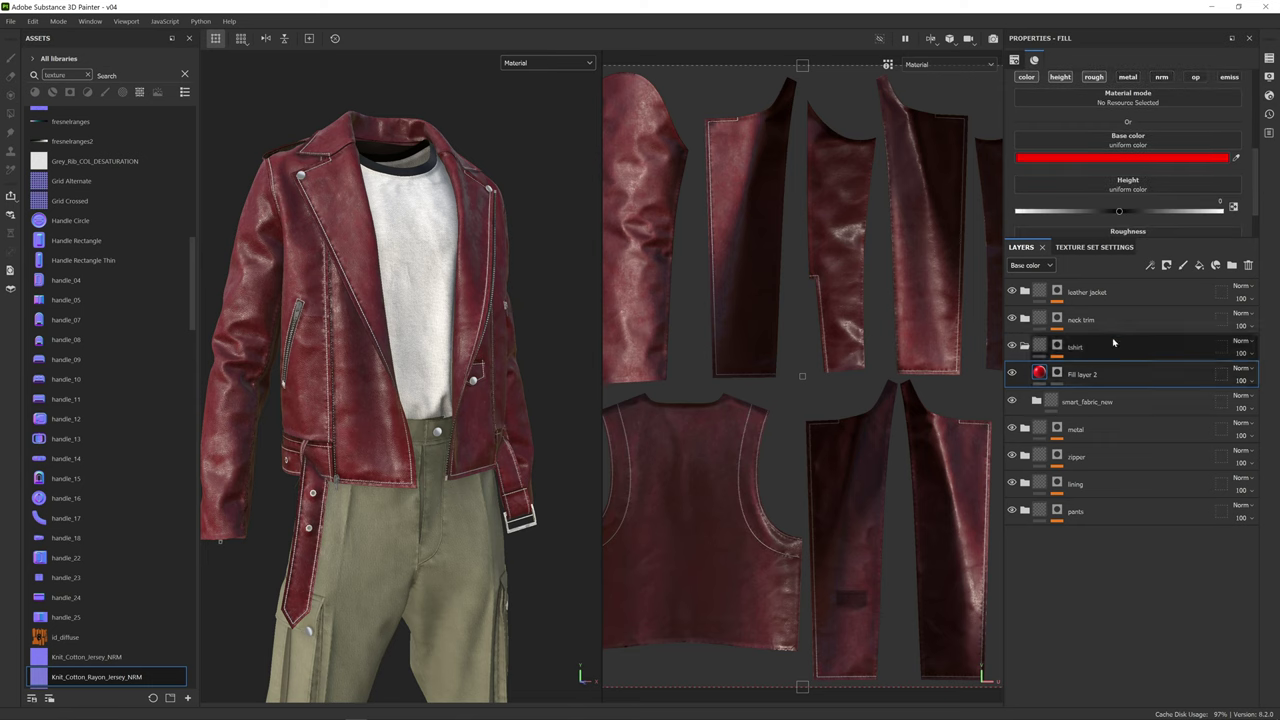
- Rename the red fill layer to "tshirt graphic"
double_click(1084, 374)
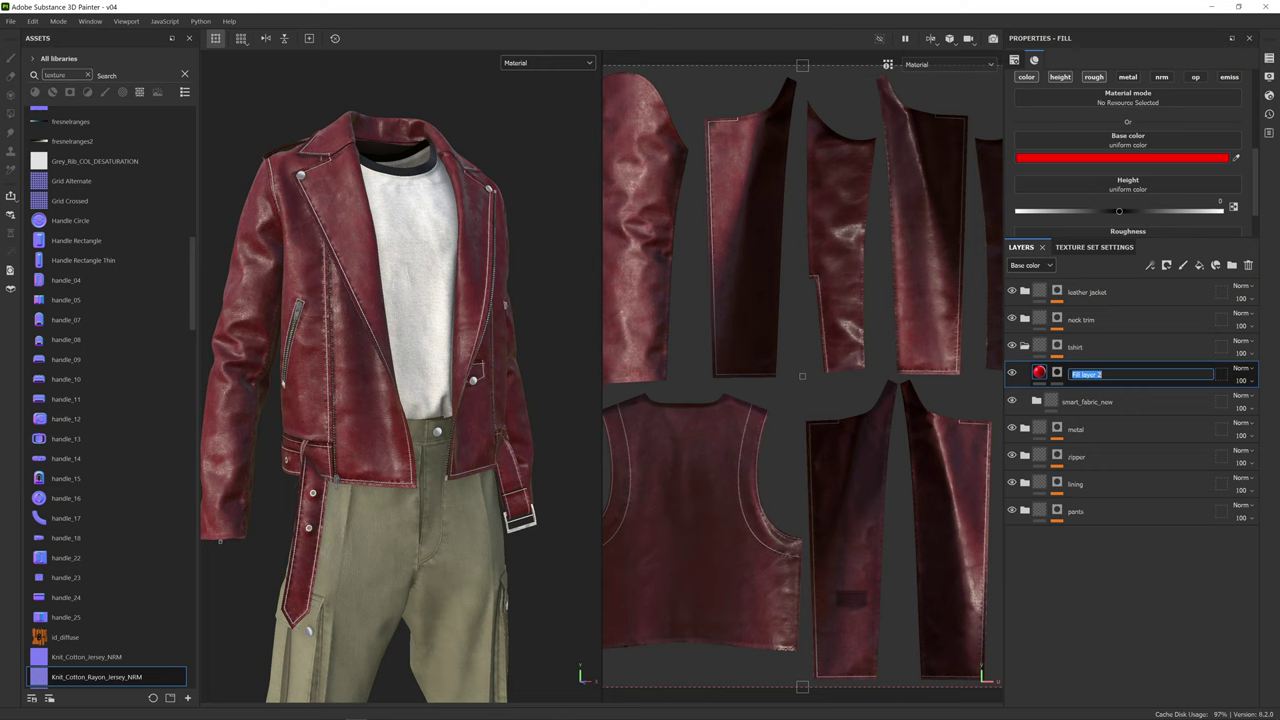
text(bih)
text(c)
key(Return)
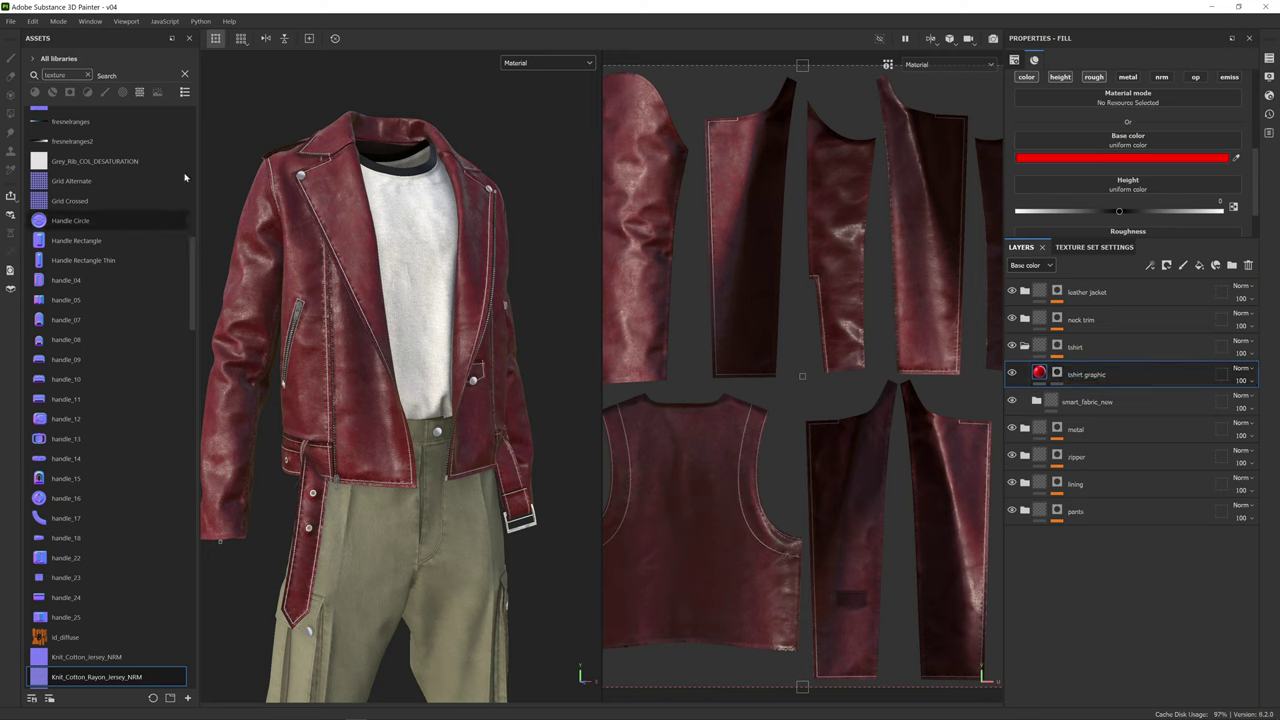
- Search the texture assets for "stit" and preview the stitches_diffuse texture
click(97, 75)
text(stit)
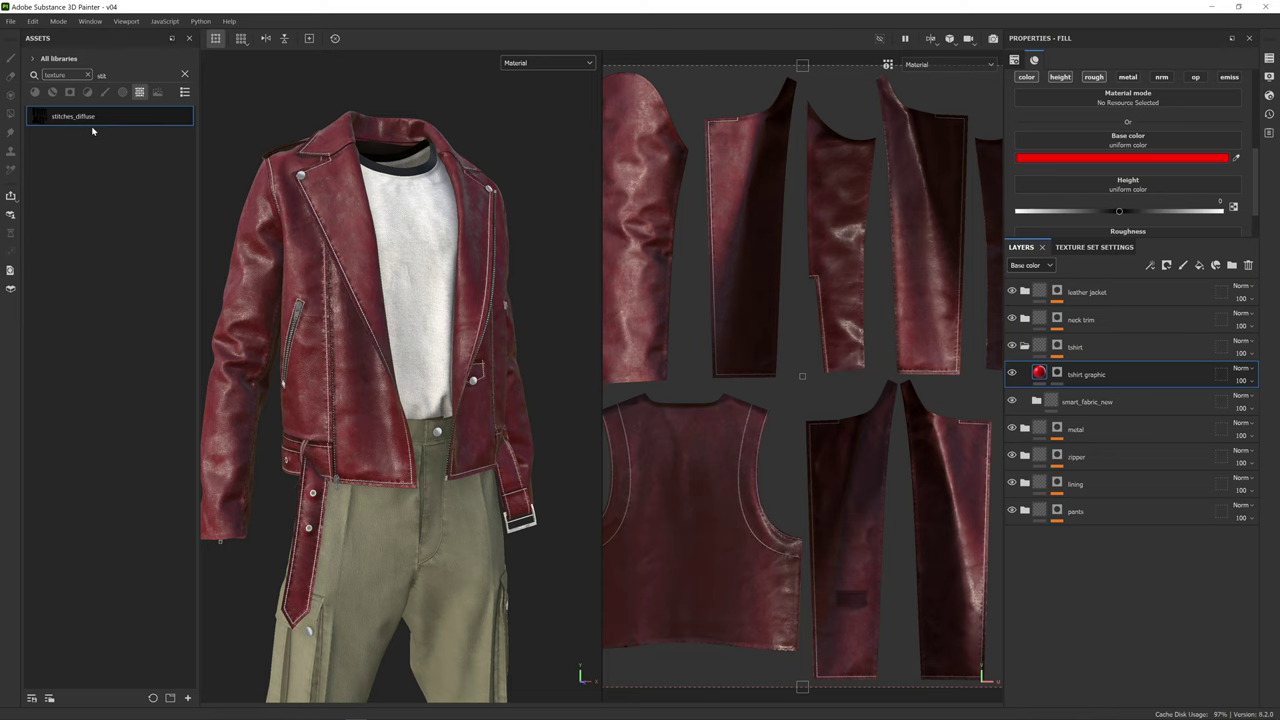
mouse_move(61, 121)
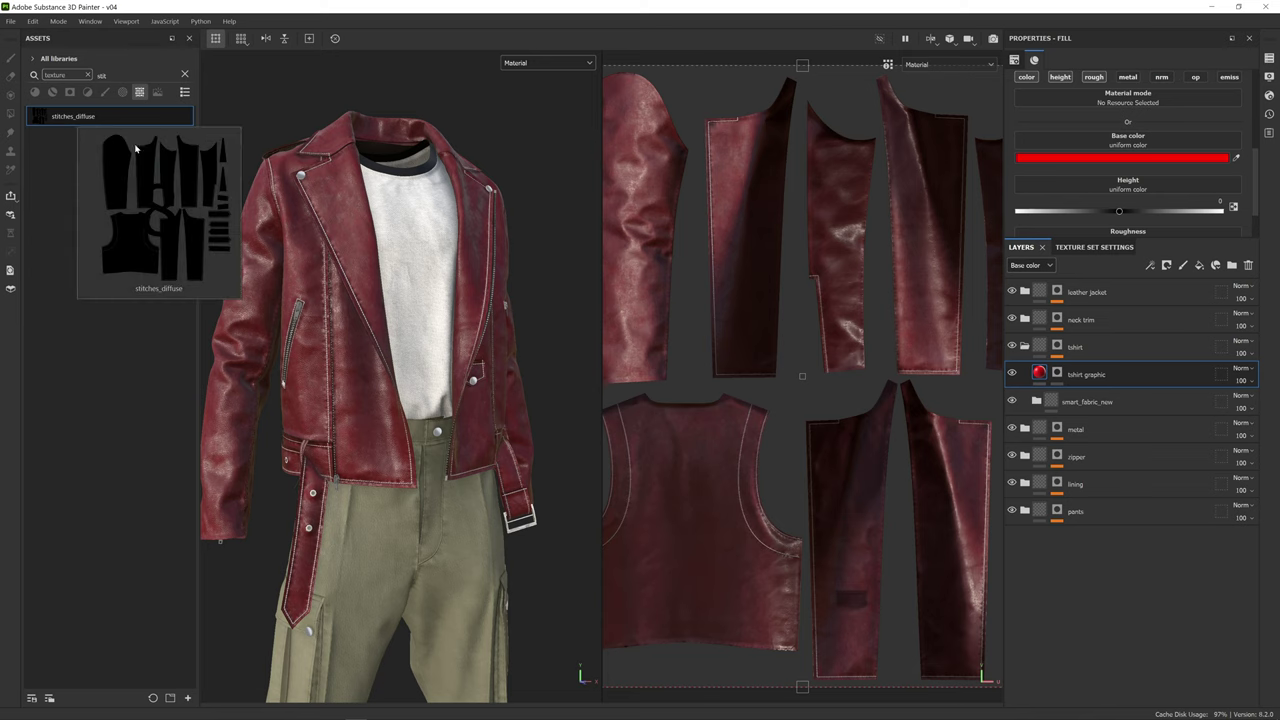
- Add a fill to the mask of the tshirt graphic layer and raise its grayscale value to 1
right_click(1060, 374)
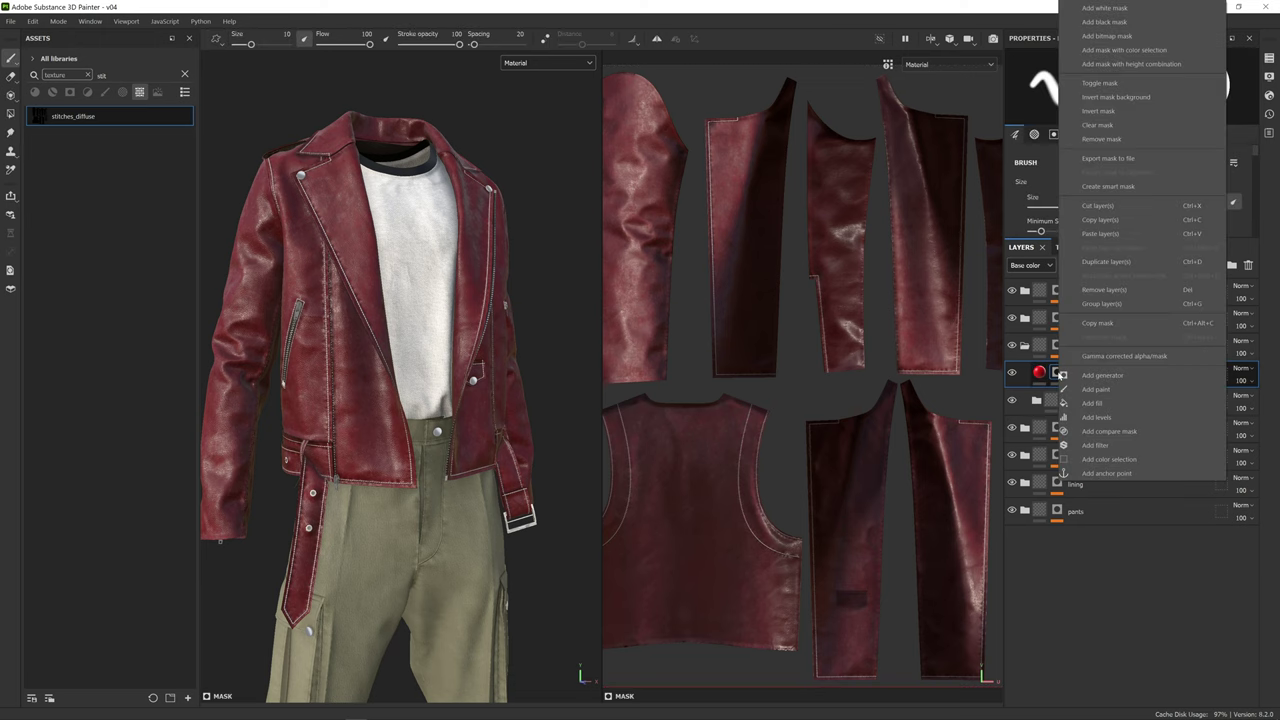
click(1153, 611)
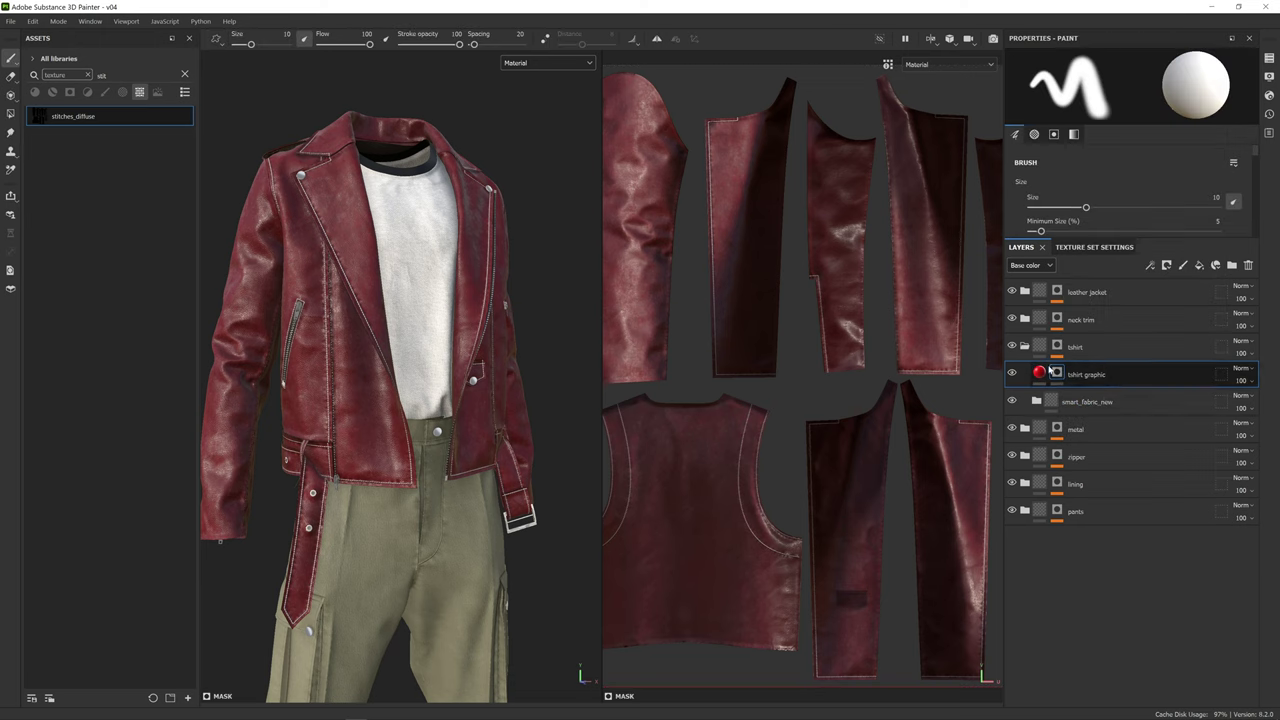
right_click(1060, 374)
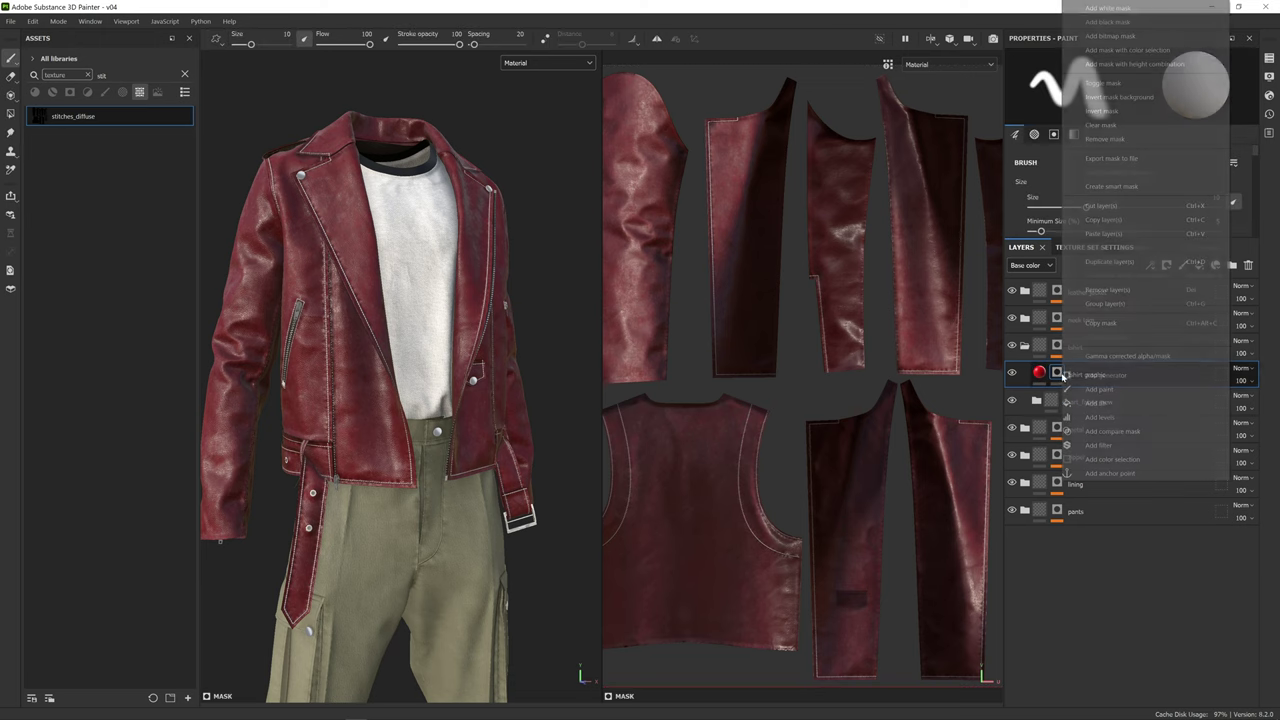
click(1109, 405)
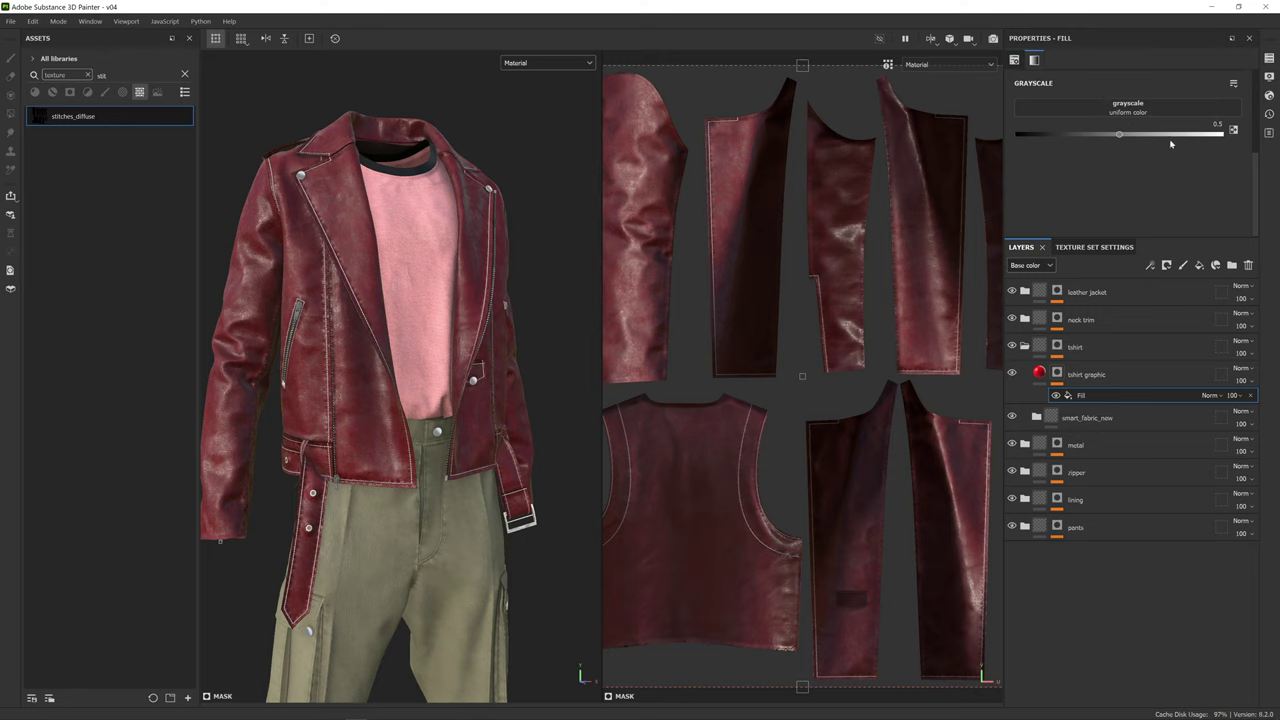
drag(1119, 137, 1220, 133)
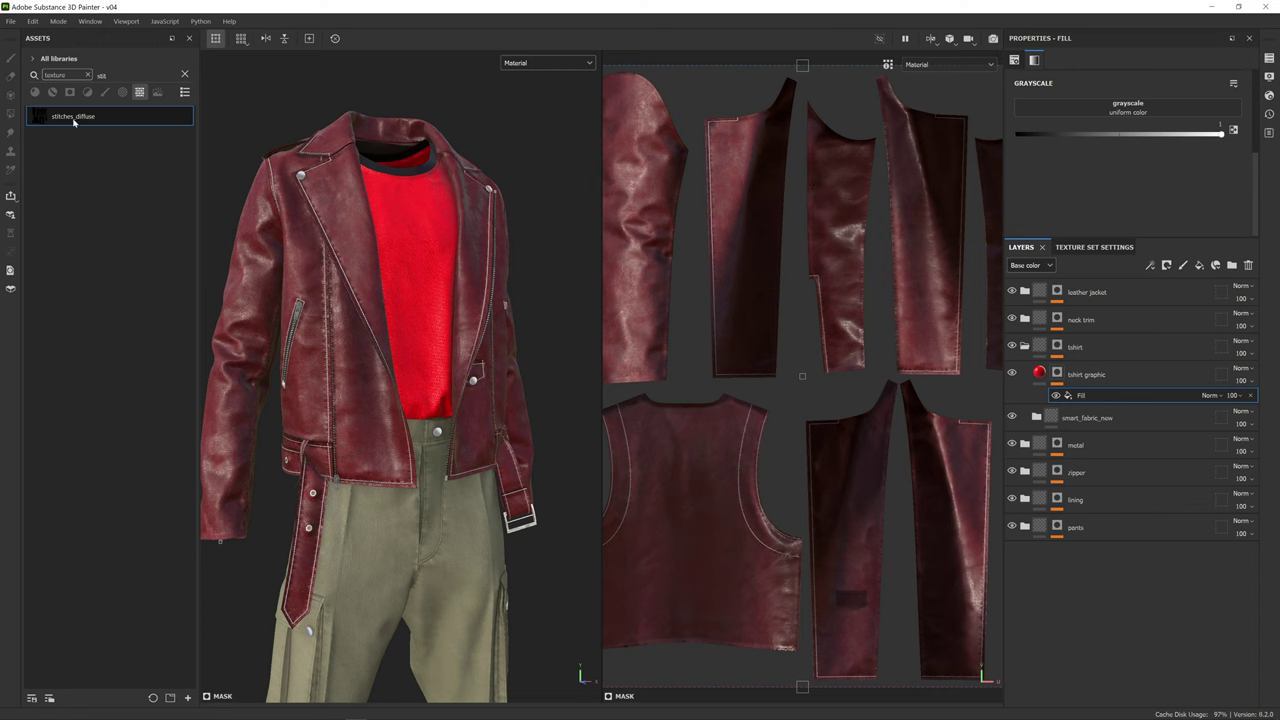
- Assign the stitches_diffuse texture to the mask fill's grayscale and check the graphic up close on the T-shirt
drag(73, 121, 1128, 112)
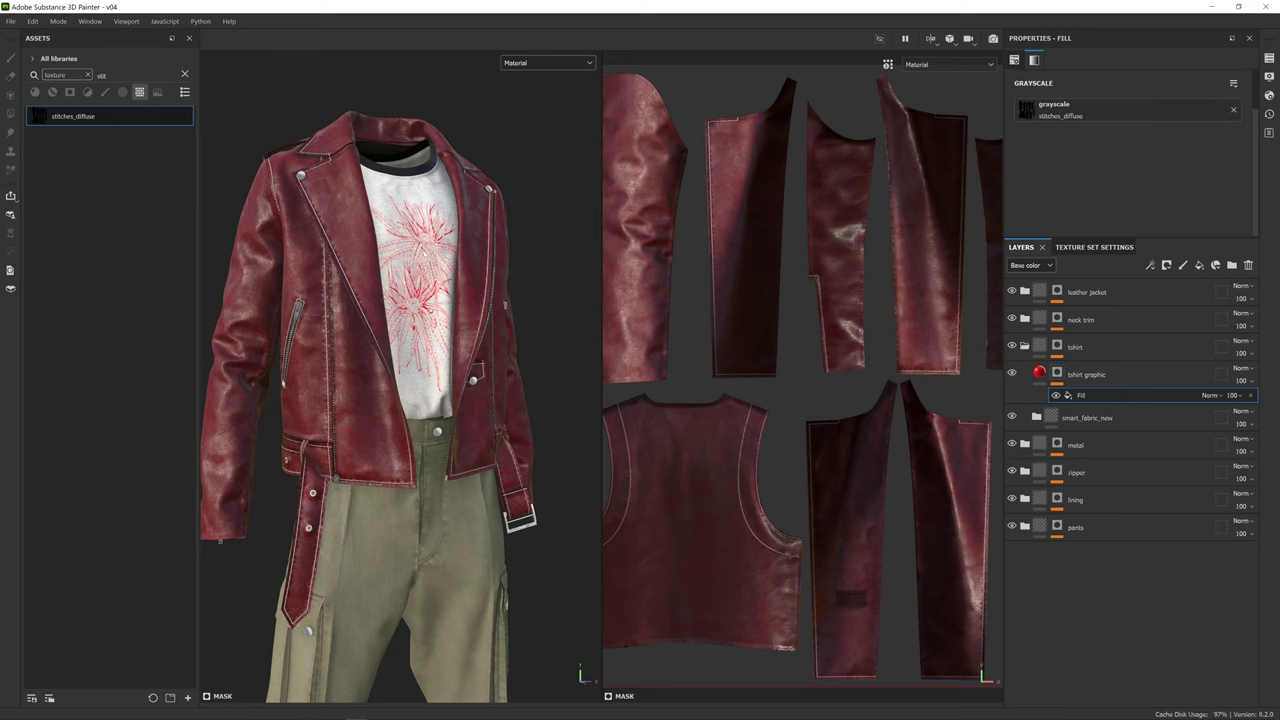
scroll(420, 260, up, 6)
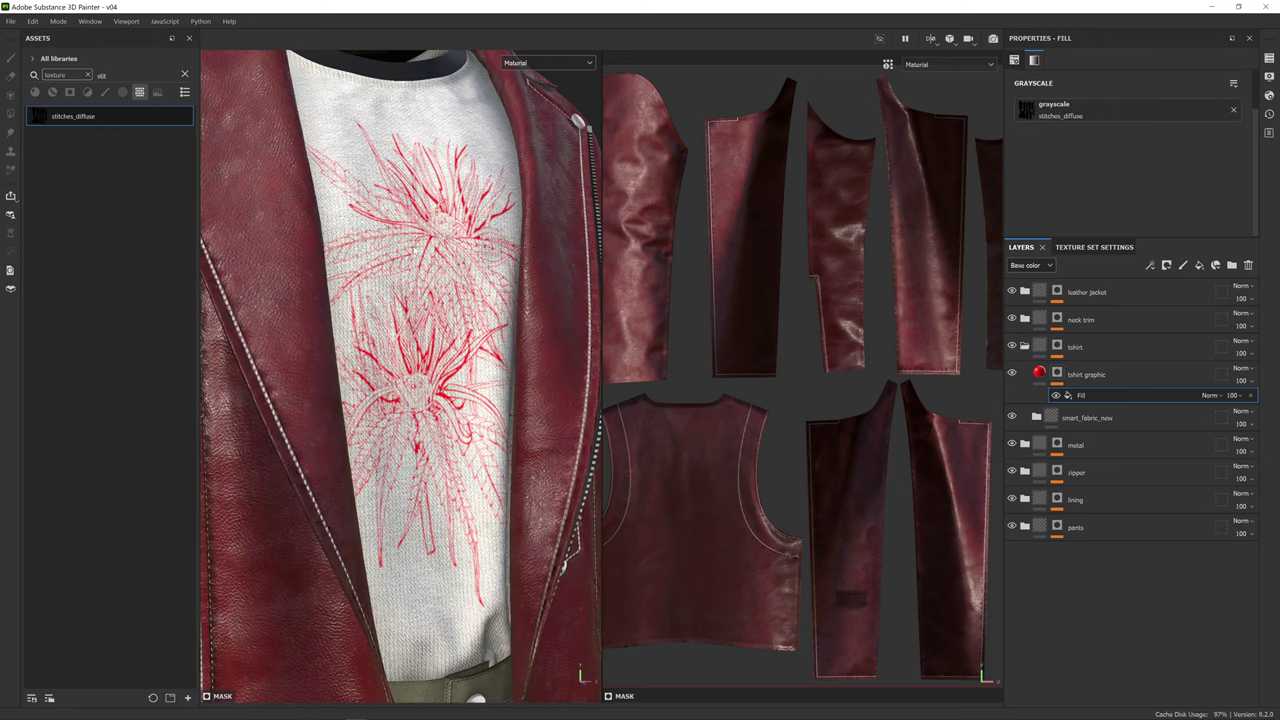
scroll(443, 264, down, 6)
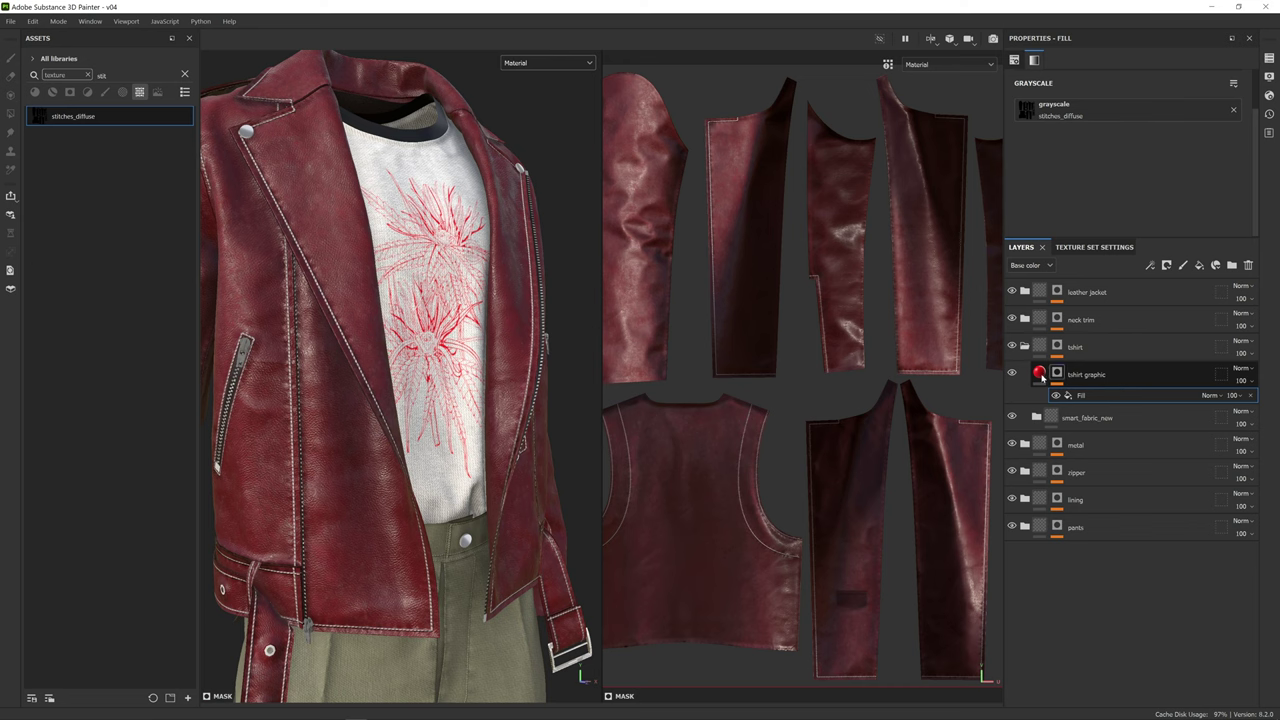
- Raise the tshirt graphic layer's height to 0.2045 and inspect the embossed stitching on the T-shirt
click(1129, 374)
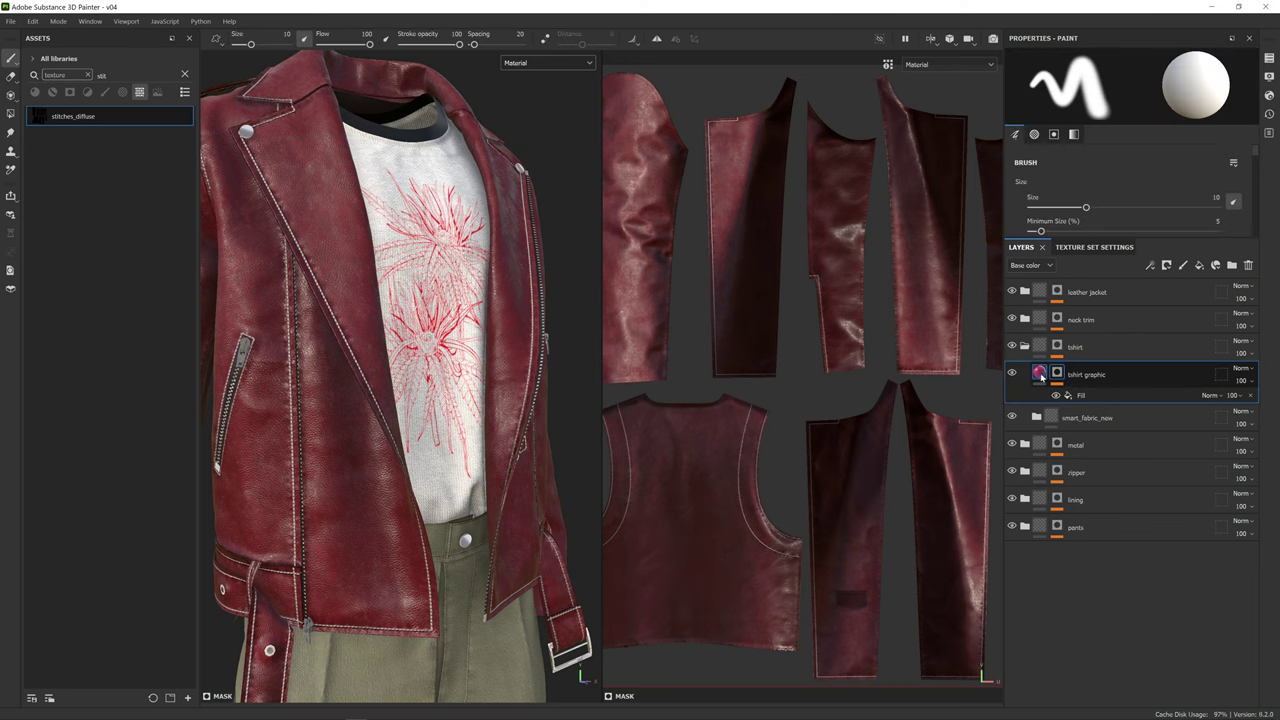
click(1070, 395)
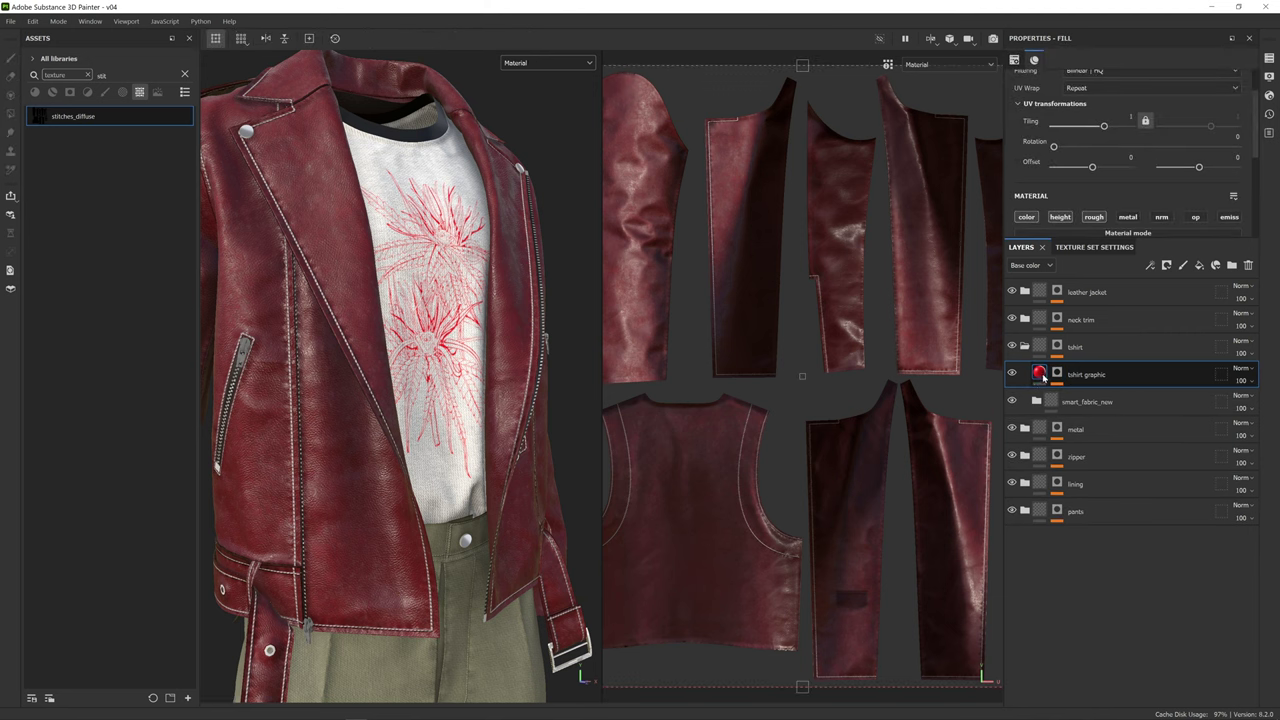
scroll(1128, 181, down, 3)
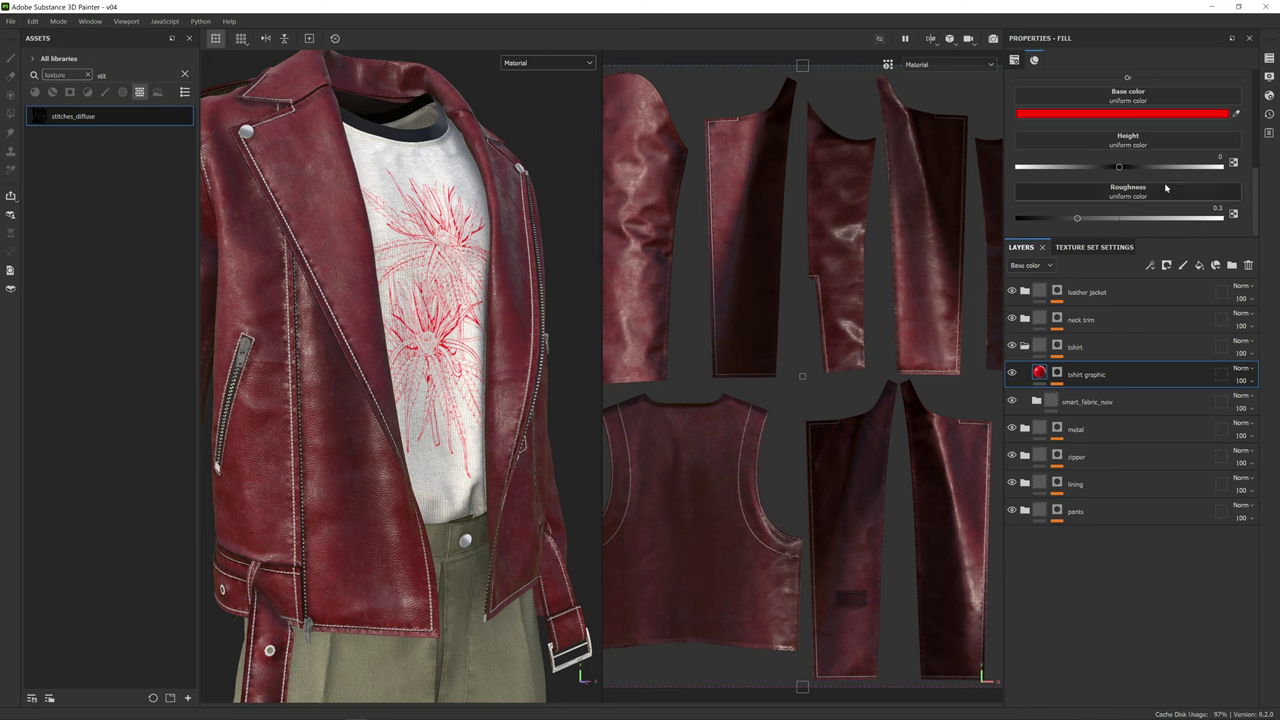
mouse_move(1125, 170)
mouse_down()
mouse_move(1112, 169)
mouse_move(1141, 170)
mouse_move(1062, 169)
mouse_move(1141, 167)
mouse_up()
scroll(398, 274, up, 5)
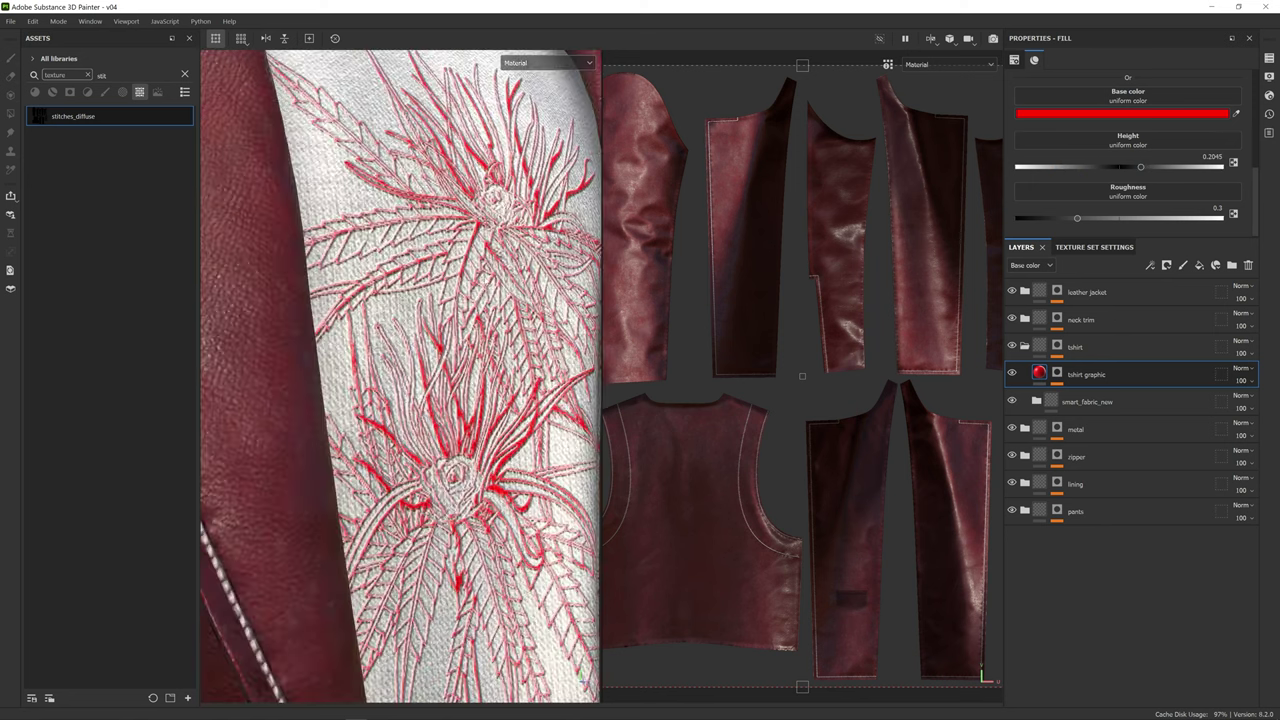
scroll(398, 274, down, 2)
alt+drag(499, 283, 440, 170)
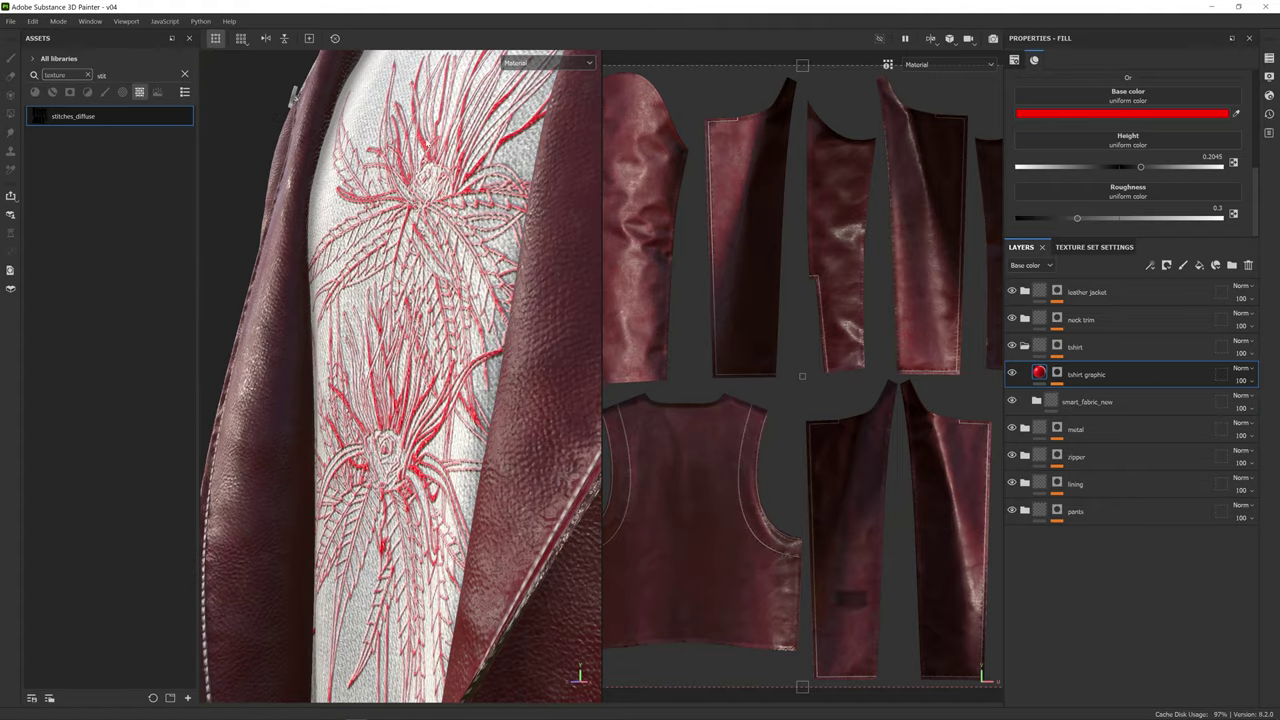
alt+drag(293, 95, 232, 88)
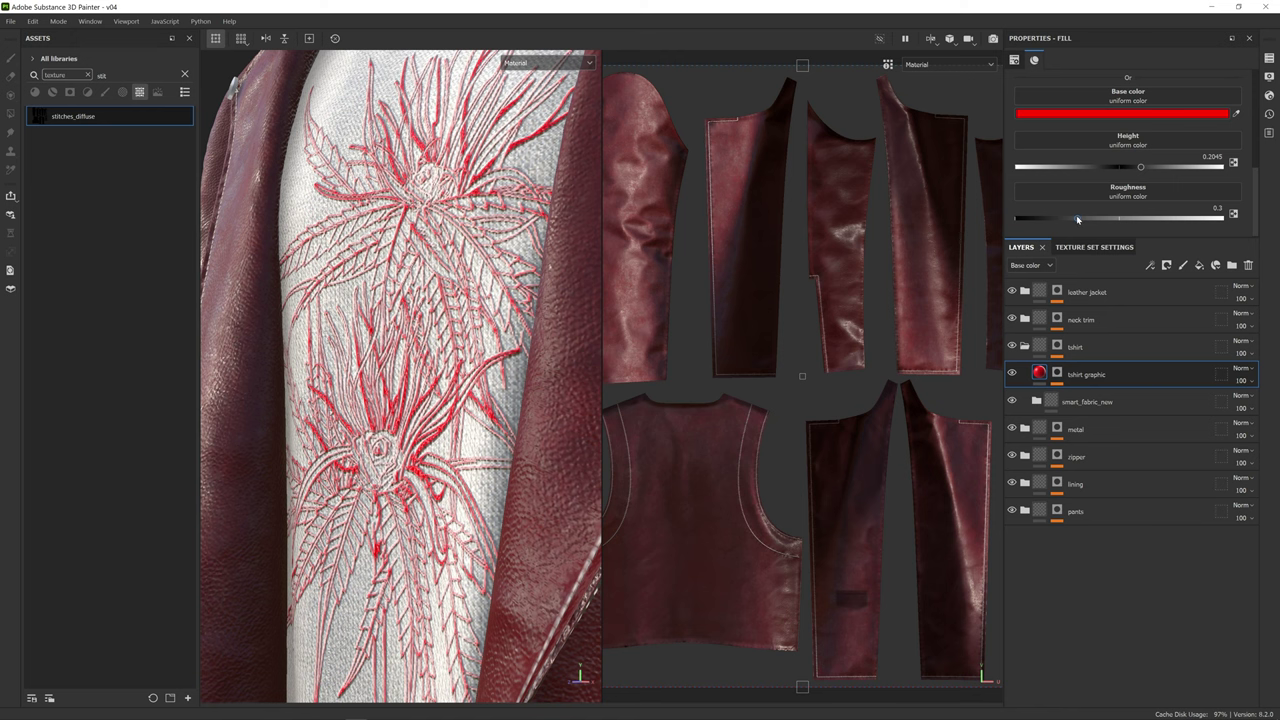
- Set the tshirt graphic layer's roughness to 0.3305 and check the graphic under rotated environment lighting
mouse_move(1077, 218)
mouse_down()
mouse_move(1056, 219)
mouse_move(1221, 218)
mouse_move(1083, 218)
mouse_up()
shift+right_drag(400, 376, 530, 376)
scroll(404, 286, down, 5)
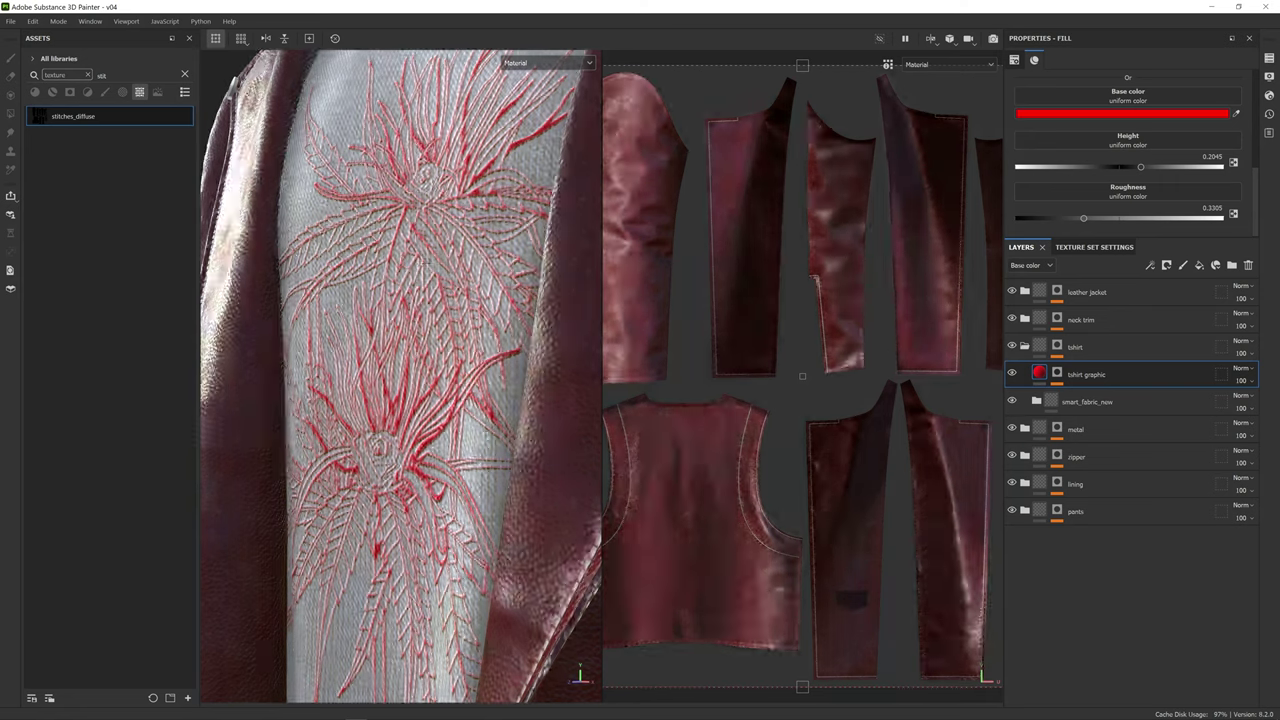
mouse_move(405, 288)
shift+right_down()
mouse_move(480, 293)
mouse_move(407, 294)
shift+right_up()
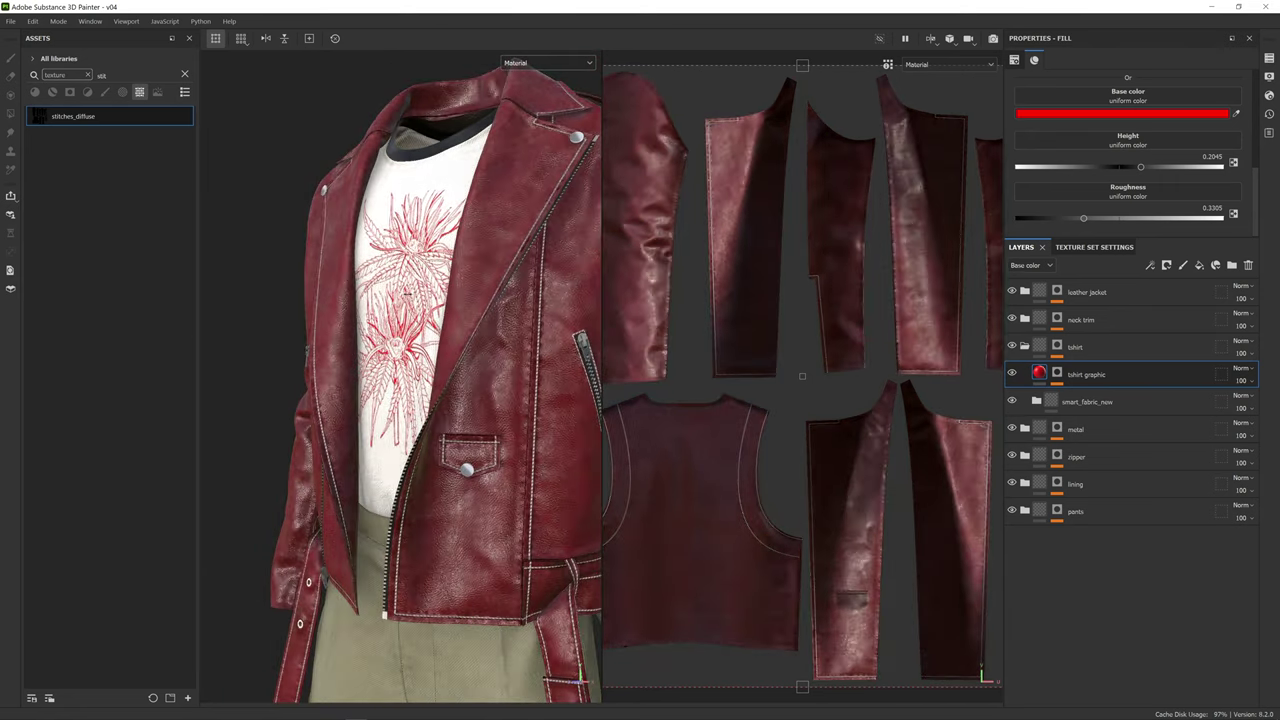
alt+drag(410, 420, 589, 428)
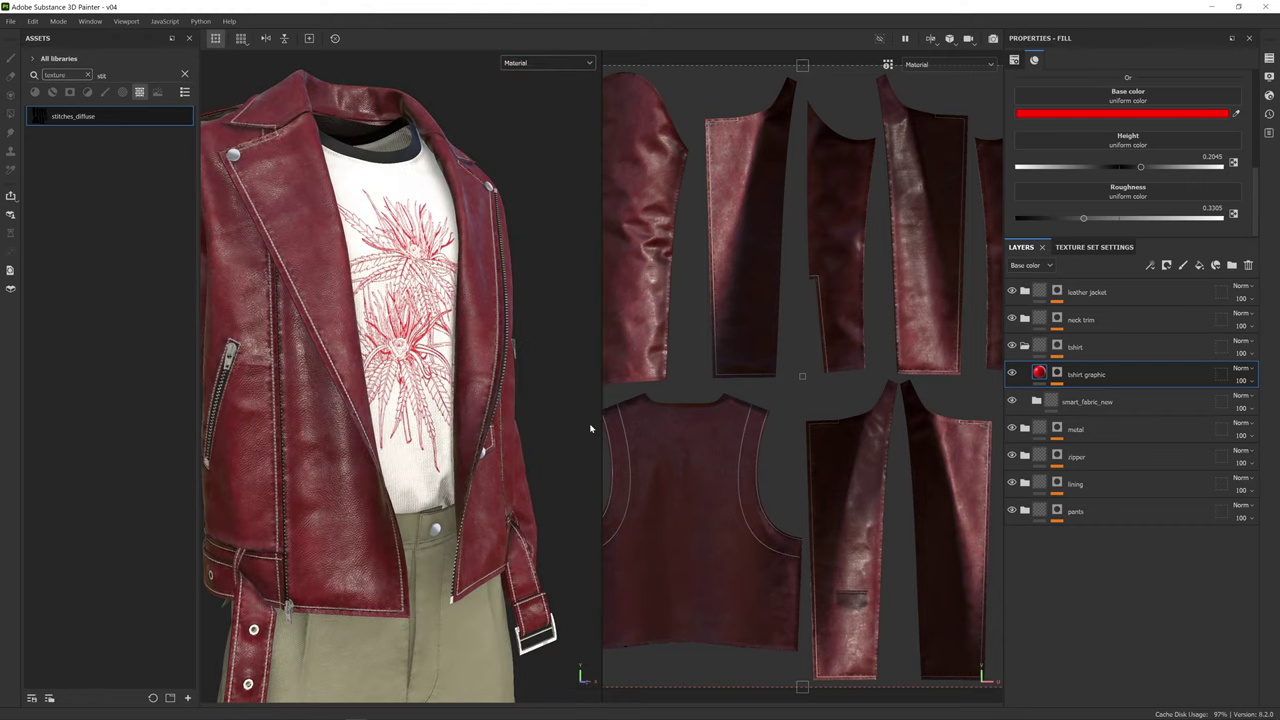
- Set the base color of the base material layer inside smart_fabric_new to near-black 161616
click(1140, 402)
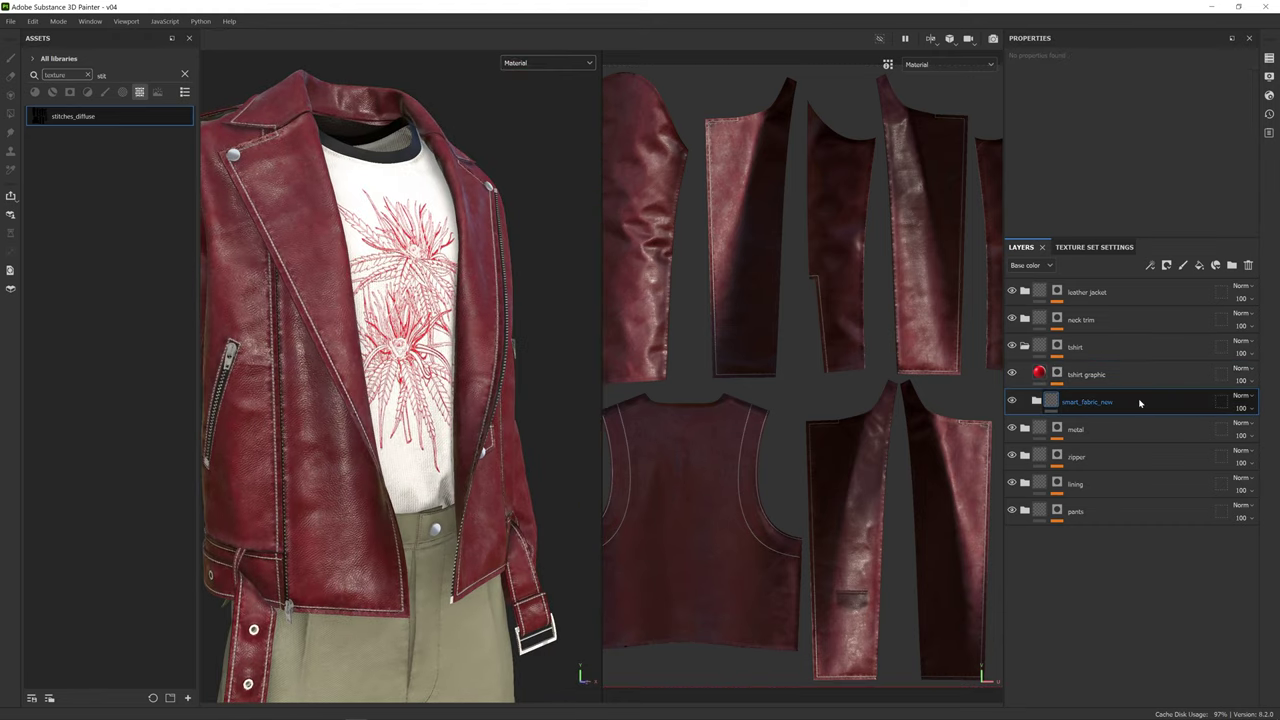
click(1048, 404)
scroll(1118, 575, down, 5)
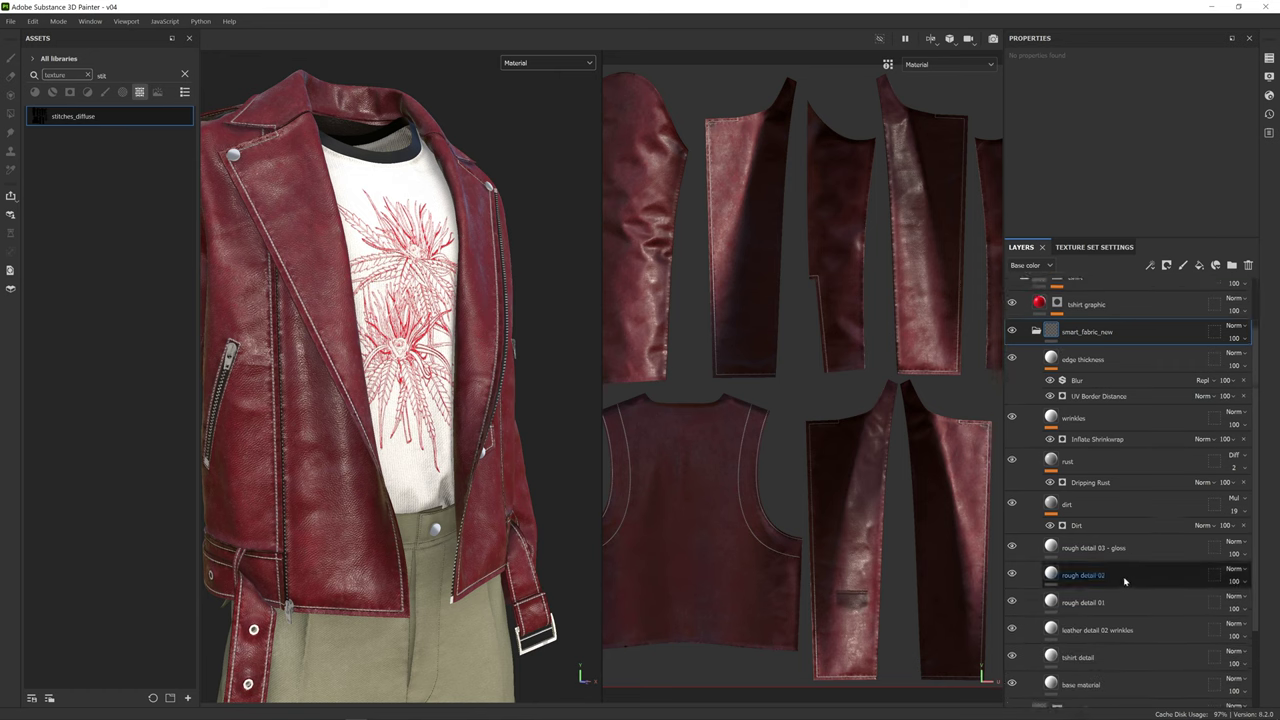
click(1110, 617)
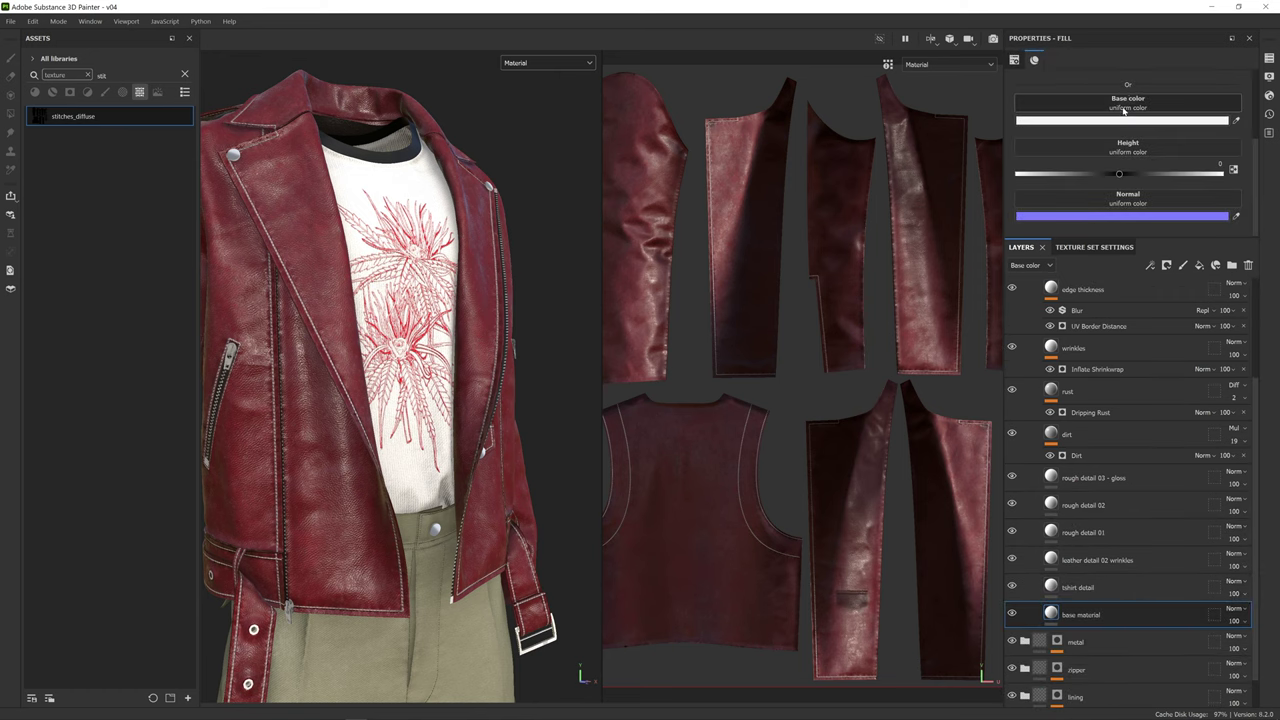
click(1095, 121)
drag(988, 349, 979, 379)
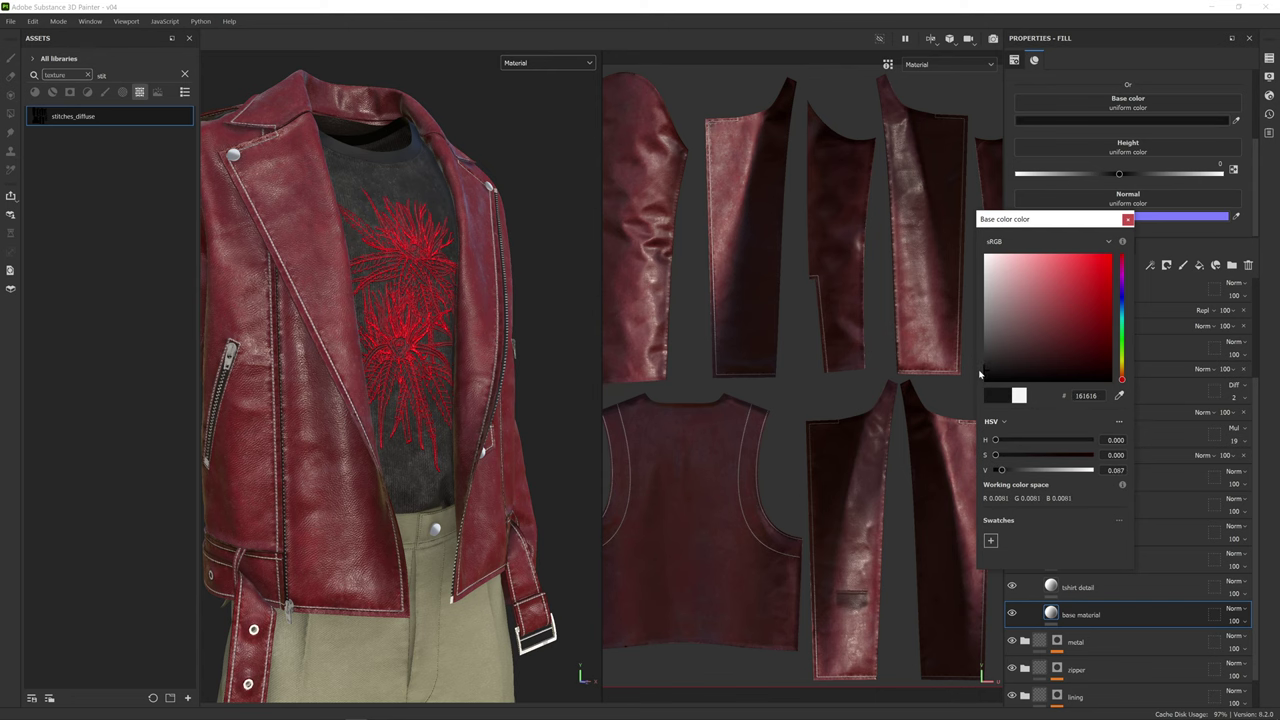
click(1128, 219)
- Inspect the dark T-shirt and compare it with the fabric's dirt and rust layers hidden and shown
alt+drag(471, 290, 560, 284)
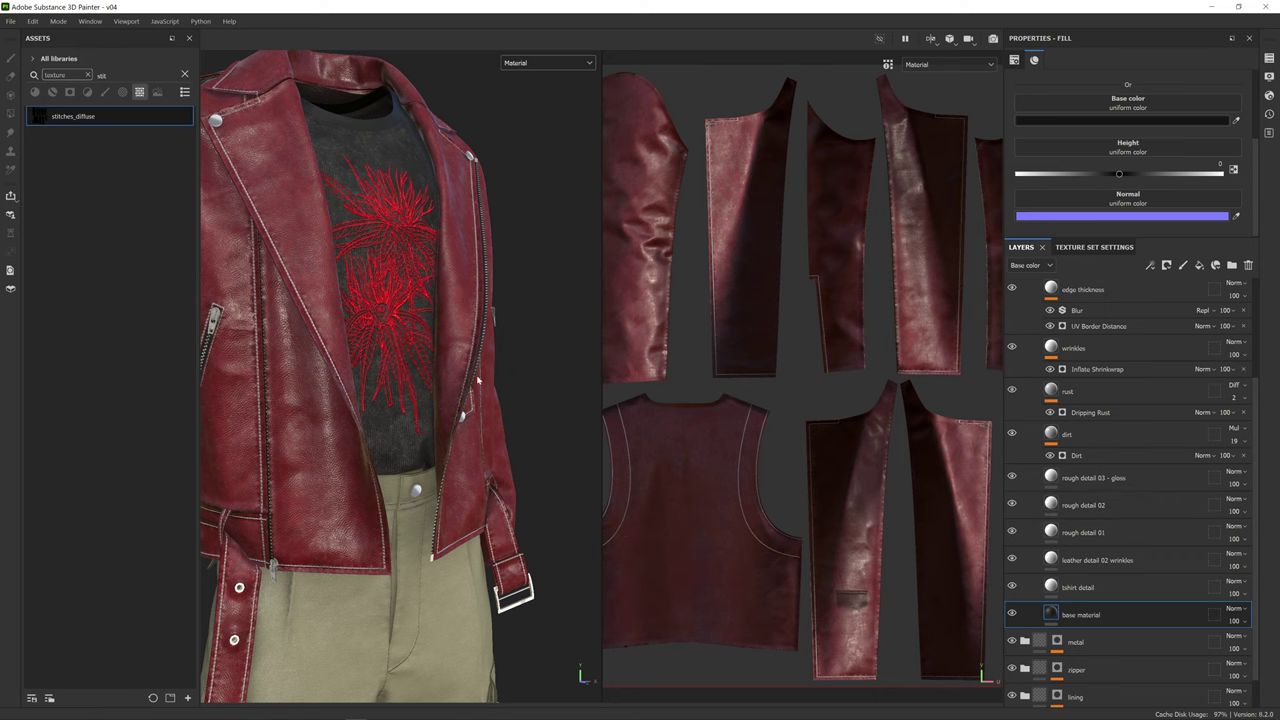
scroll(428, 394, up, 5)
scroll(427, 394, down, 4)
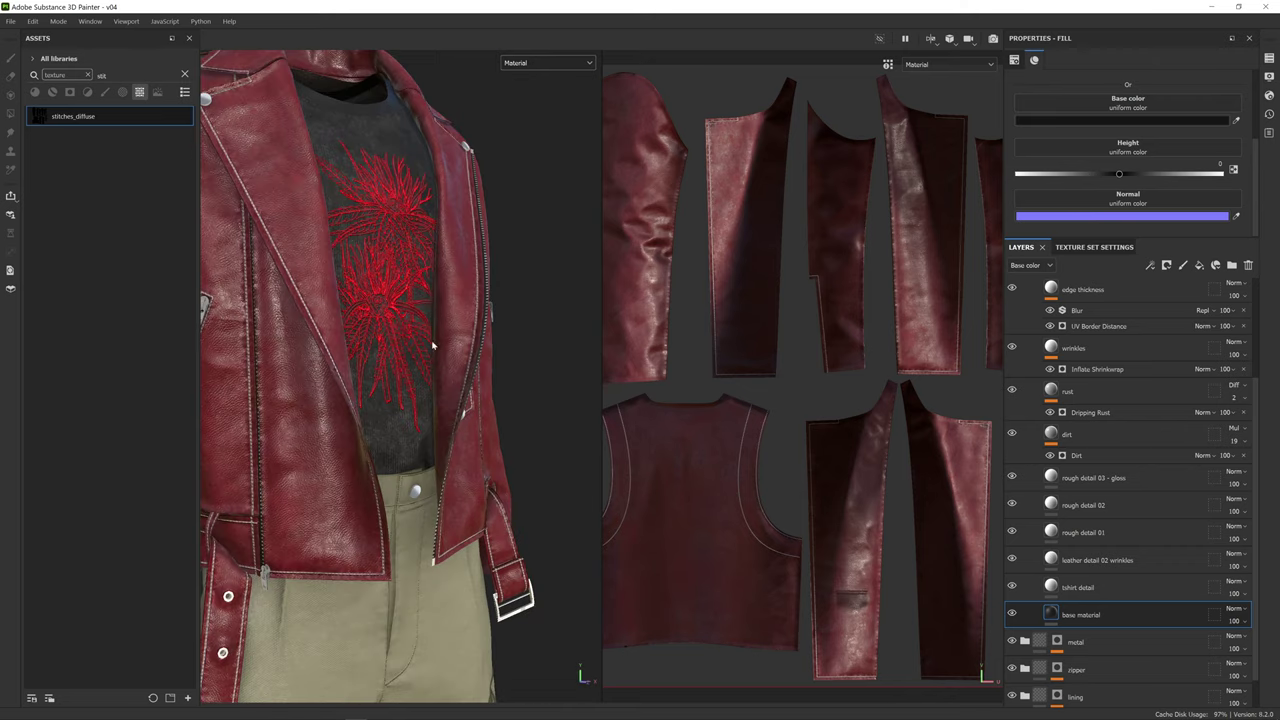
scroll(428, 285, down, 3)
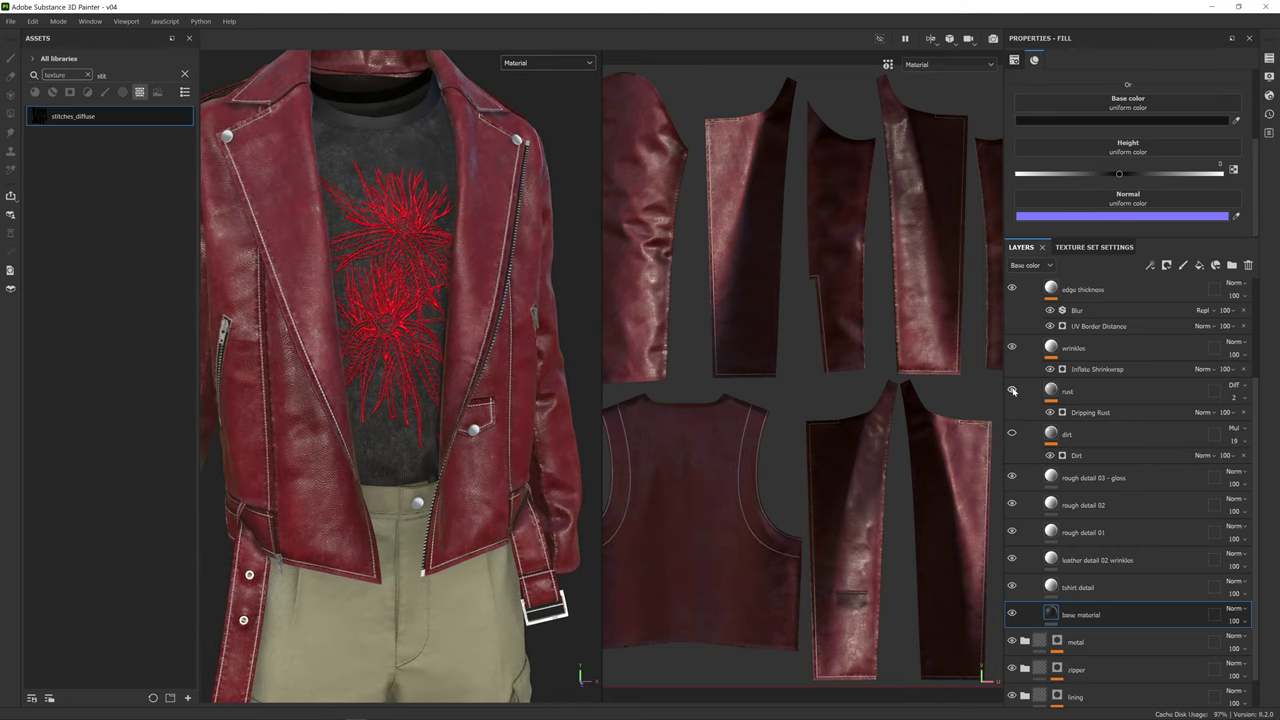
click(1011, 390)
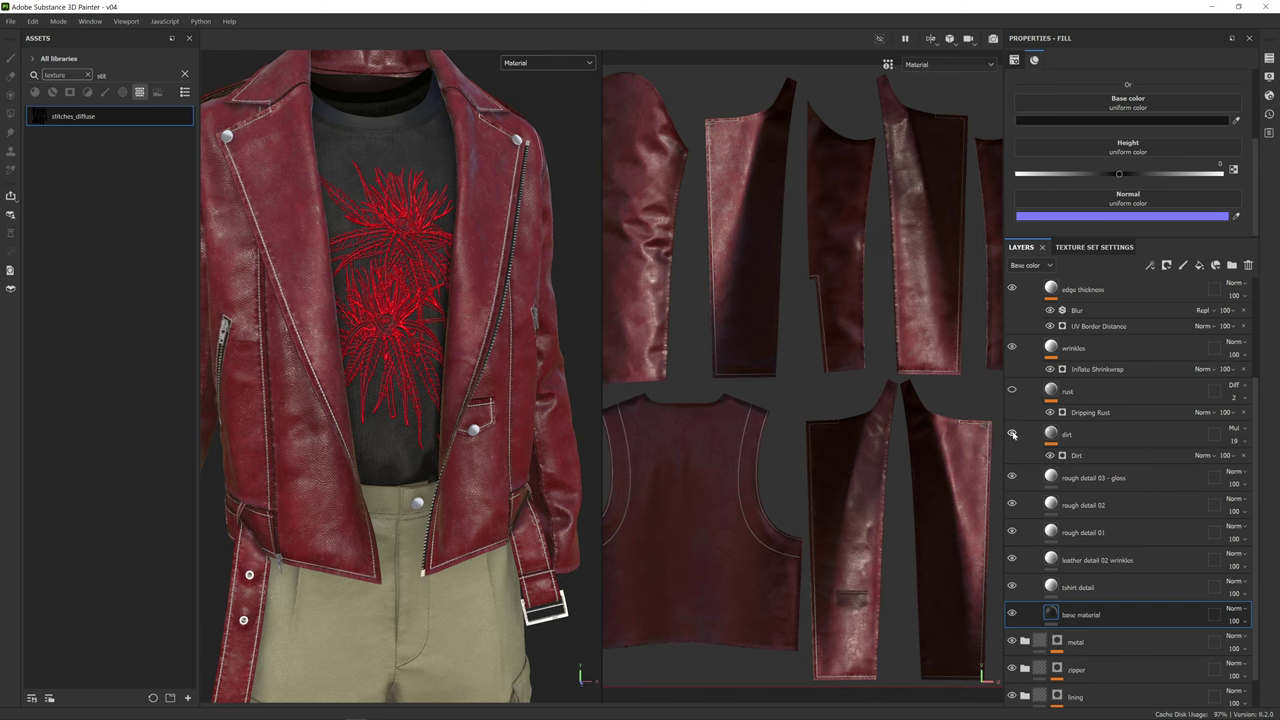
click(1011, 390)
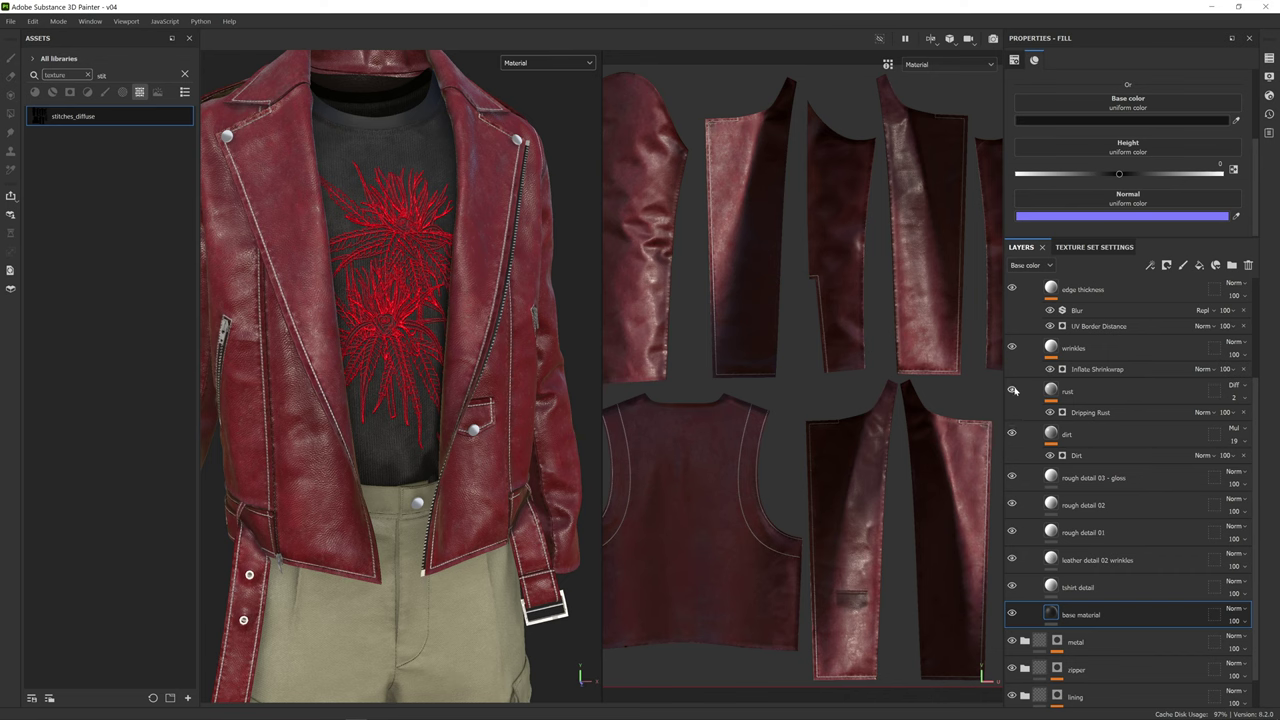
- Set the rust layer's opacity to 1 and hide the layer
click(1105, 397)
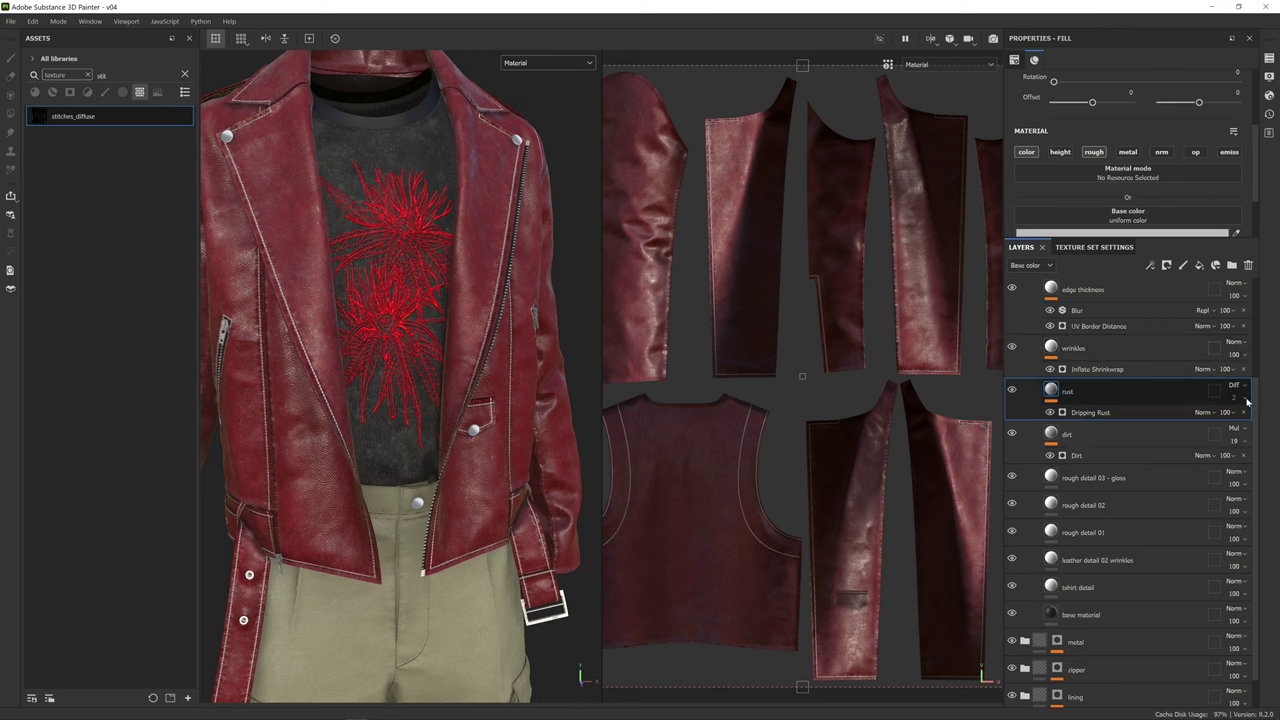
drag(1226, 420, 1224, 420)
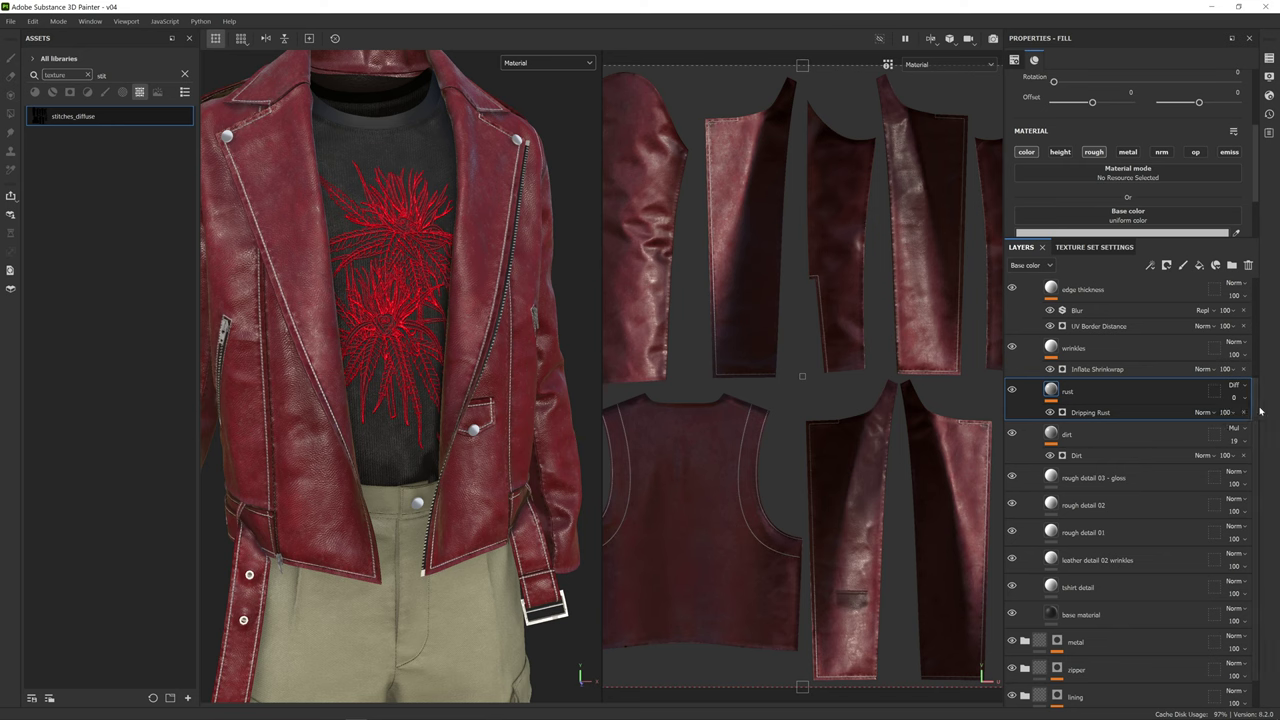
click(1235, 399)
click(1273, 409)
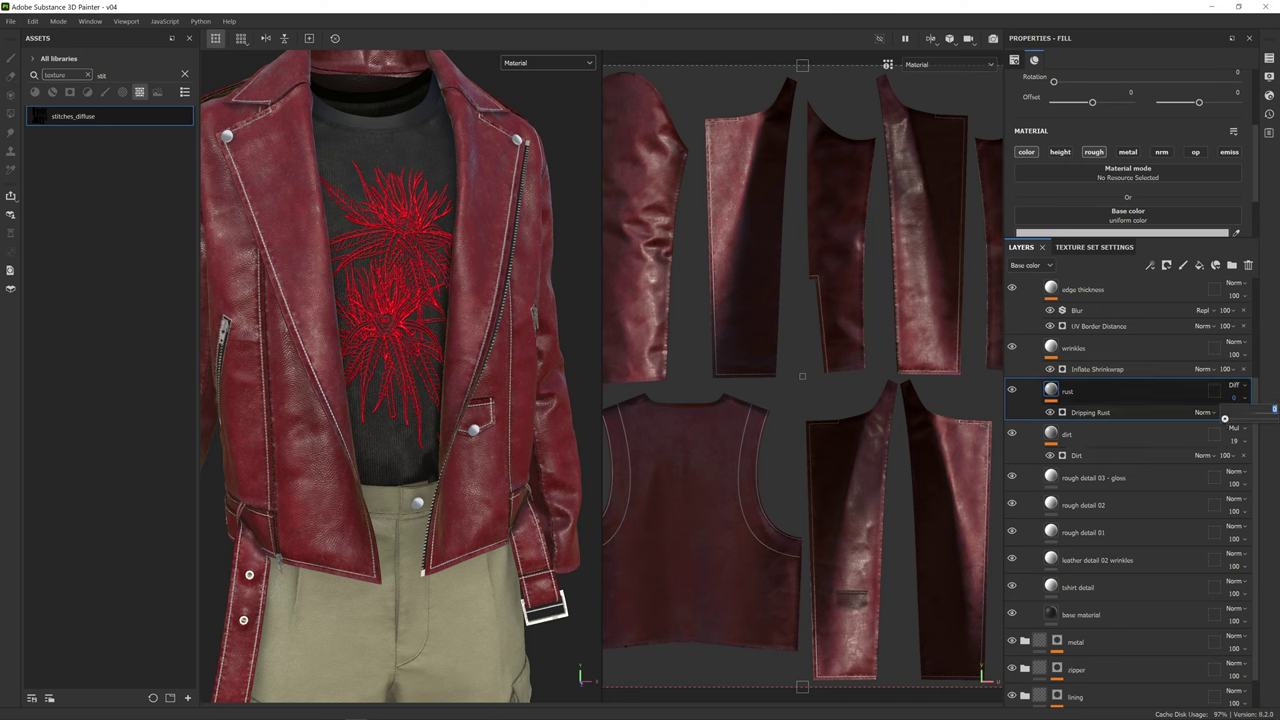
text(1)
key(Return)
alt+drag(455, 300, 458, 273)
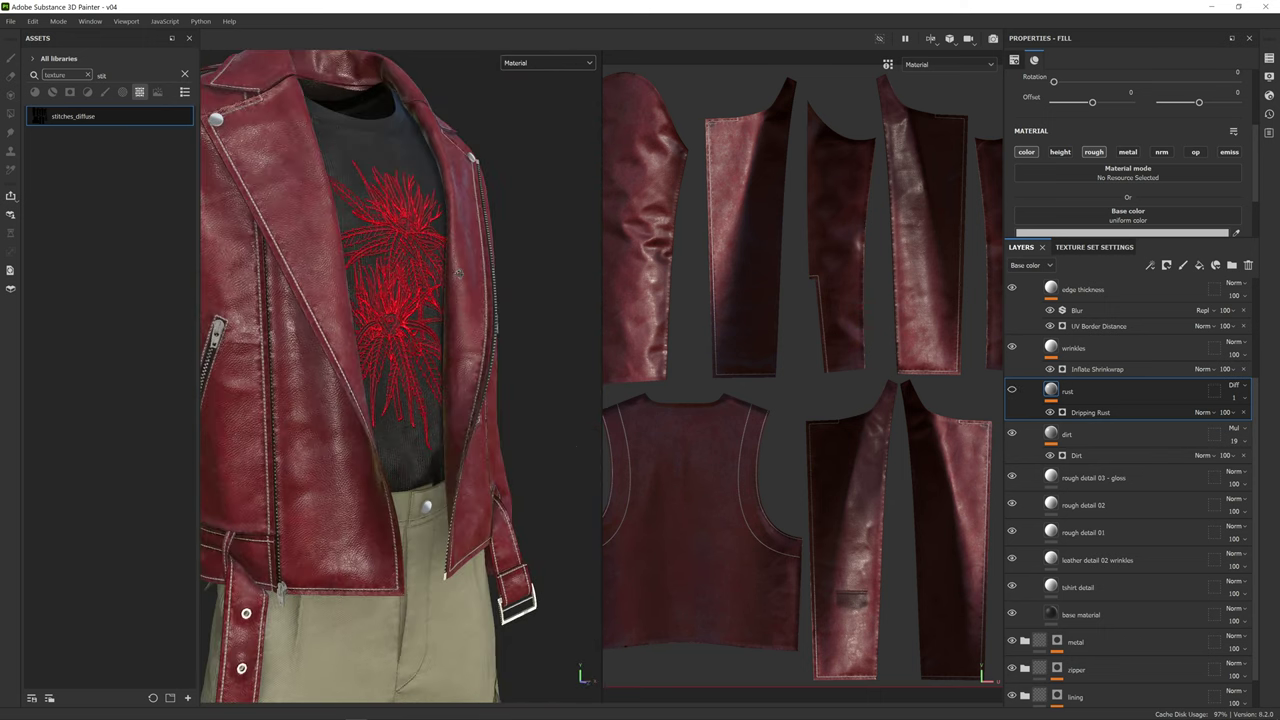
- Collapse the smart_fabric_new folder and examine the T-shirt's graphic, knit fabric and neck trim up close
scroll(1045, 378, up, 1)
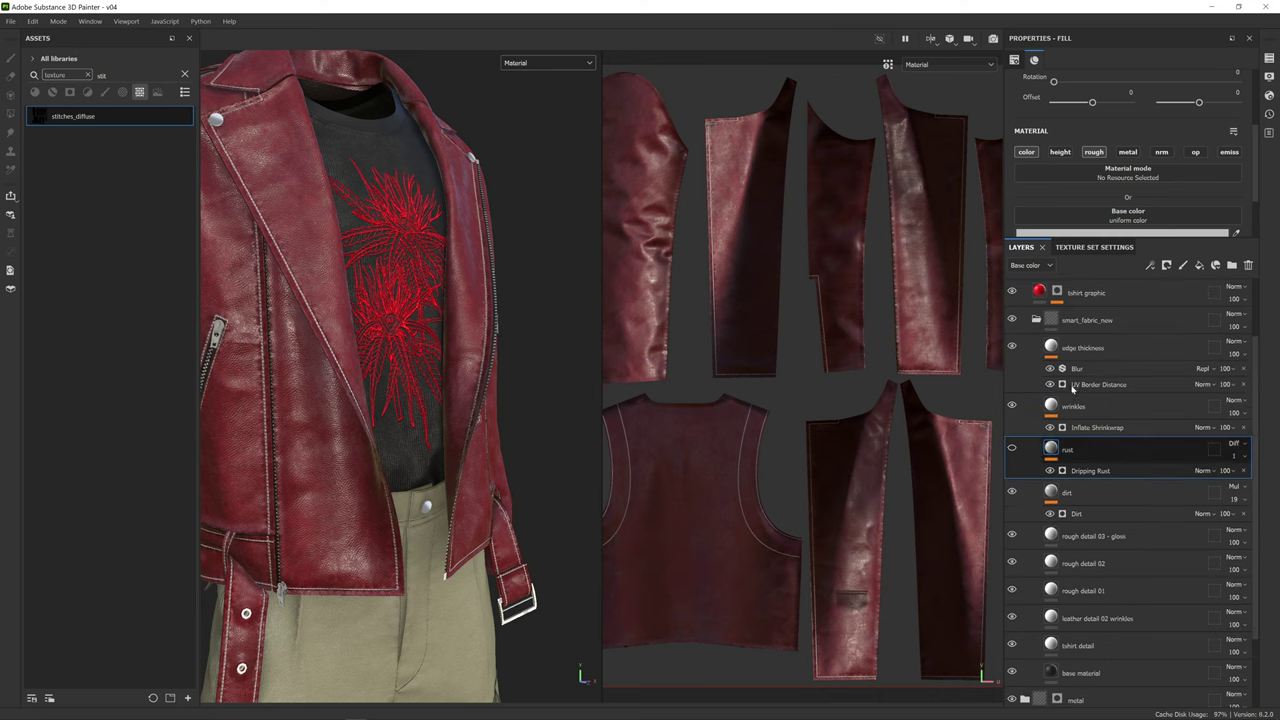
click(1045, 320)
scroll(1045, 380, up, 2)
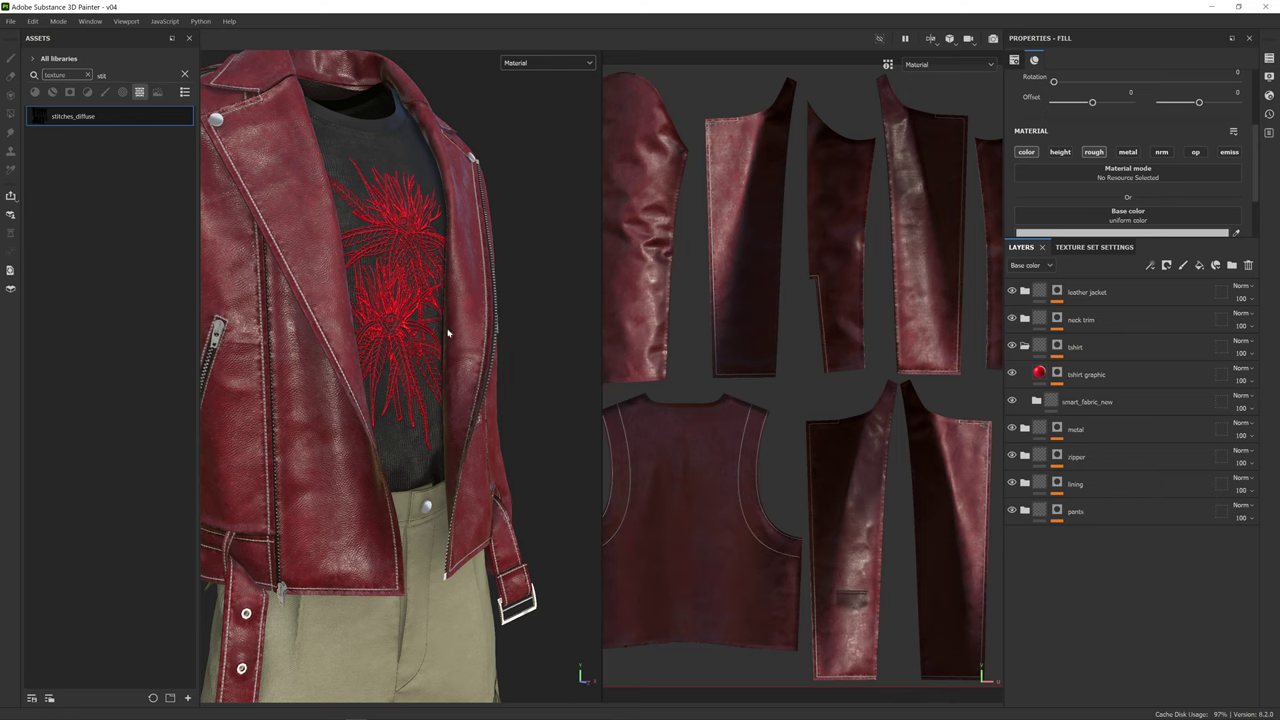
alt+shift+drag(450, 334, 394, 326)
alt+middle_drag(440, 338, 425, 321)
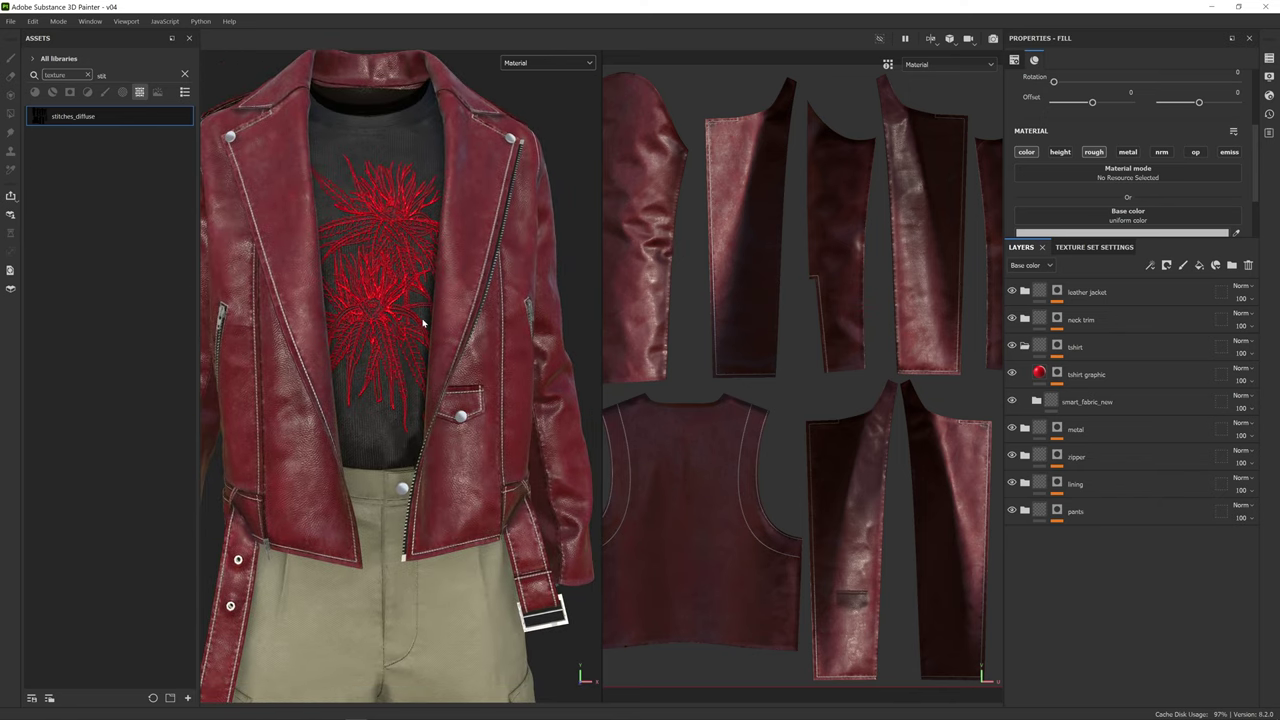
alt+drag(340, 270, 545, 332)
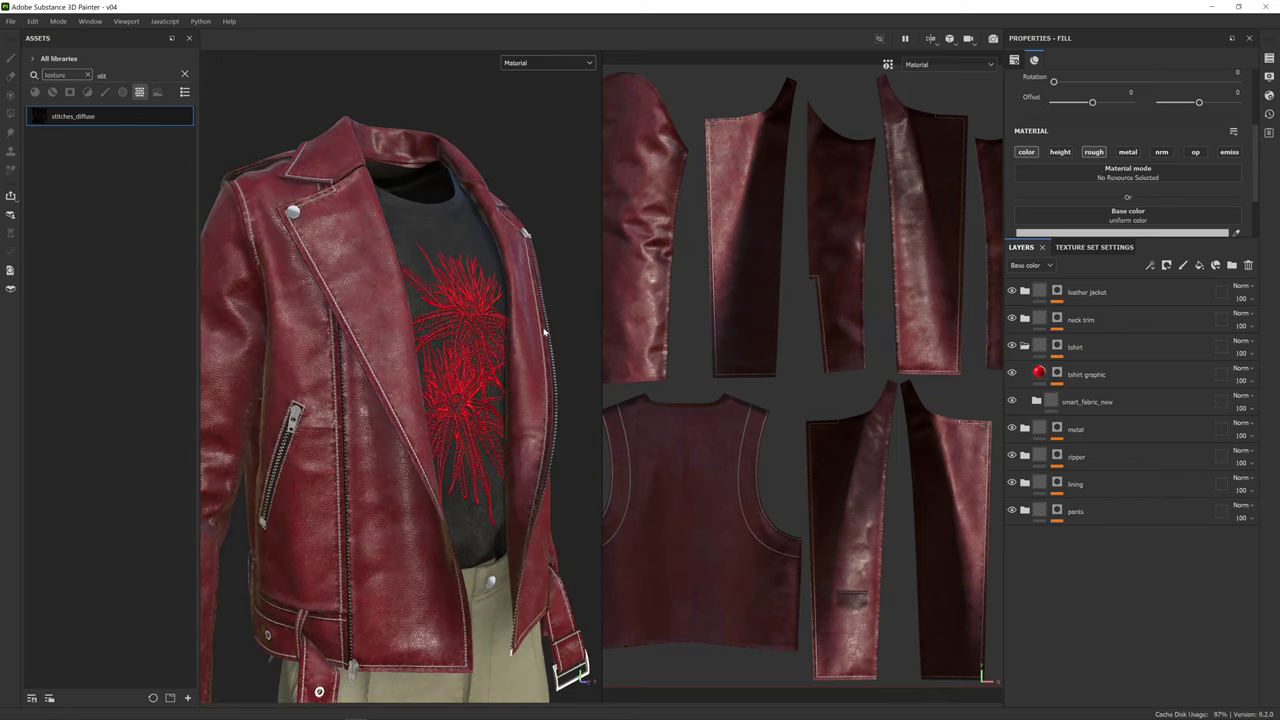
alt+right_drag(463, 255, 463, 328)
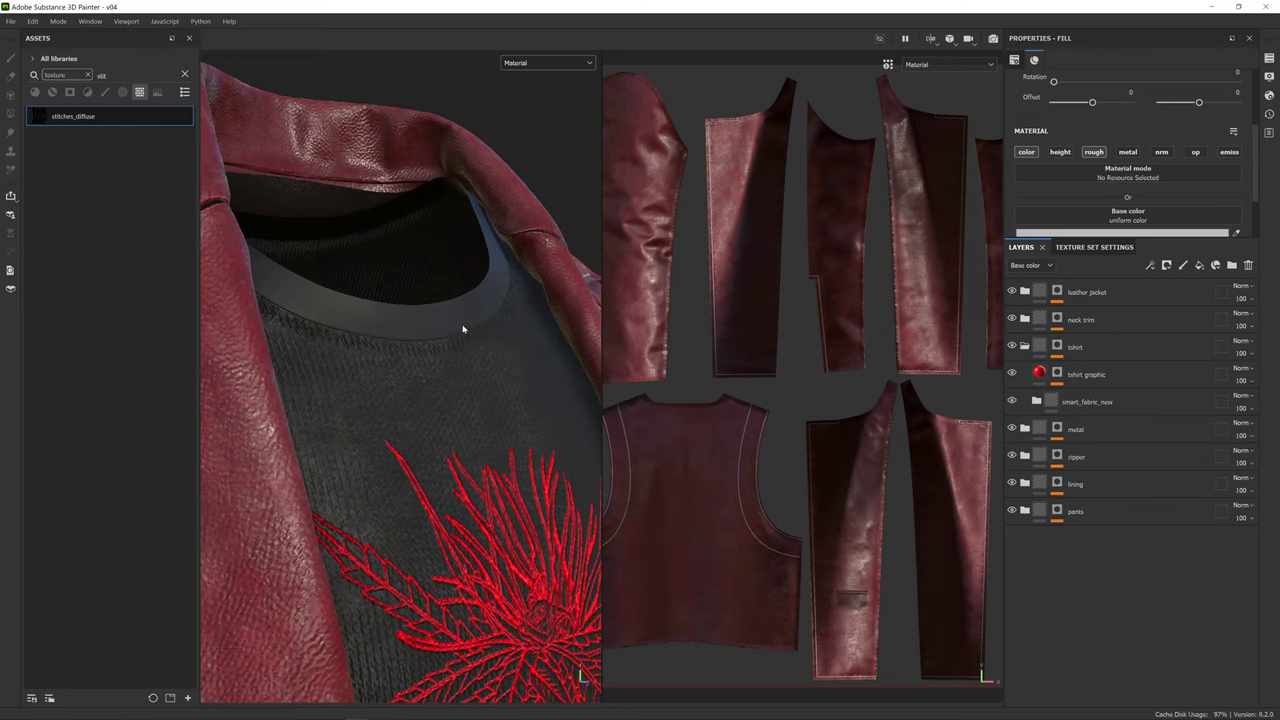
alt+drag(501, 366, 440, 303)
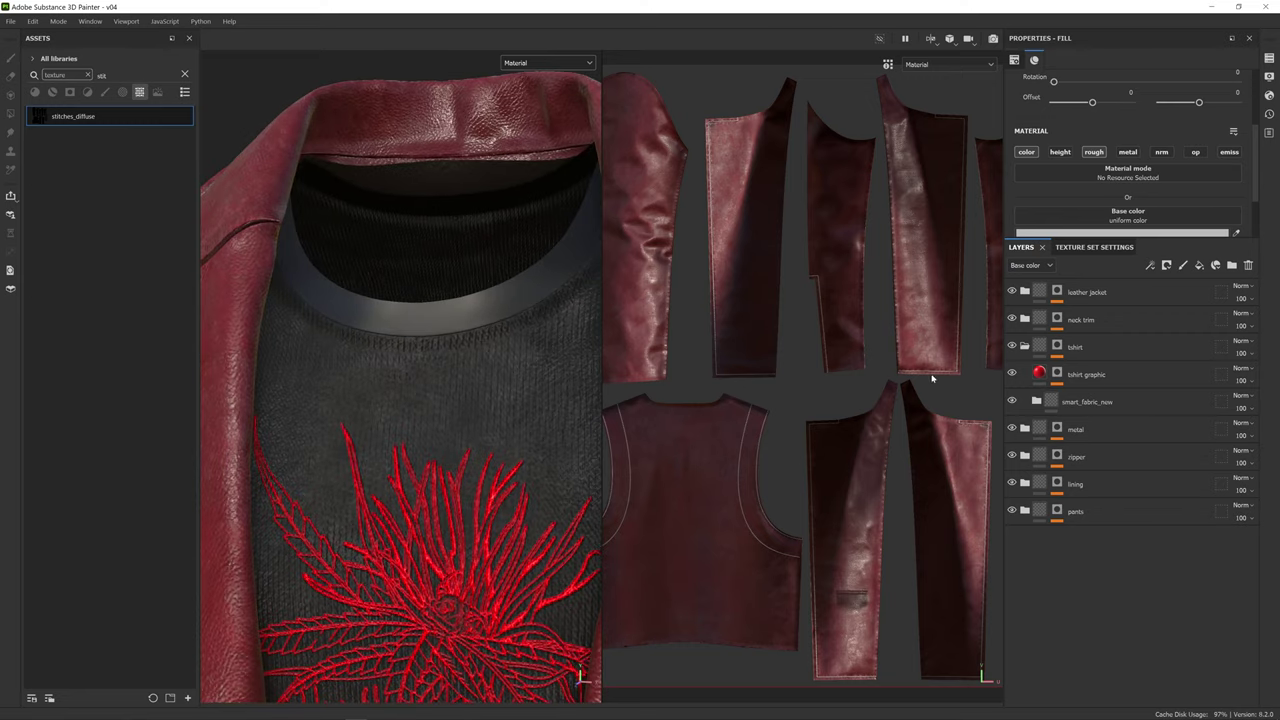
- Set the tiling of the tshirt detail layer inside smart_fabric_new to 12.99 and check the knit on the T-shirt
click(1141, 322)
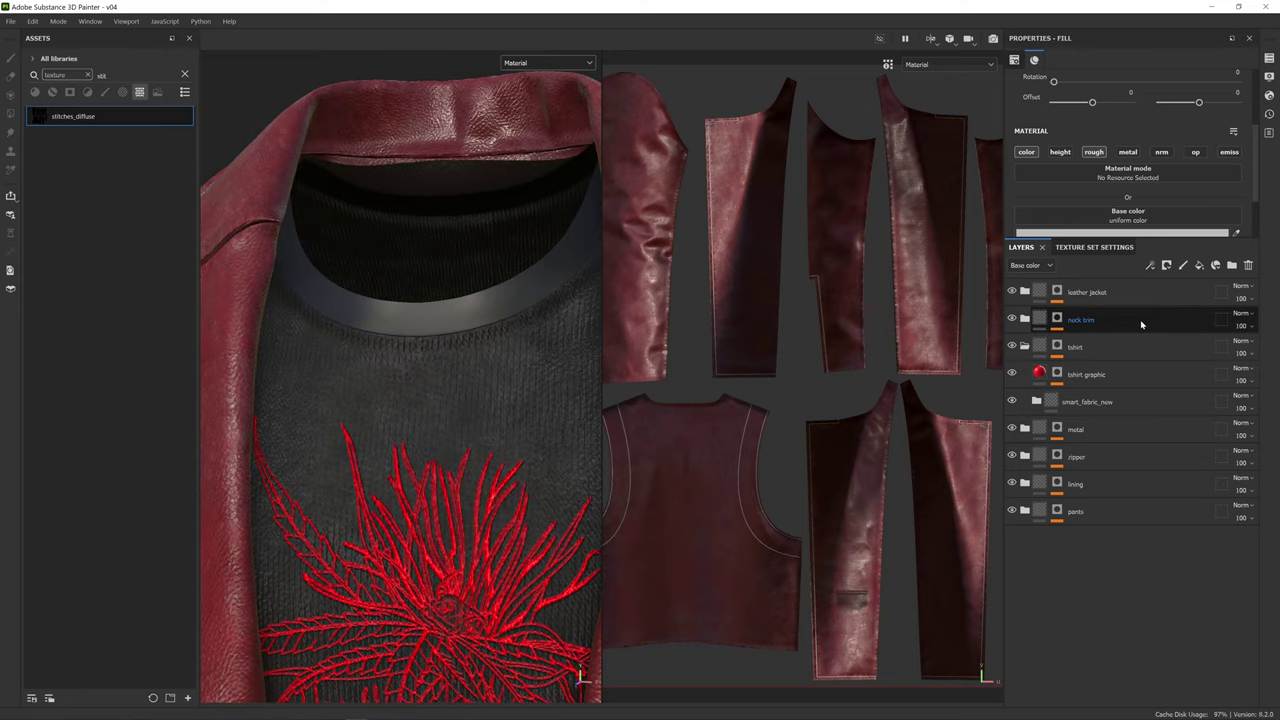
click(1122, 322)
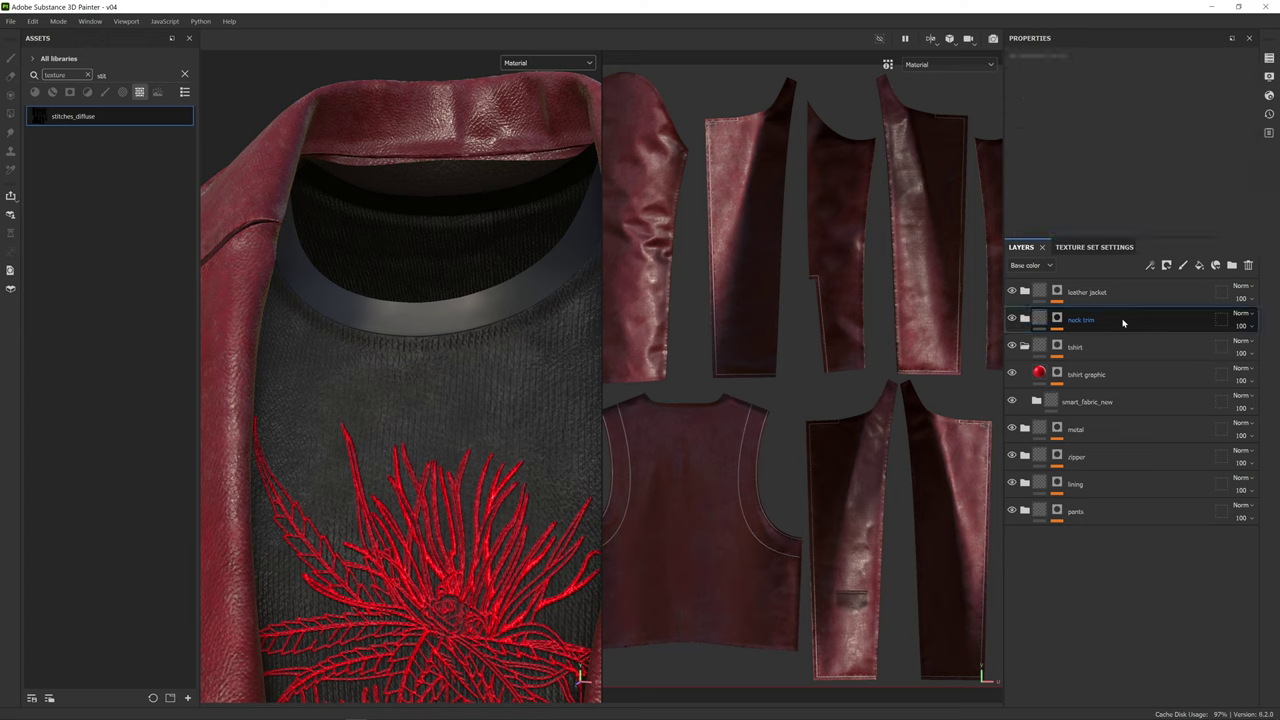
click(1131, 402)
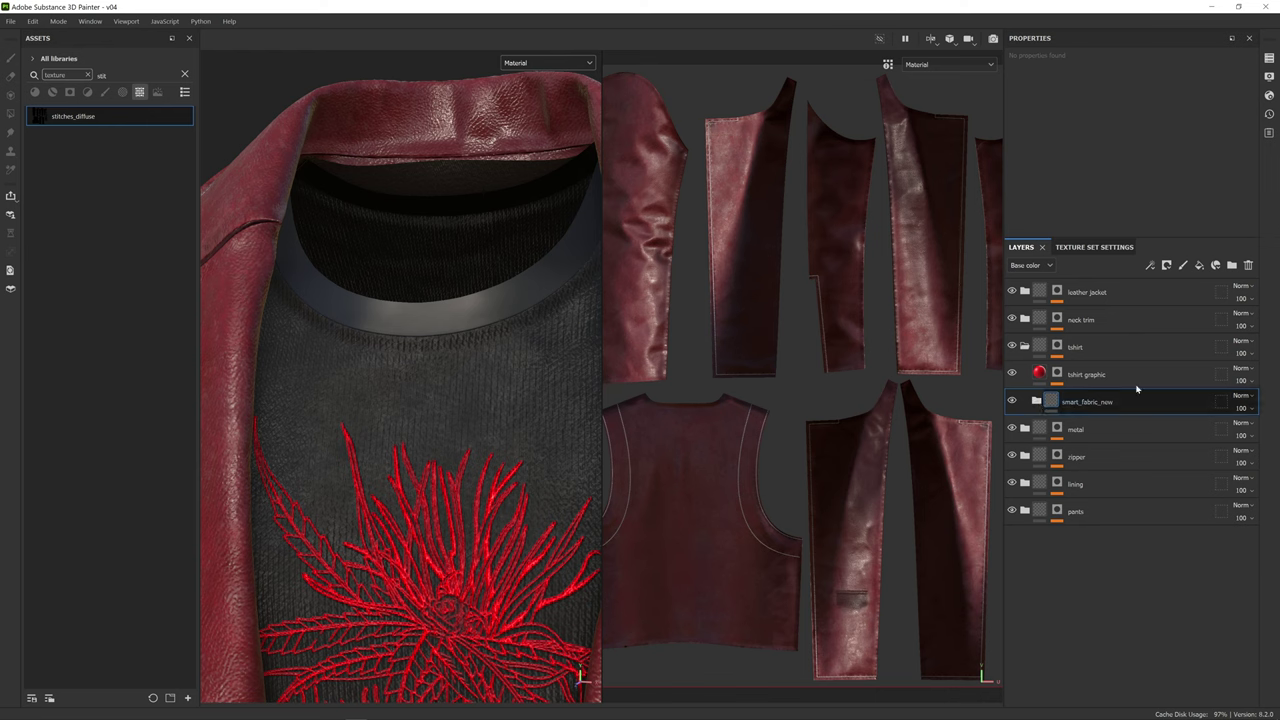
click(1036, 401)
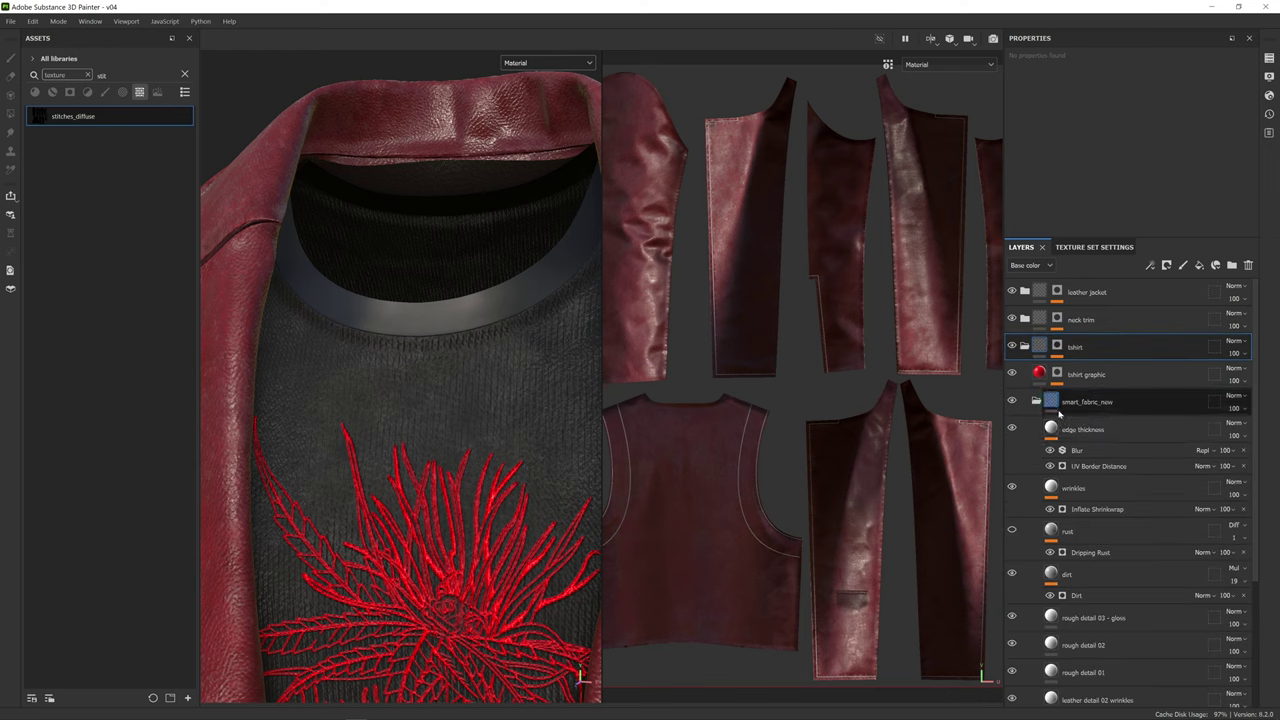
scroll(1100, 470, down, 3)
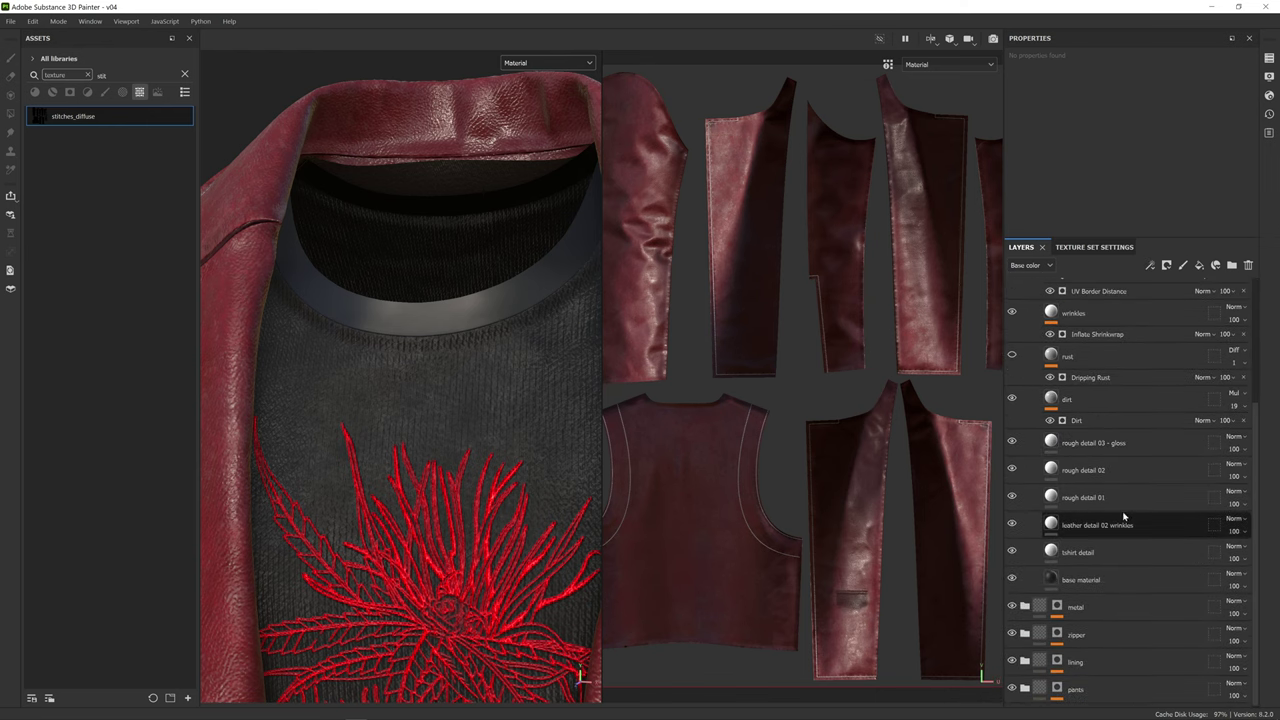
click(1122, 580)
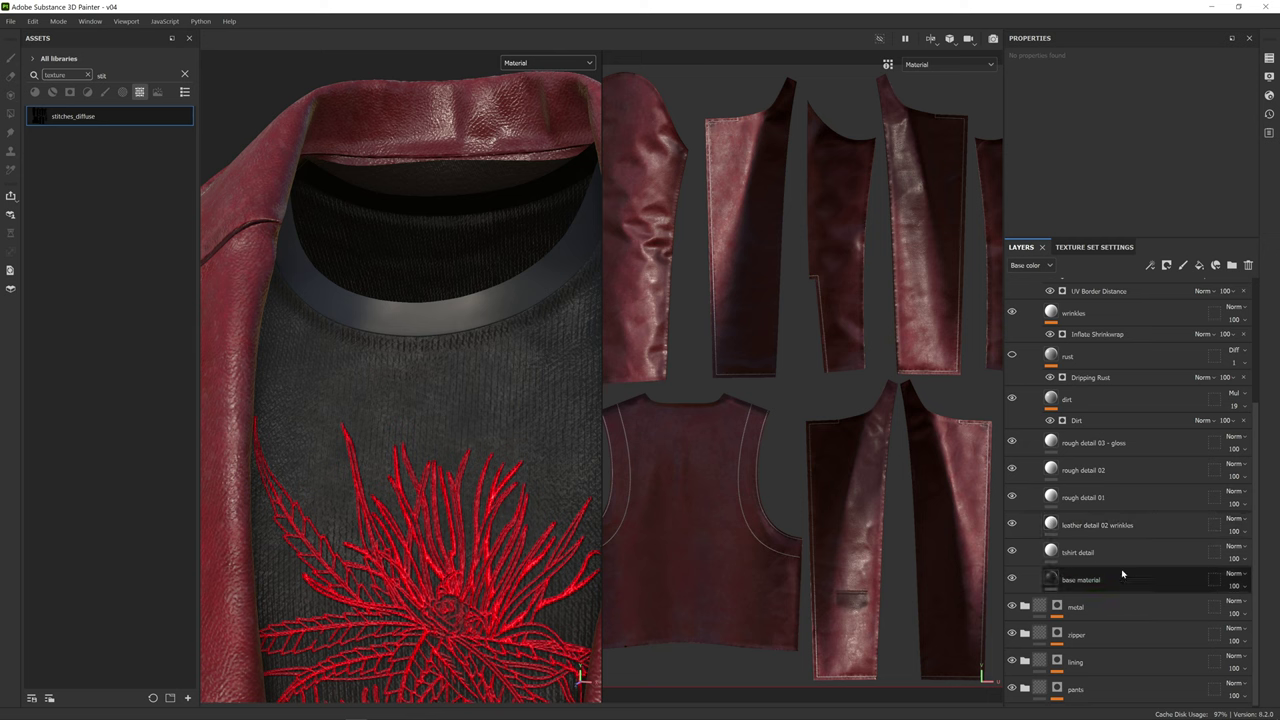
click(1120, 553)
scroll(1118, 125, up, 1)
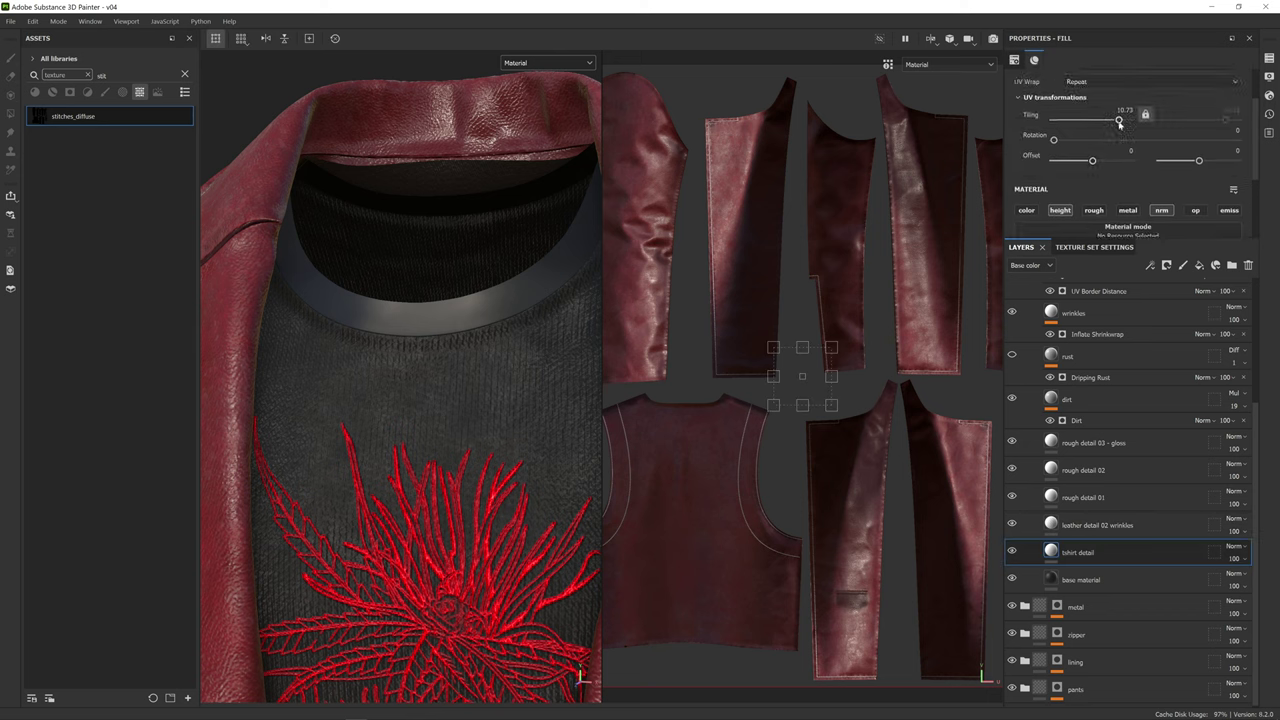
drag(1119, 120, 1120, 120)
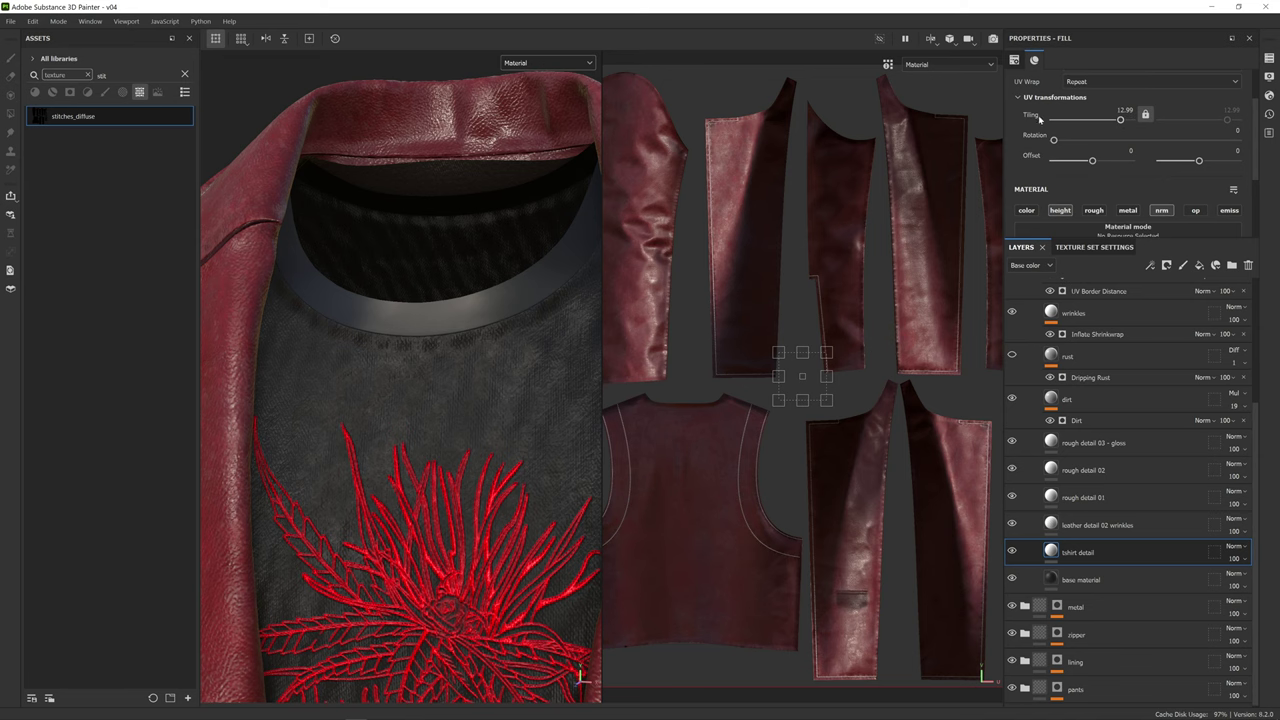
scroll(429, 432, down, 2)
scroll(433, 429, up, 4)
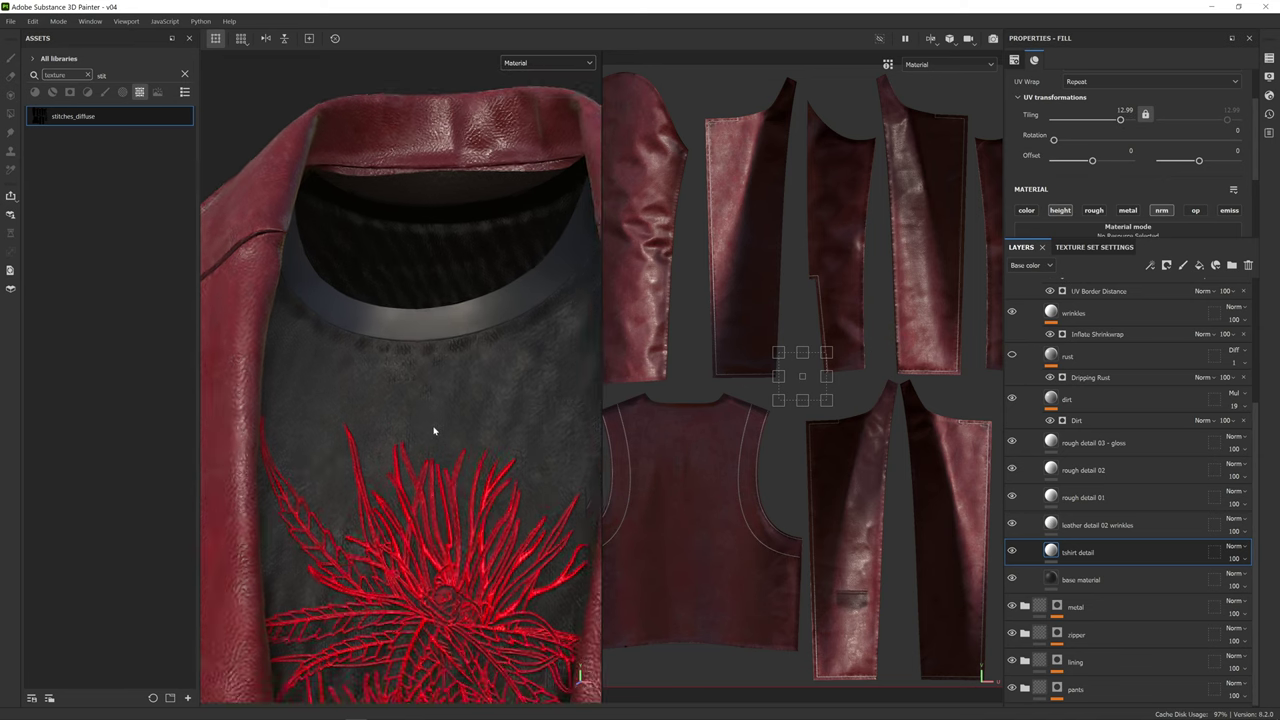
- Collapse the smart_fabric_new folder and expand the neck trim folder
scroll(1072, 410, up, 3)
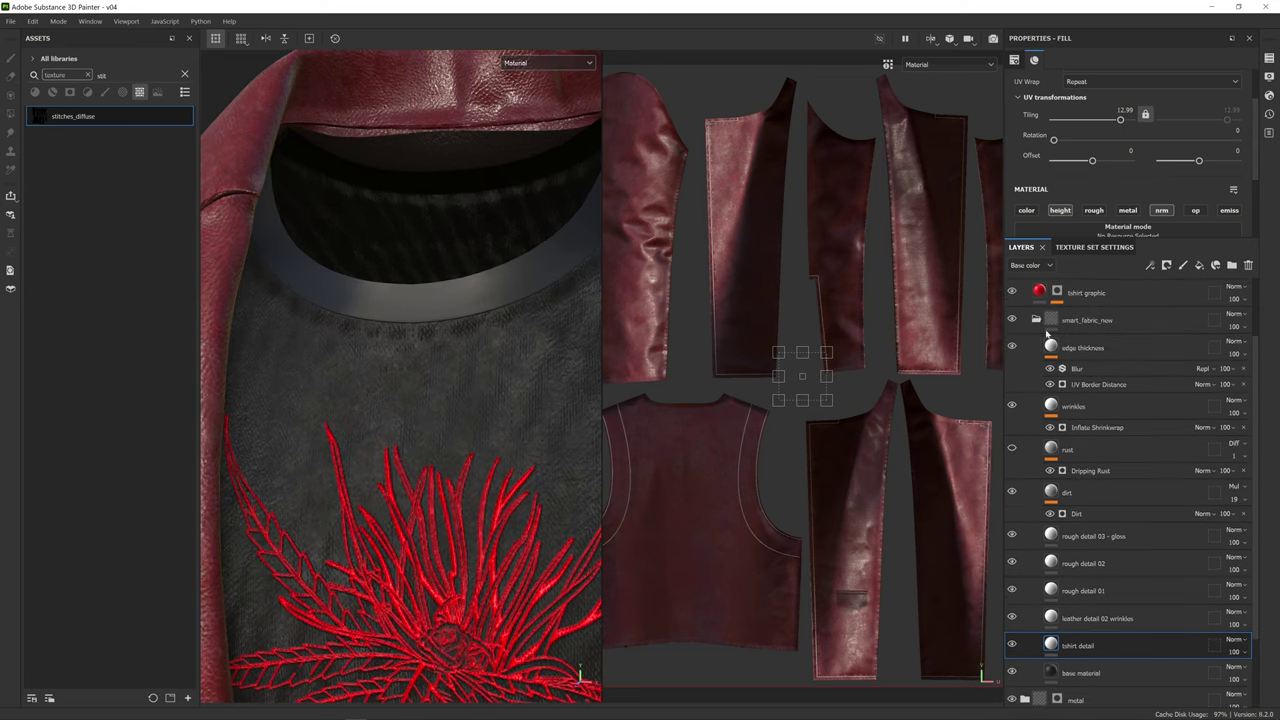
click(1037, 321)
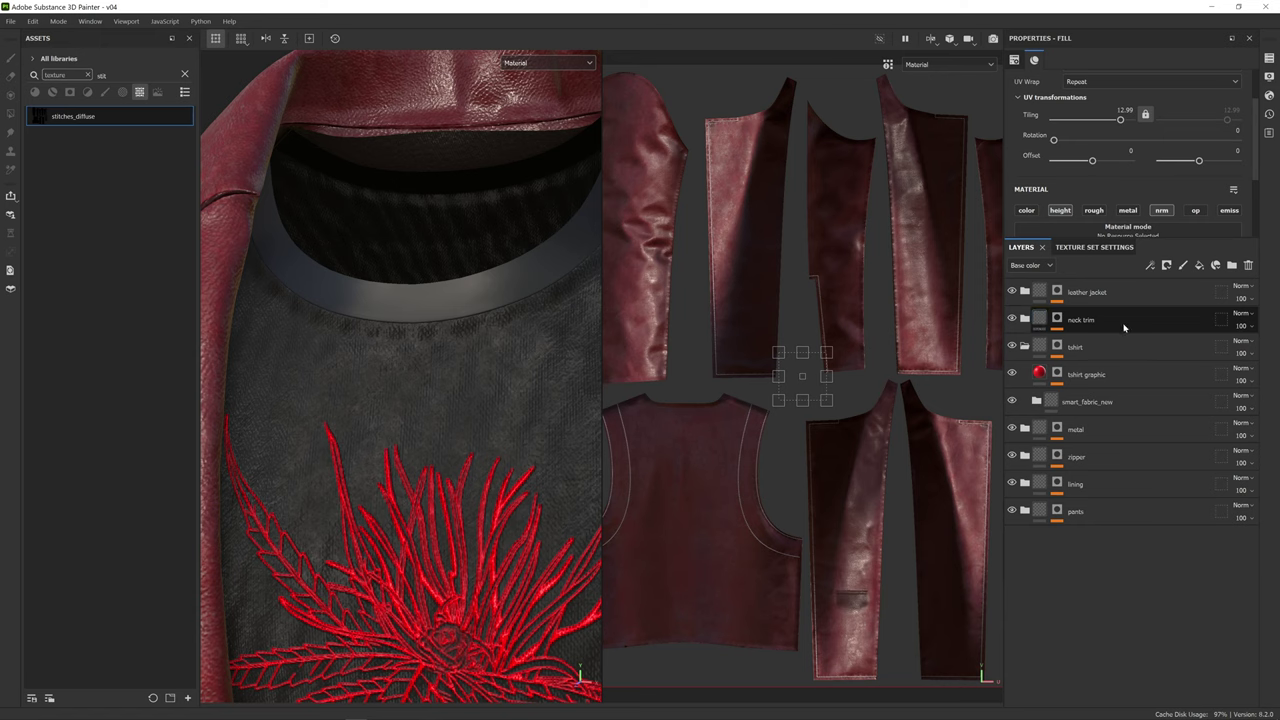
click(1120, 321)
click(1024, 319)
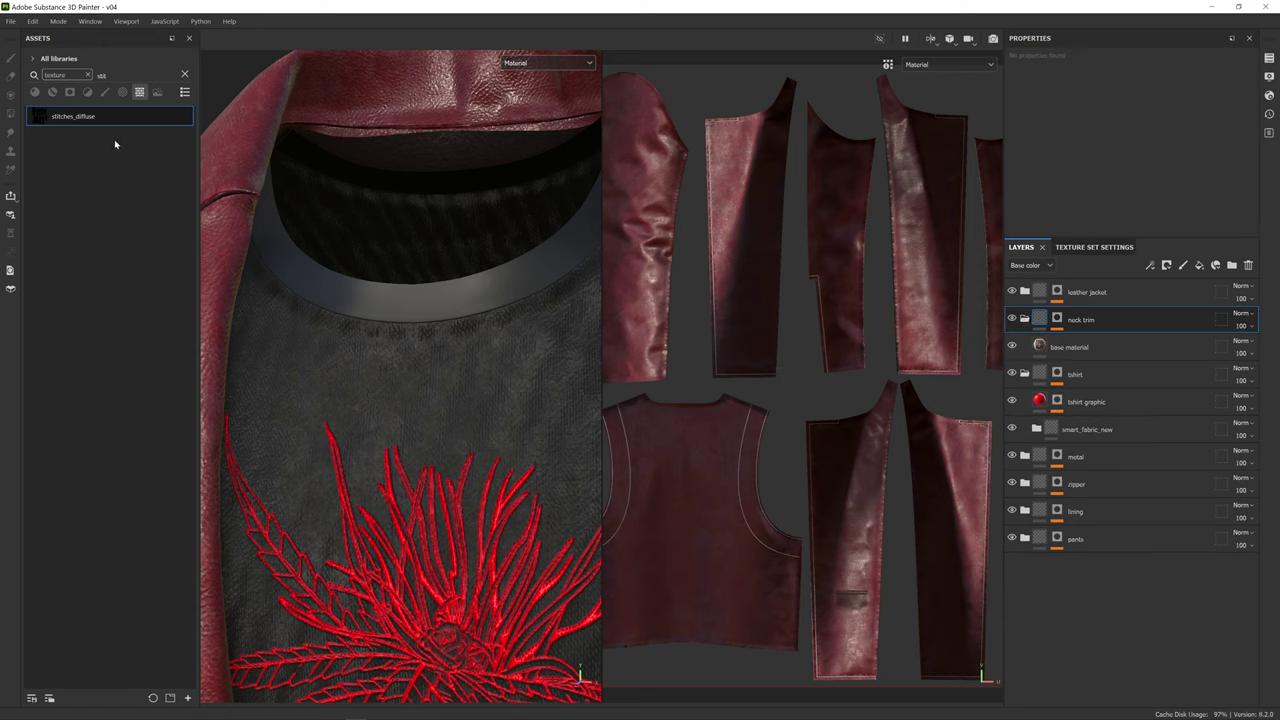
- Clear the previous asset search and filter, then search the texture assets for "kni"
click(10, 21)
click(59, 124)
click(53, 91)
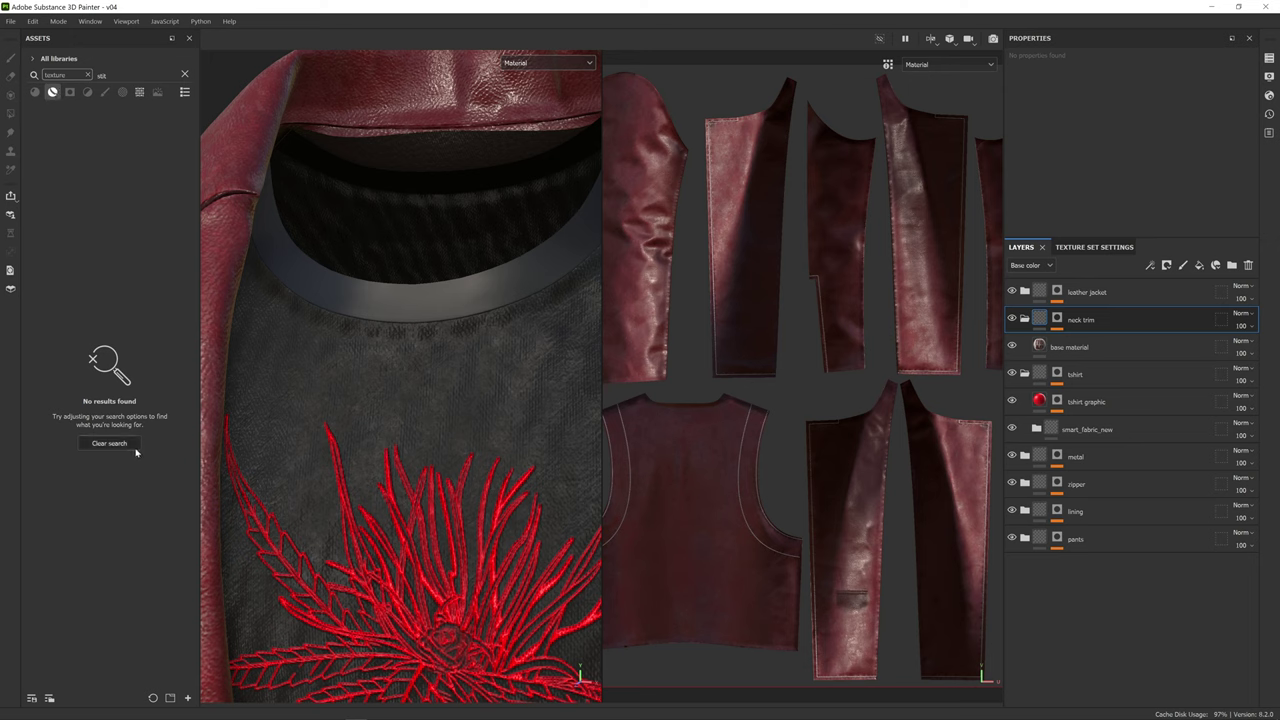
click(92, 444)
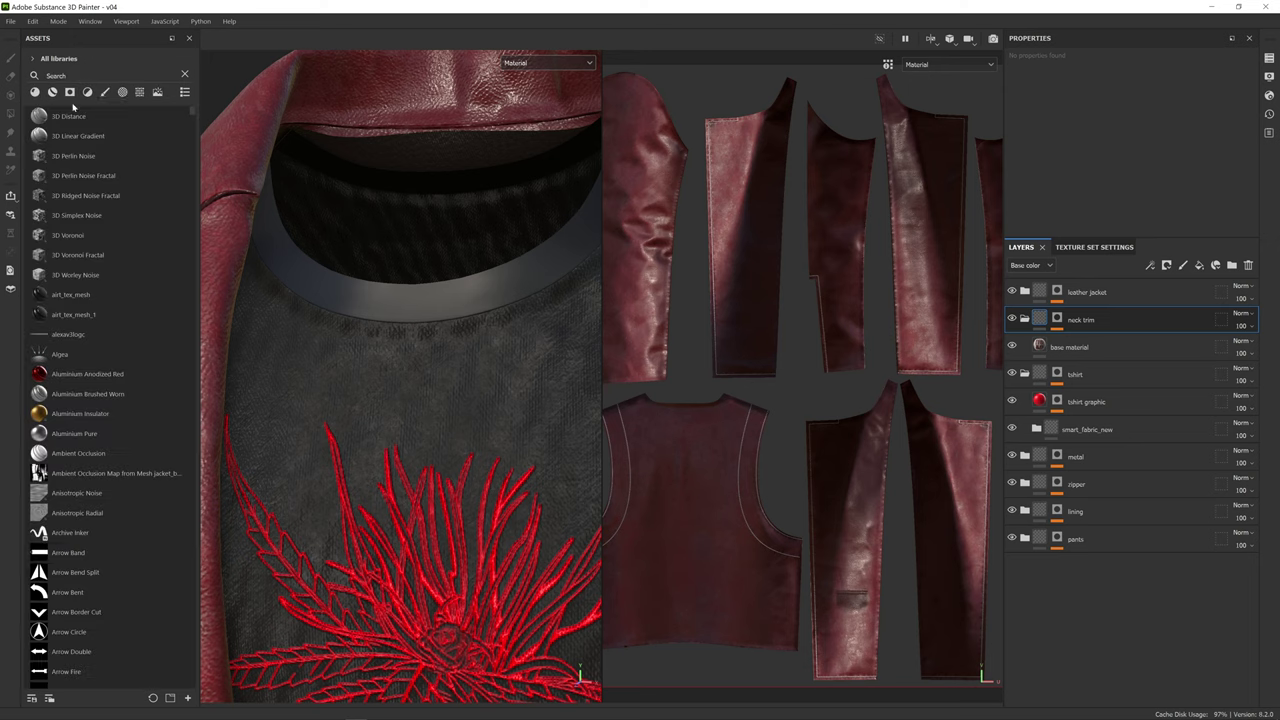
click(140, 93)
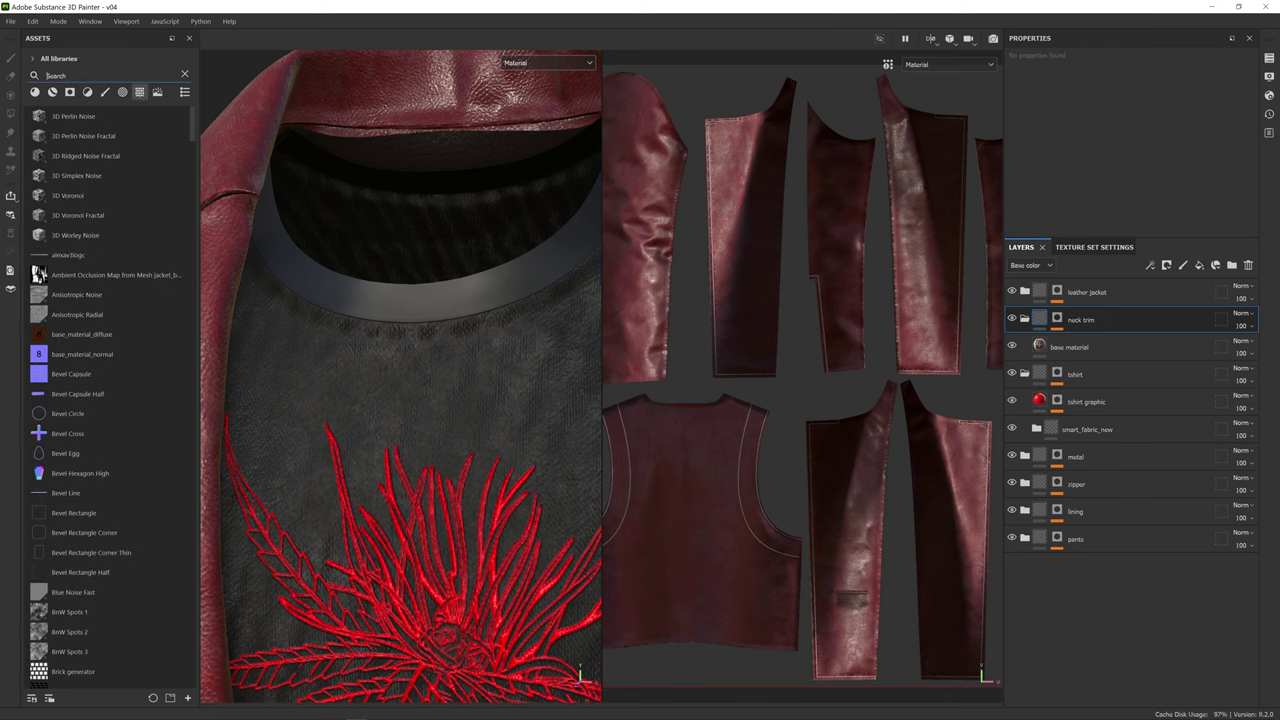
text(kni)
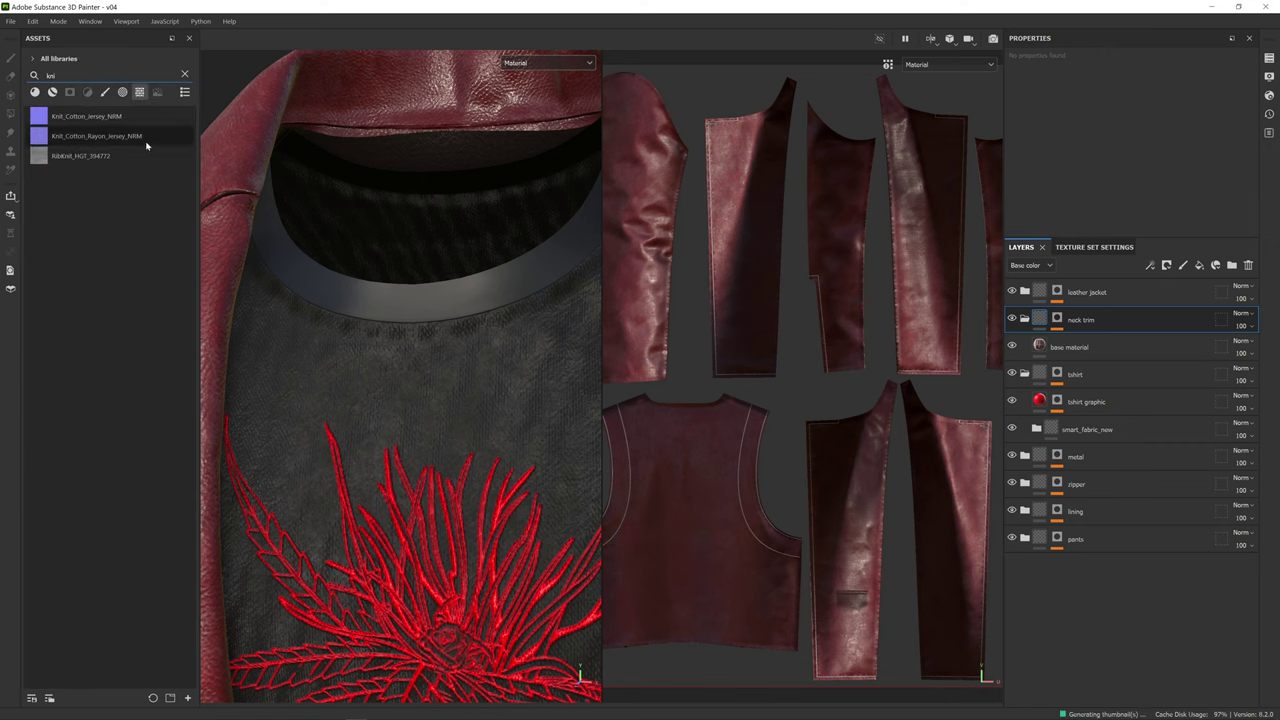
- Try to clear the normal map from the neck trim's base material in order to replace it with Knit_Cotton_Jersey_NRM
drag(145, 121, 1125, 347)
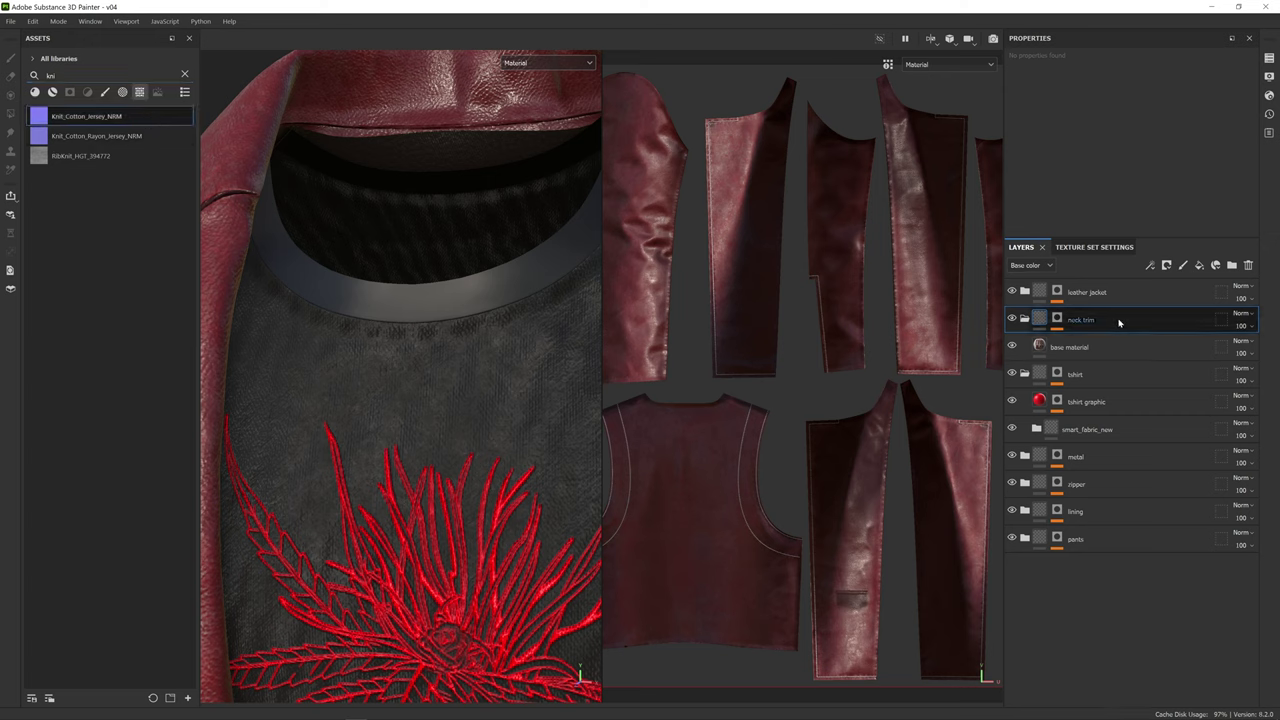
click(1097, 346)
scroll(1104, 180, down, 1)
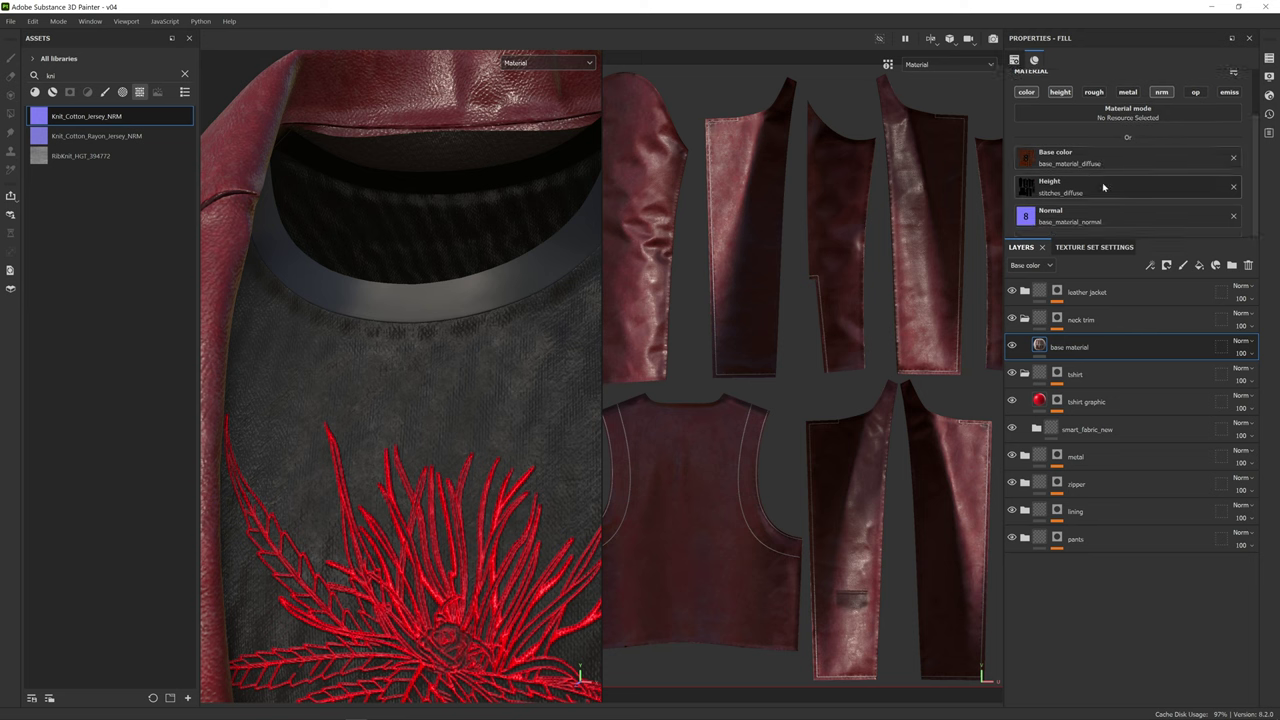
scroll(1102, 182, up, 3)
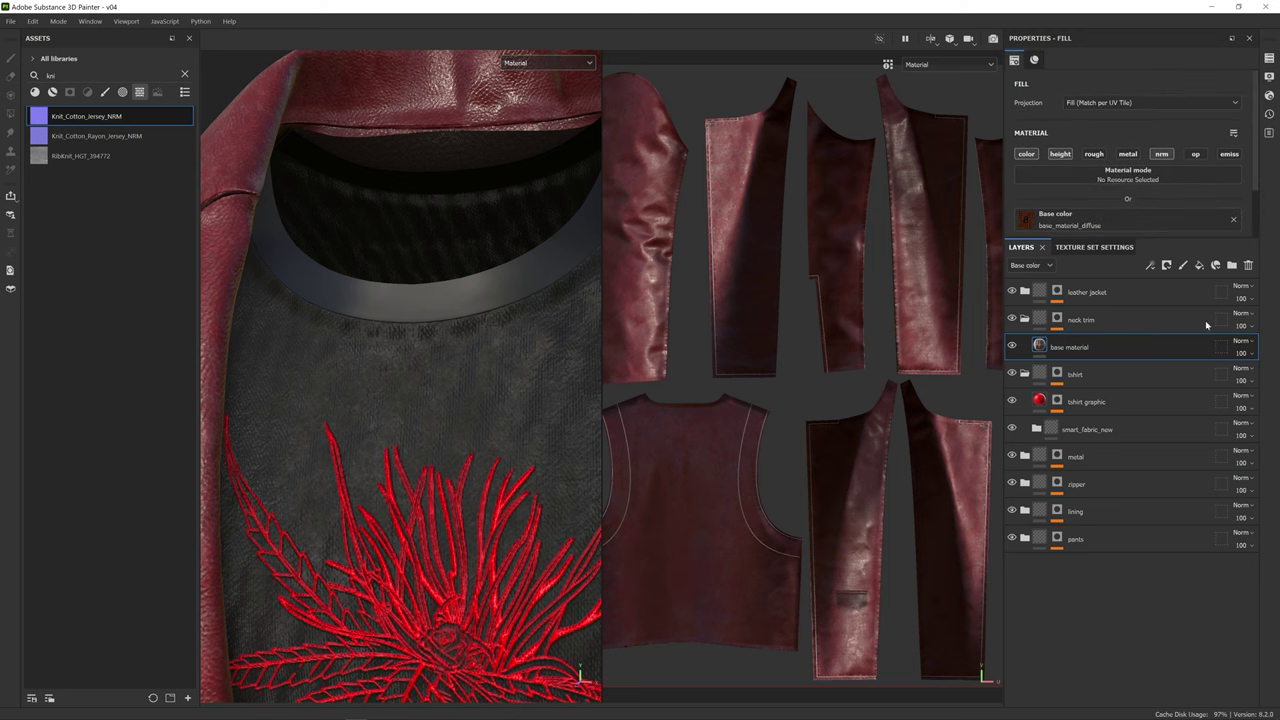
key(alt+Tab)
scroll(1145, 186, down, 2)
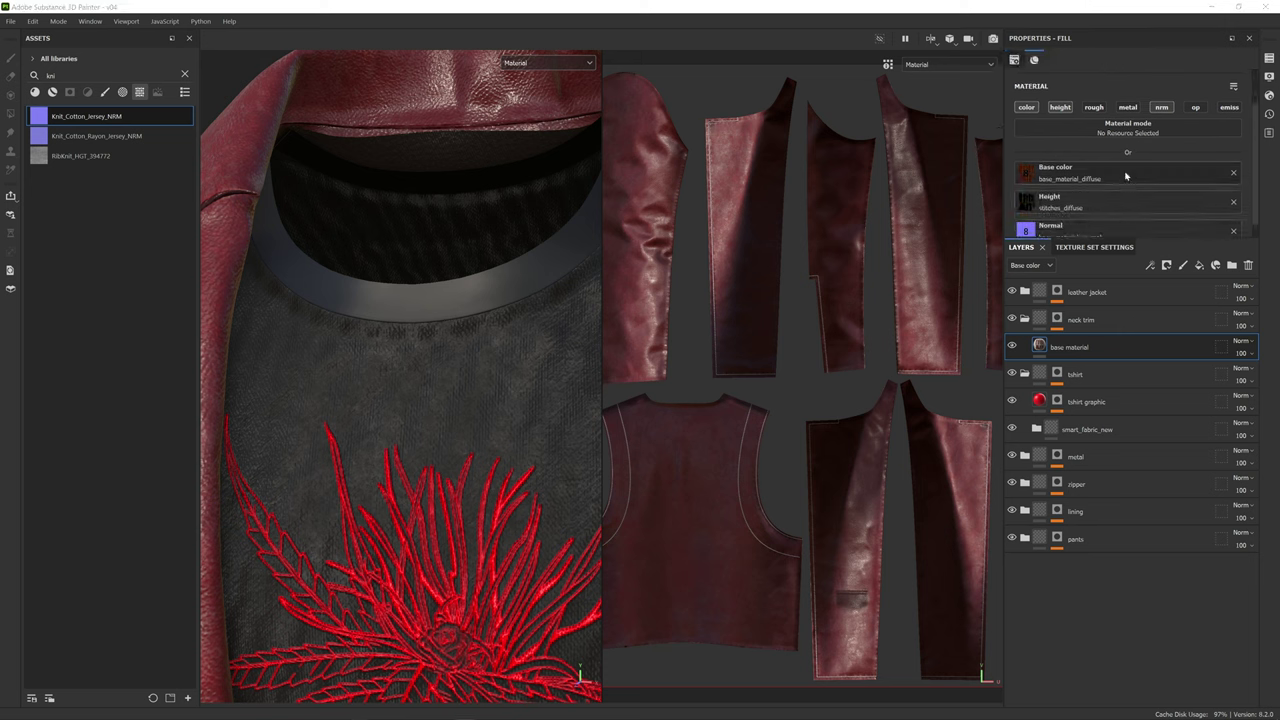
scroll(1091, 206, down, 1)
click(1058, 222)
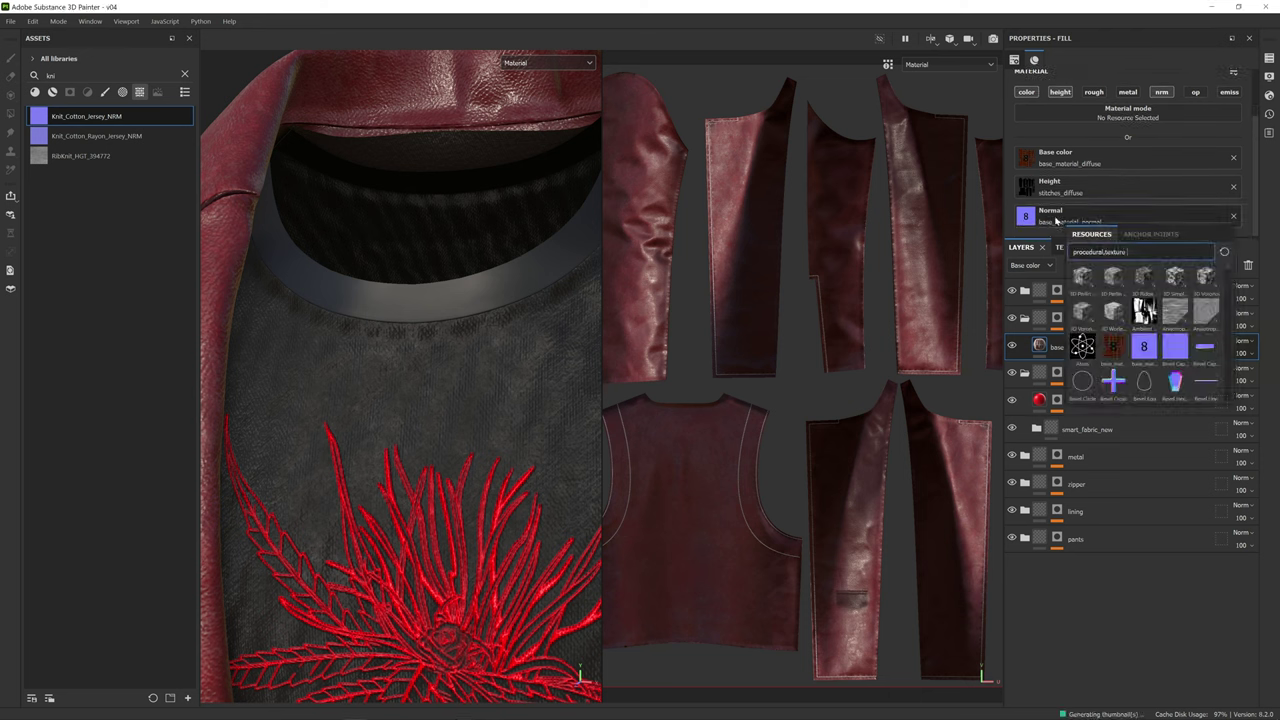
click(1234, 217)
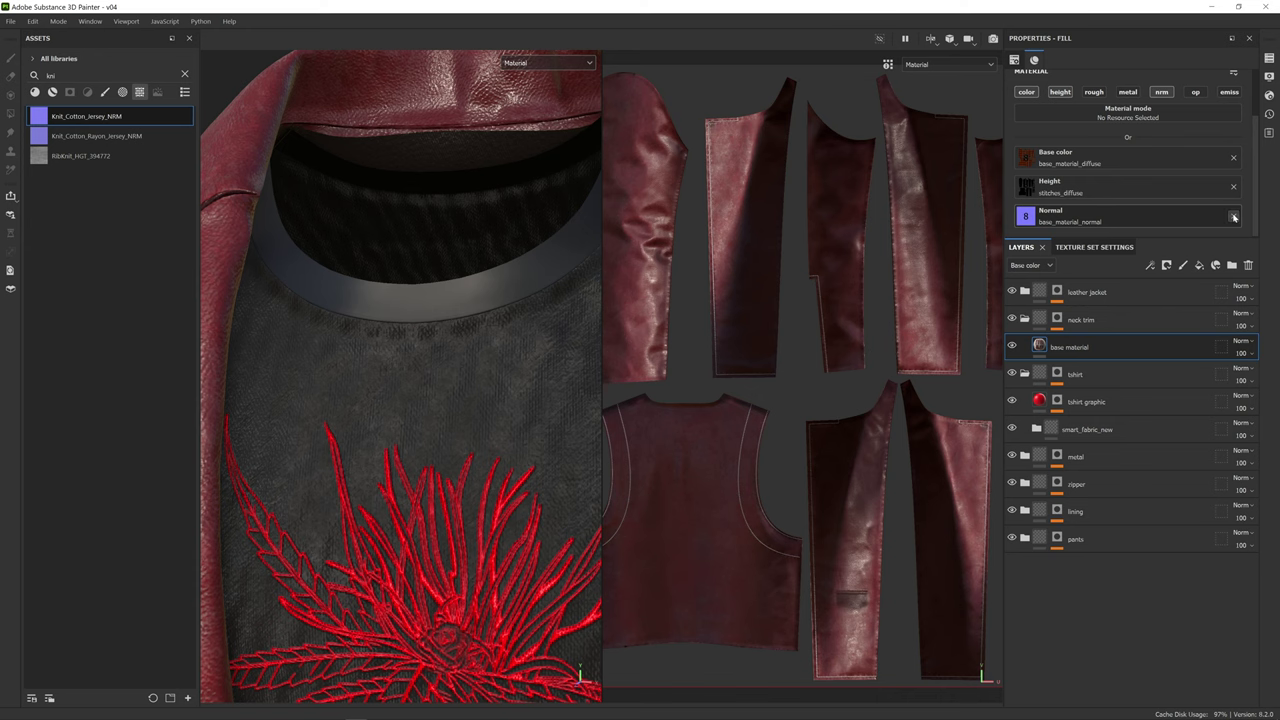
click(1234, 217)
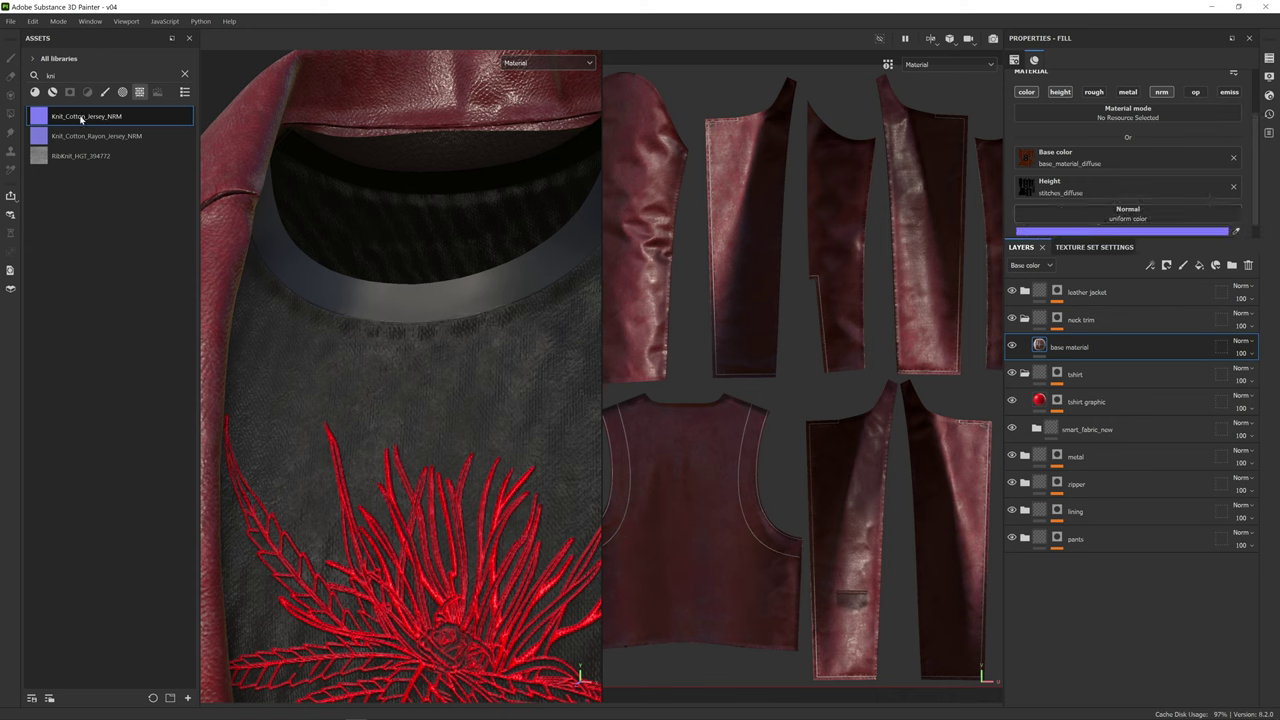
mouse_move(81, 118)
key(ctrl+z)
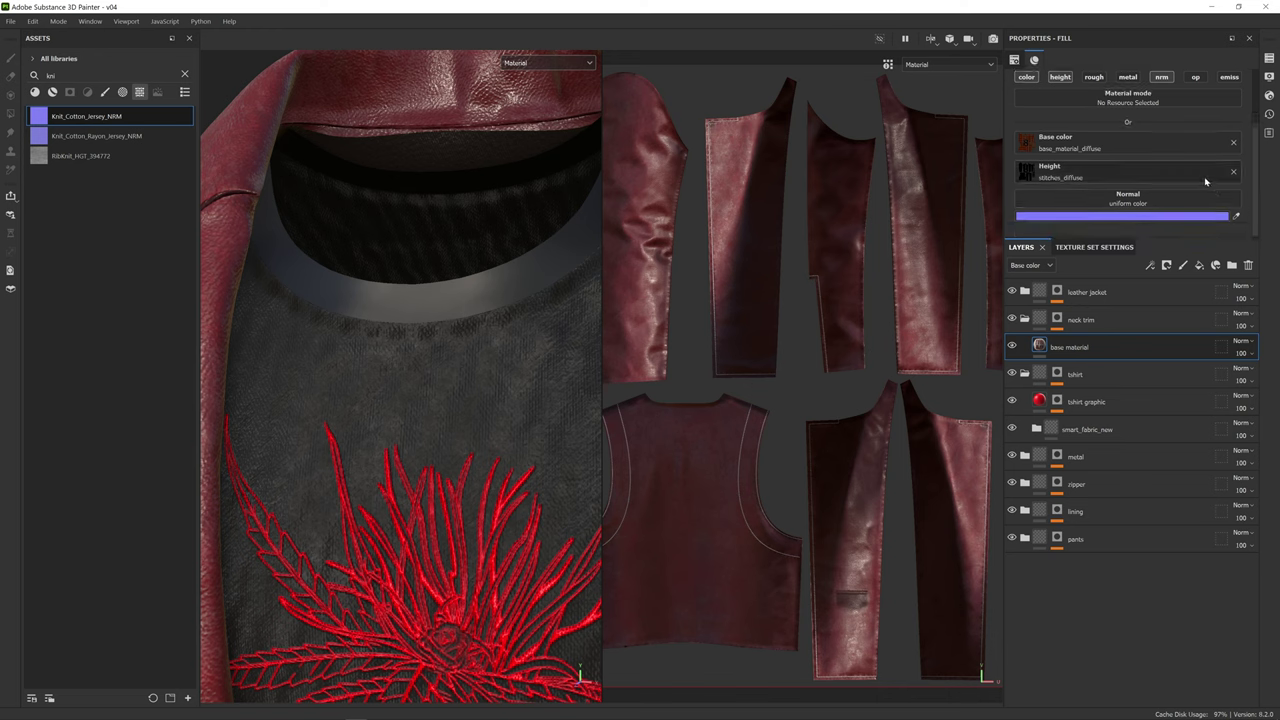
- Add a fill layer above the base material in the neck trim folder and limit it to the normal channel
click(1199, 265)
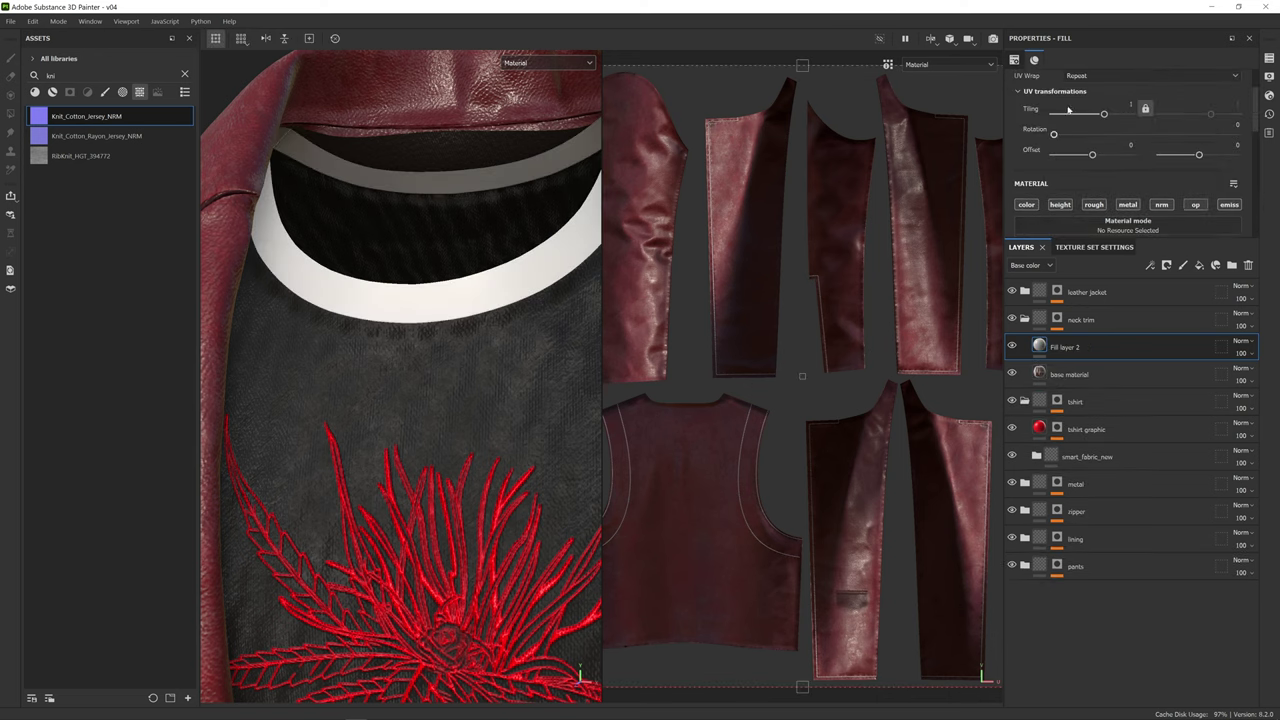
scroll(1051, 172, down, 2)
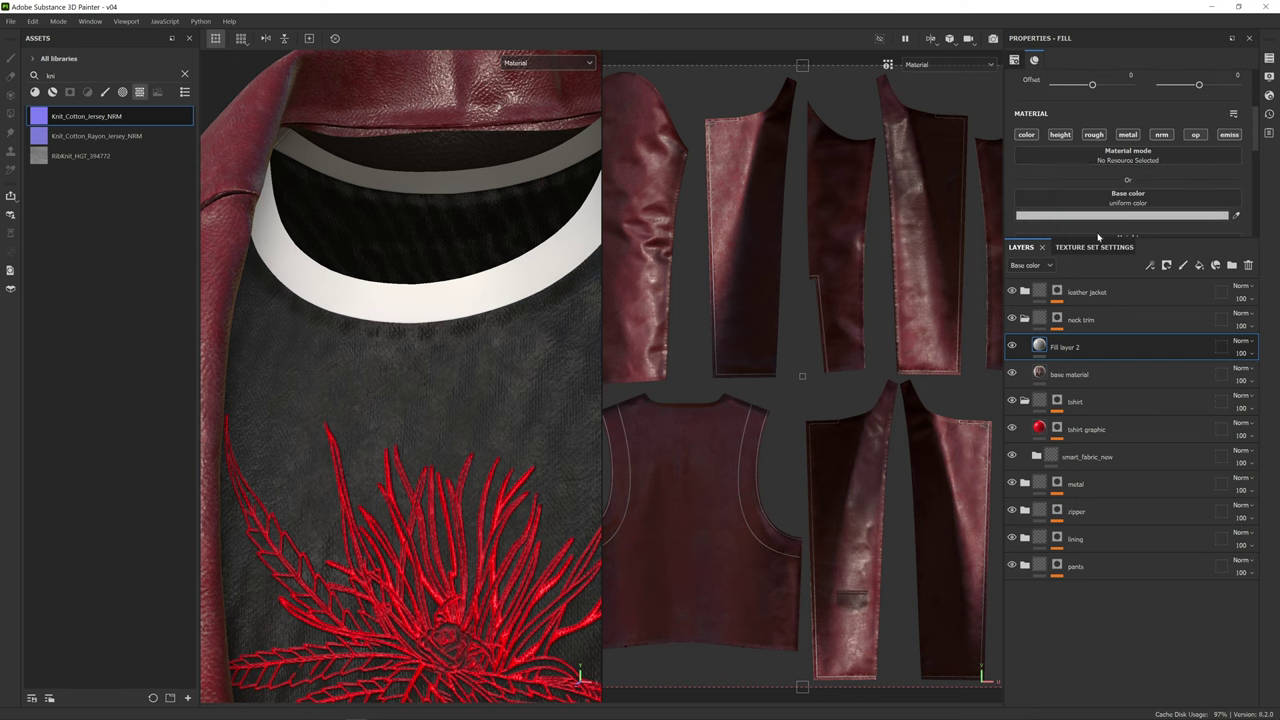
click(1031, 135)
click(1060, 135)
click(1094, 135)
click(1128, 135)
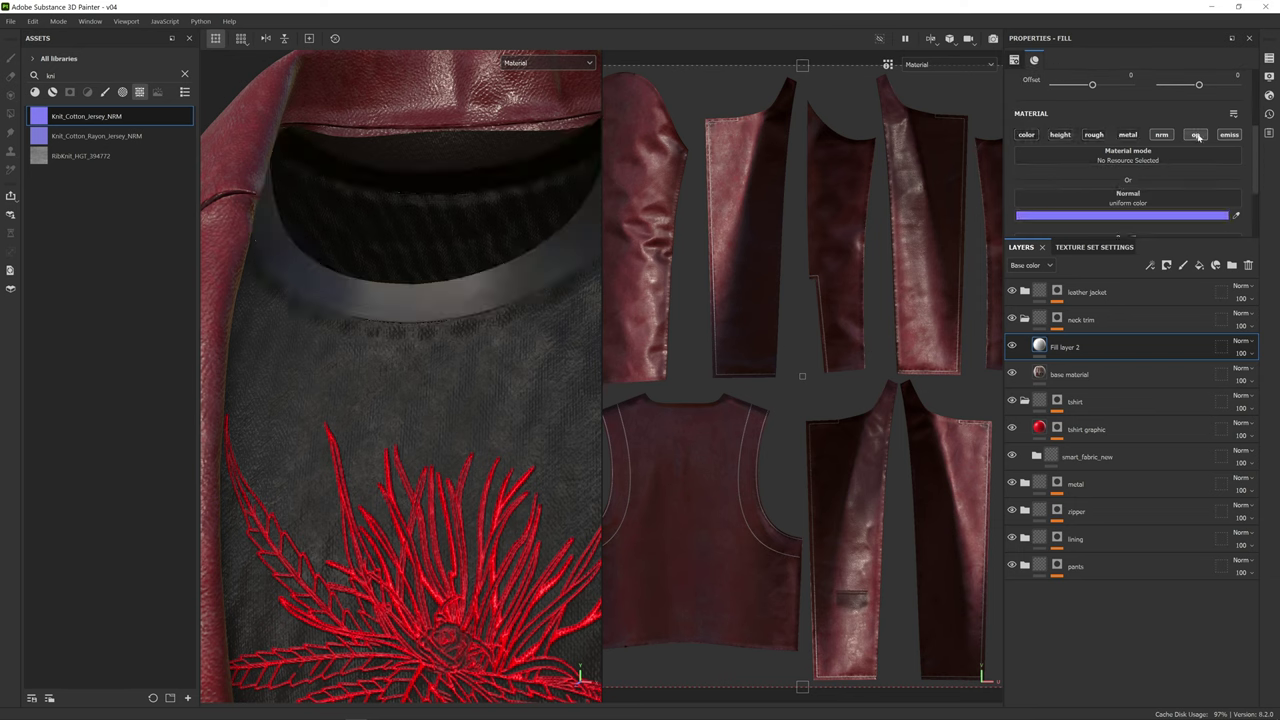
click(1195, 135)
scroll(1130, 160, down, 1)
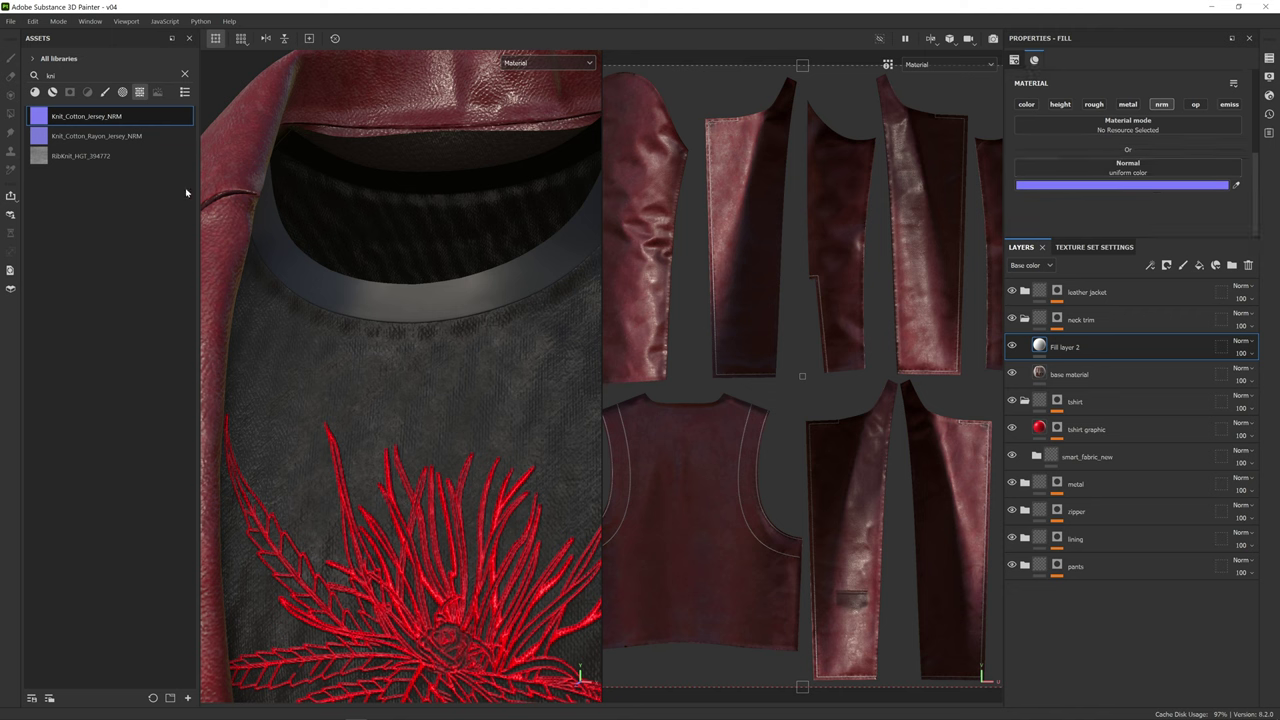
- Assign Knit_Cotton_Jersey_NRM as the neck trim fill layer's normal map and enable its roughness at 0.6723
drag(88, 122, 1146, 186)
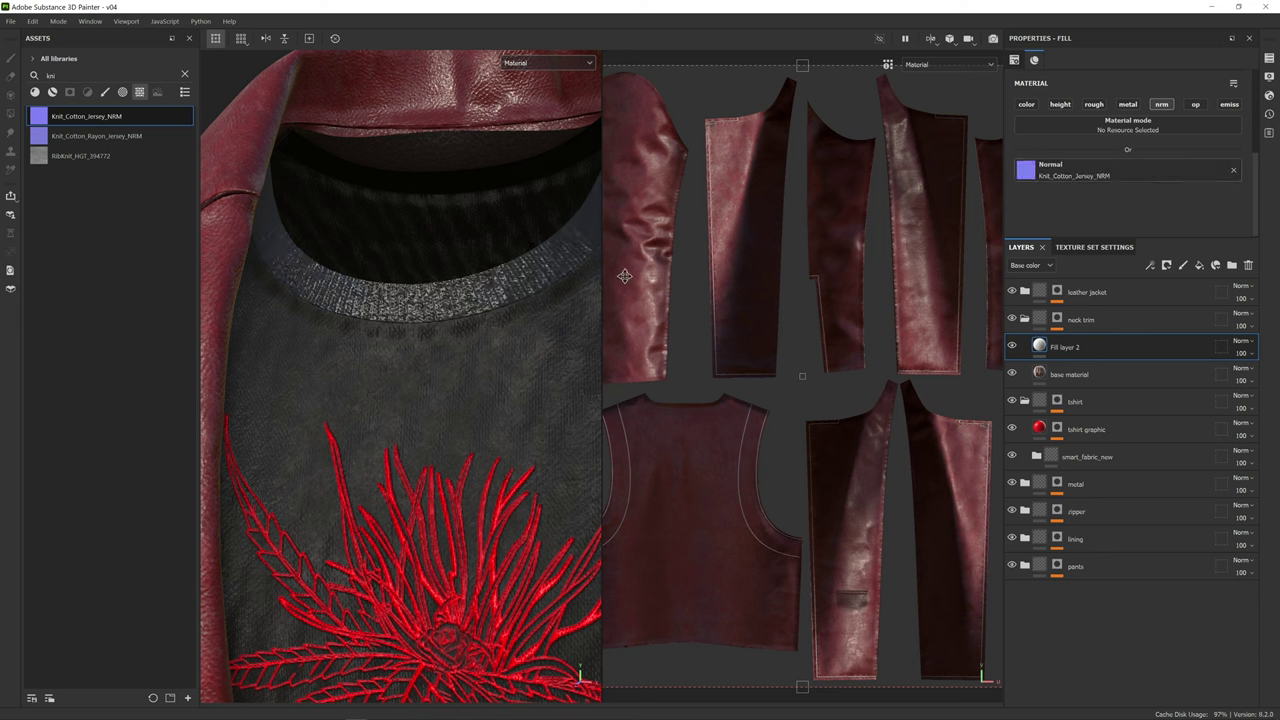
click(1093, 104)
drag(1075, 192, 1162, 190)
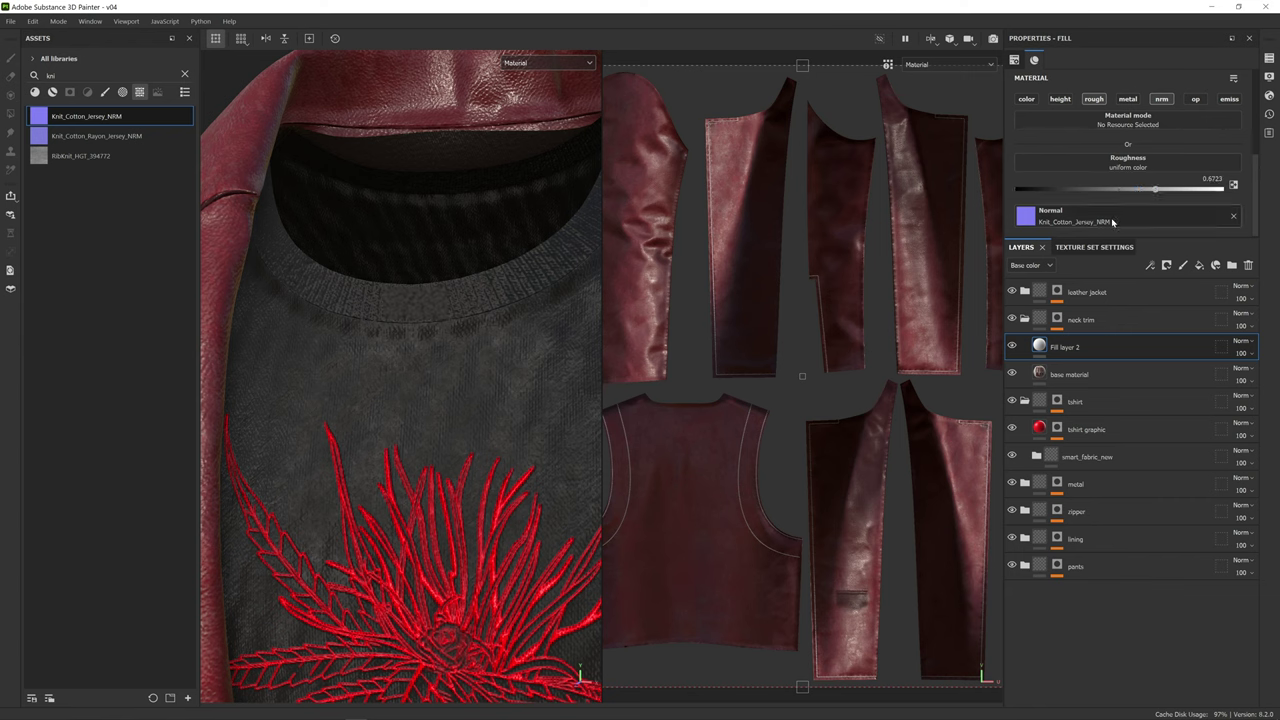
- Set the neck trim fill layer's tiling to 1.48 and check the knit on the collar
scroll(1090, 140, up, 3)
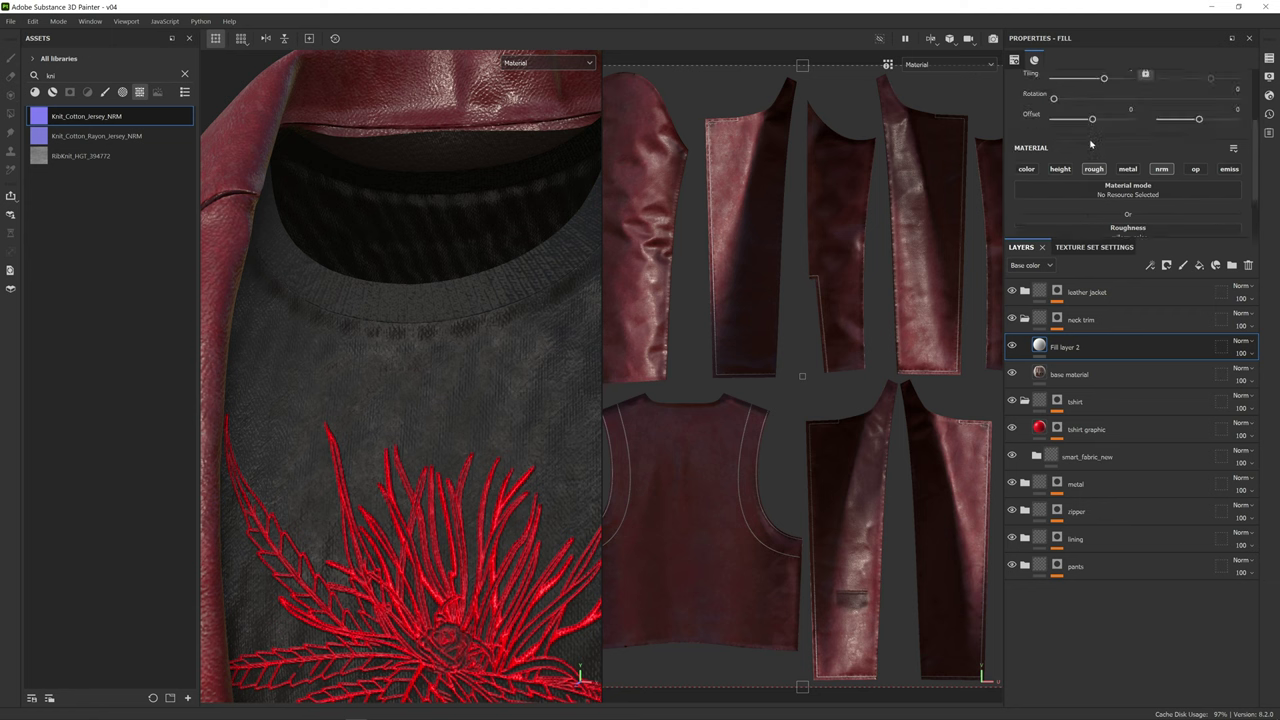
drag(1104, 114, 1106, 114)
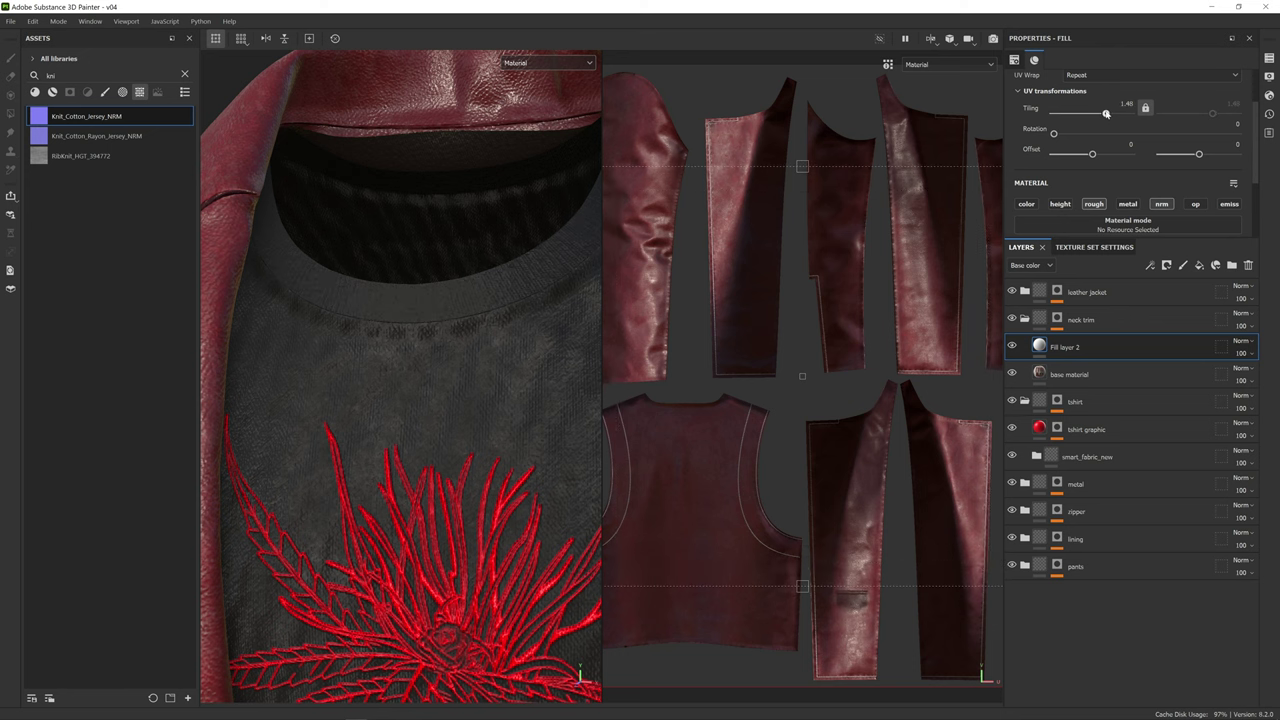
alt+drag(497, 363, 551, 356)
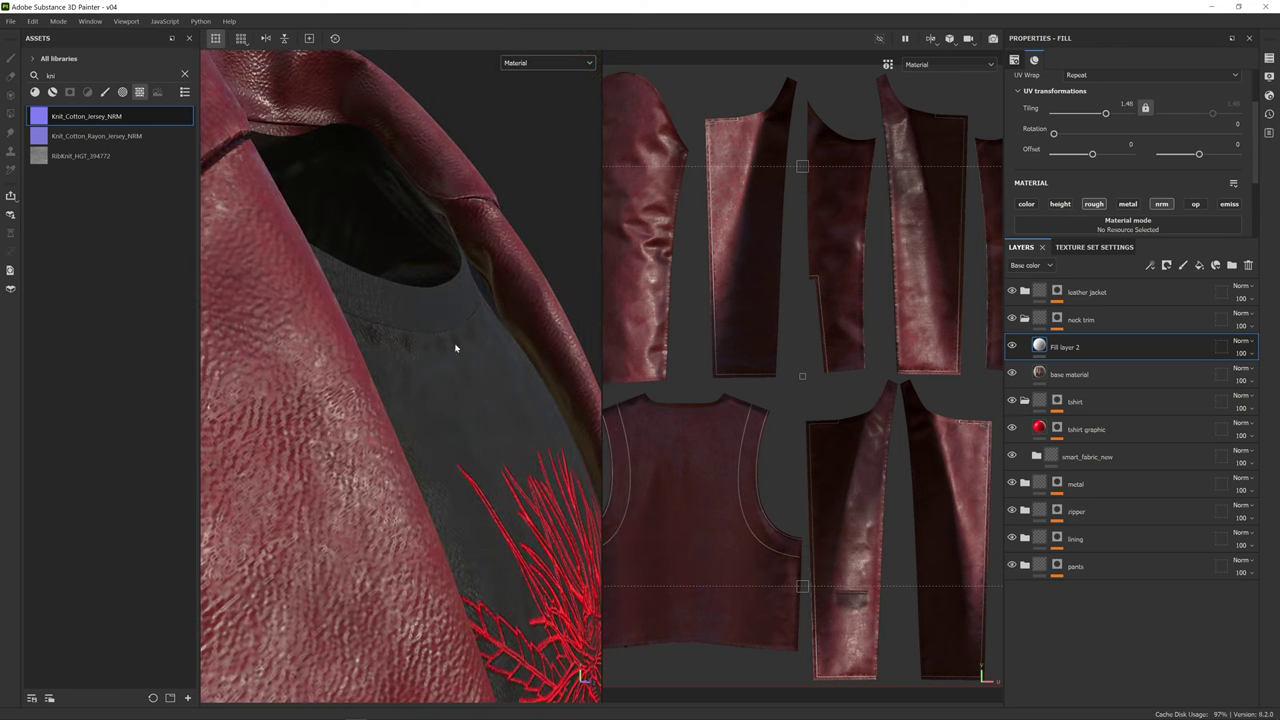
alt+drag(455, 348, 381, 305)
alt+drag(476, 318, 522, 245)
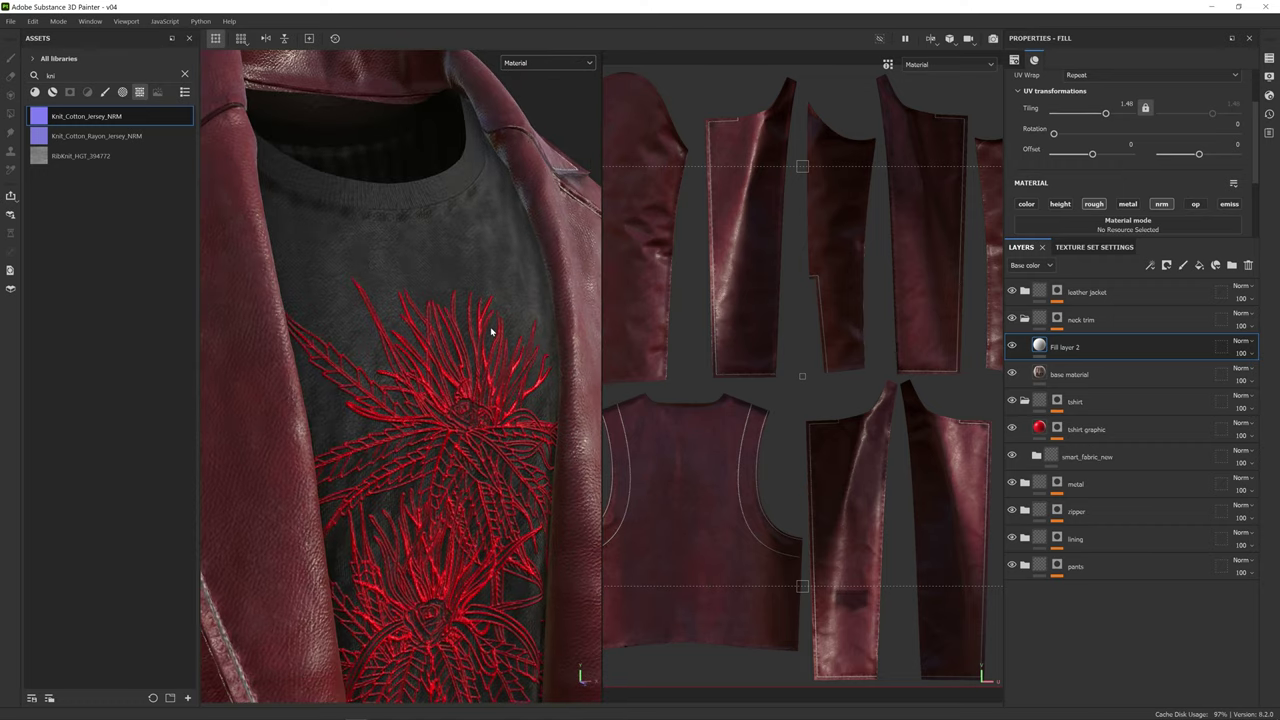
- Examine the T-shirt, its neck trim and the whole outfit from close up and from a distance
scroll(491, 331, down, 5)
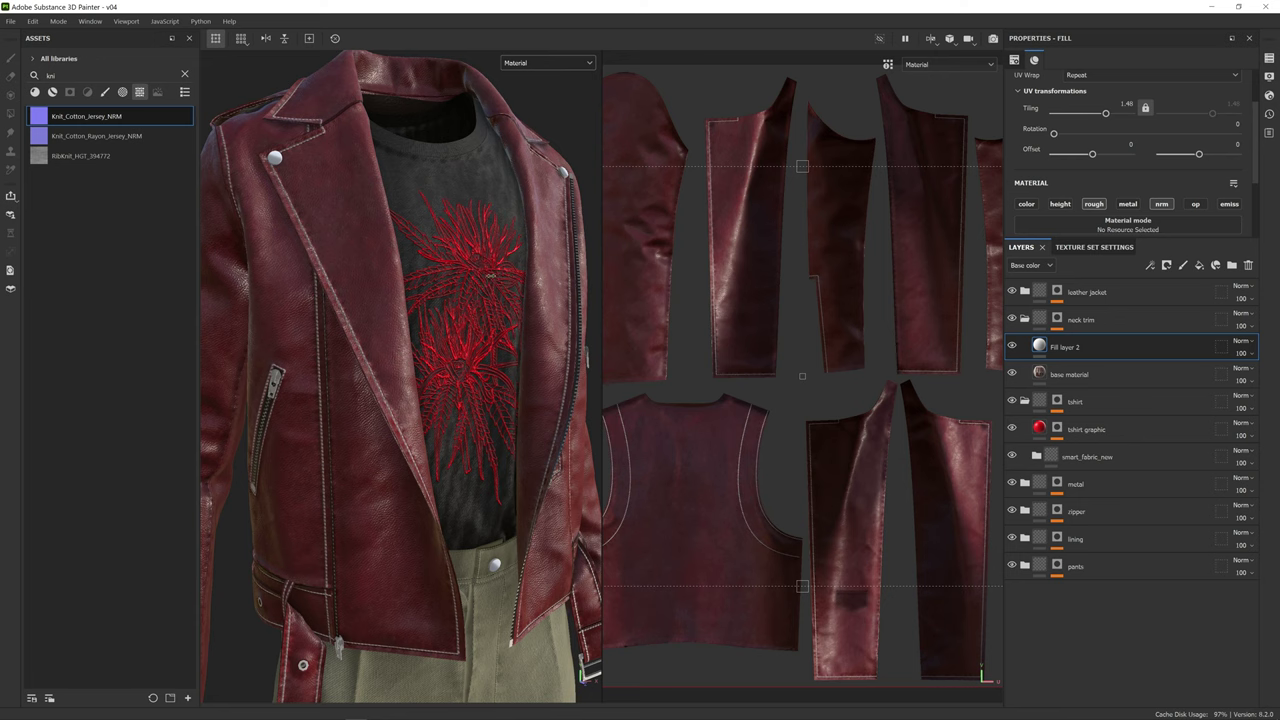
scroll(490, 276, up, 8)
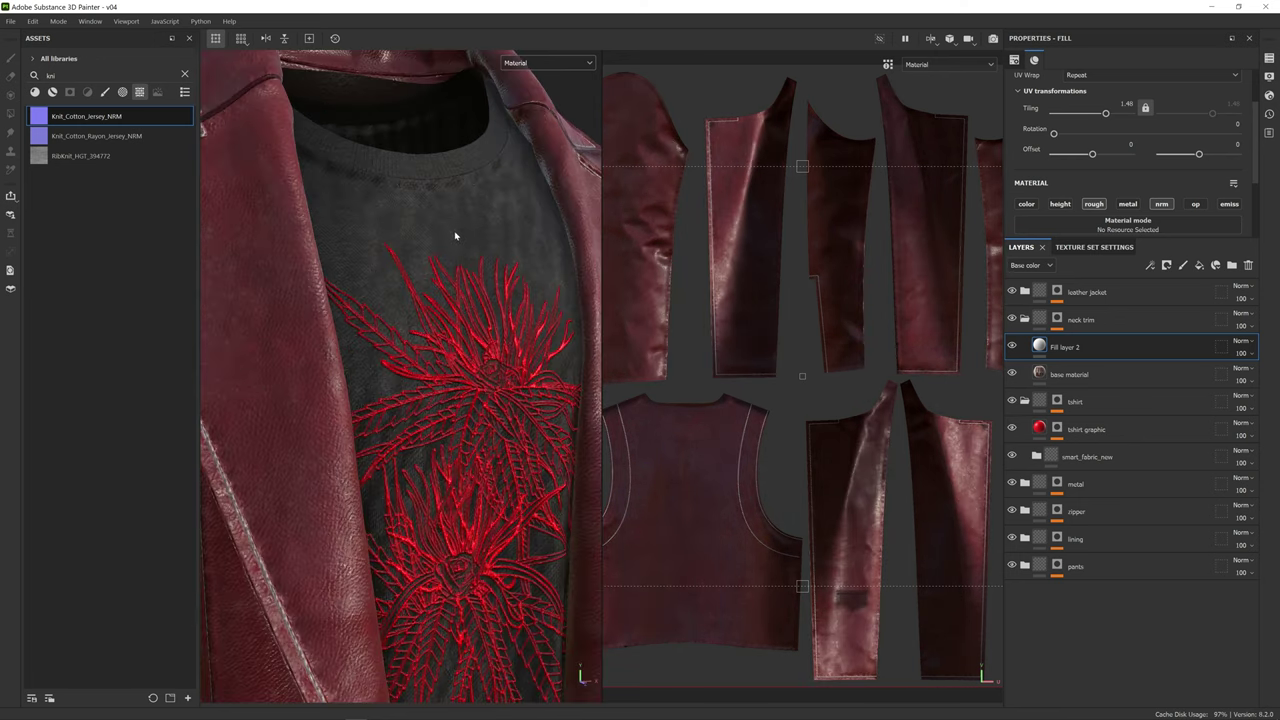
alt+drag(455, 236, 479, 298)
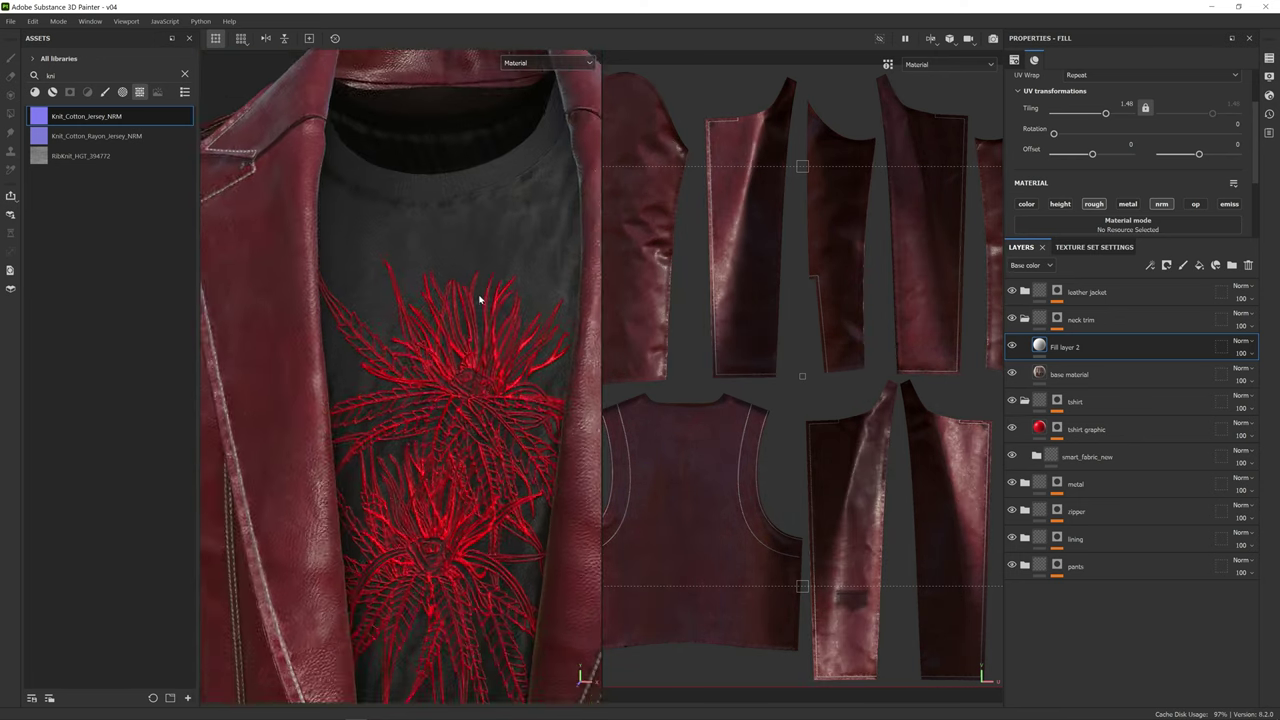
scroll(479, 298, down, 2)
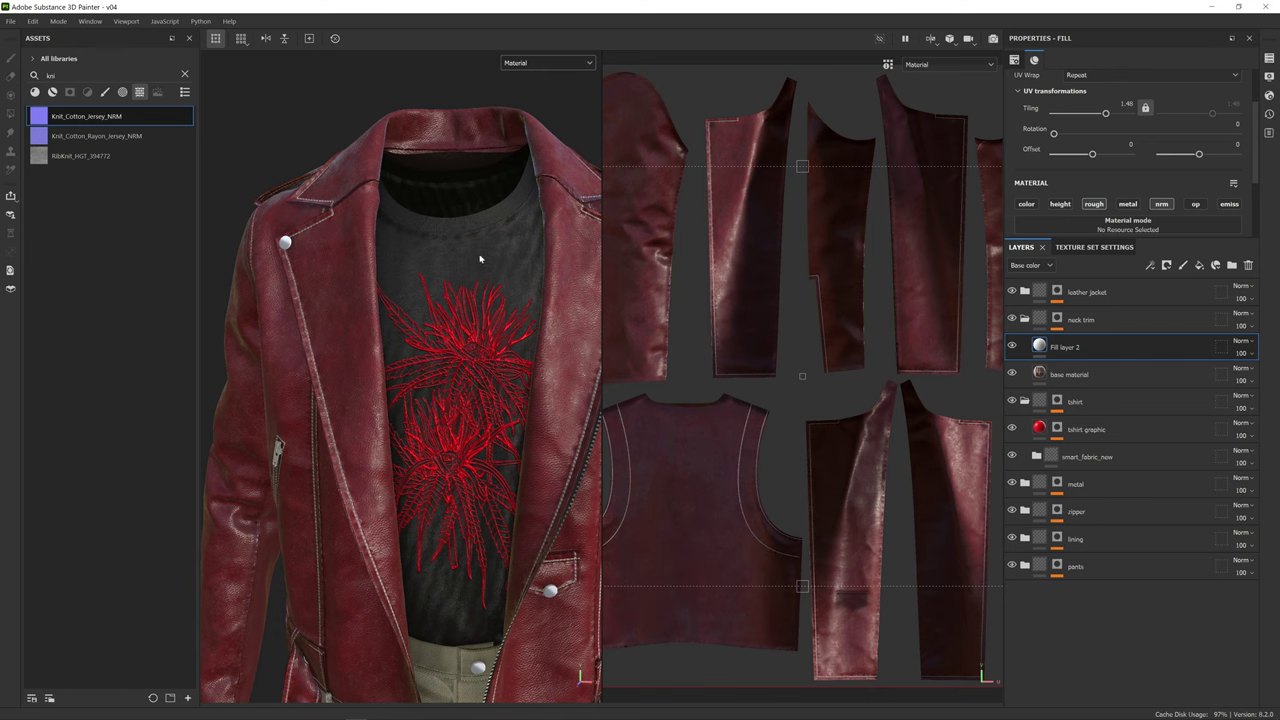
scroll(492, 359, down, 2)
alt+middle_drag(492, 359, 466, 251)
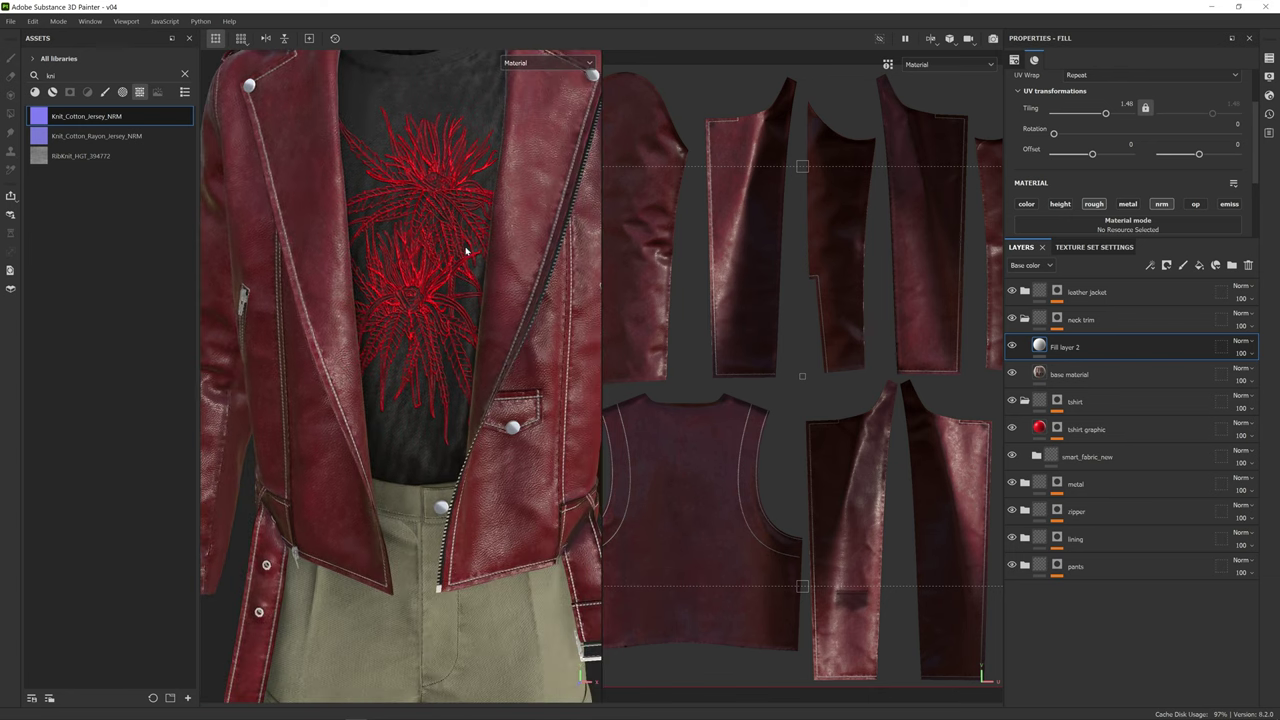
scroll(469, 262, up, 4)
scroll(468, 260, down, 6)
mouse_move(425, 262)
alt+mouse_down()
mouse_move(560, 251)
mouse_move(469, 548)
mouse_move(509, 552)
mouse_move(500, 245)
mouse_move(430, 262)
alt+mouse_up()
alt+middle_drag(486, 339, 434, 277)
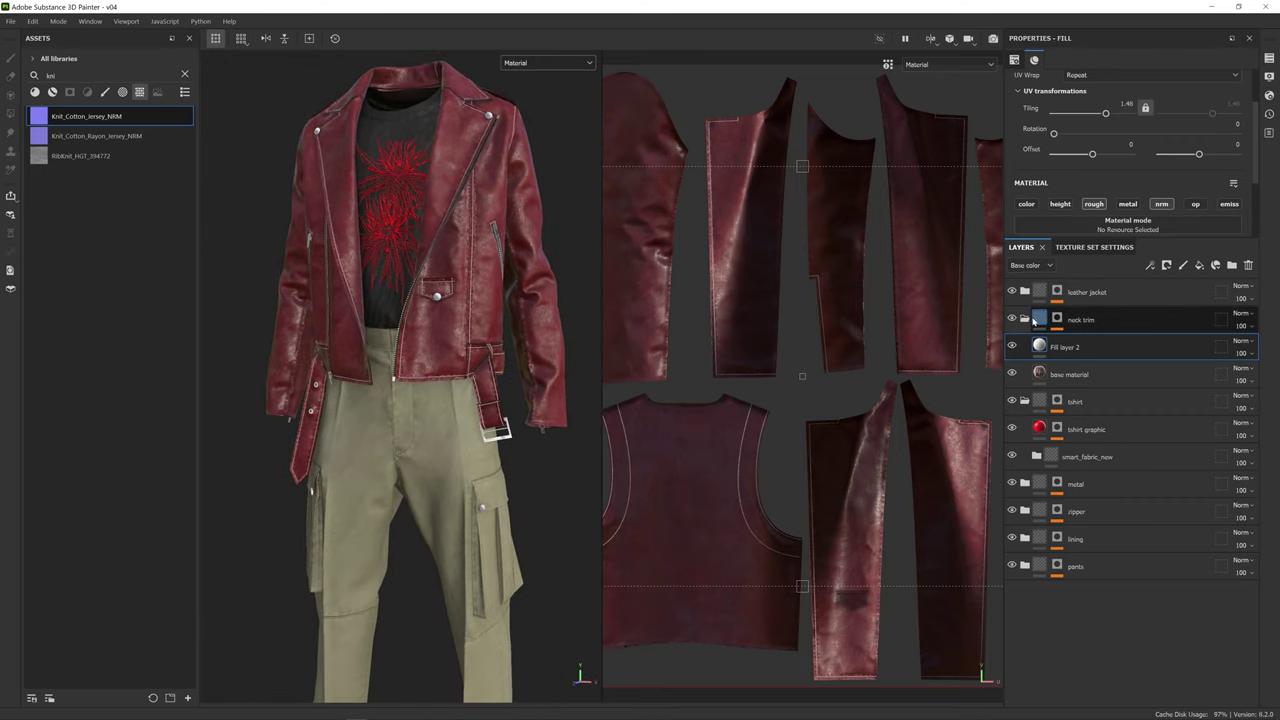
- Collapse the neck trim and tshirt folders and review the full outfit from several angles
click(1023, 318)
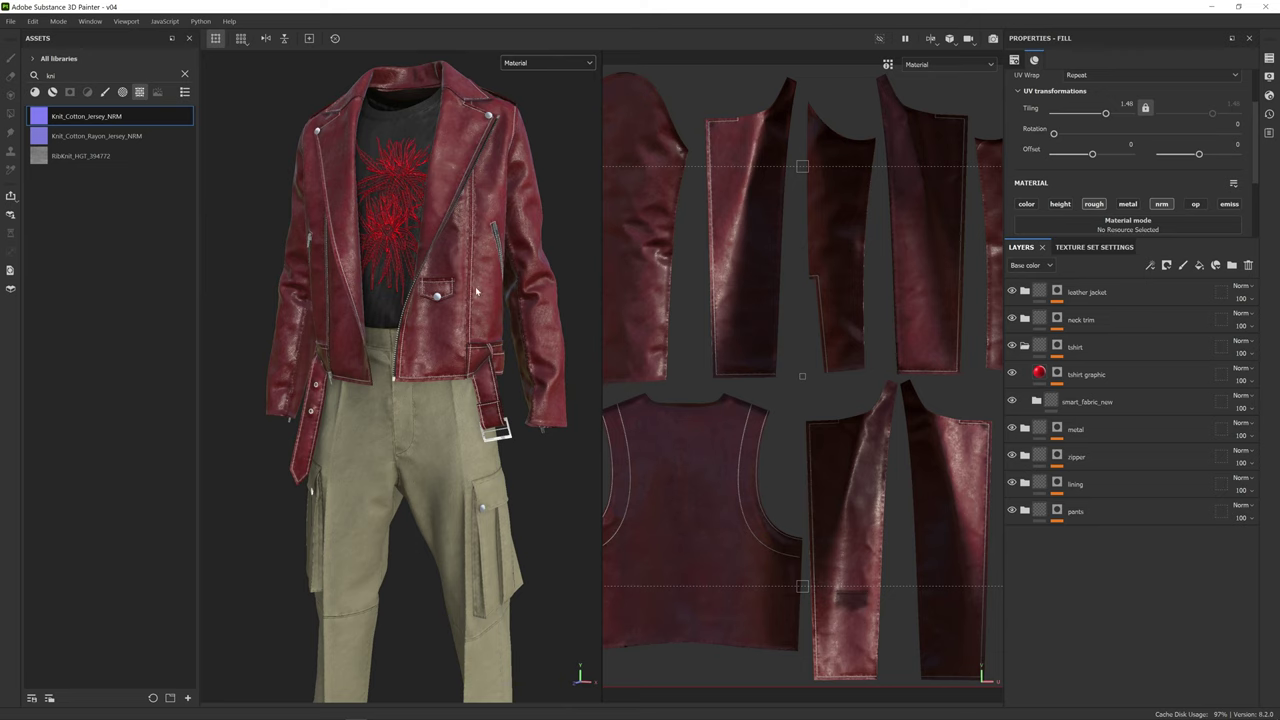
click(1024, 346)
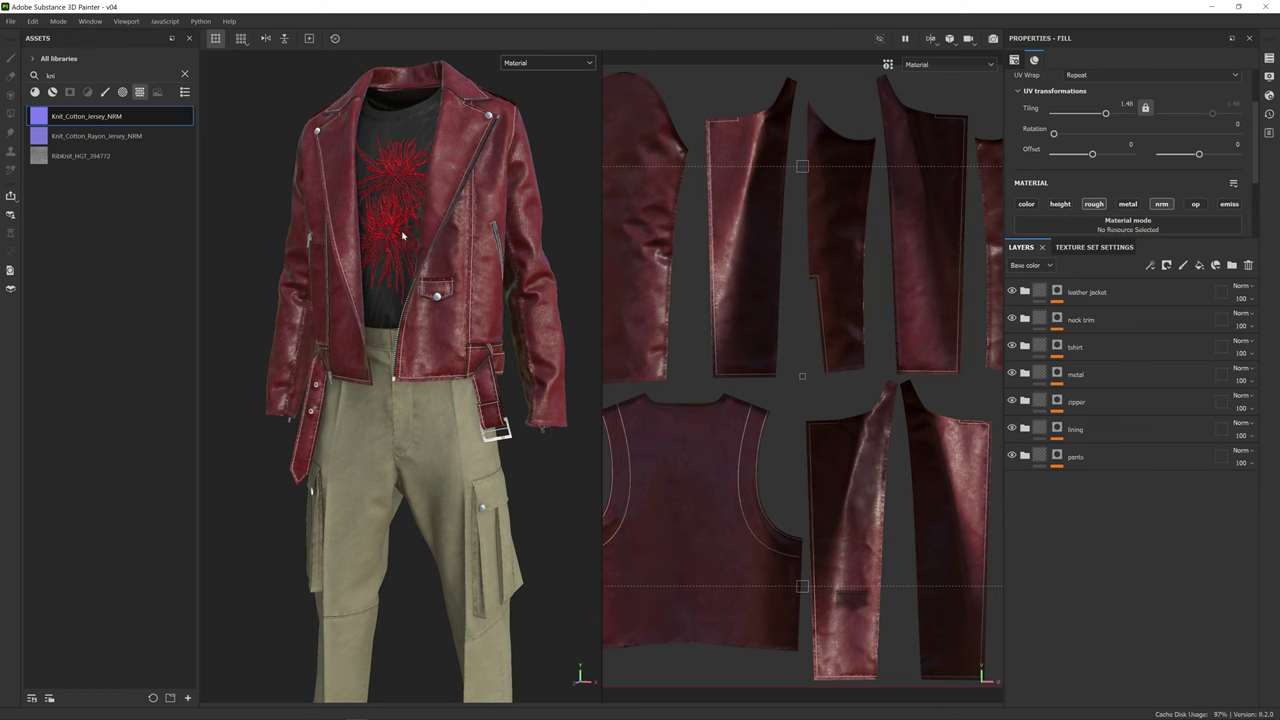
mouse_move(403, 235)
alt+mouse_down()
mouse_move(500, 229)
mouse_move(477, 229)
mouse_move(522, 277)
mouse_move(484, 274)
alt+mouse_up()
mouse_move(484, 274)
shift+right_down()
mouse_move(453, 273)
mouse_move(494, 274)
shift+right_up()
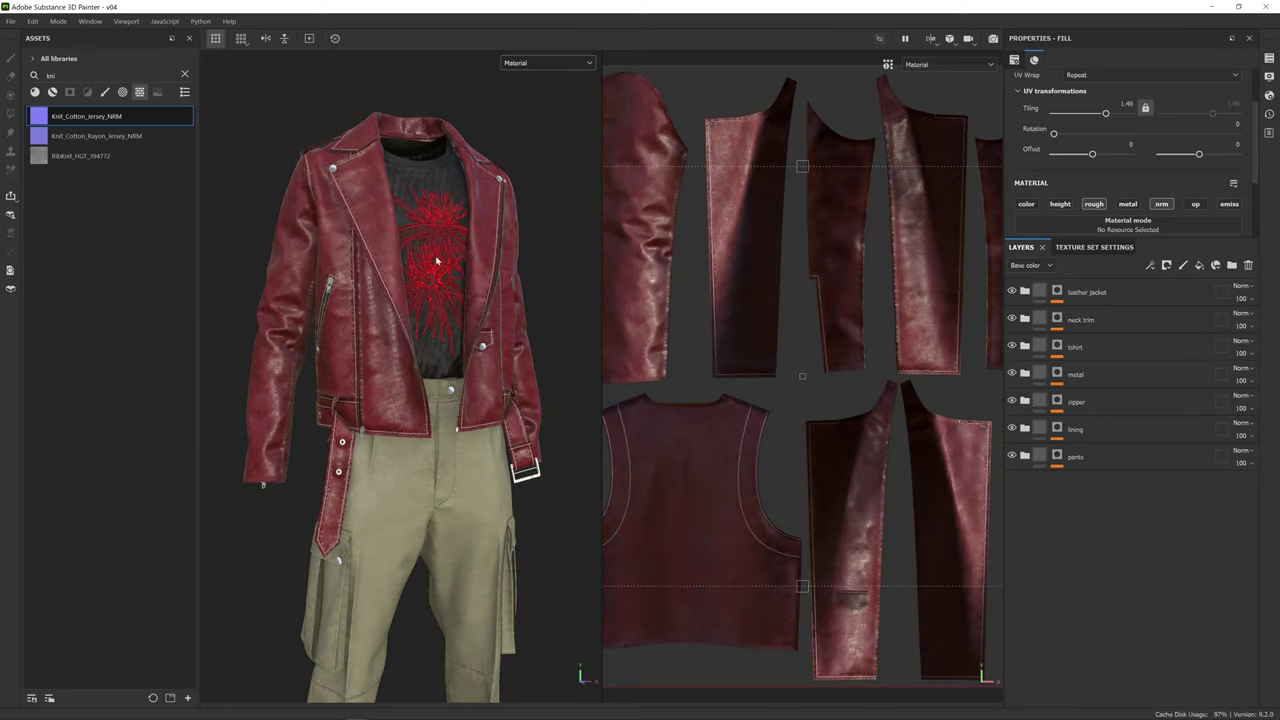
alt+drag(436, 260, 483, 265)
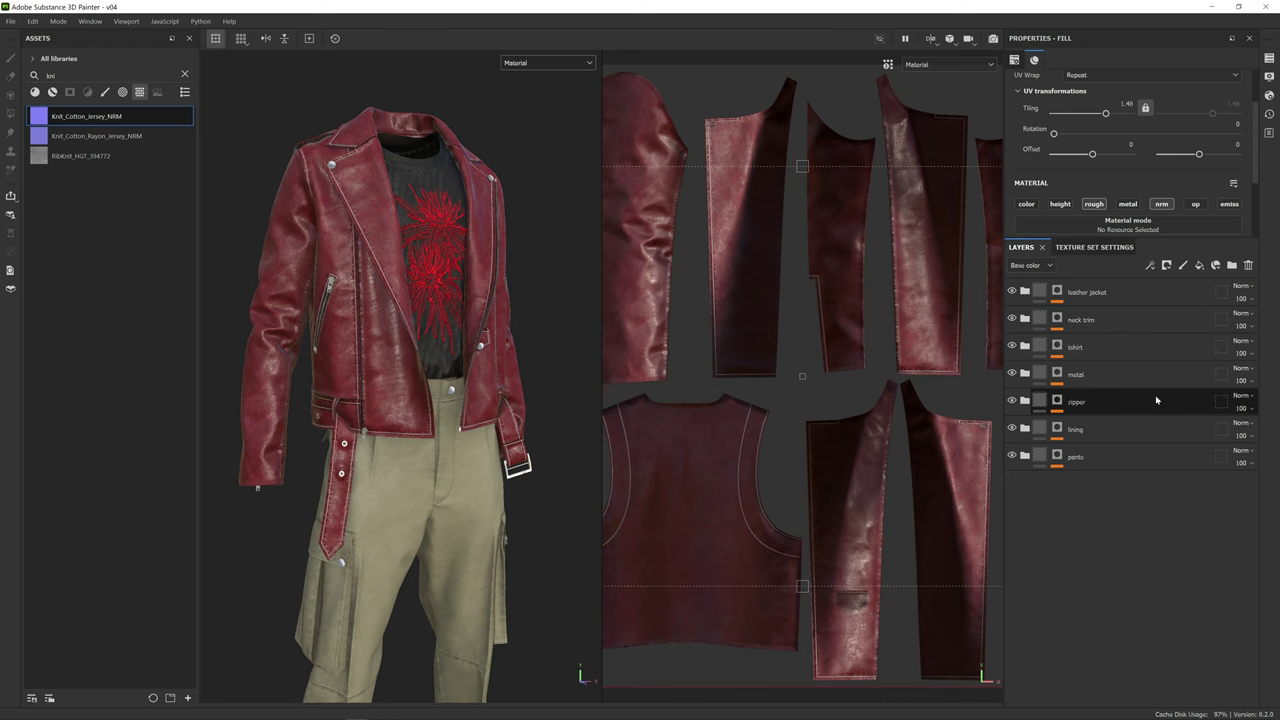
- Expand the zipper folder and examine the jacket's front zipper teeth and tape up close
click(1024, 401)
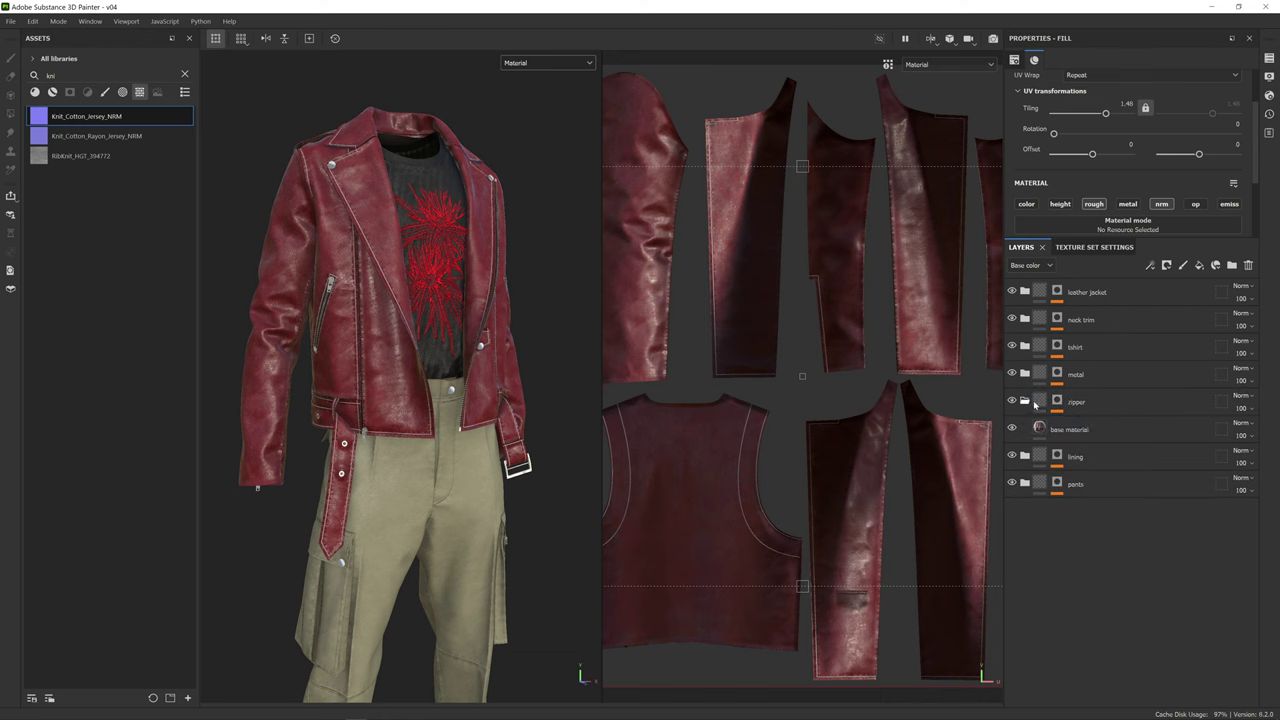
scroll(377, 320, up, 6)
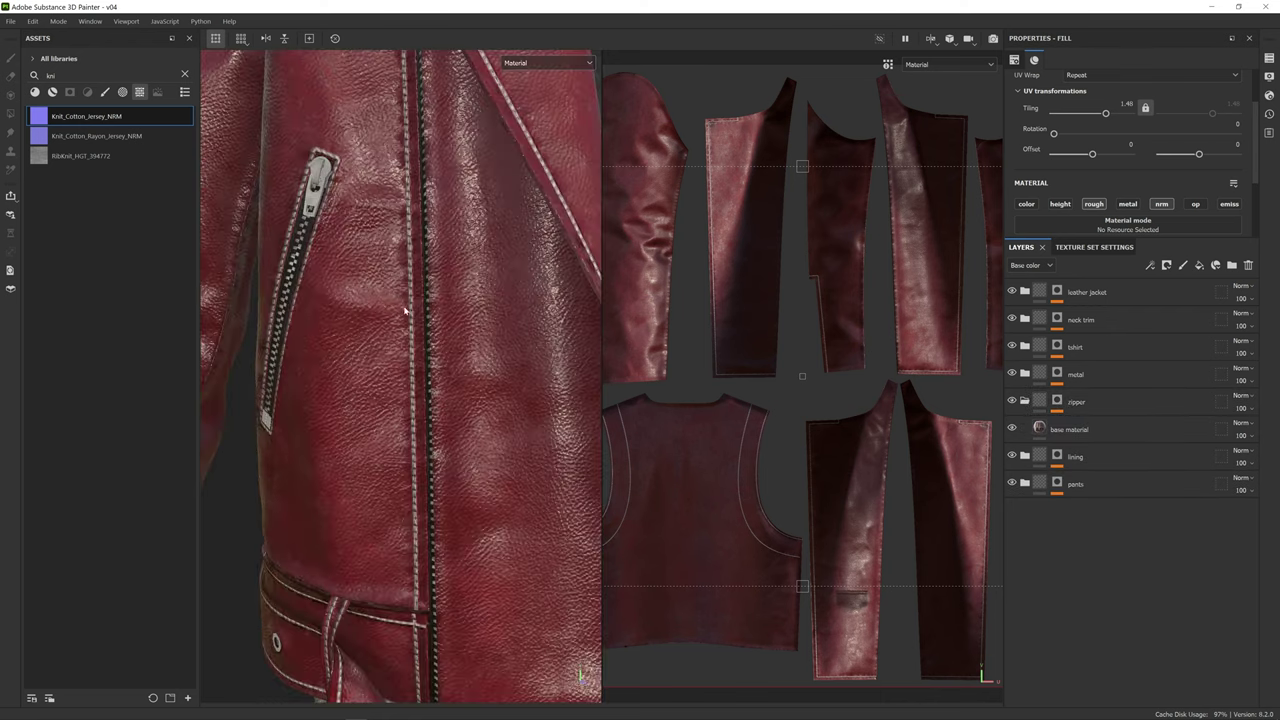
scroll(467, 306, up, 2)
alt+drag(467, 306, 542, 267)
alt+drag(503, 317, 478, 328)
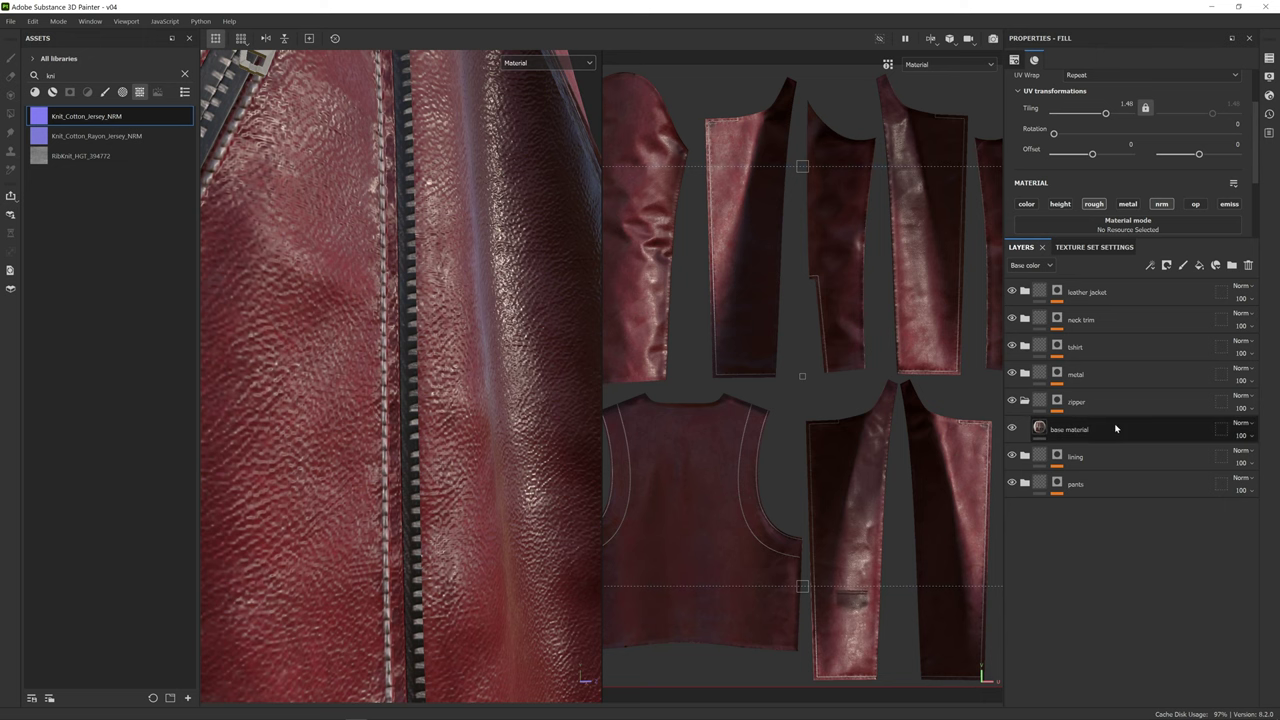
mouse_move(486, 300)
alt+mouse_down()
mouse_move(472, 296)
mouse_move(482, 290)
alt+mouse_up()
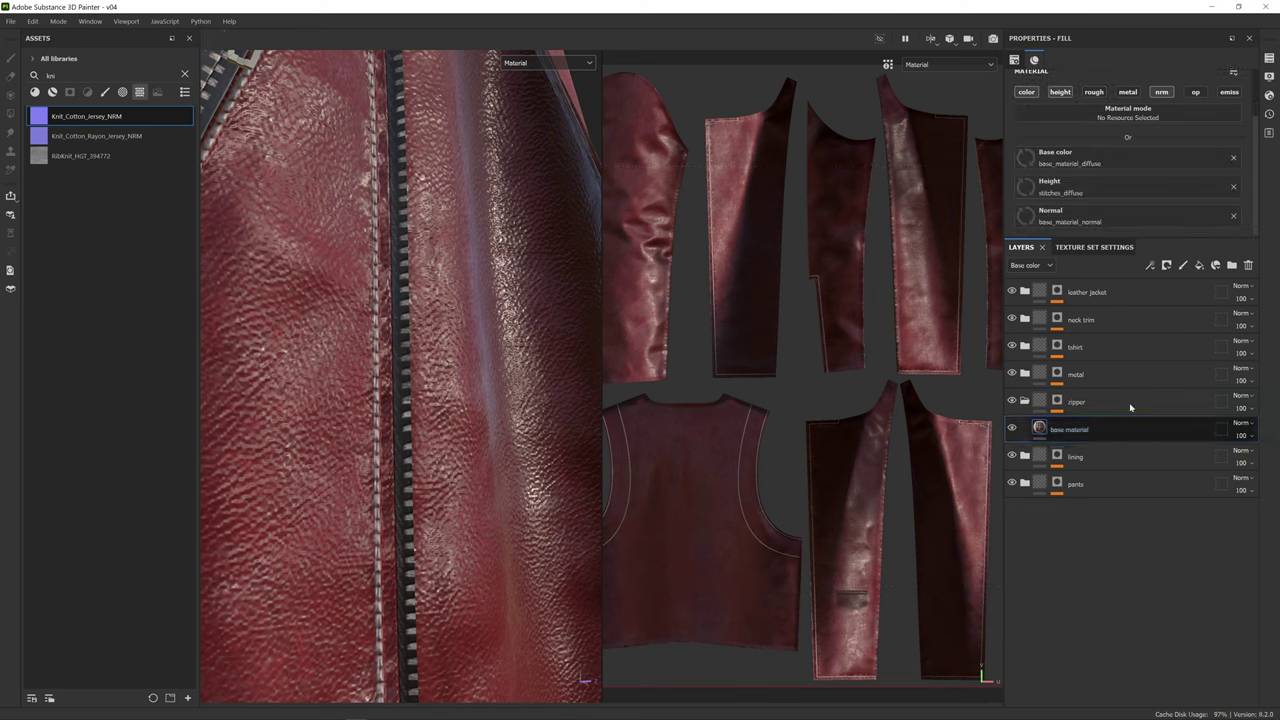
- Toggle the zipper folder's visibility off and on, and add a fill layer above its base material
click(1025, 402)
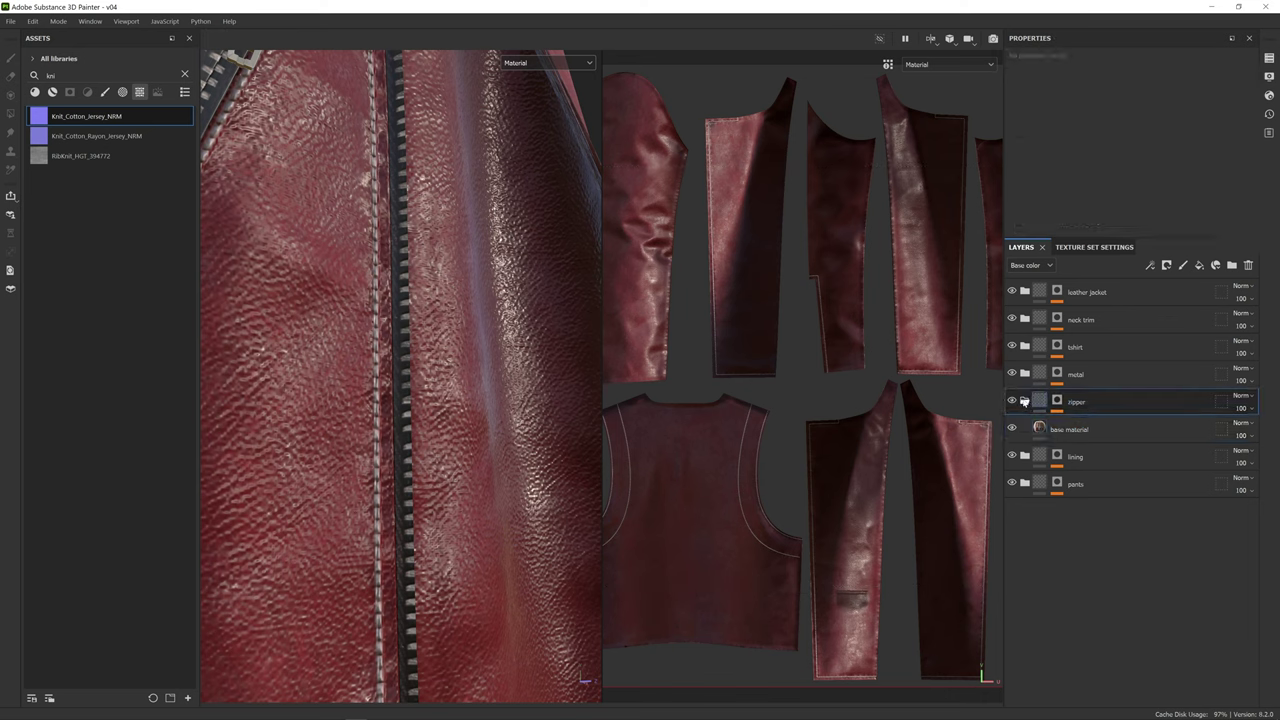
click(1012, 400)
click(1012, 400)
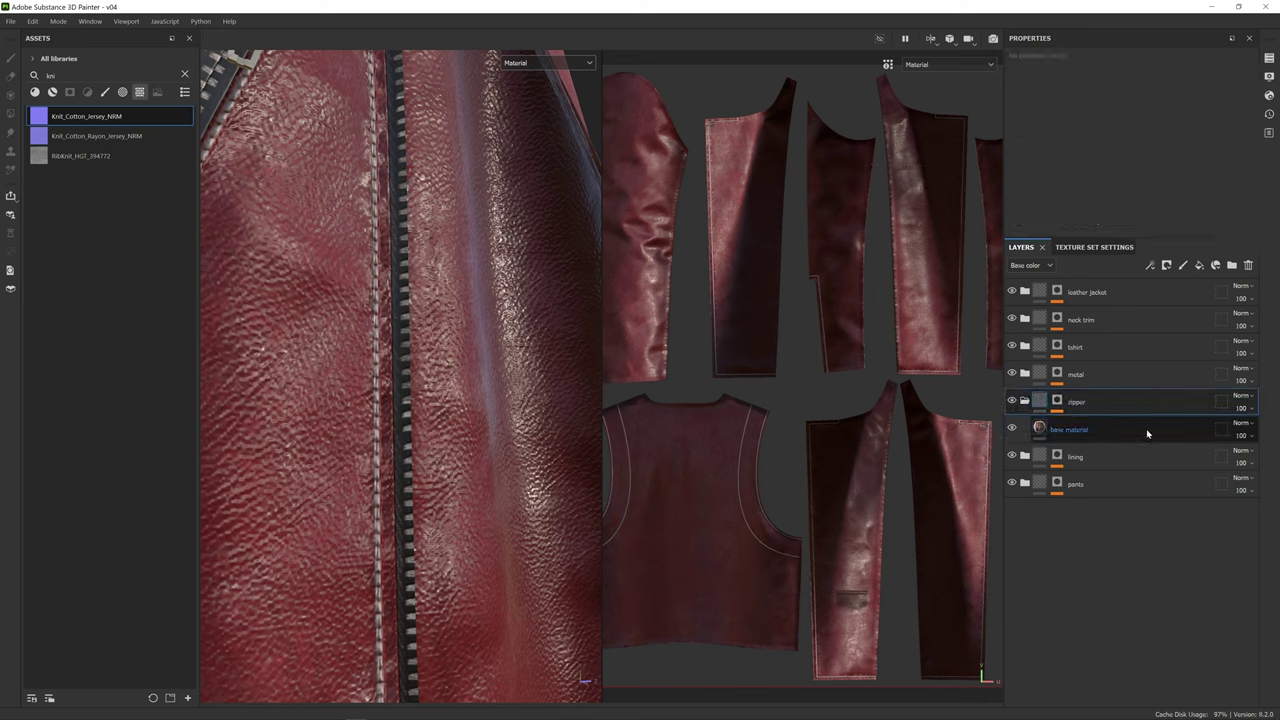
click(1147, 433)
click(1201, 266)
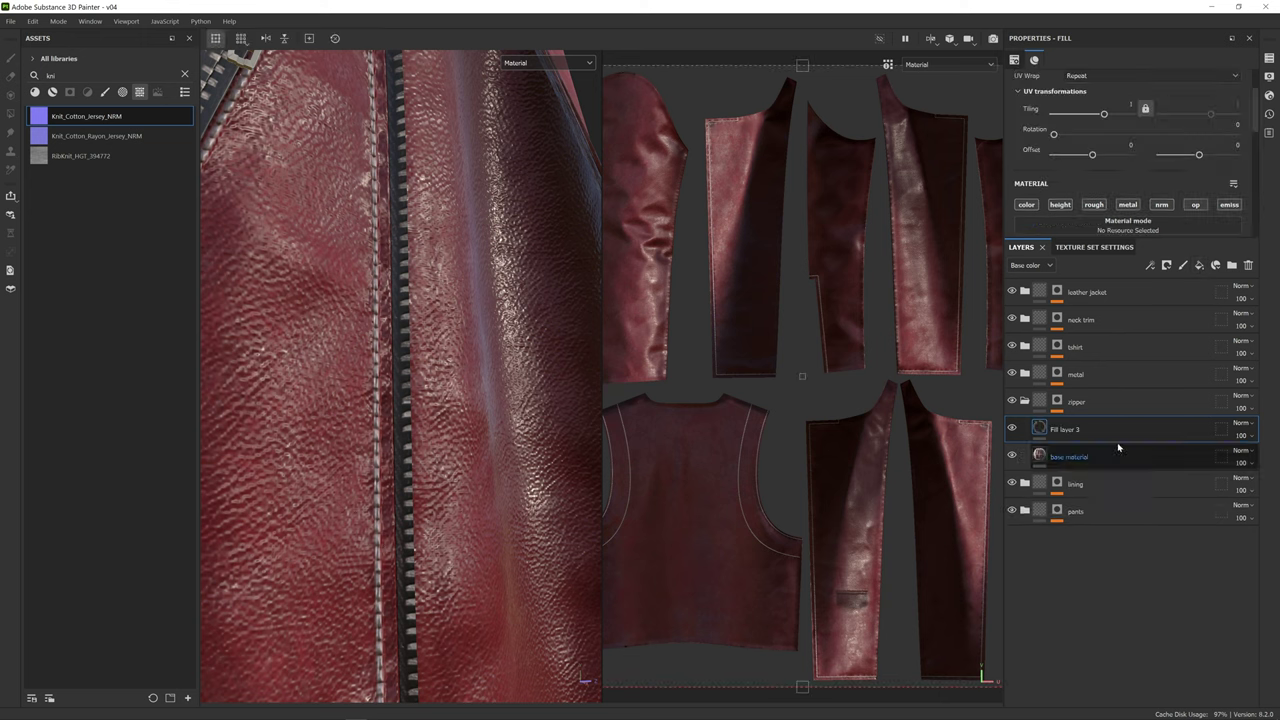
- Limit the new zipper fill layer to the height channel and assign base_material_diffuse as its height map
scroll(1150, 180, down, 1)
scroll(1150, 180, down, 1)
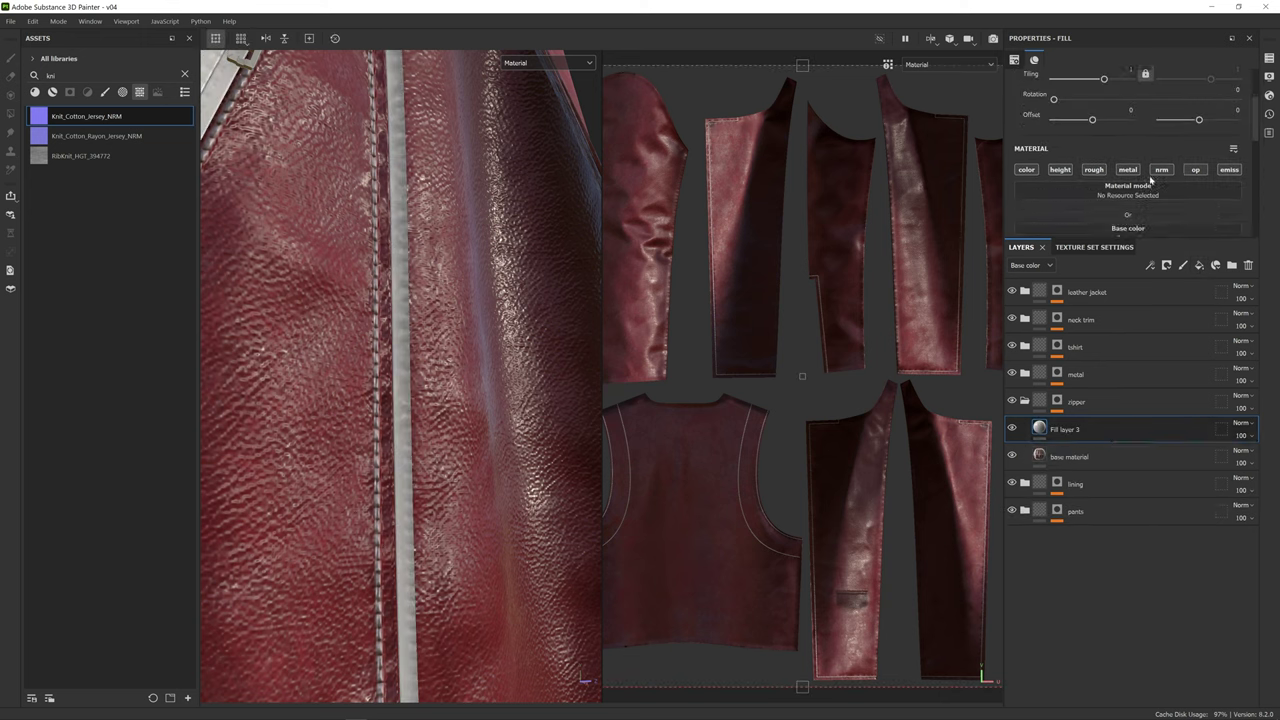
scroll(1104, 182, down, 1)
click(1062, 135)
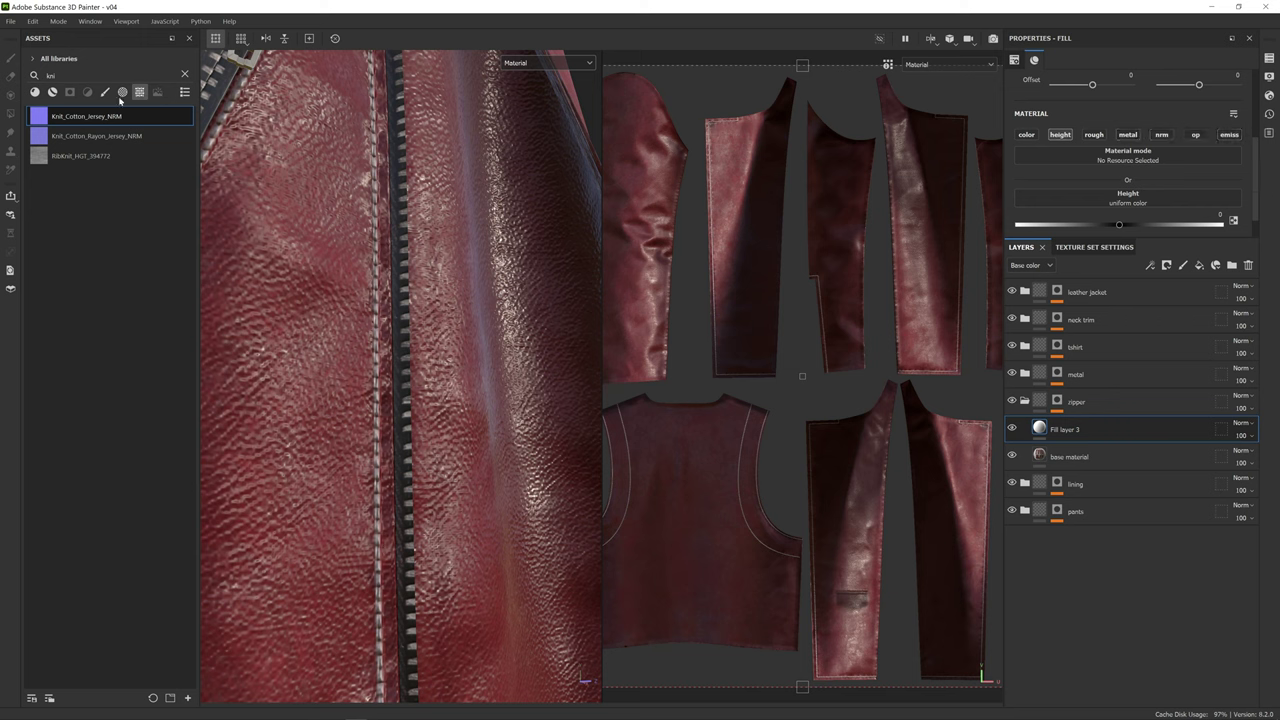
click(183, 75)
text(base)
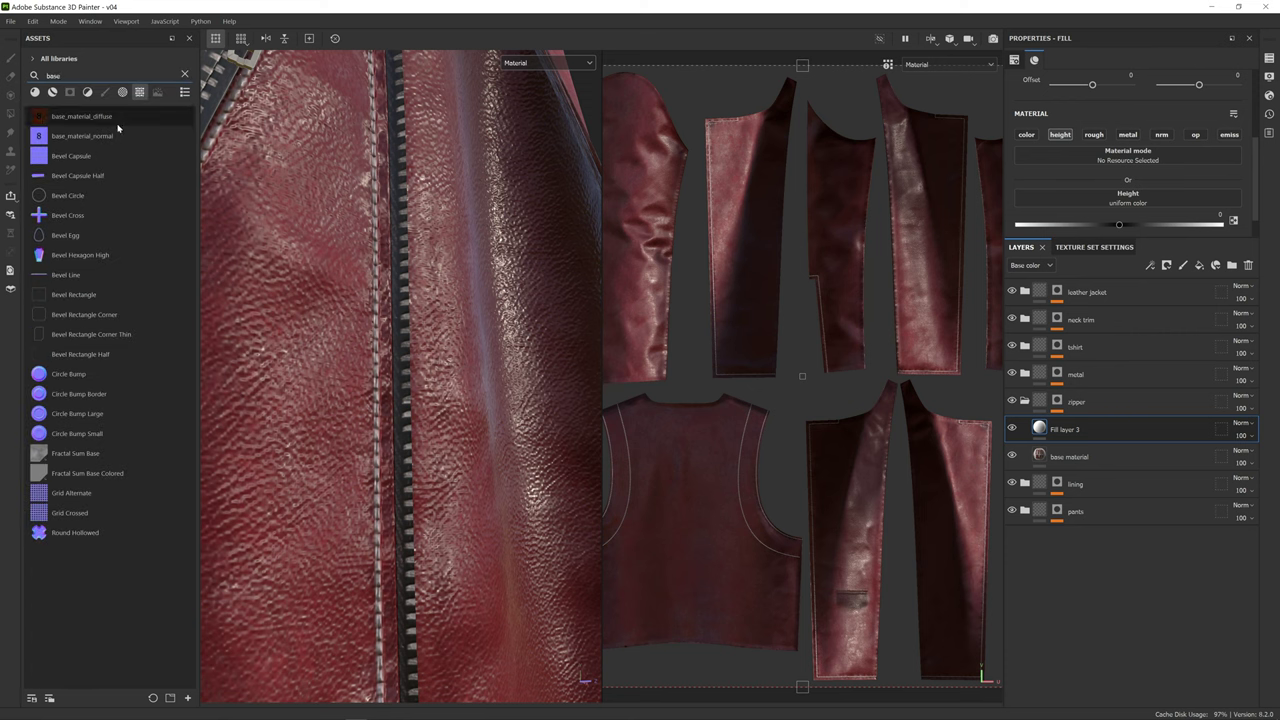
click(121, 119)
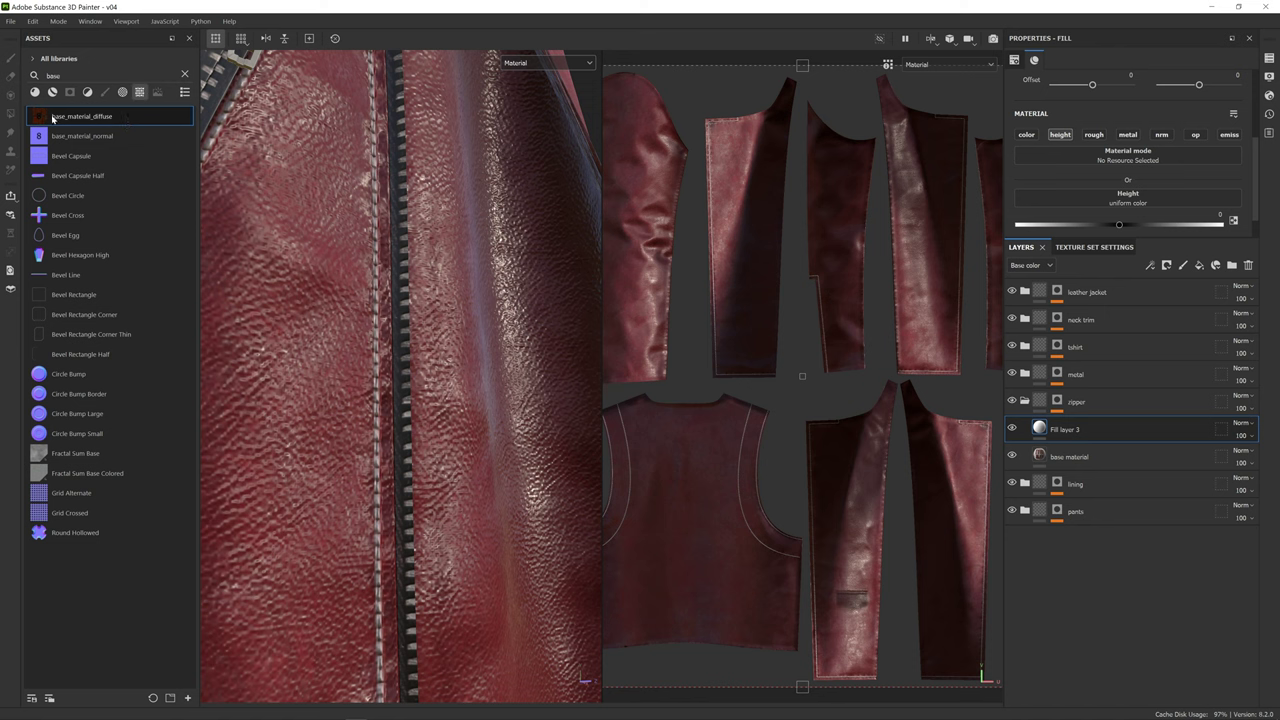
drag(53, 118, 1111, 195)
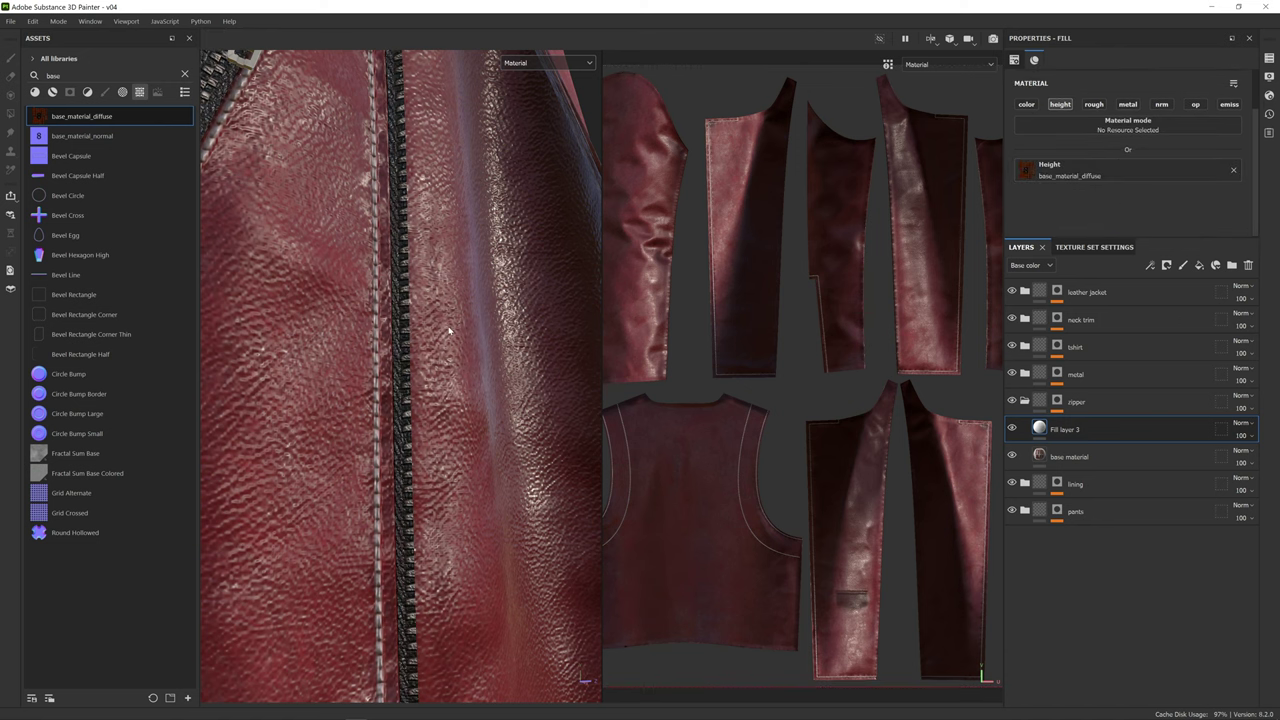
- Inspect the jacket's front zipper up close, then display the Height channel and examine the teeth in it
alt+drag(453, 339, 428, 350)
scroll(428, 350, up, 3)
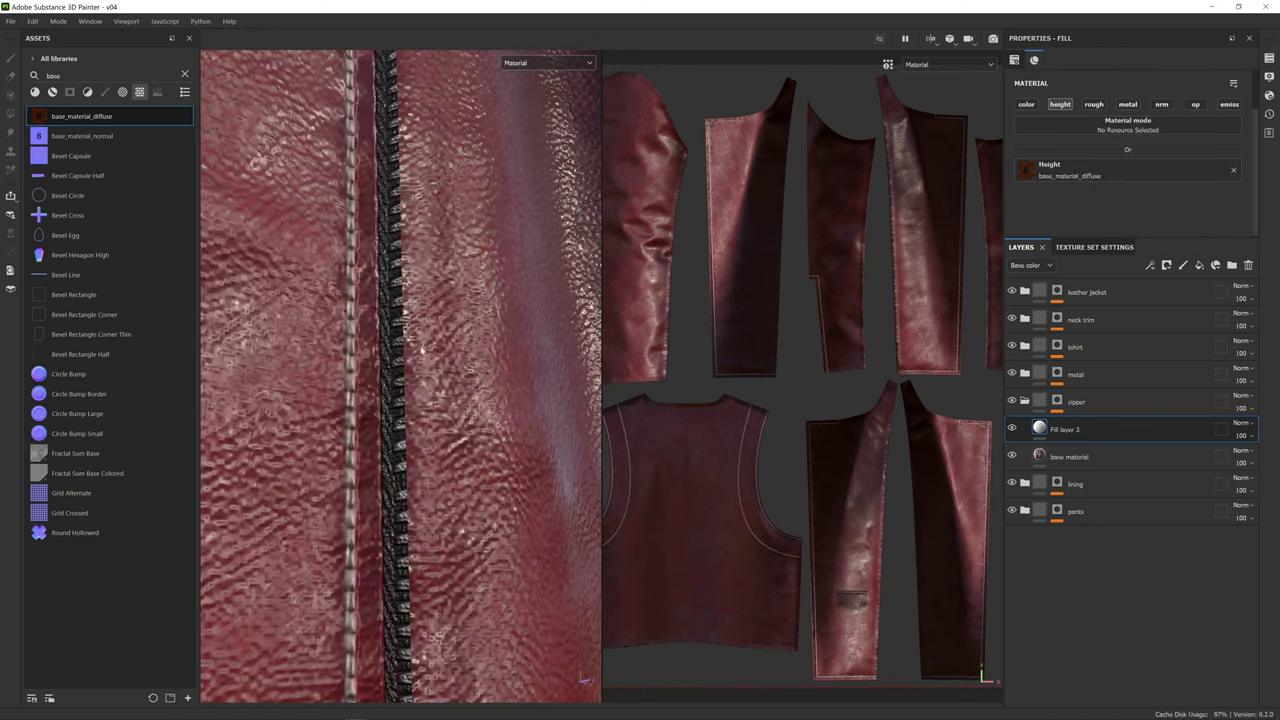
shift+right_drag(428, 350, 401, 350)
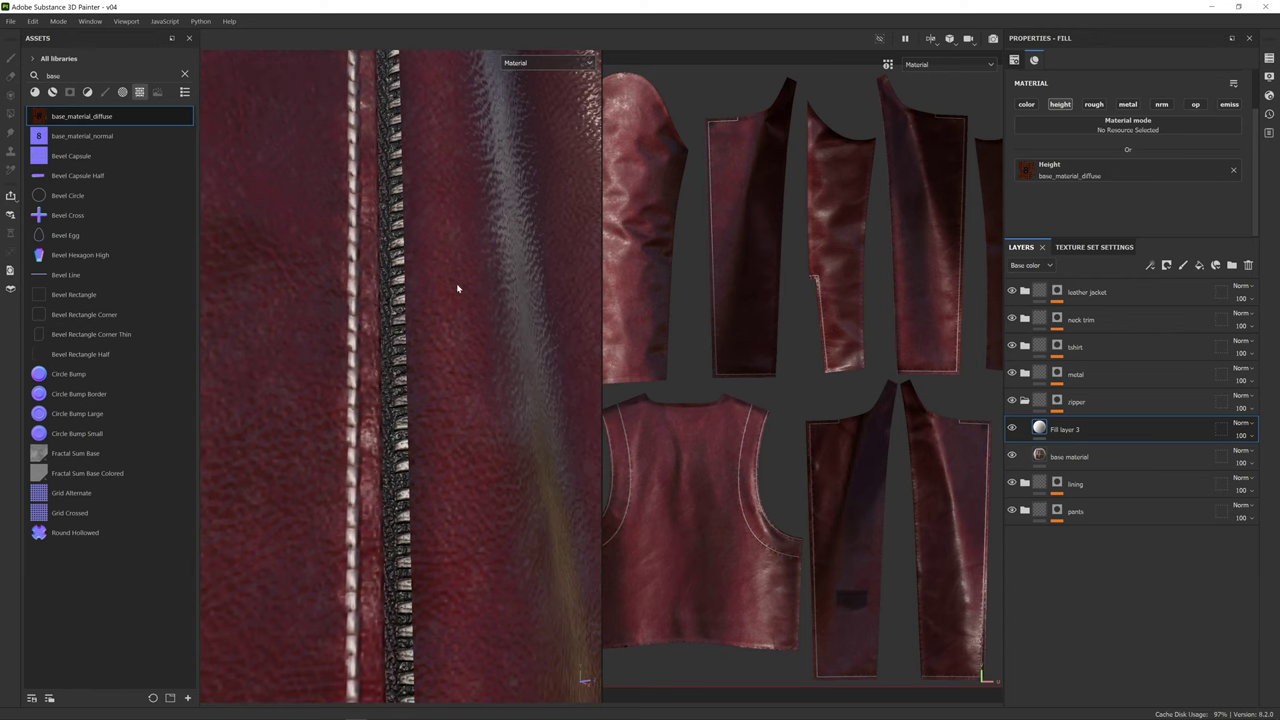
click(536, 64)
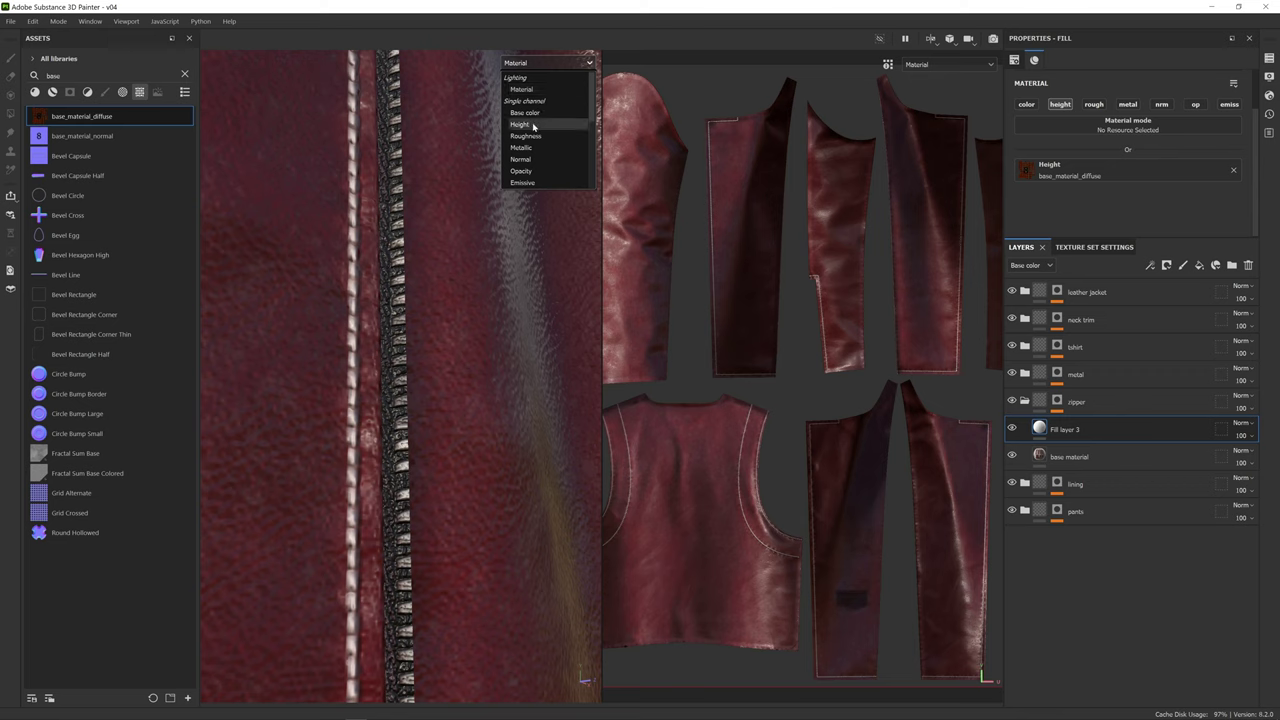
click(530, 65)
click(531, 63)
click(530, 125)
mouse_move(458, 274)
alt+mouse_down()
mouse_move(483, 266)
mouse_move(437, 268)
alt+mouse_up()
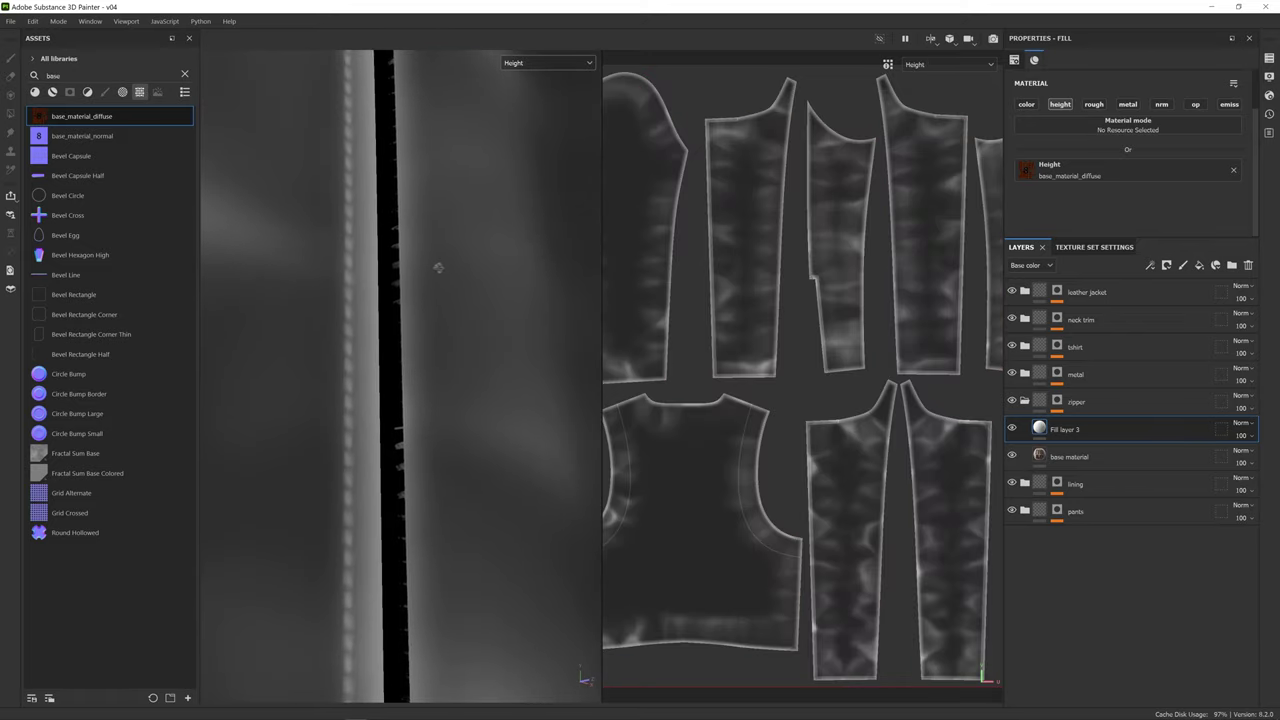
scroll(434, 298, down, 8)
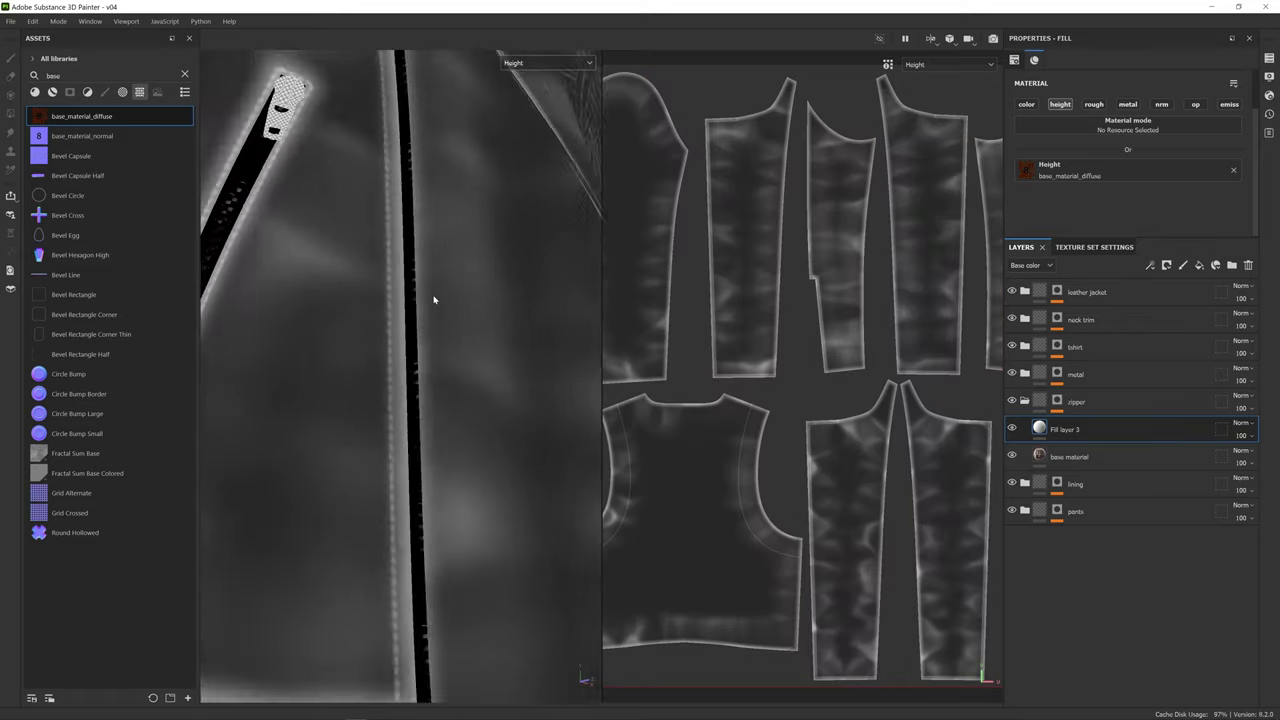
scroll(430, 283, up, 9)
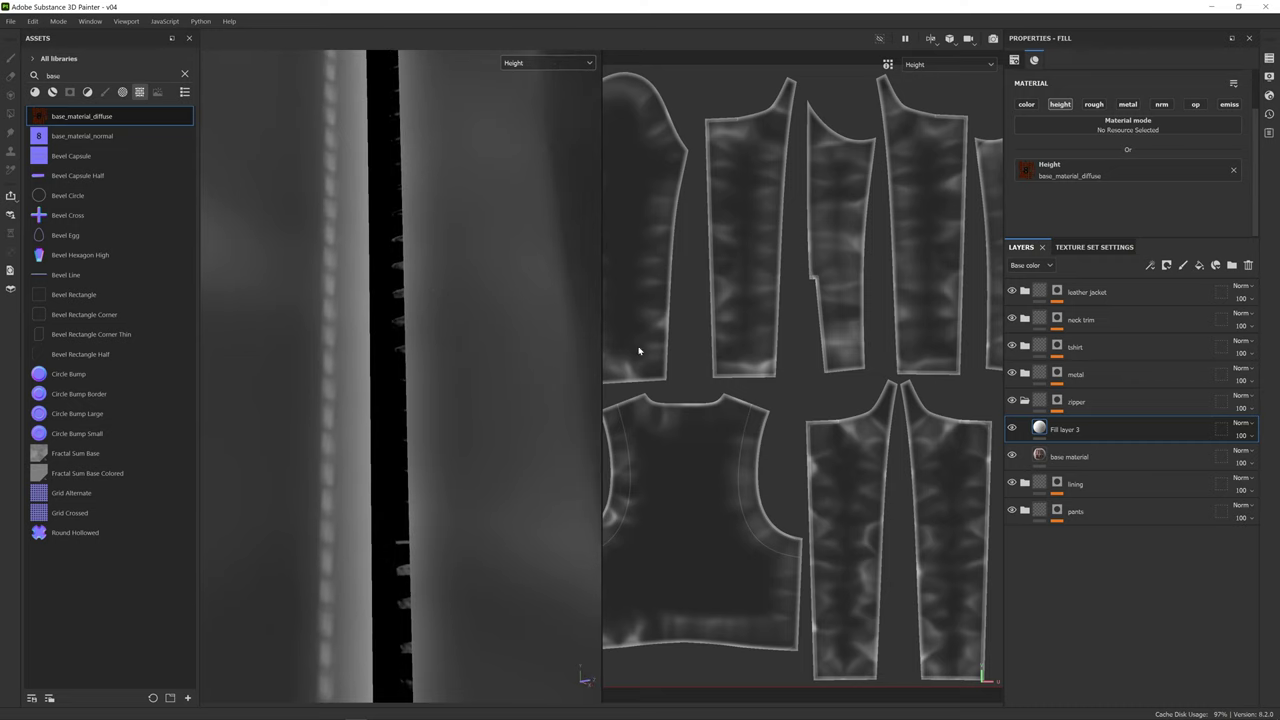
- Add a Levels effect to the zipper's fill layer and set its affected channel to Height
right_click(1097, 432)
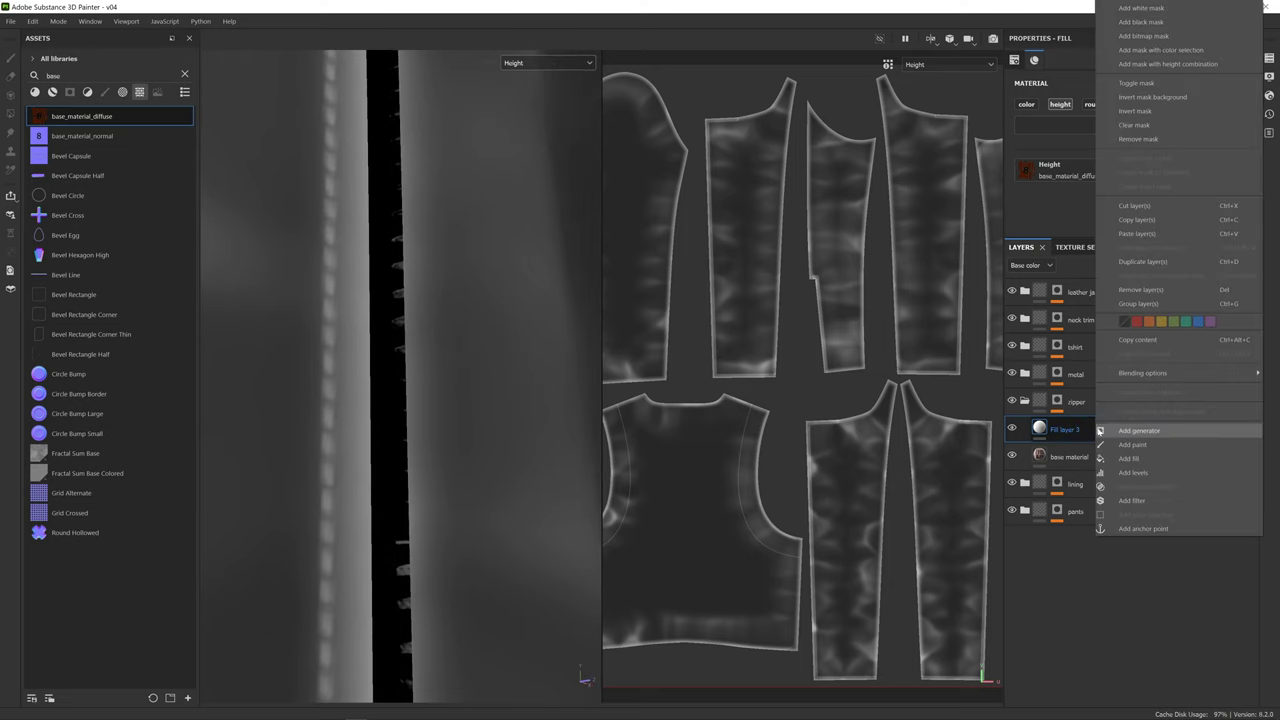
click(1124, 476)
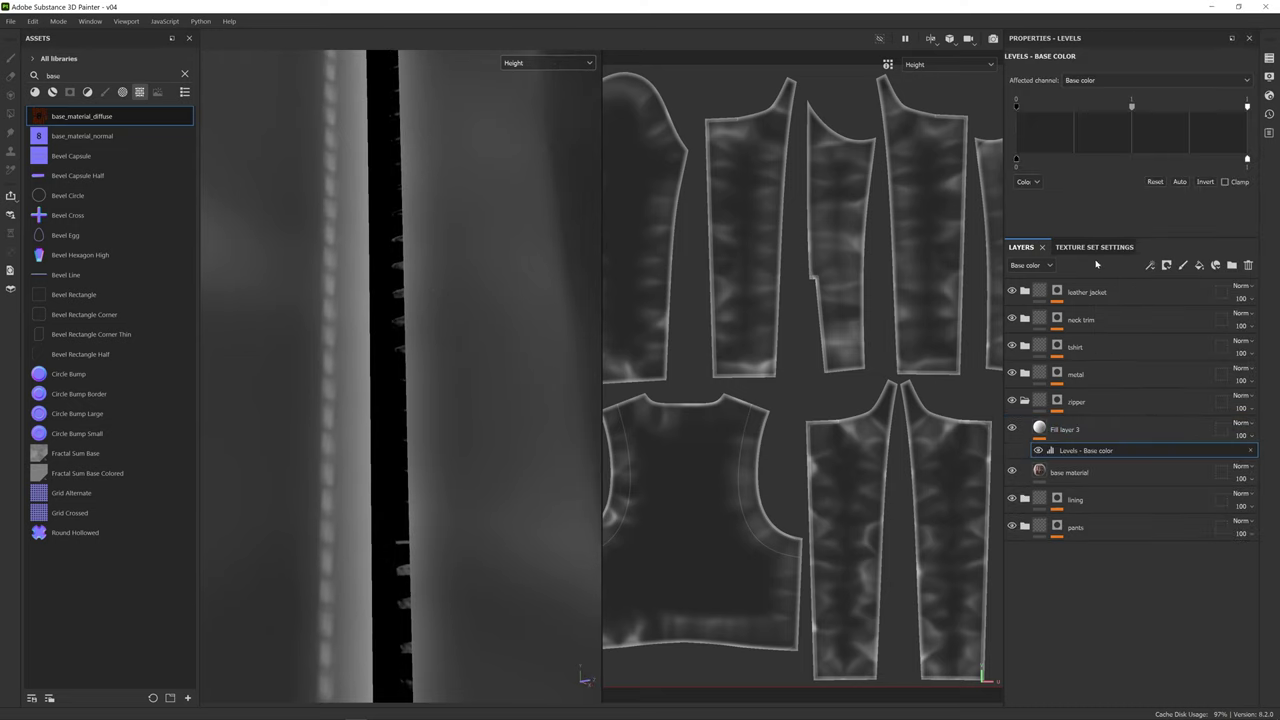
mouse_move(1131, 108)
mouse_down()
mouse_move(1092, 108)
mouse_move(1149, 108)
mouse_up()
key(ctrl+z)
click(1079, 86)
click(1079, 86)
click(1079, 86)
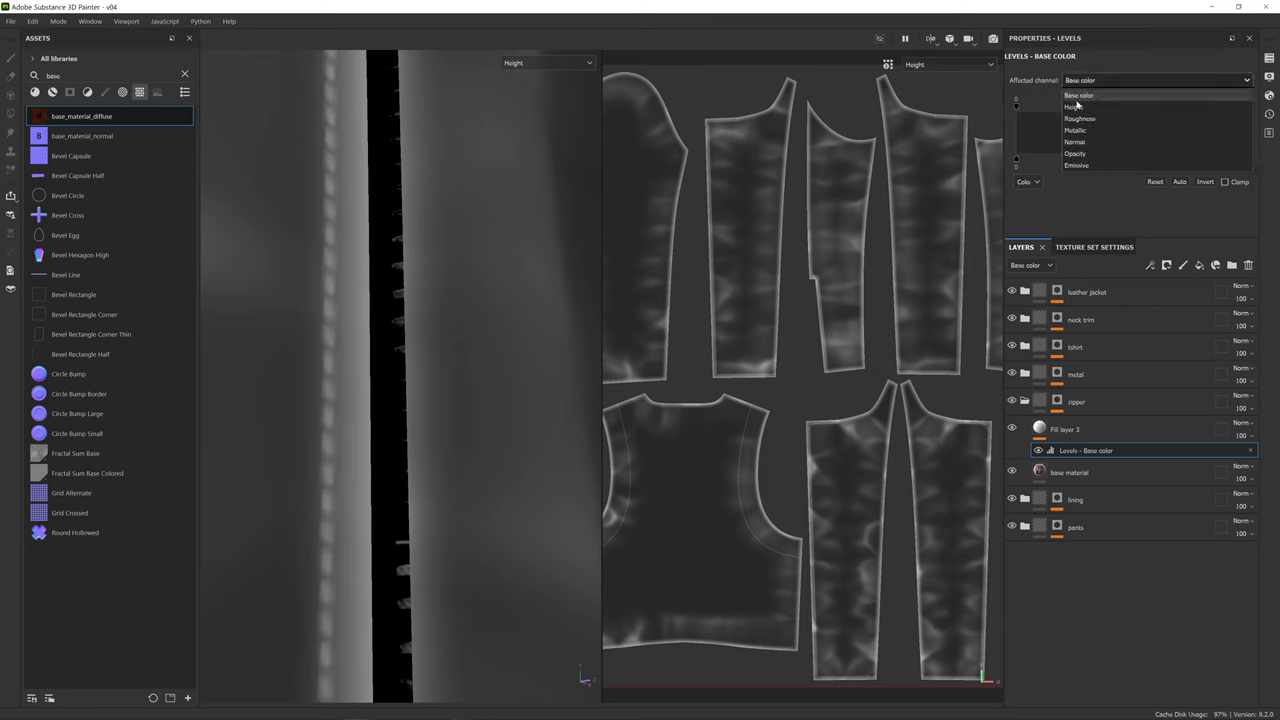
click(1077, 107)
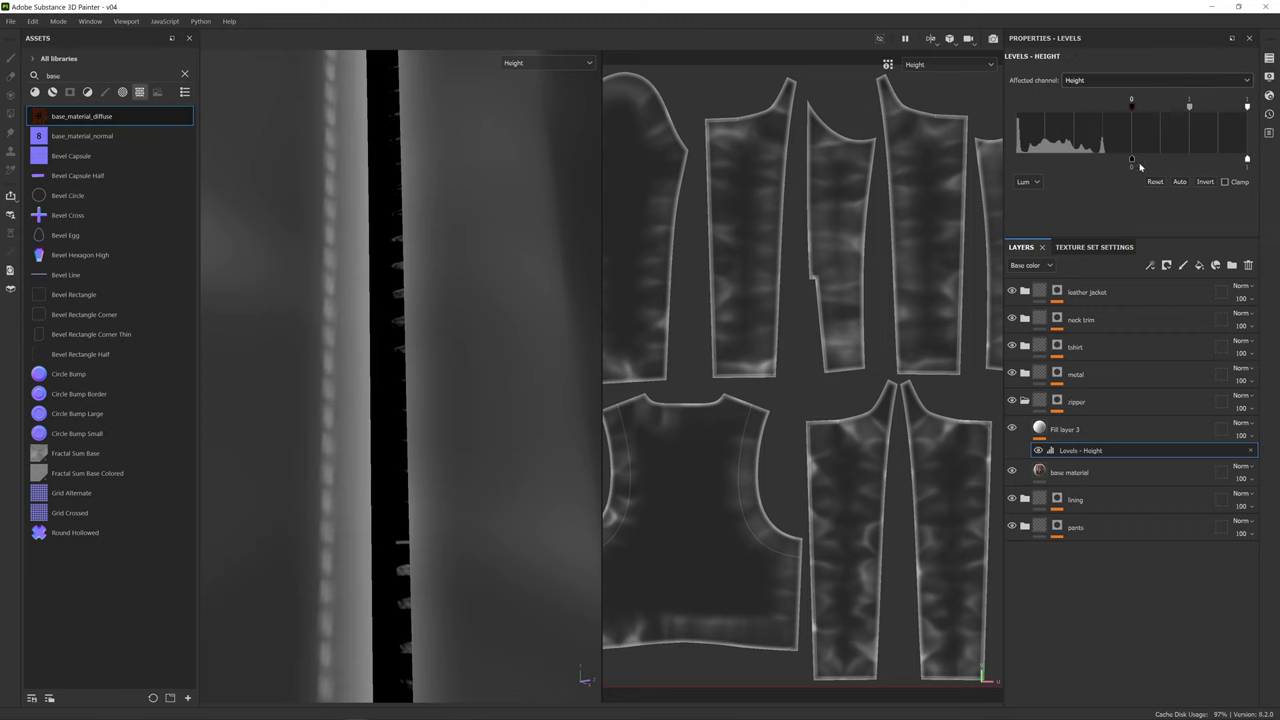
- Adjust the height Levels inputs to a black point of -0.753, midtone of 0.69 and white point of about 0.28
mouse_move(1131, 108)
mouse_down()
mouse_move(1180, 108)
mouse_move(1148, 108)
mouse_up()
drag(1247, 106, 1041, 118)
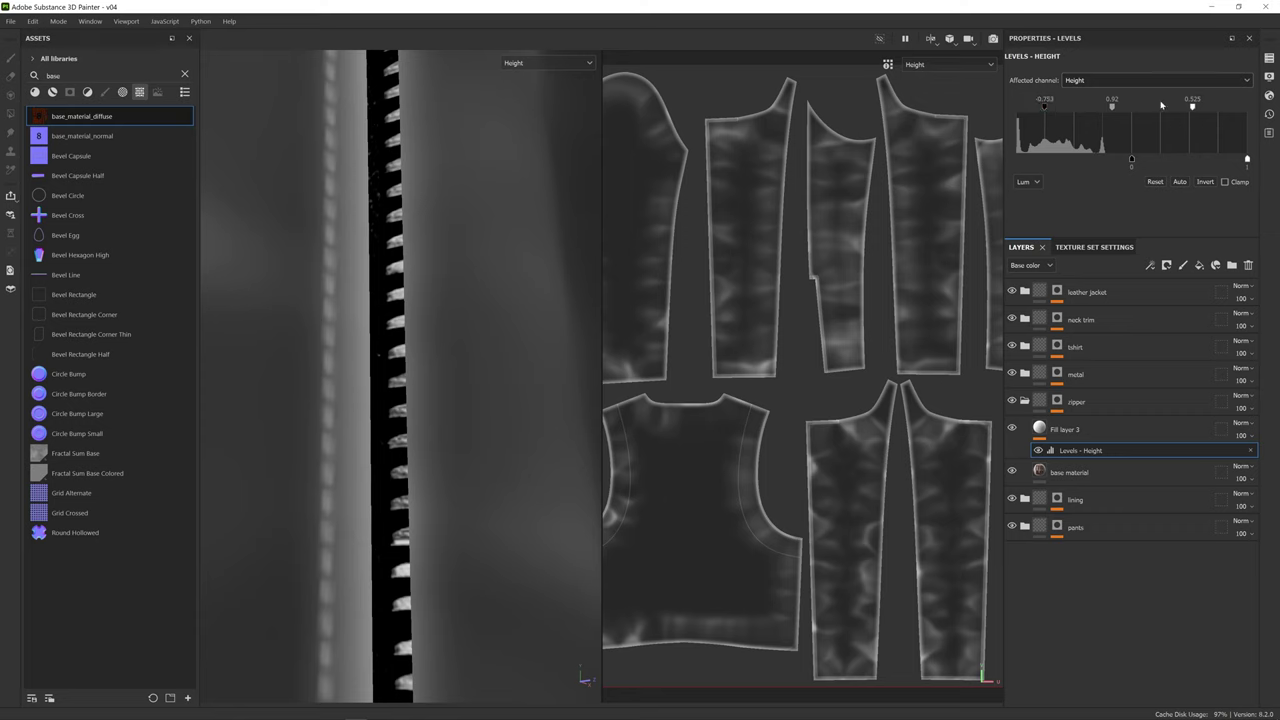
drag(1111, 105, 1096, 108)
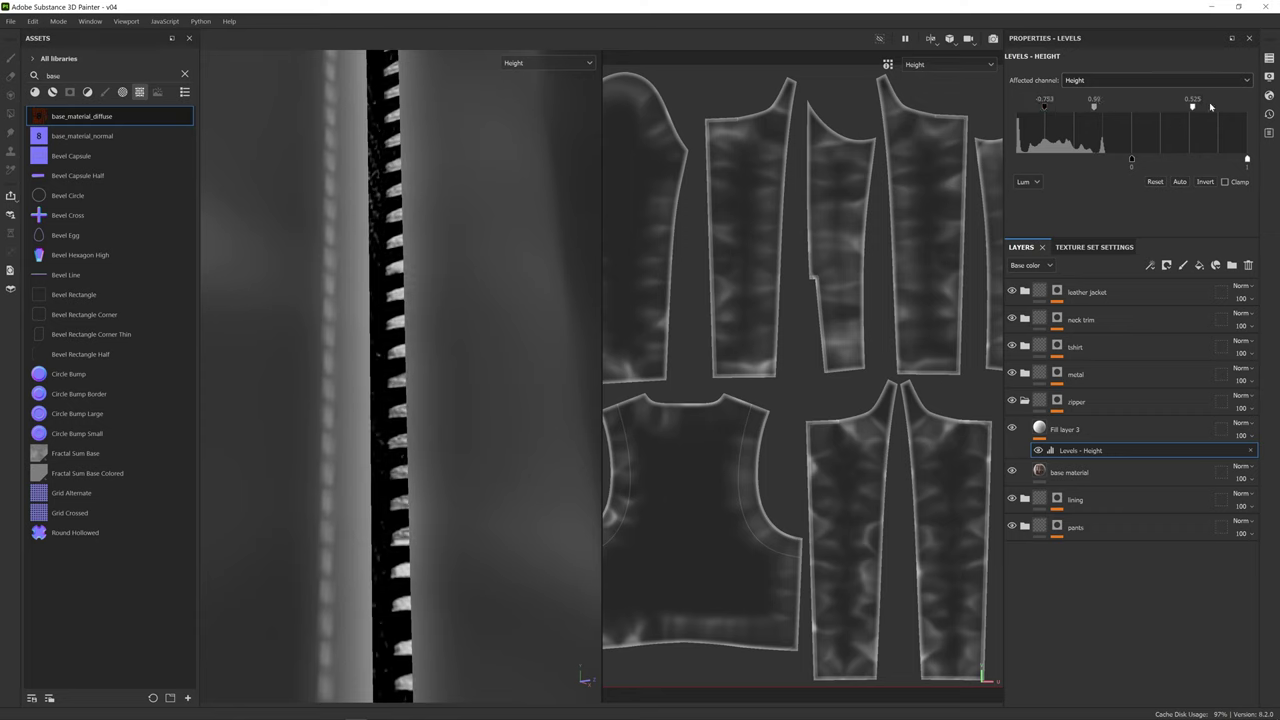
drag(1192, 106, 1165, 111)
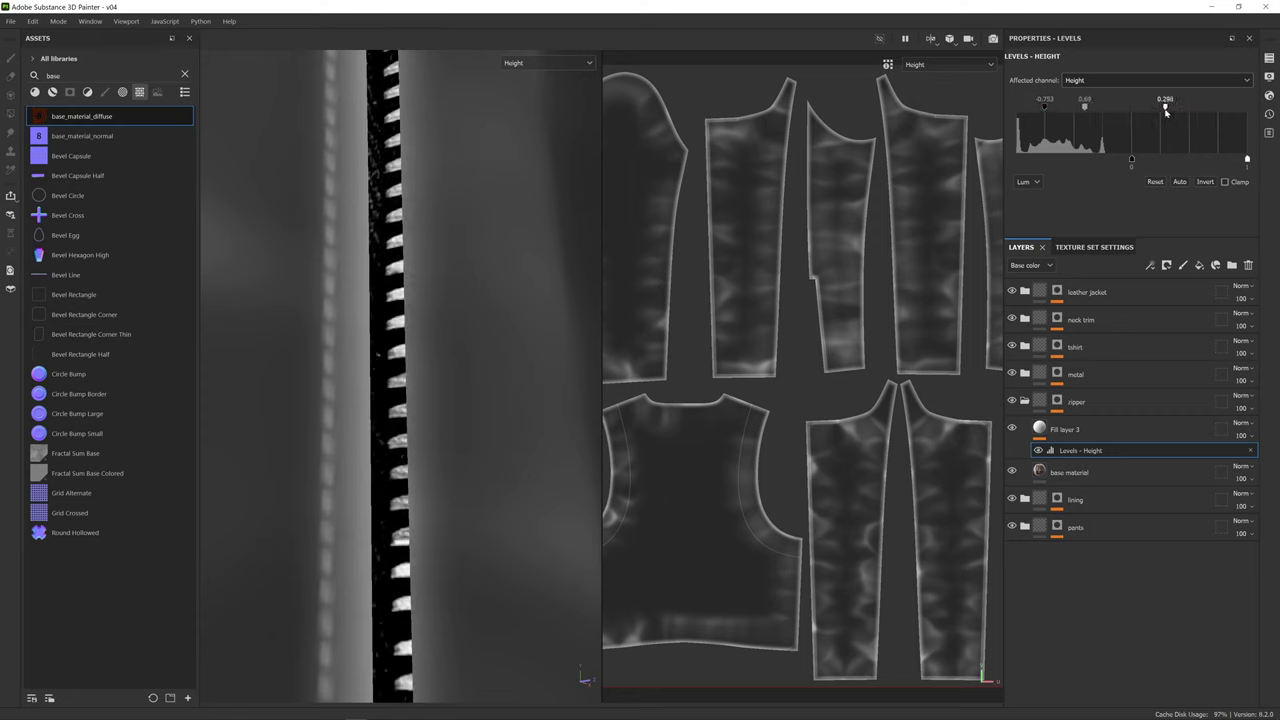
scroll(460, 315, down, 6)
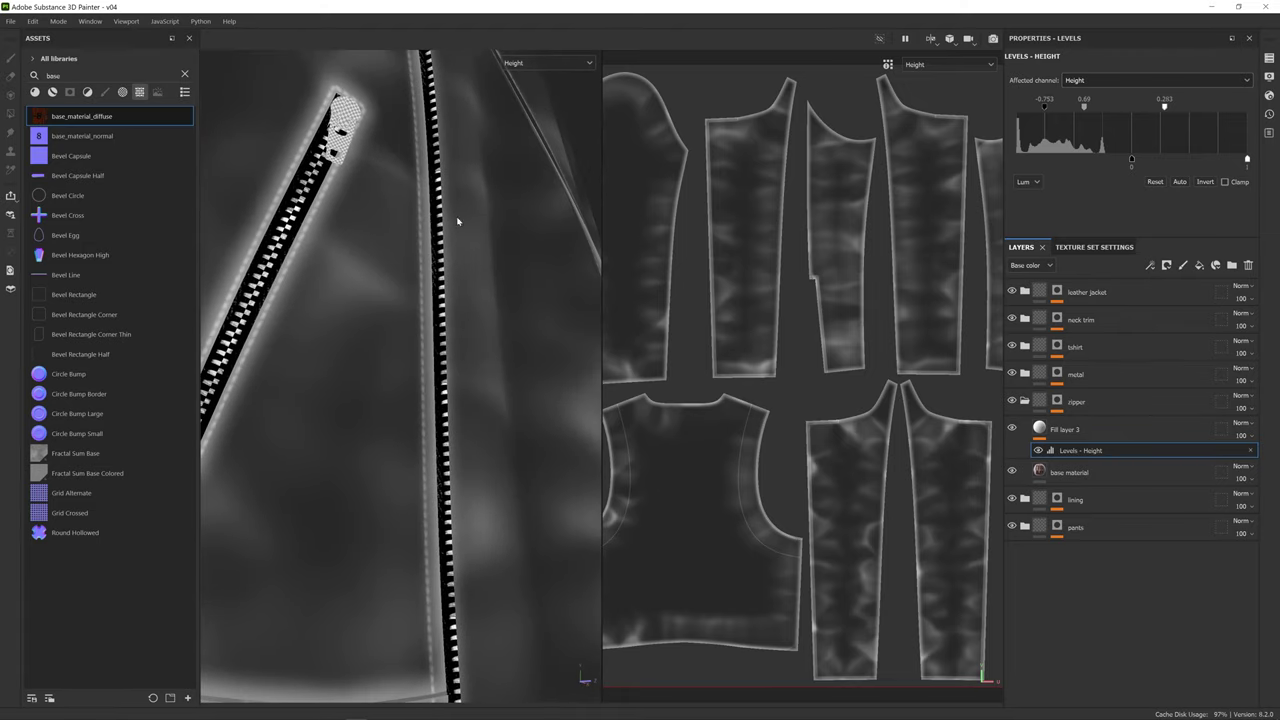
right_click(1120, 455)
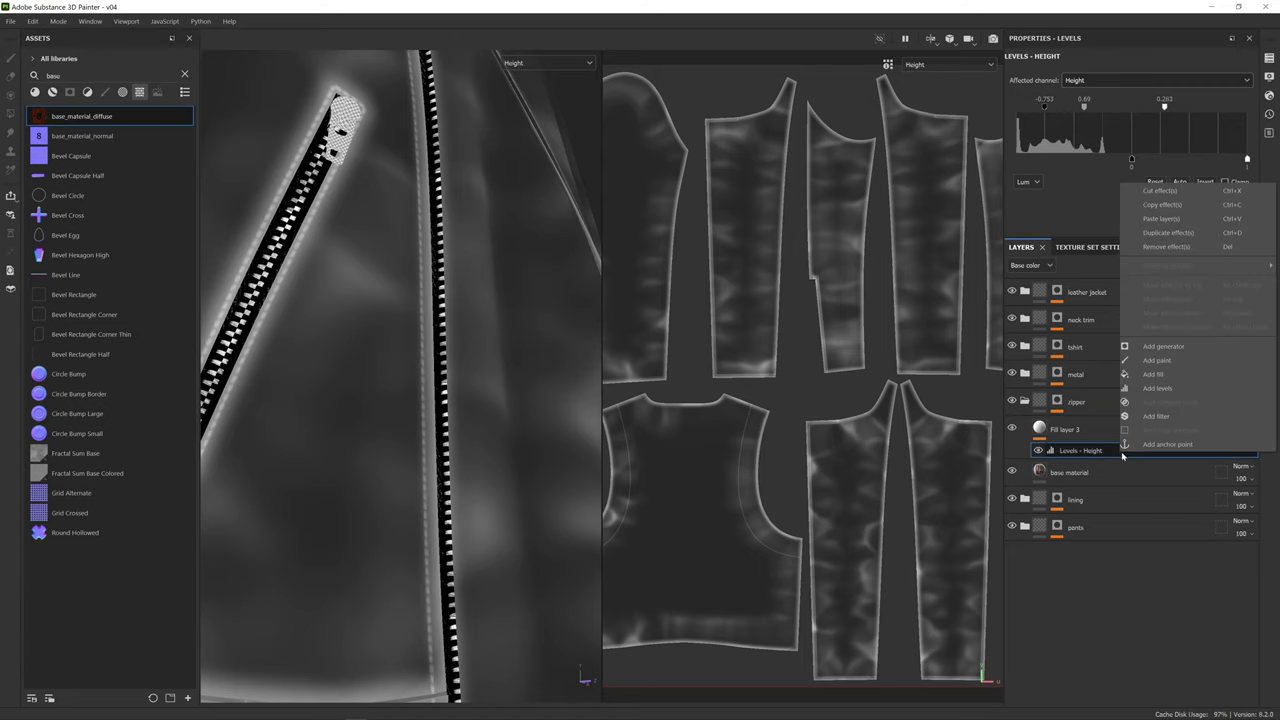
click(1180, 375)
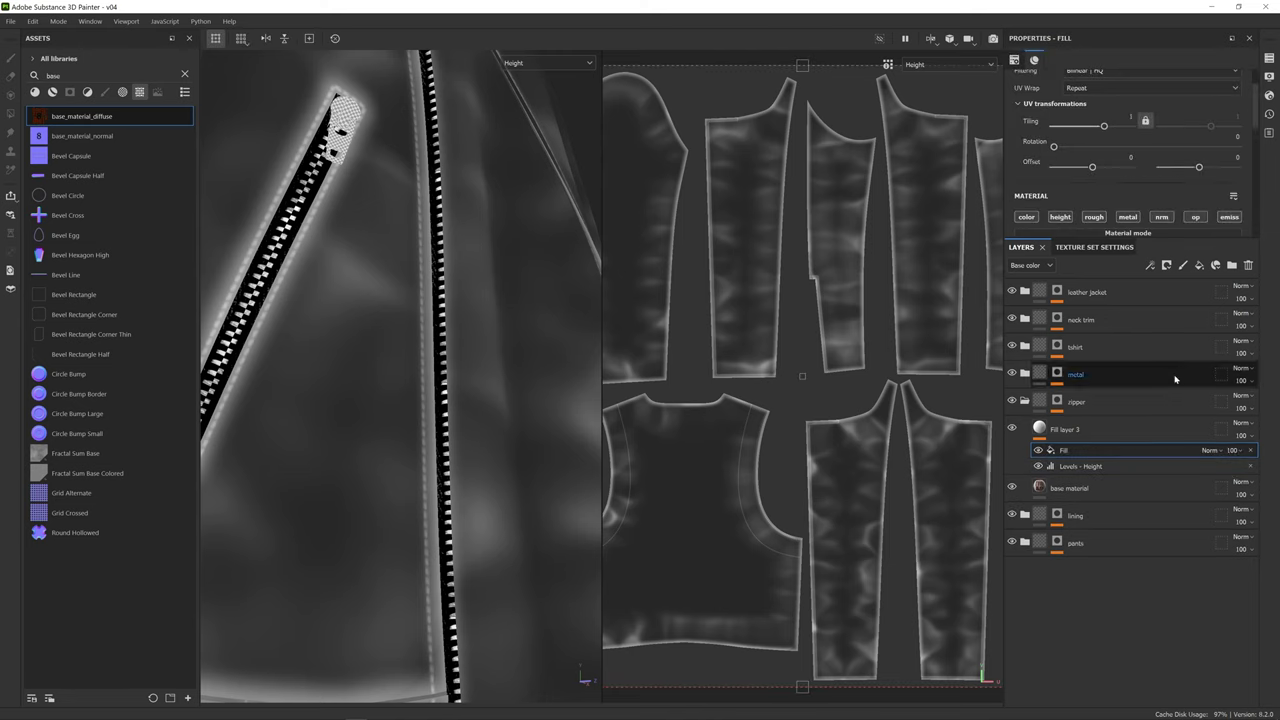
right_click(1097, 454)
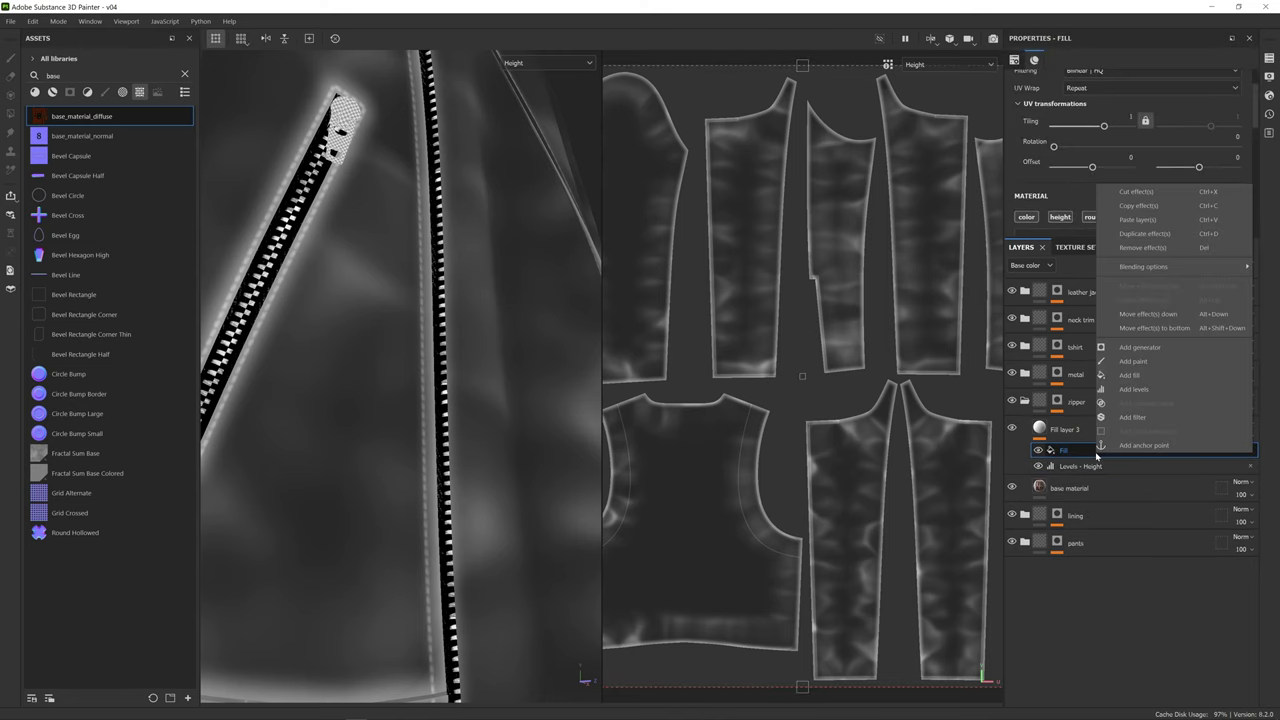
click(1087, 453)
key(Delete)
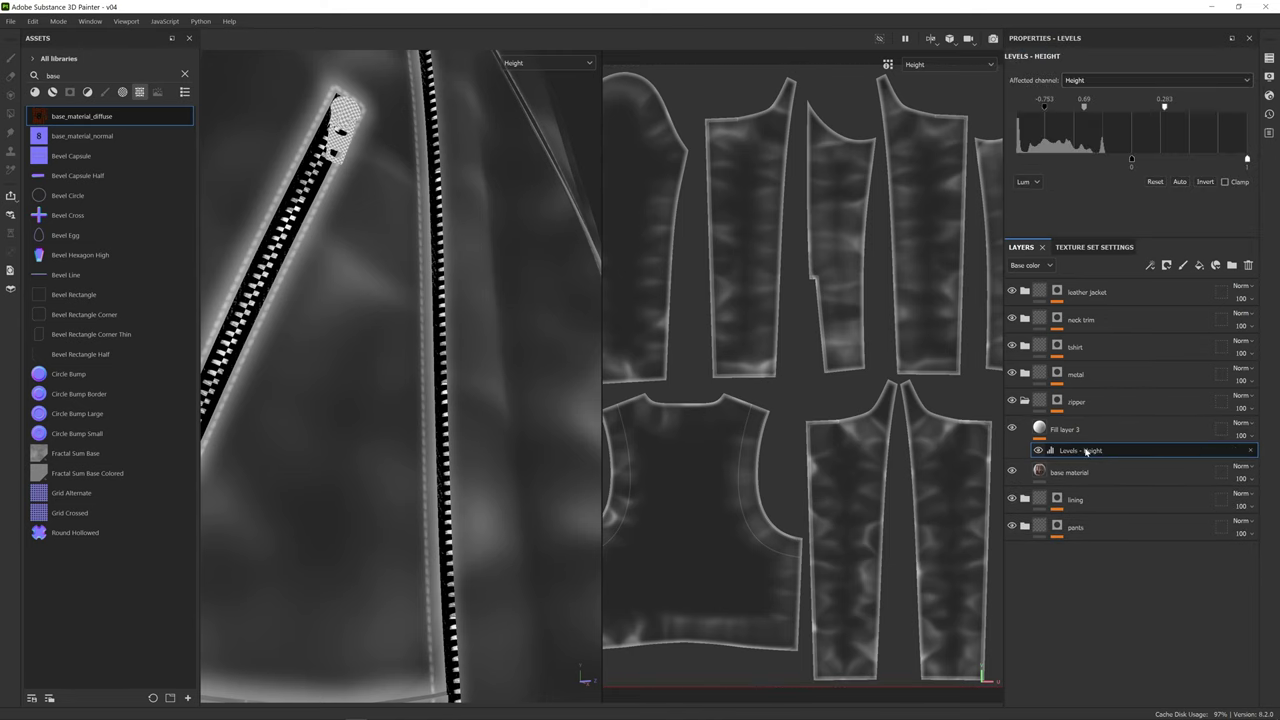
- Add a Blur filter above the height Levels effect and check the softened zipper teeth
right_click(1086, 451)
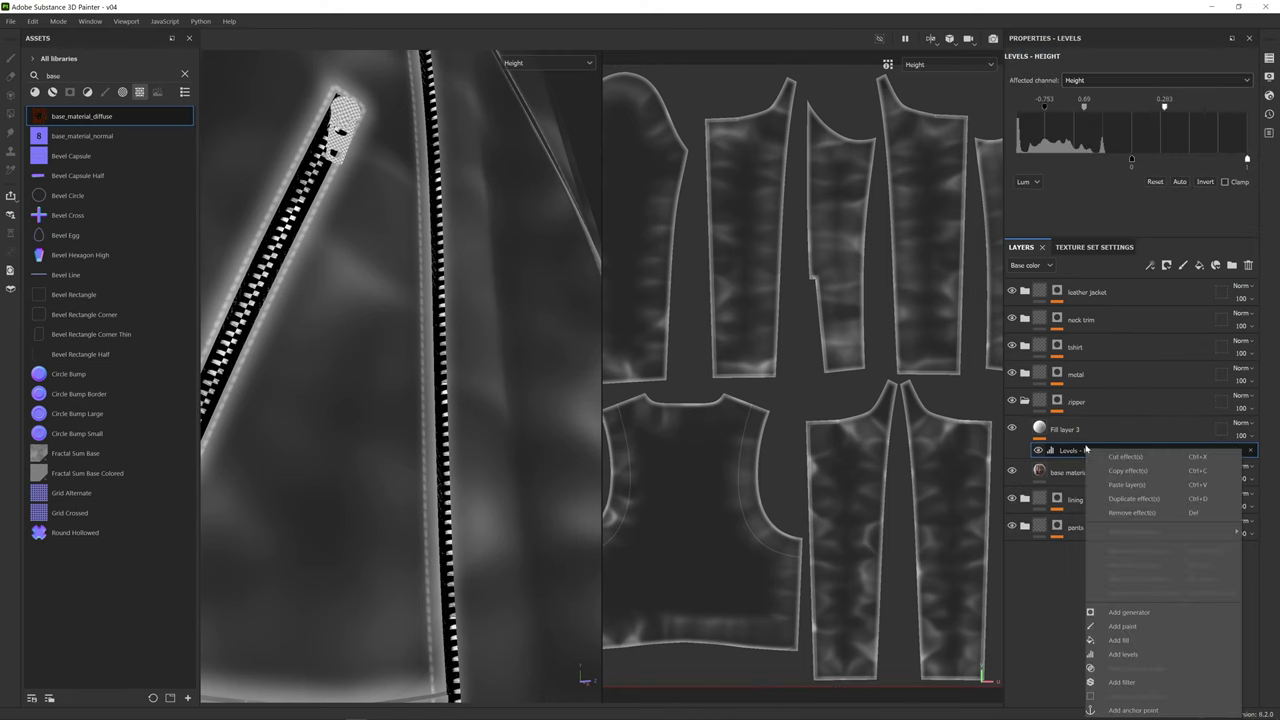
click(1122, 682)
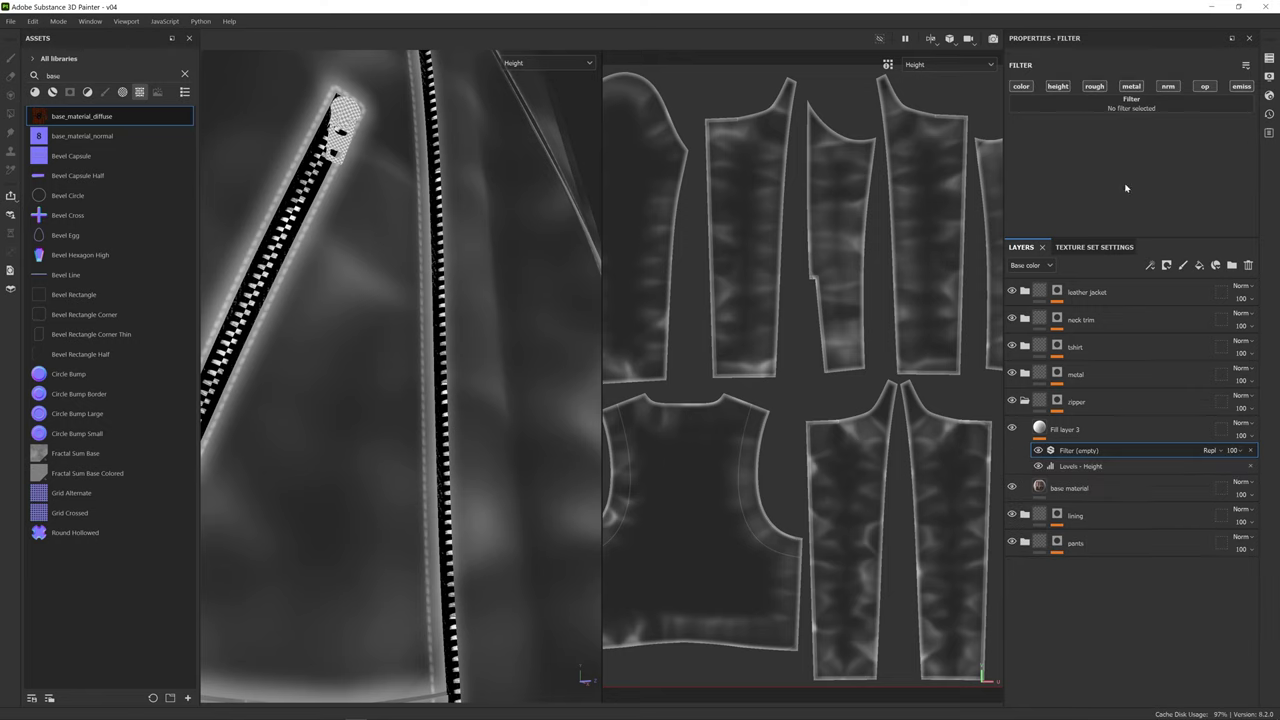
click(1131, 104)
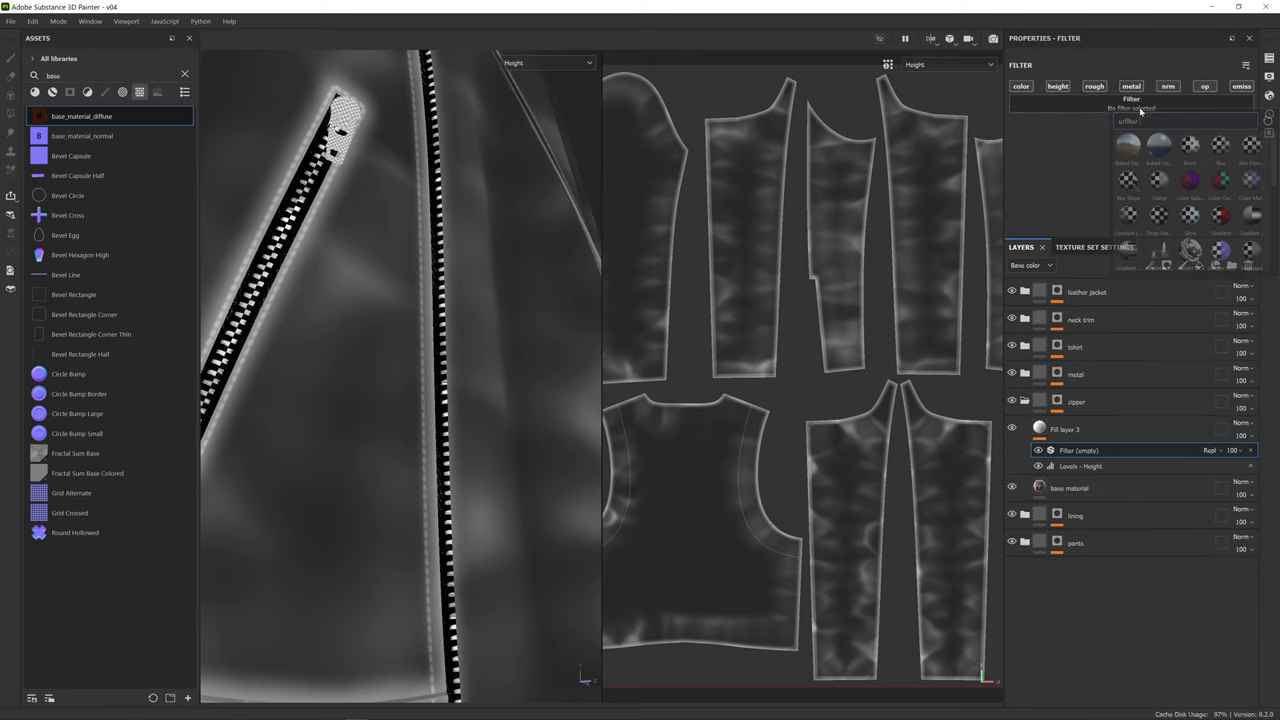
click(1220, 147)
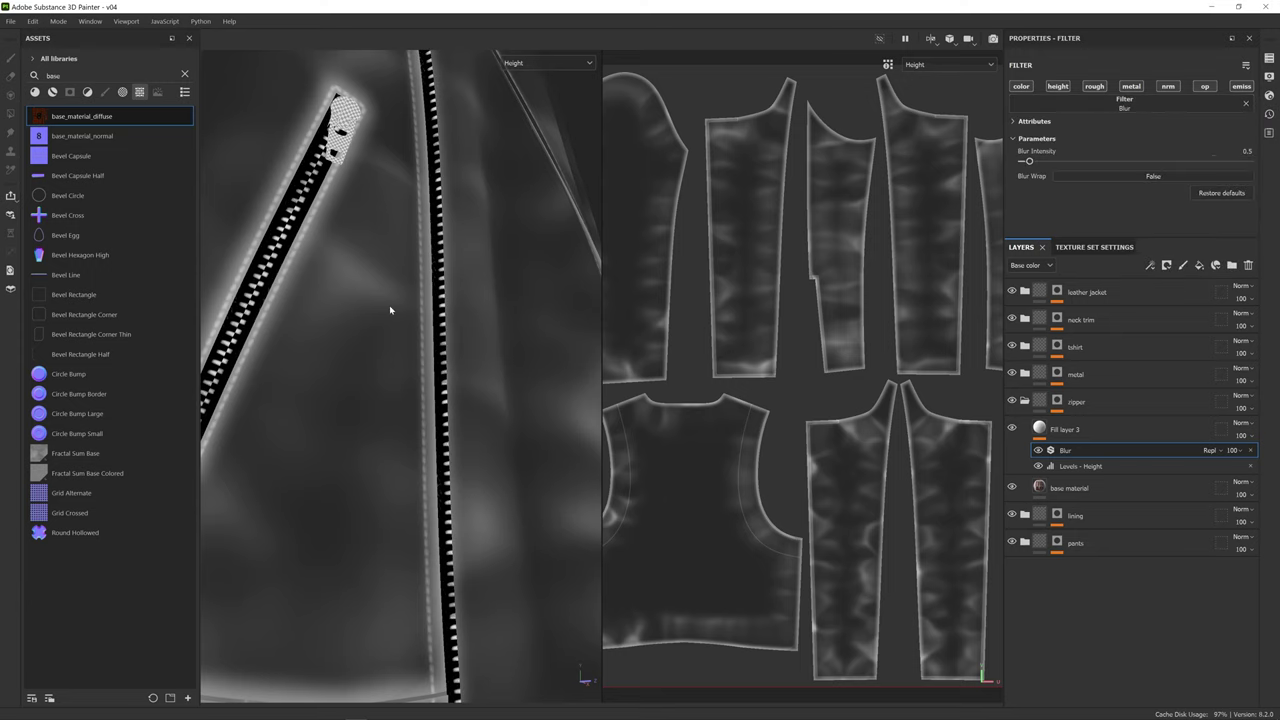
scroll(400, 302, up, 5)
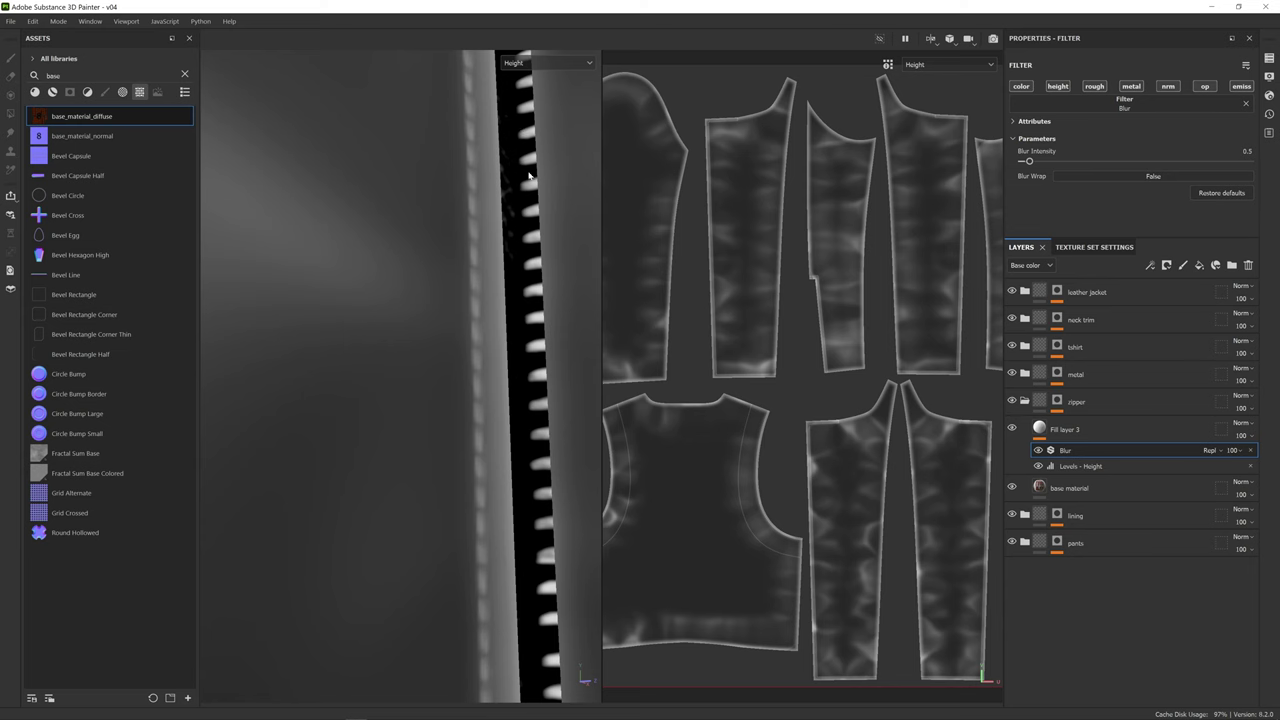
scroll(529, 175, down, 3)
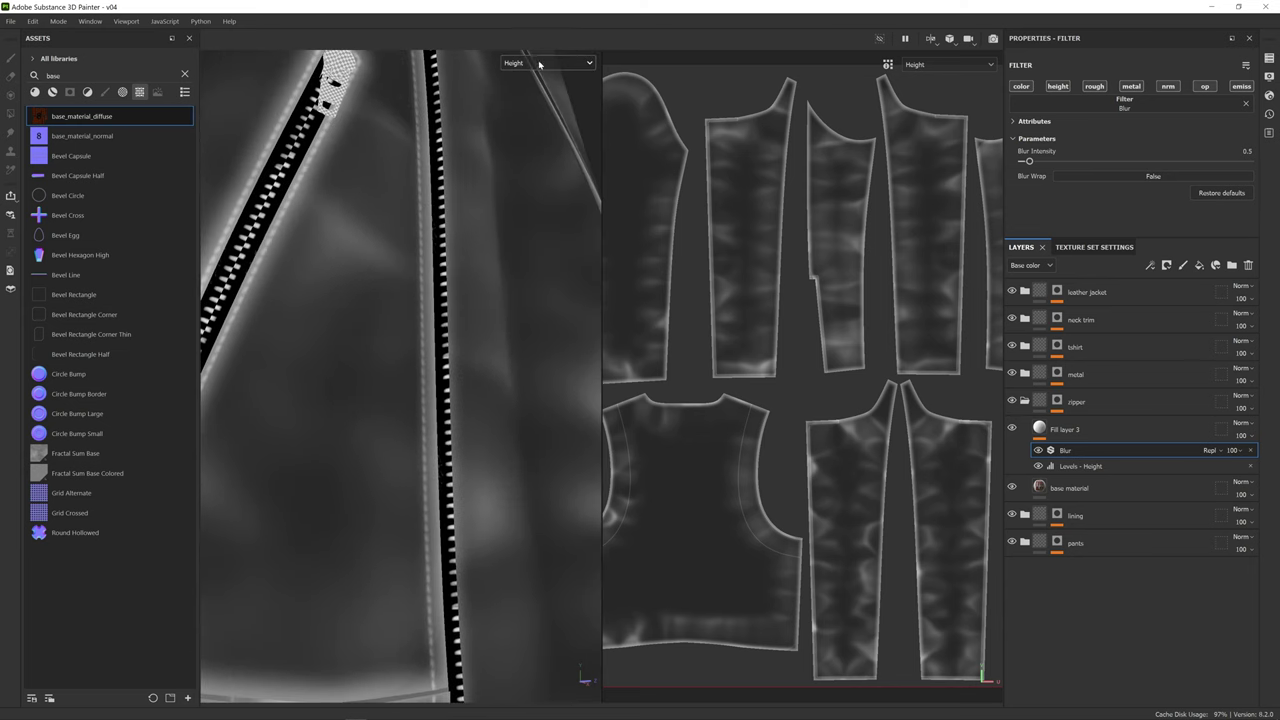
- Return the viewports to the Material display and inspect the zipper teeth under different lighting
click(540, 64)
click(544, 91)
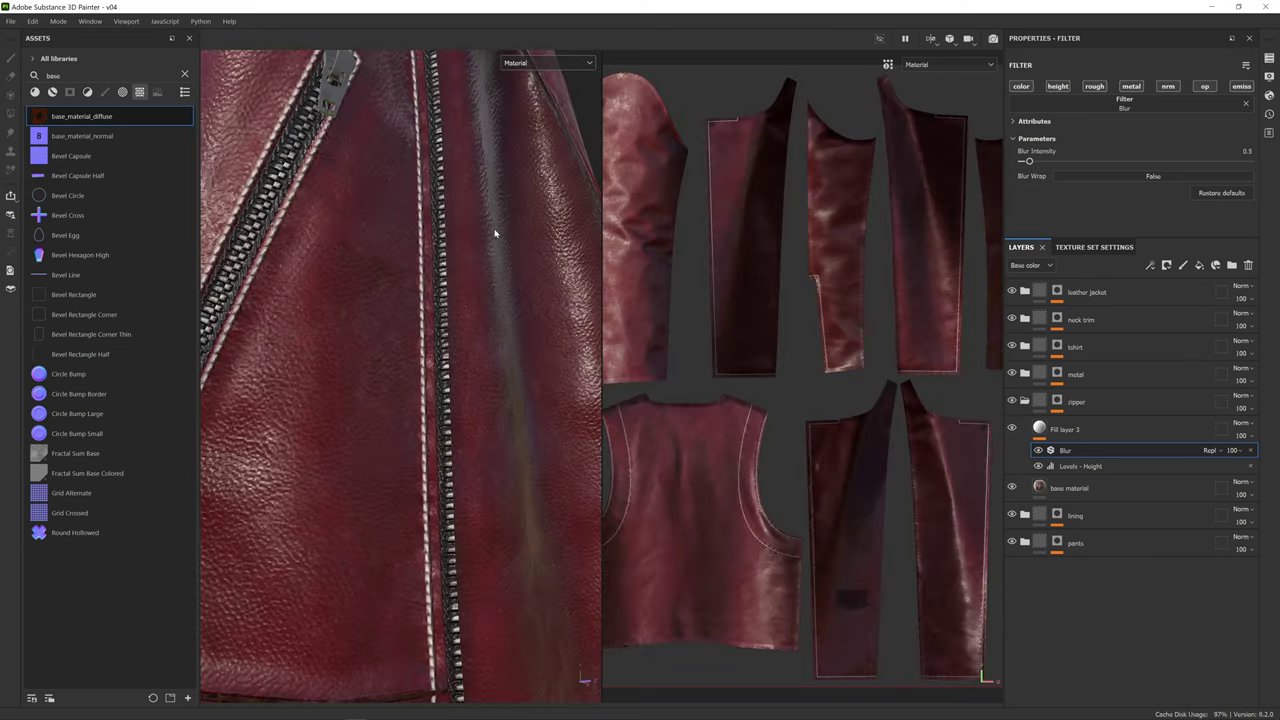
scroll(494, 234, up, 3)
shift+right_drag(453, 231, 478, 230)
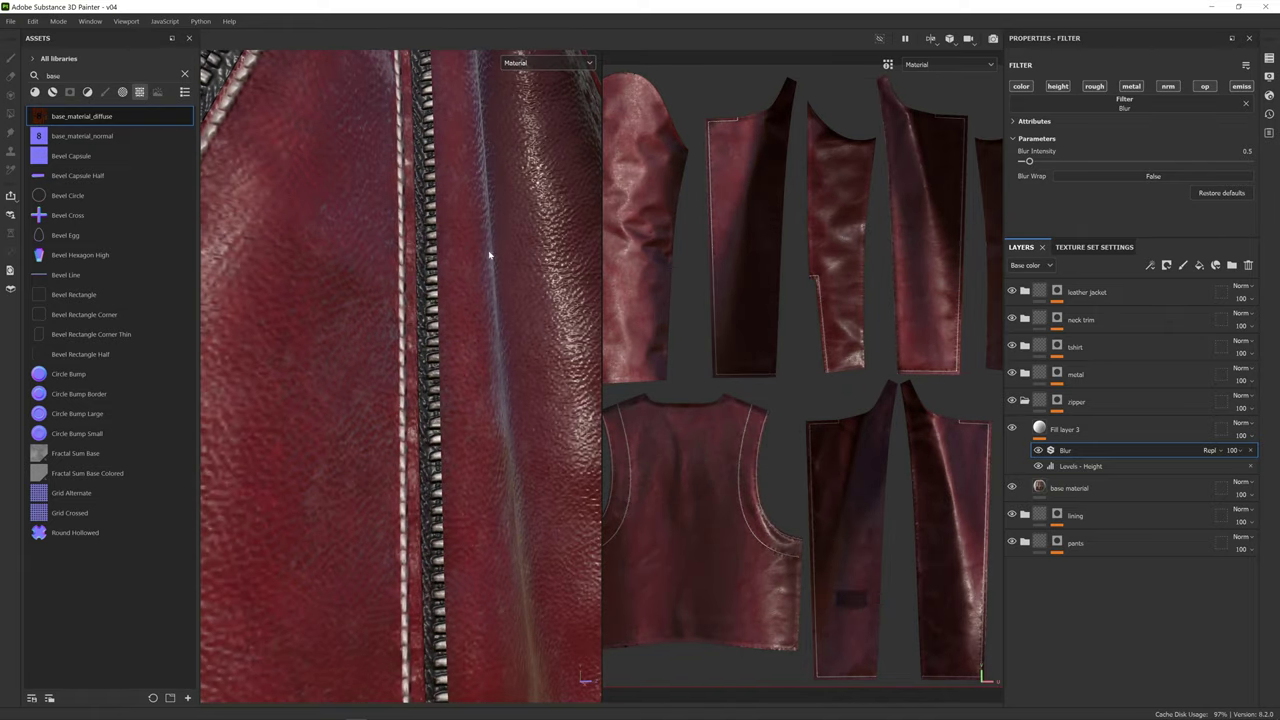
alt+drag(489, 254, 532, 264)
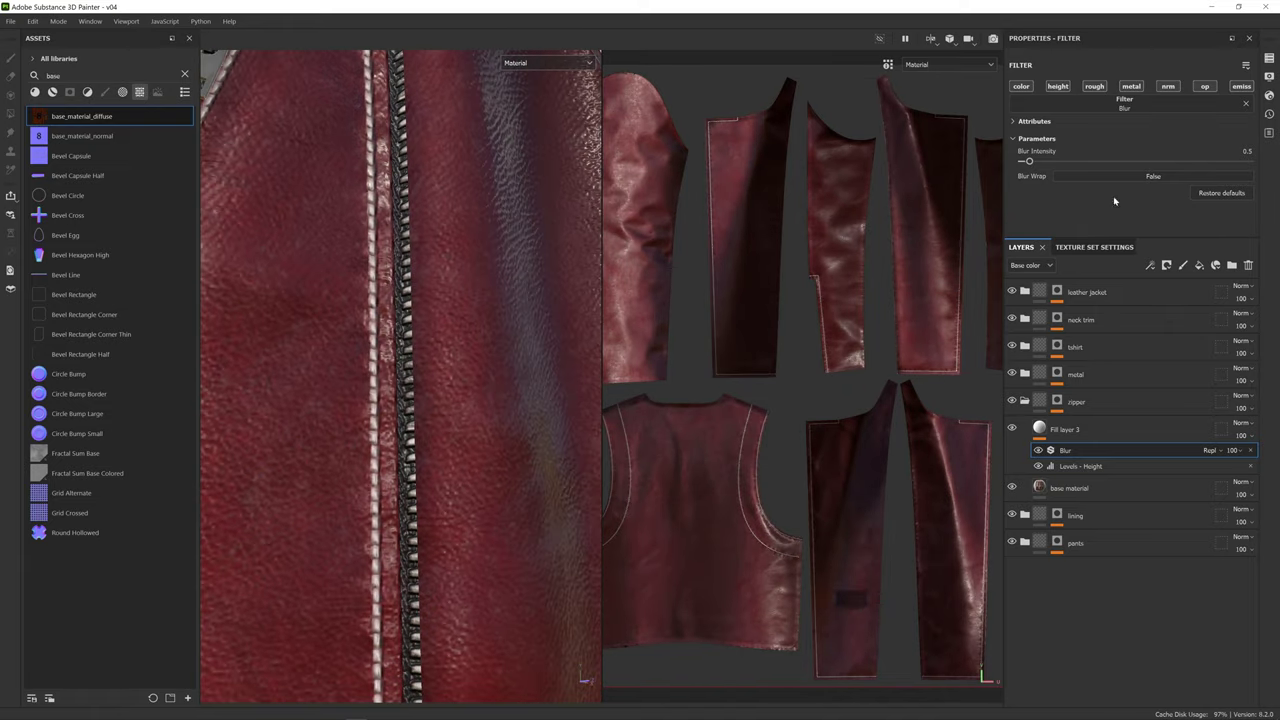
- Rename the zipper's fill layer to zip_bump
click(1072, 430)
double_click(1108, 430)
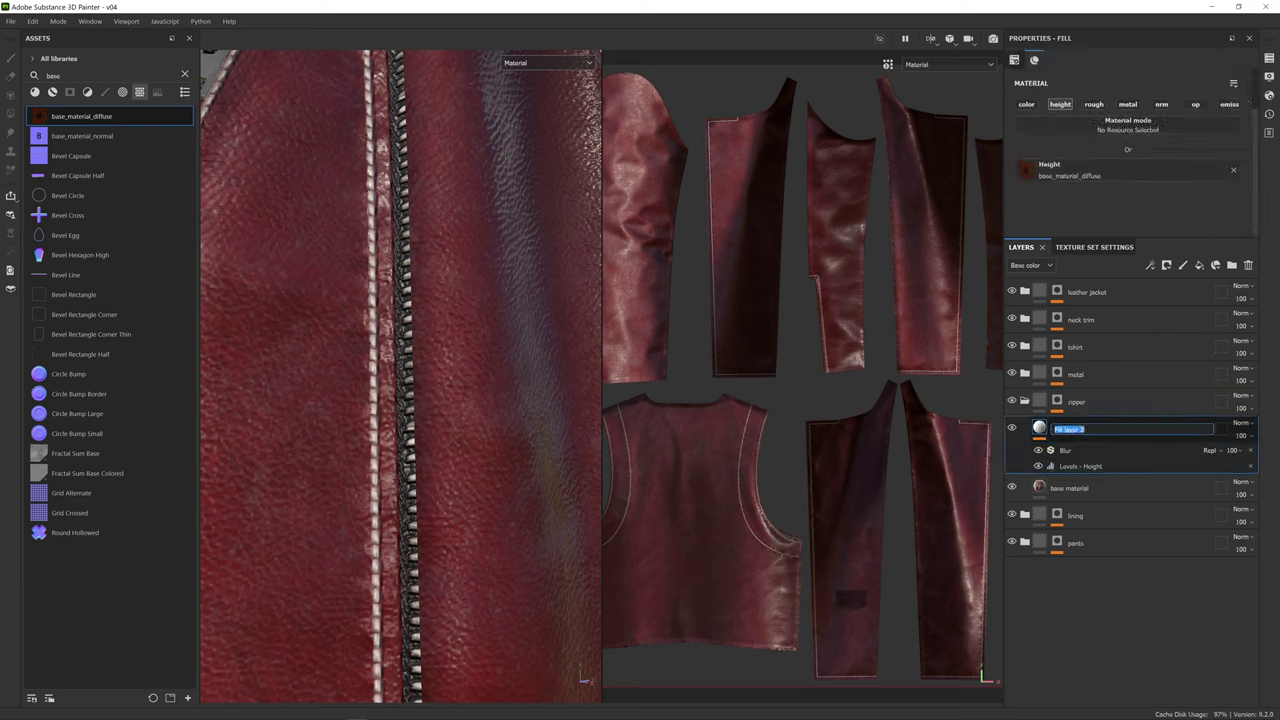
text(zip_bump)
key(Return)
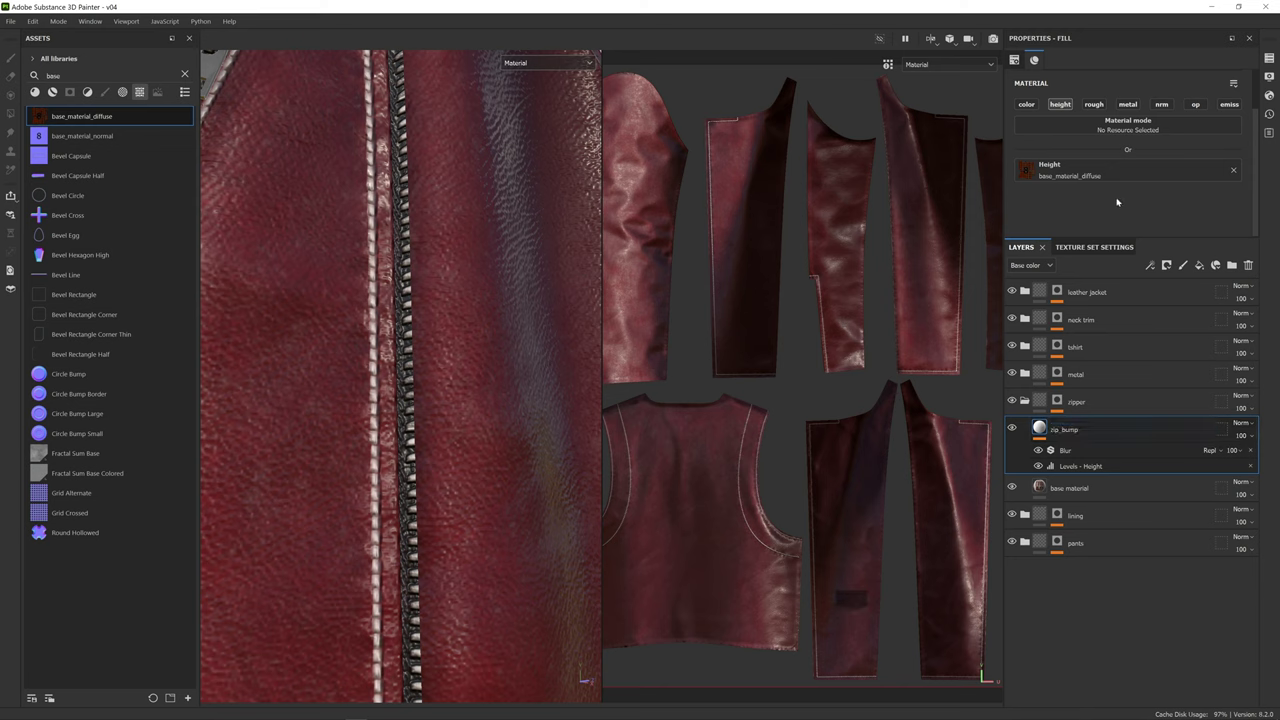
- Enable the normal channel on the zip_bump layer and assign the base_material_normal texture to it
click(1161, 105)
click(106, 139)
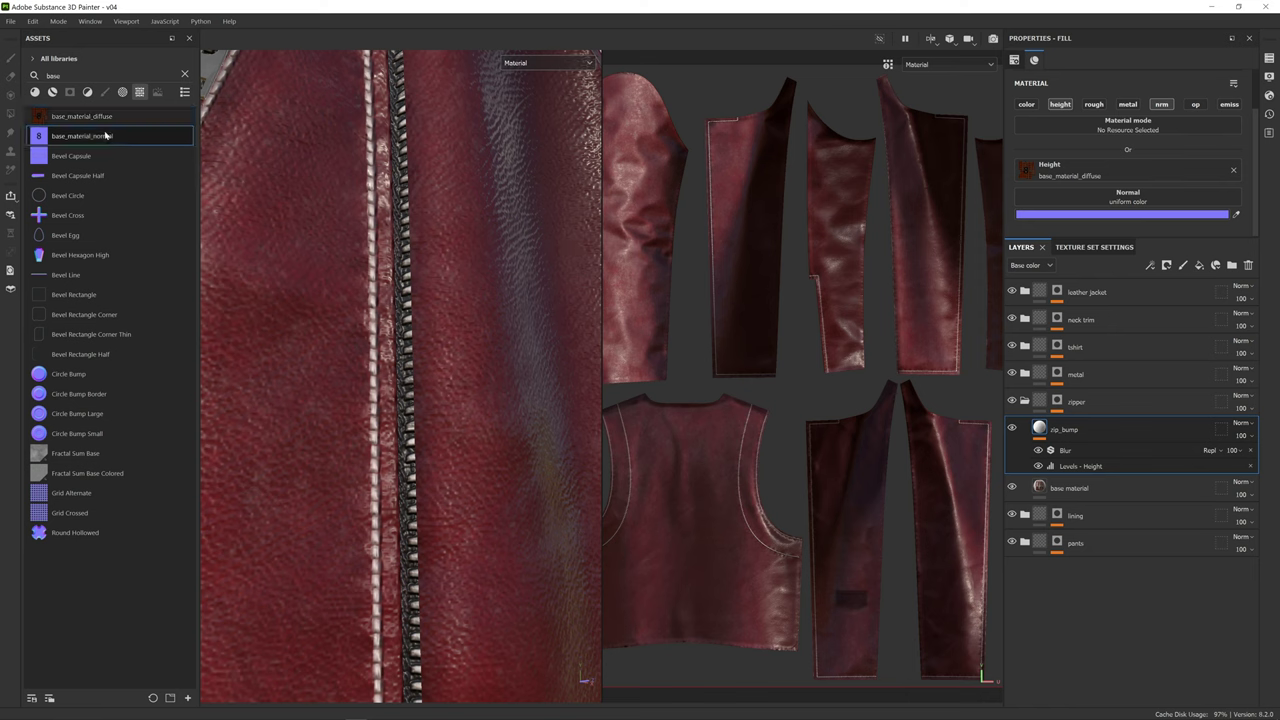
drag(98, 139, 1147, 202)
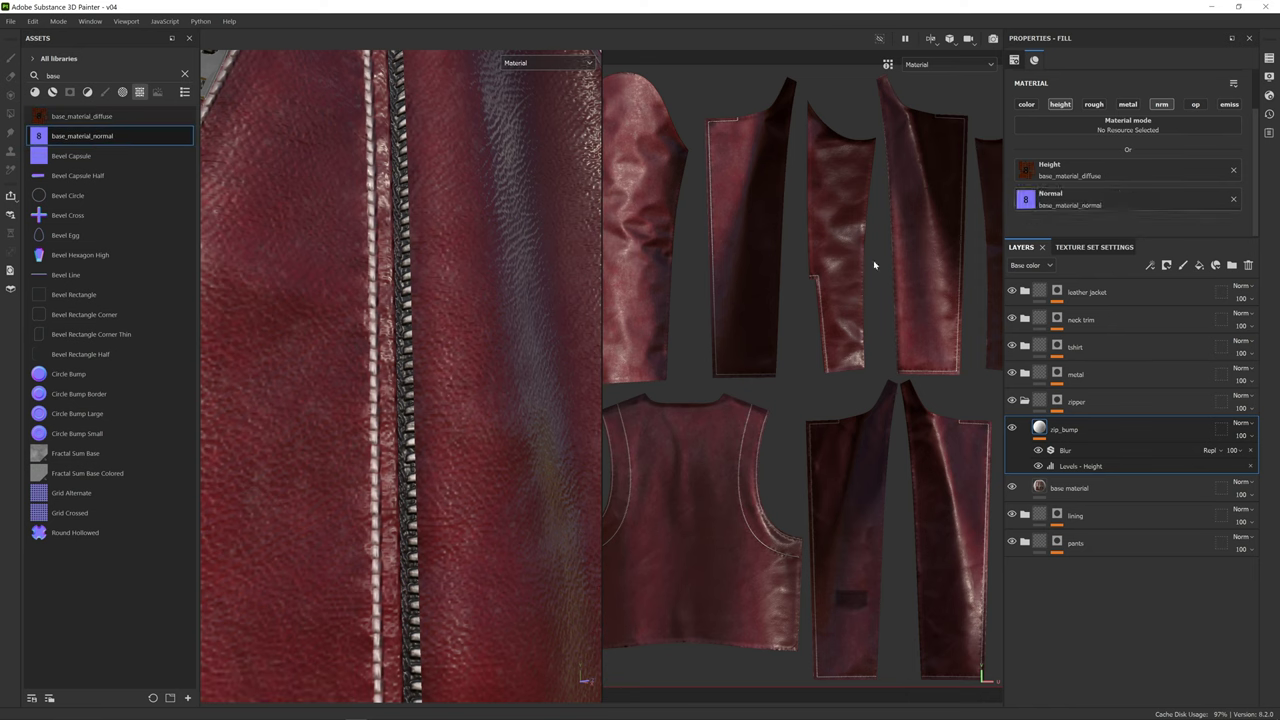
- Check the zipper teeth in the Normal+Height+Mesh display and return the viewports to Material
click(550, 63)
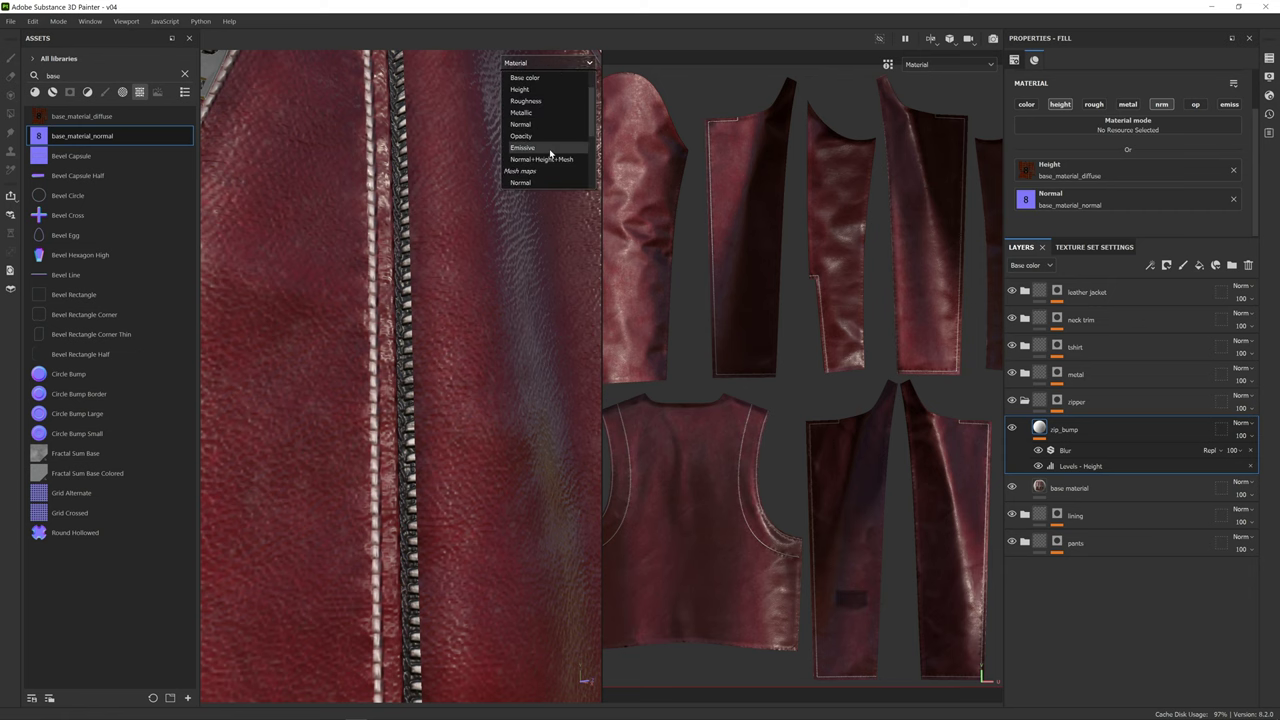
click(544, 160)
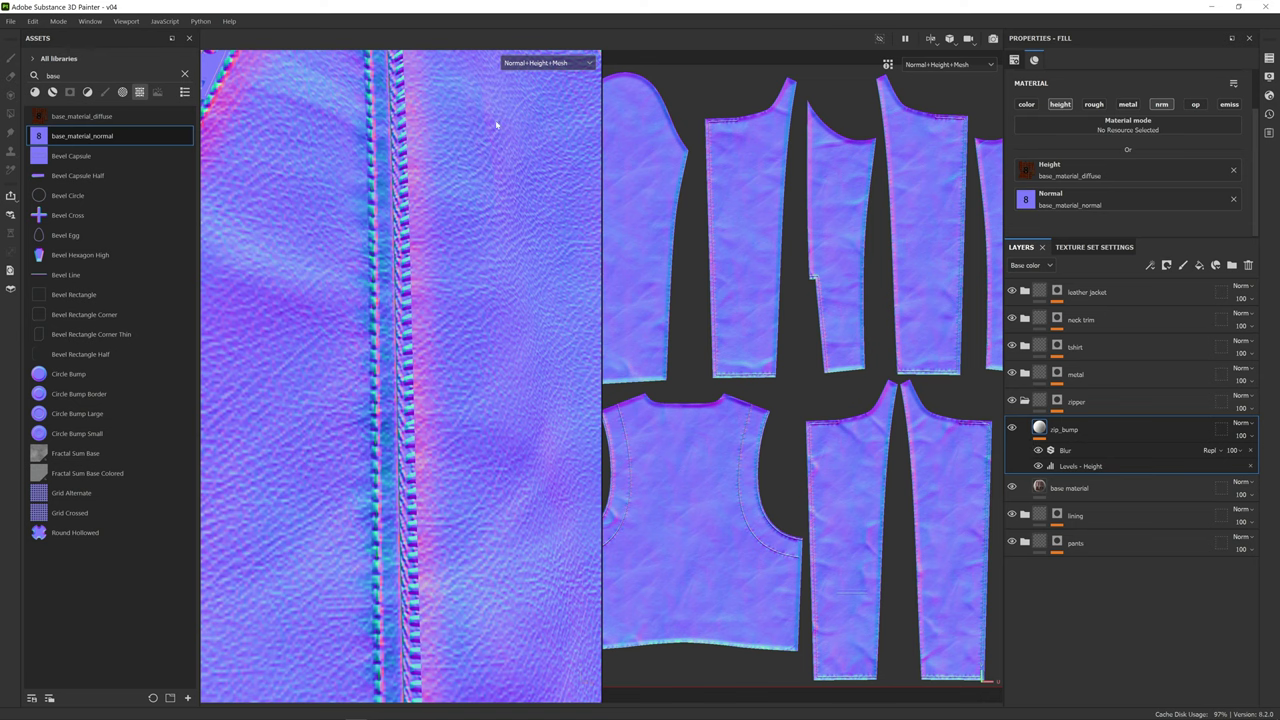
click(548, 64)
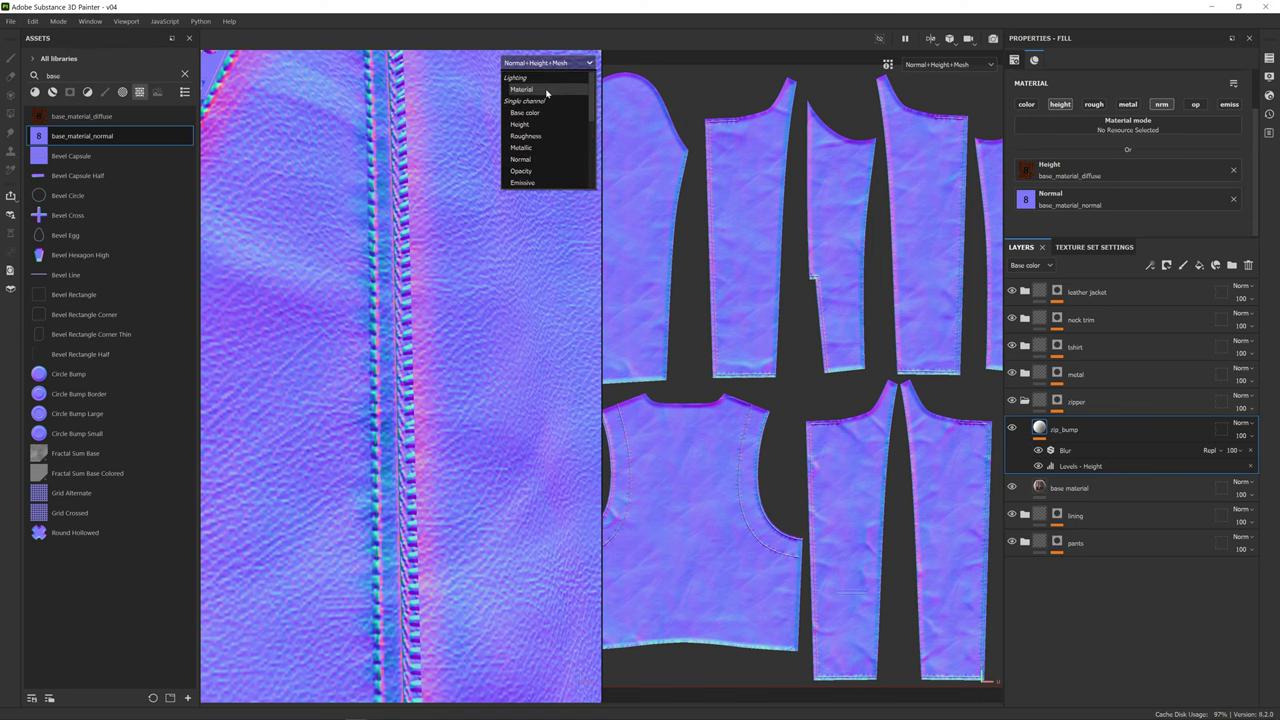
click(546, 90)
mouse_move(480, 233)
alt+mouse_down()
mouse_move(500, 230)
mouse_move(470, 228)
alt+mouse_up()
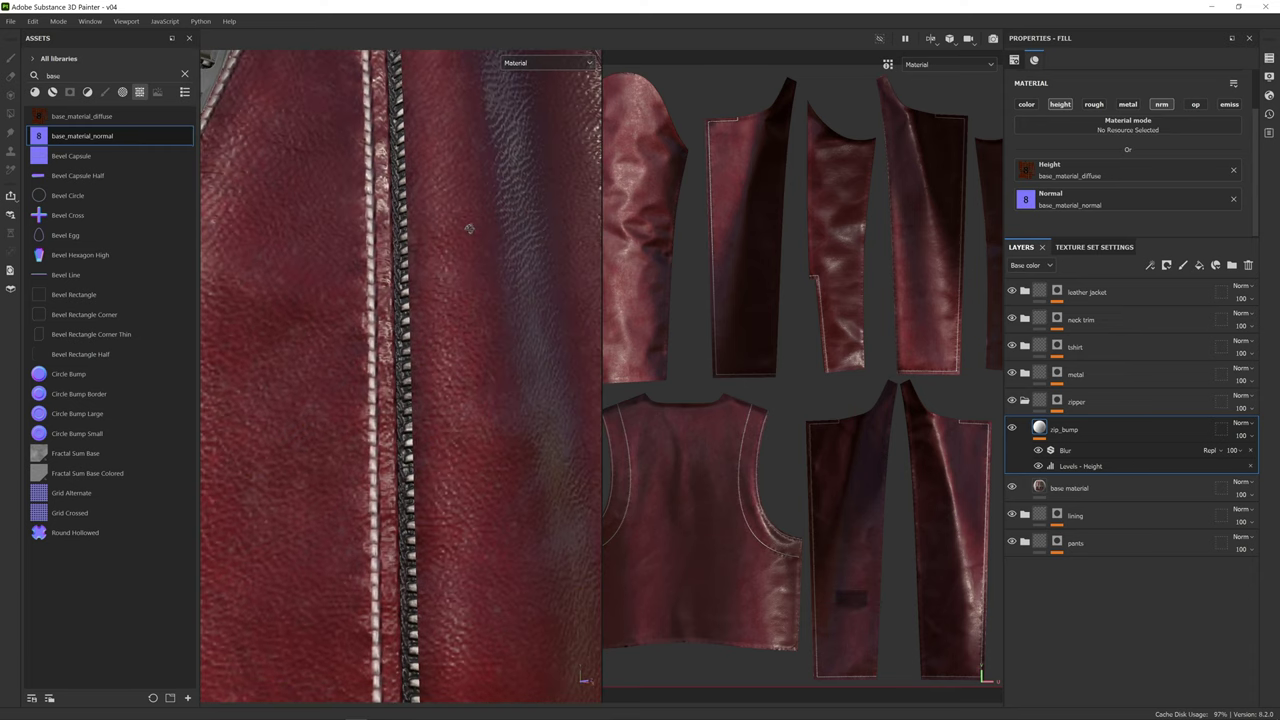
- Add a Levels effect affecting the Roughness channel to zip_bump and enable the layer's roughness channel
right_click(1141, 465)
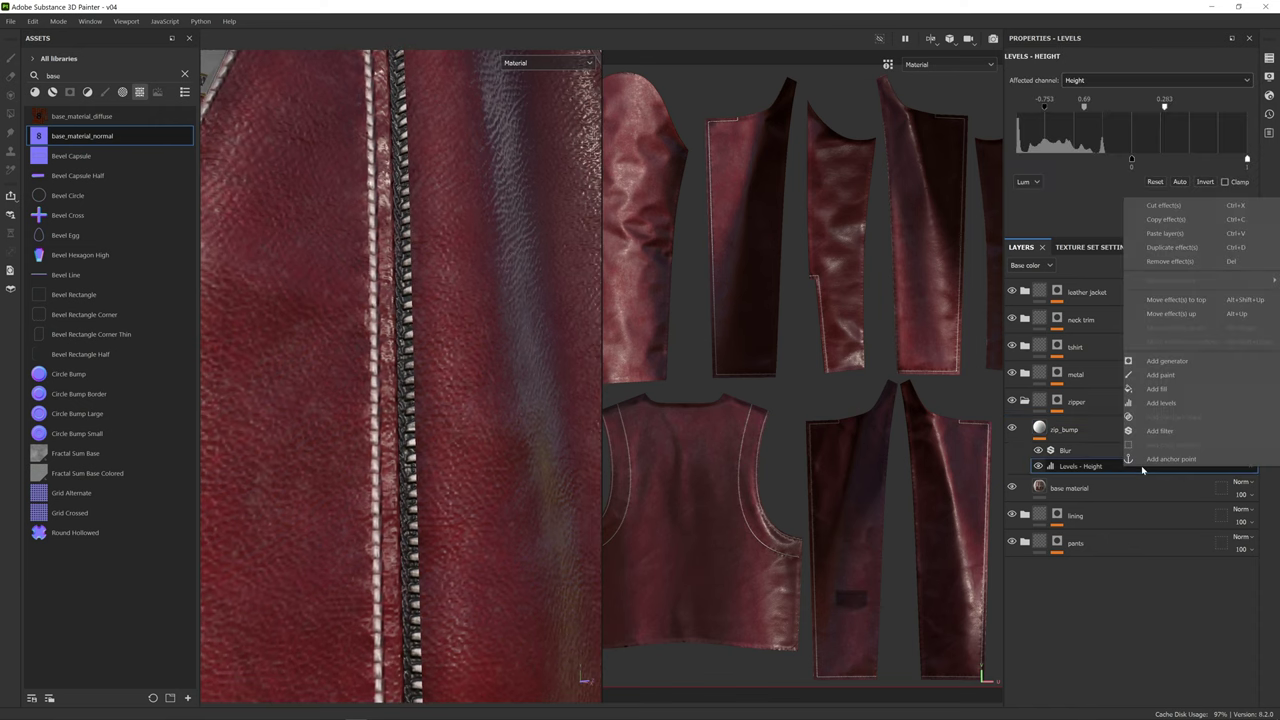
click(1178, 405)
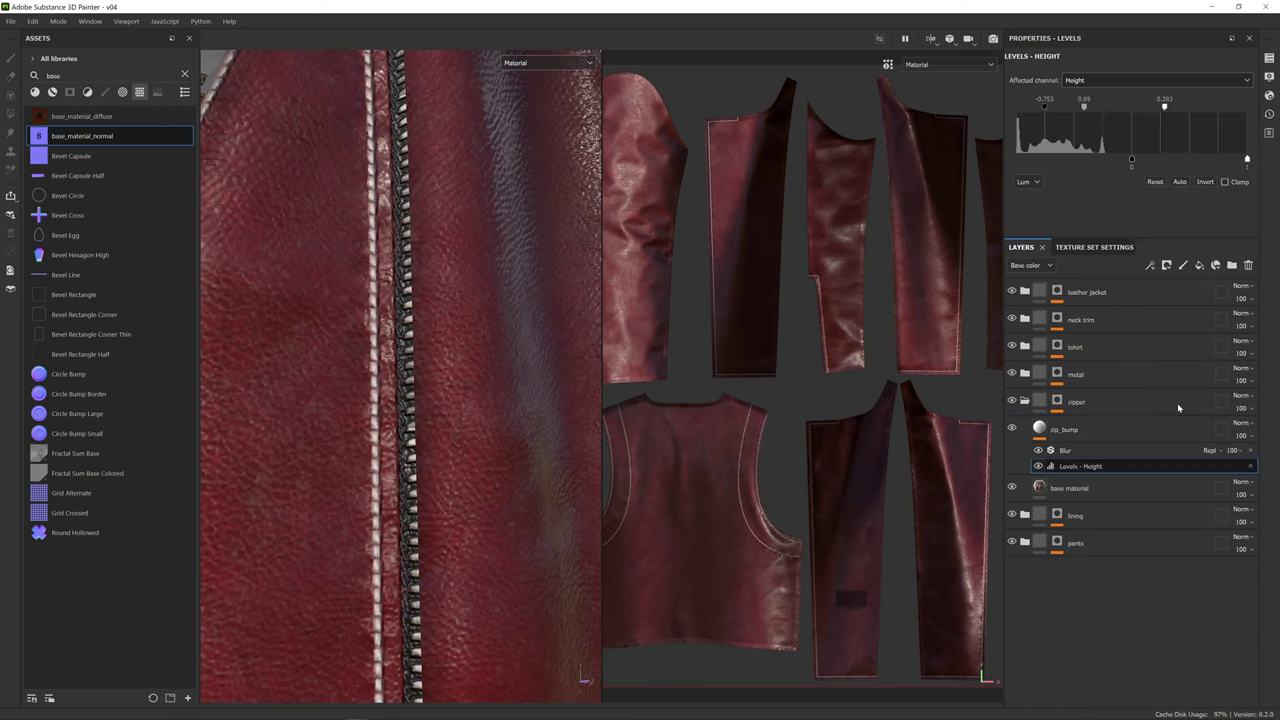
click(1091, 82)
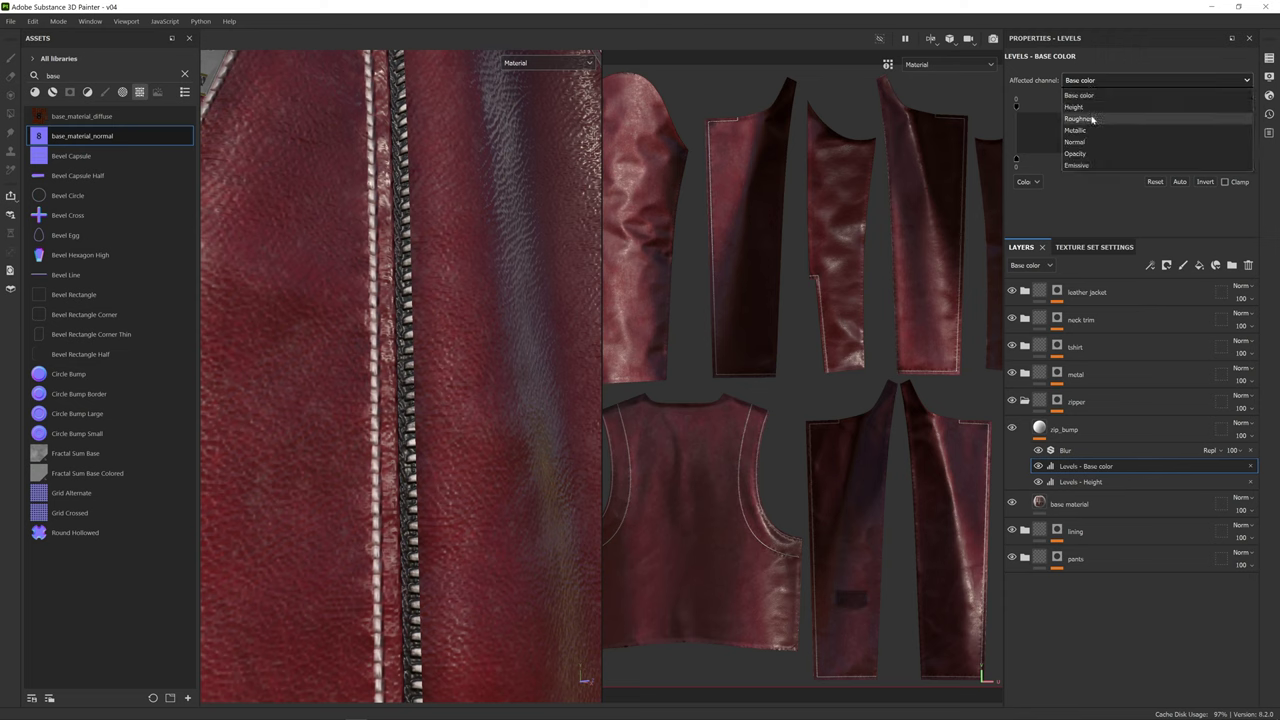
click(1092, 119)
click(1091, 436)
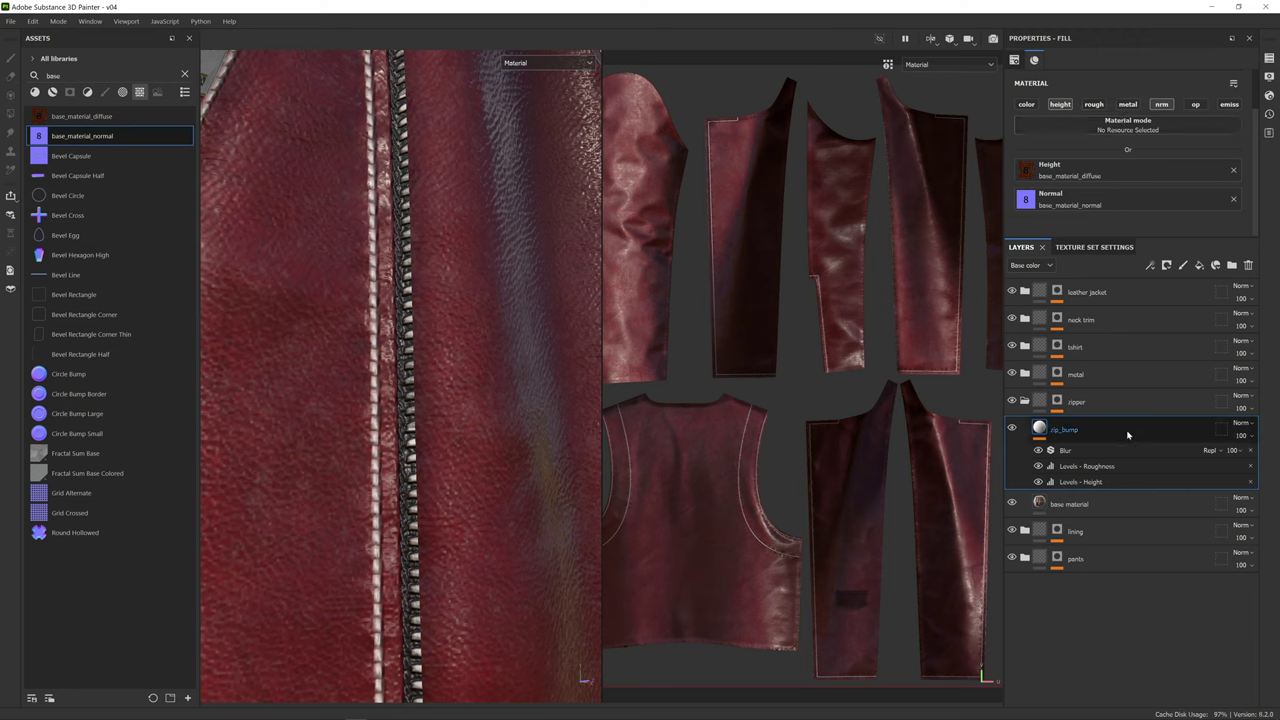
click(1094, 104)
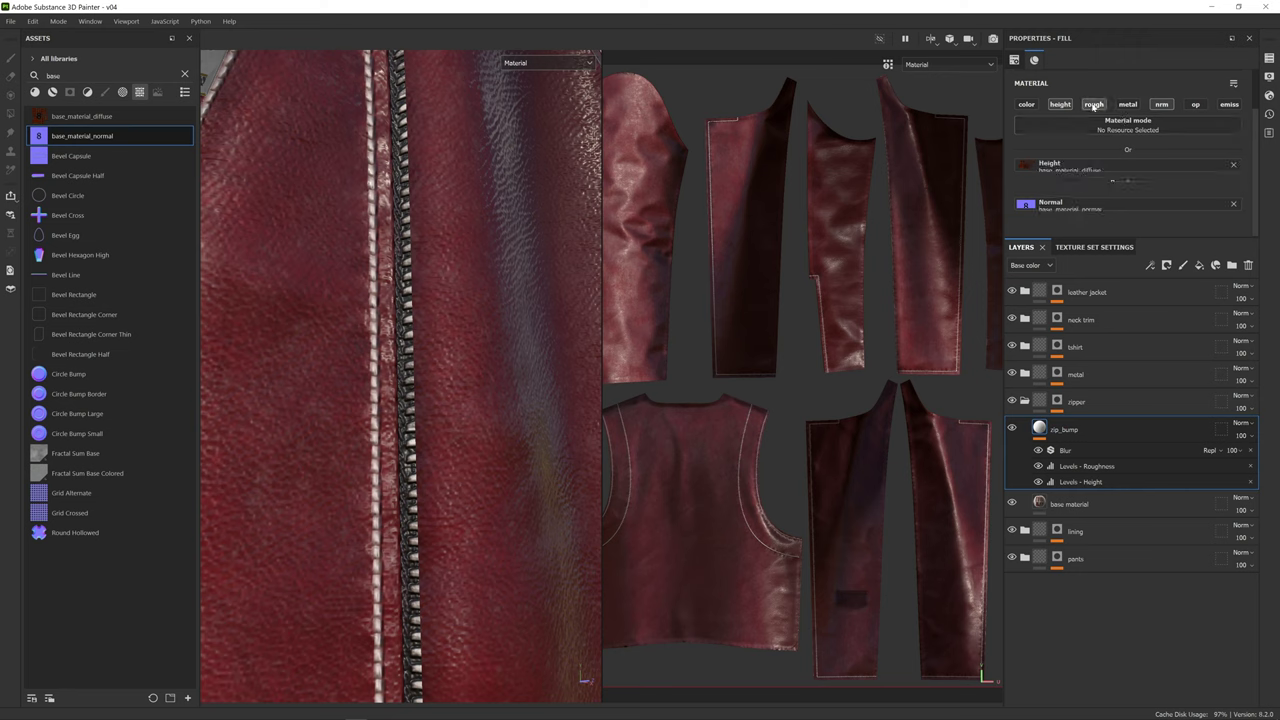
click(1088, 469)
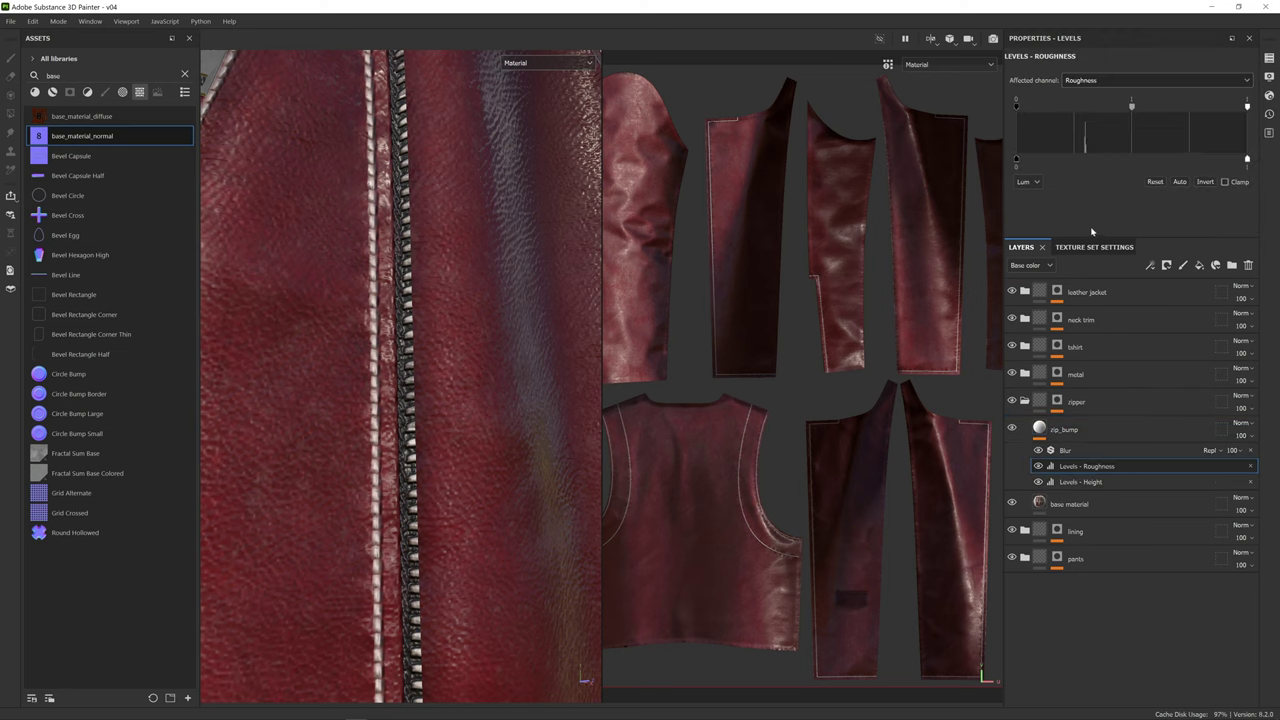
- Display the Roughness channel and set the roughness Levels midtone to 0.735 and white point to 0.737
click(571, 64)
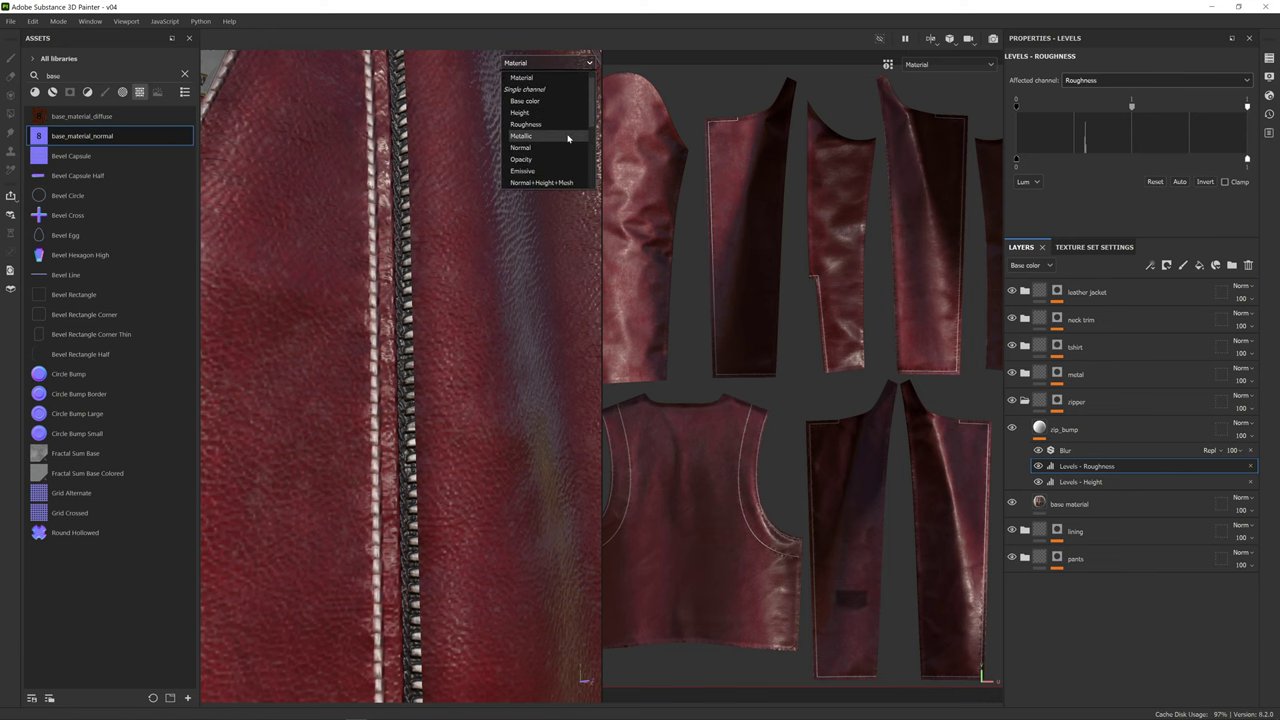
click(552, 127)
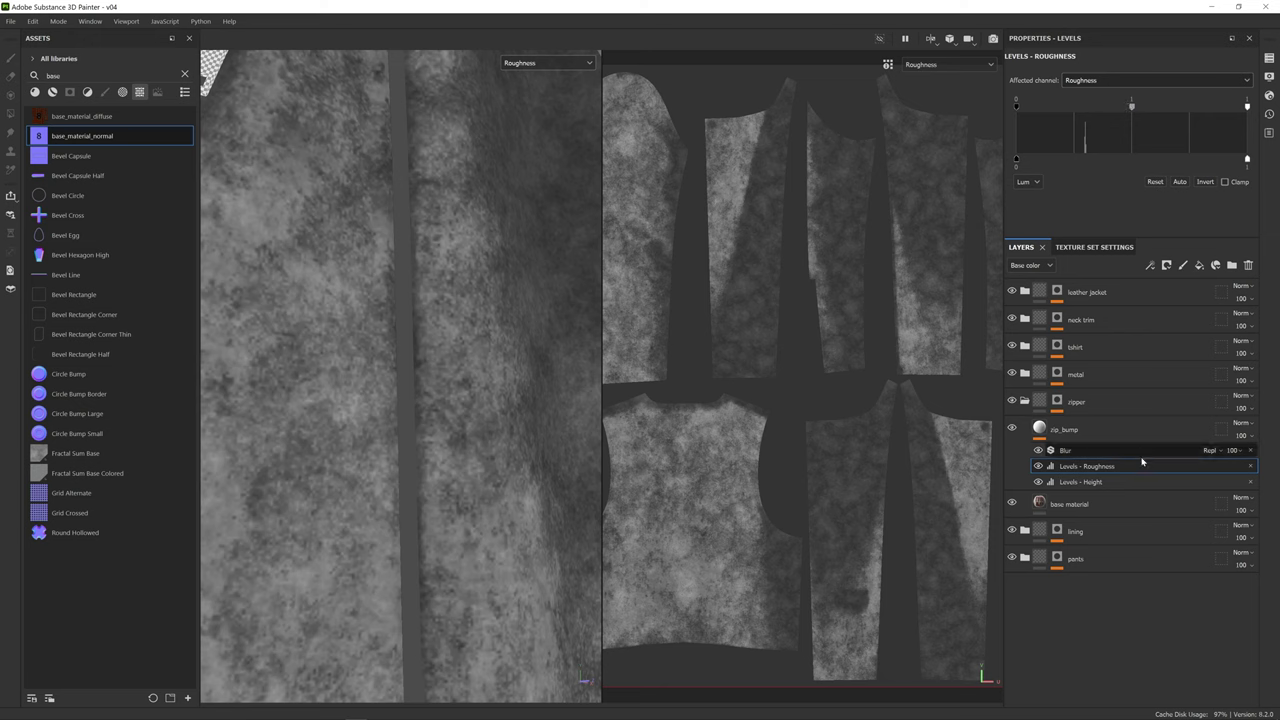
mouse_move(1017, 107)
mouse_down()
mouse_move(1074, 110)
mouse_move(1016, 108)
mouse_up()
drag(1132, 108, 1100, 108)
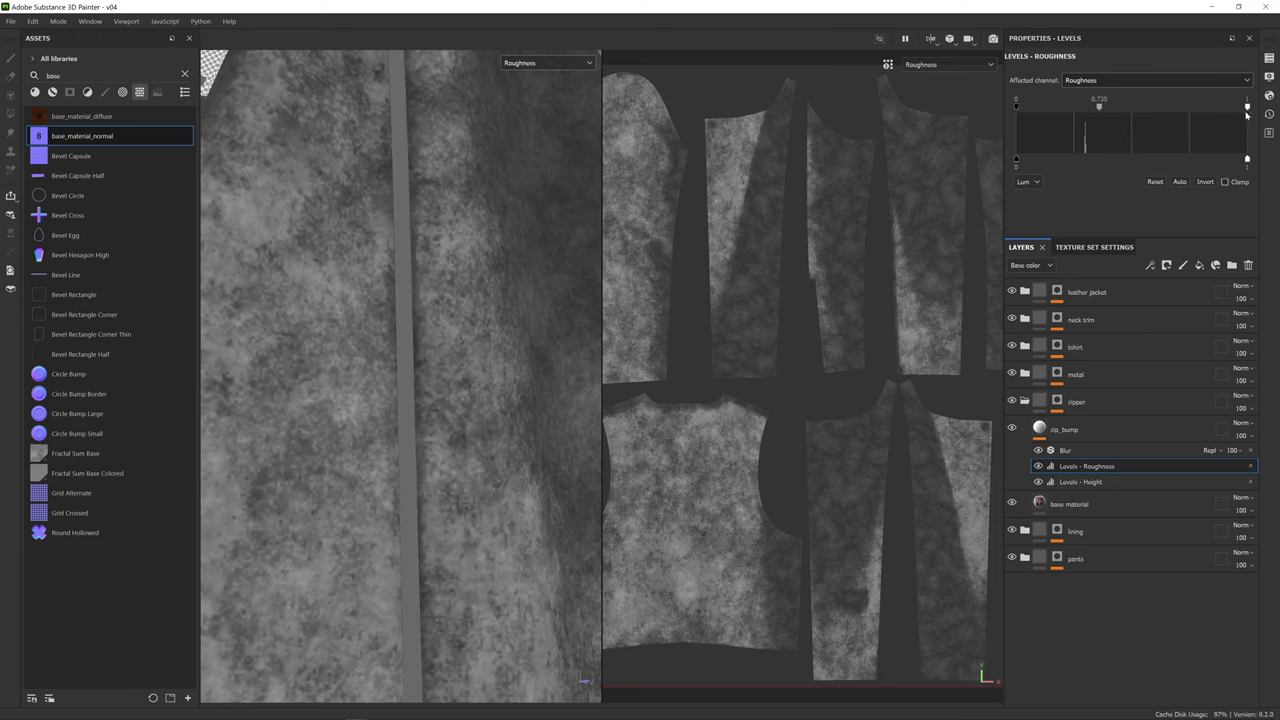
drag(1247, 108, 1187, 107)
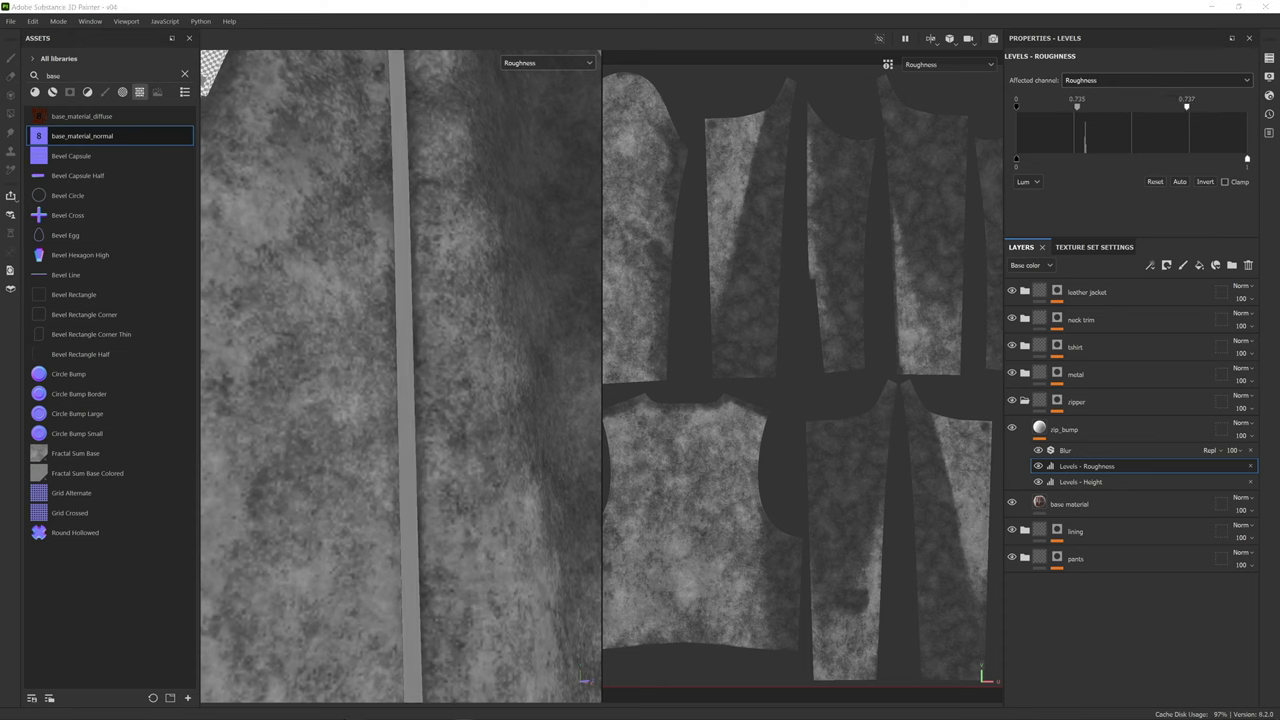
- Delete the roughness Levels effect from zip_bump and return the viewports to the Material display
right_click(1146, 467)
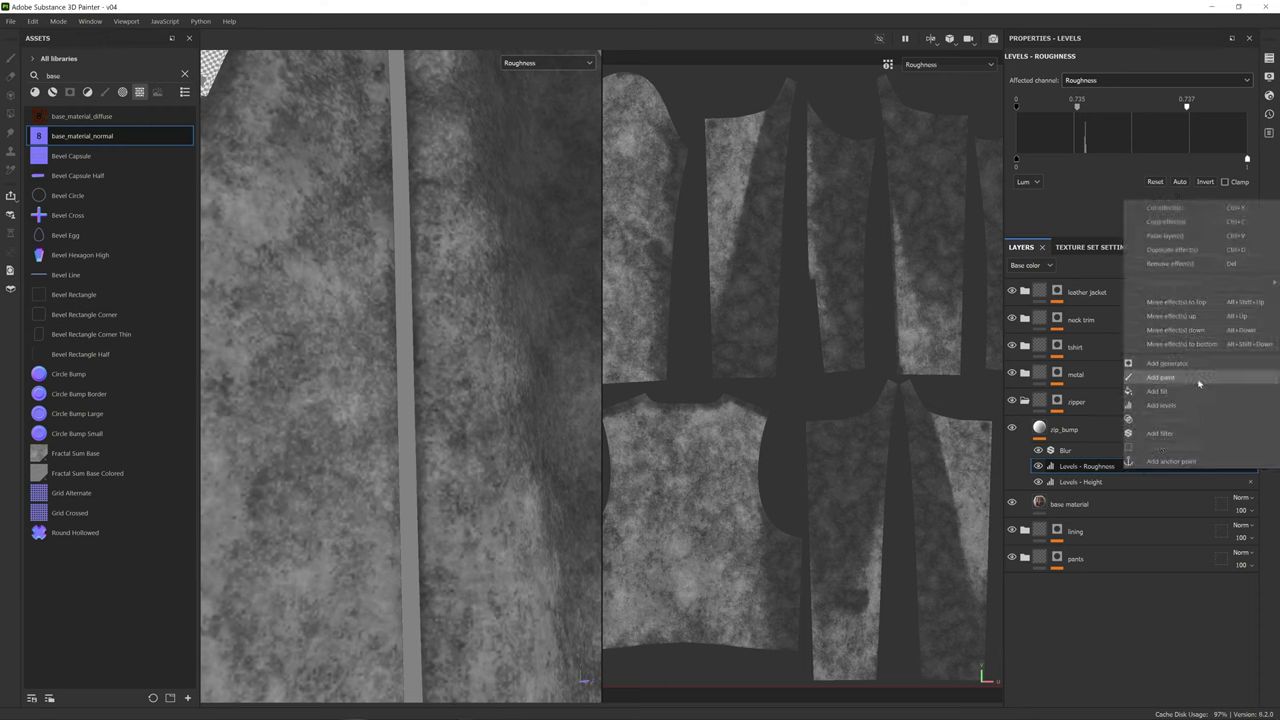
click(1091, 470)
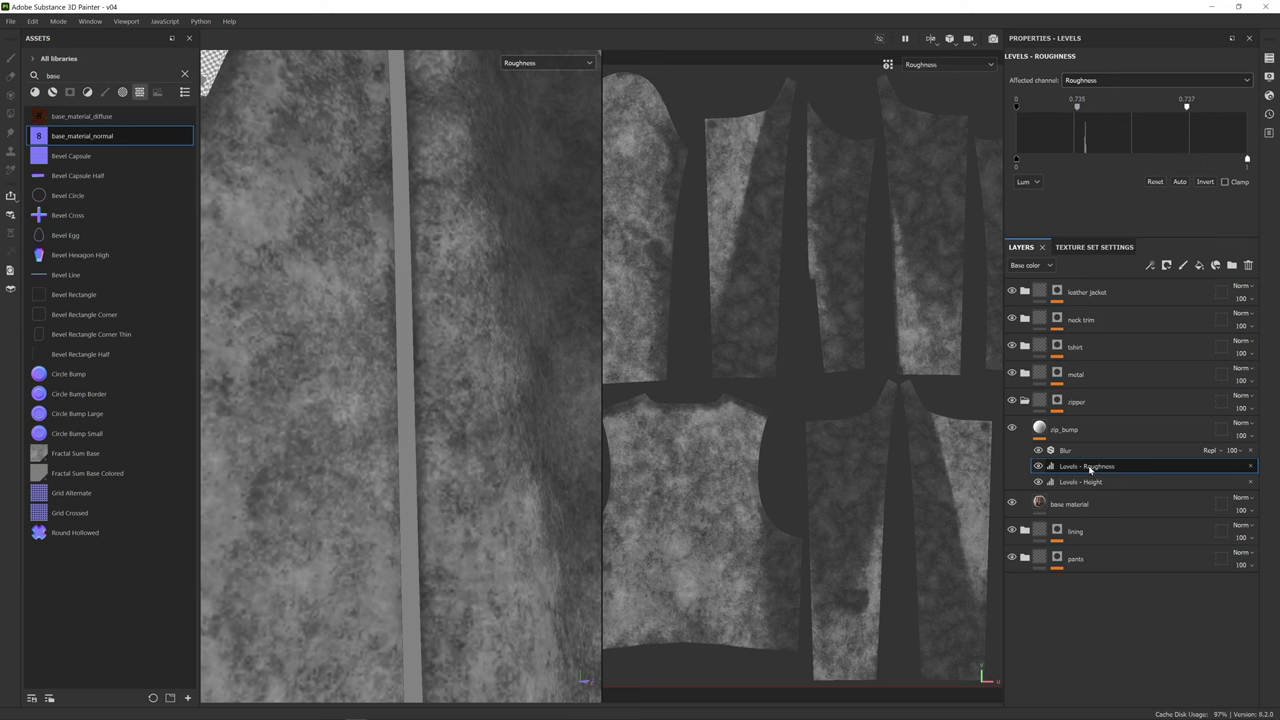
key(Delete)
click(530, 62)
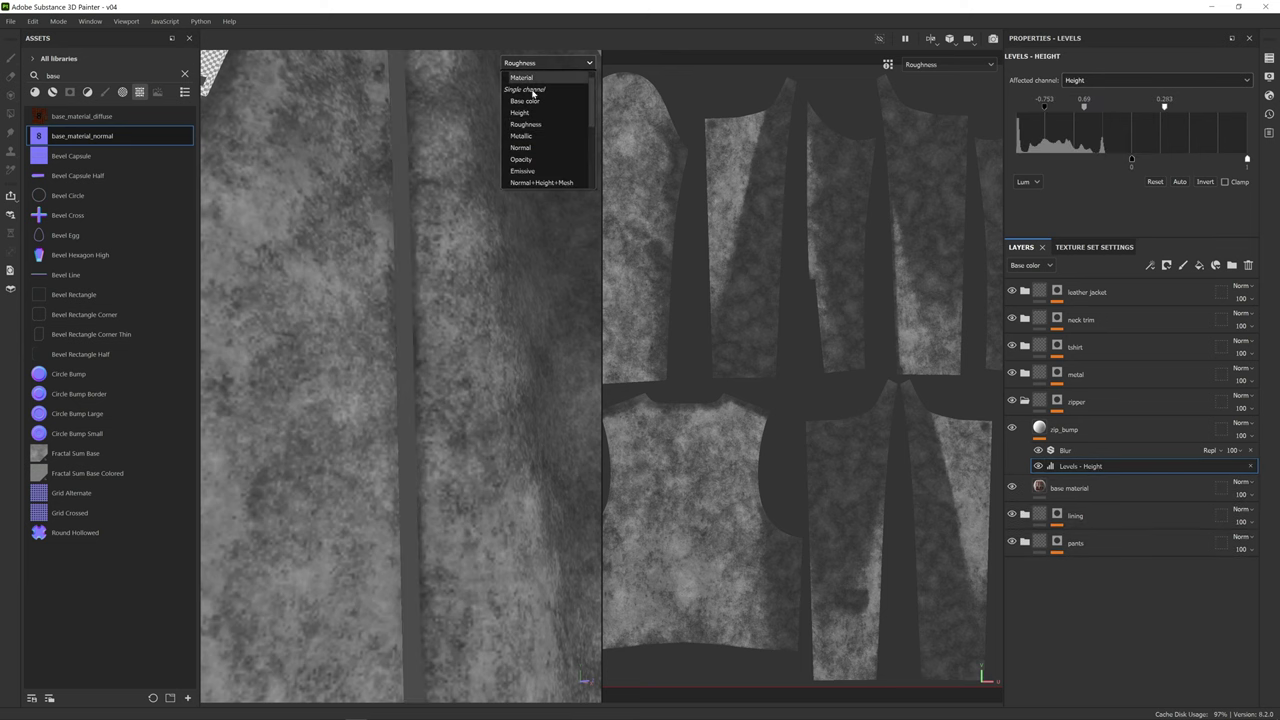
scroll(533, 93, up, 1)
click(522, 89)
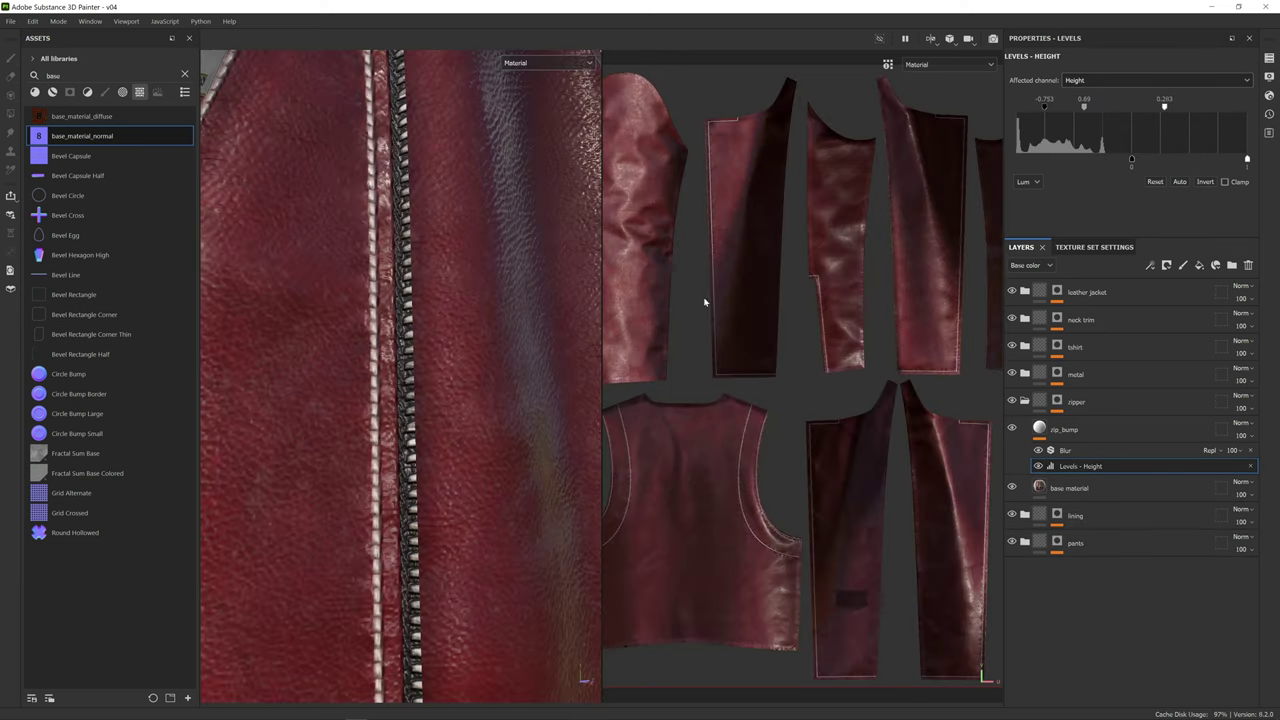
- Add a fill layer above zip_bump in the zipper folder and leave only its roughness channel enabled
click(1146, 434)
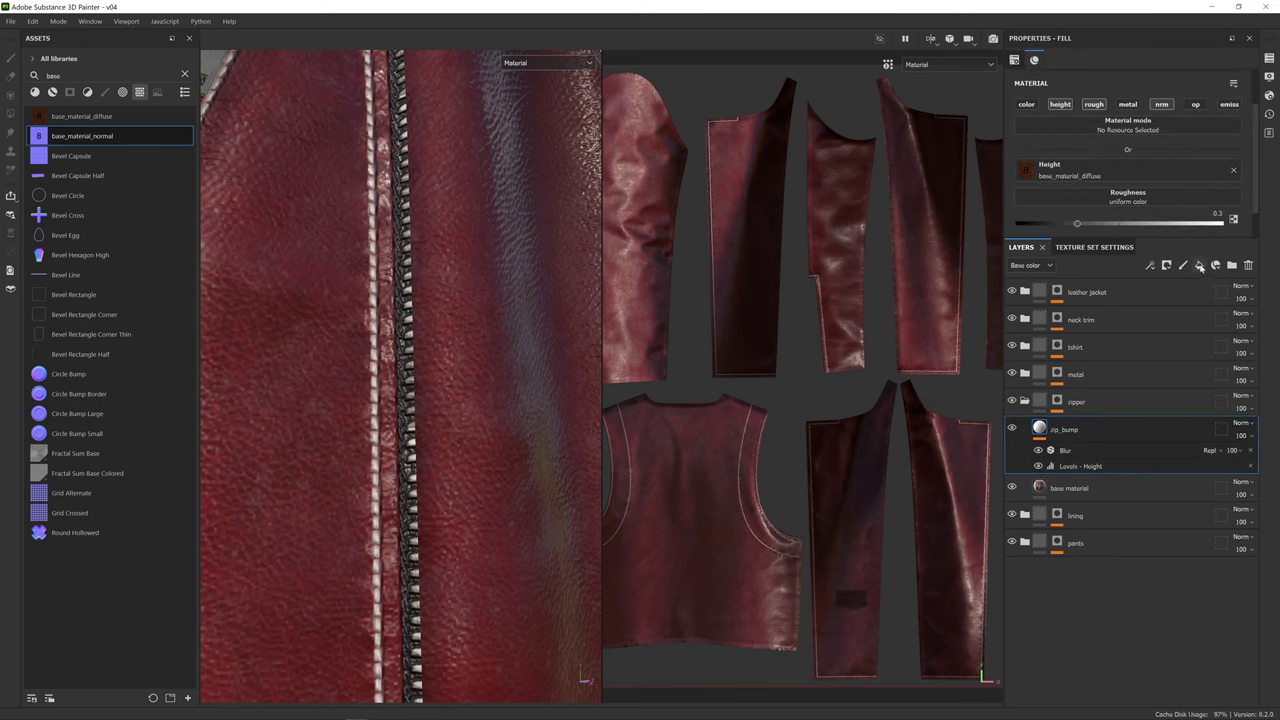
click(1199, 265)
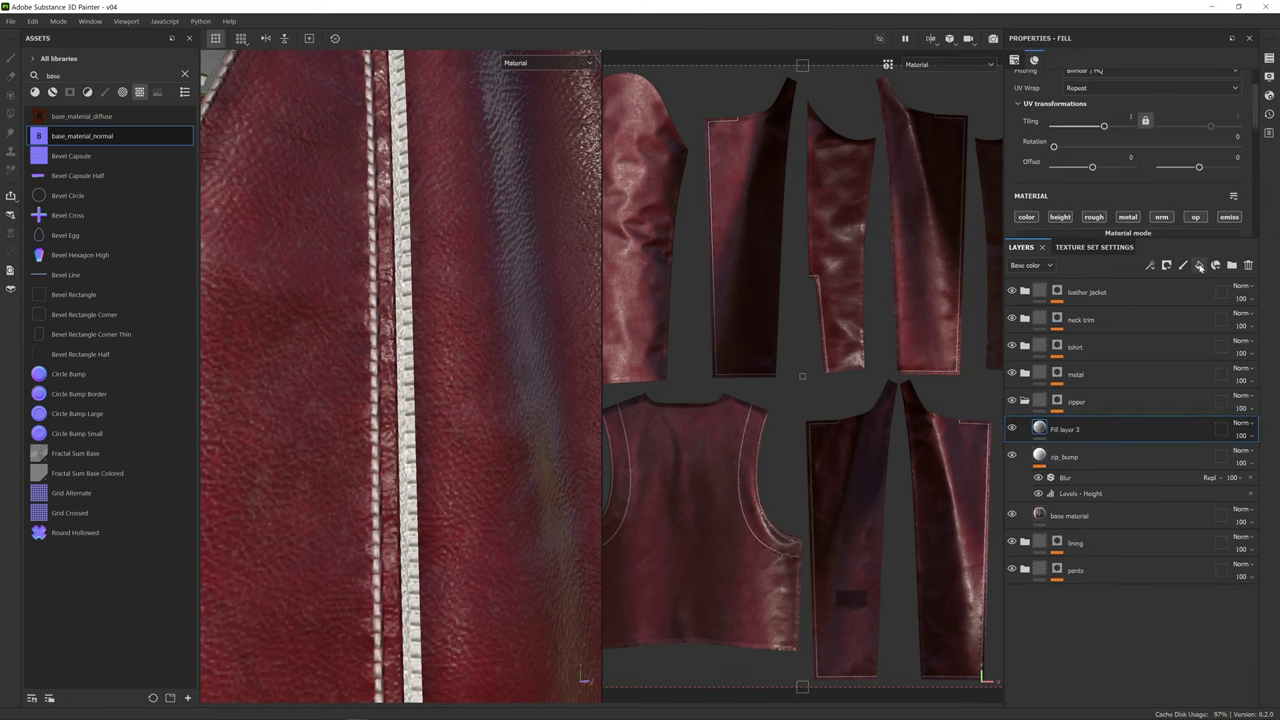
scroll(1045, 200, down, 1)
click(1026, 170)
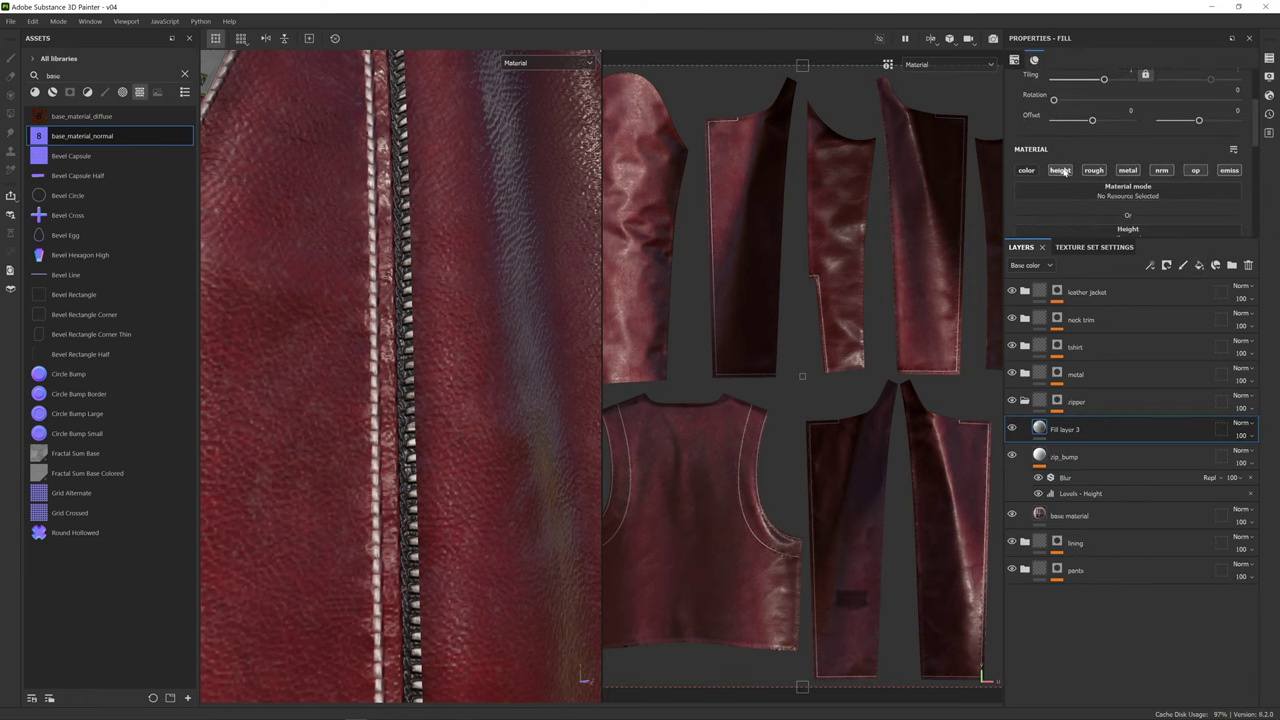
click(1126, 170)
click(1162, 170)
click(1198, 170)
click(1229, 171)
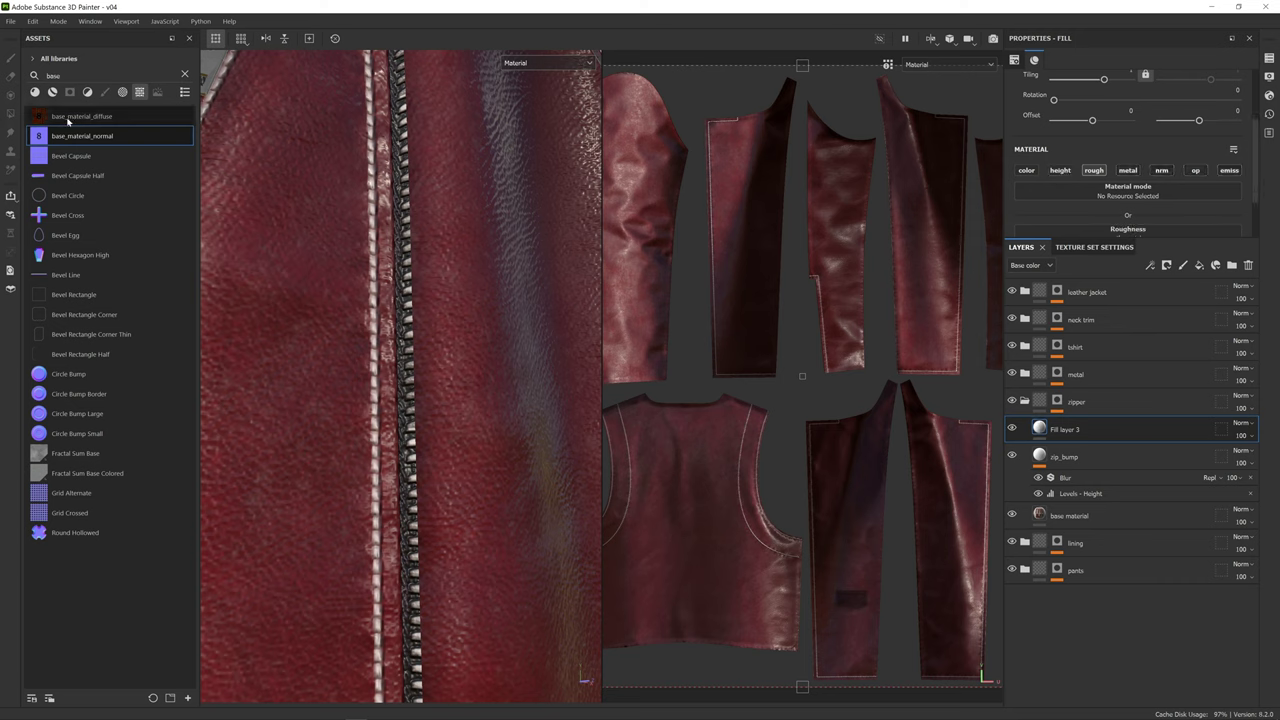
- Assign base_material_diffuse to the new fill layer's roughness and display the Roughness channel in the viewports
click(75, 122)
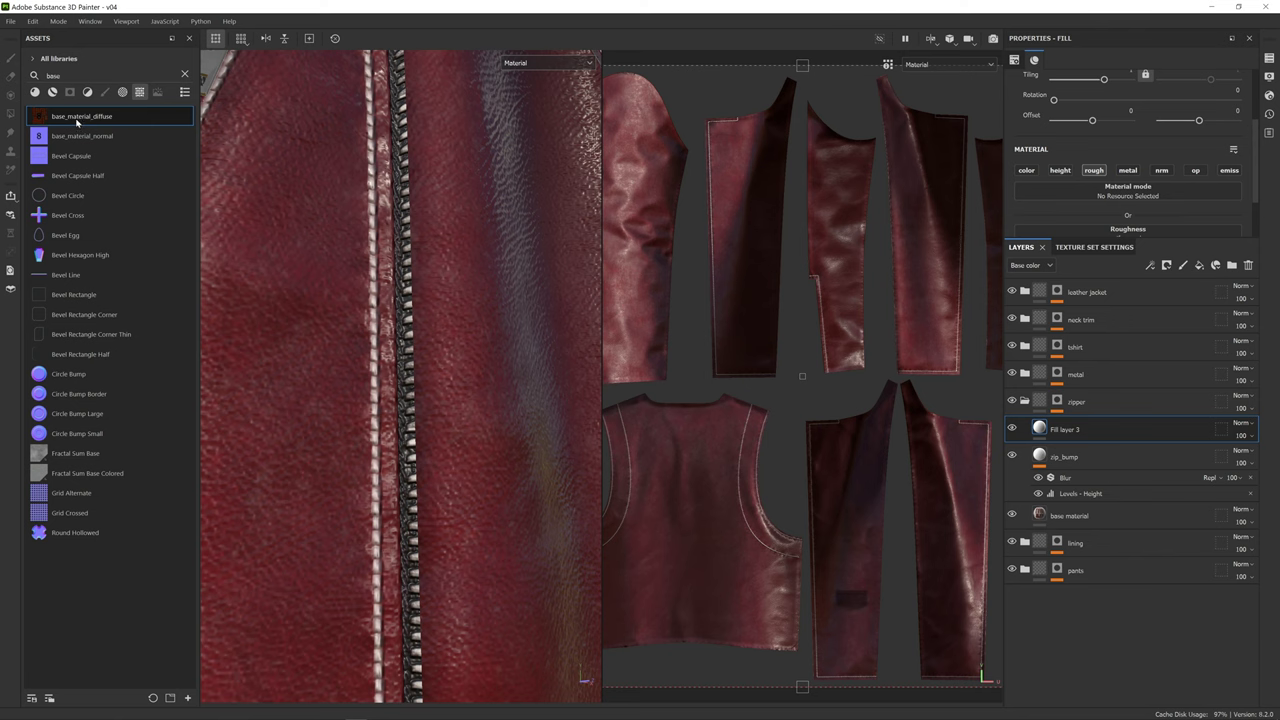
drag(77, 122, 1147, 232)
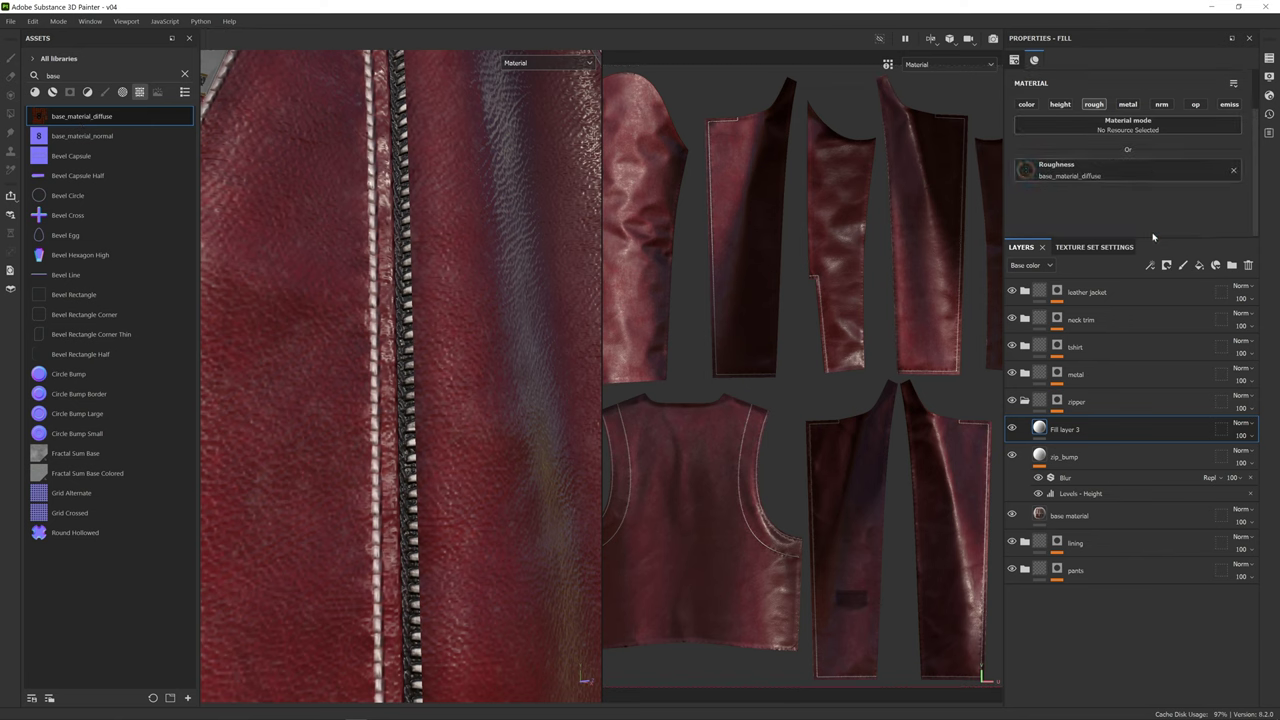
click(524, 64)
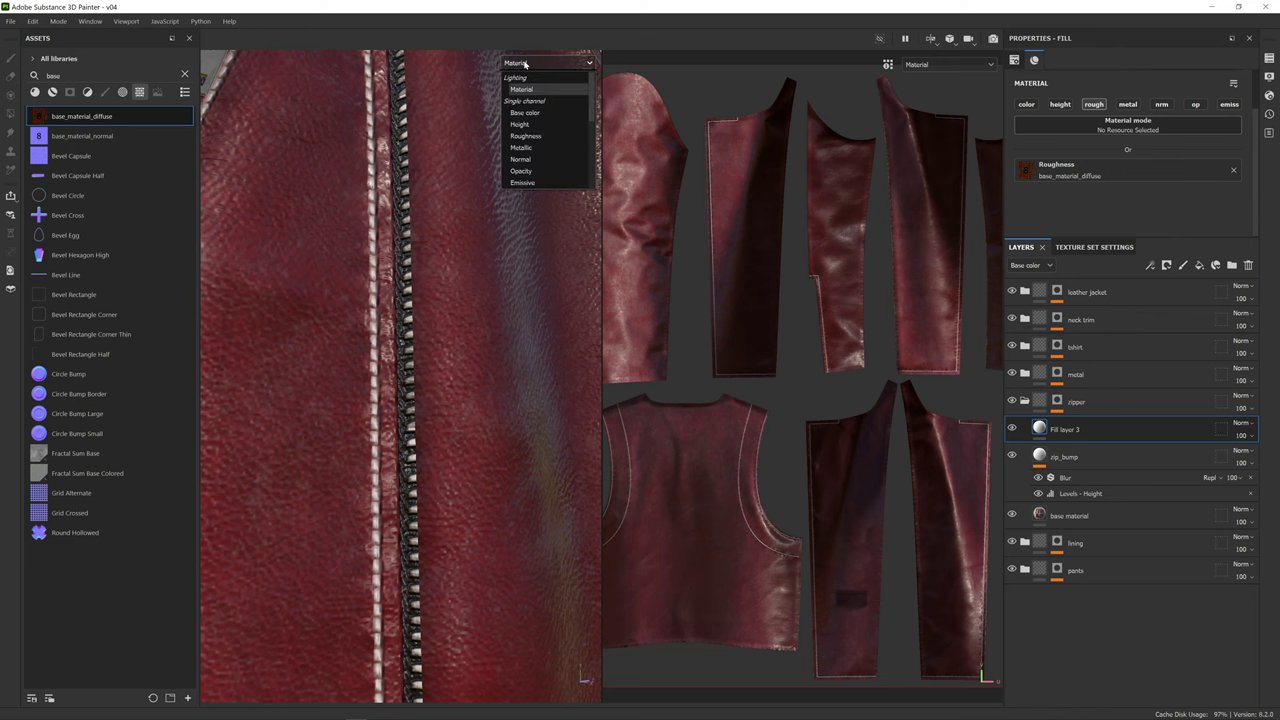
click(527, 136)
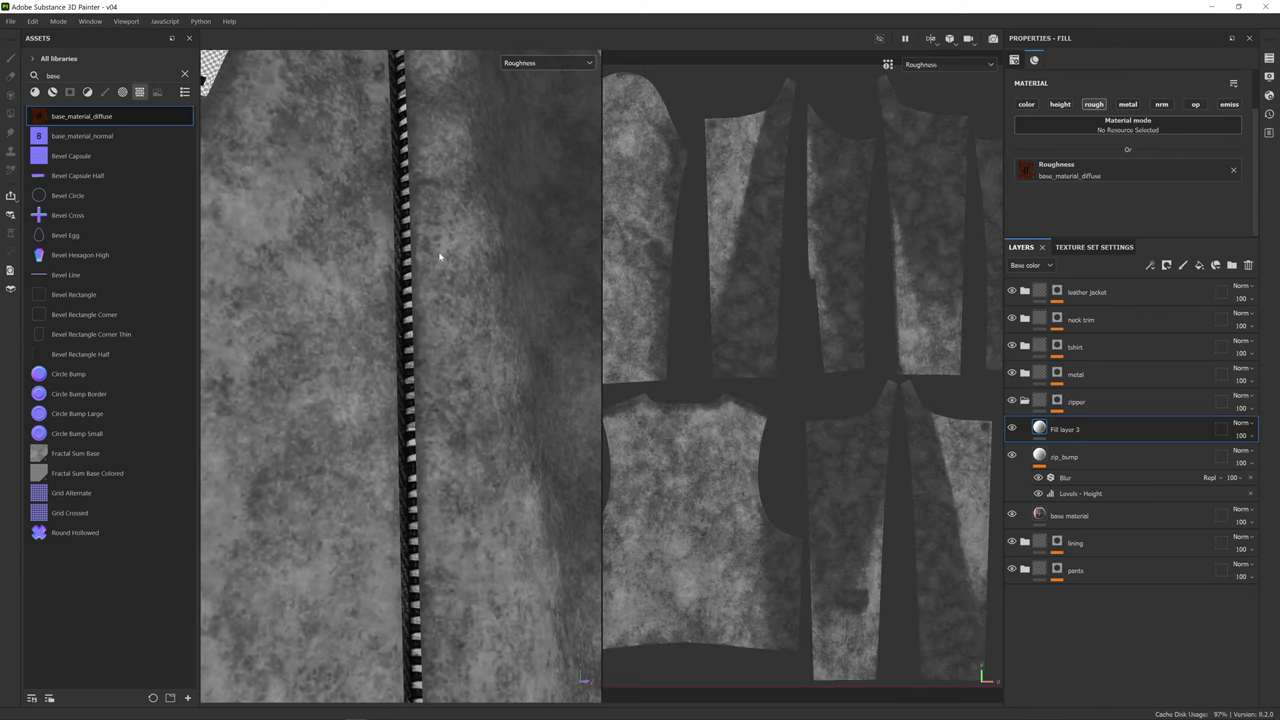
- Rename the new fill layer to roughness zip
double_click(1086, 431)
text(d)
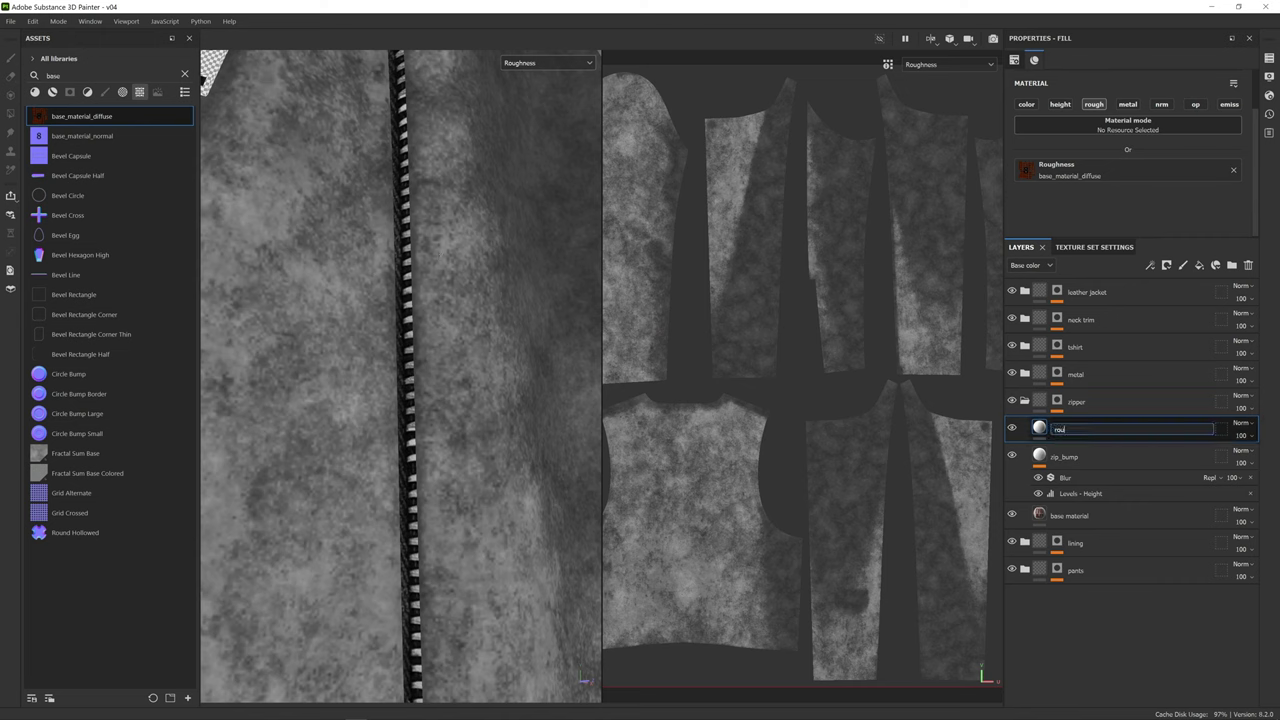
text(oughness zip)
key(Return)
- Add a filter to the roughness zip layer and set it to Invert
right_click(1095, 431)
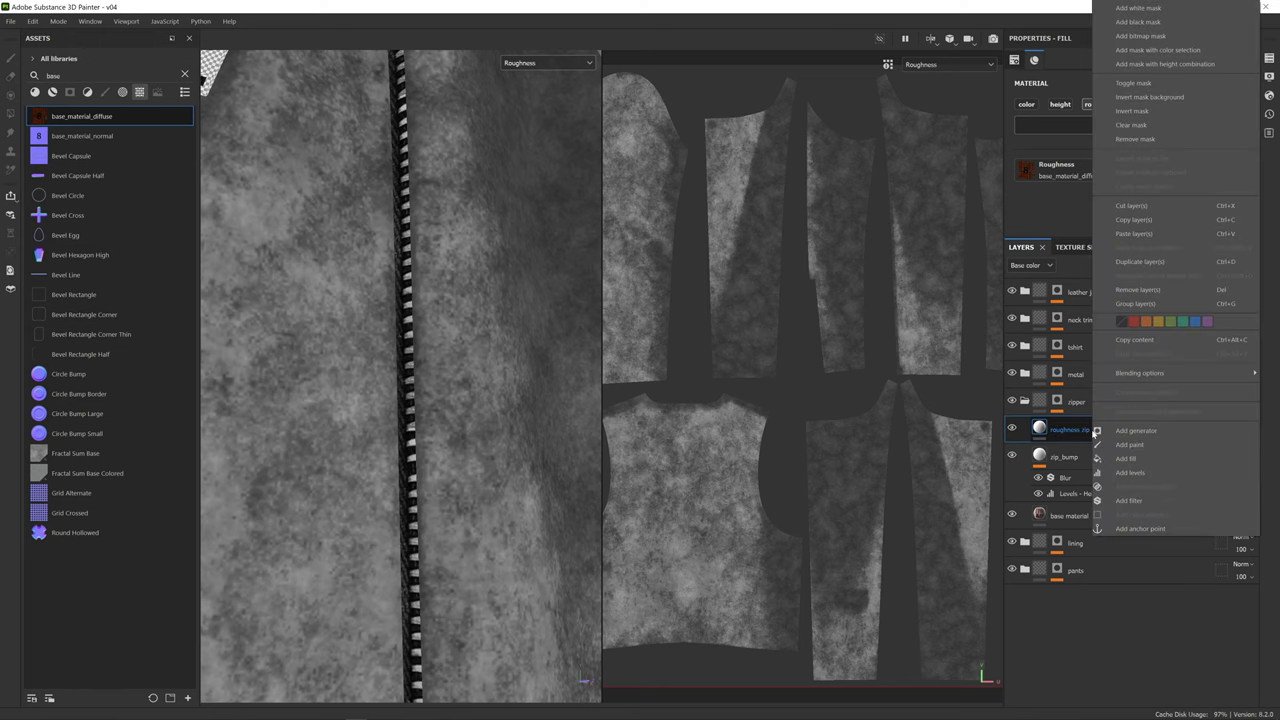
click(1128, 500)
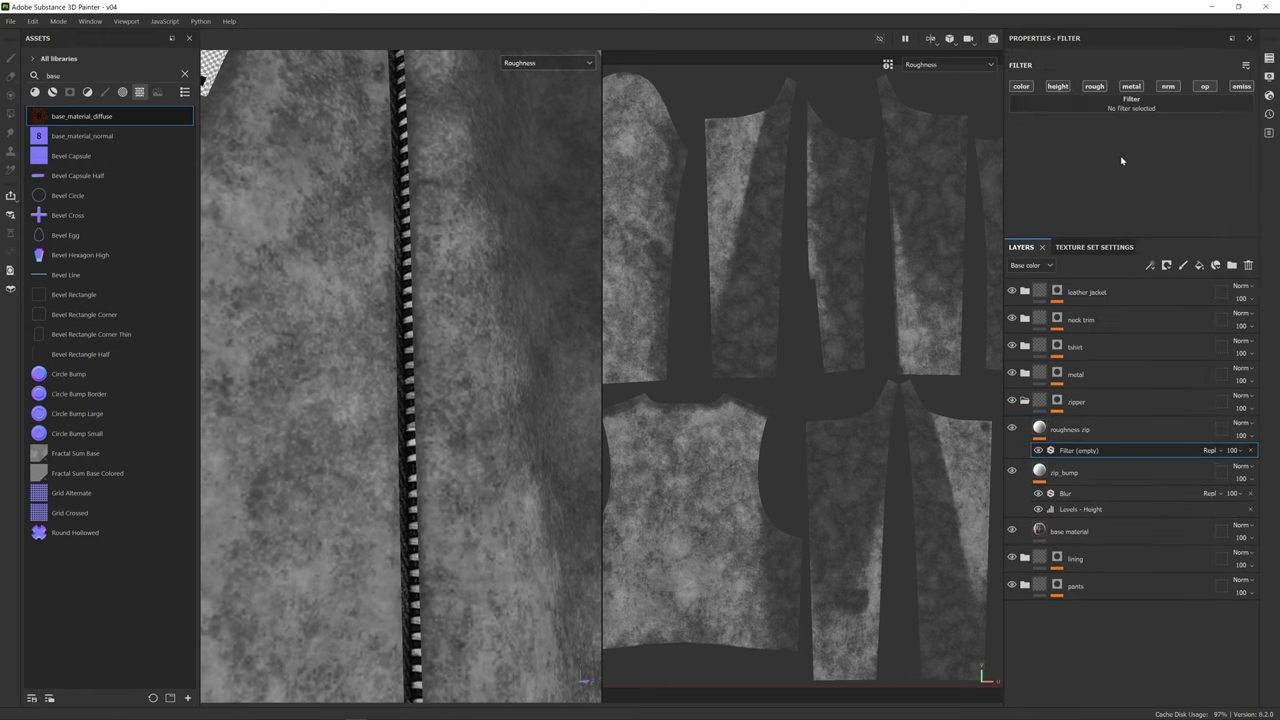
click(1131, 105)
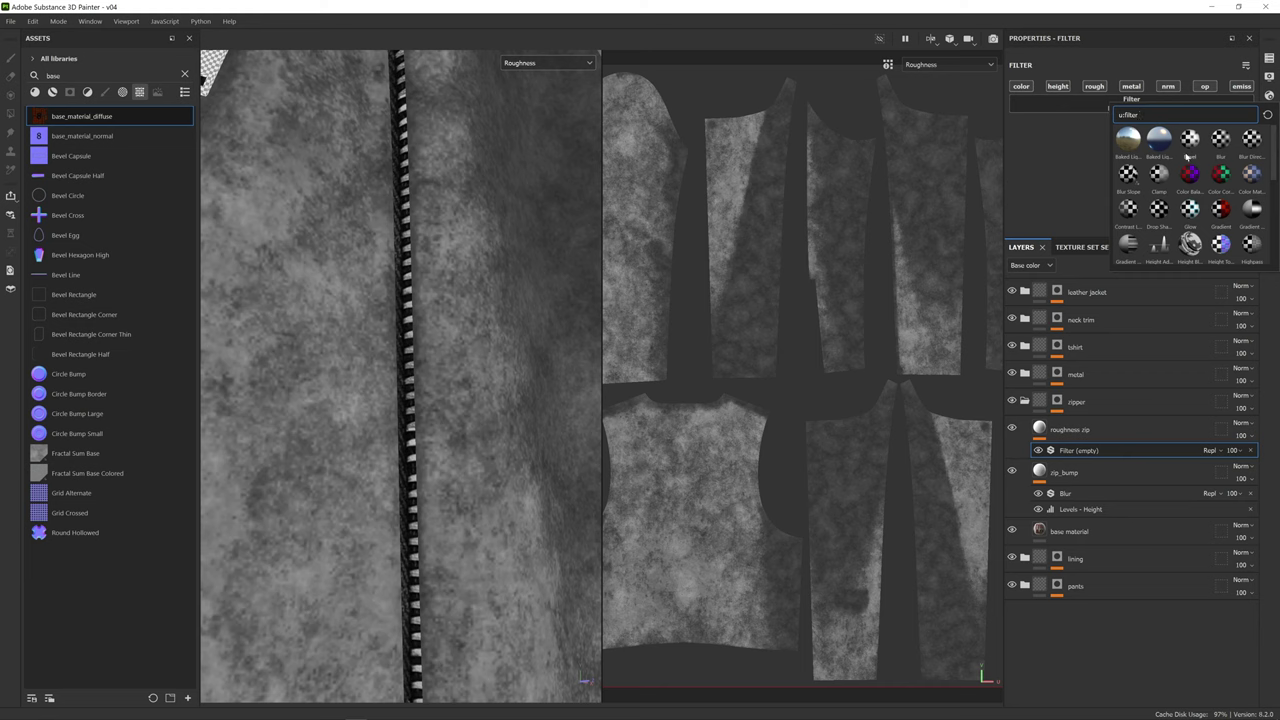
scroll(1187, 156, down, 2)
click(1222, 209)
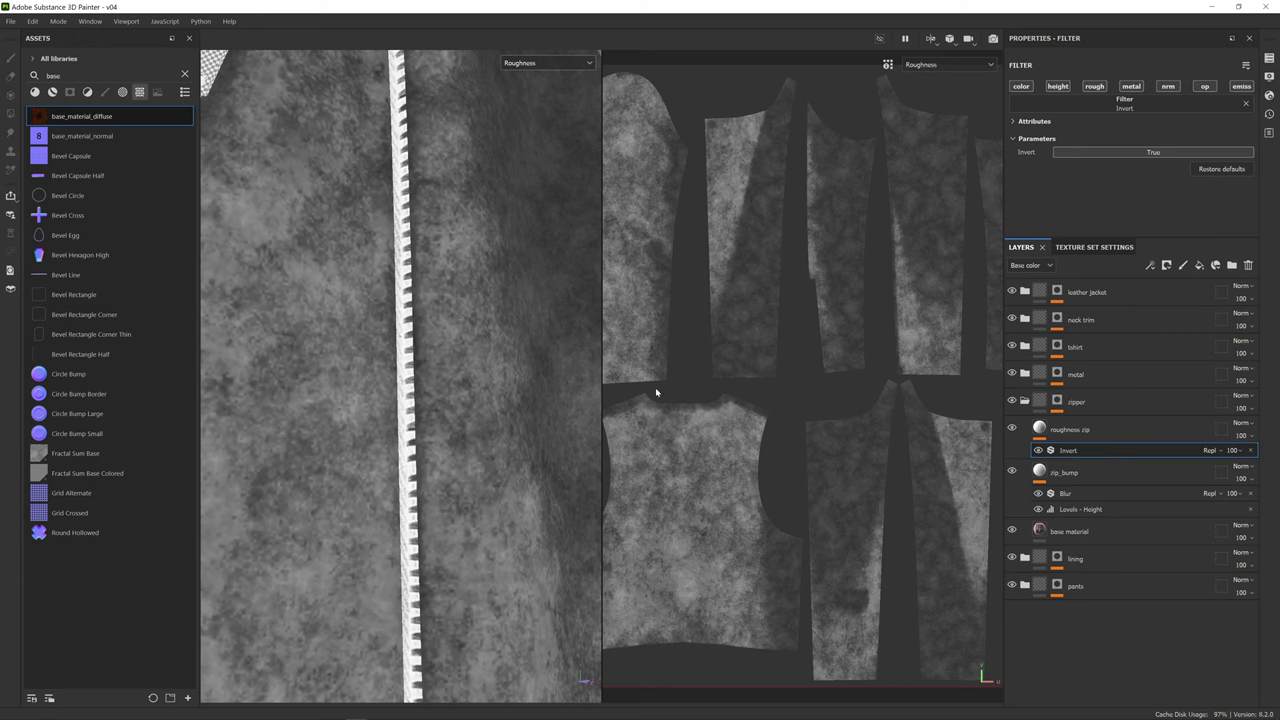
- Add a Levels effect for the Roughness channel to the roughness zip layer, with input black point 0.26 and midpoint about 1
right_click(1114, 453)
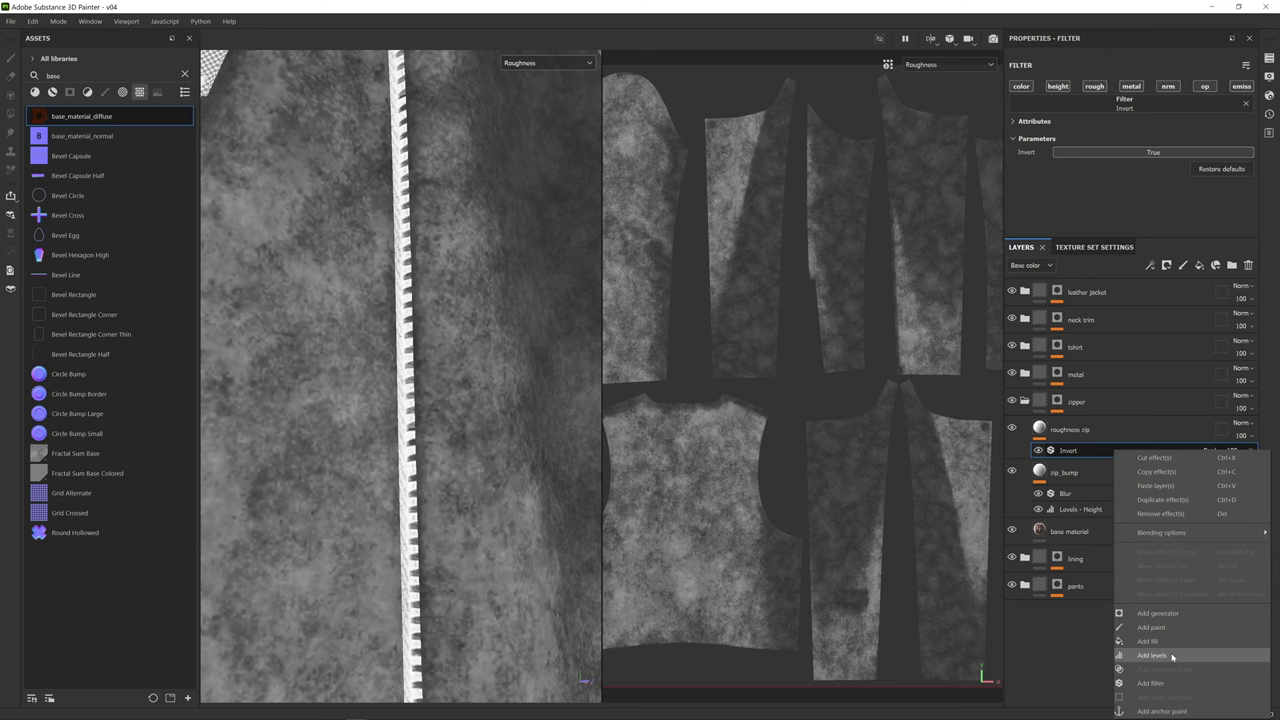
click(1172, 656)
click(1088, 80)
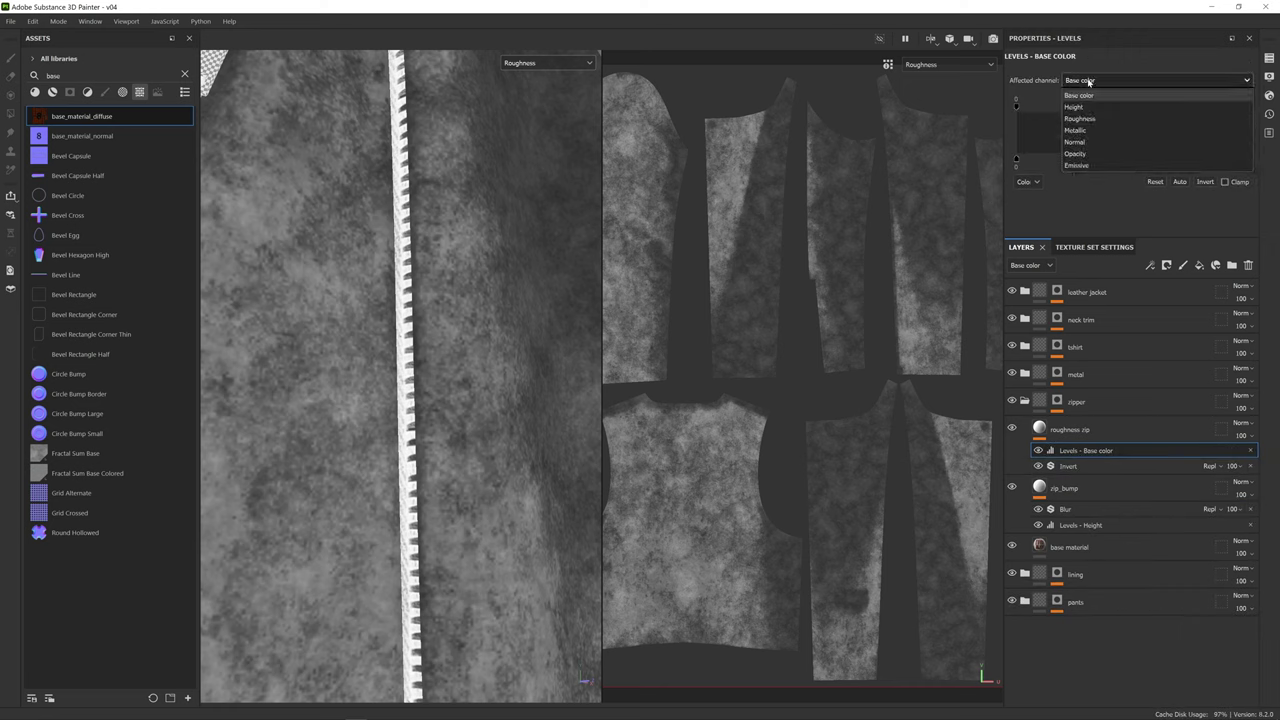
click(1080, 118)
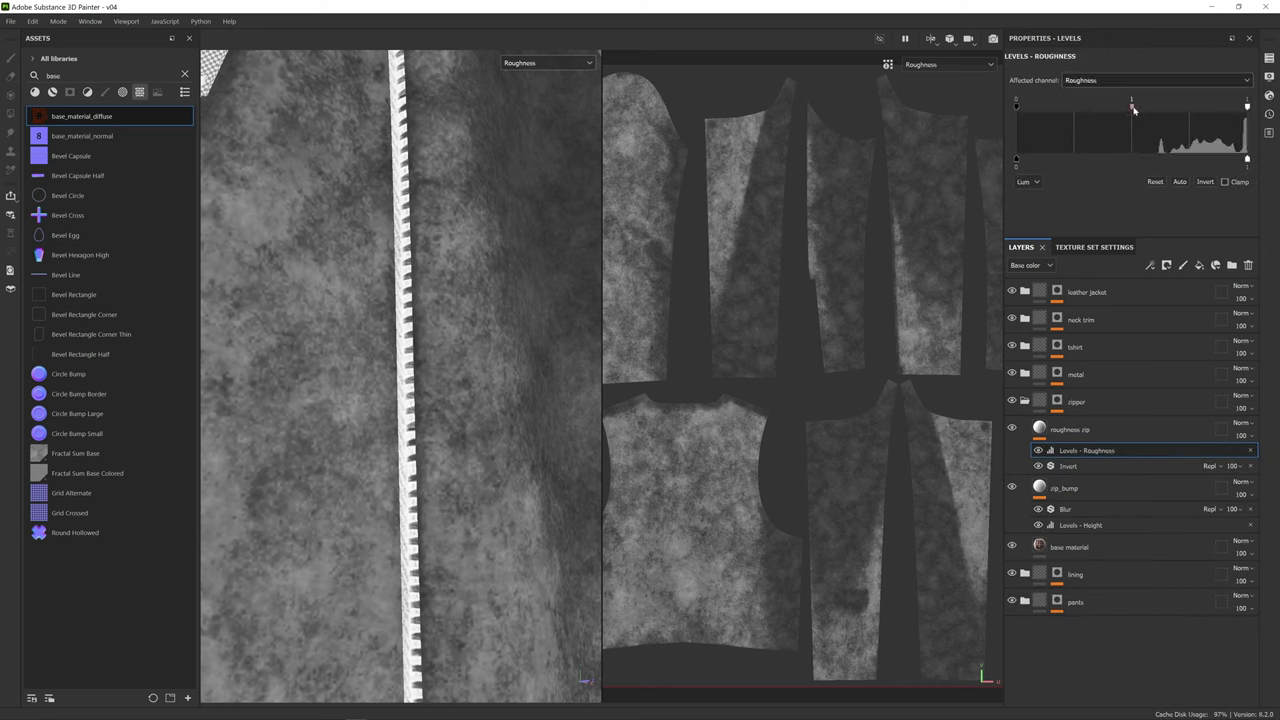
mouse_move(1122, 109)
mouse_down()
mouse_move(1085, 110)
mouse_move(1103, 110)
mouse_up()
drag(1016, 104, 1076, 108)
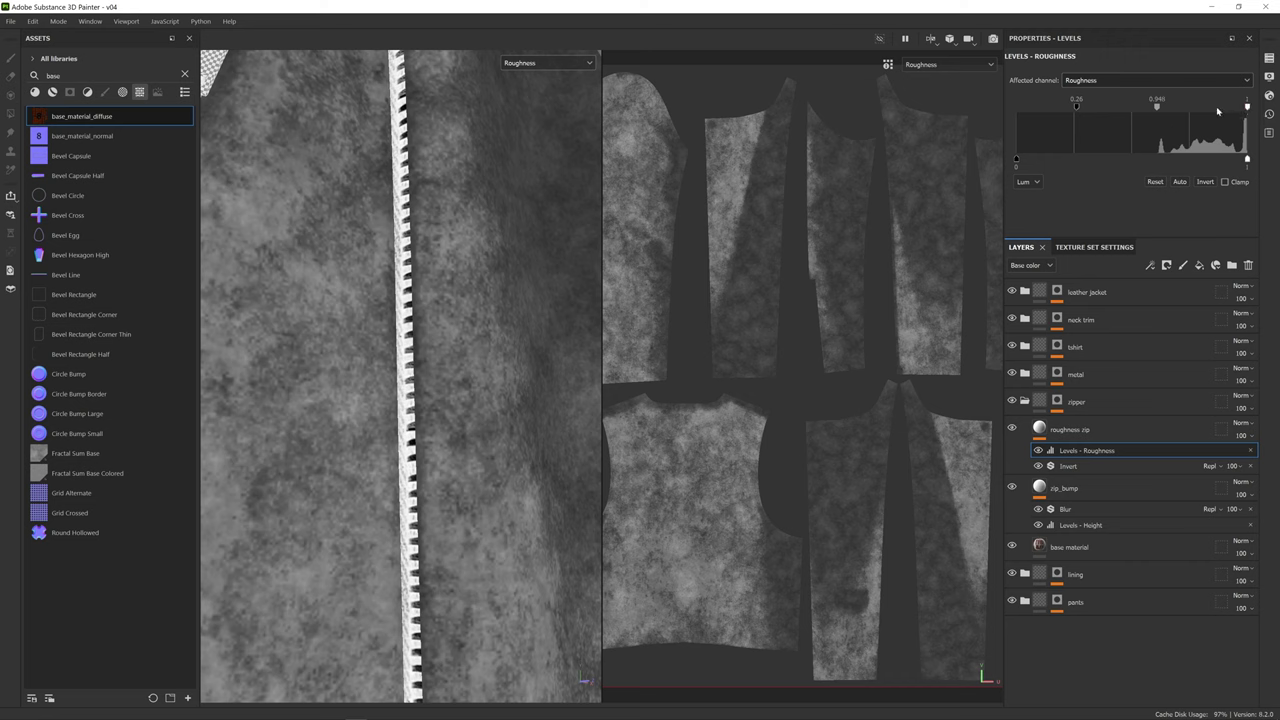
mouse_move(1157, 105)
mouse_down()
mouse_move(1139, 106)
mouse_move(1180, 107)
mouse_move(1162, 107)
mouse_up()
- Return the viewports to the Material view and inspect the shading of the jacket's front zipper
click(580, 62)
click(567, 86)
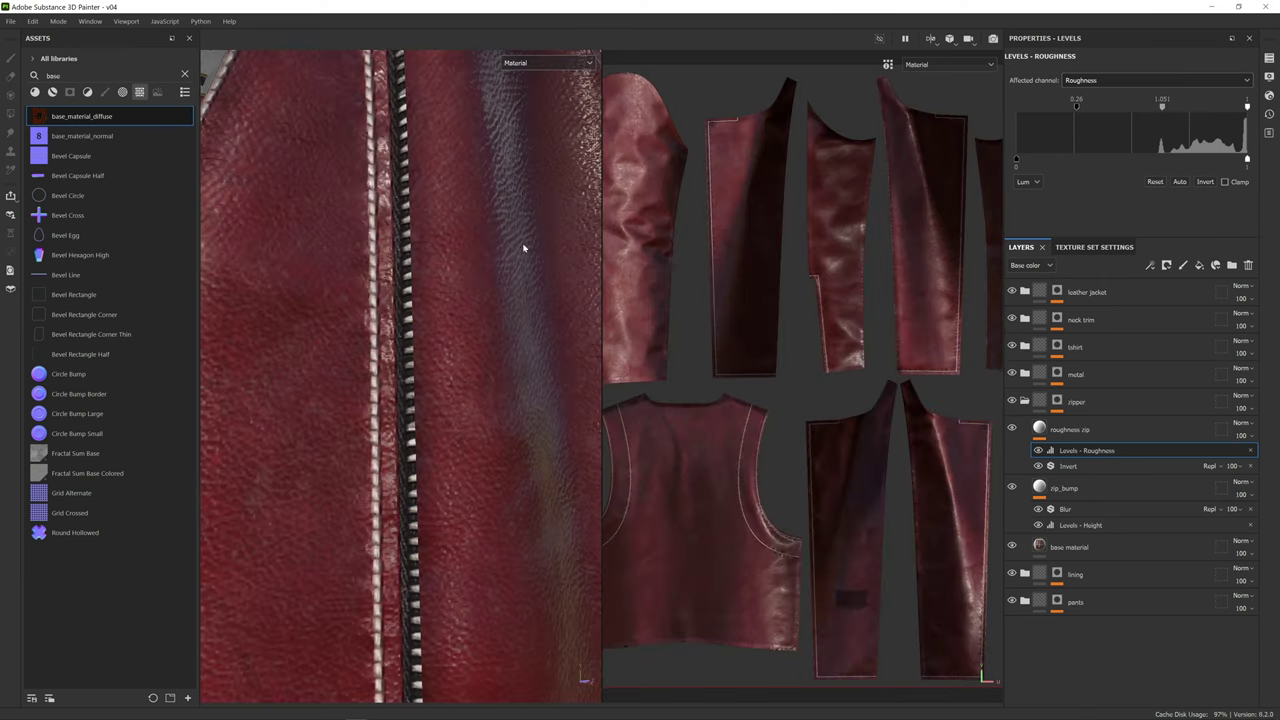
mouse_move(516, 282)
shift+right_down()
mouse_move(449, 277)
mouse_move(541, 277)
mouse_move(490, 278)
mouse_move(531, 280)
shift+right_up()
alt+drag(531, 280, 418, 274)
alt+drag(493, 314, 461, 340)
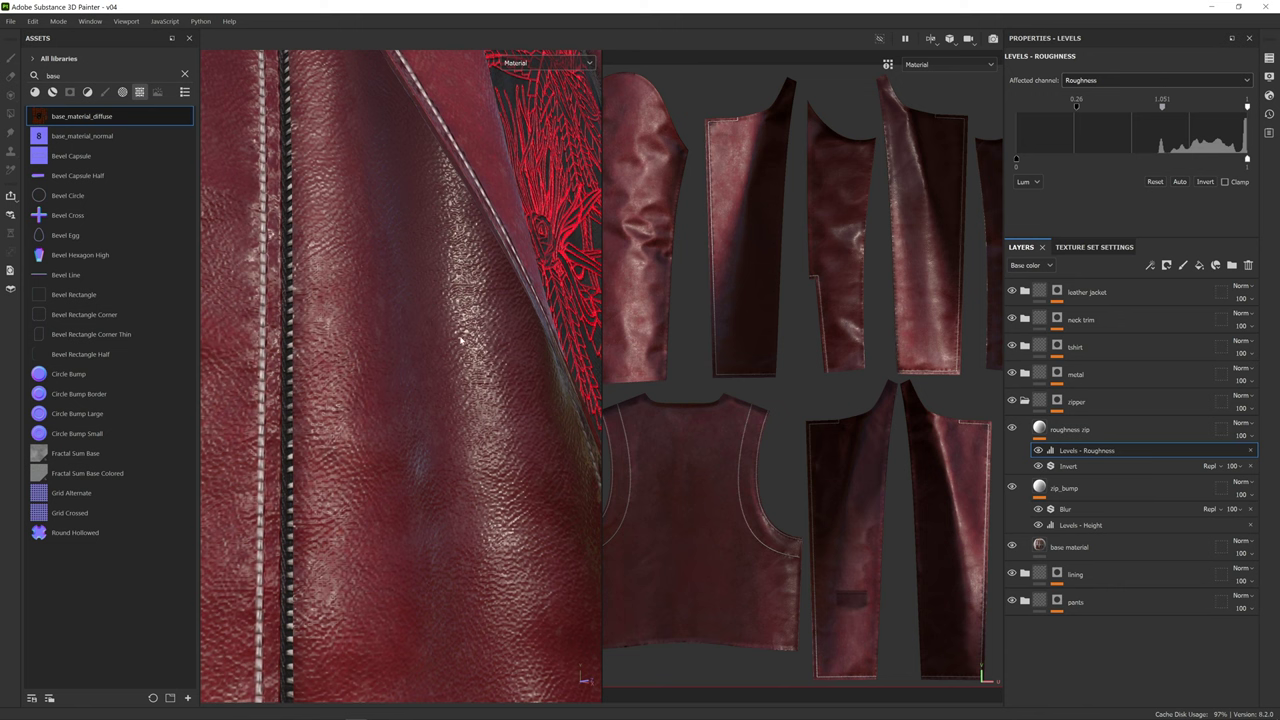
- Add a fill layer above roughness zip in the zipper folder and name it zip metal
click(1139, 434)
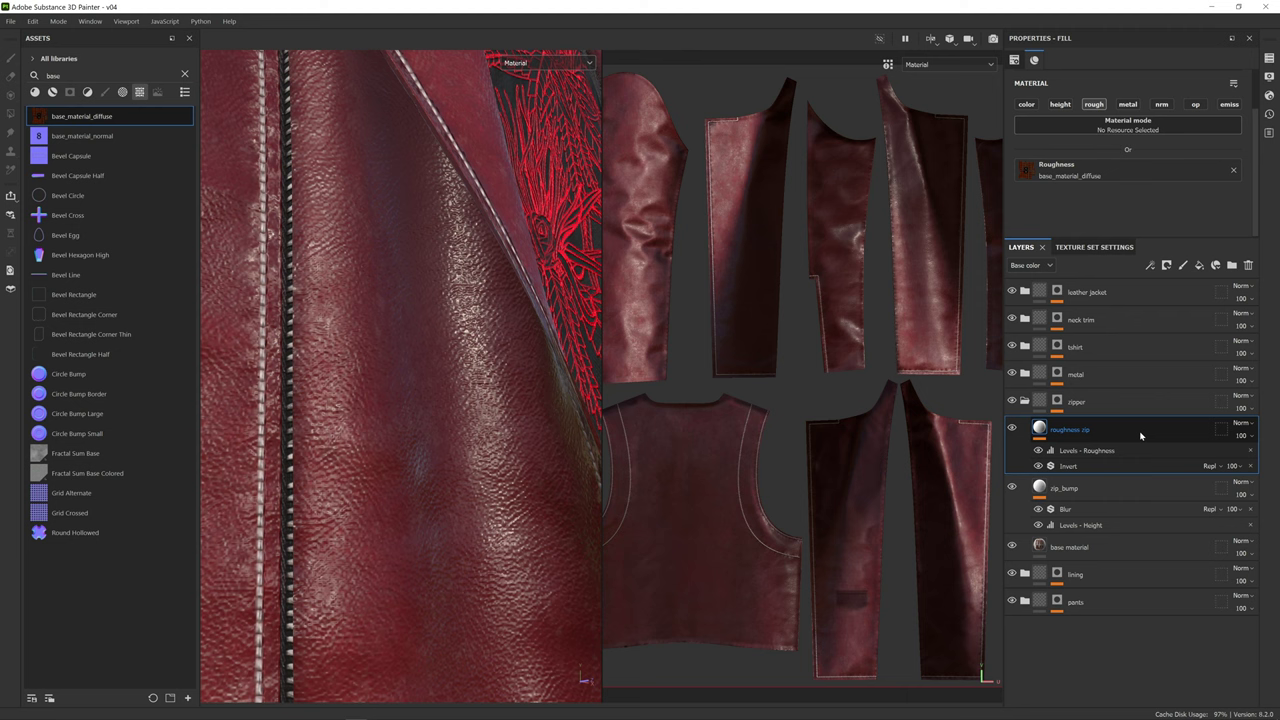
click(1202, 265)
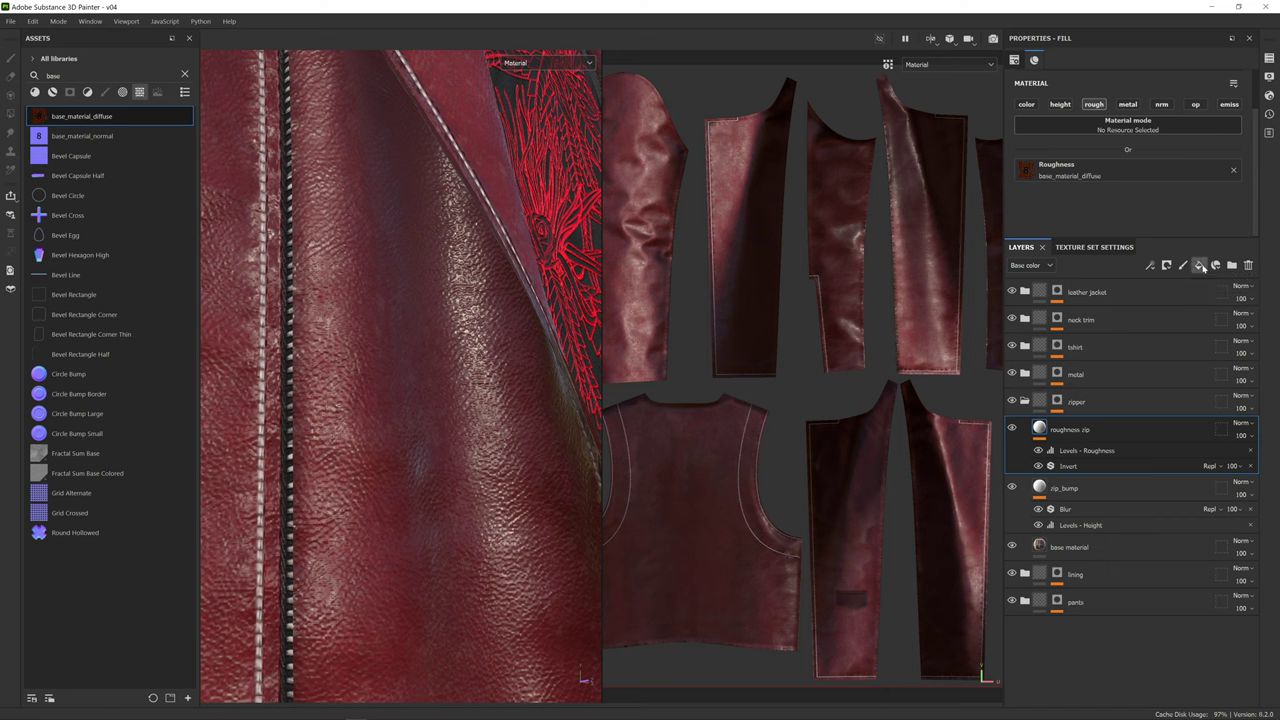
text(zip metal)
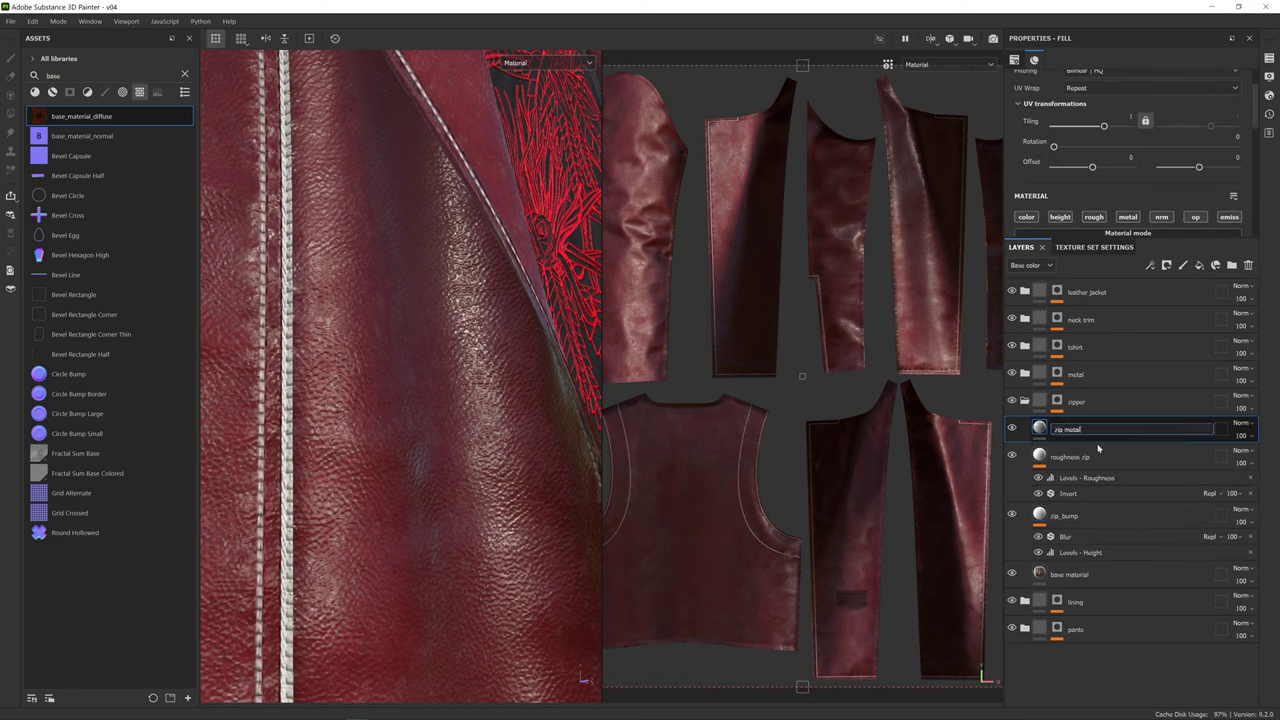
key(Return)
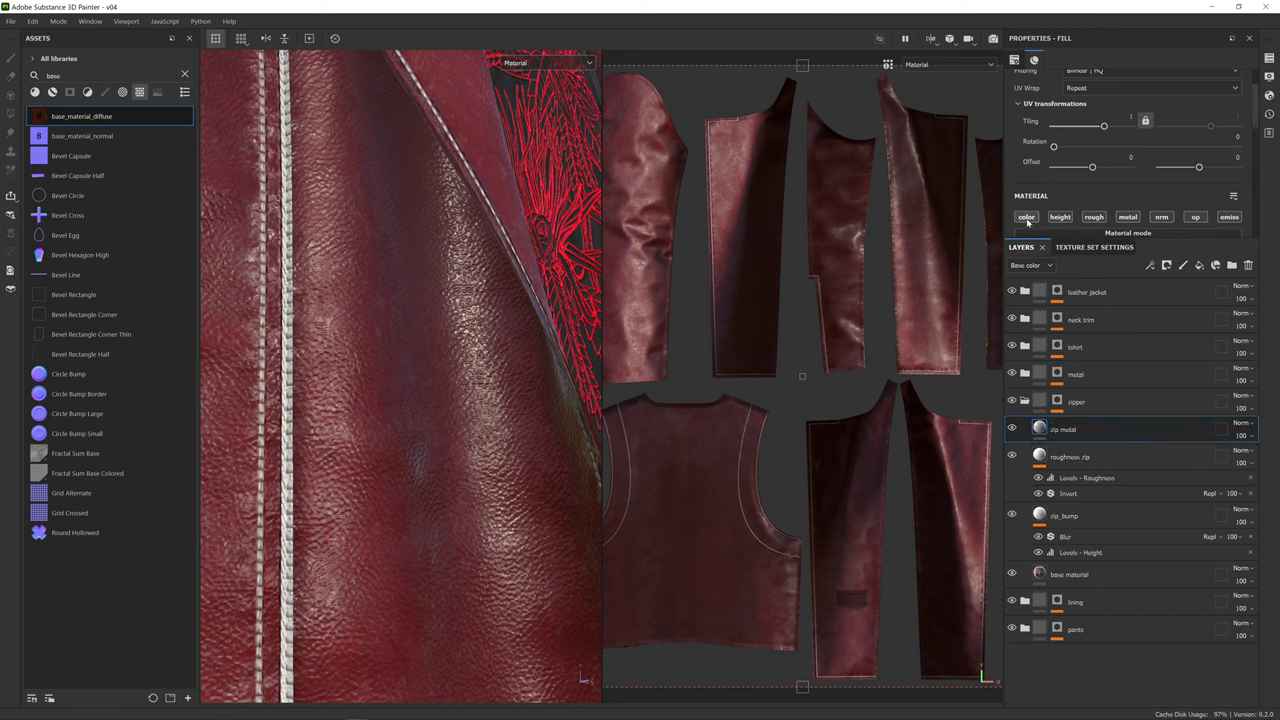
- Disable every channel of the zip metal layer except metallic
click(1027, 220)
click(1060, 218)
click(1094, 218)
click(1163, 218)
click(1202, 218)
click(1229, 219)
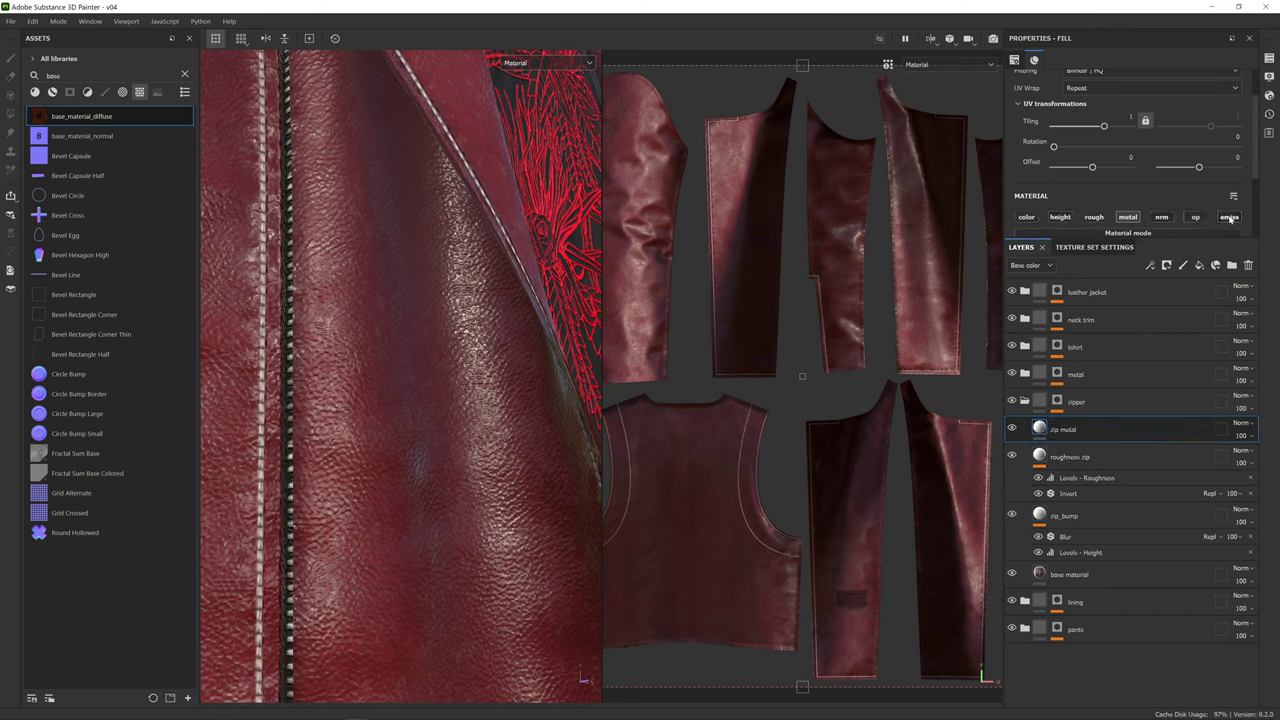
- Assign base_material_diffuse to the zip metal layer's metallic channel and display the Metallic channel in the viewports
scroll(1089, 195, down, 3)
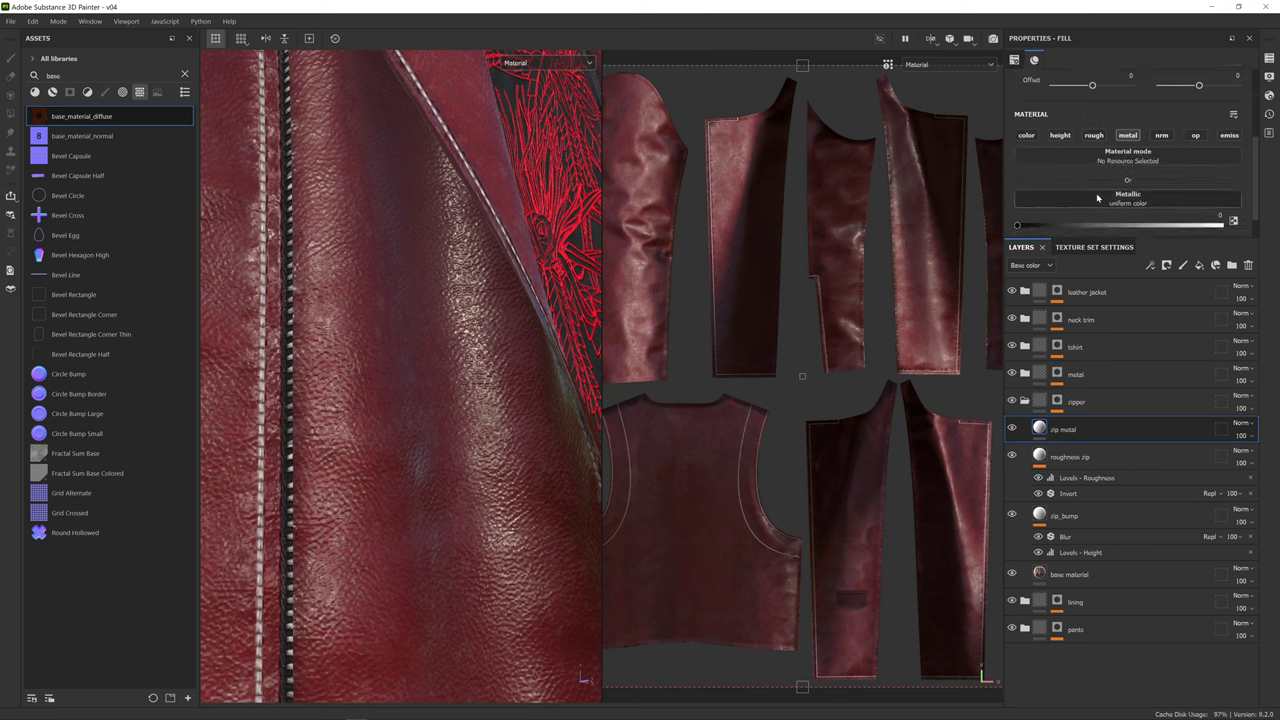
drag(93, 117, 1110, 176)
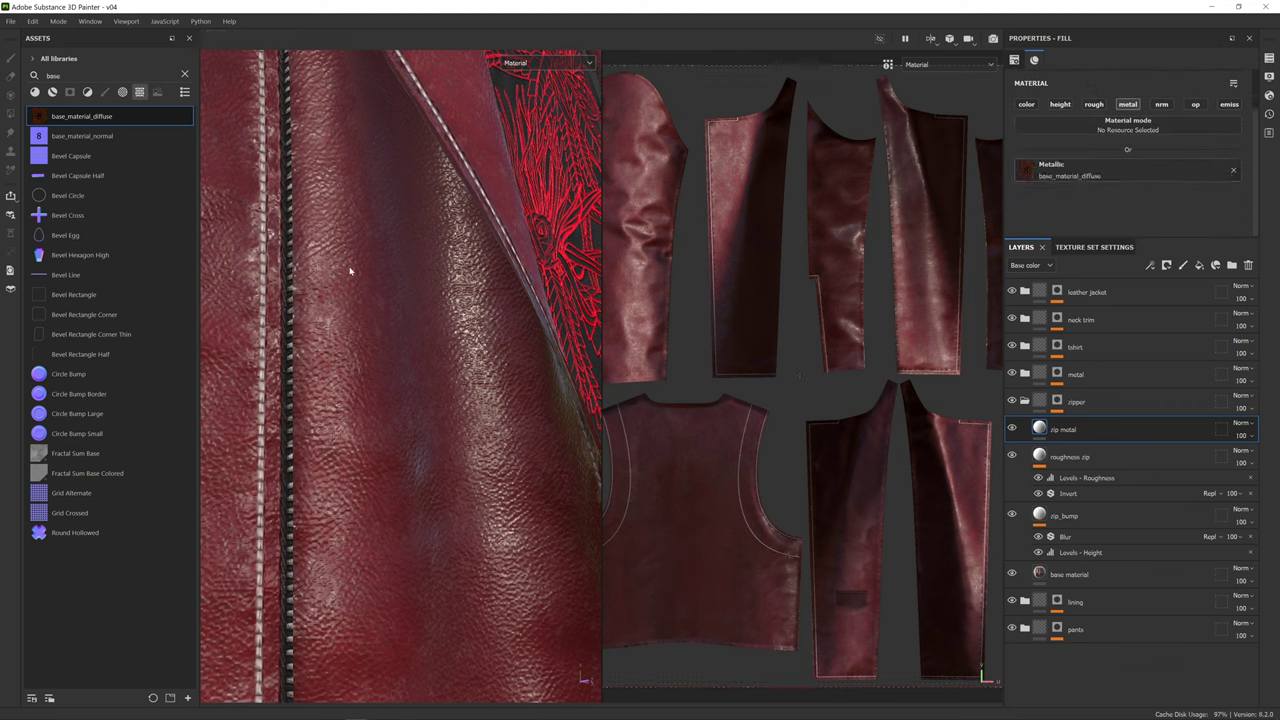
click(533, 64)
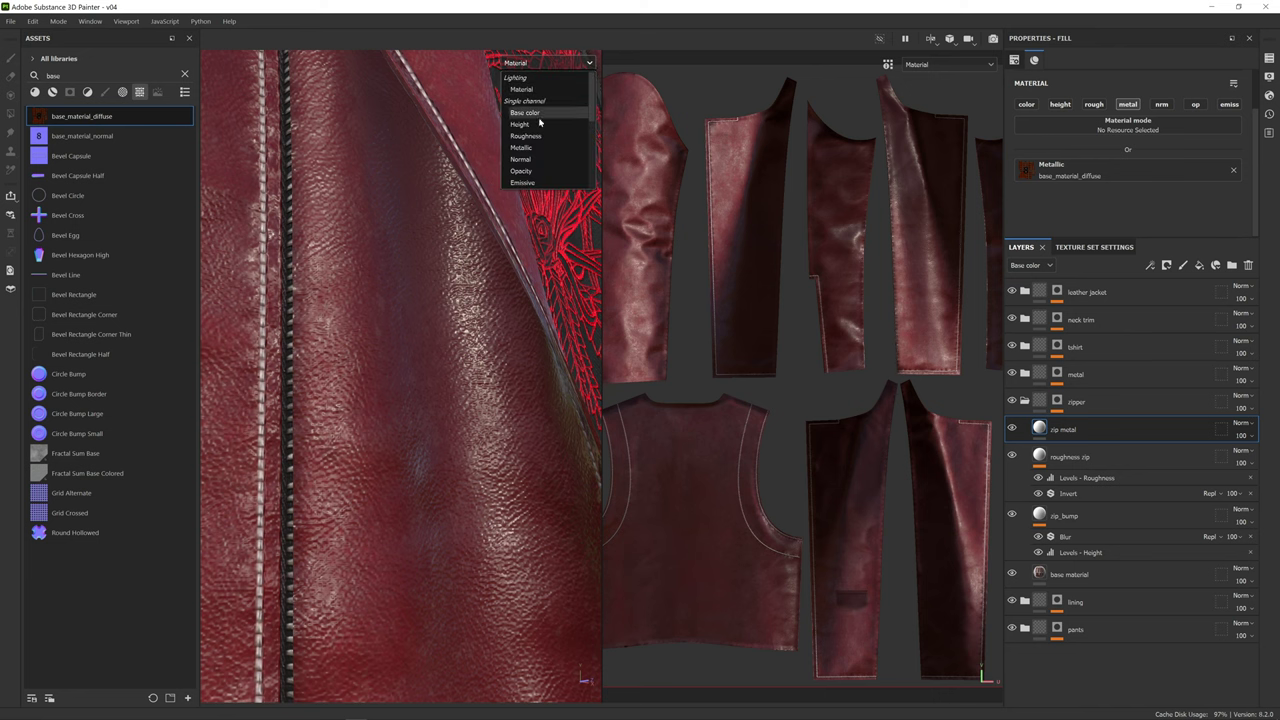
click(543, 148)
alt+drag(350, 208, 423, 205)
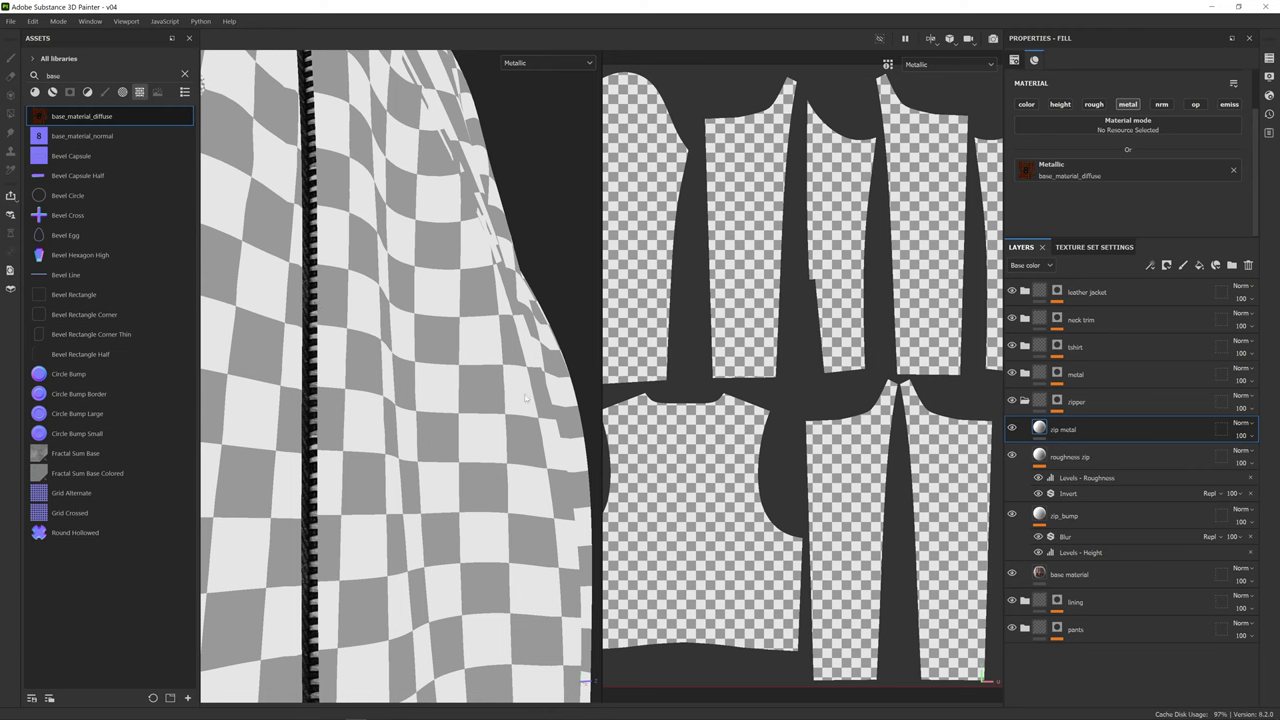
- Add a Levels effect for the Metallic channel to zip metal, with input black point 0.194, midpoint 0.708 and white point 0.472
right_click(1137, 434)
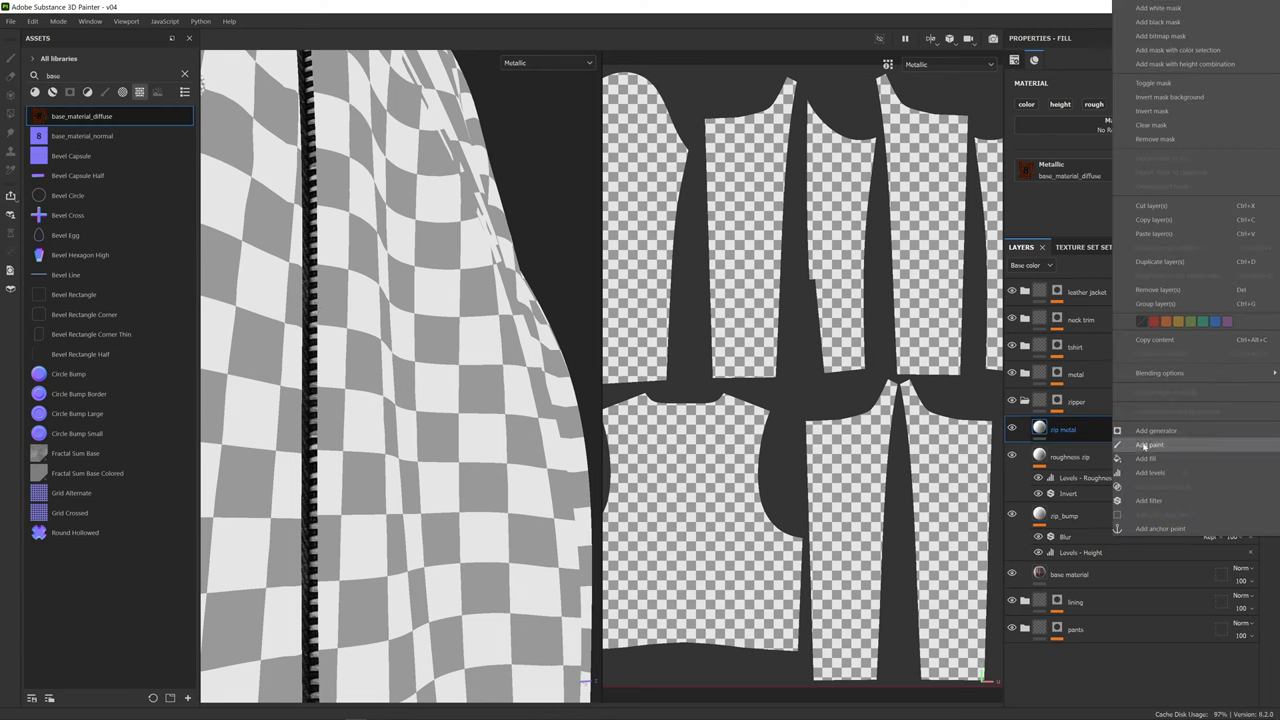
click(1150, 468)
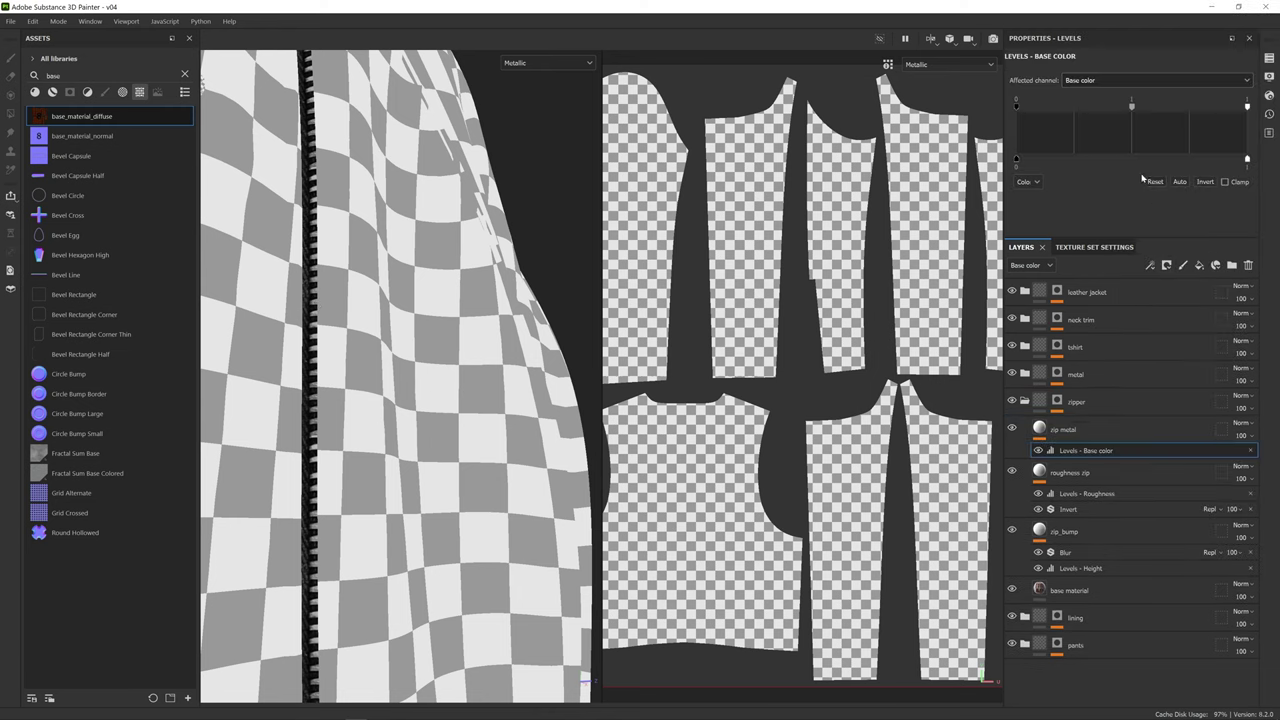
click(1098, 82)
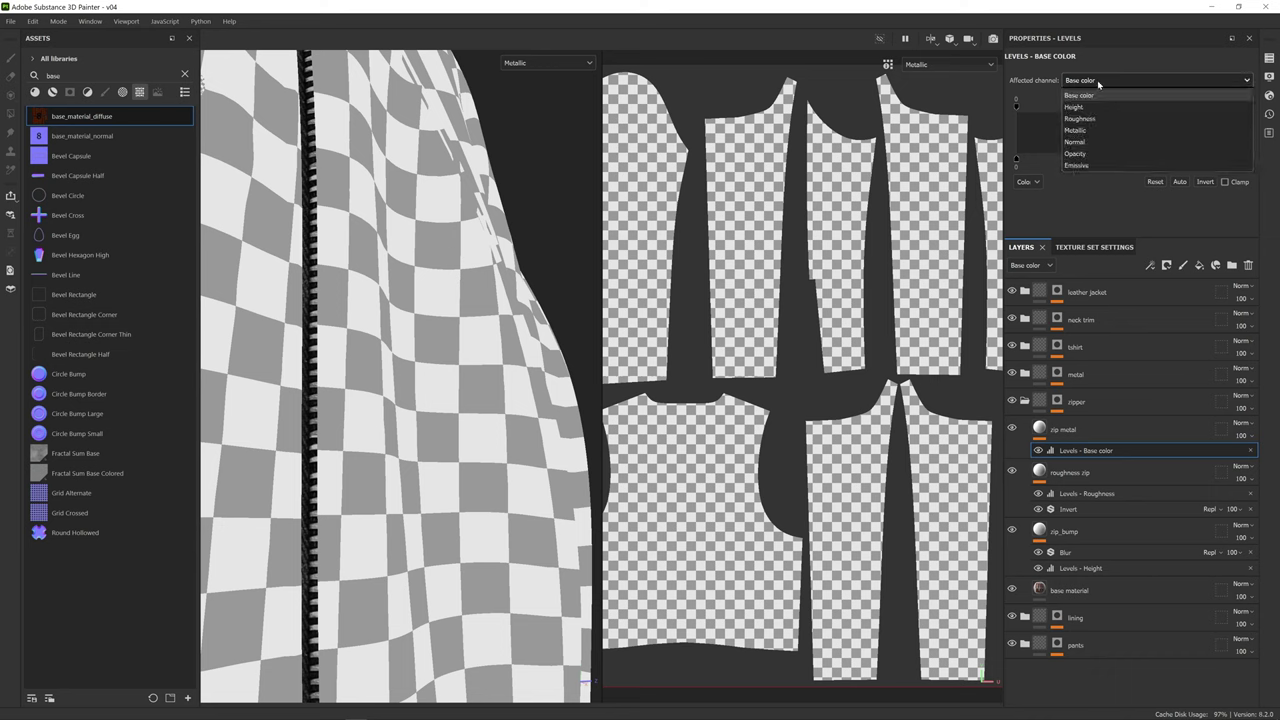
click(1088, 132)
drag(1049, 110, 1061, 110)
drag(1247, 110, 1125, 110)
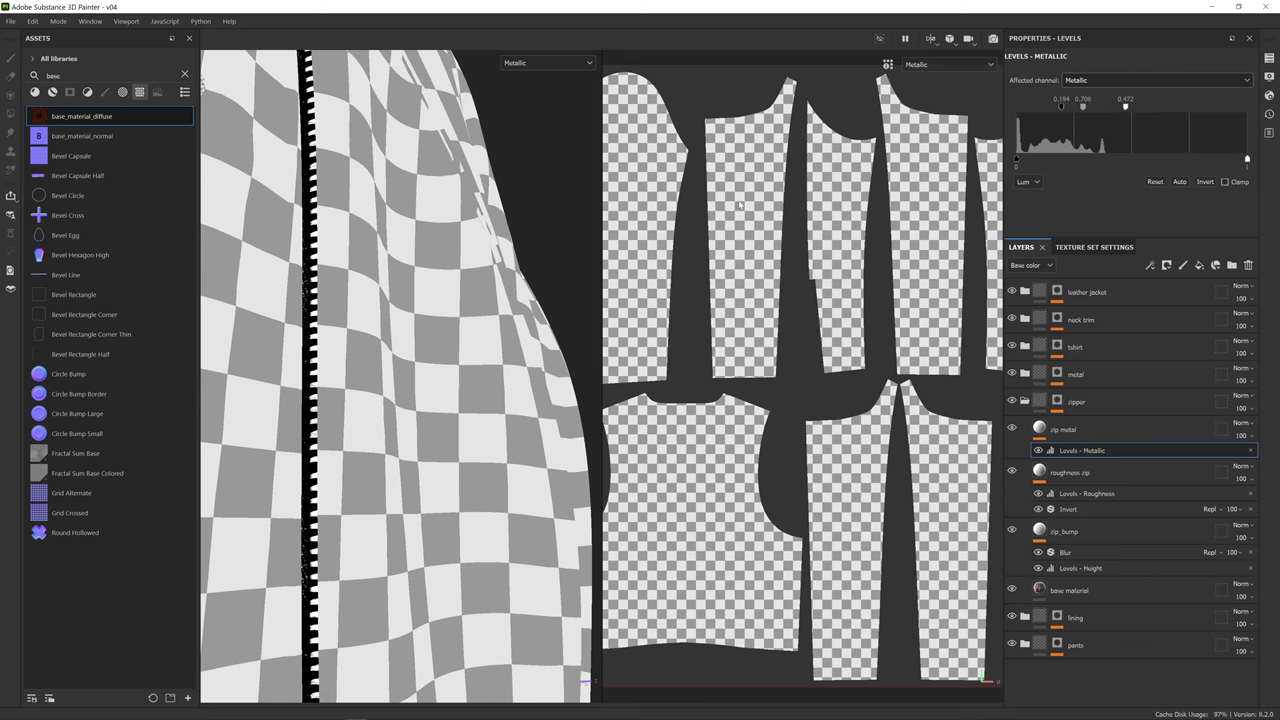
- Switch the viewports back to the Material view and examine the metal teeth of the jacket's diagonal pocket zipper
click(556, 64)
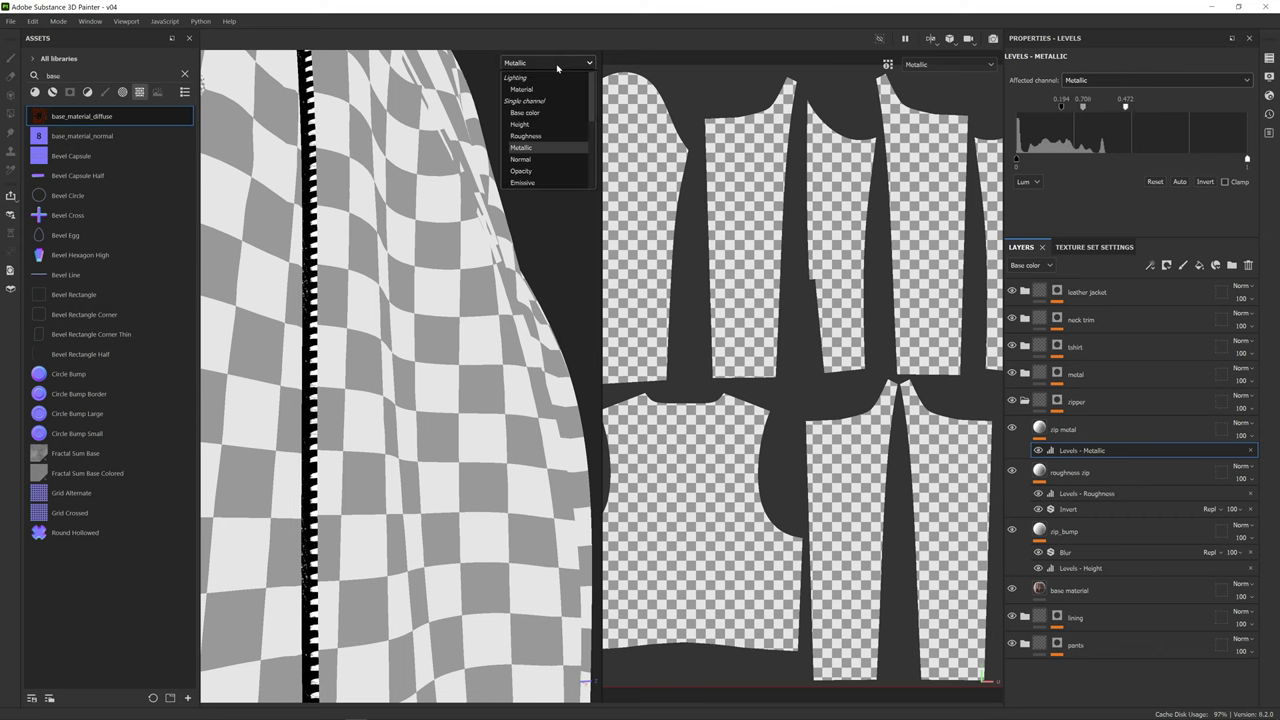
click(530, 89)
shift+right_drag(465, 279, 450, 293)
alt+drag(450, 293, 390, 299)
shift+right_drag(390, 299, 312, 293)
alt+middle_drag(312, 294, 426, 308)
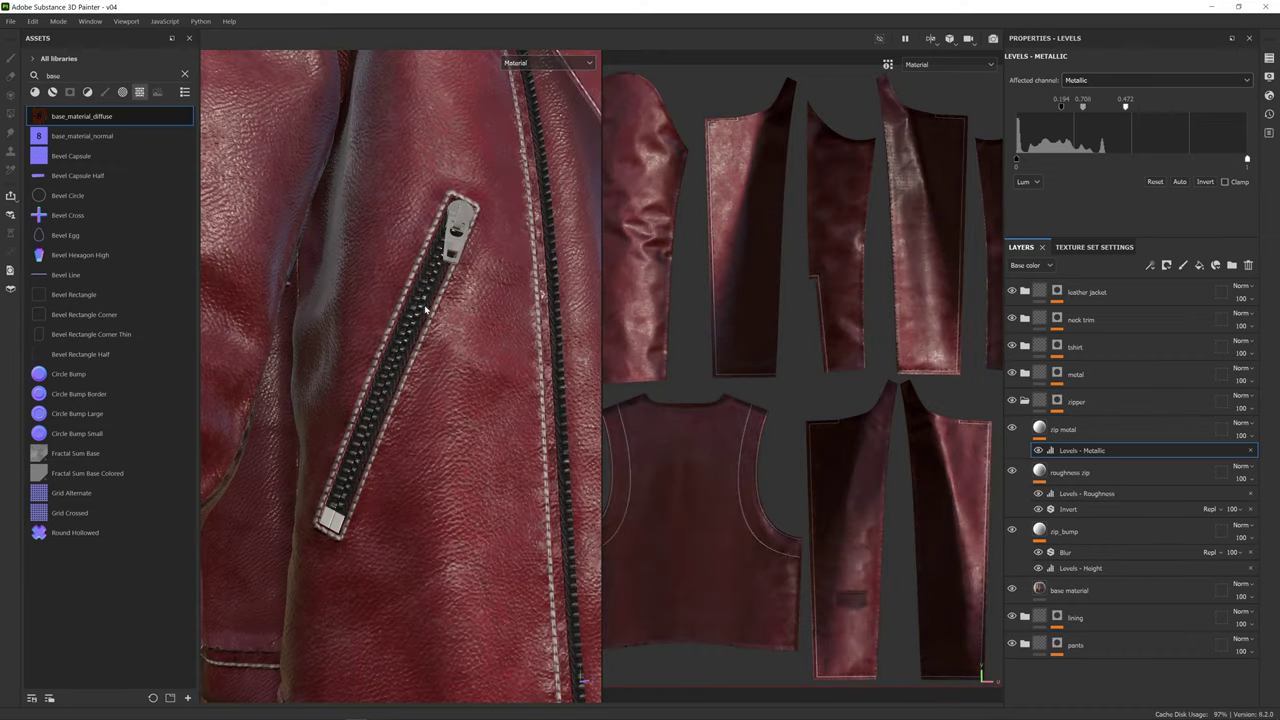
scroll(426, 308, up, 4)
scroll(429, 314, up, 3)
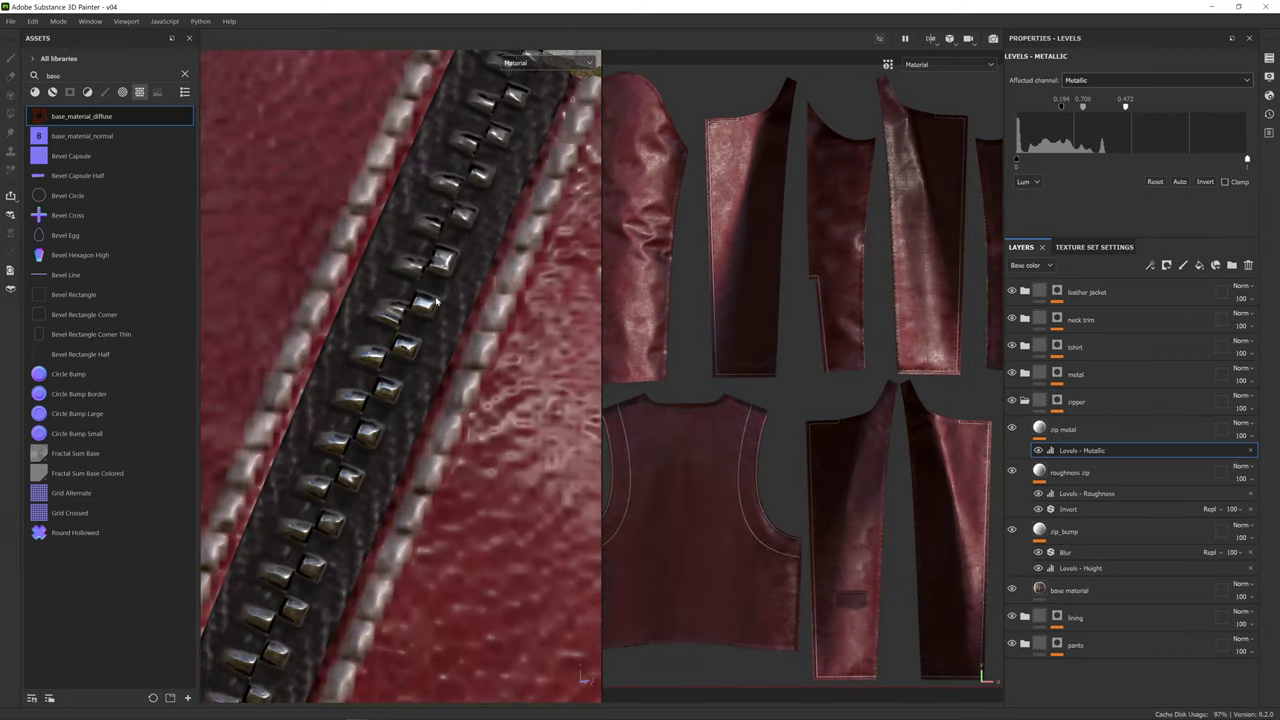
scroll(472, 280, down, 10)
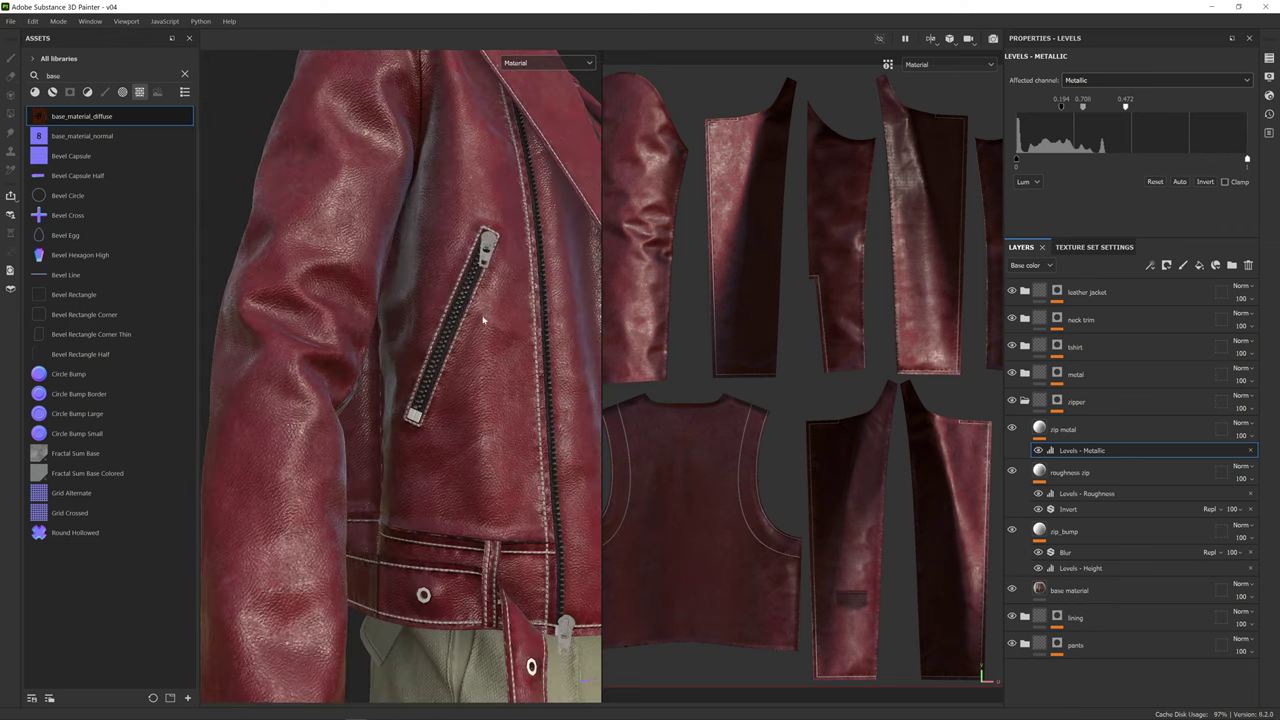
scroll(482, 320, up, 8)
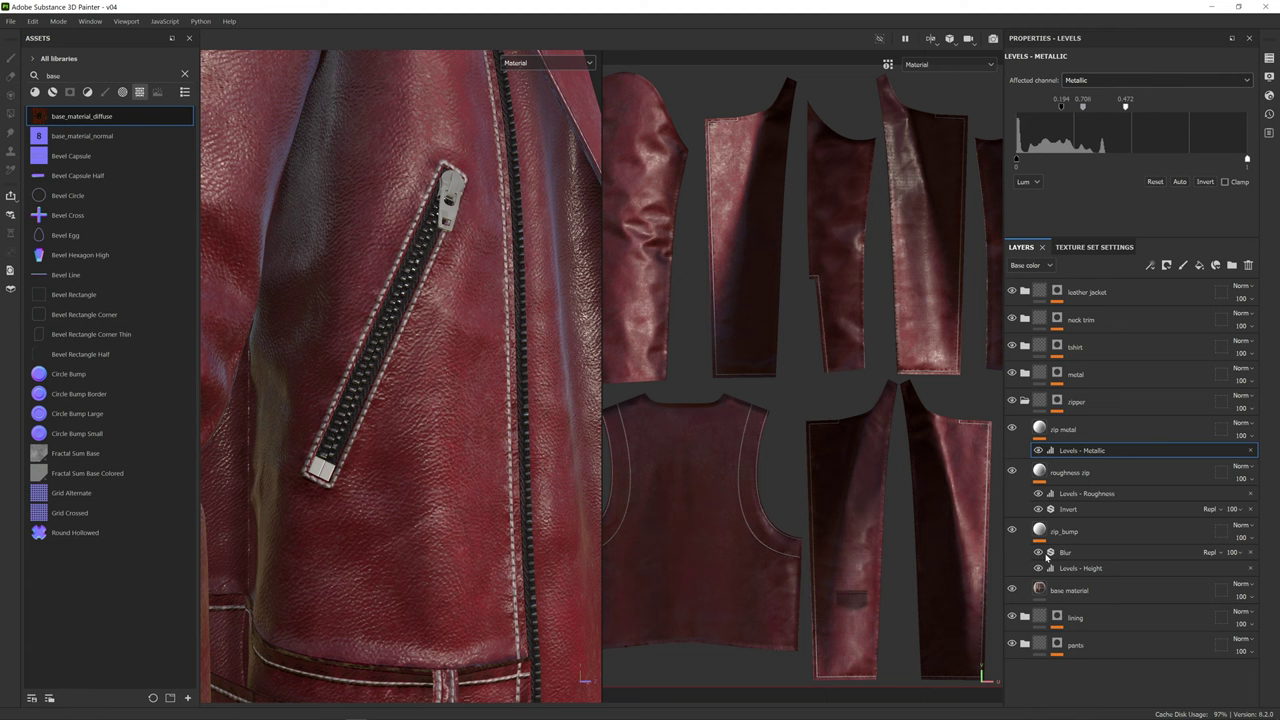
click(1065, 590)
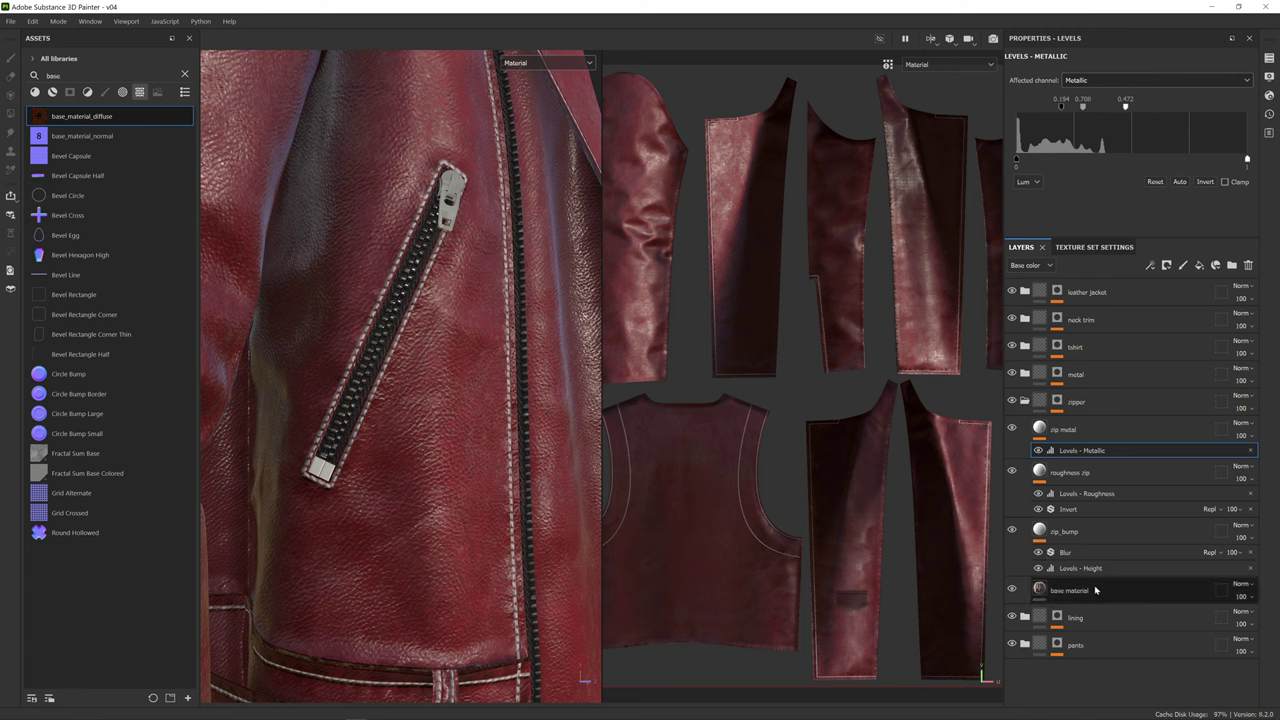
right_click(1099, 585)
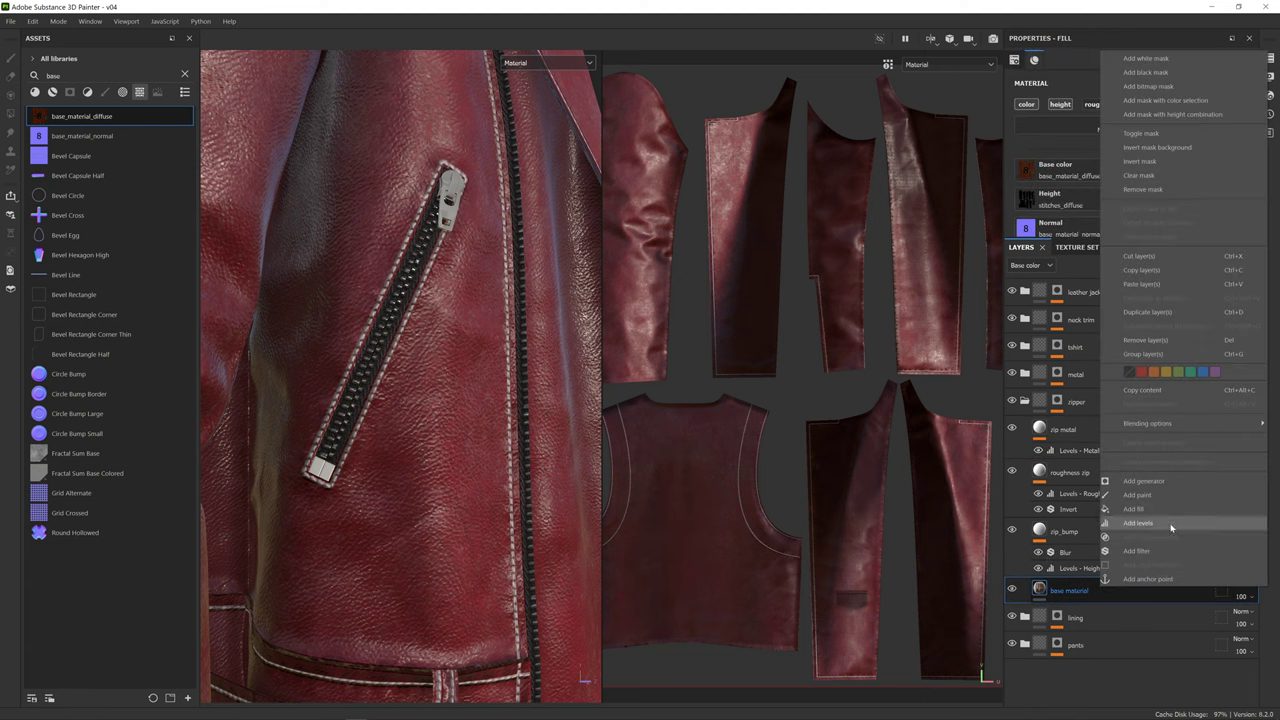
click(1140, 551)
click(1130, 103)
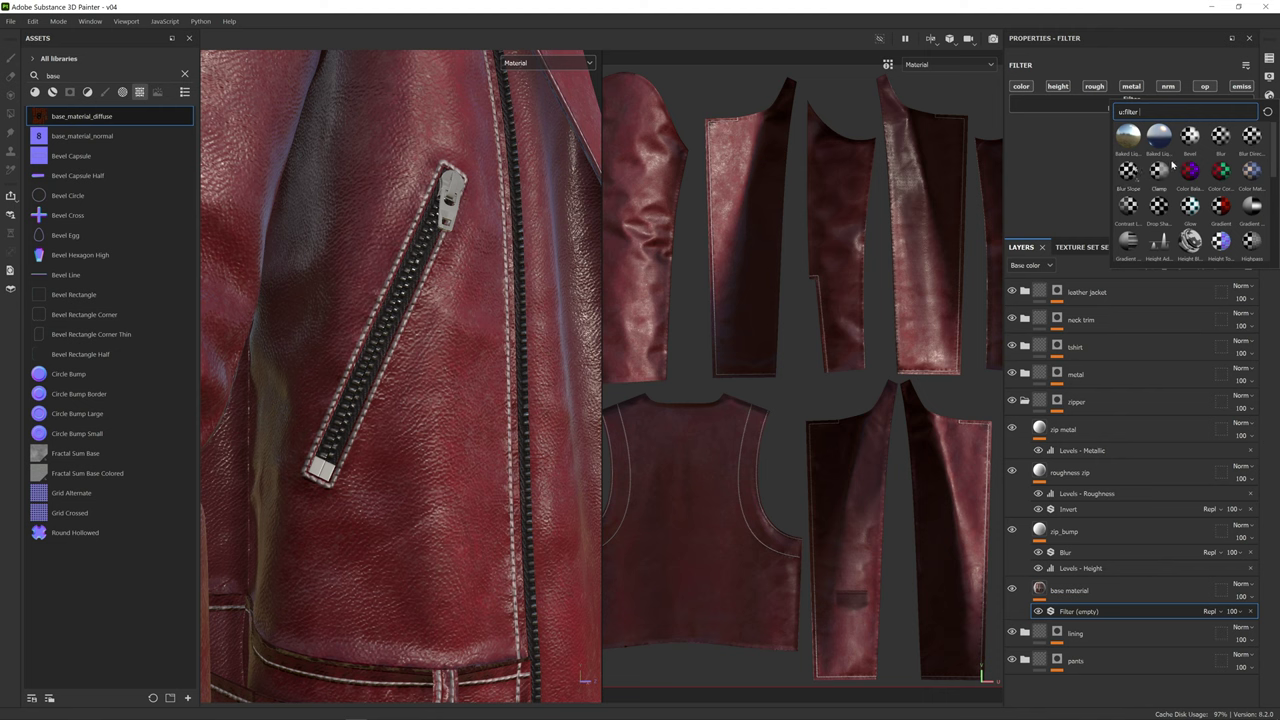
scroll(1173, 150, down, 1)
scroll(1174, 151, down, 1)
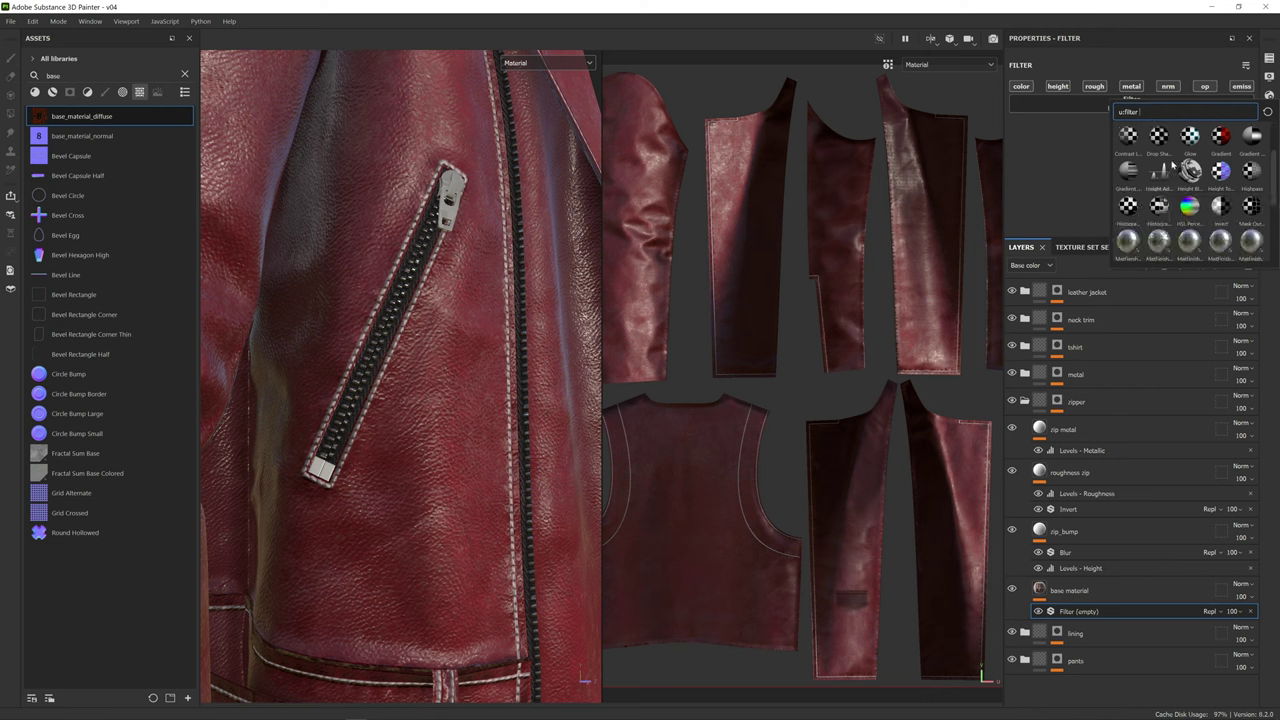
scroll(1173, 150, up, 2)
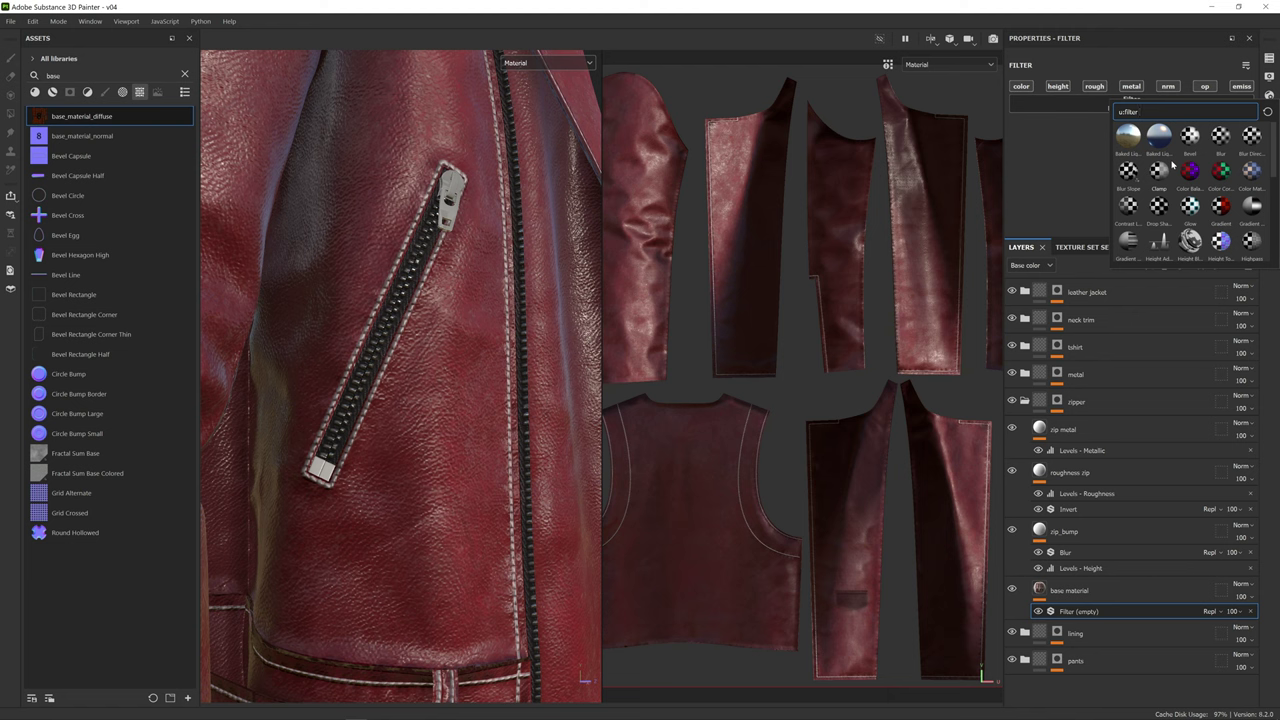
click(1095, 152)
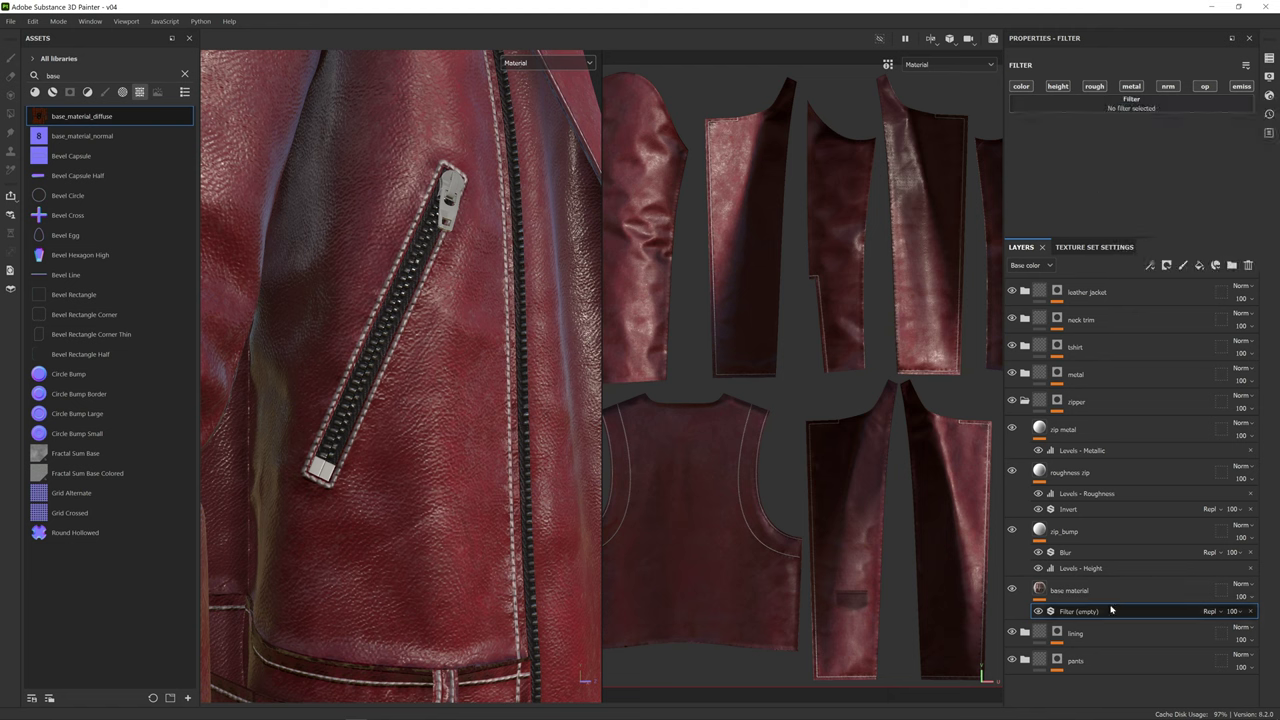
key(Delete)
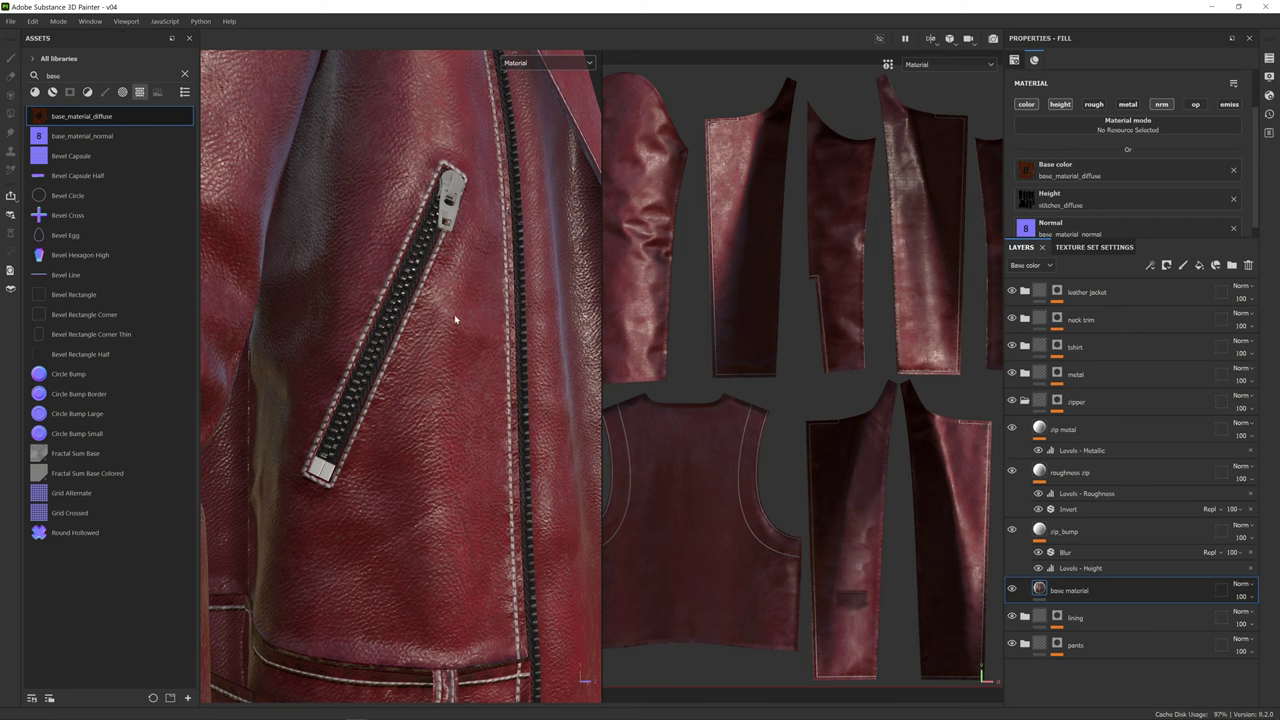
- Collapse the zipper folder, then expand the metal folder and select its base material layer
alt+drag(463, 316, 355, 333)
scroll(392, 336, up, 3)
scroll(420, 346, down, 4)
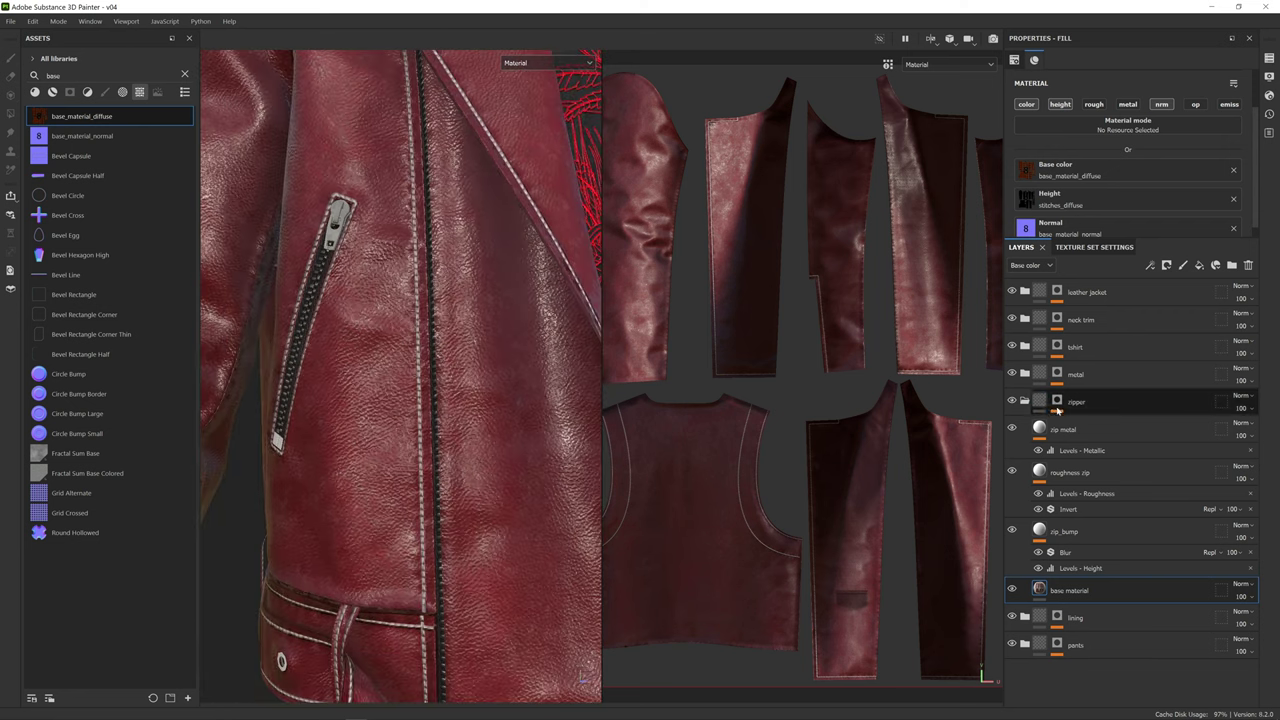
click(1027, 400)
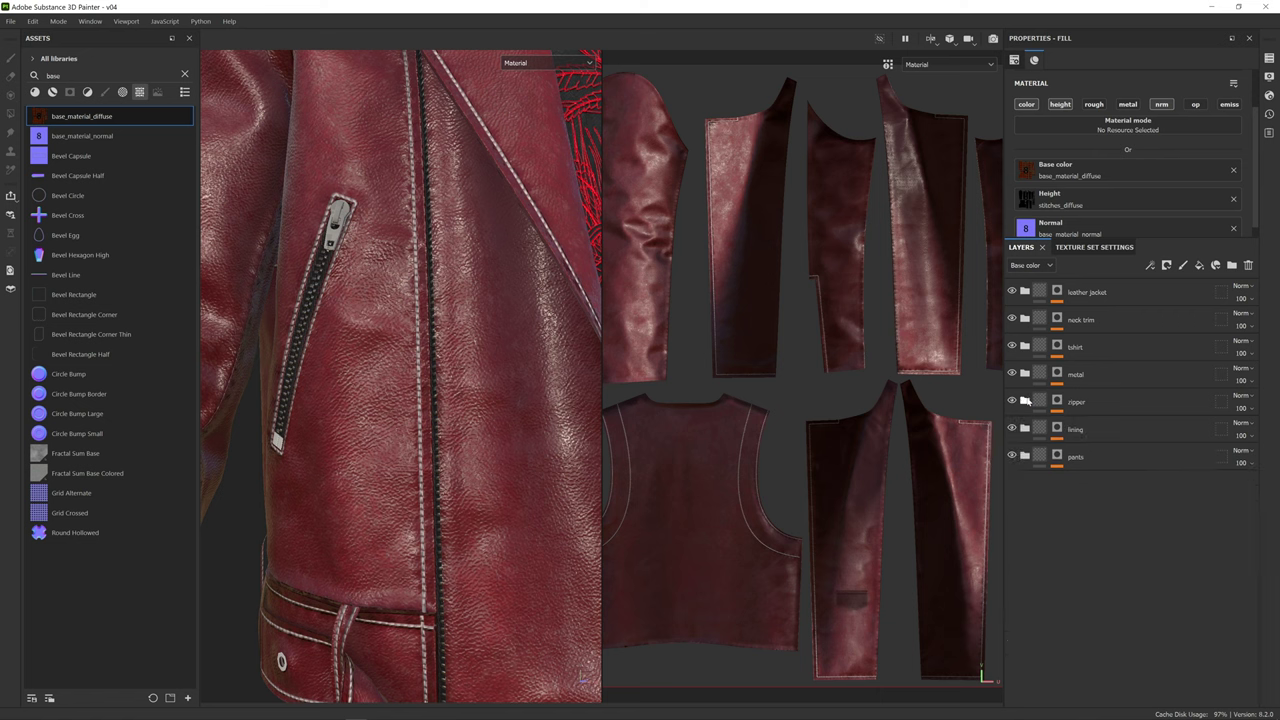
click(1121, 379)
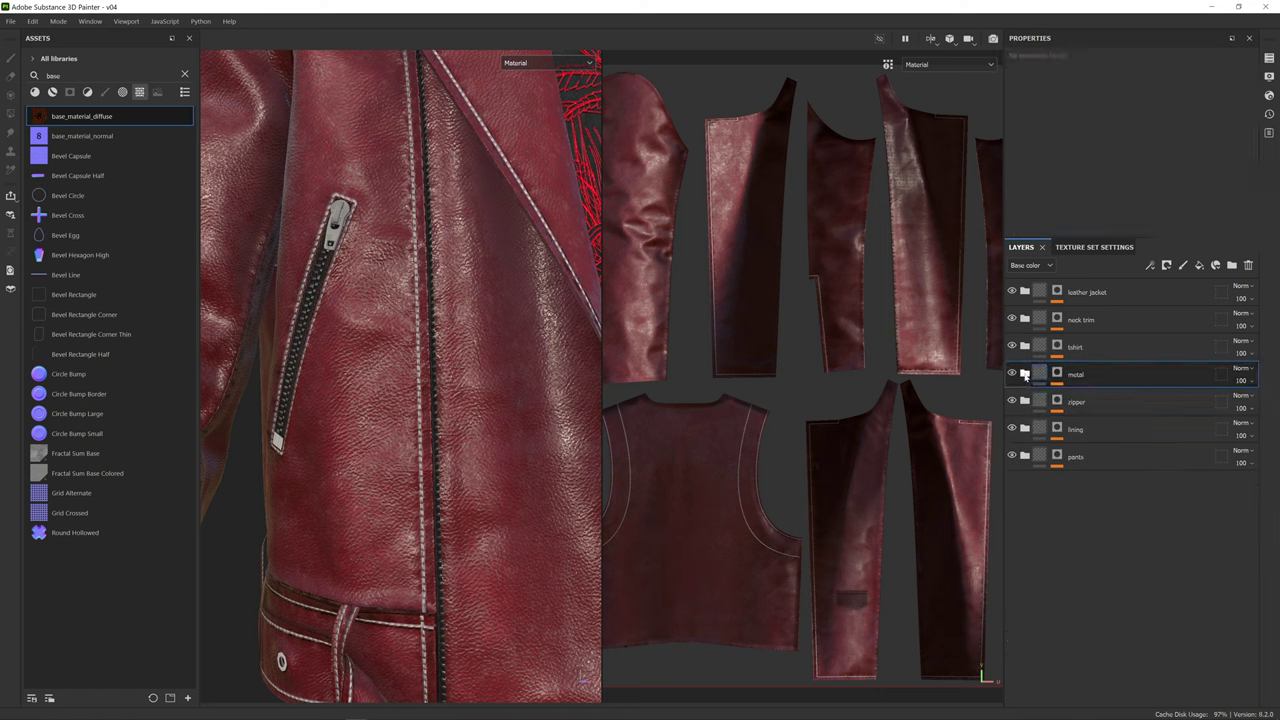
click(1025, 374)
click(1125, 404)
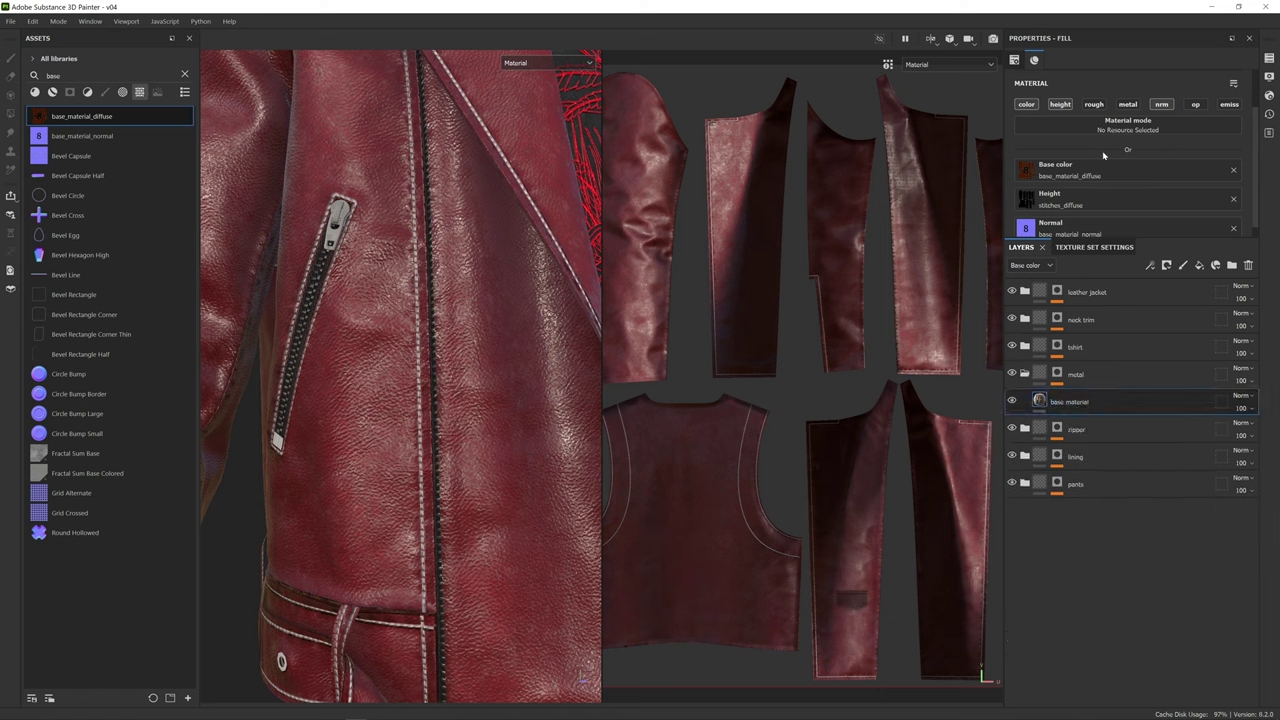
- Enable the metallic and roughness channels on the metal folder's base material layer
click(1129, 105)
alt+drag(380, 225, 466, 234)
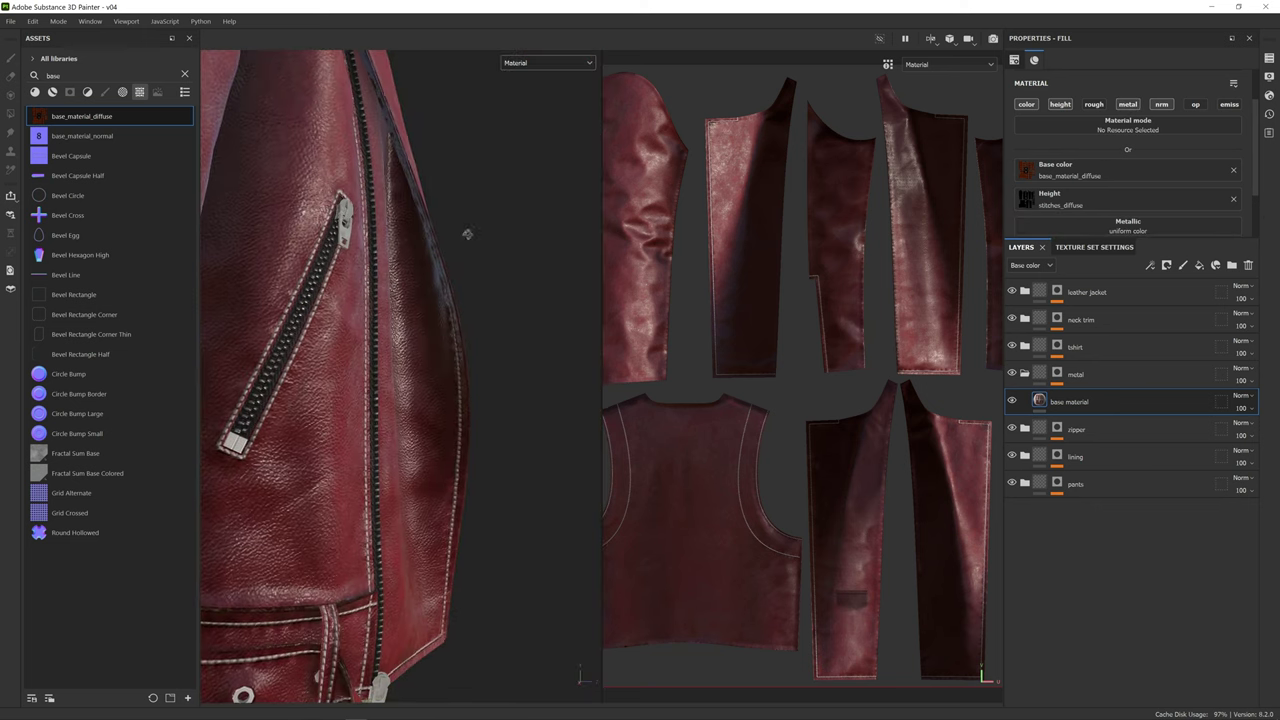
alt+middle_drag(466, 234, 546, 264)
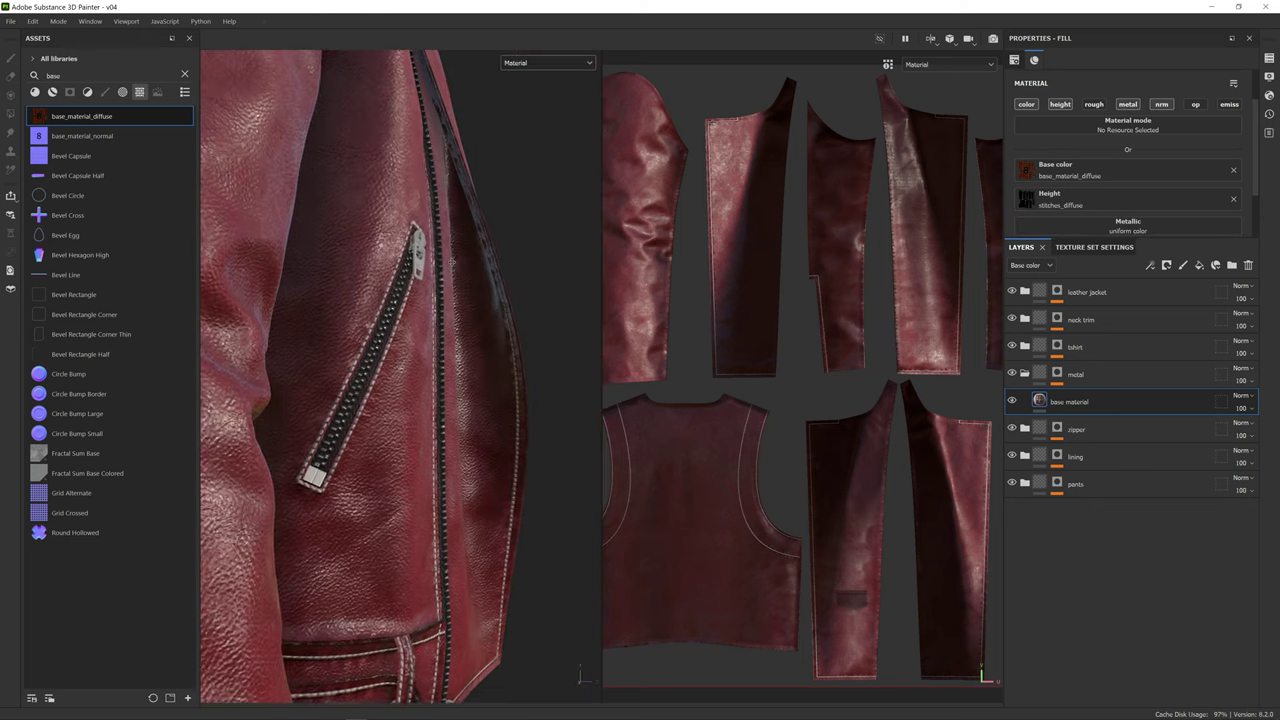
click(1097, 105)
alt+drag(505, 266, 437, 271)
scroll(437, 271, up, 2)
scroll(1169, 218, down, 1)
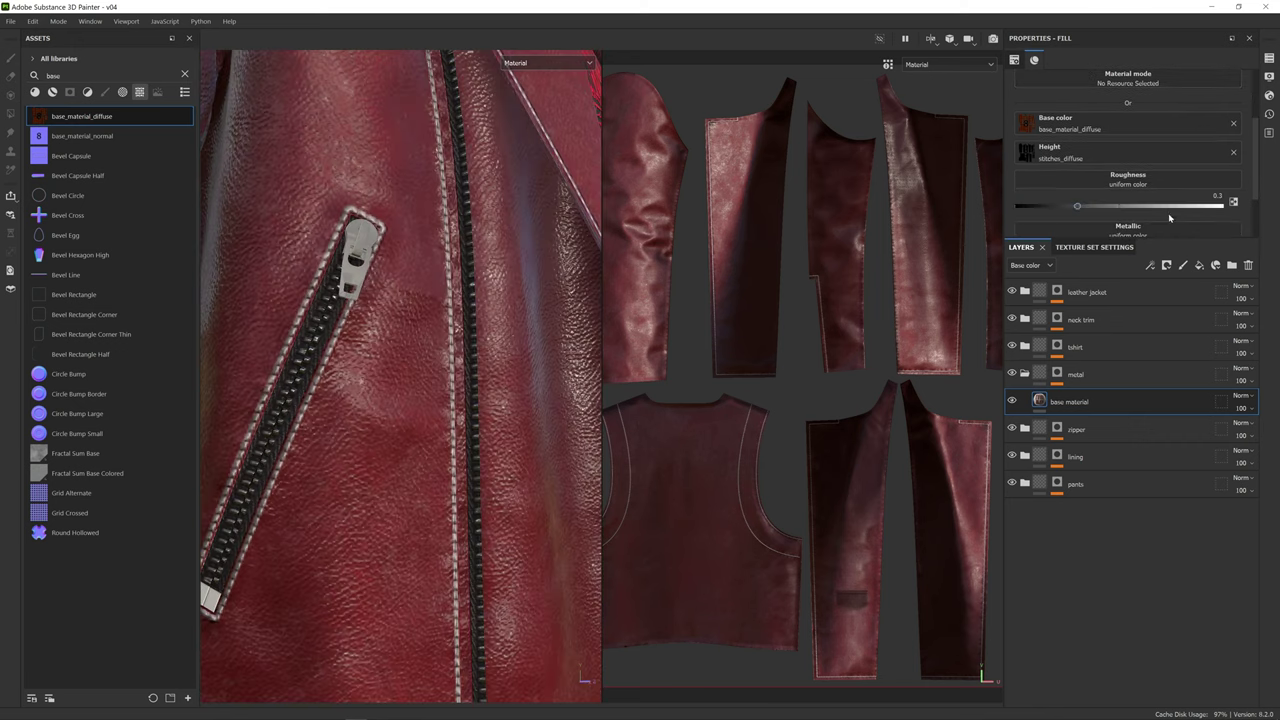
- Set the base material layer's metallic to 1 and its roughness to 0.3529
scroll(1169, 217, down, 1)
drag(1061, 190, 1222, 189)
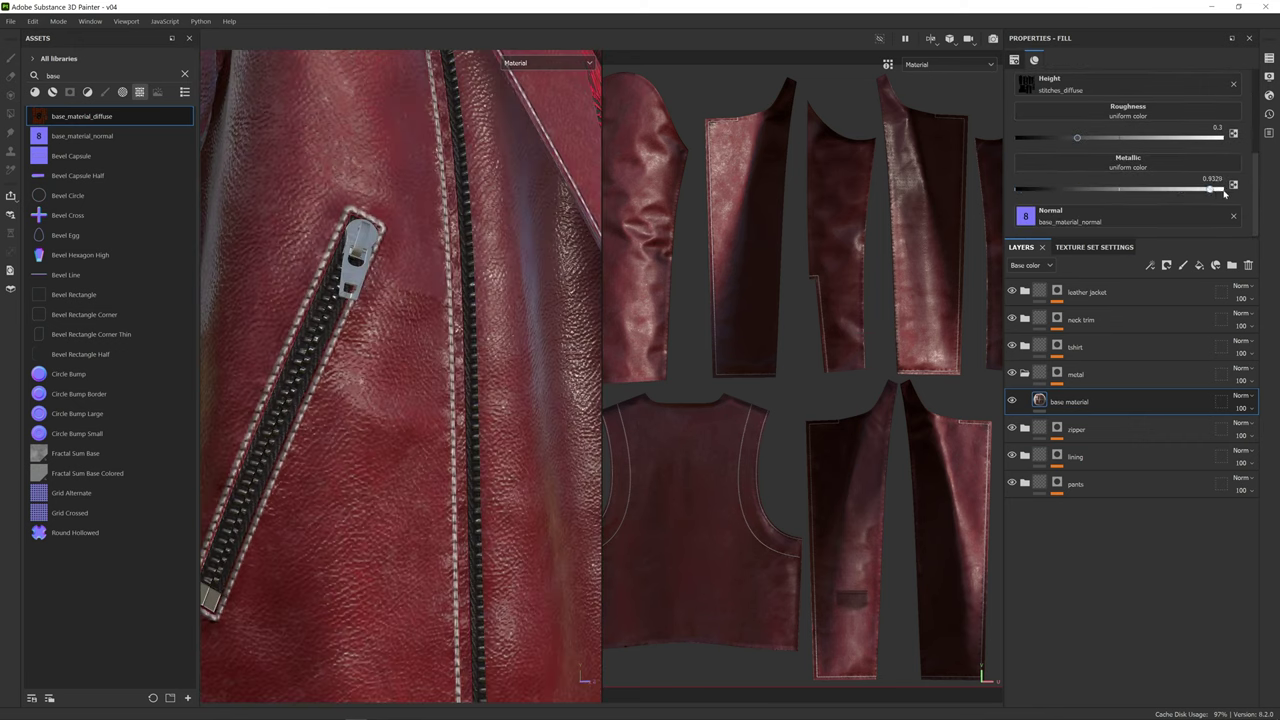
drag(1069, 139, 1087, 140)
- Examine the metal zipper pull, end stop and jacket hardware up close and across the whole outfit under different lighting angles
alt+drag(400, 298, 486, 251)
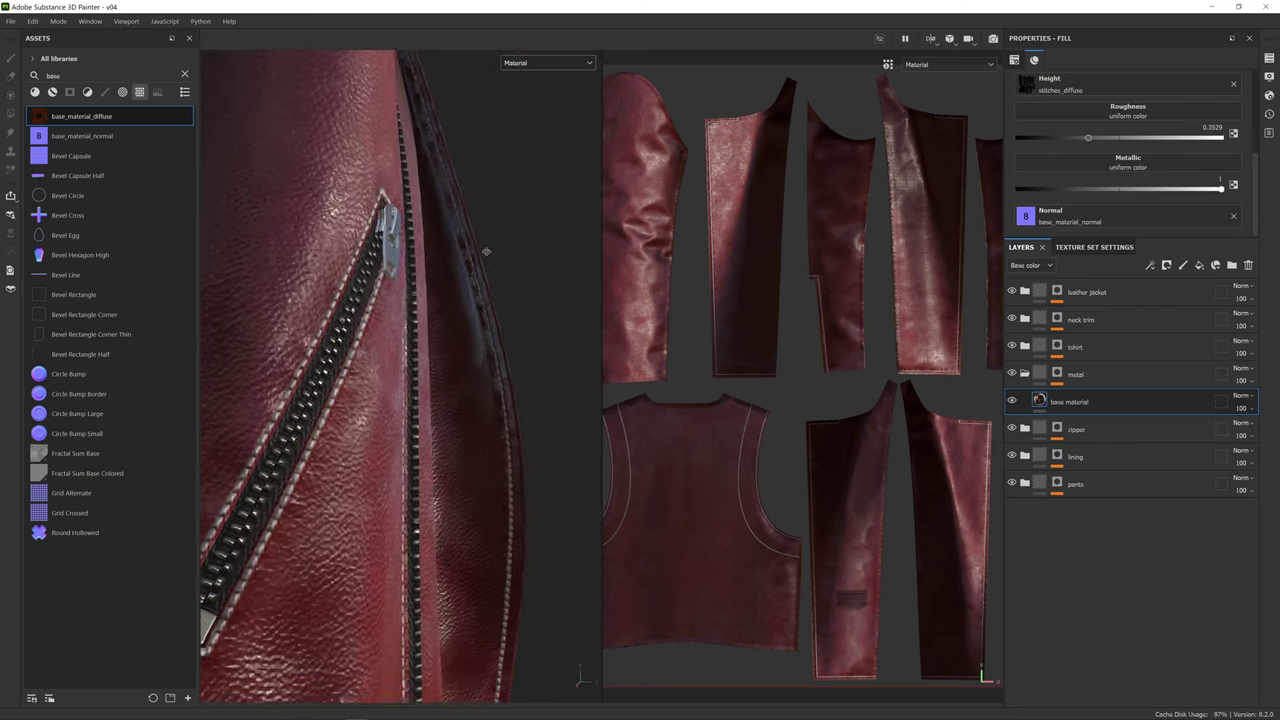
alt+middle_drag(380, 330, 540, 250)
alt+drag(450, 360, 490, 380)
shift+right_drag(500, 415, 510, 319)
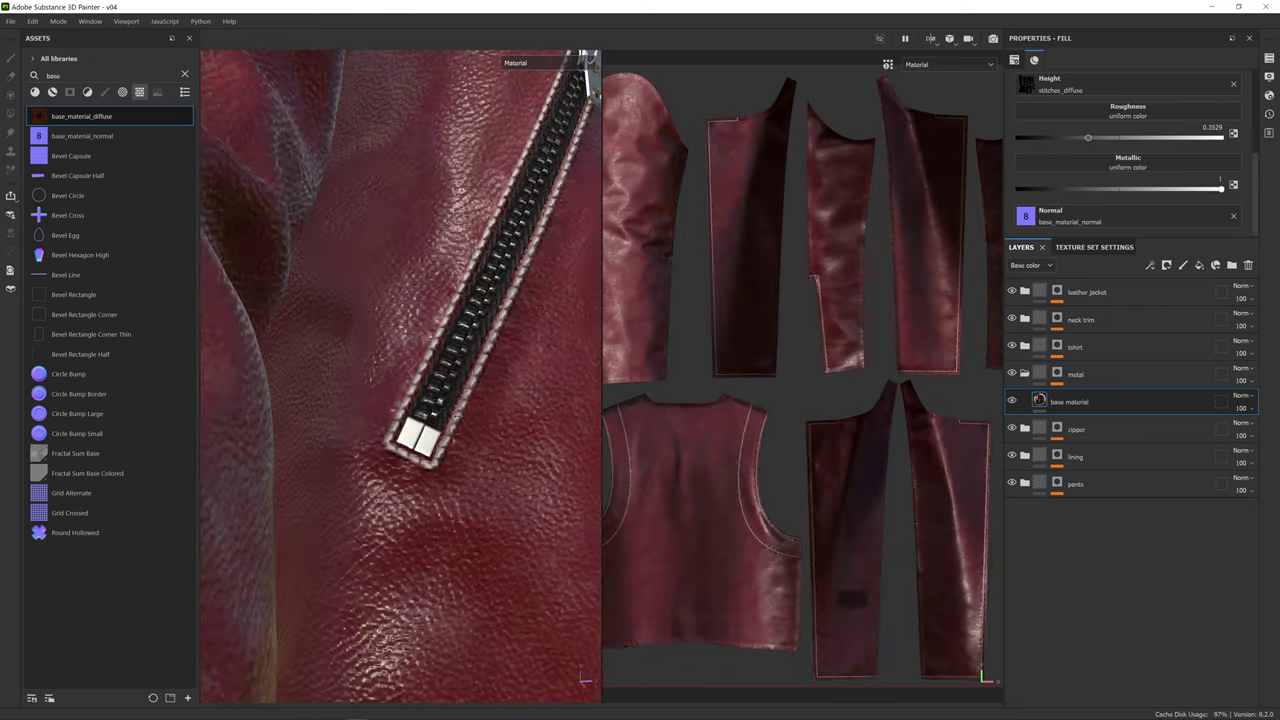
key(alt+shift)
alt+middle_drag(510, 319, 357, 582)
mouse_move(402, 432)
alt+mouse_down()
mouse_move(446, 400)
mouse_move(470, 405)
alt+mouse_up()
mouse_move(470, 405)
shift+right_down()
mouse_move(432, 410)
mouse_move(485, 421)
mouse_move(431, 446)
shift+right_up()
key(alt+shift)
alt+drag(431, 446, 547, 425)
alt+middle_drag(547, 425, 417, 390)
scroll(417, 390, up, 3)
scroll(418, 392, down, 10)
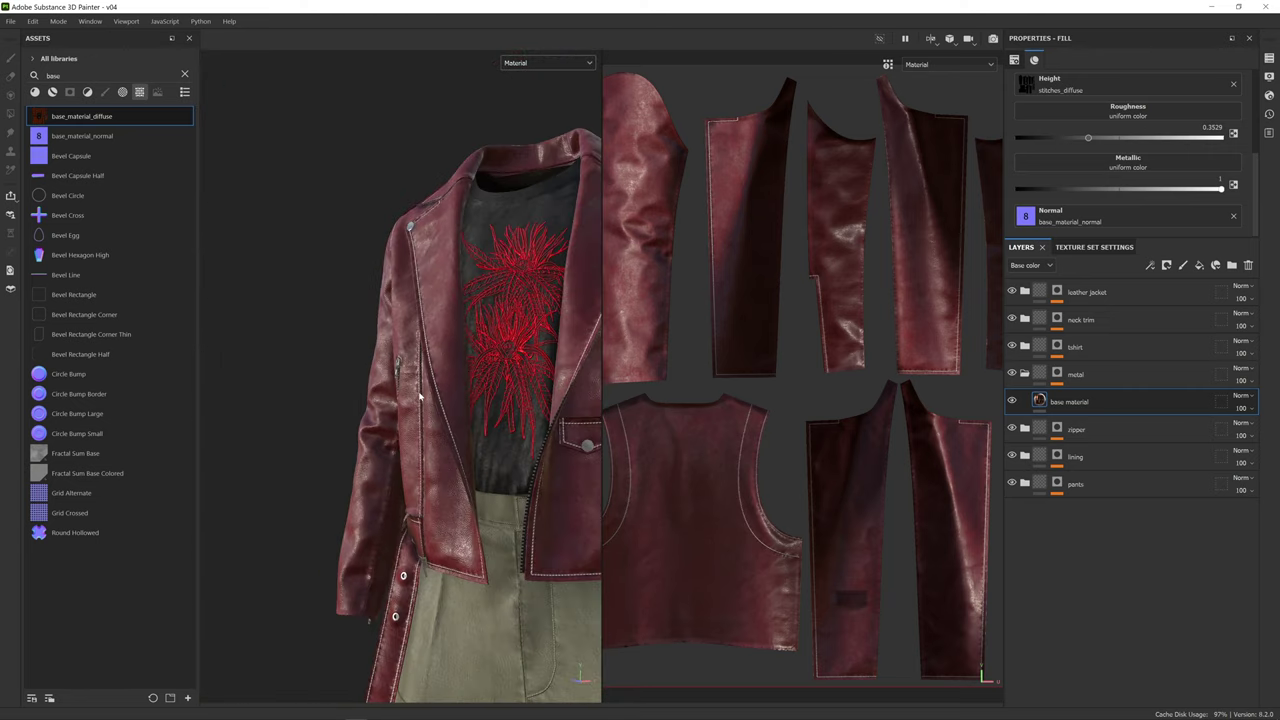
alt+drag(420, 398, 455, 372)
mouse_move(456, 372)
shift+right_down()
mouse_move(500, 372)
mouse_move(460, 373)
shift+right_up()
alt+drag(460, 373, 590, 376)
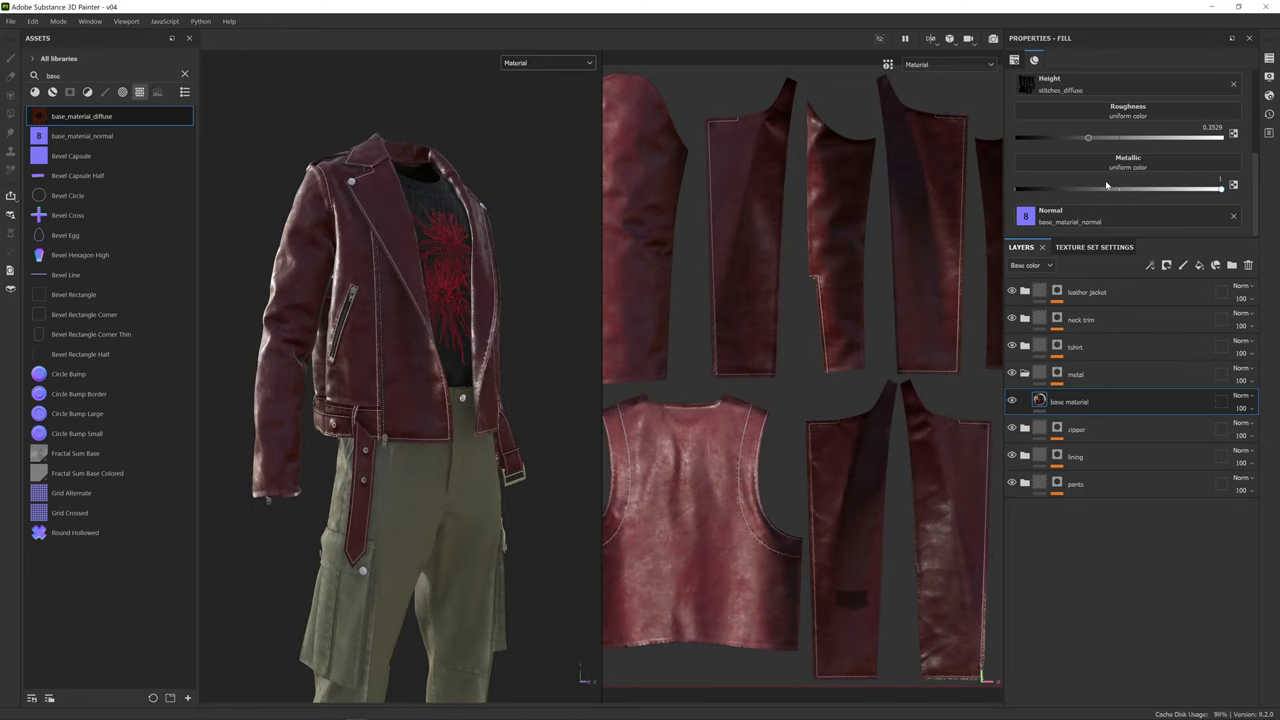
- Add a fill layer above base material in the metal folder and limit it to the color channel
click(1199, 265)
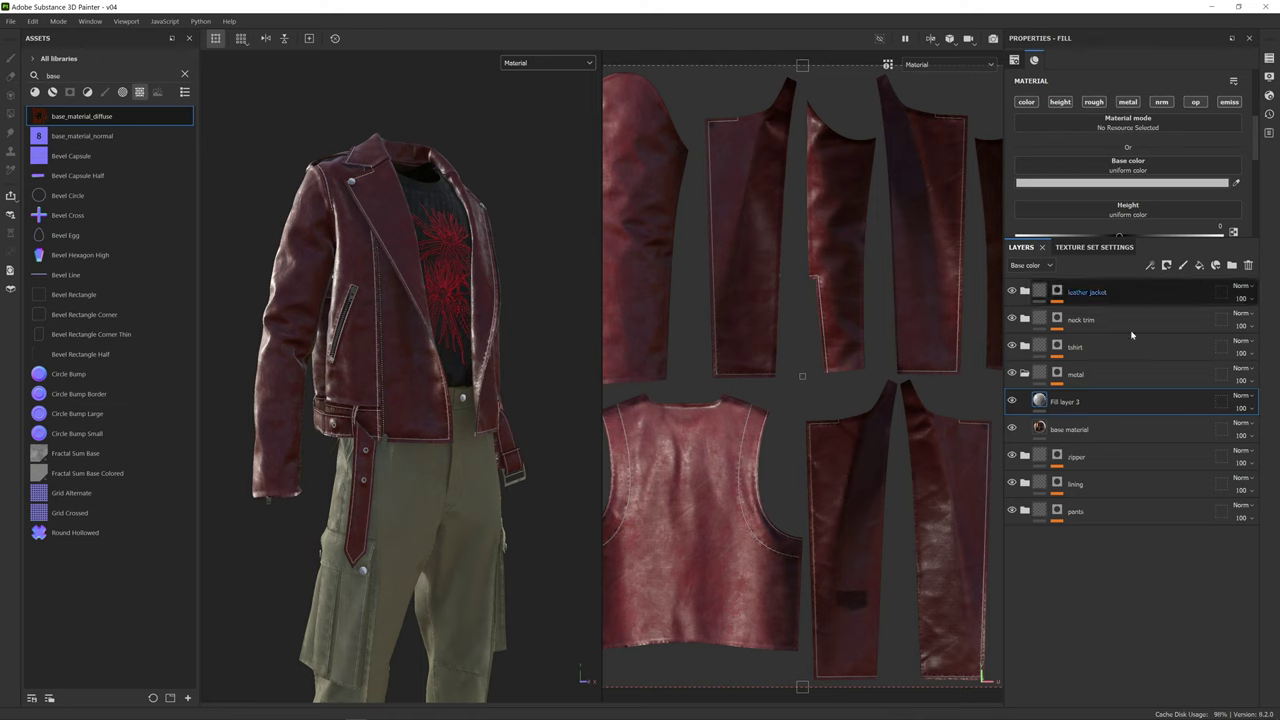
click(1062, 103)
click(1097, 103)
click(1129, 103)
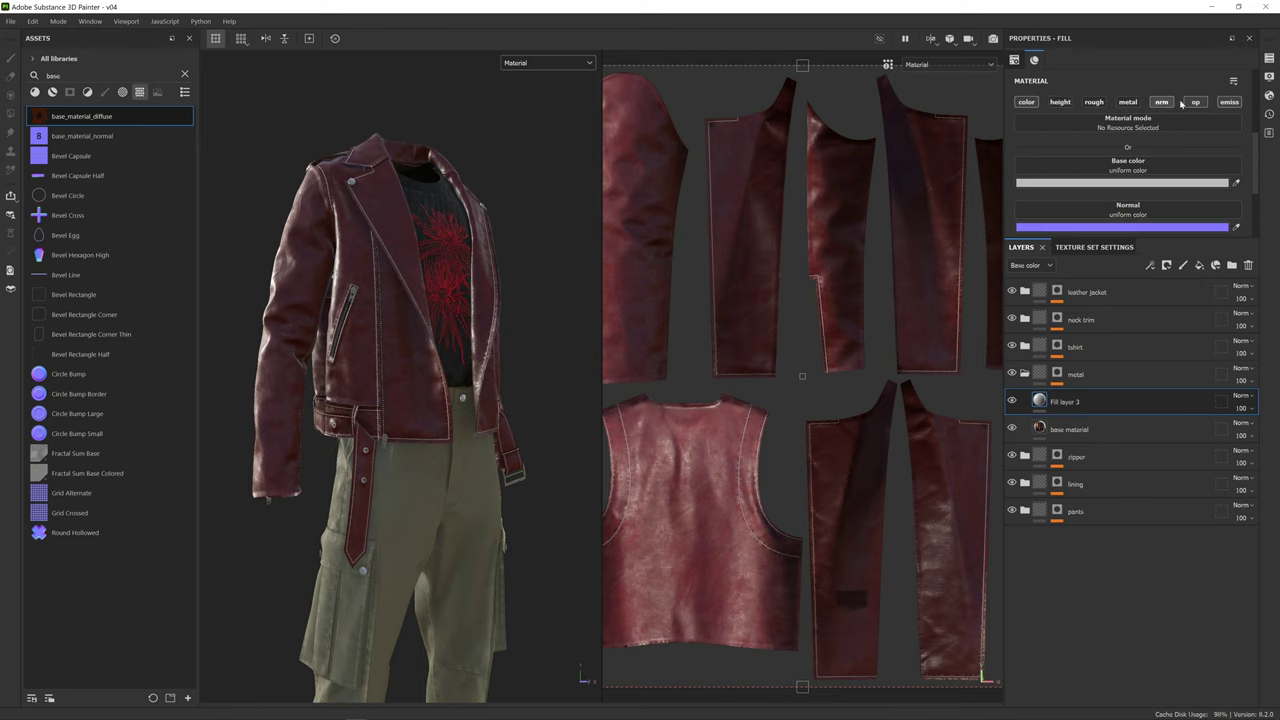
click(1166, 103)
click(1197, 103)
- Darken the new fill layer's base color to a medium neutral grey, judging it on the jacket's zipper pull
click(1144, 185)
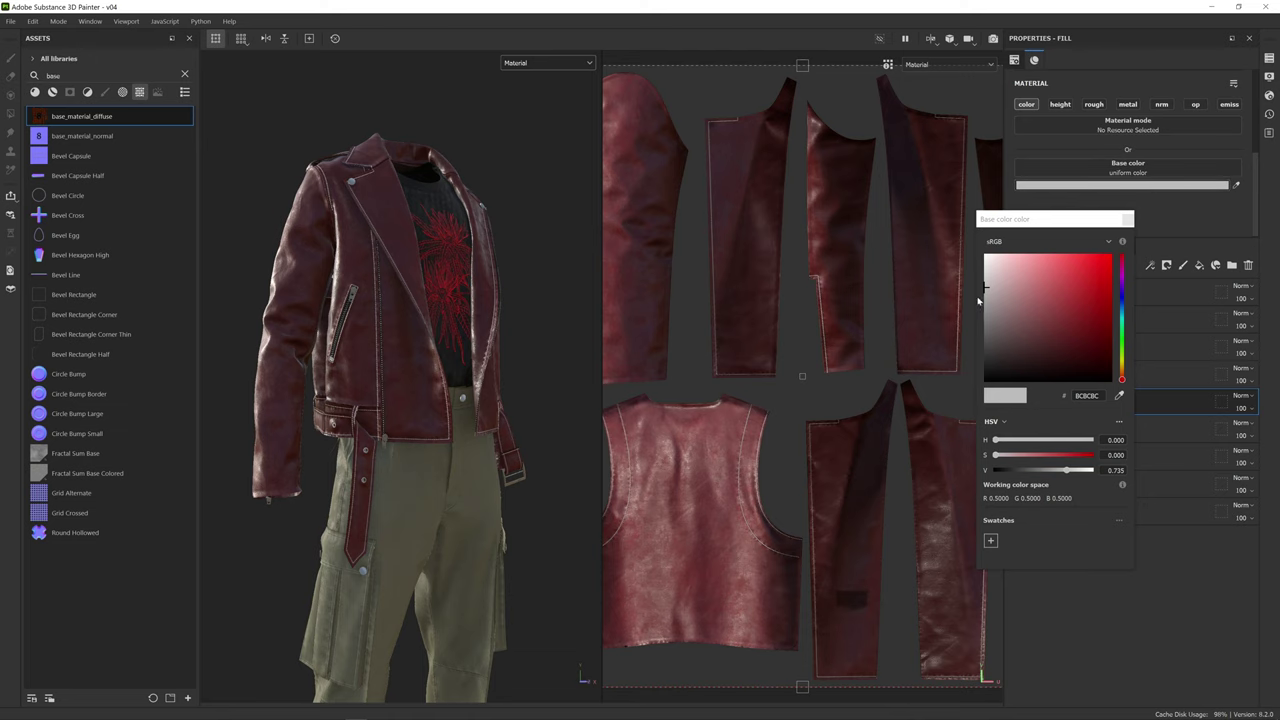
drag(986, 288, 987, 330)
alt+drag(300, 400, 362, 405)
shift+right_drag(290, 417, 362, 417)
alt+middle_drag(331, 272, 405, 326)
scroll(405, 327, up, 6)
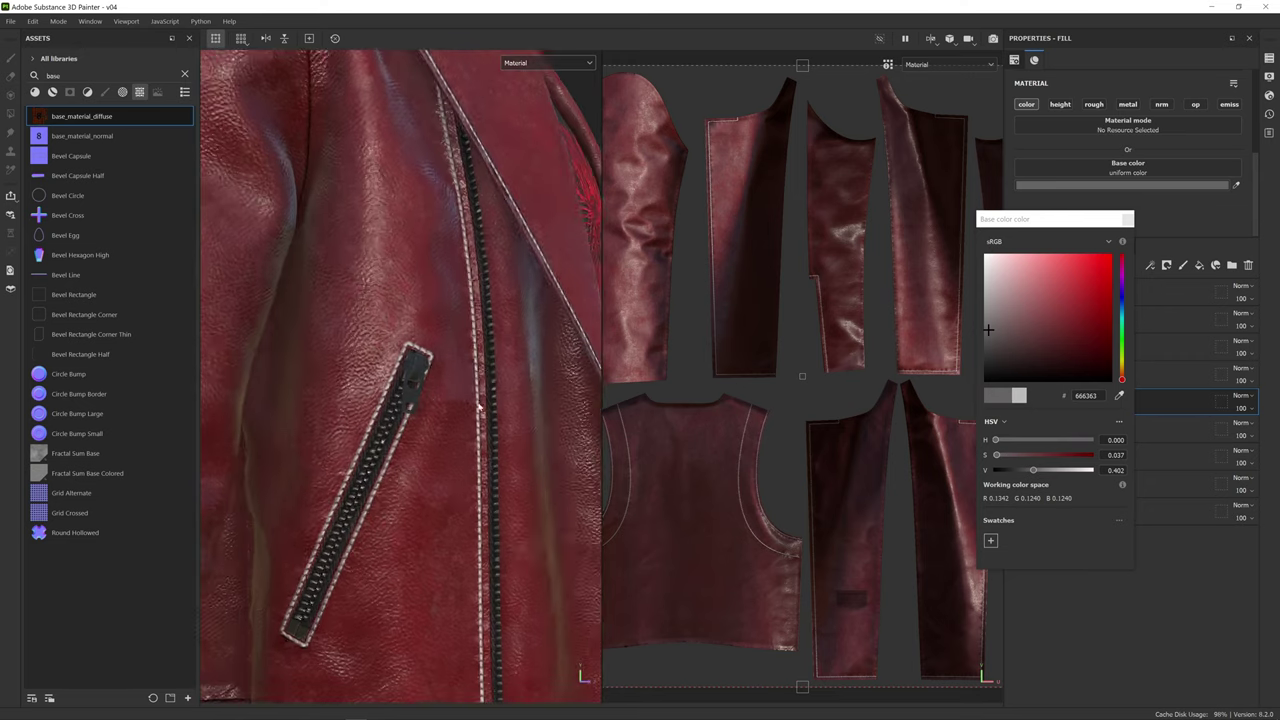
shift+right_drag(409, 400, 346, 409)
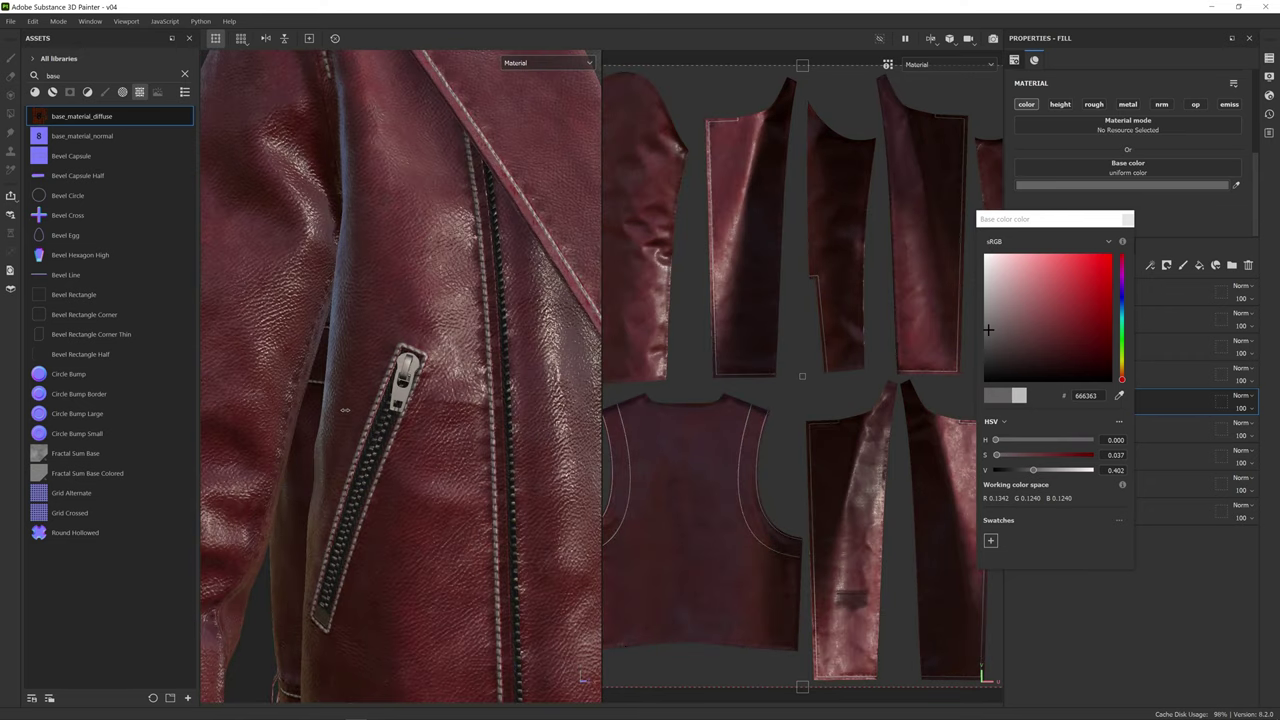
drag(989, 330, 989, 309)
click(1128, 220)
scroll(491, 331, down, 6)
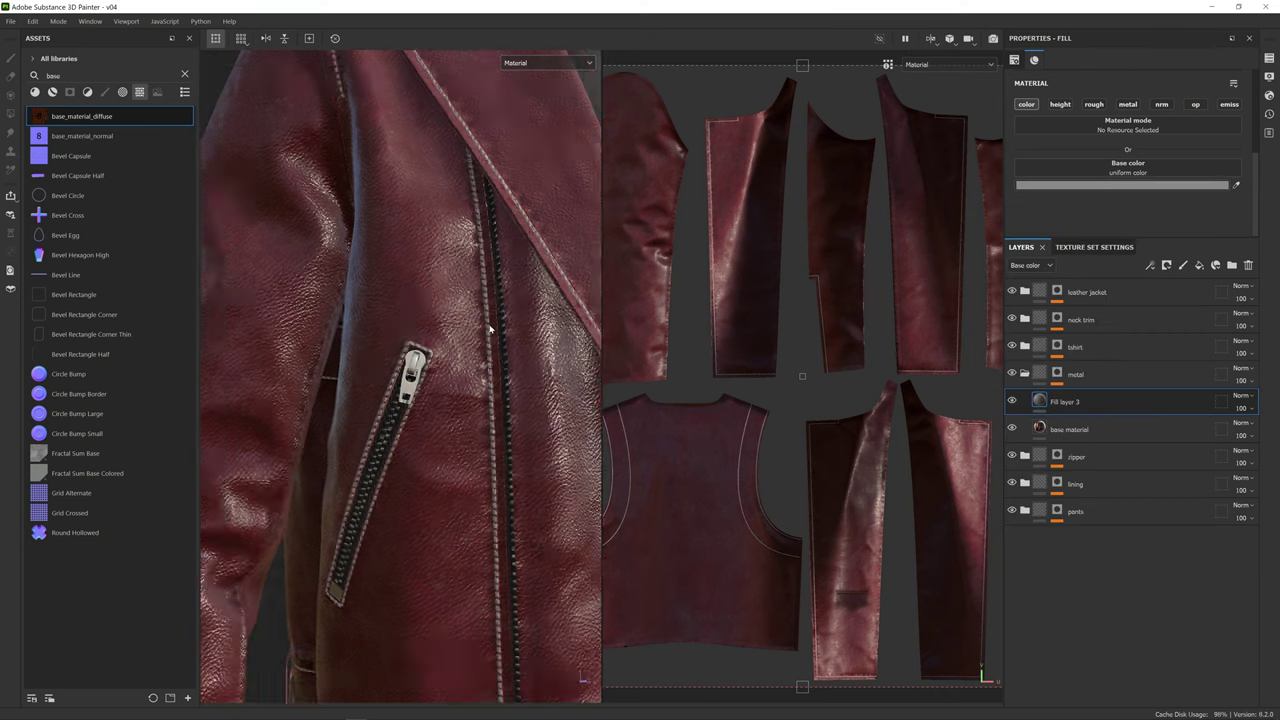
- Frame the whole outfit in the 3D view and save the project
alt+drag(491, 331, 381, 280)
scroll(442, 290, down, 6)
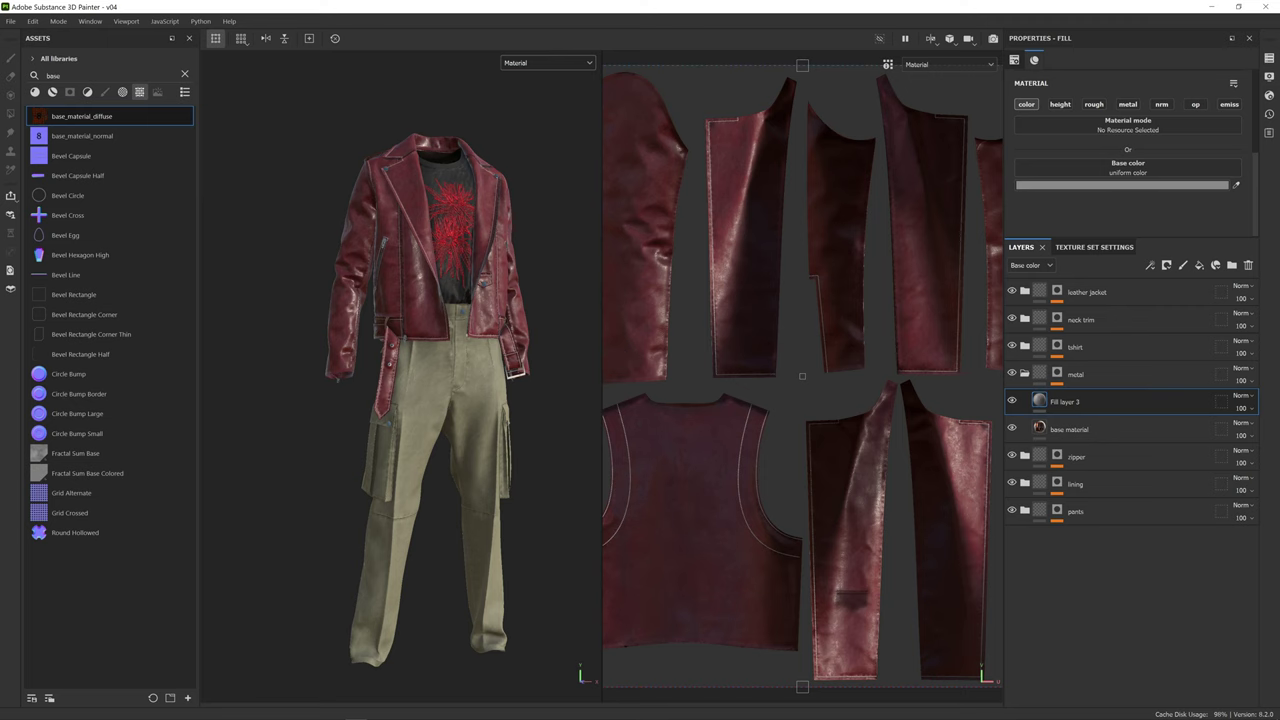
mouse_move(442, 300)
alt+mouse_down()
mouse_move(380, 285)
mouse_move(443, 307)
alt+mouse_up()
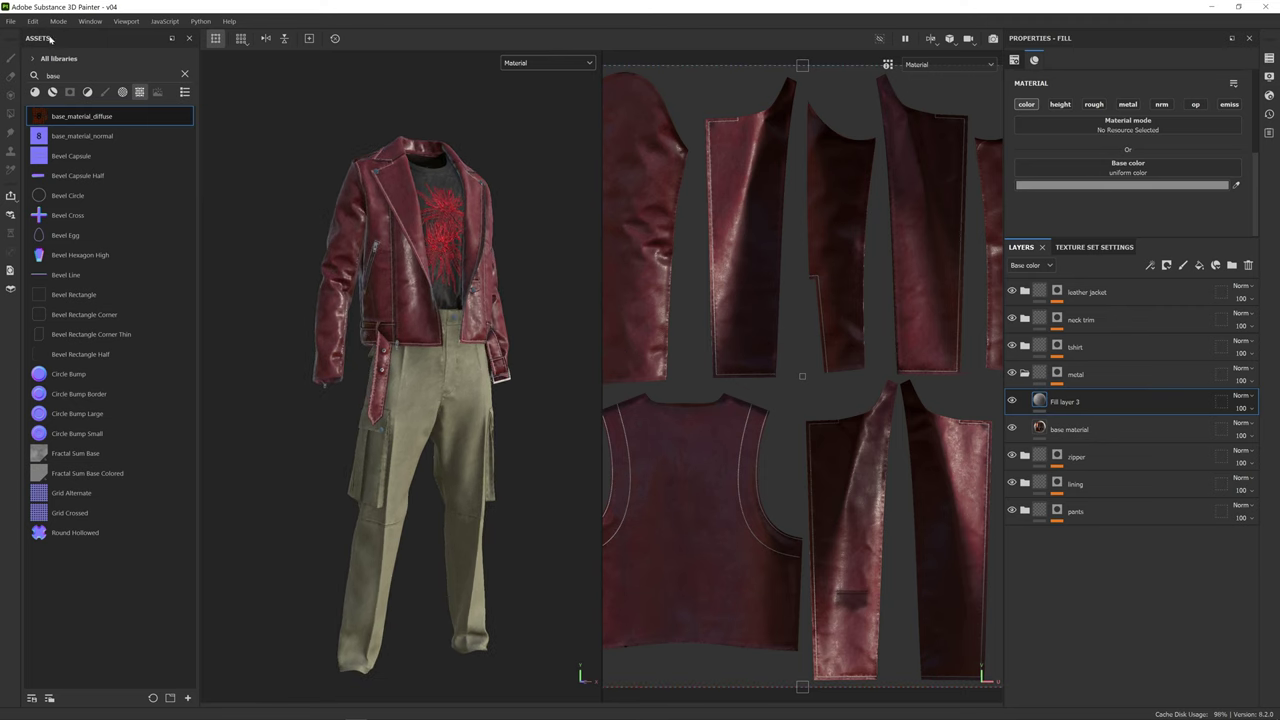
click(10, 21)
click(40, 118)
alt+drag(372, 203, 516, 258)
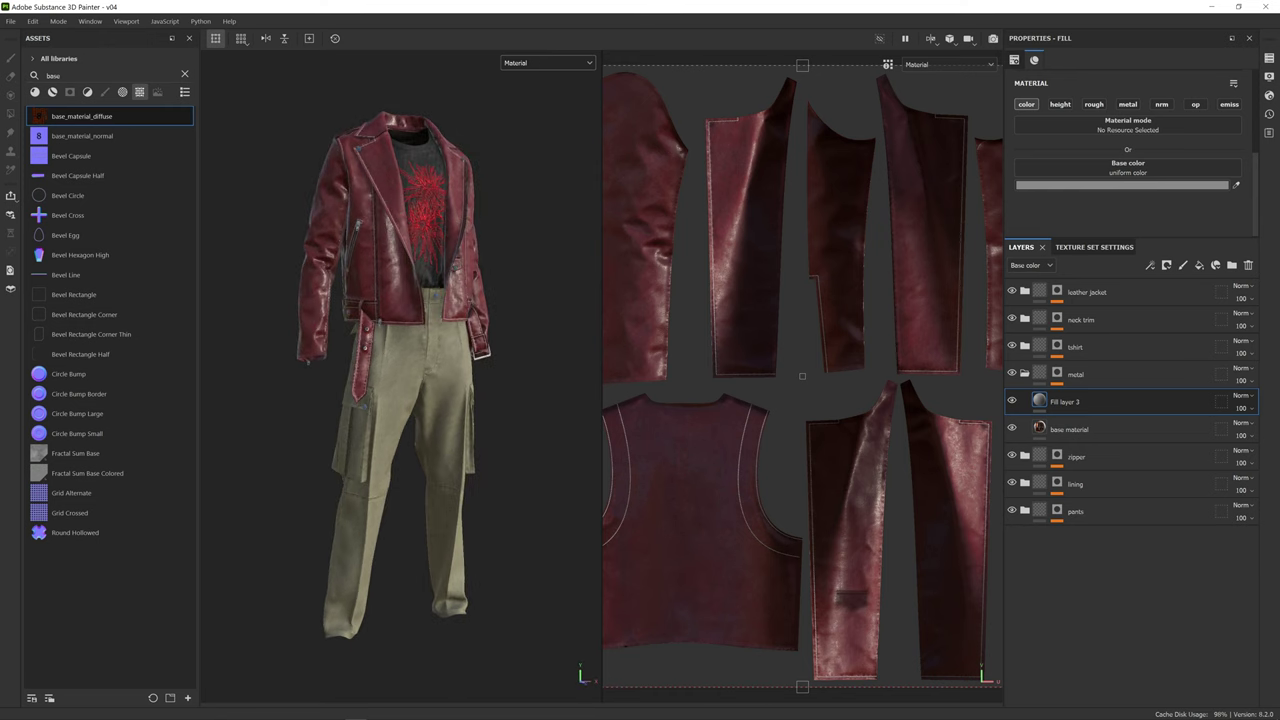
alt+middle_drag(536, 183, 545, 189)
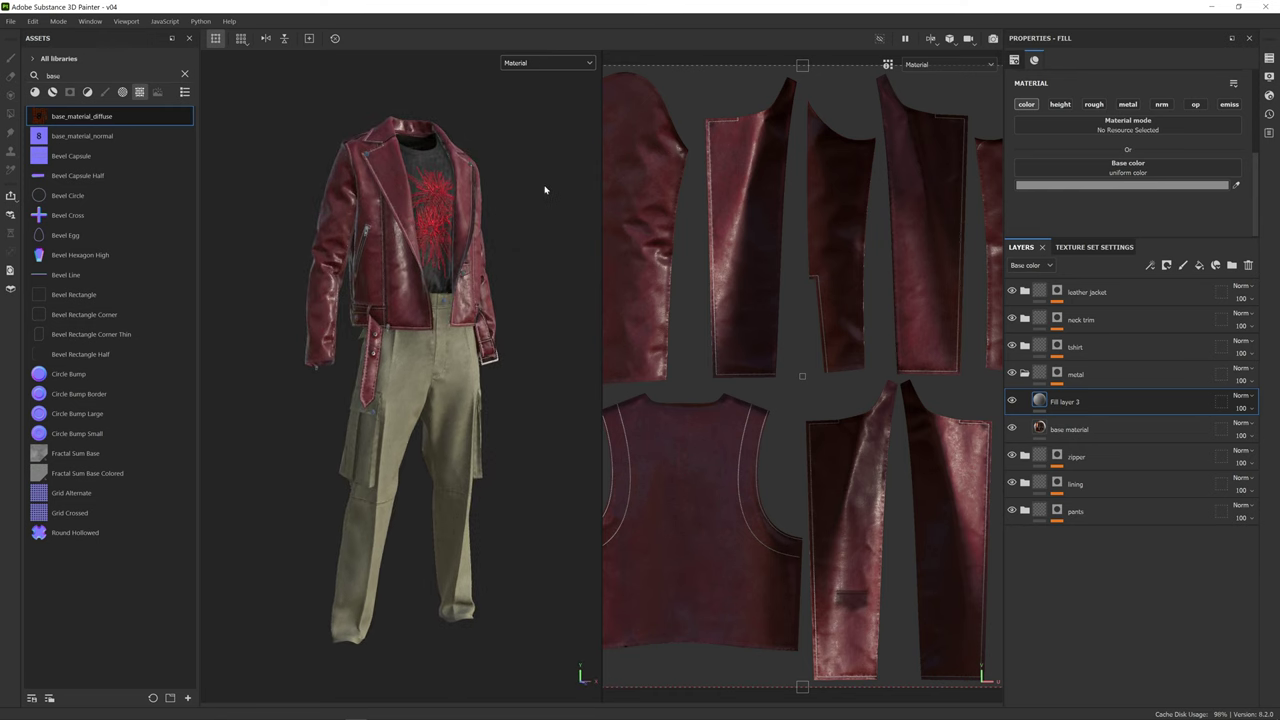
alt+drag(545, 190, 541, 186)
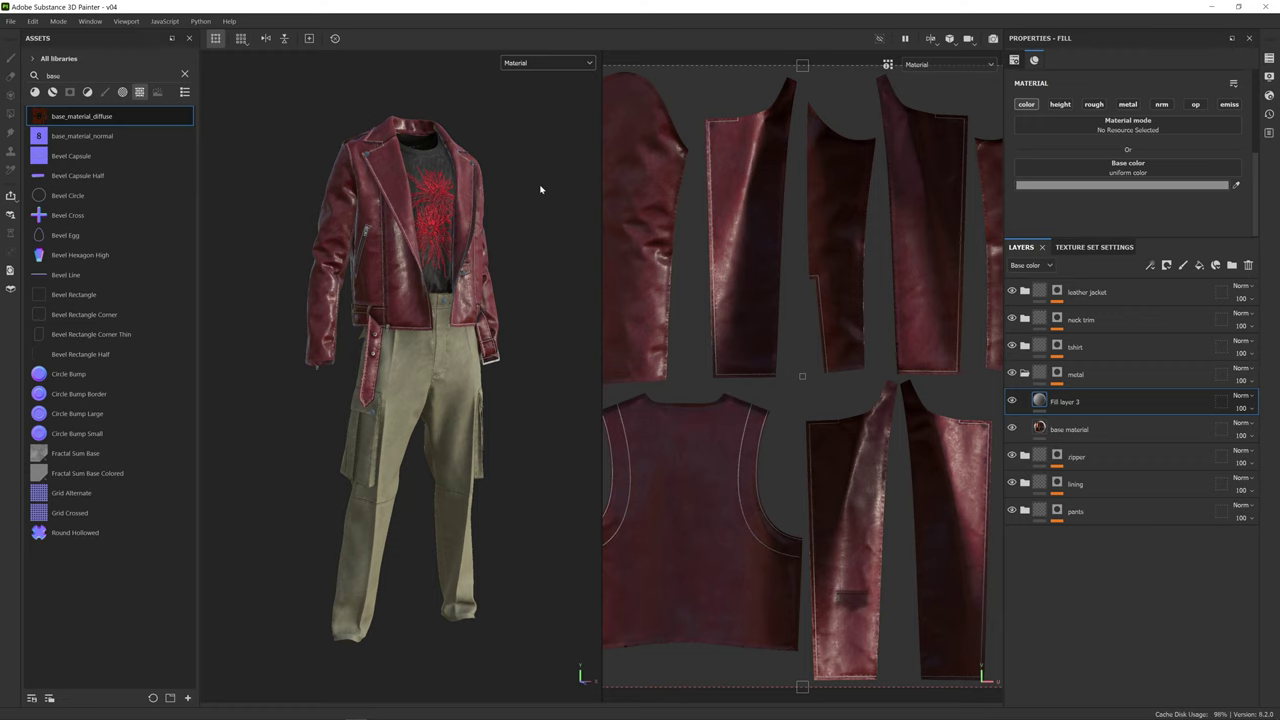
click(10, 21)
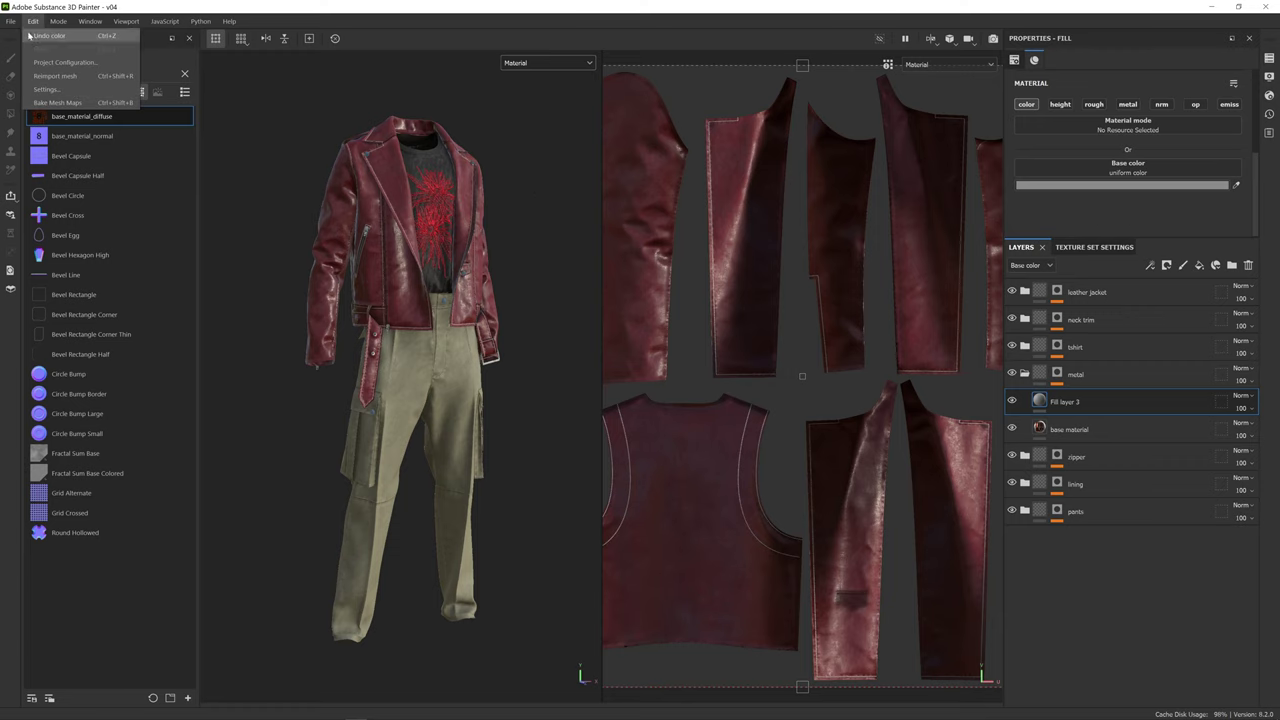
click(37, 118)
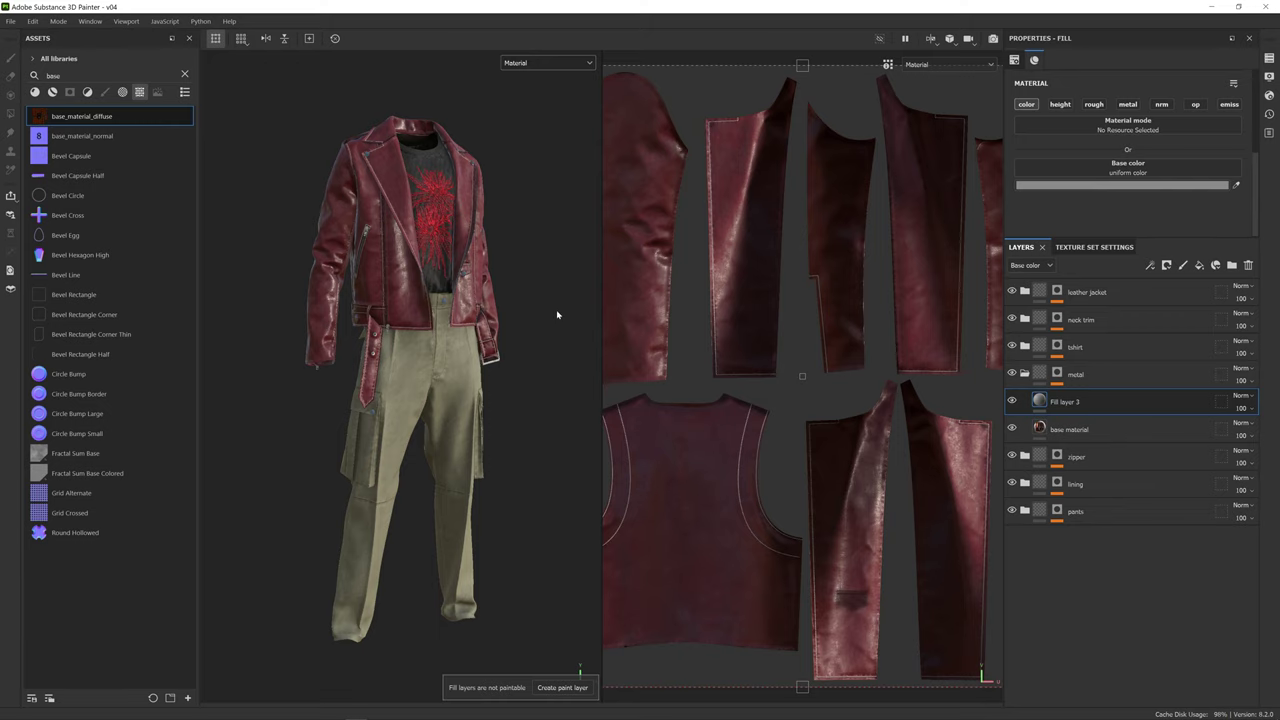
- Switch to Iray rendering, frame the jacket and rotate the environment lighting around it
key(F10)
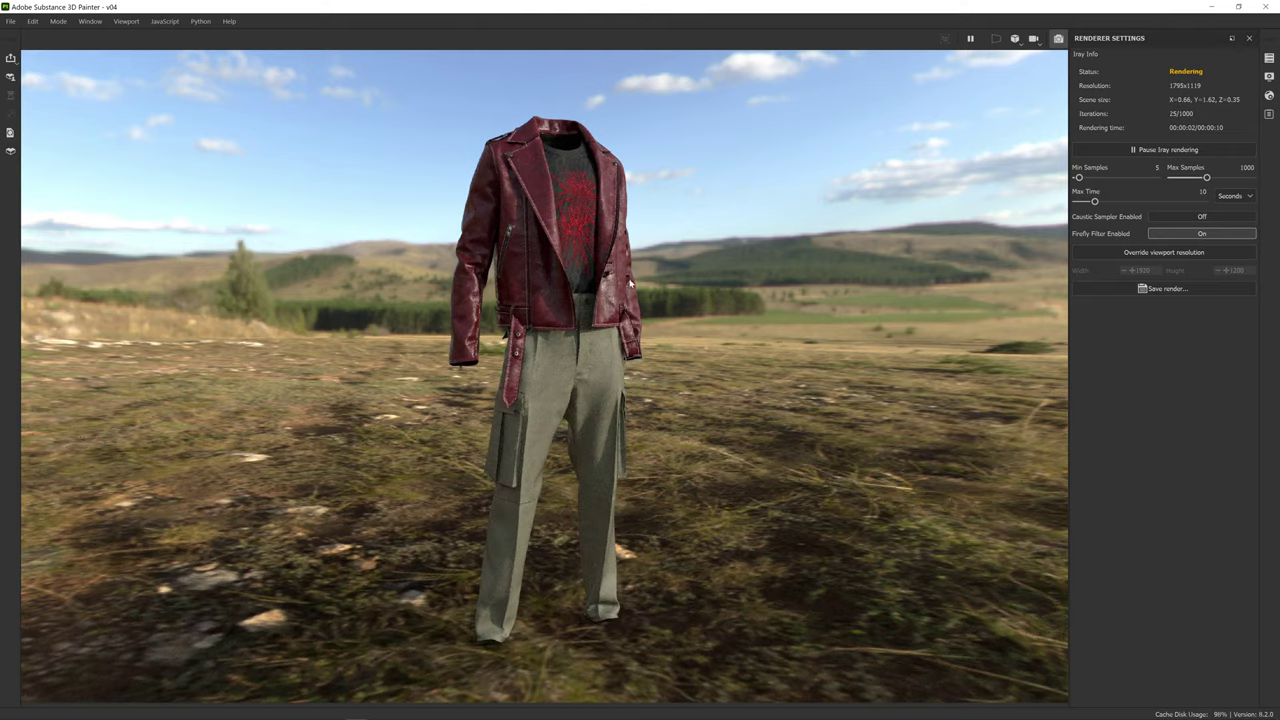
scroll(658, 250, up, 5)
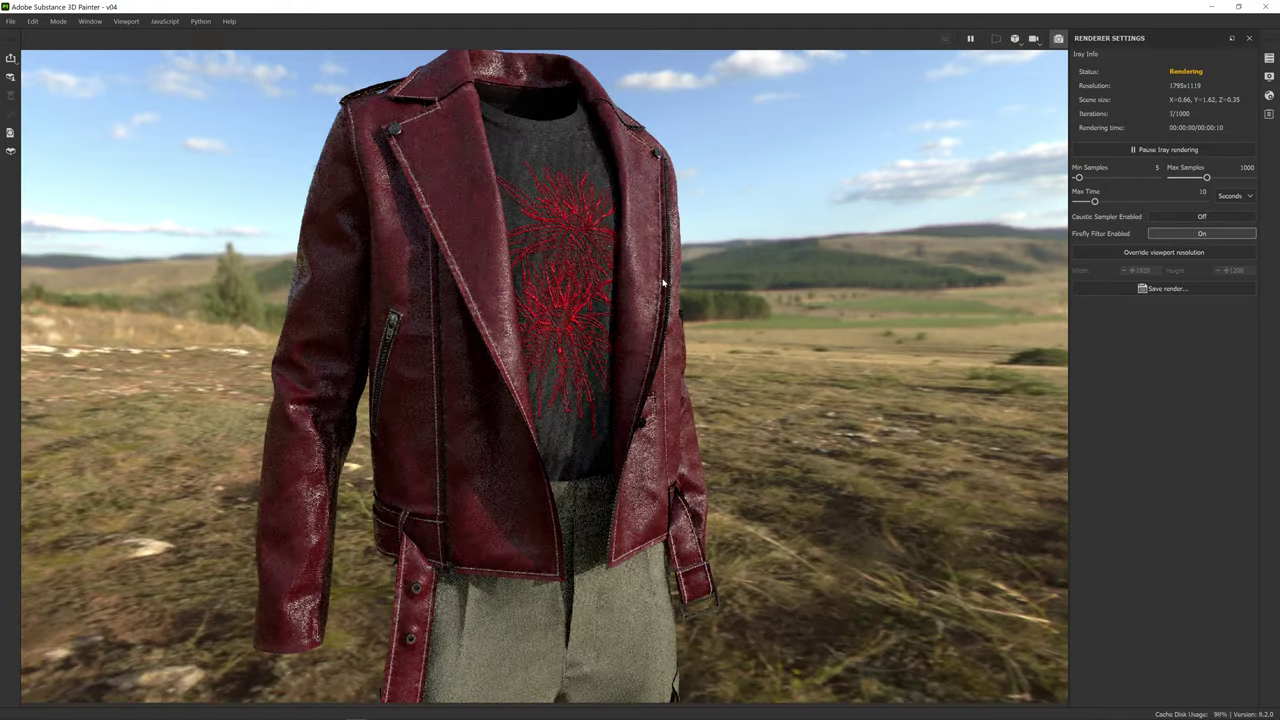
shift+right_drag(663, 283, 872, 298)
alt+drag(634, 293, 661, 293)
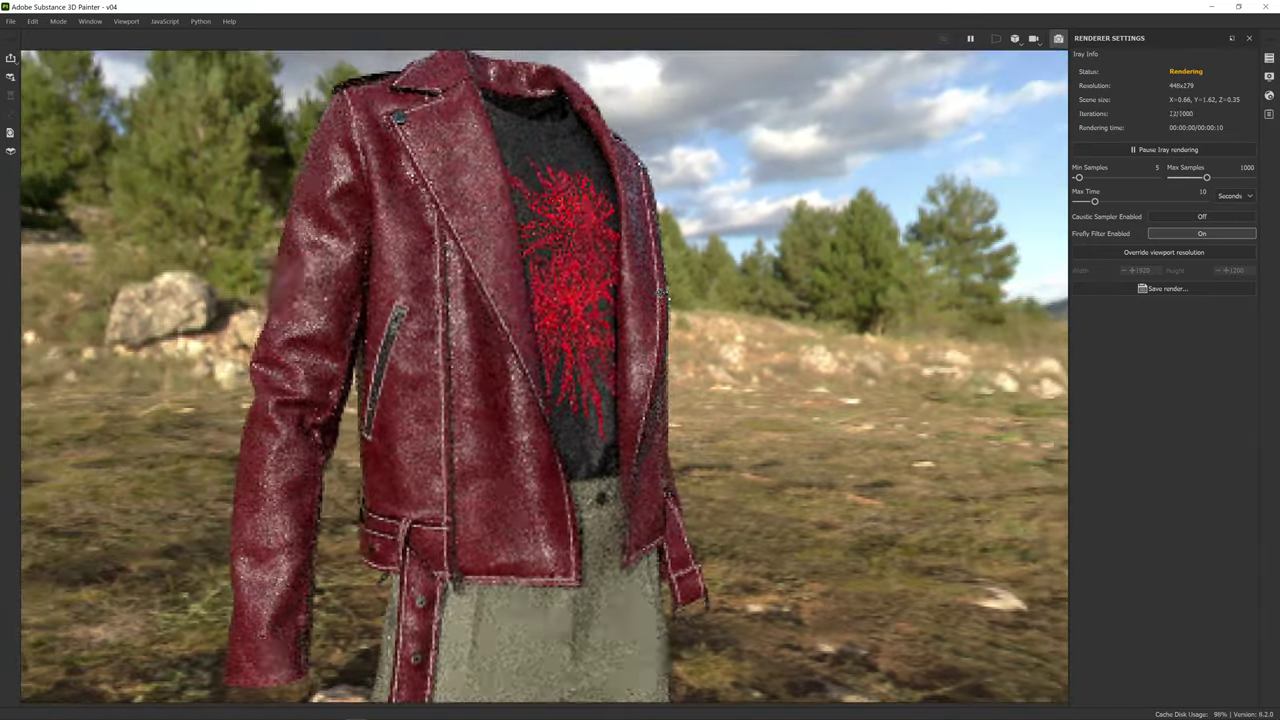
scroll(661, 293, down, 2)
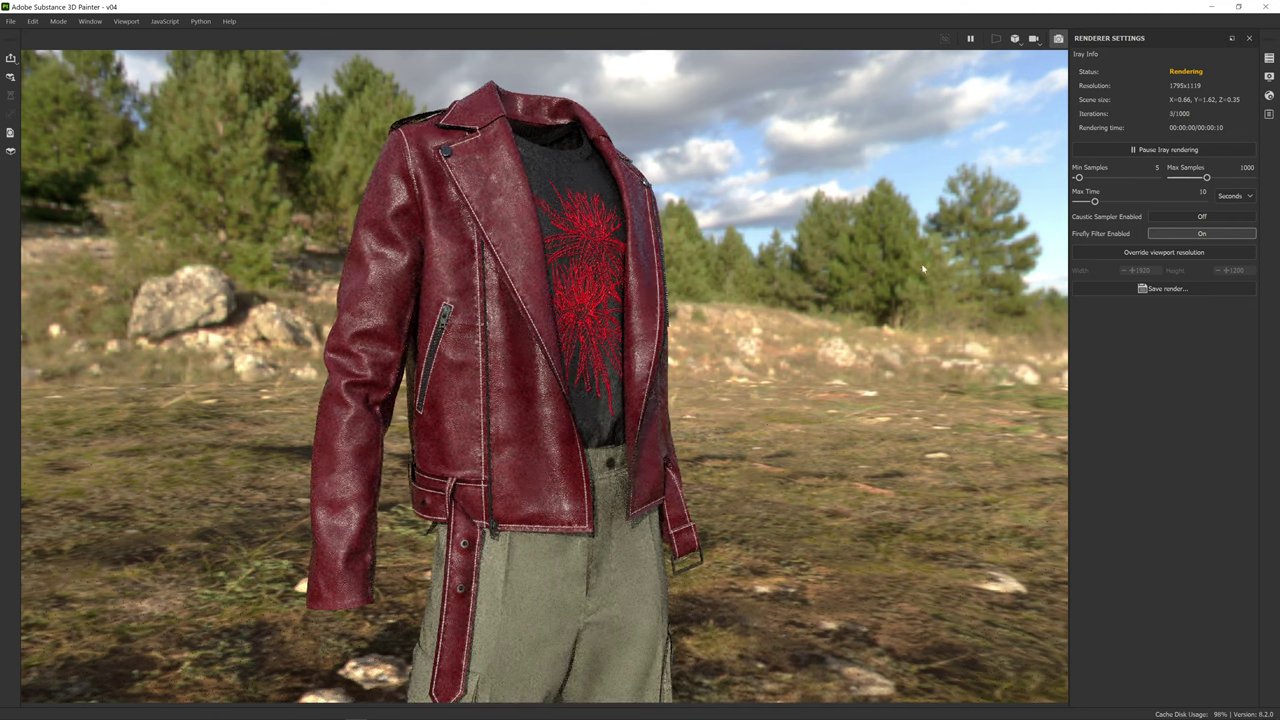
- Change the environment map from the panorama to Soft 1LowContrastFront 2Backs
click(1270, 77)
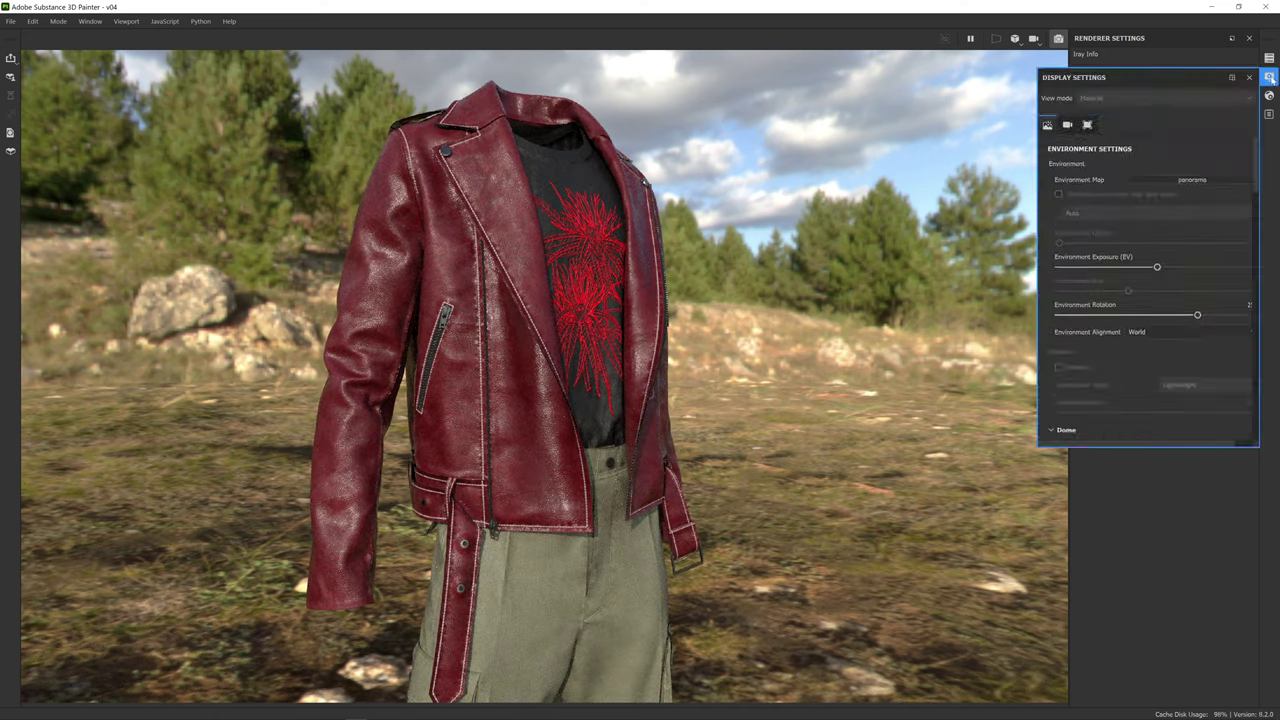
click(1214, 179)
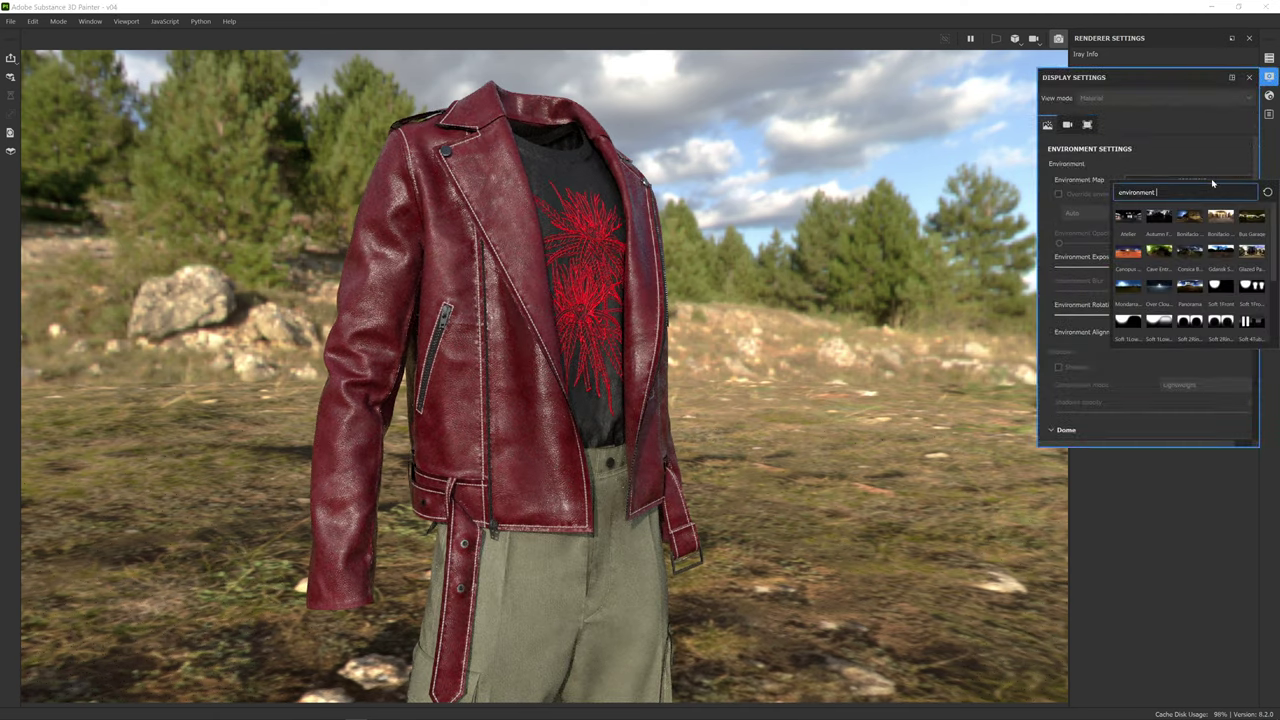
click(1160, 322)
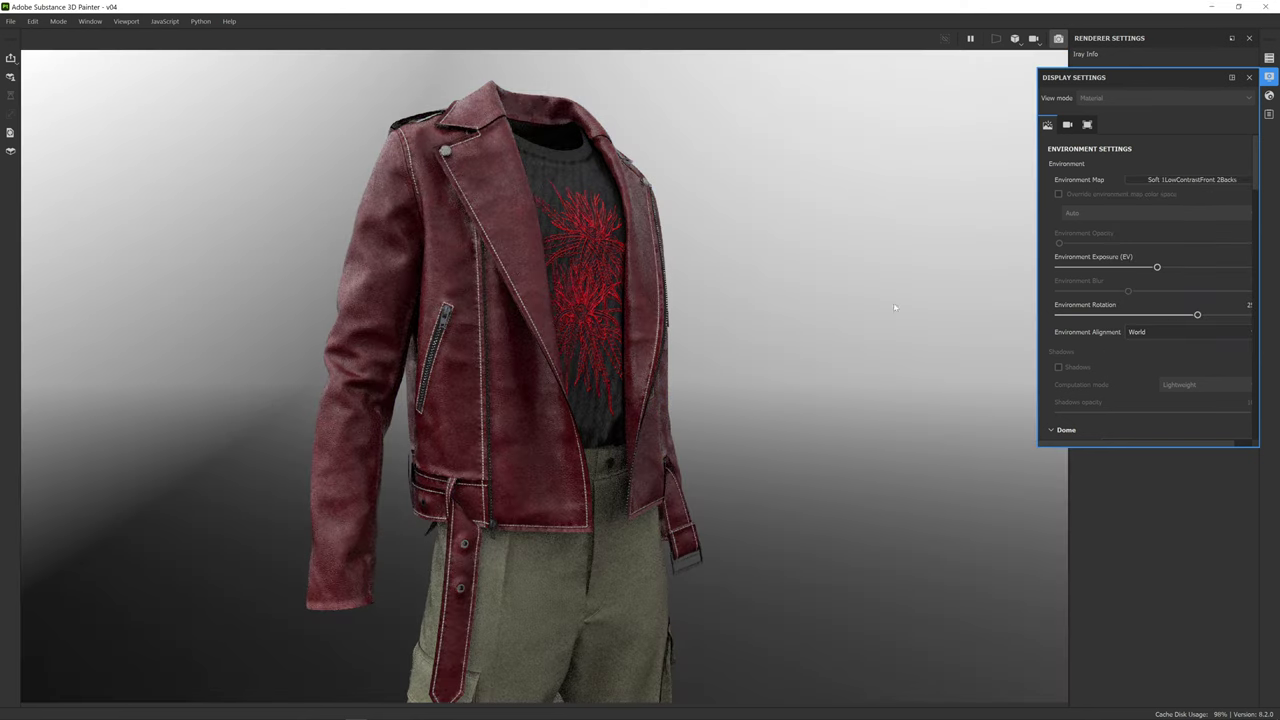
- Rotate the studio environment lighting and orbit the Iray view toward the front of the jacket
shift+right_drag(838, 287, 812, 281)
key(alt+shift)
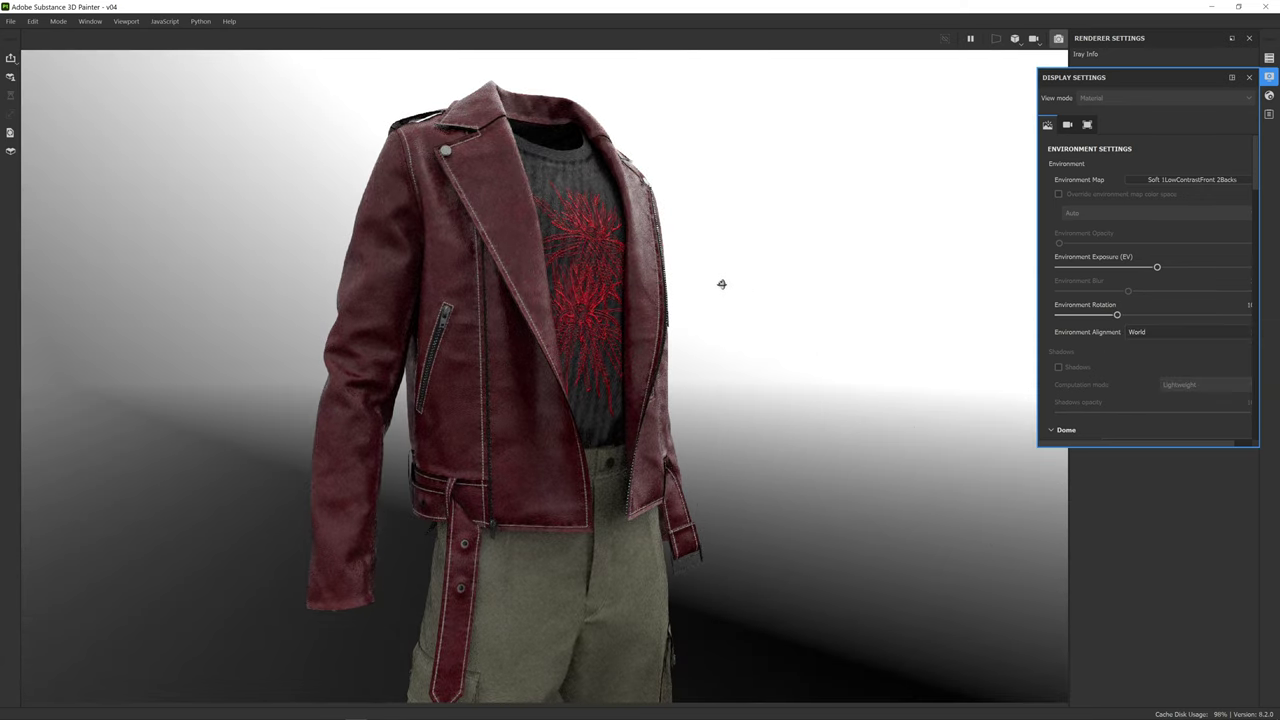
alt+drag(723, 285, 782, 234)
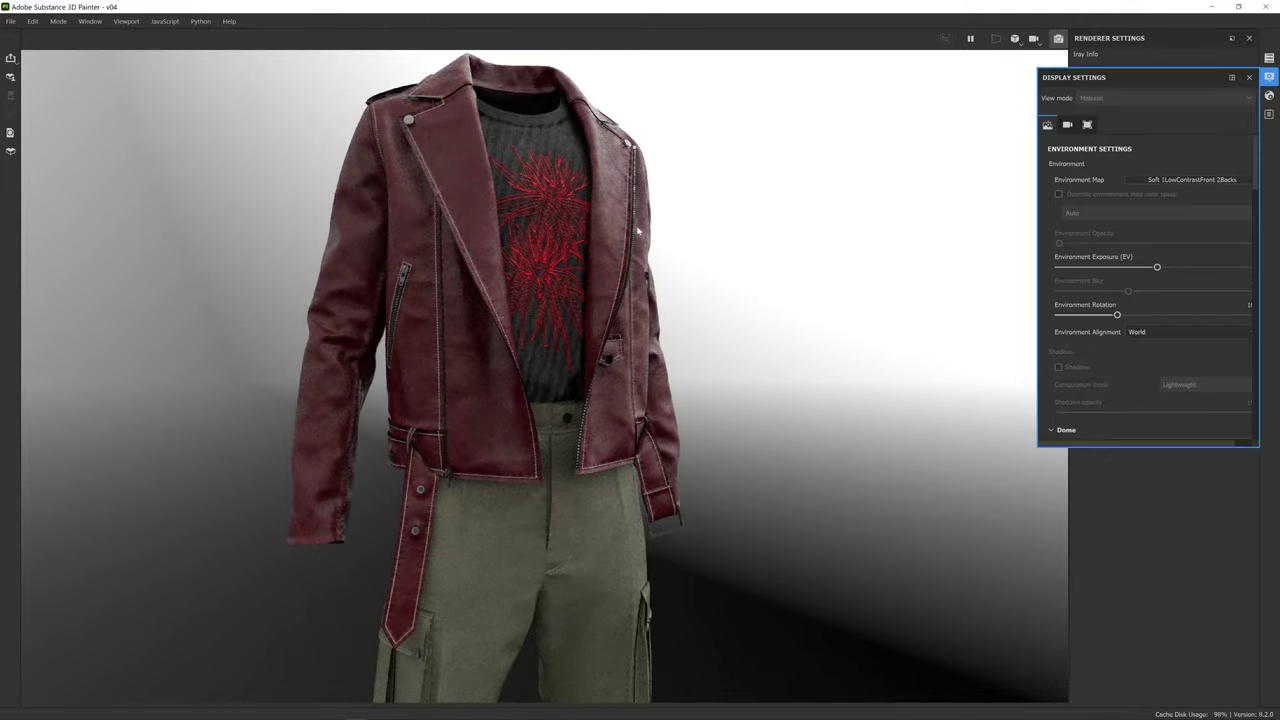
shift+right_drag(751, 296, 692, 286)
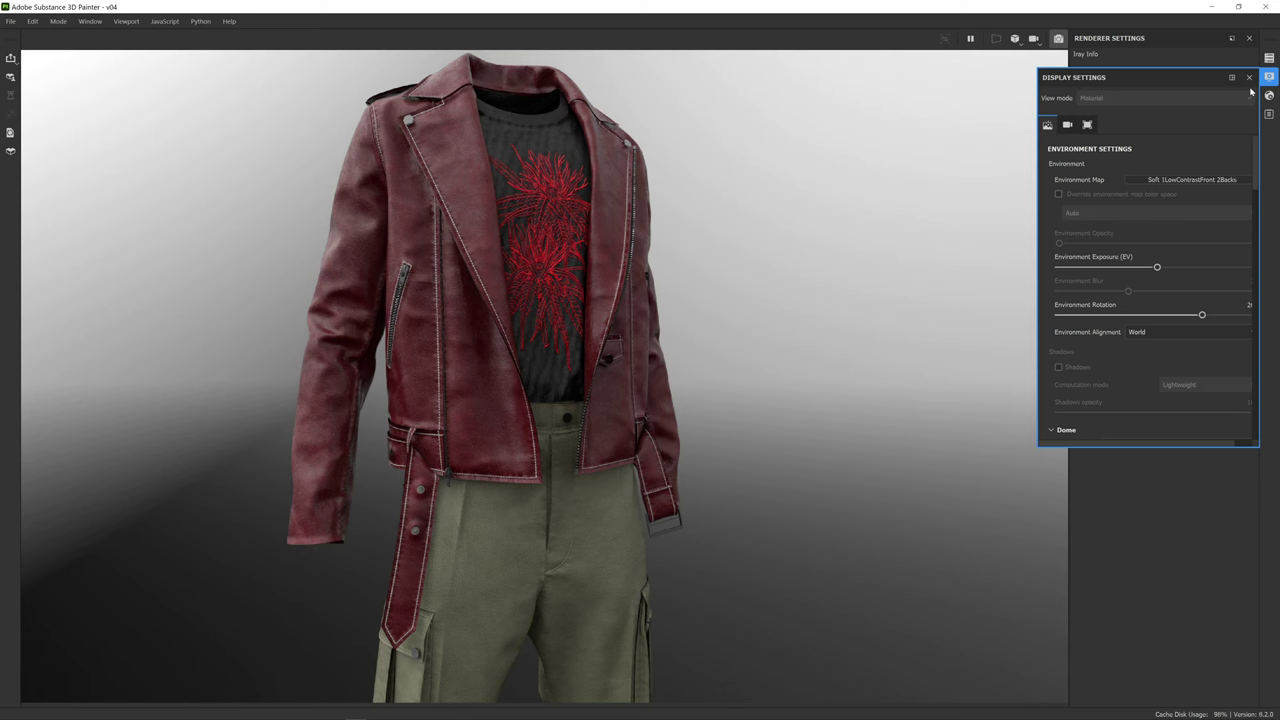
- Return from Iray to the painting workspace, frame the outfit and check the environment display settings
click(862, 156)
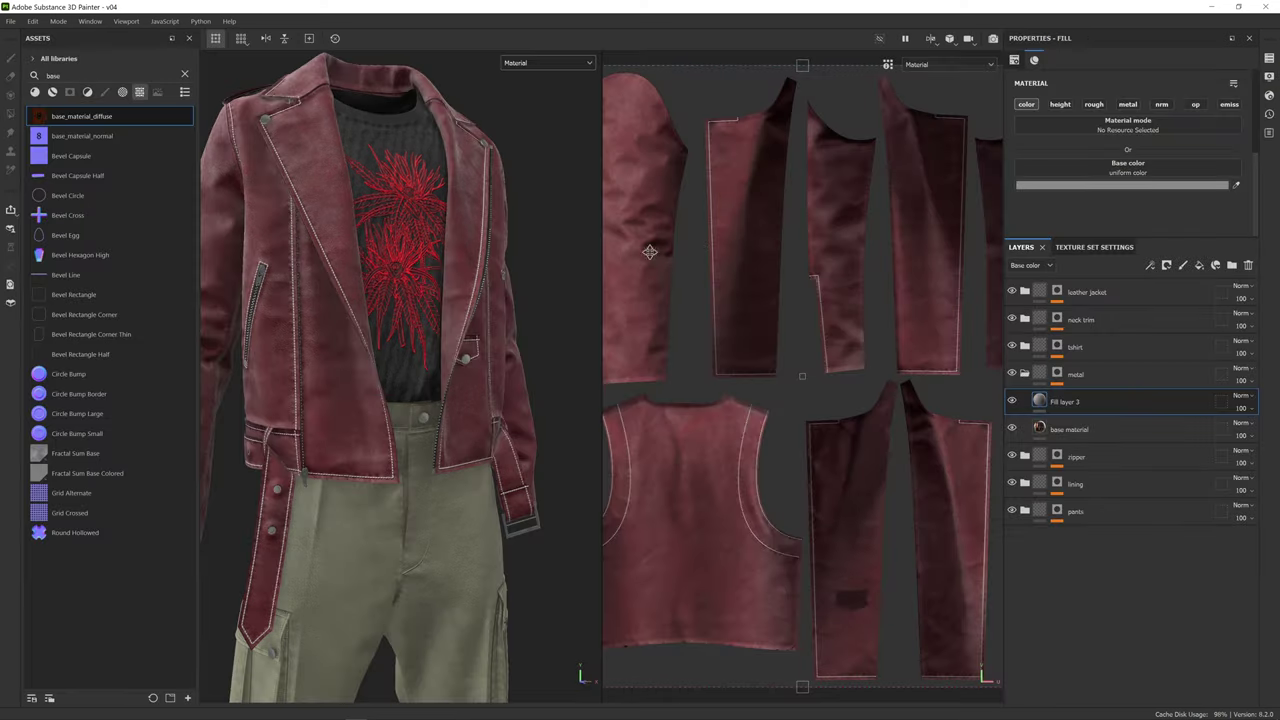
scroll(400, 251, down, 2)
mouse_move(400, 251)
alt+mouse_down()
mouse_move(465, 271)
mouse_move(386, 272)
alt+mouse_up()
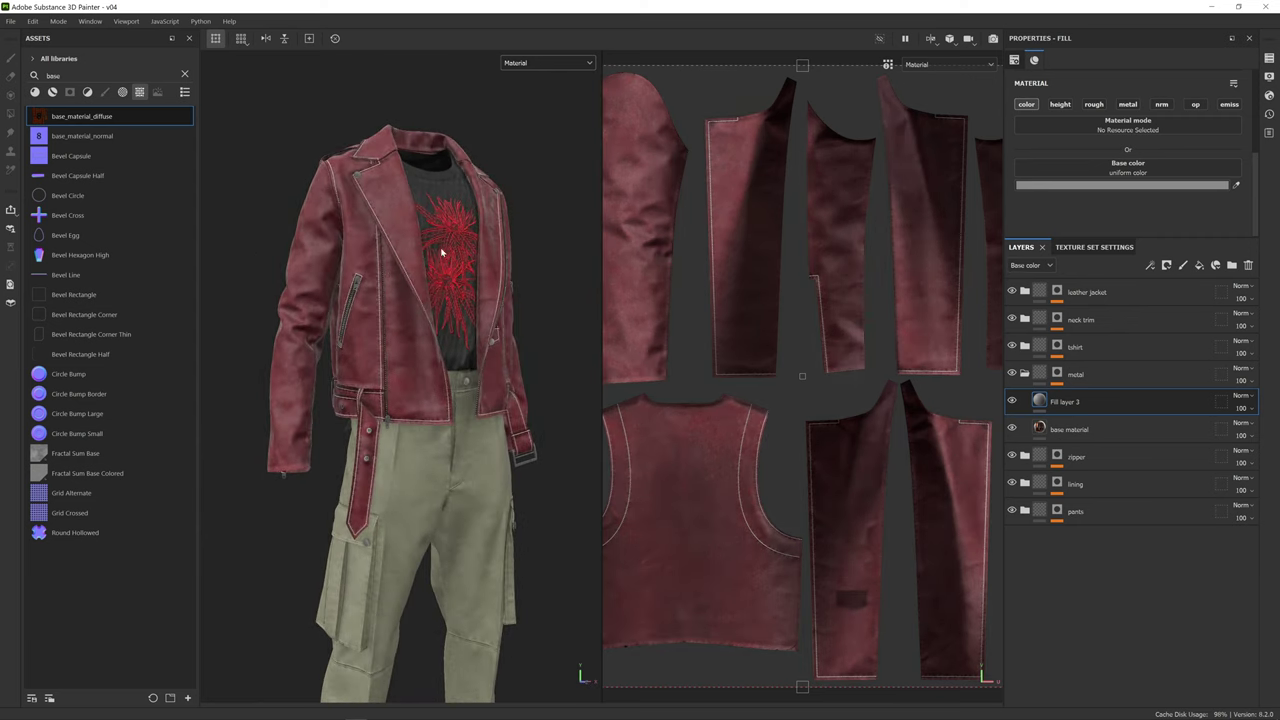
click(1268, 77)
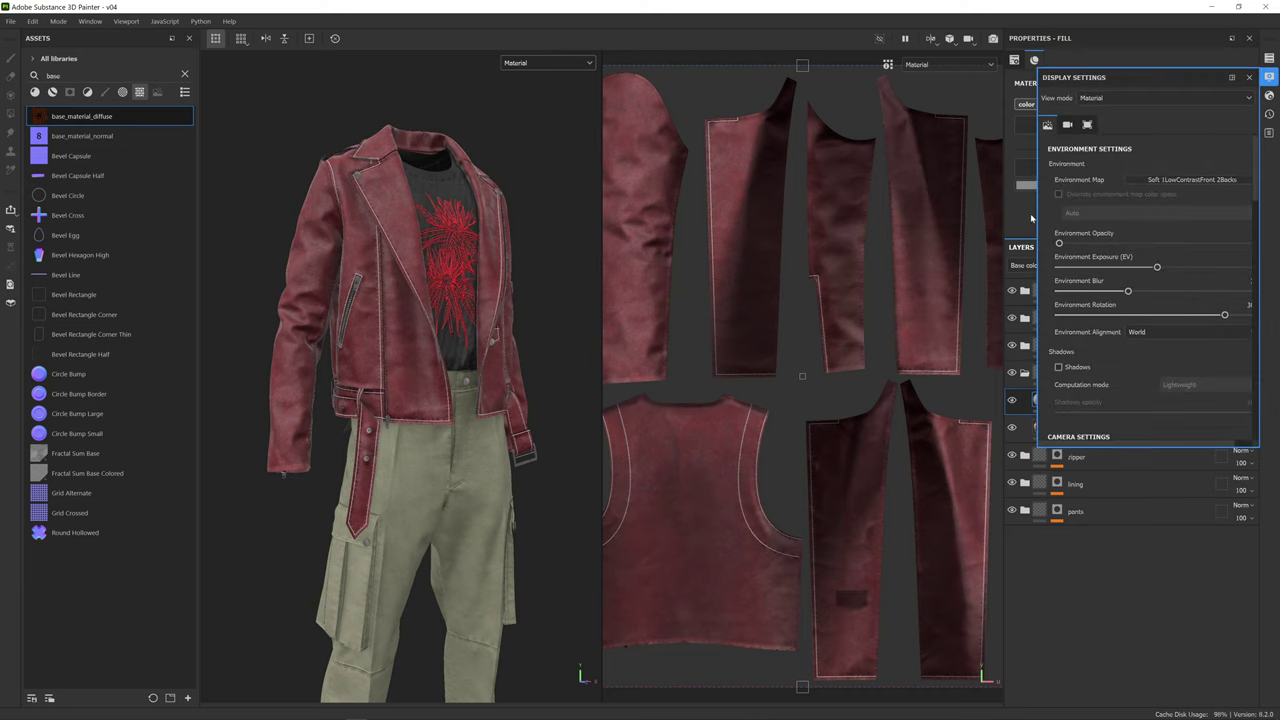
click(1248, 77)
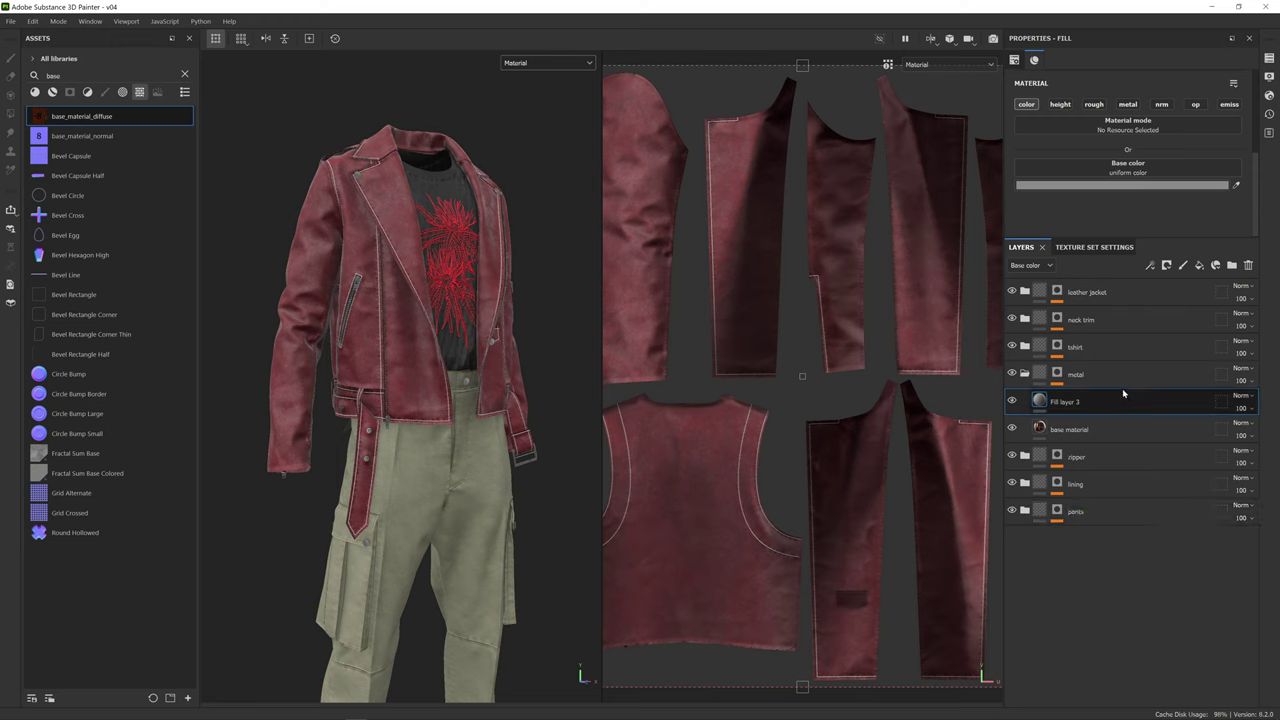
- Review the leather jacket's smart_fabric_new layers and check the roughness setting of the rough detail 03 - gloss layer
click(1024, 373)
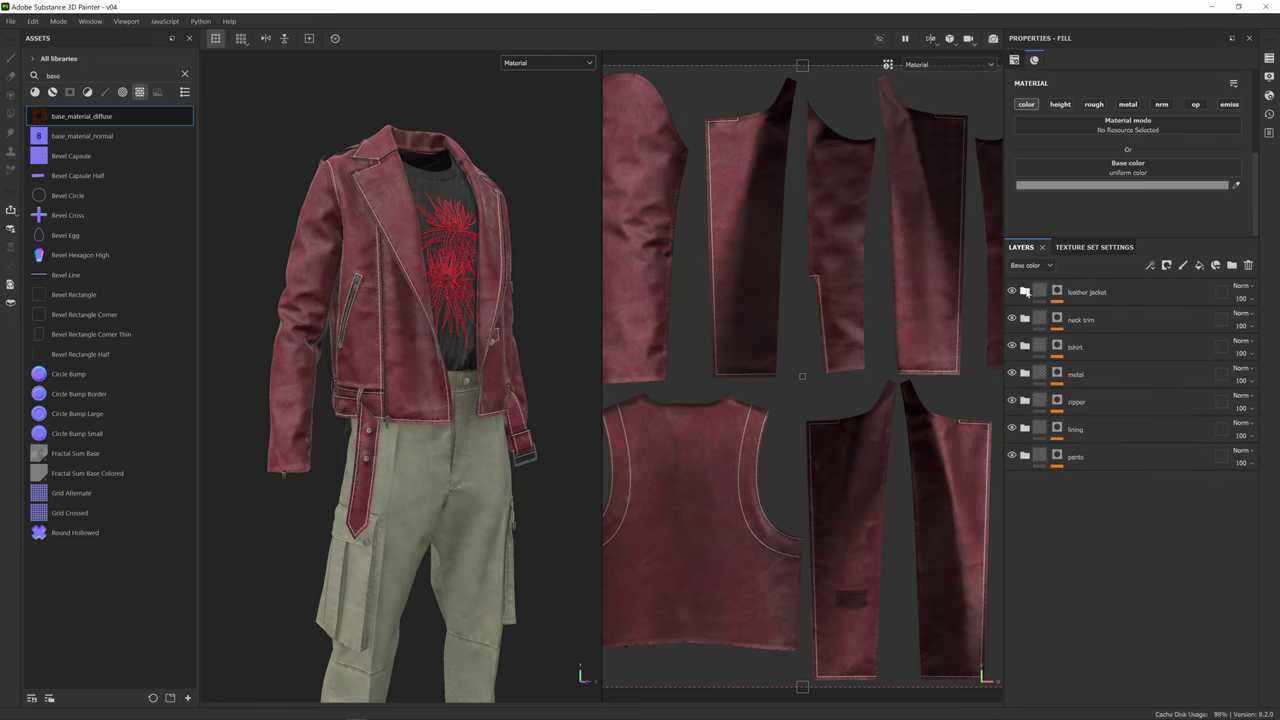
click(1025, 291)
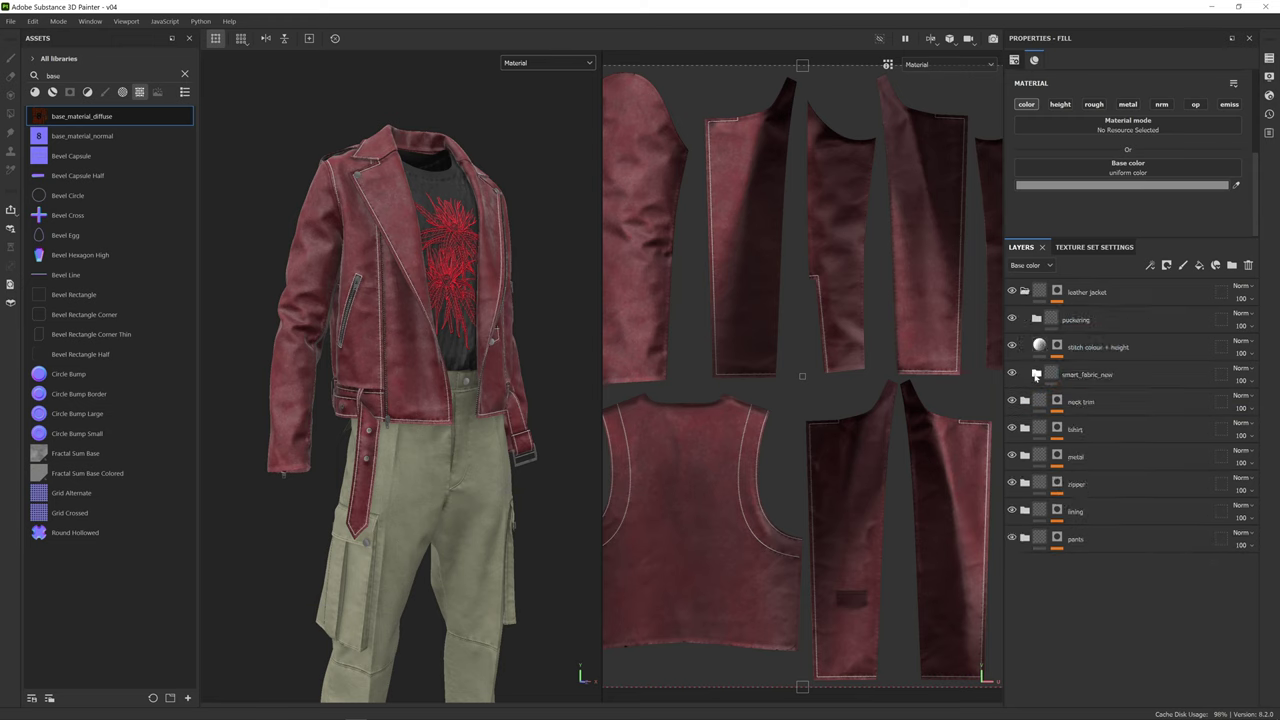
click(1036, 374)
scroll(1127, 449, down, 2)
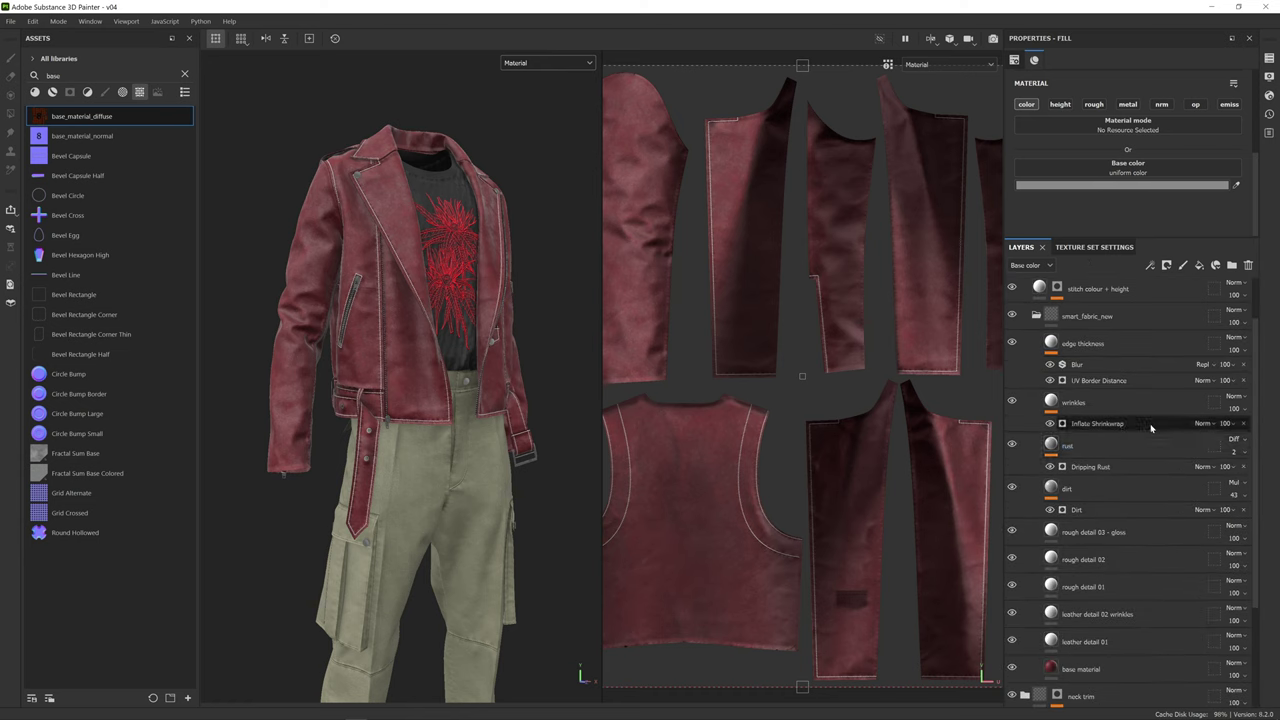
scroll(1150, 428, down, 1)
click(1092, 485)
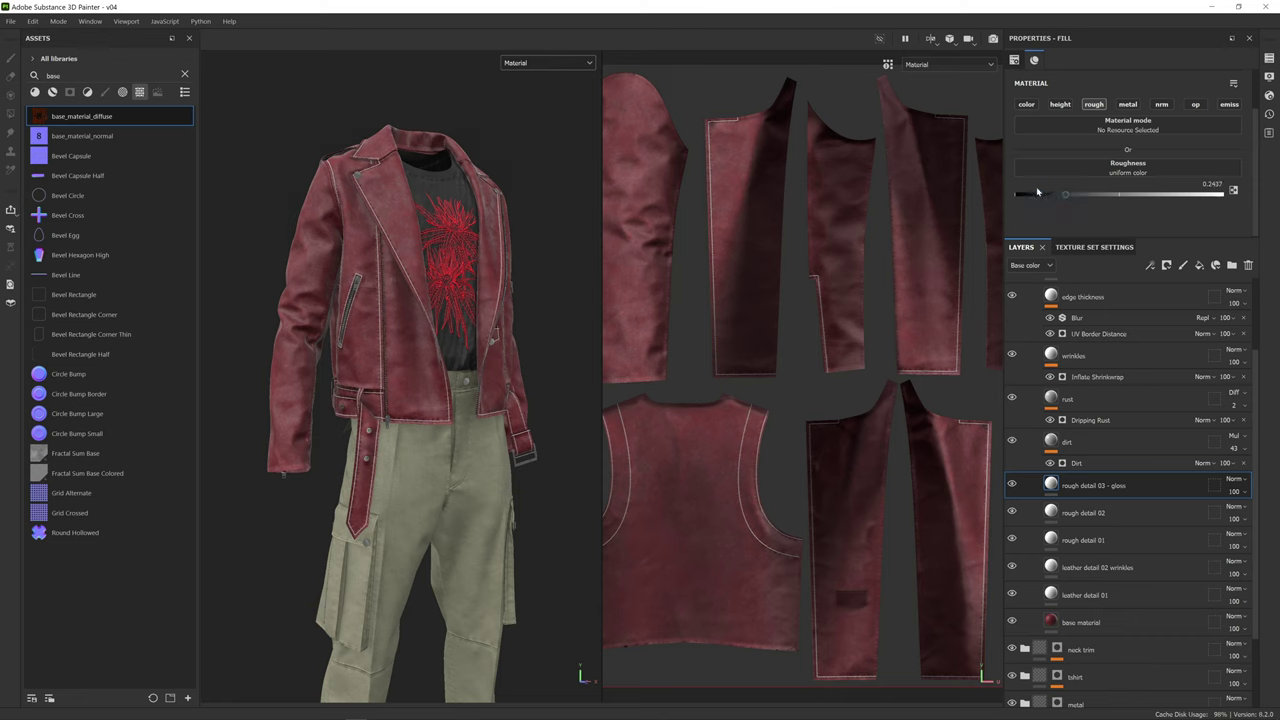
scroll(1095, 394, up, 2)
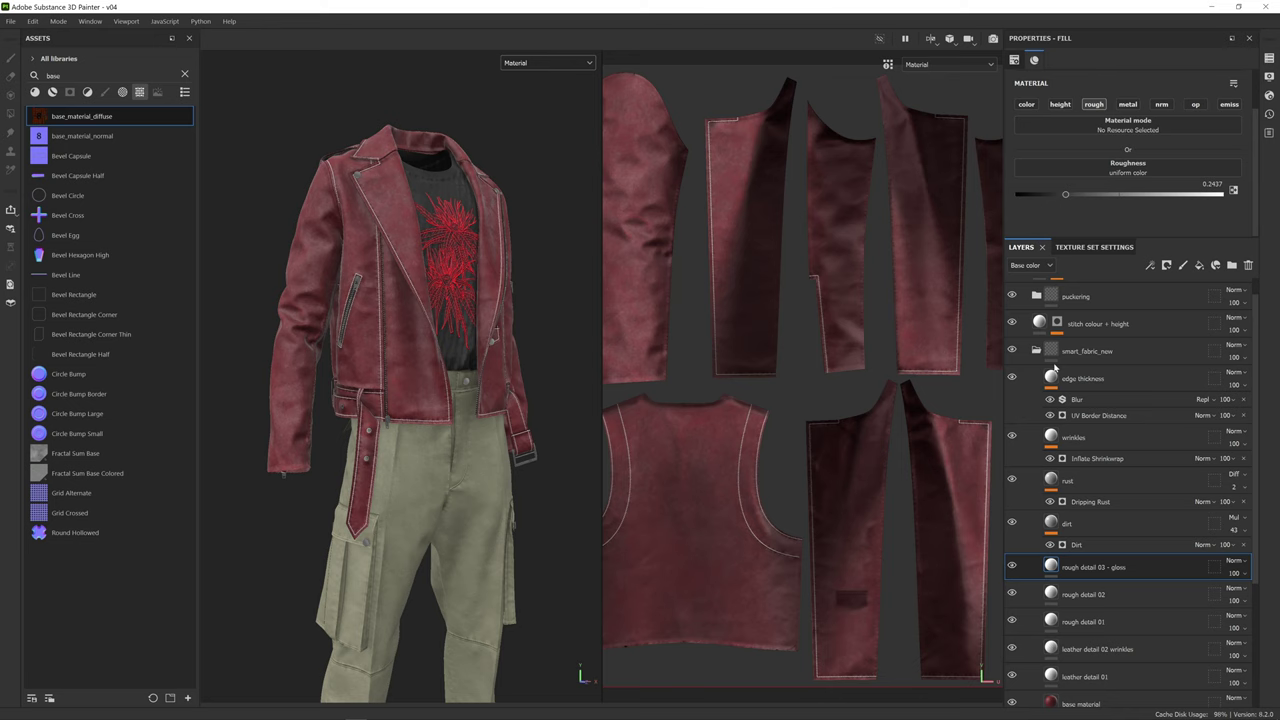
click(1037, 351)
- Change the base color of the jacket's stitch colour + height layer to dark brown 403324
click(1040, 346)
scroll(1123, 164, down, 5)
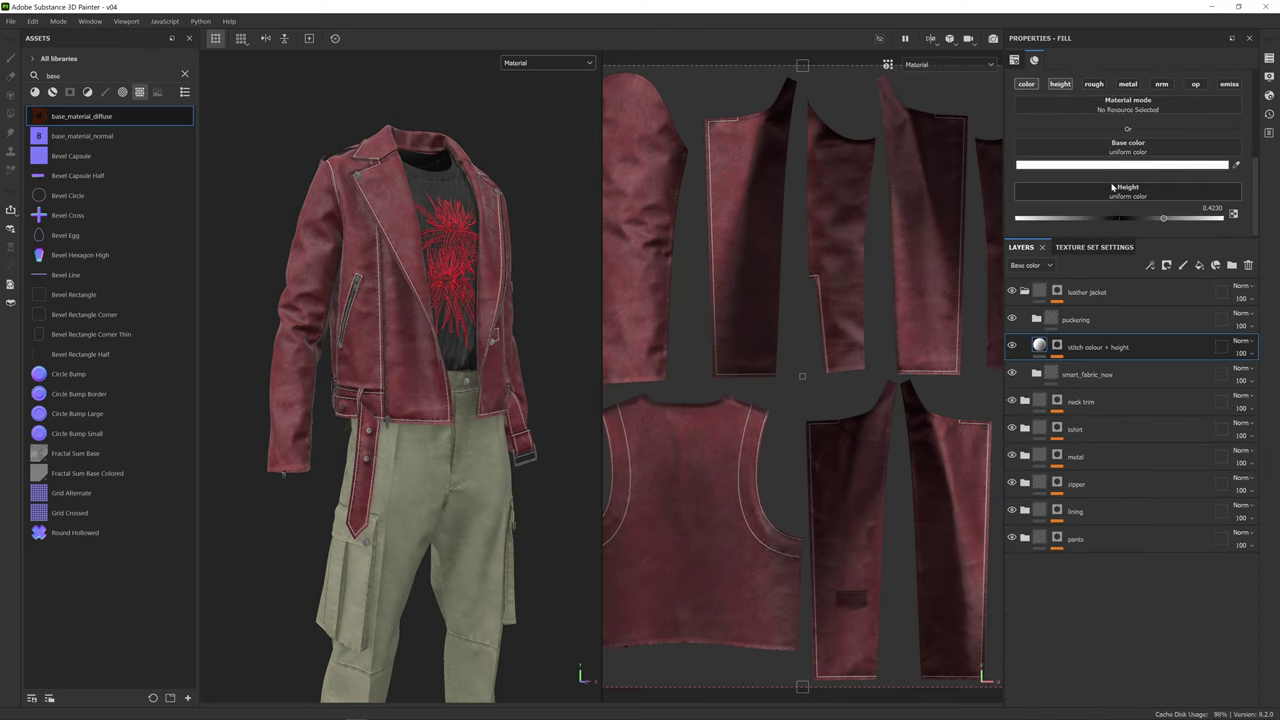
click(1122, 166)
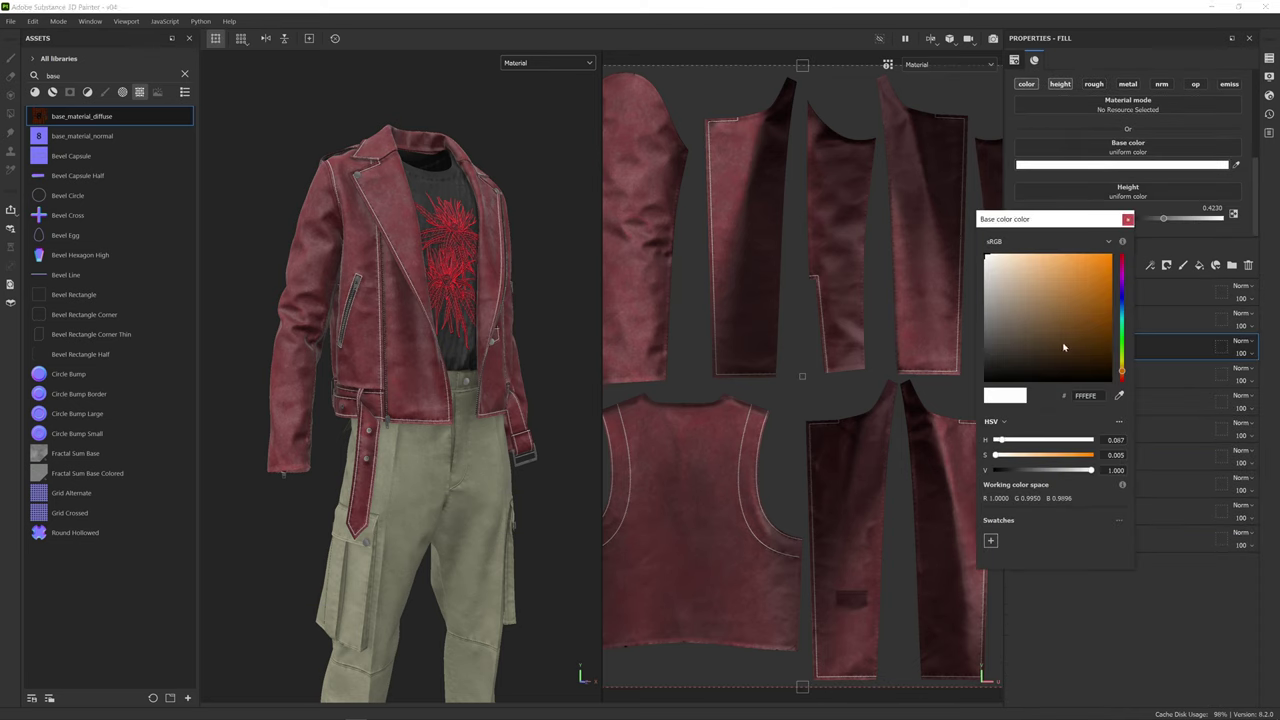
click(1058, 349)
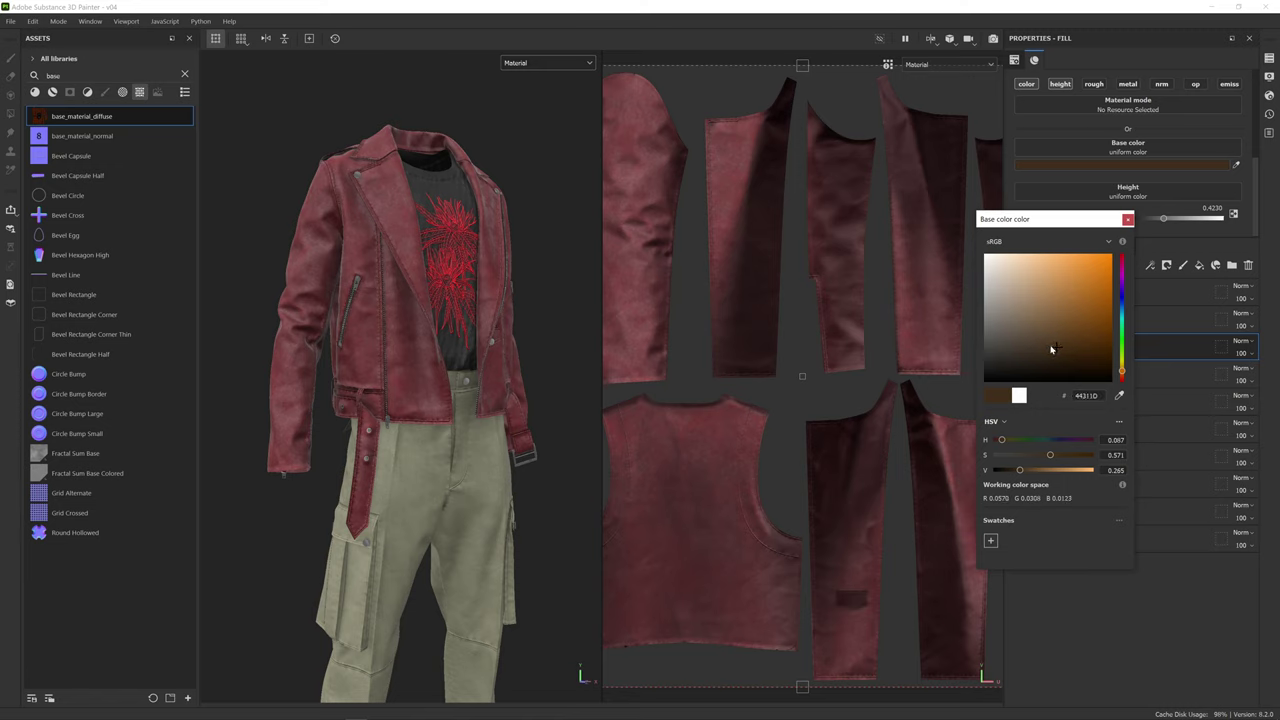
drag(1051, 348, 1048, 351)
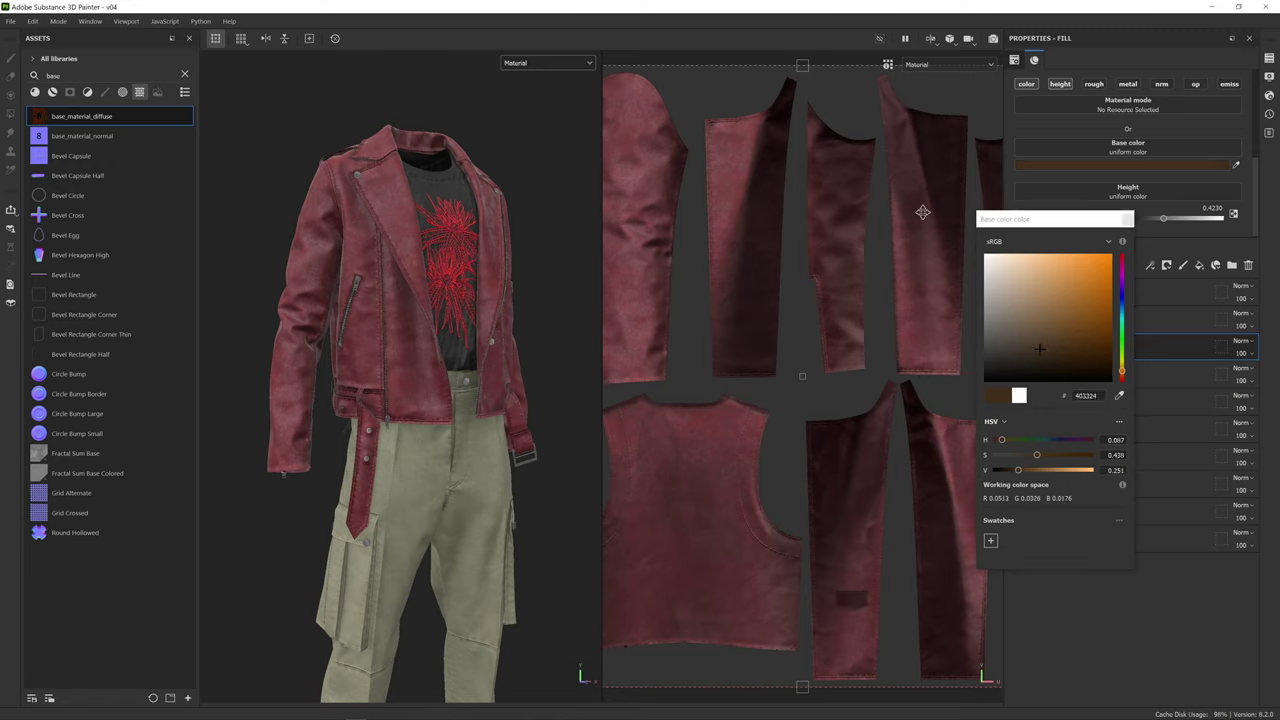
click(1128, 219)
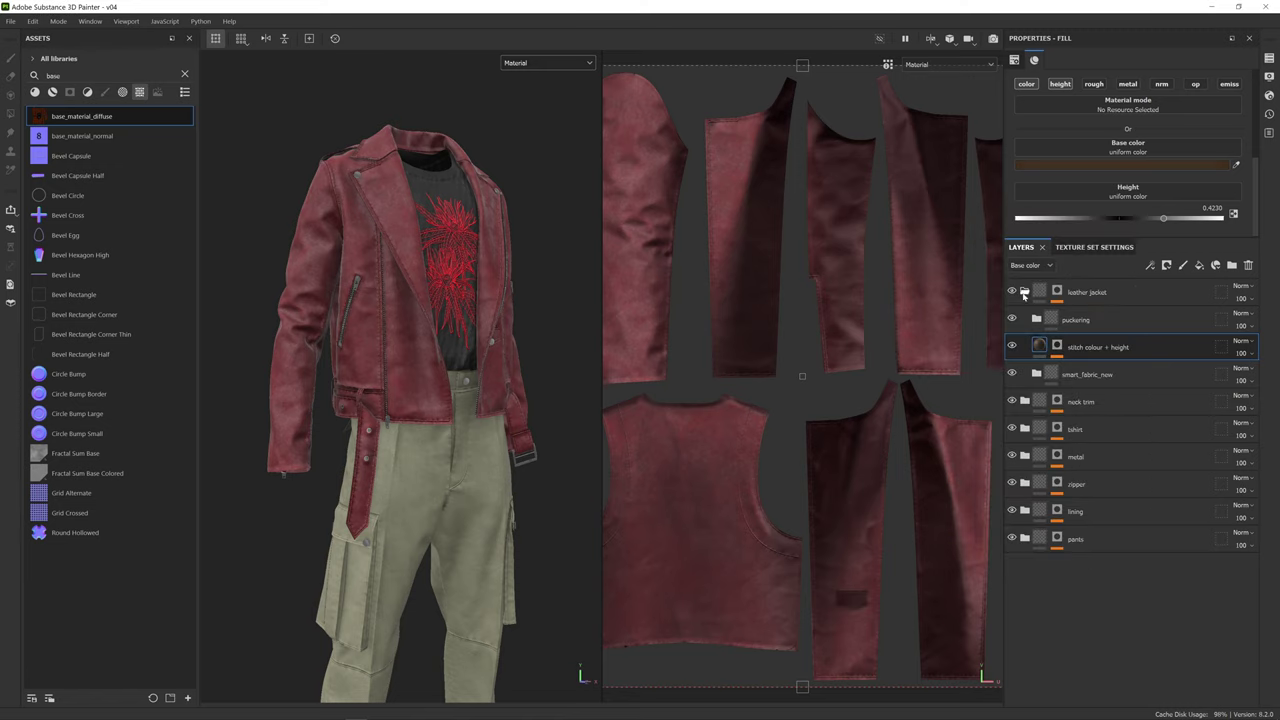
click(1024, 291)
- Change the base color of the tshirt graphic layer in the tshirt folder to a neutral mid grey
click(1024, 346)
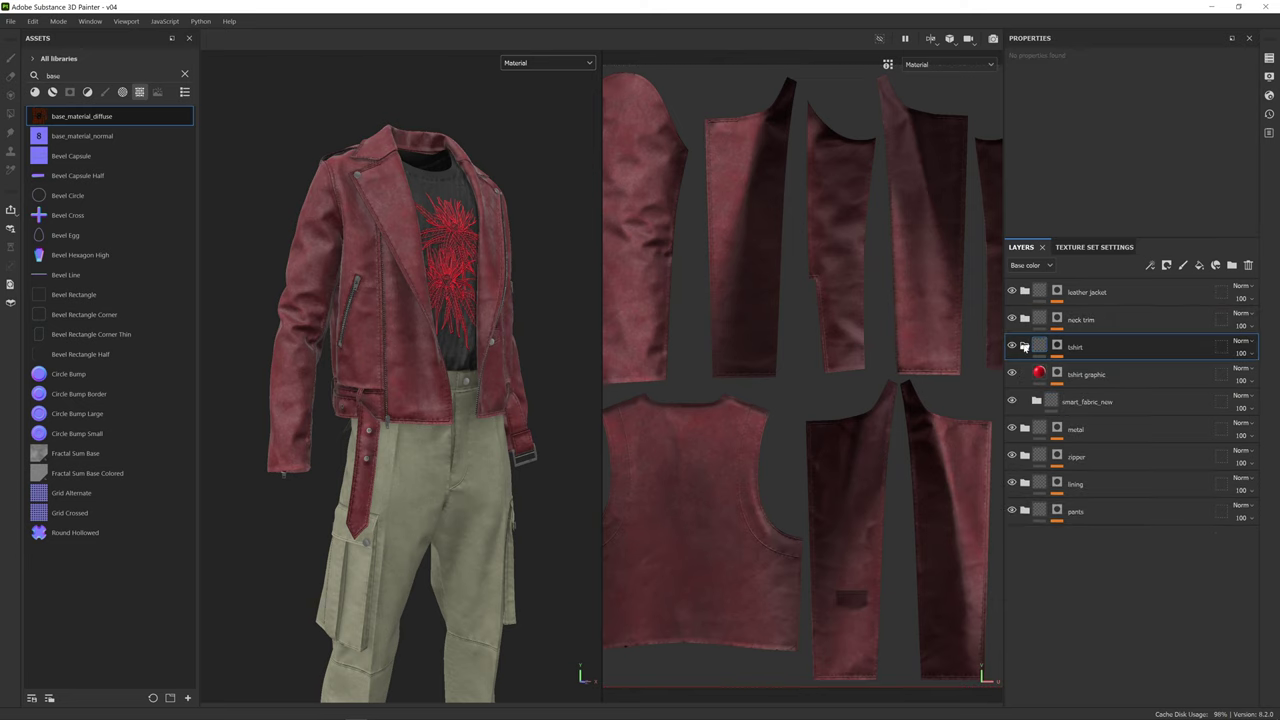
click(1085, 371)
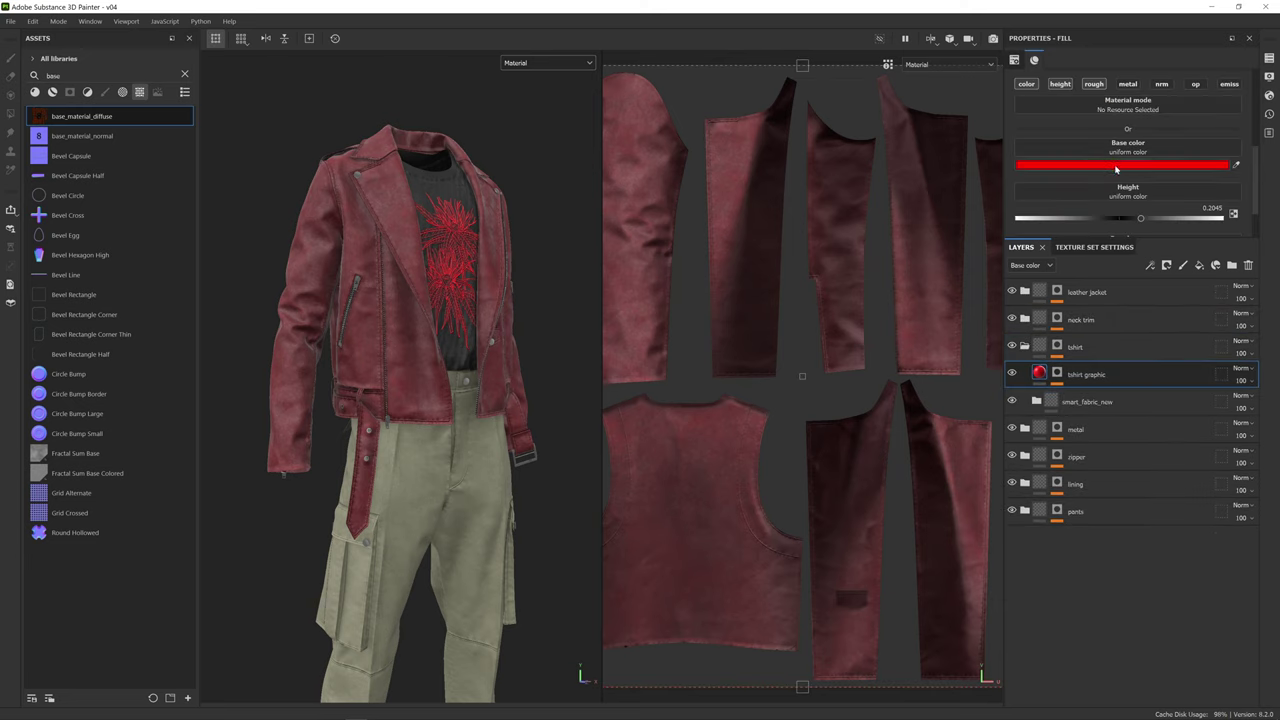
click(1115, 166)
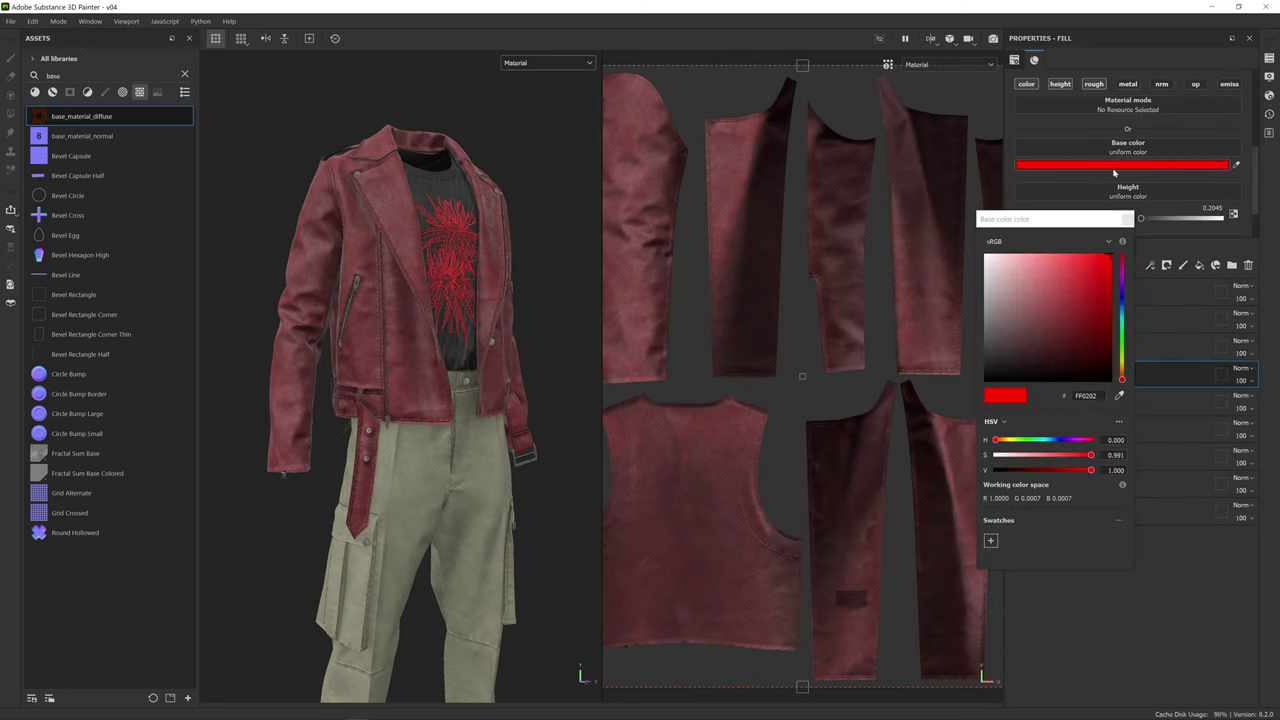
click(988, 337)
click(987, 318)
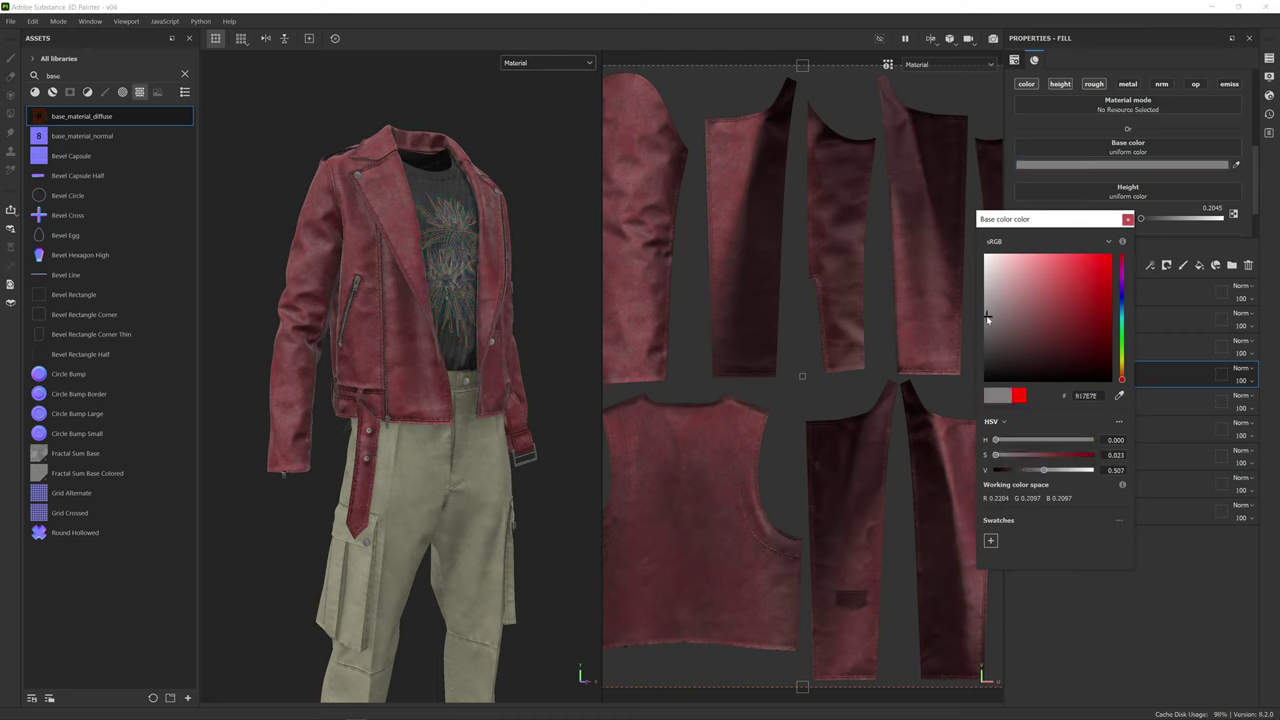
click(986, 314)
click(1127, 219)
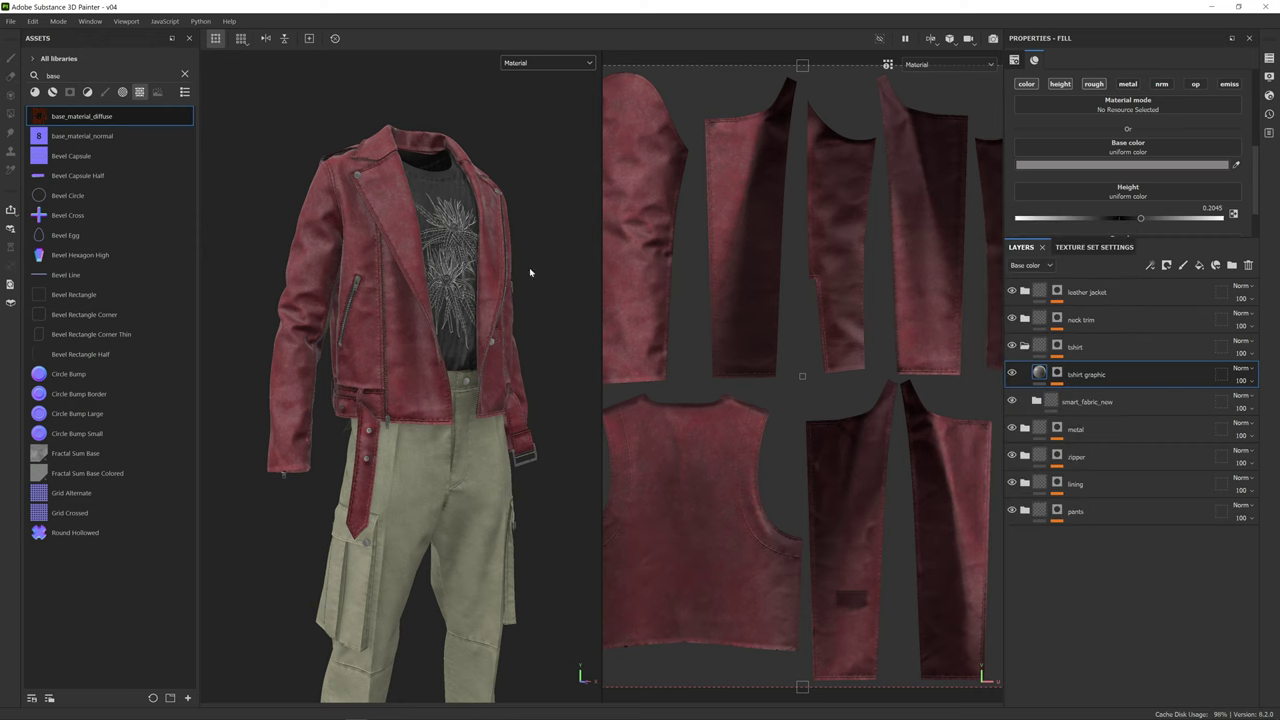
- Inspect the recoloured stitching and shirt graphic from the front and side of the outfit under rotated environment lighting
shift+right_drag(529, 270, 542, 270)
alt+middle_drag(542, 270, 543, 250)
shift+right_drag(543, 250, 542, 256)
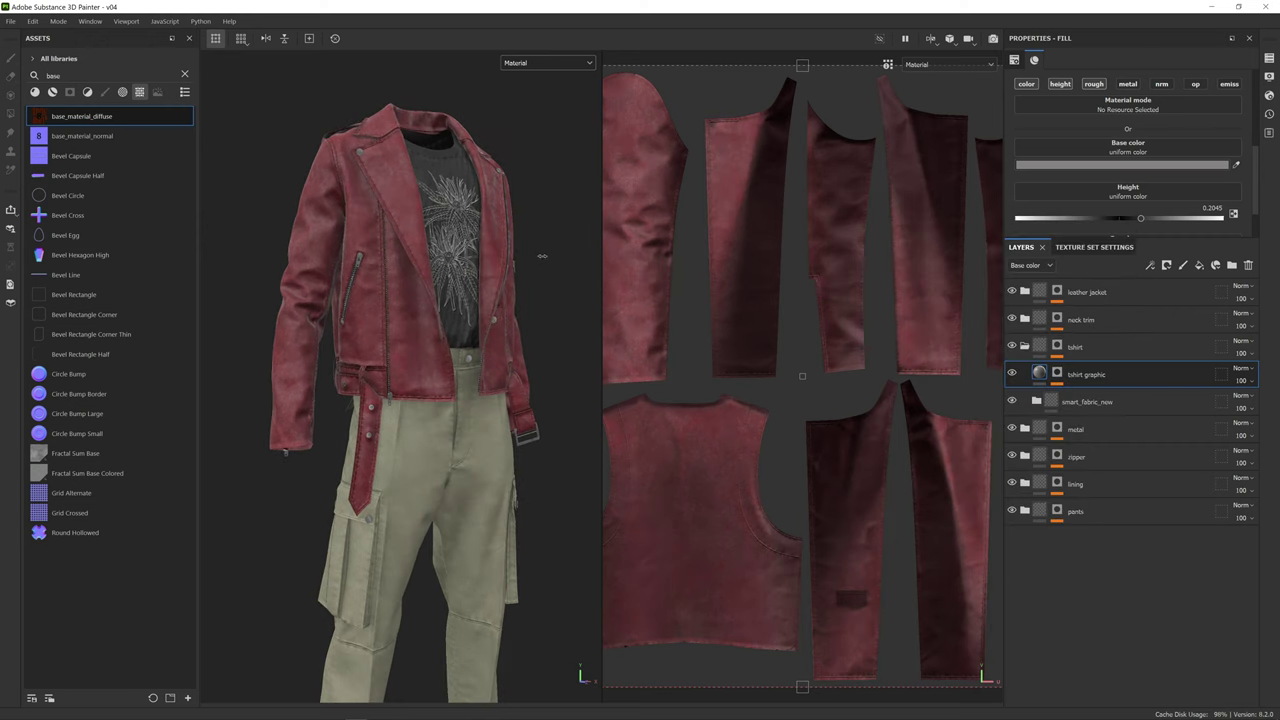
alt+middle_drag(530, 257, 509, 232)
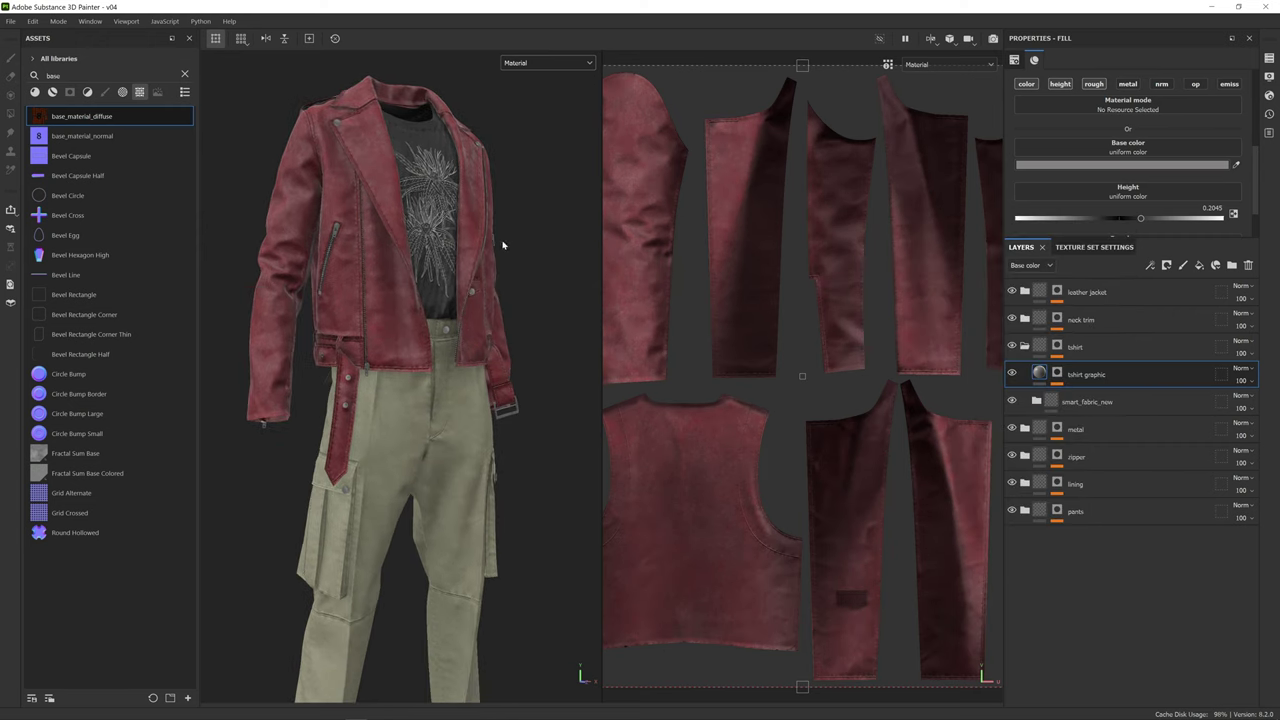
mouse_move(513, 267)
alt+mouse_down()
mouse_move(395, 268)
mouse_move(523, 269)
alt+mouse_up()
mouse_move(523, 269)
shift+right_down()
mouse_move(495, 272)
mouse_move(508, 271)
shift+right_up()
alt+drag(510, 278, 464, 284)
alt+middle_drag(500, 398, 514, 303)
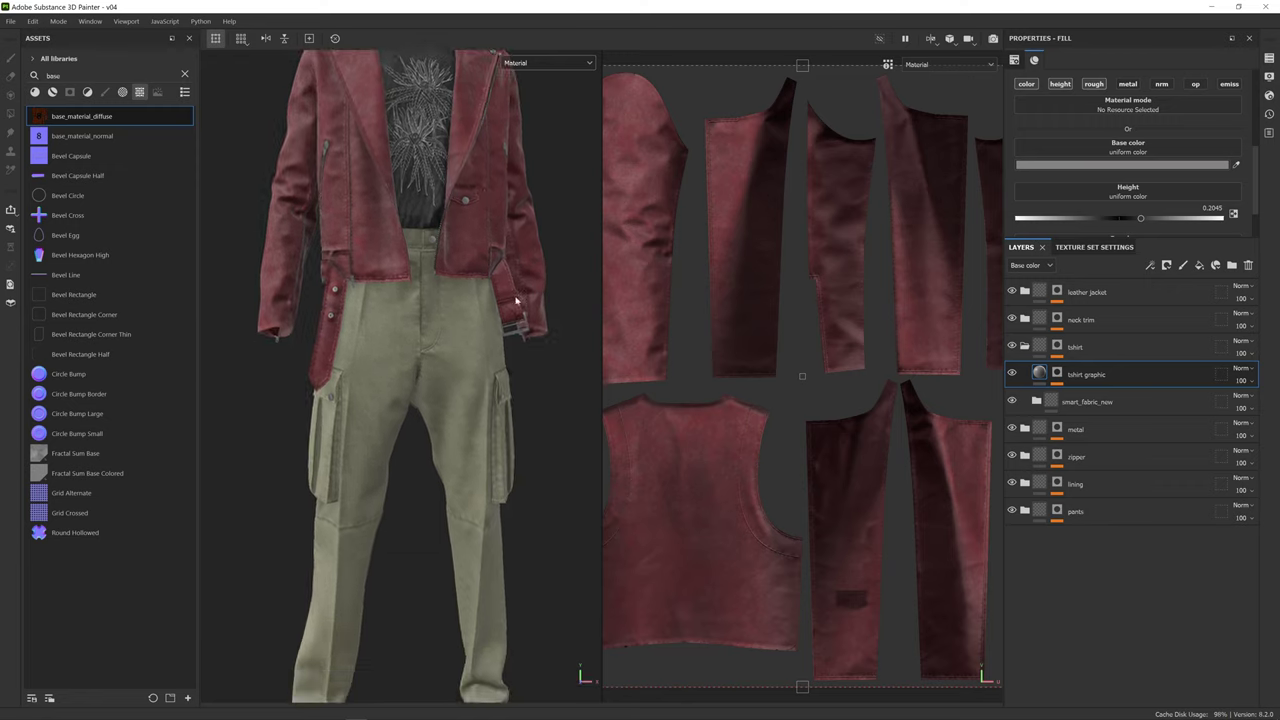
alt+drag(514, 303, 543, 296)
alt+middle_drag(543, 296, 543, 312)
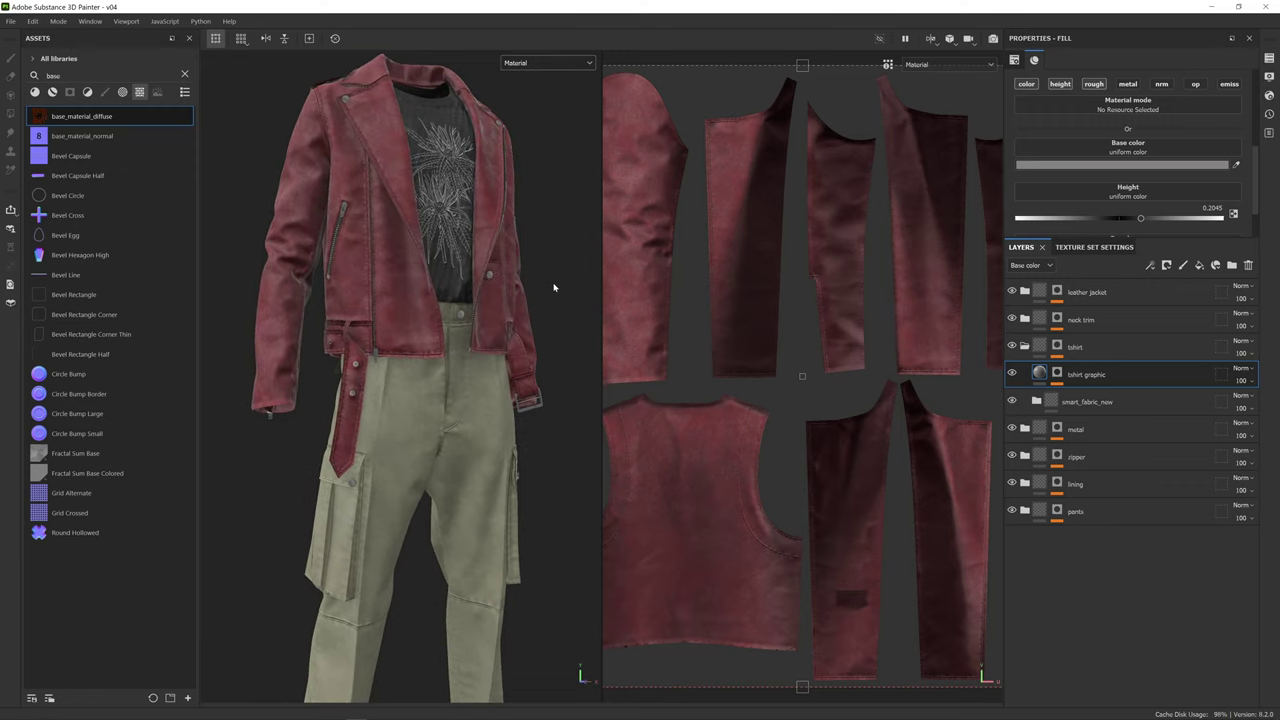
- Save the project
click(10, 21)
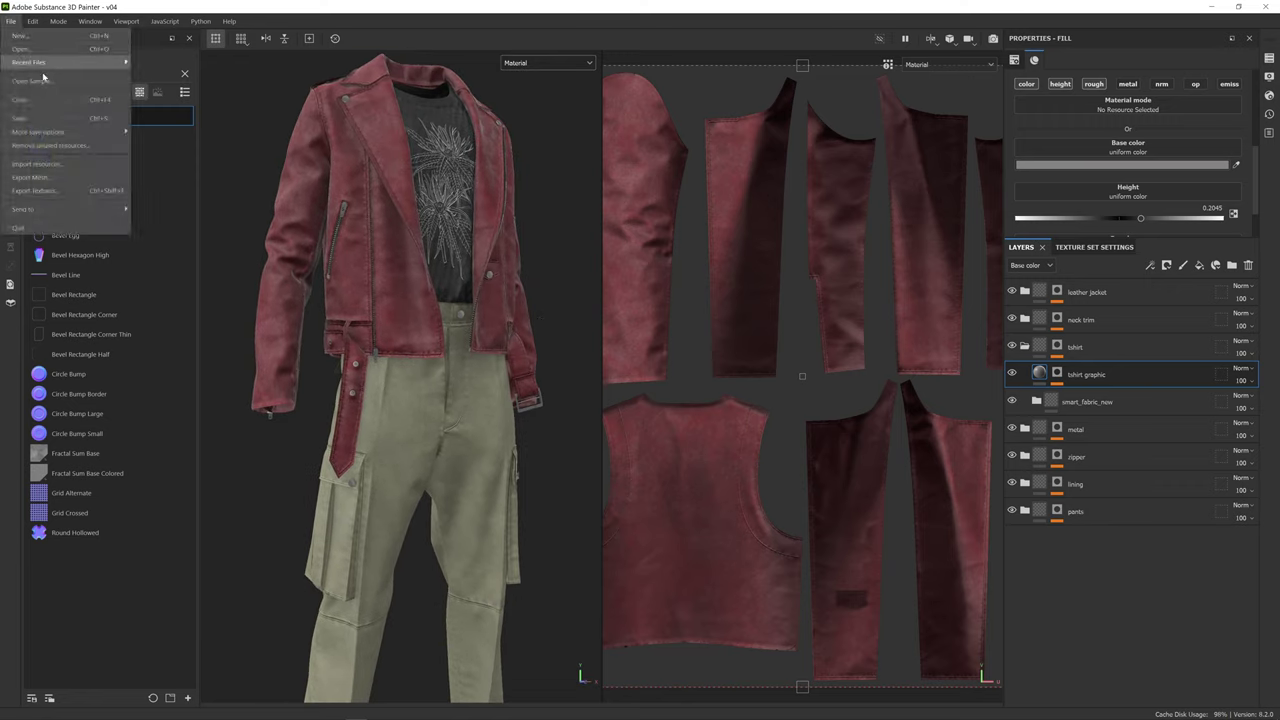
click(35, 113)
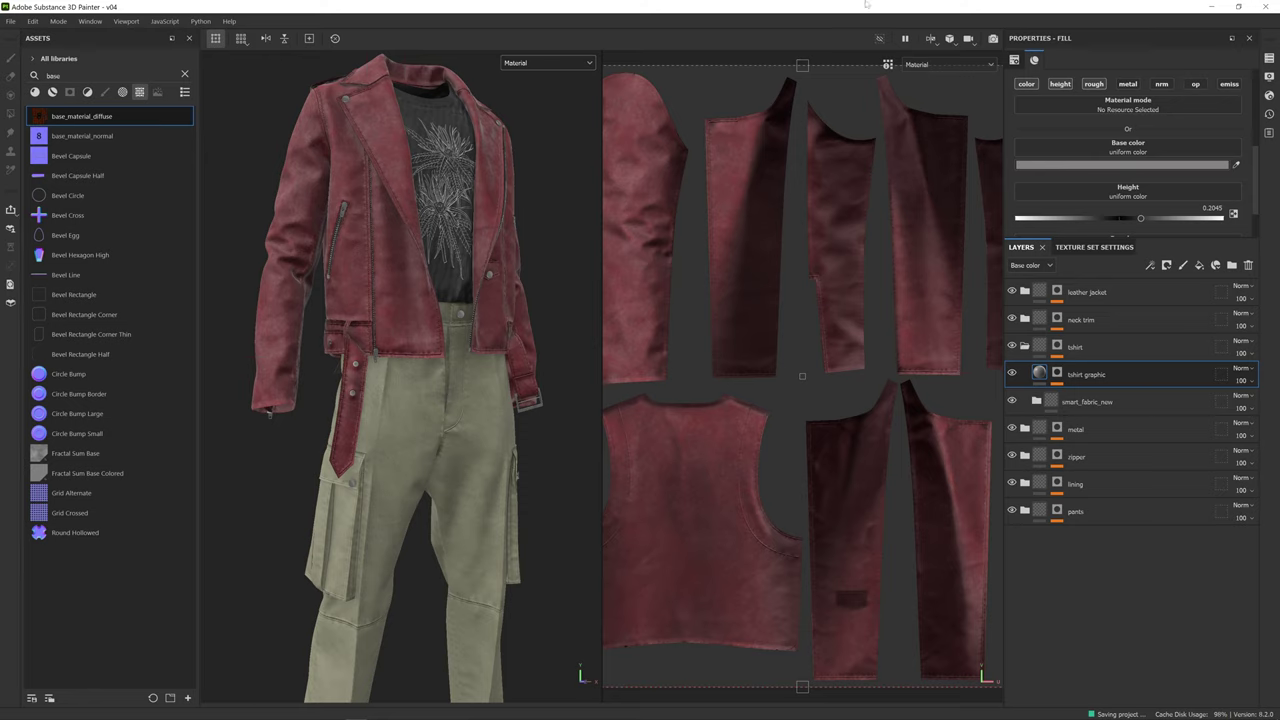